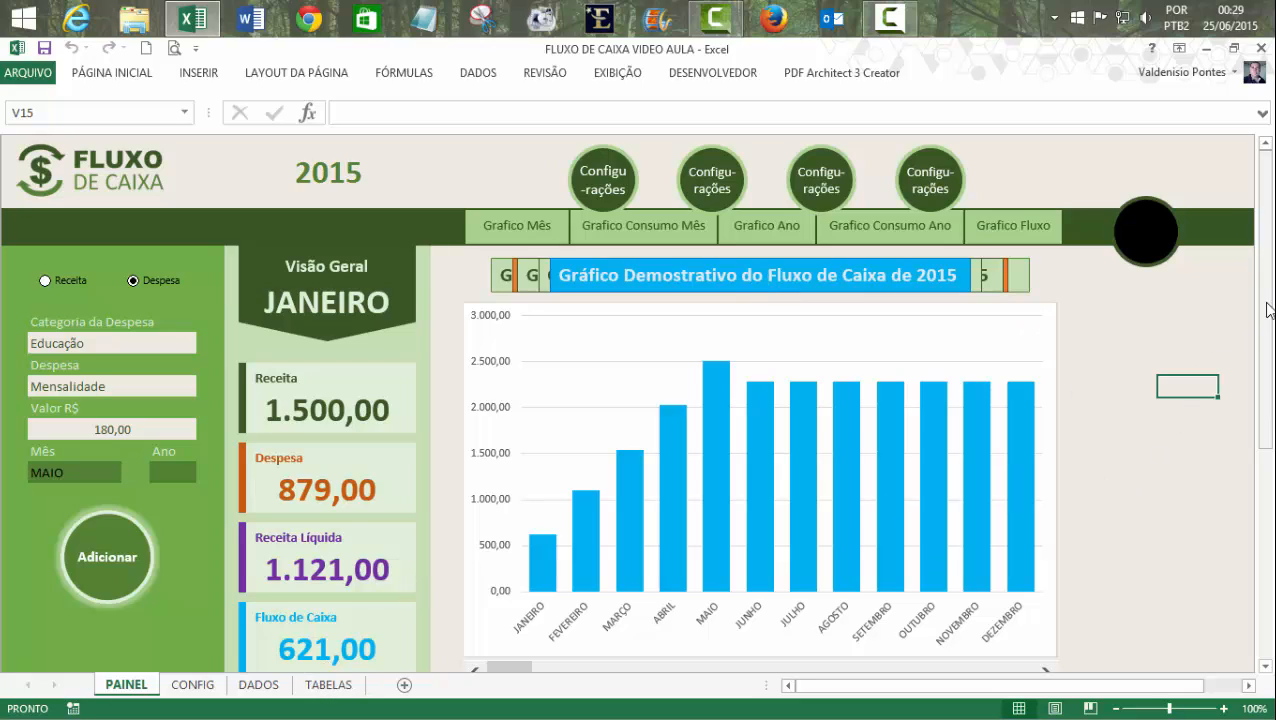
# - Open the TABELAS sheet and bring the monthly CONTAS/MESES summary table into view
pyautogui.moveTo(1268, 309); pyautogui.dragTo(1200, 340)
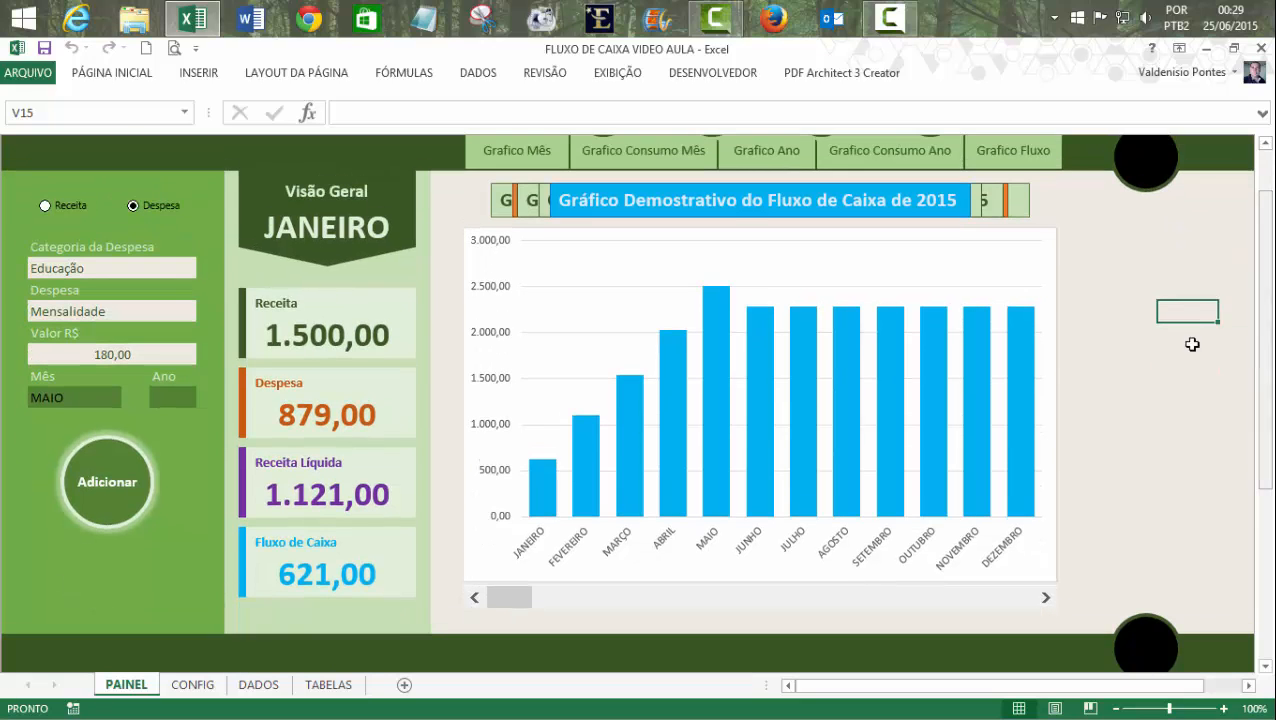
pyautogui.click(329, 684)
pyautogui.click(749, 383)
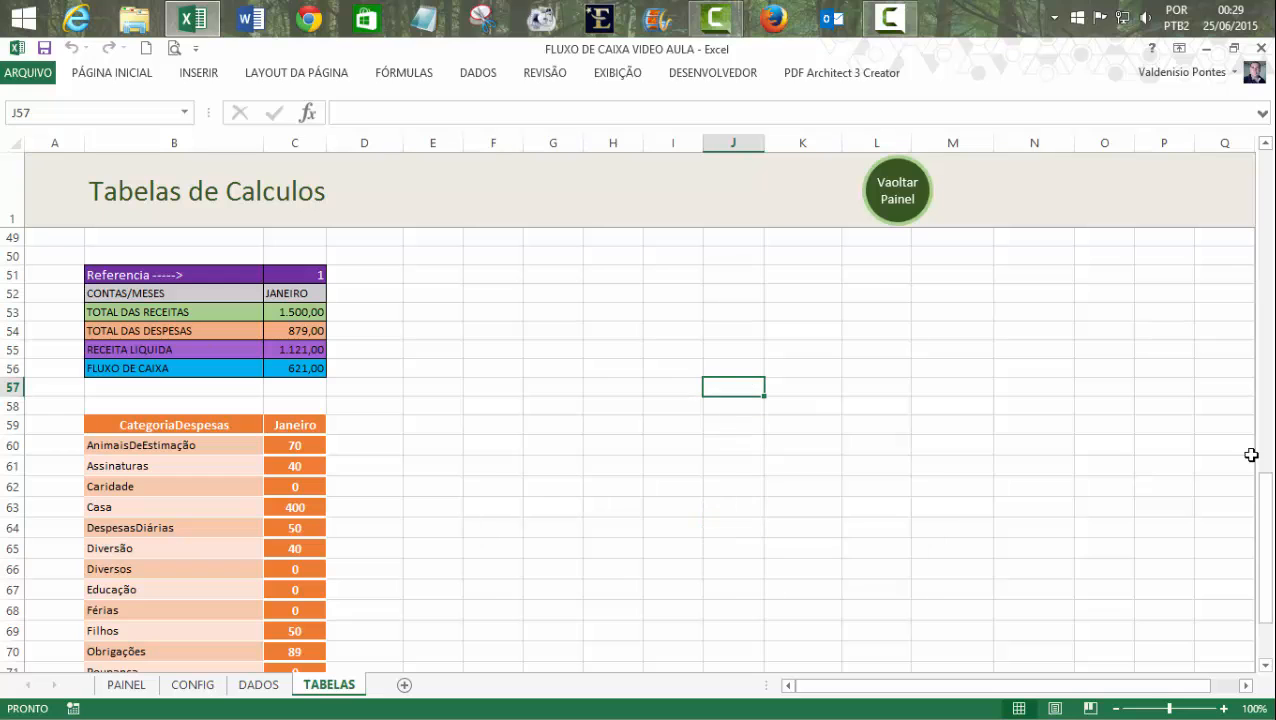
pyautogui.moveTo(1255, 498); pyautogui.dragTo(1266, 420)
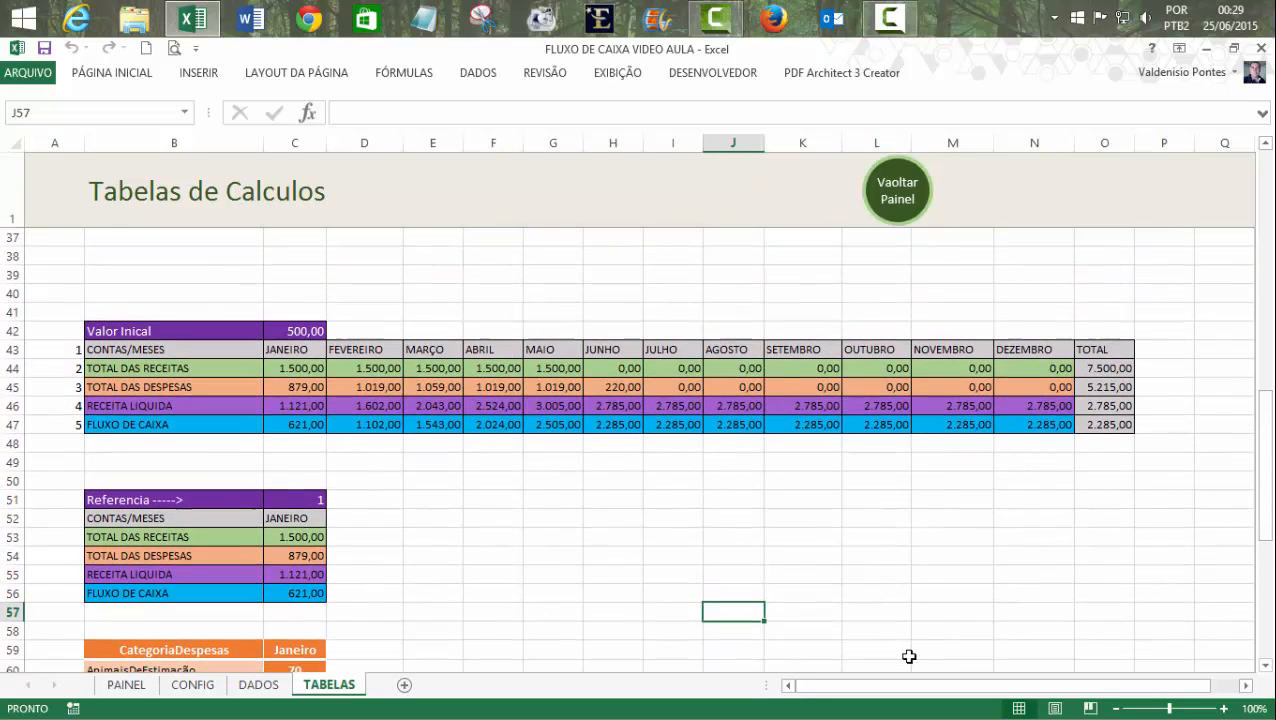
pyautogui.click(617, 560)
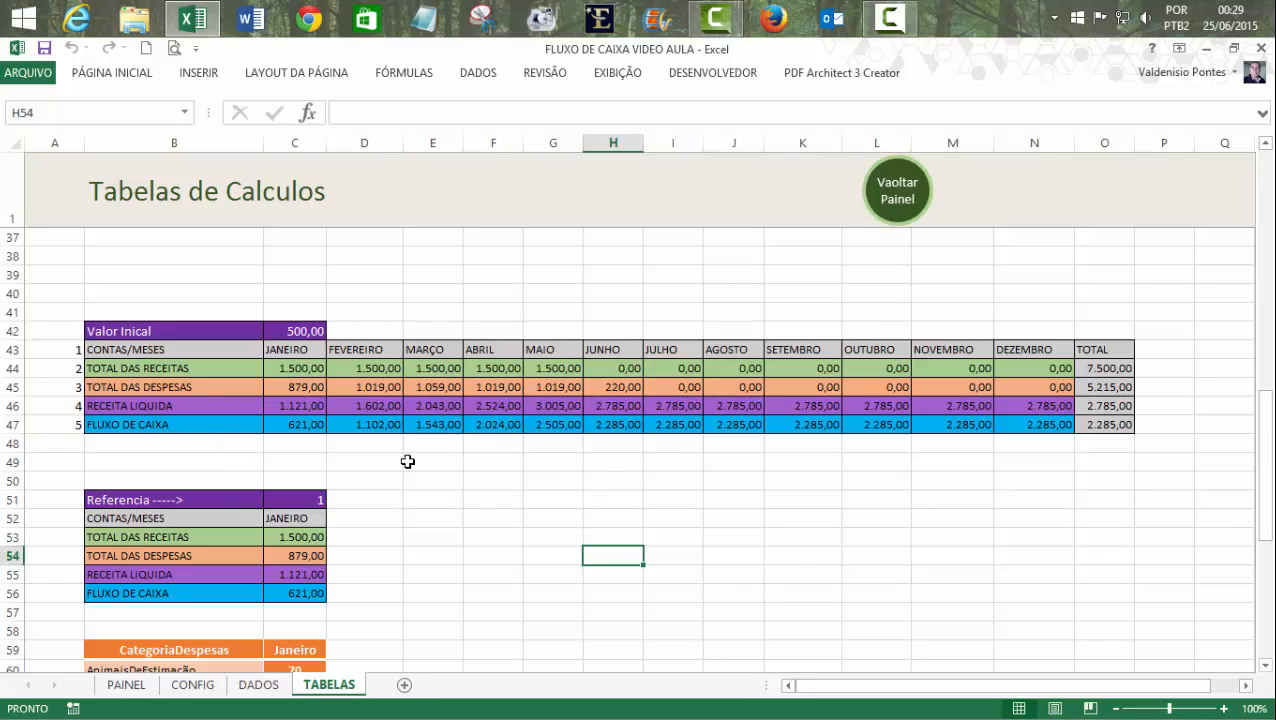
# - Examine the January to May formulas for total receitas and despesas, plus the FLUXO DE CAIXA and RECEITA LIQUIDA rows
pyautogui.click(294, 369)
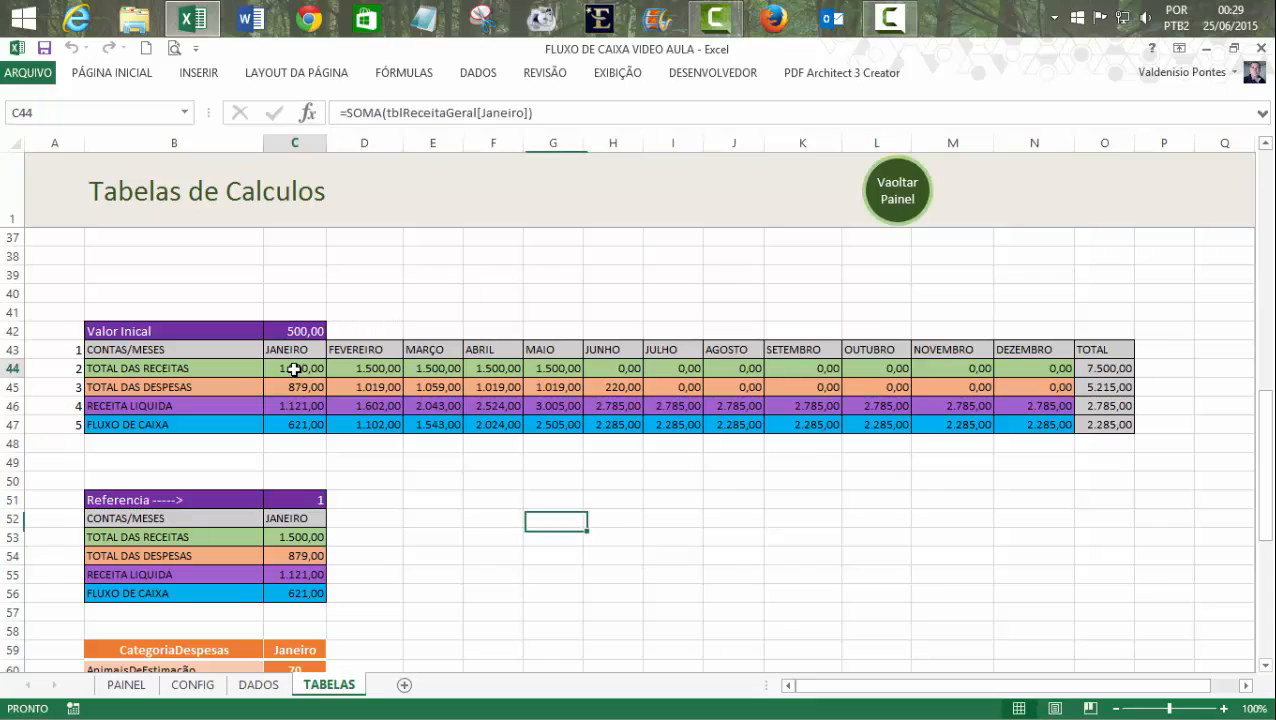
pyautogui.click(294, 387)
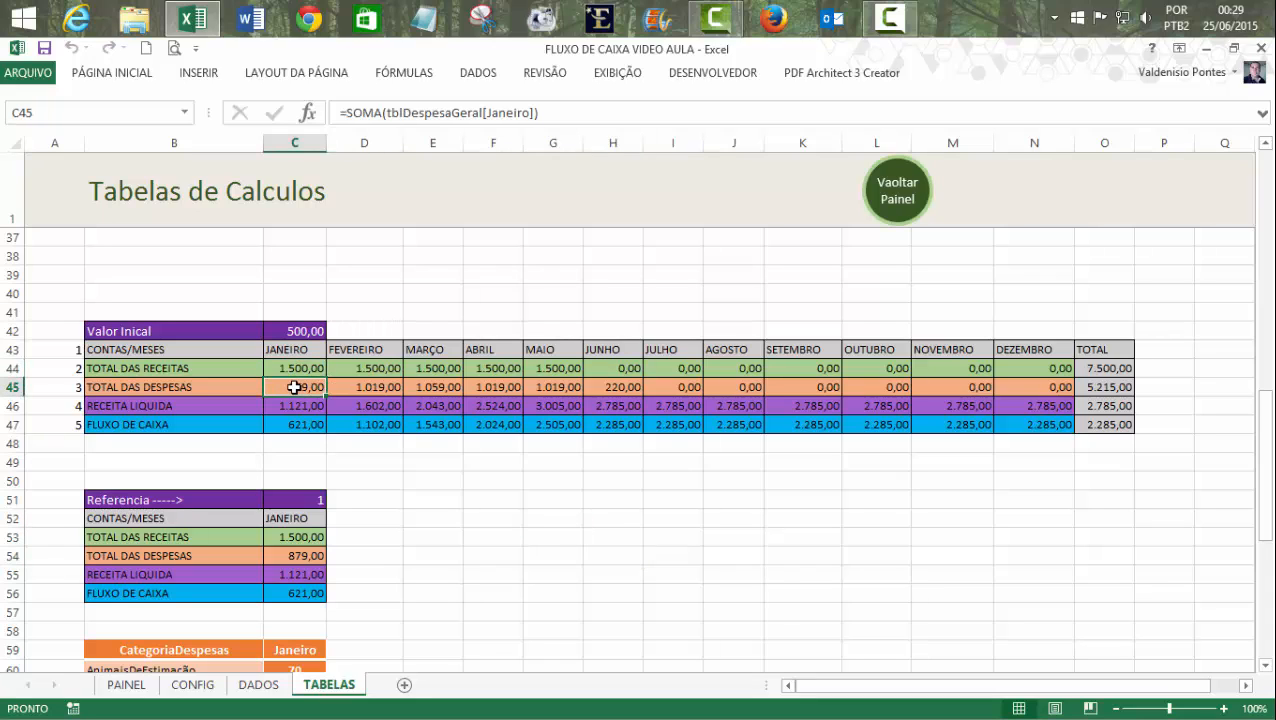
pyautogui.click(375, 368)
pyautogui.click(379, 384)
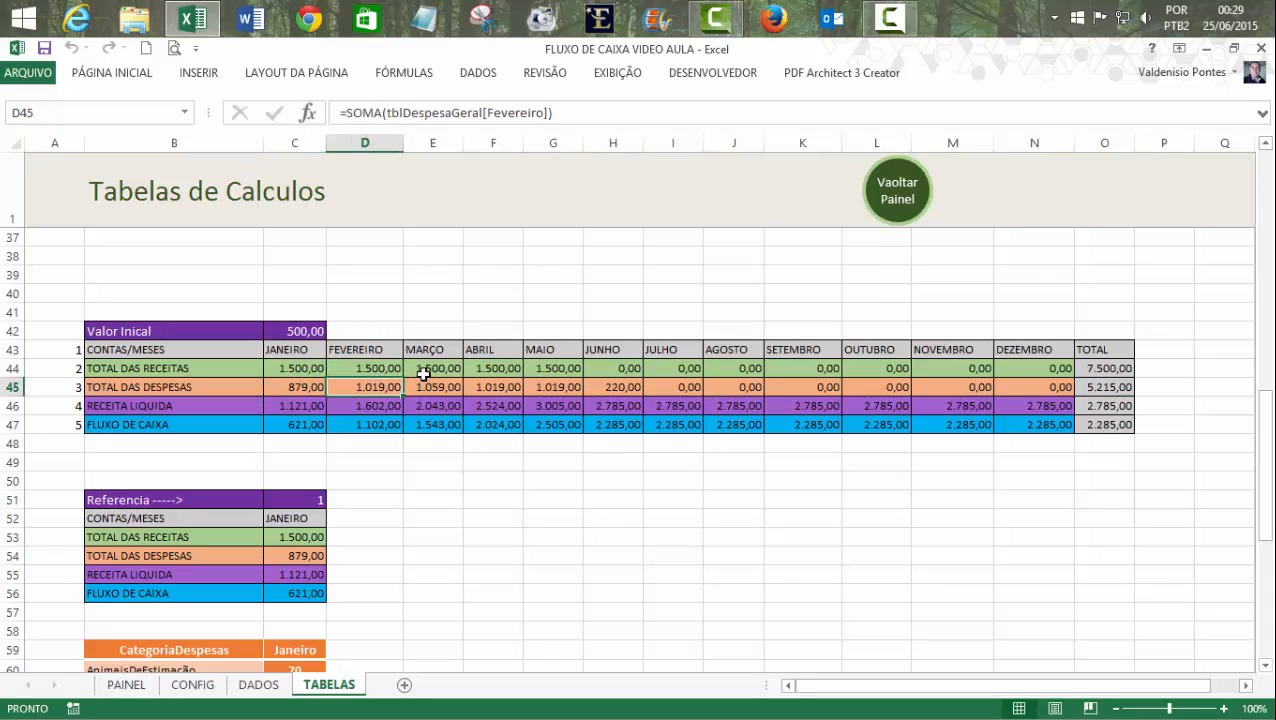
pyautogui.click(425, 371)
pyautogui.click(427, 386)
pyautogui.click(488, 372)
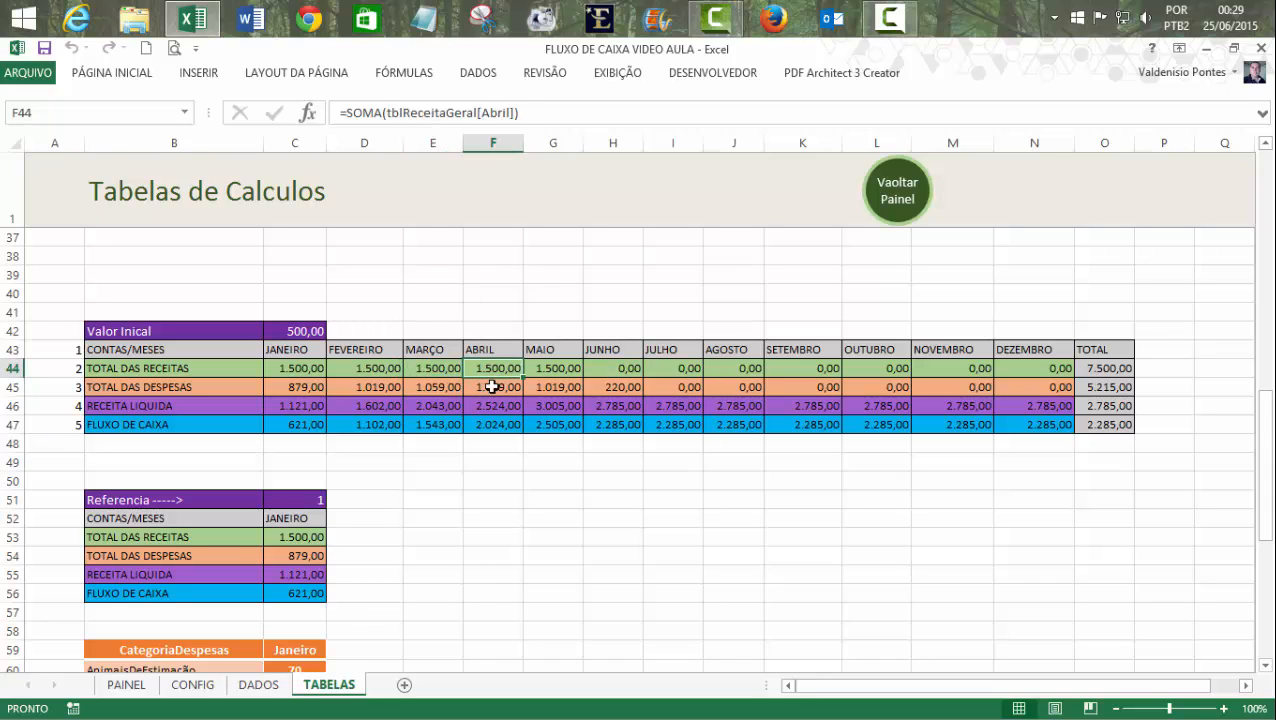
pyautogui.click(491, 385)
pyautogui.click(541, 369)
pyautogui.click(545, 387)
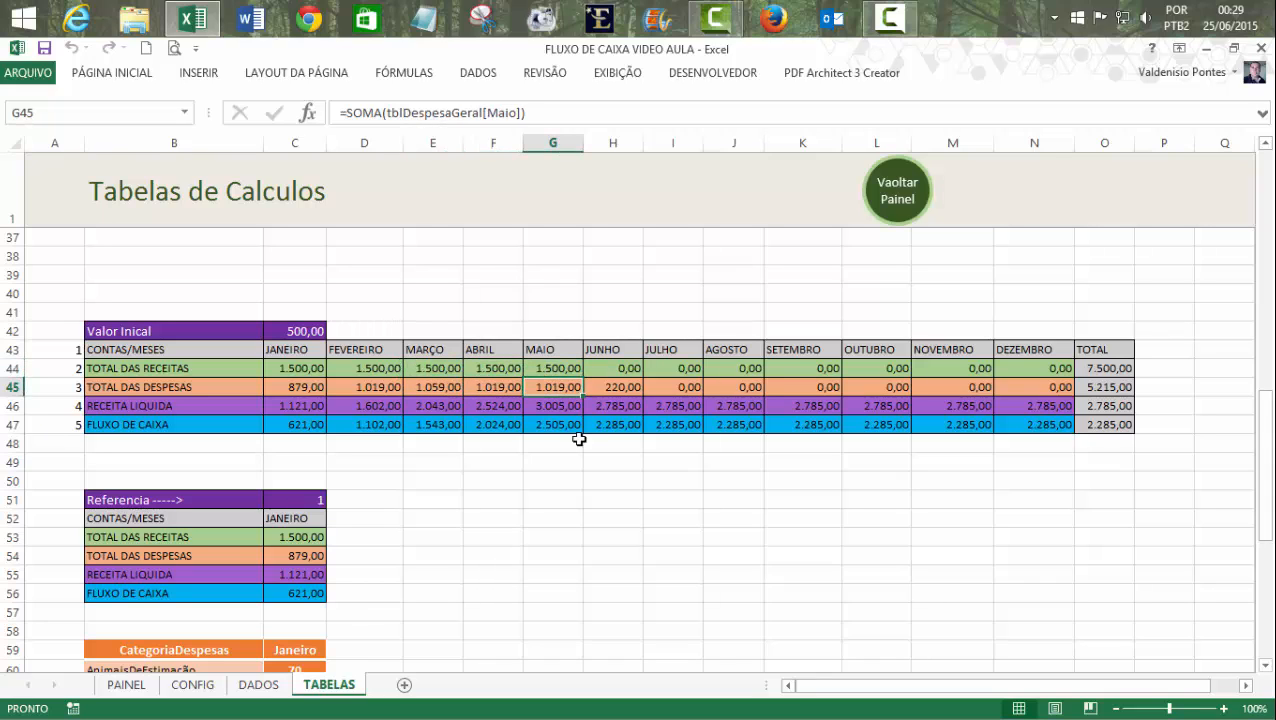
pyautogui.click(584, 445)
pyautogui.moveTo(340, 425); pyautogui.dragTo(1009, 424)
pyautogui.click(772, 478)
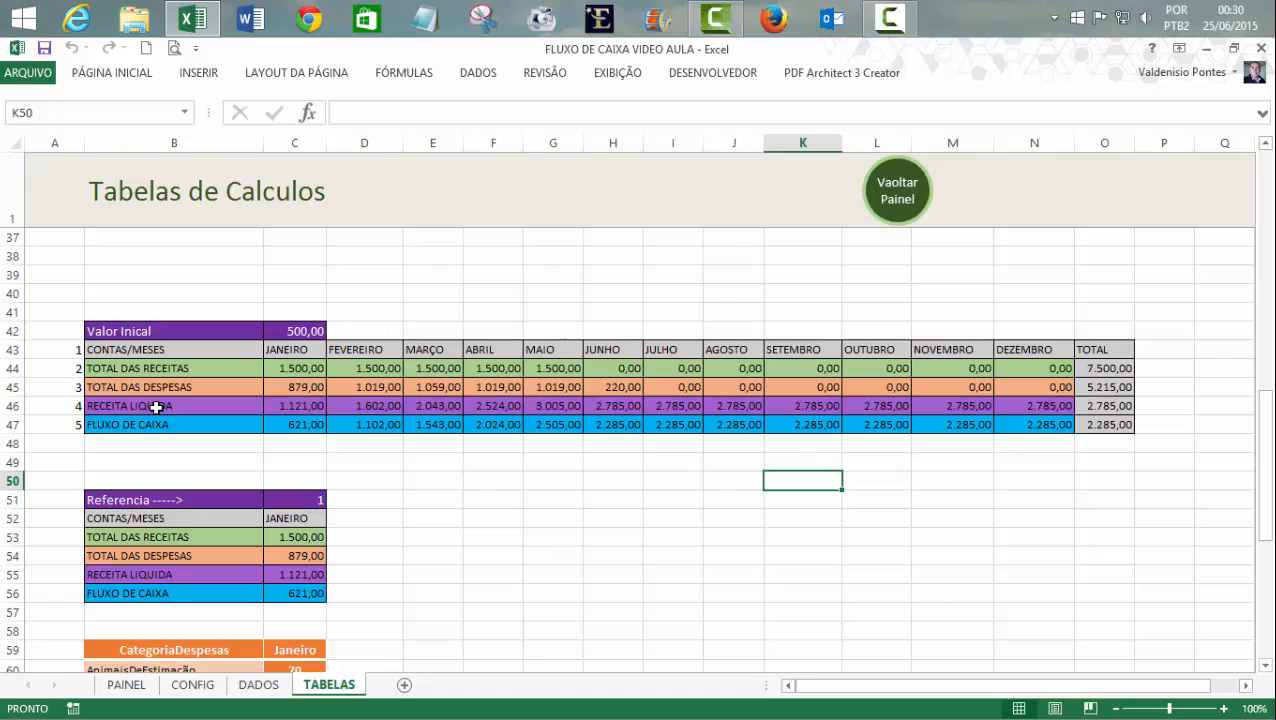
pyautogui.moveTo(100, 408); pyautogui.dragTo(1043, 408)
pyautogui.click(876, 517)
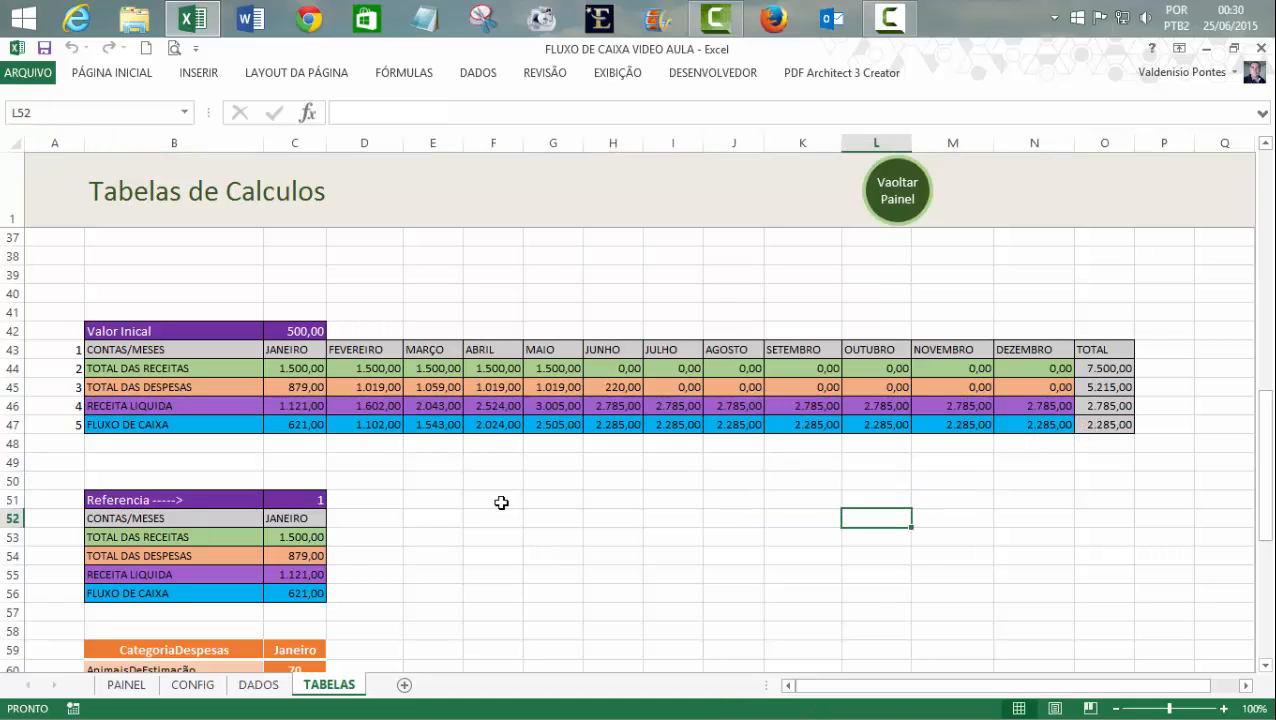
# - Insert a blank row above TOTAL DAS RECEITAS in the monthly summary table
pyautogui.click(16, 368)
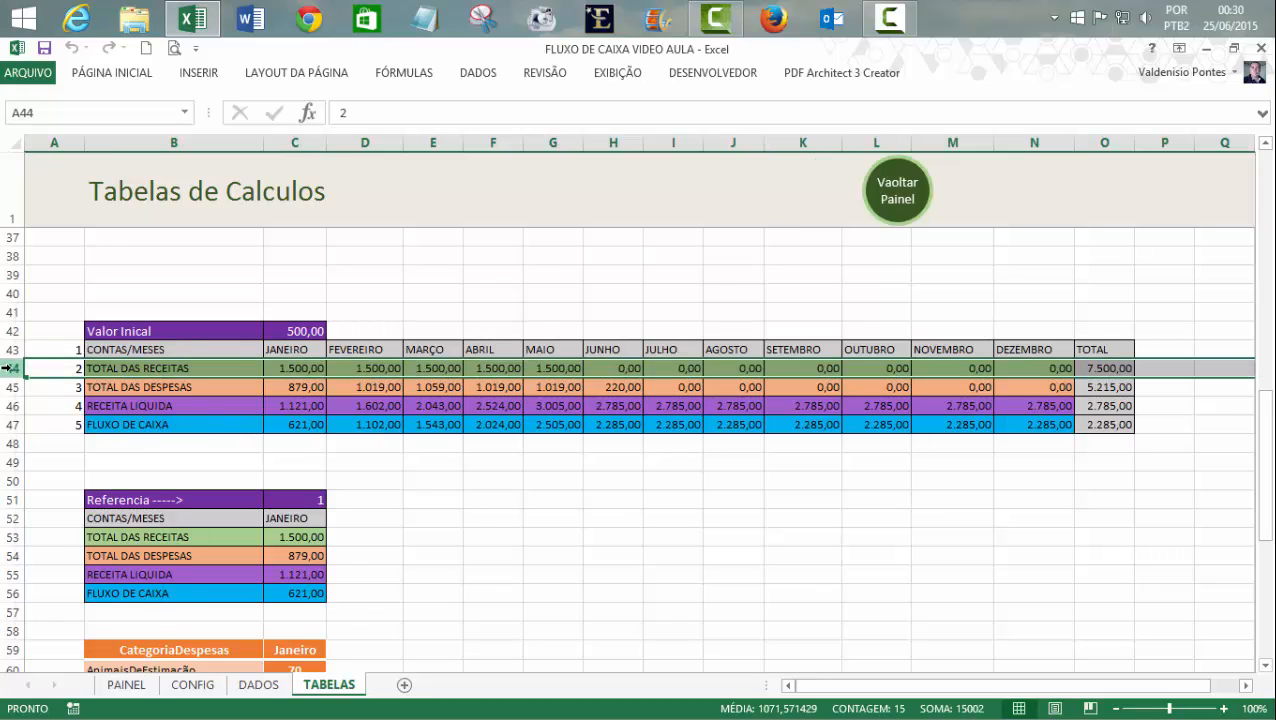
pyautogui.rightClick(8, 368)
pyautogui.click(66, 501)
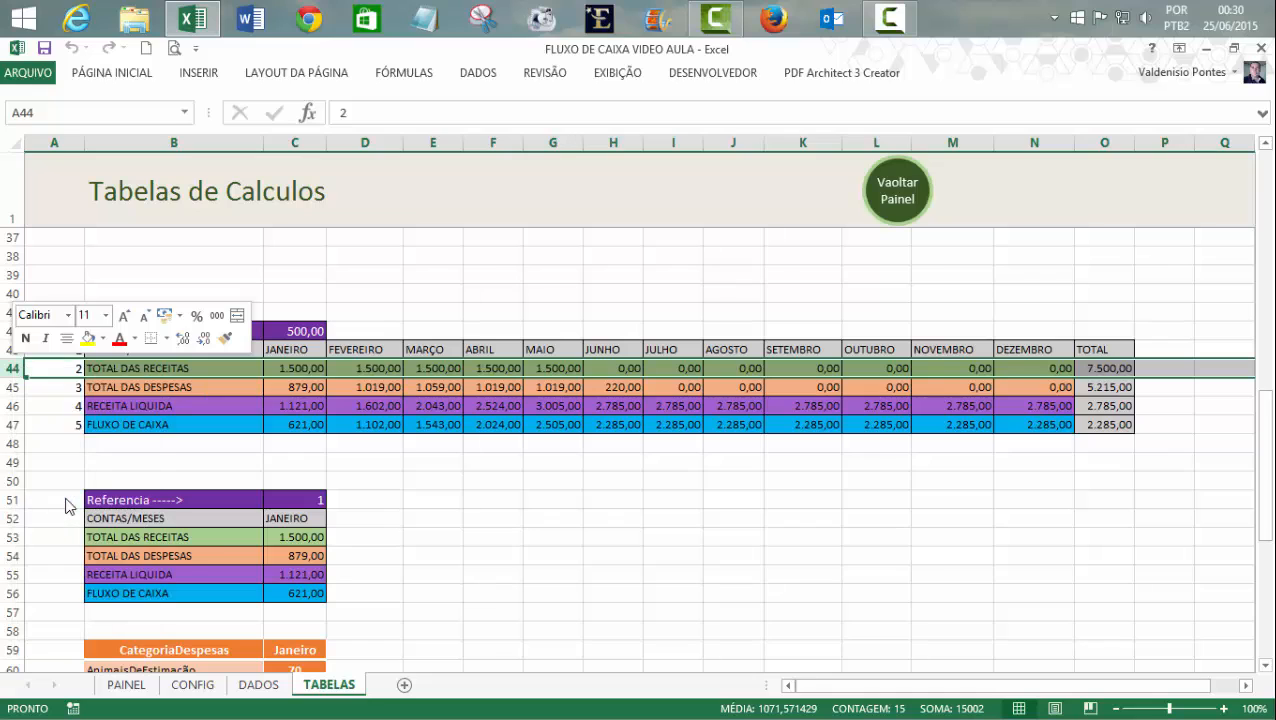
pyautogui.click(592, 572)
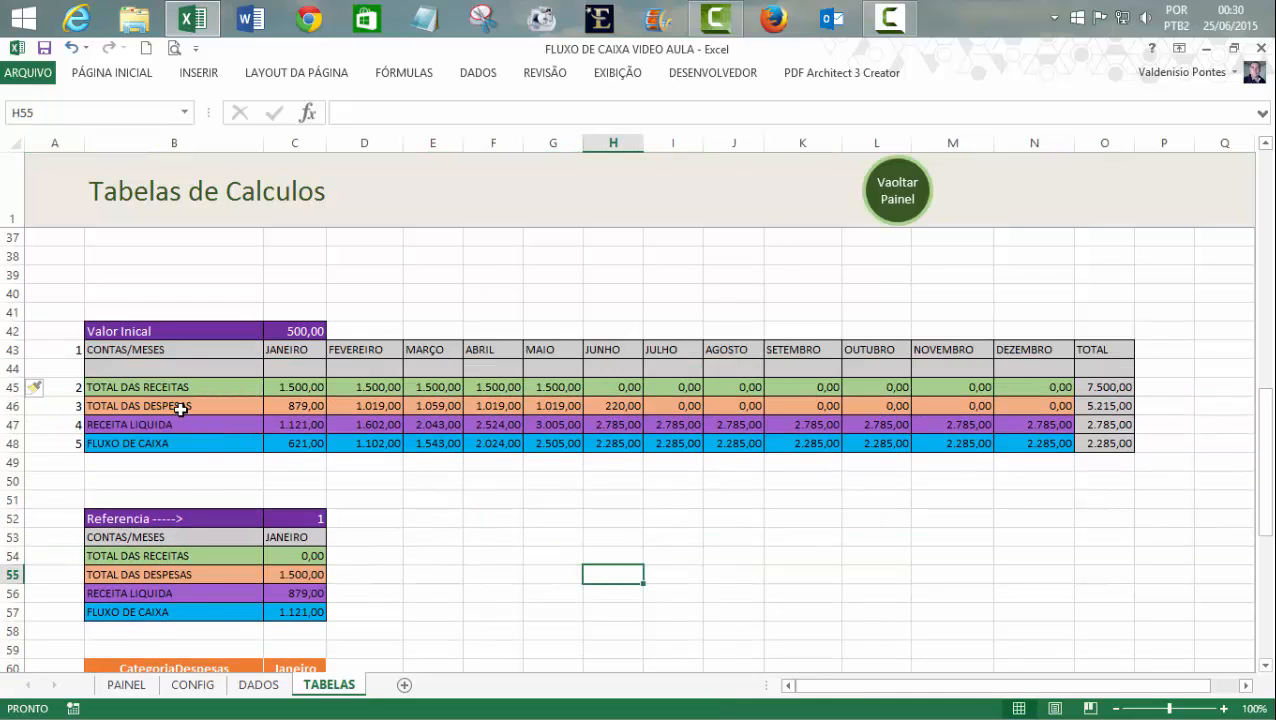
pyautogui.moveTo(174, 365); pyautogui.dragTo(1068, 367)
pyautogui.click(553, 537)
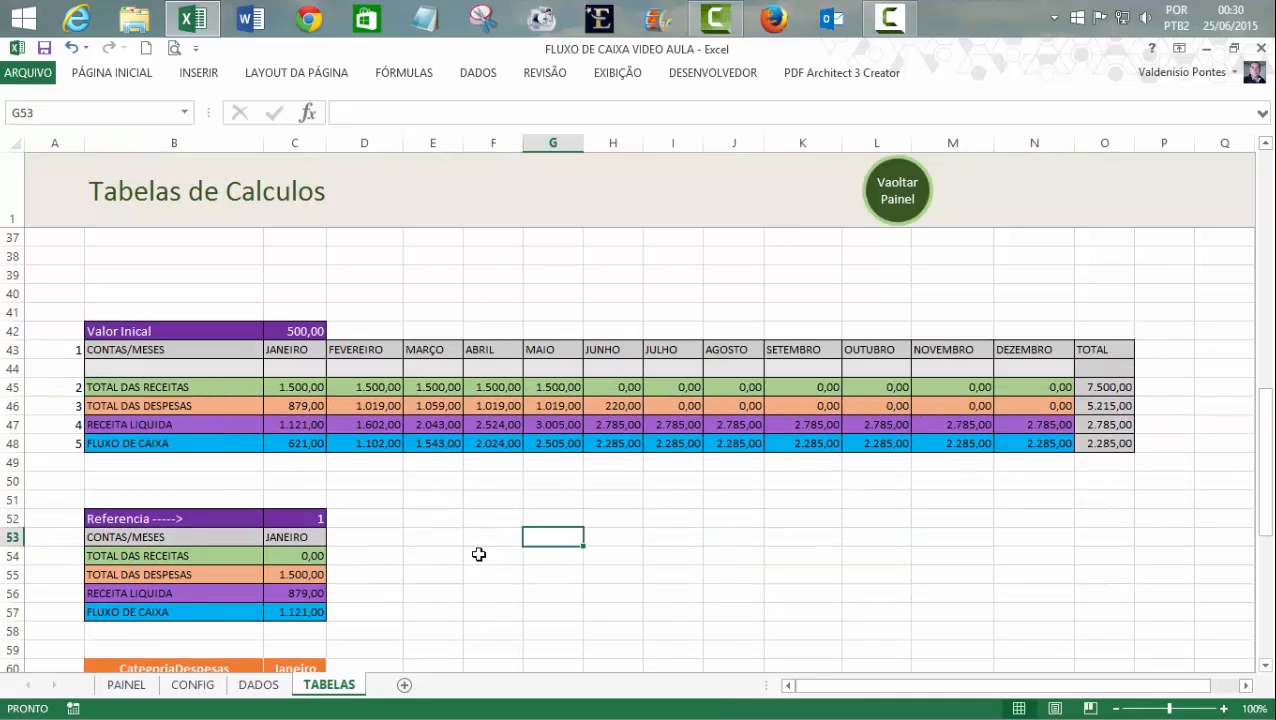
# - Label the new blank row in the monthly summary table SALDO ANTERIOR in cell B44
pyautogui.click(194, 367)
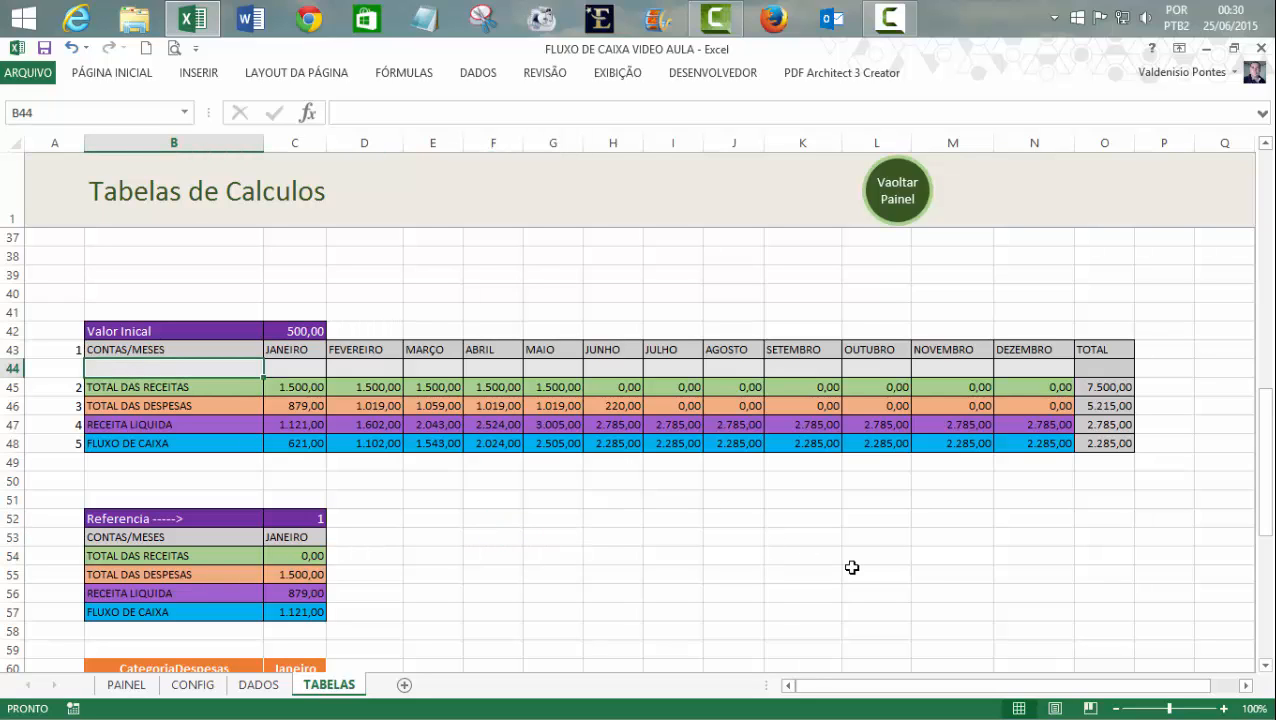
pyautogui.write('SAL')
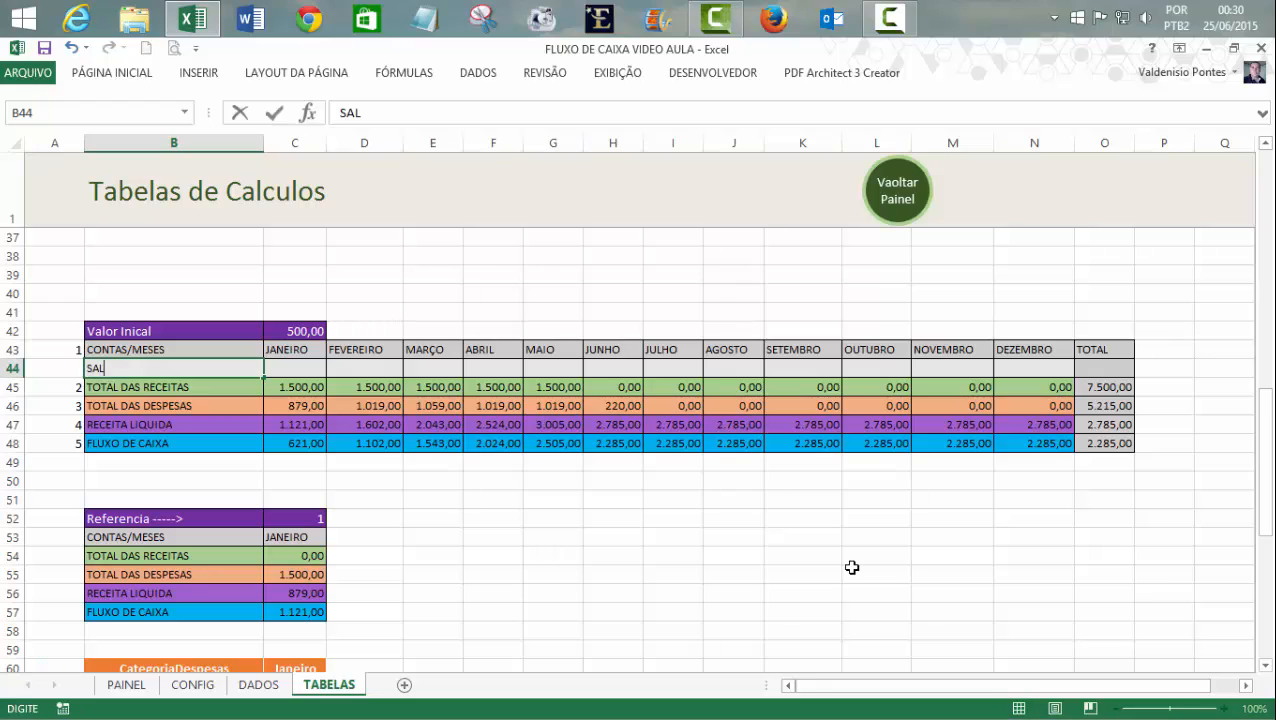
pyautogui.write('DO ANTERIOR')
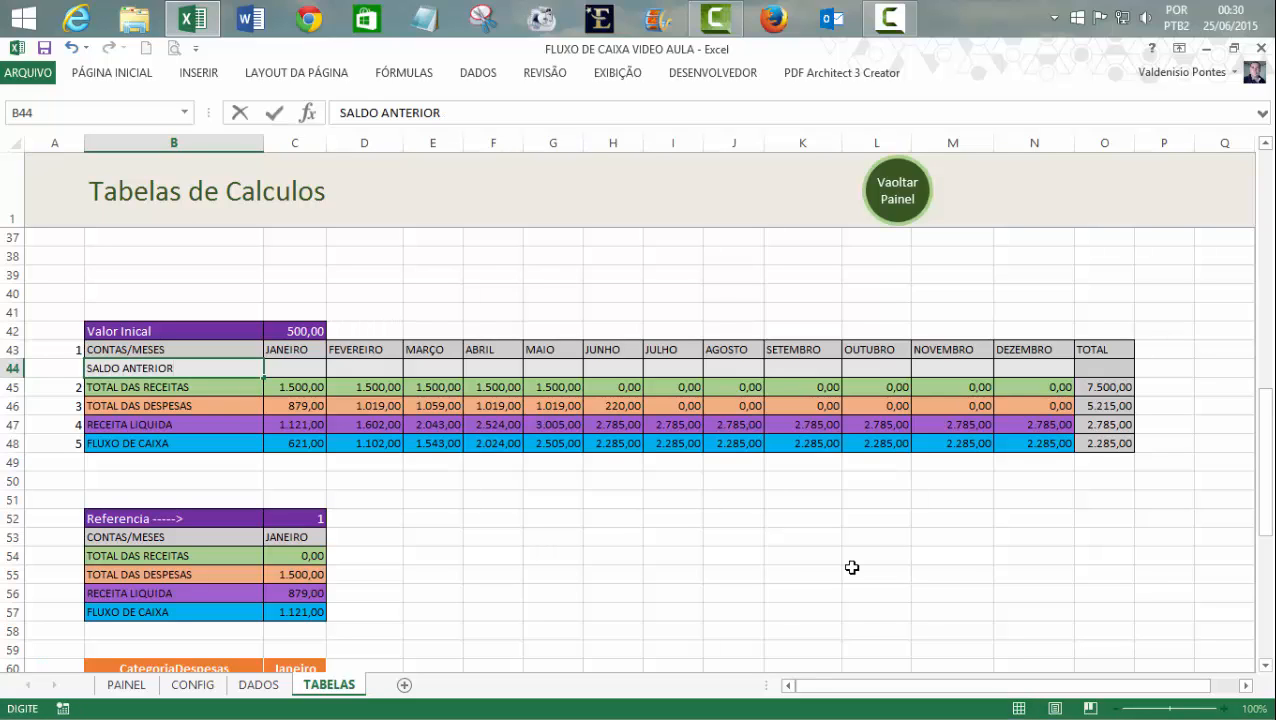
pyautogui.press('Tab')
# - Link January's SALDO ANTERIOR cell to the initial value with the formula =C42
pyautogui.press('Tab')
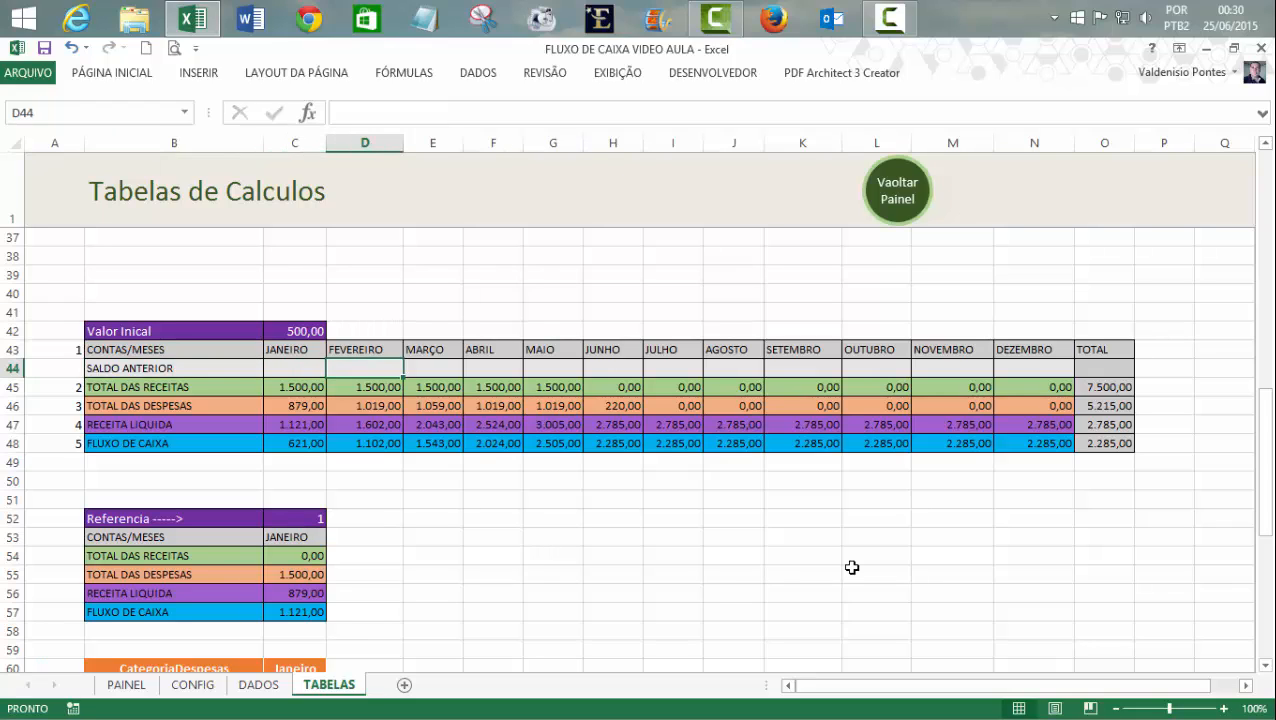
pyautogui.press('Left')
pyautogui.press('Left')
pyautogui.press('Left')
pyautogui.press('Right')
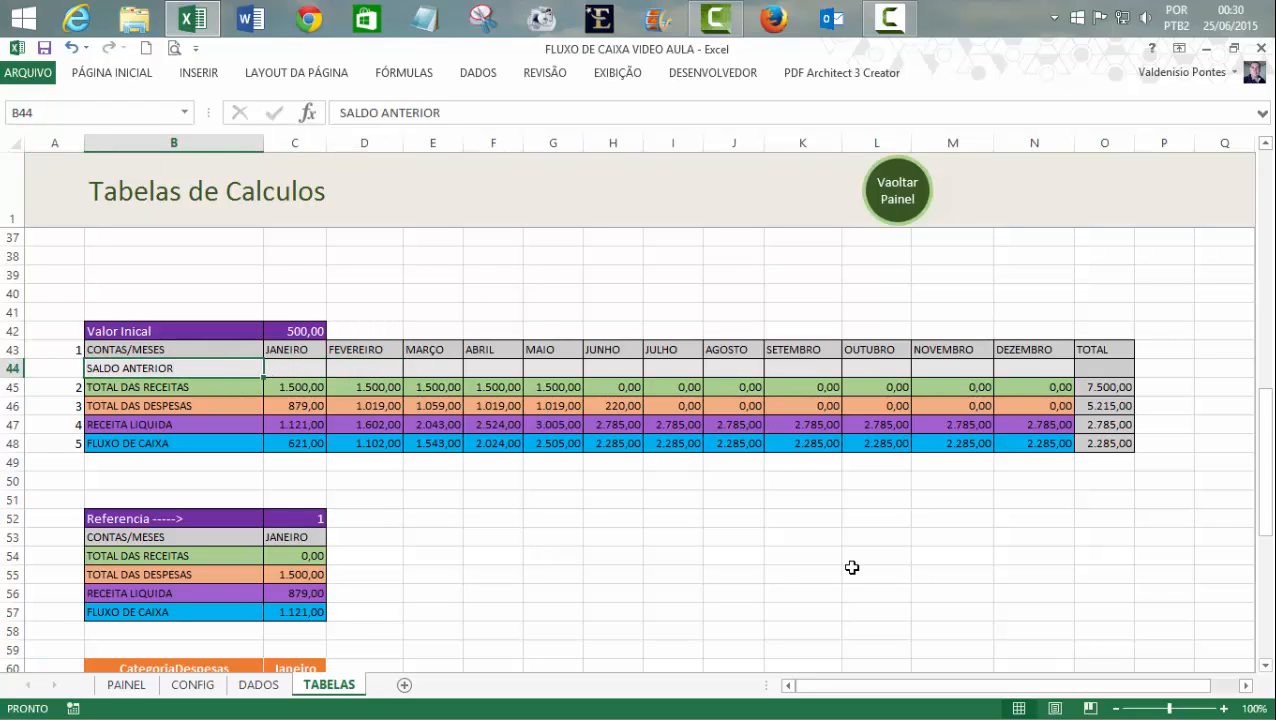
pyautogui.press('Right')
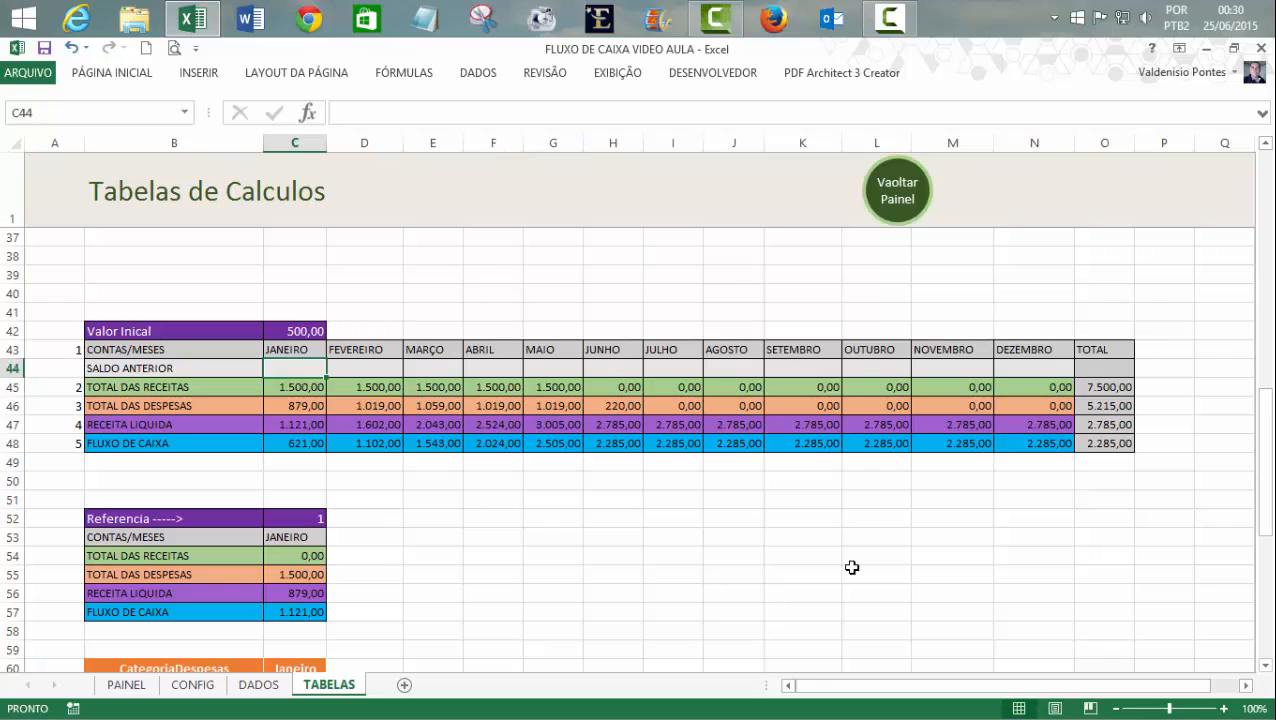
pyautogui.write('=')
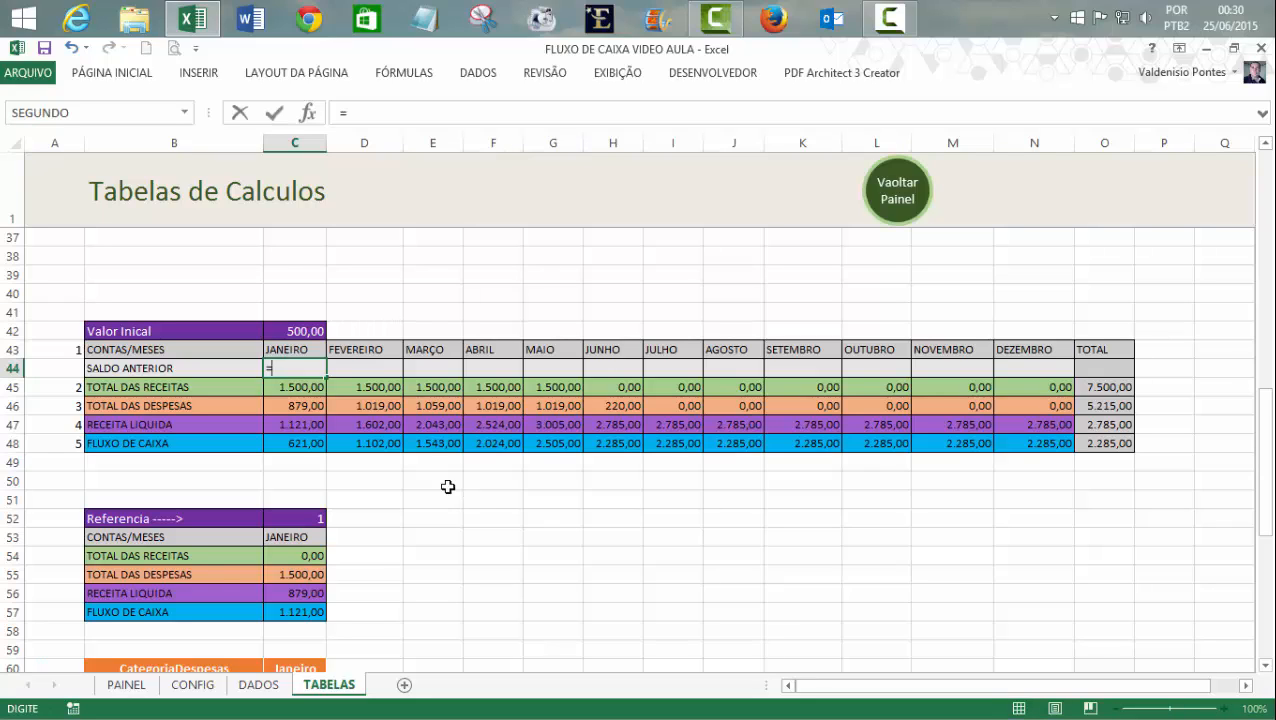
pyautogui.click(304, 331)
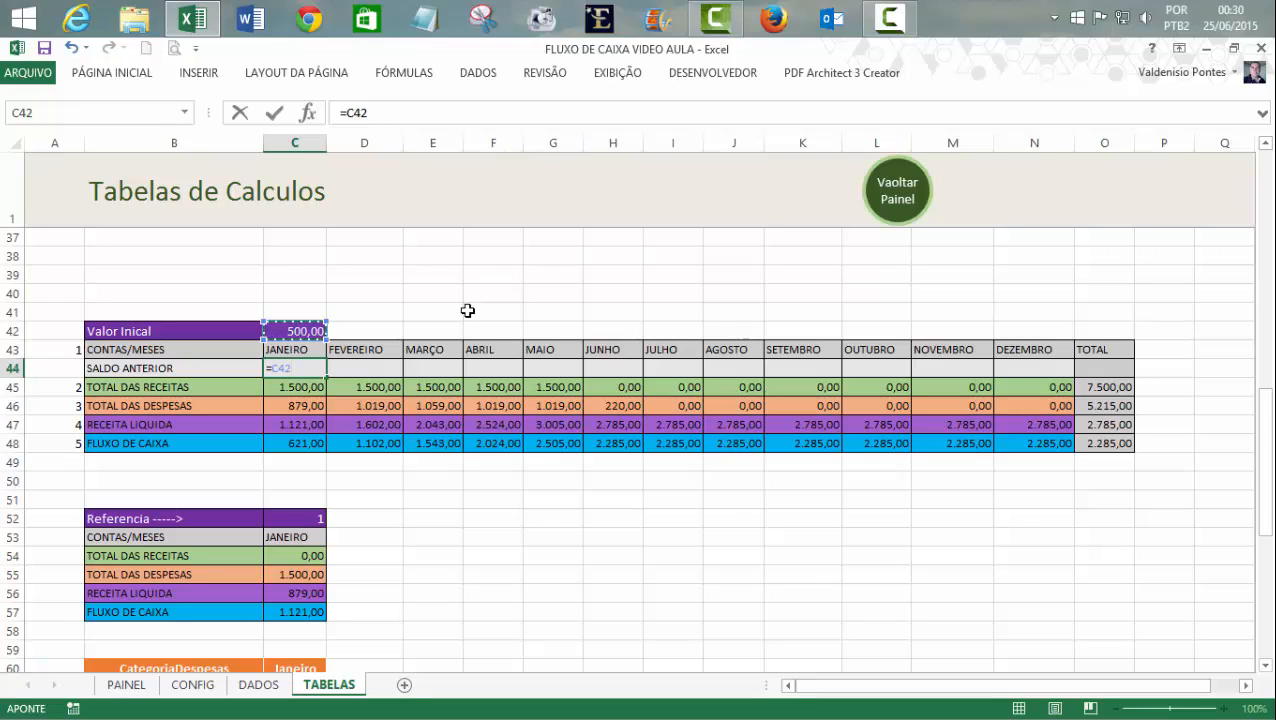
pyautogui.press('Return')
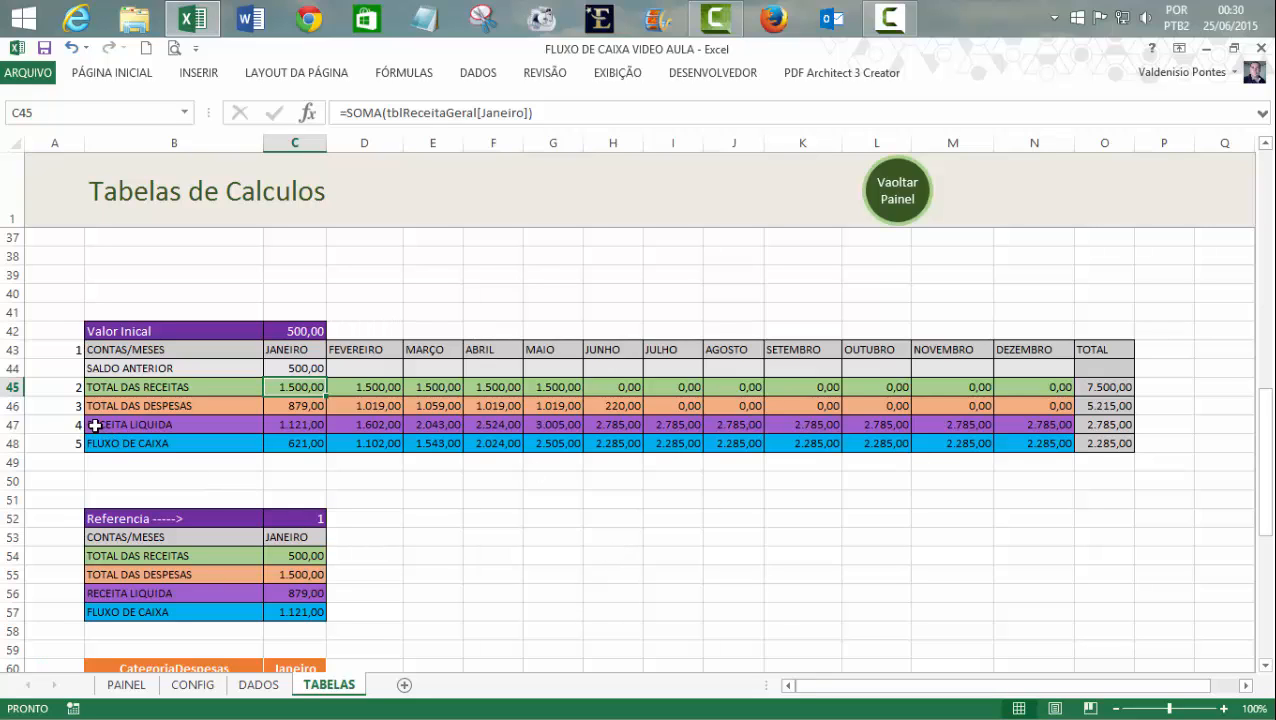
# - Reorder the monthly summary so FLUXO DE CAIXA sits in row 47 and RECEITA LIQUIDA in row 48
pyautogui.moveTo(94, 424); pyautogui.dragTo(1110, 424)
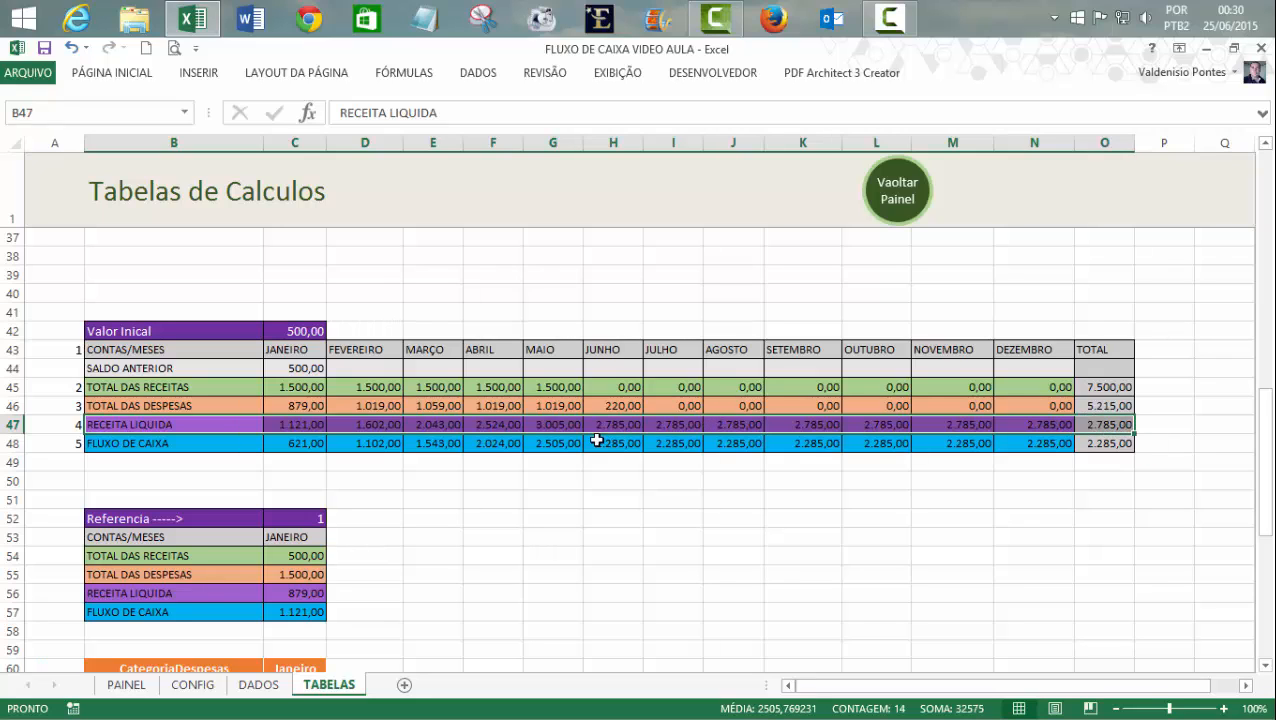
pyautogui.moveTo(493, 437); pyautogui.dragTo(496, 464)
pyautogui.moveTo(150, 443); pyautogui.dragTo(1090, 459)
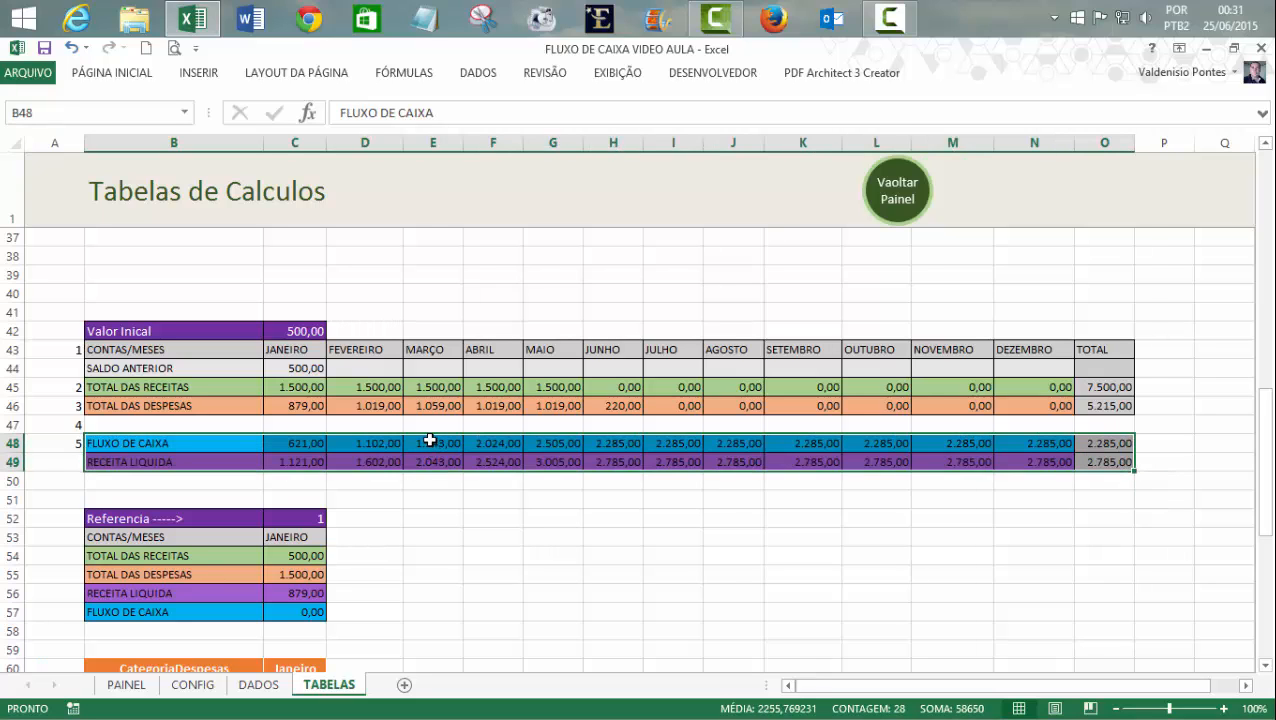
pyautogui.moveTo(429, 437); pyautogui.dragTo(429, 423)
pyautogui.click(565, 499)
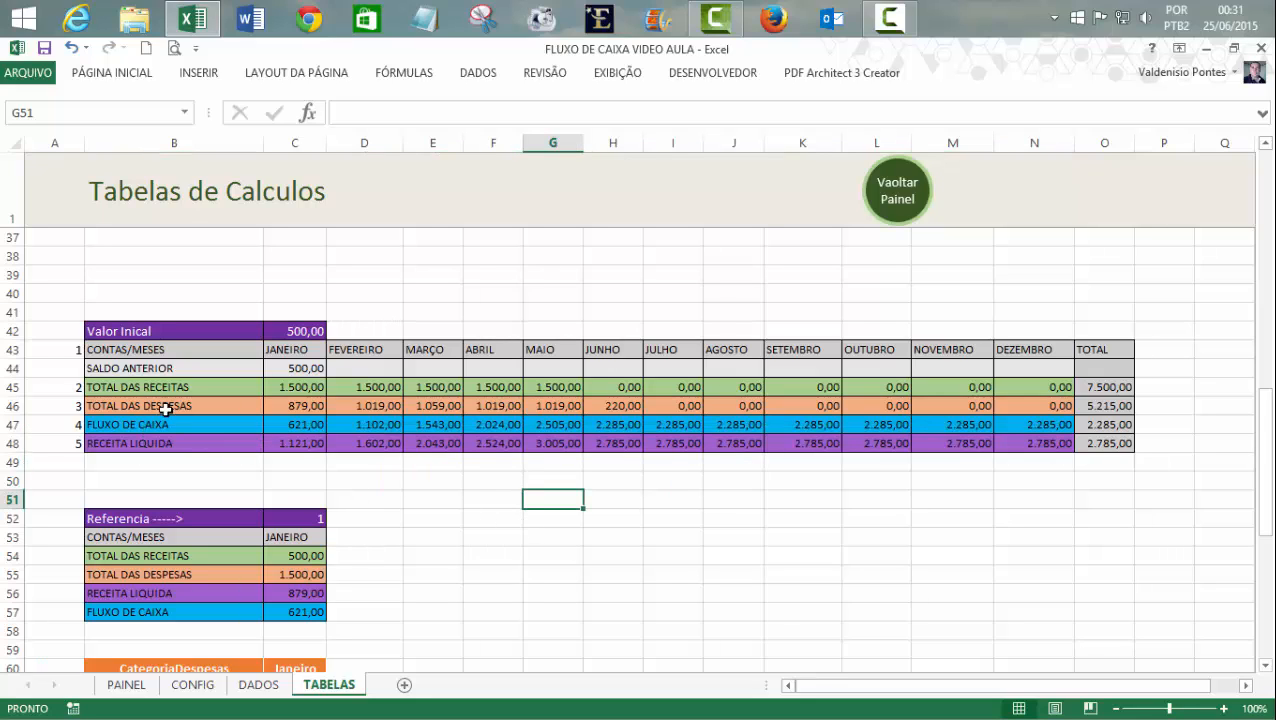
# - Rename the RECEITA LIQUIDA label in cell B48 of the monthly summary to SALDO ACUMULADO
pyautogui.click(160, 440)
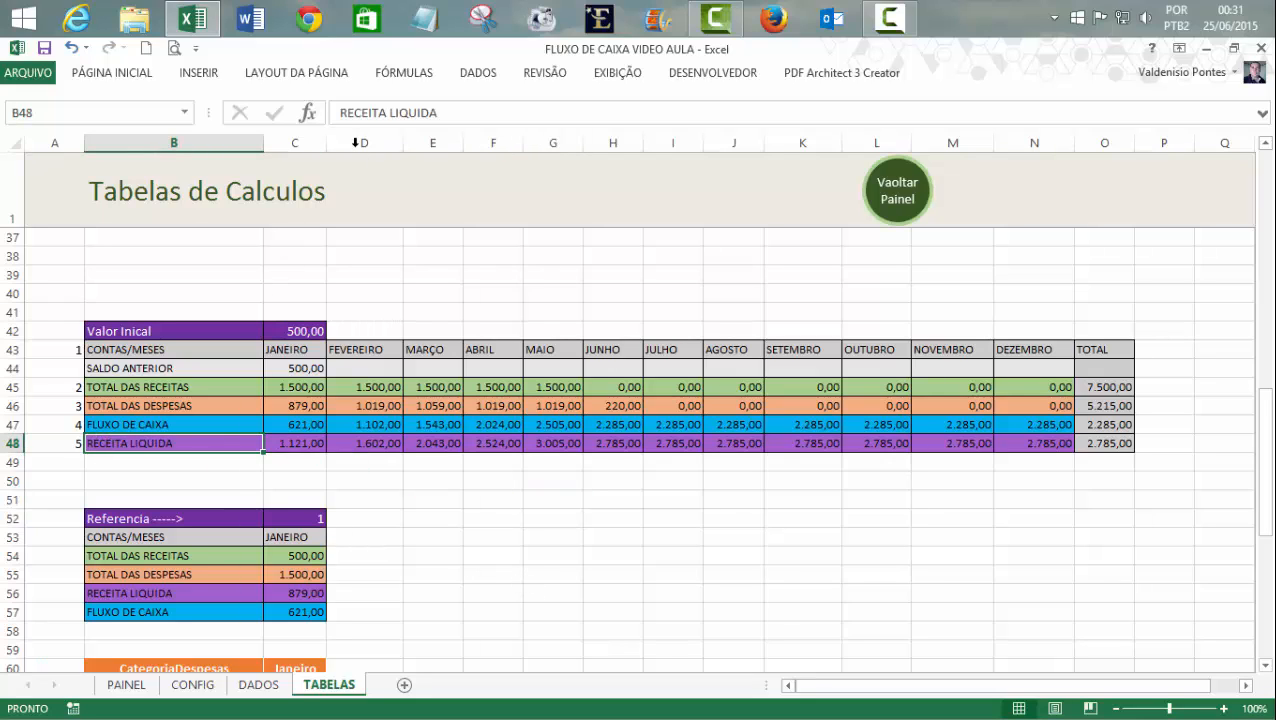
pyautogui.moveTo(341, 113); pyautogui.dragTo(493, 112)
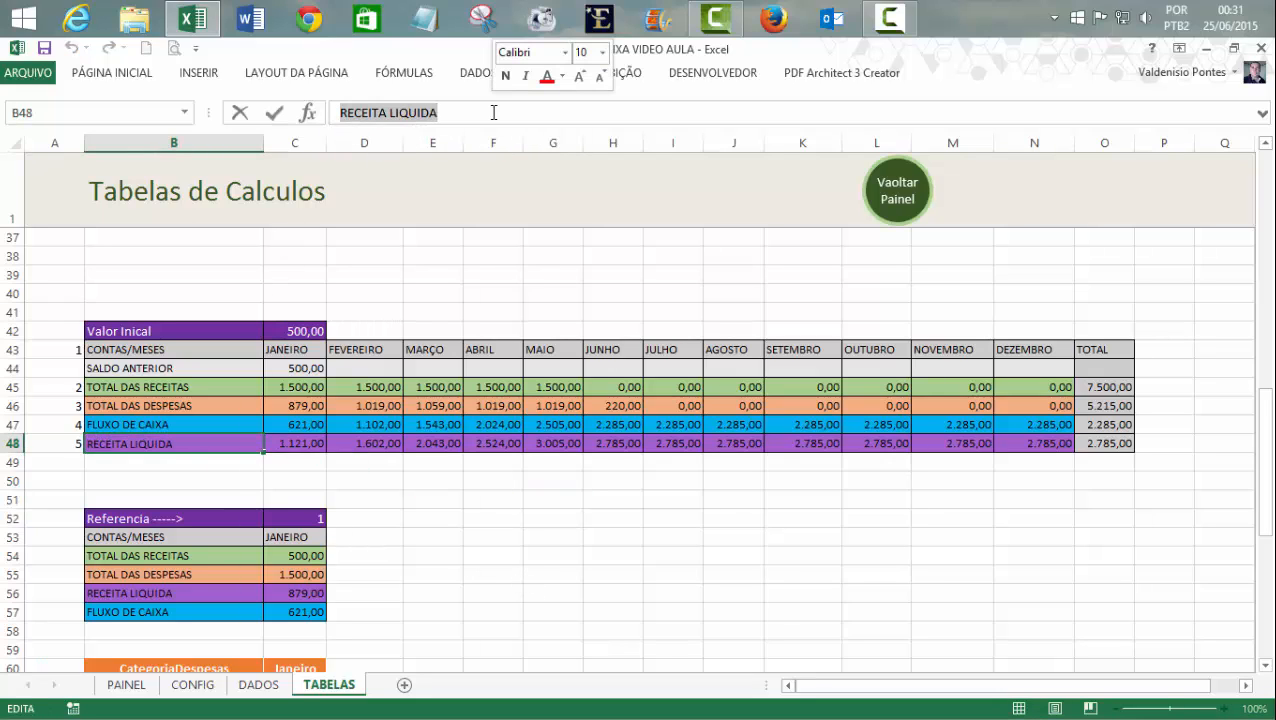
pyautogui.write('SALDO AC')
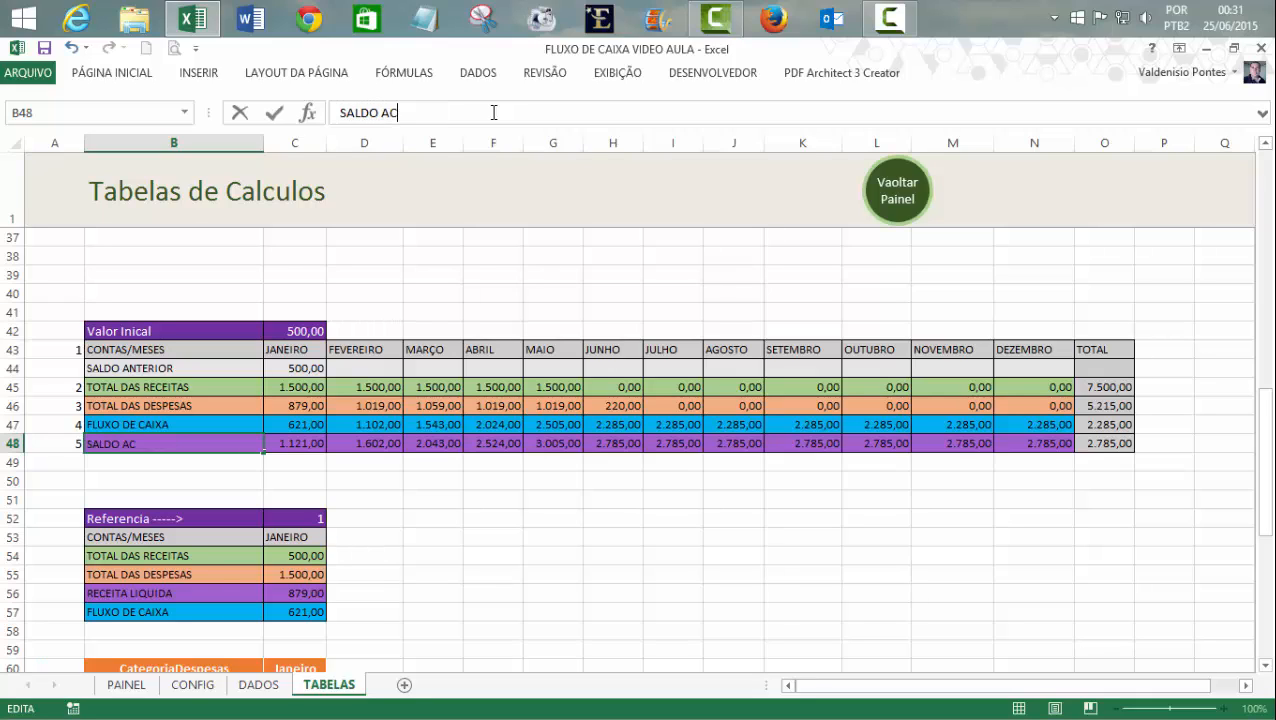
pyautogui.write('UMULADO')
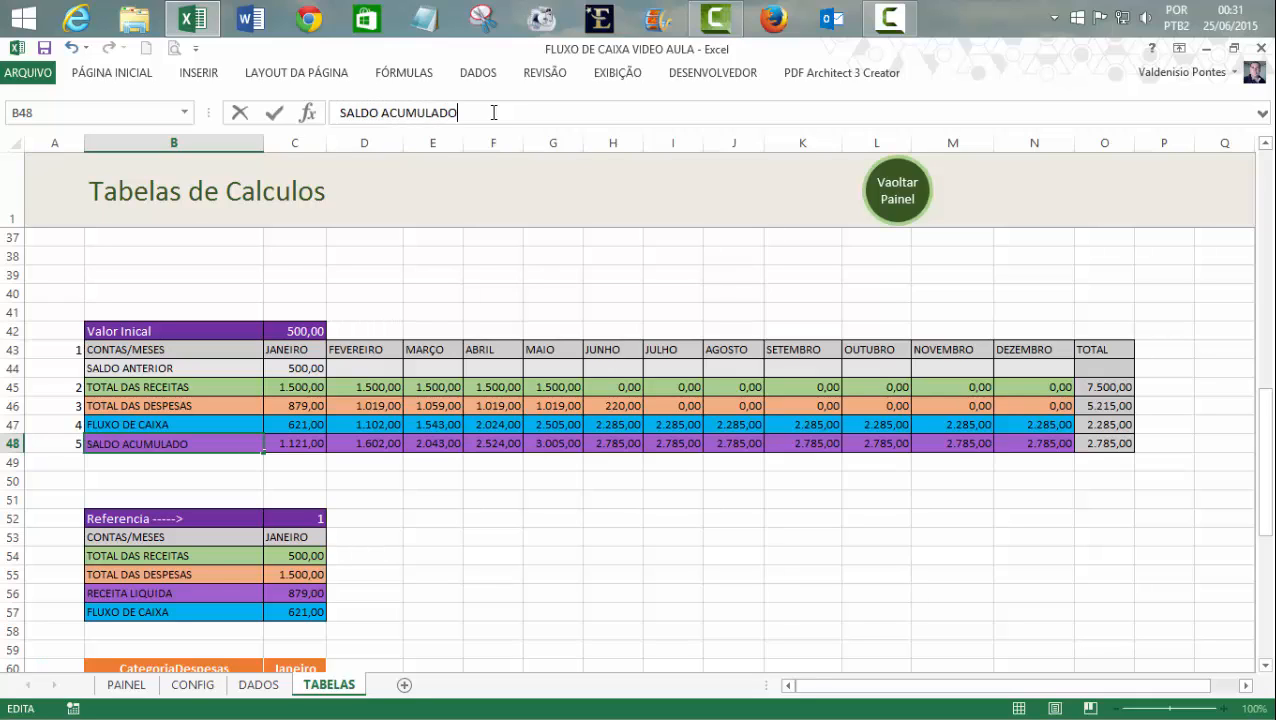
pyautogui.press('Return')
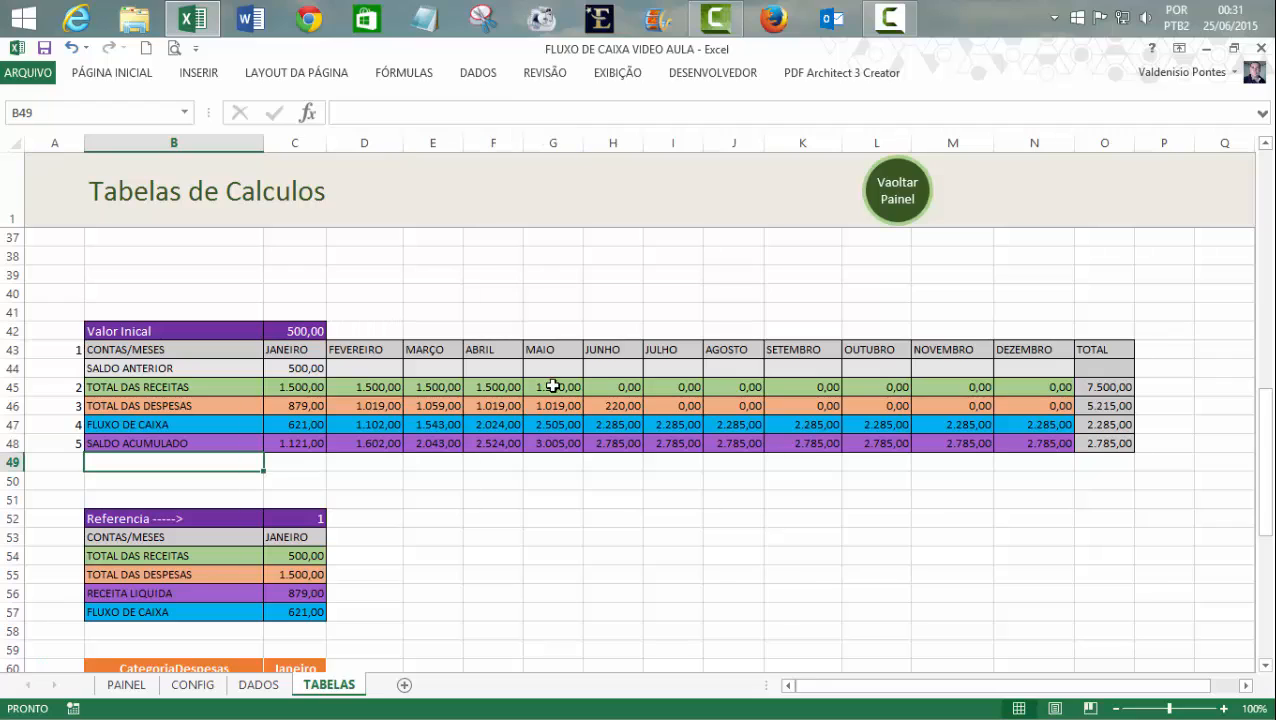
pyautogui.click(603, 533)
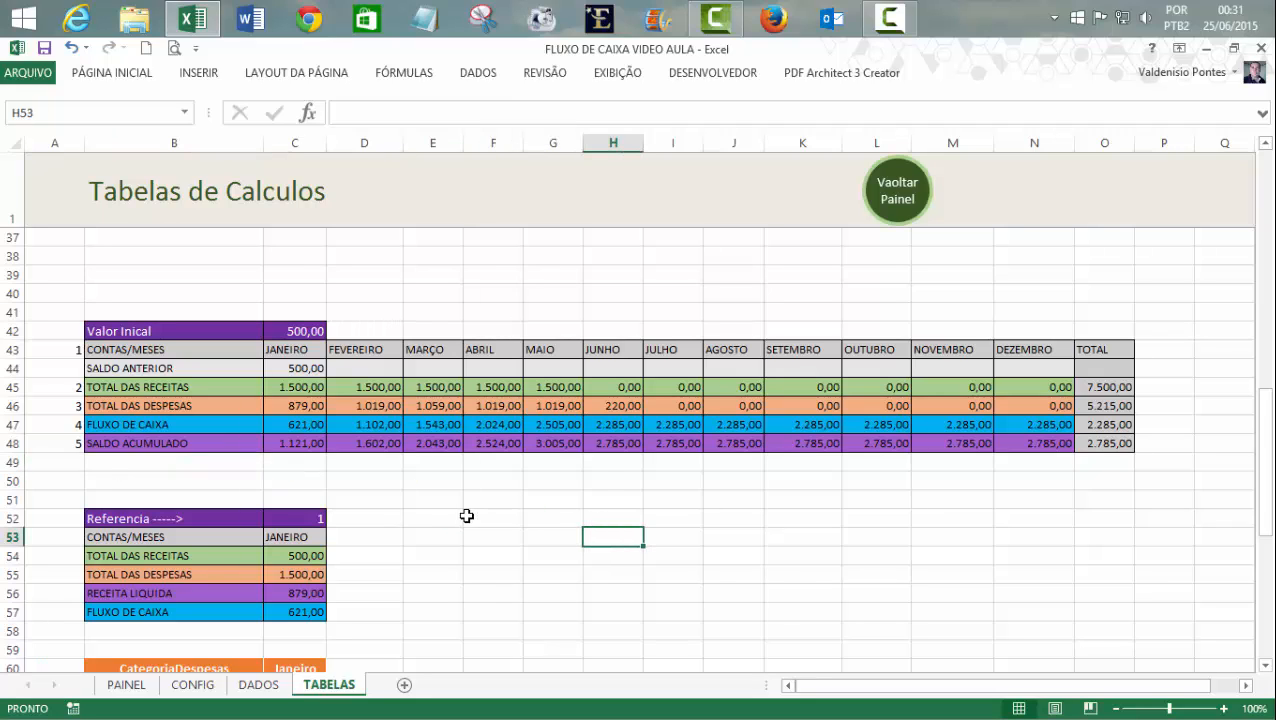
# - Change January's SALDO ACUMULADO formula in cell C48 of the monthly summary to =C44+C45-C46
pyautogui.click(286, 420)
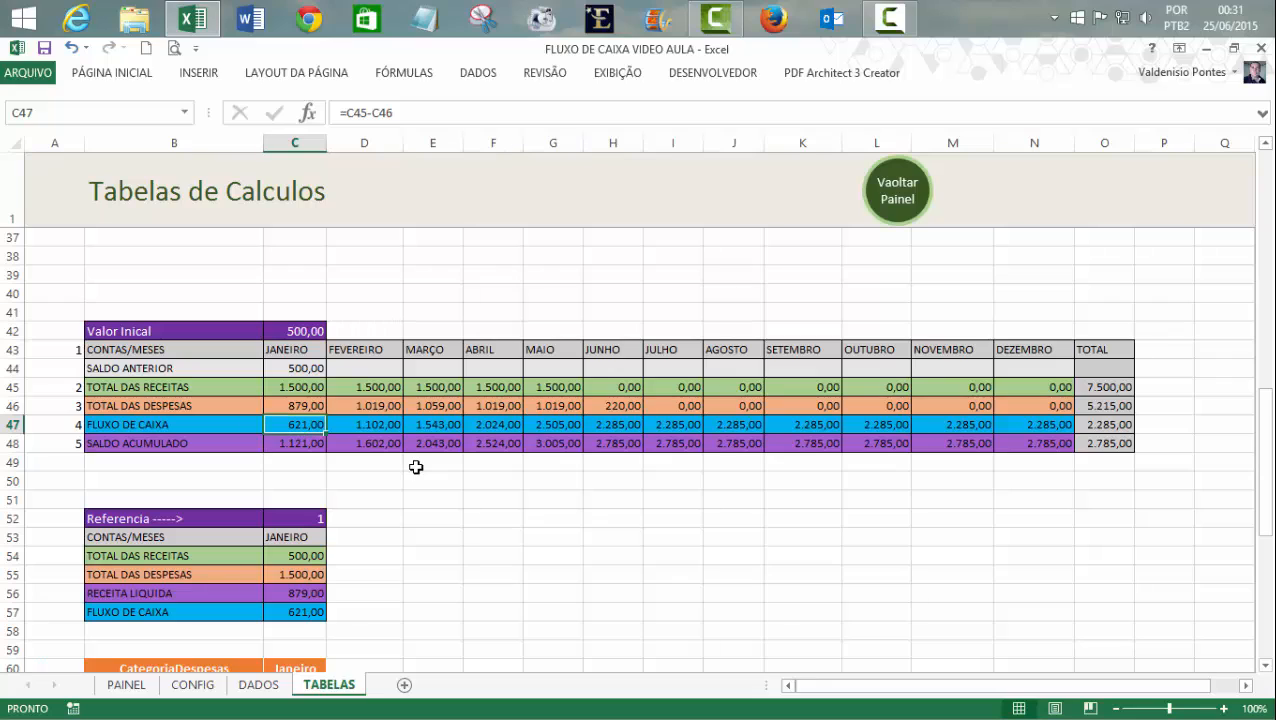
pyautogui.click(358, 112)
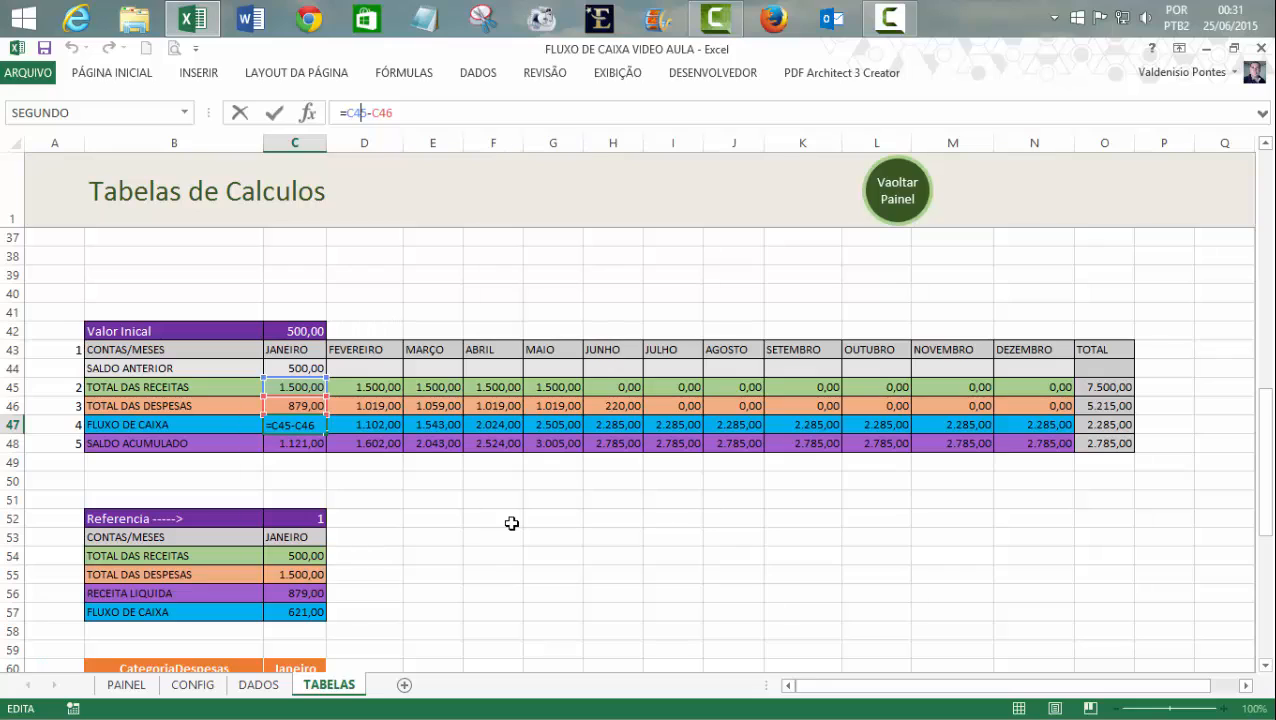
pyautogui.press('Return')
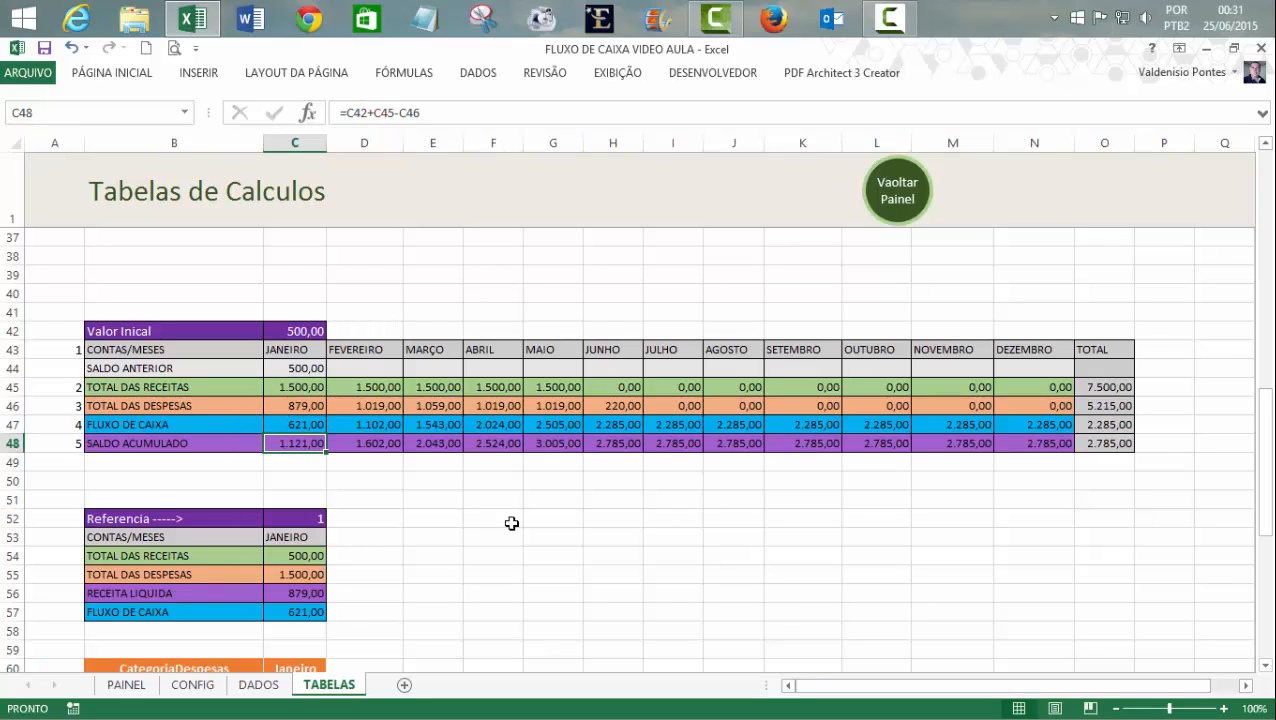
pyautogui.click(368, 116)
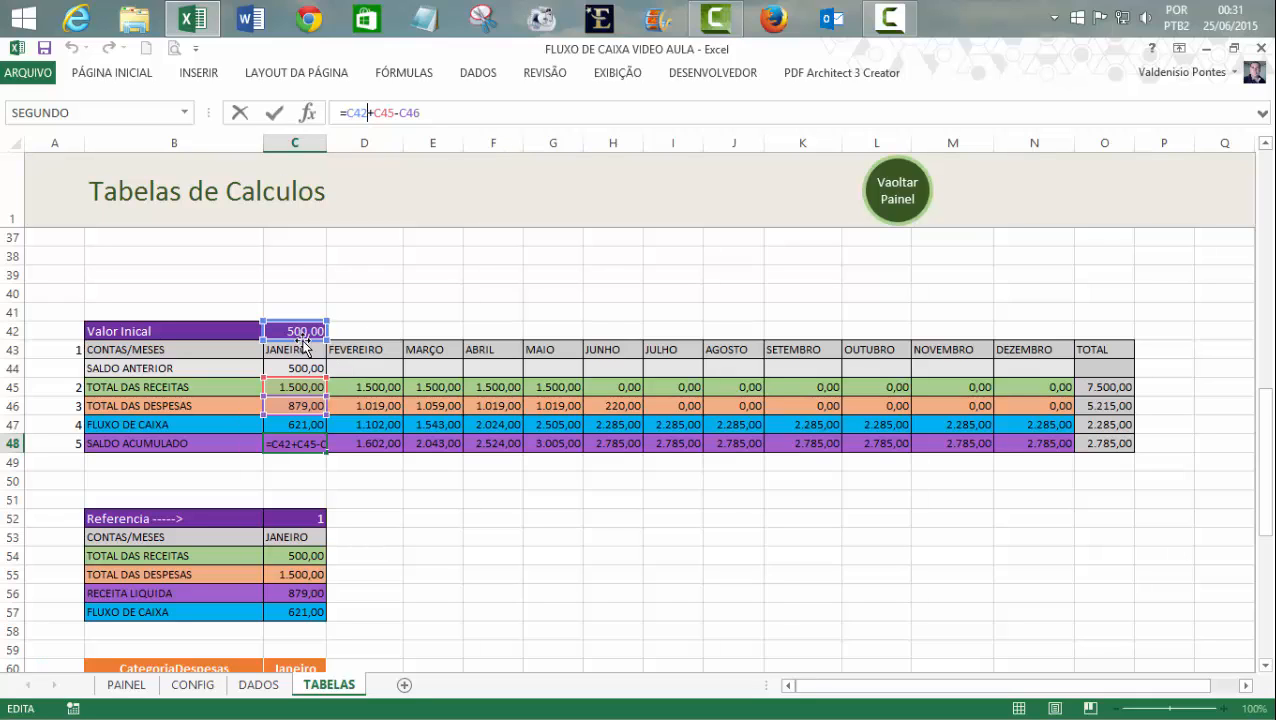
pyautogui.moveTo(303, 341); pyautogui.dragTo(303, 367)
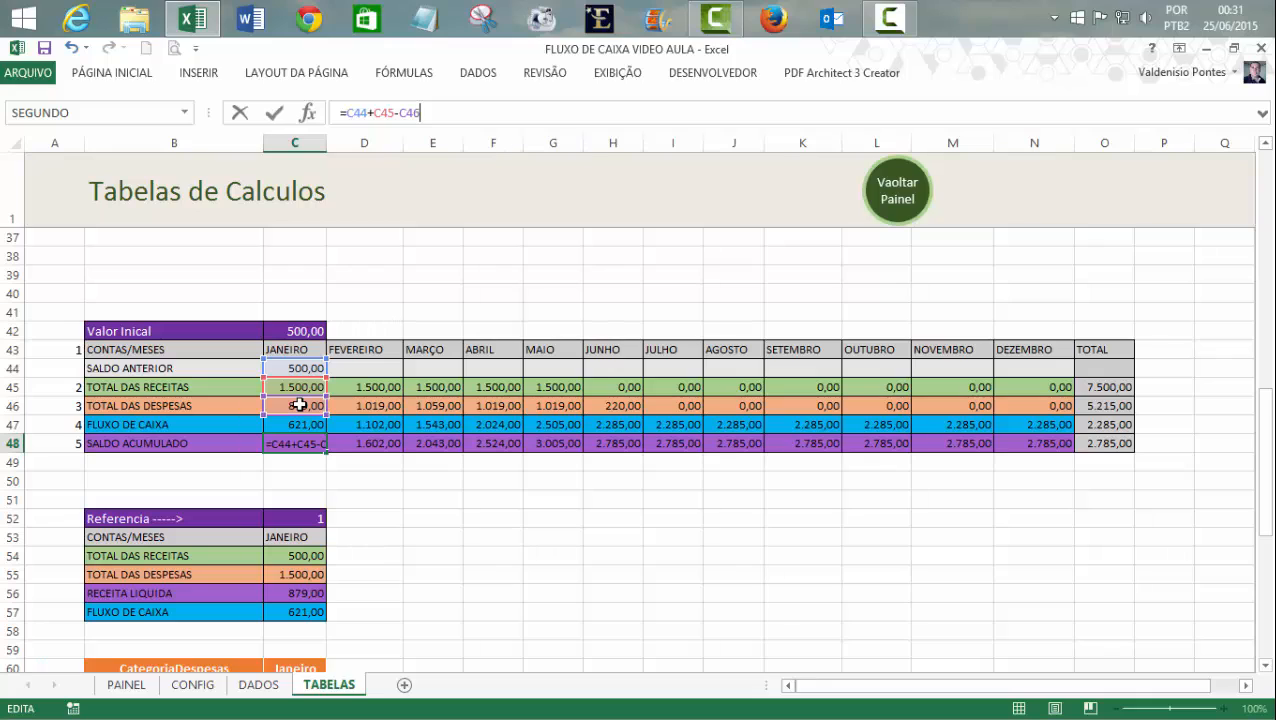
pyautogui.press('Return')
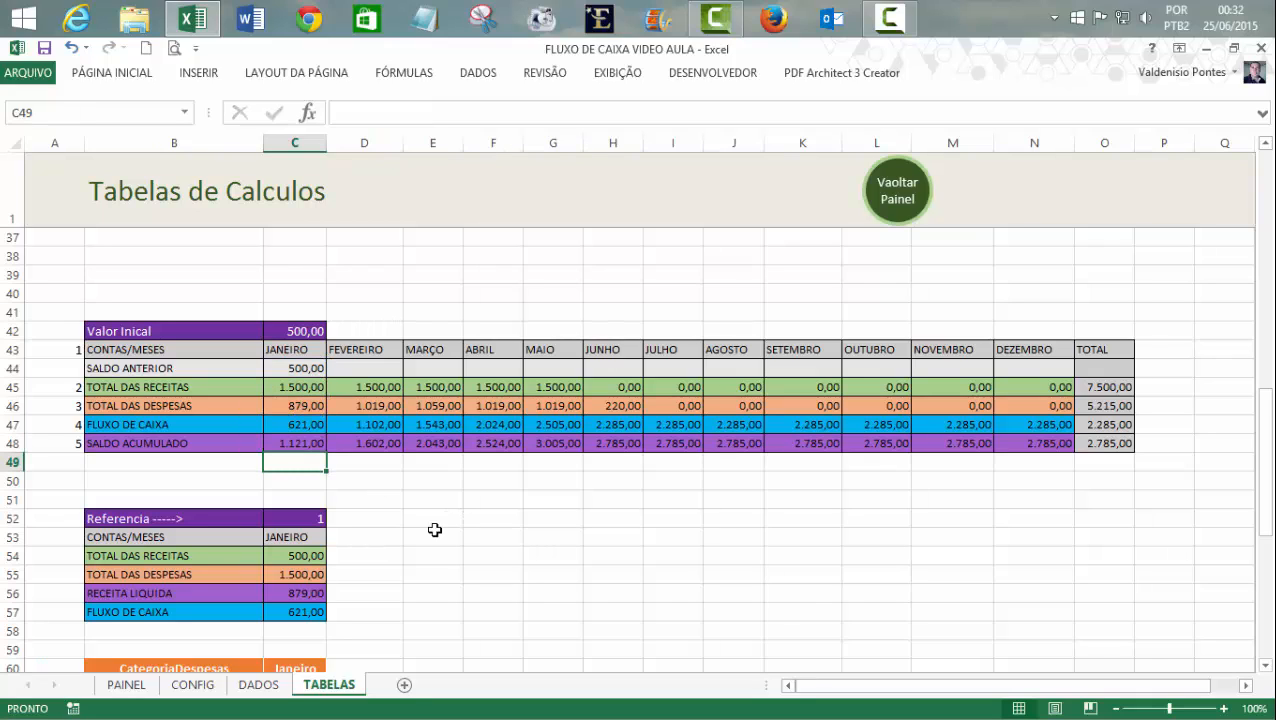
# - Link February's SALDO ANTERIOR in cell D44 to January's accumulated balance with the formula =C48
pyautogui.click(352, 369)
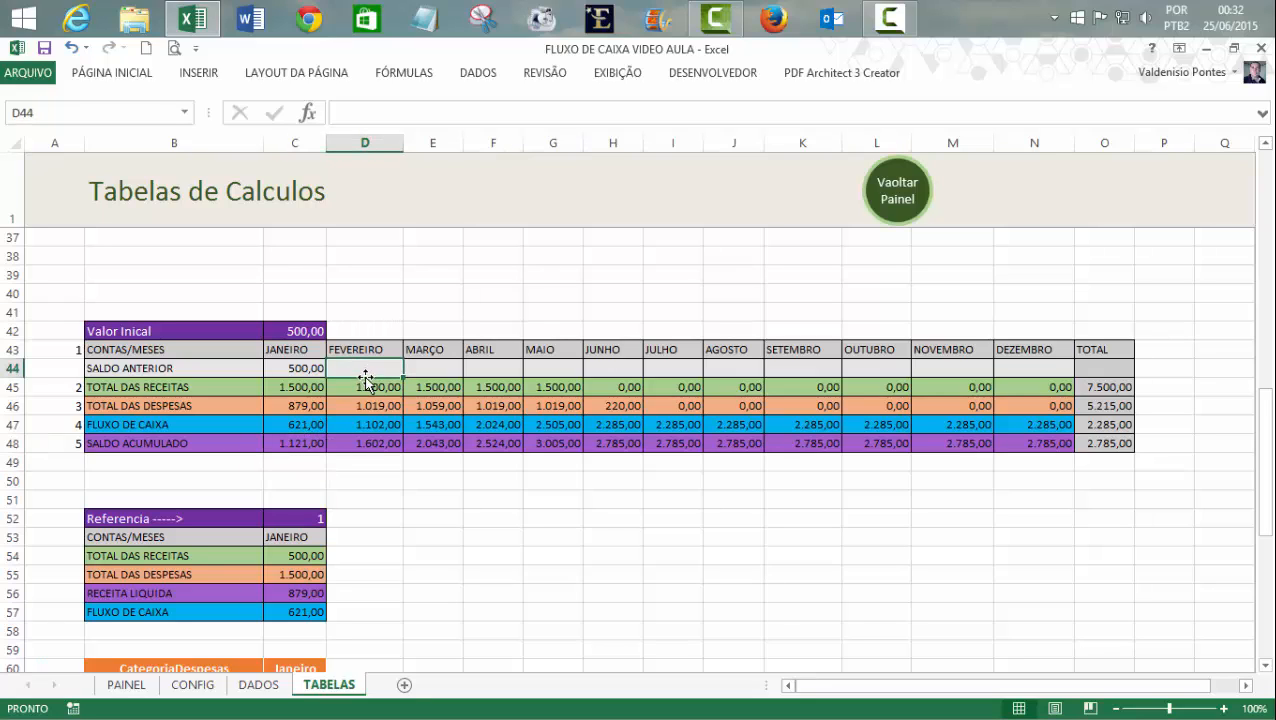
pyautogui.click(293, 442)
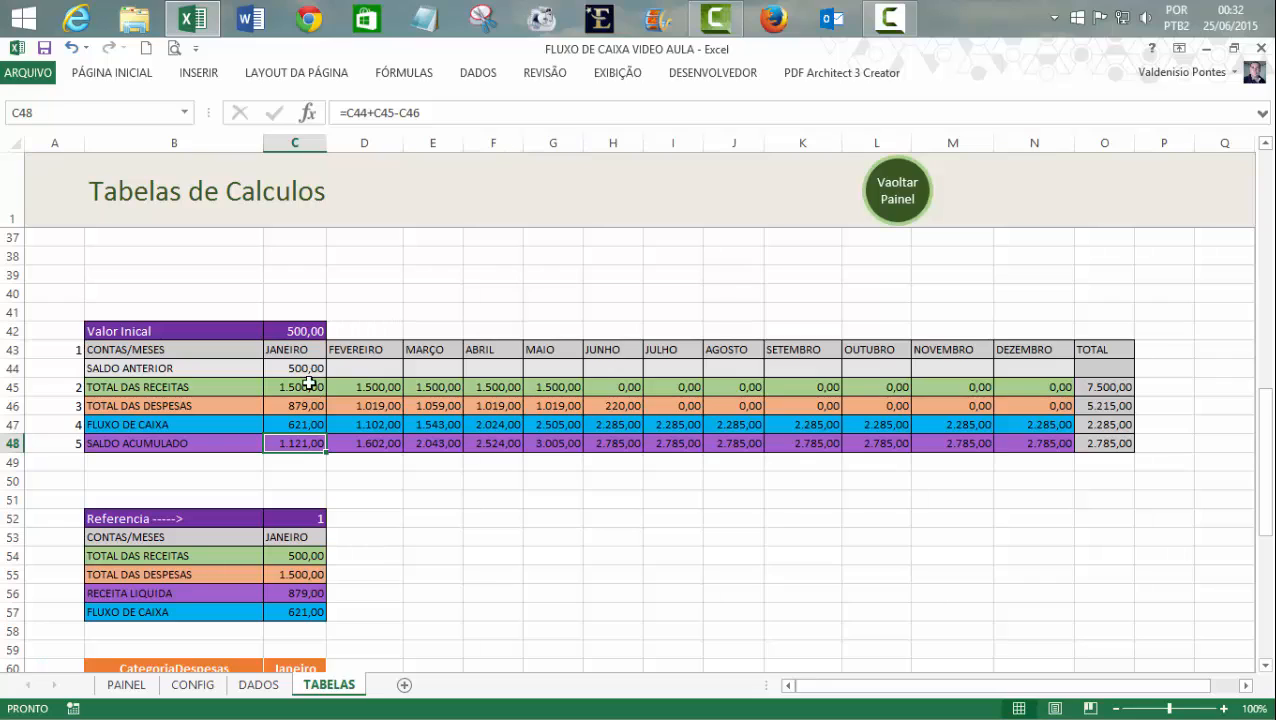
pyautogui.click(361, 368)
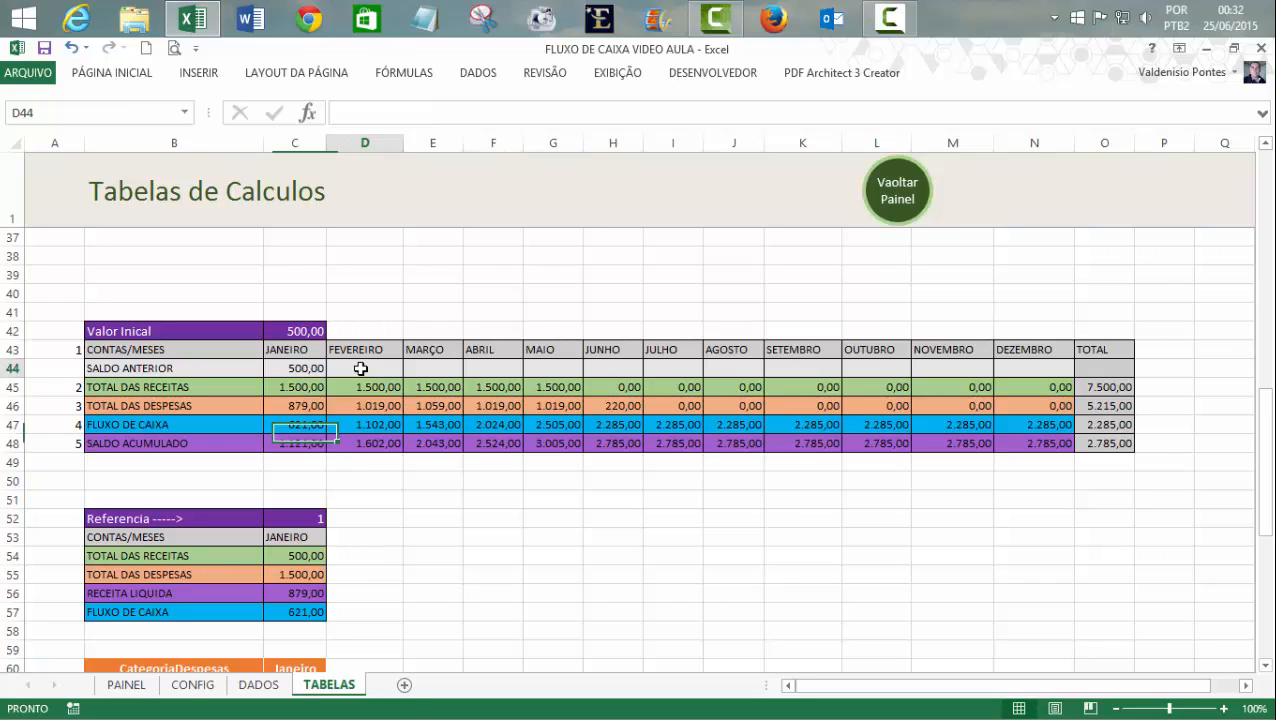
pyautogui.write('=')
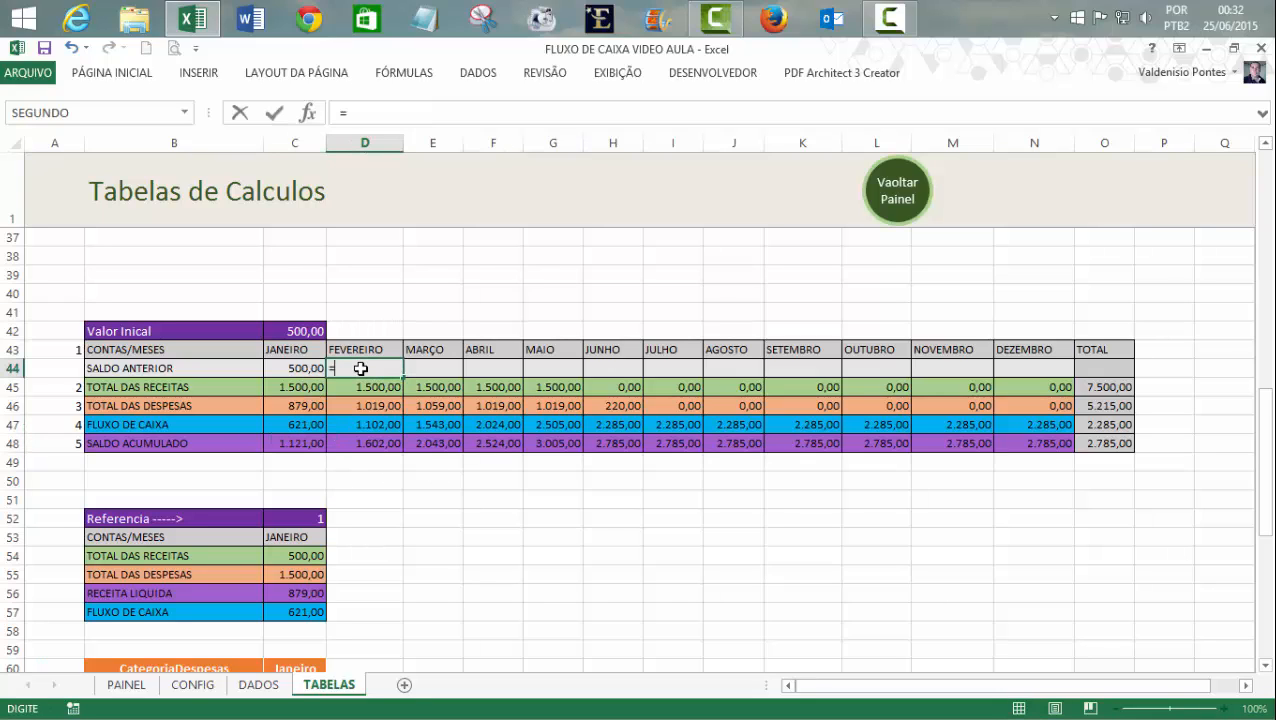
pyautogui.click(296, 442)
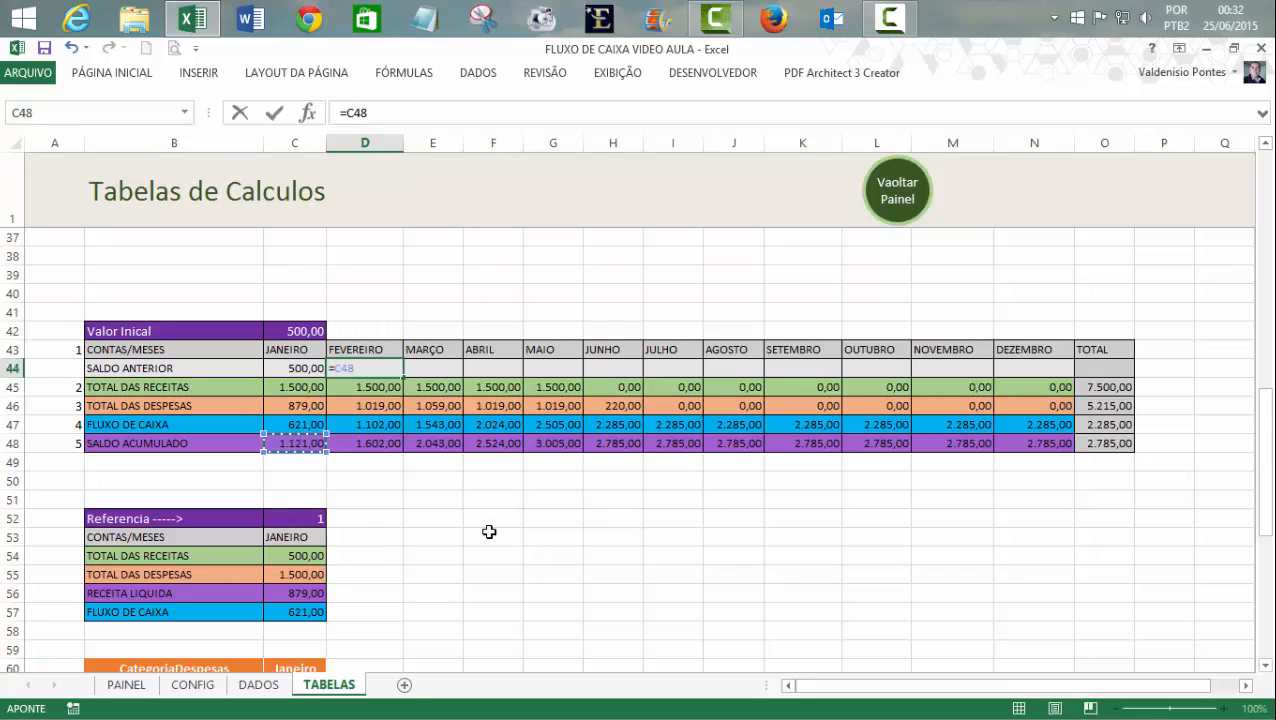
pyautogui.press('Return')
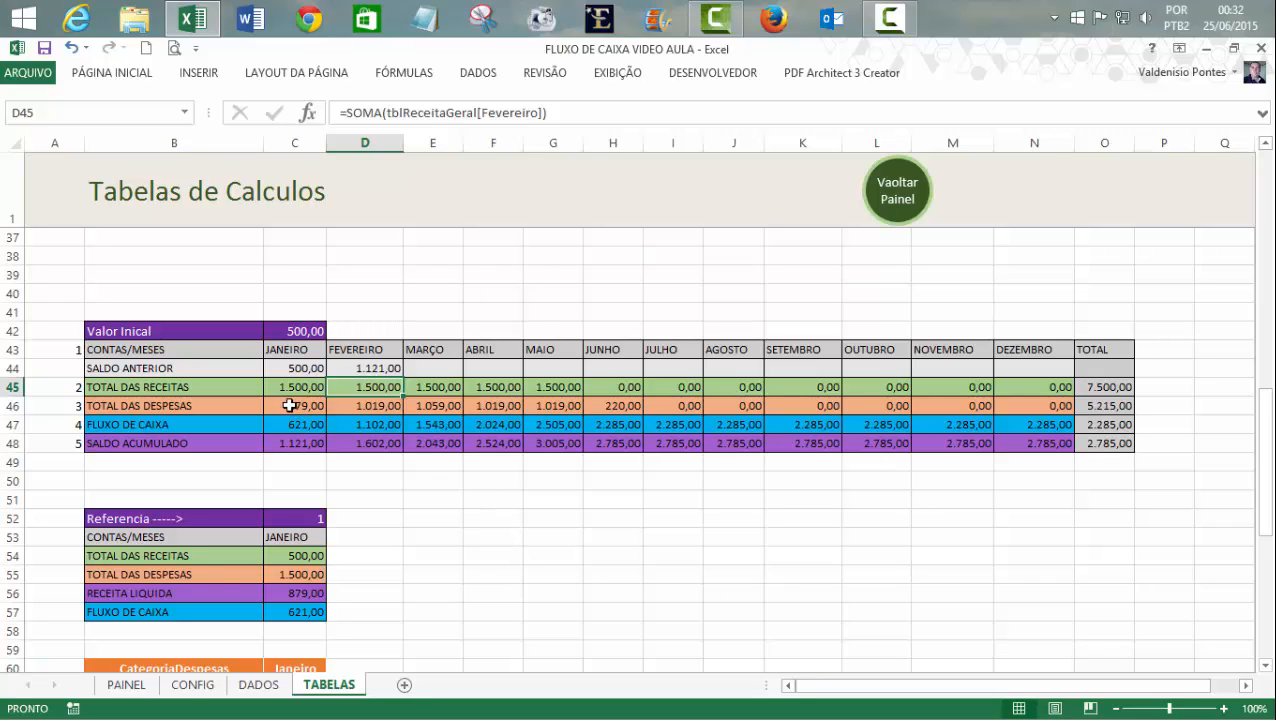
# - Fill January's FLUXO DE CAIXA formula from cell C47 across row 47 through December
pyautogui.click(363, 405)
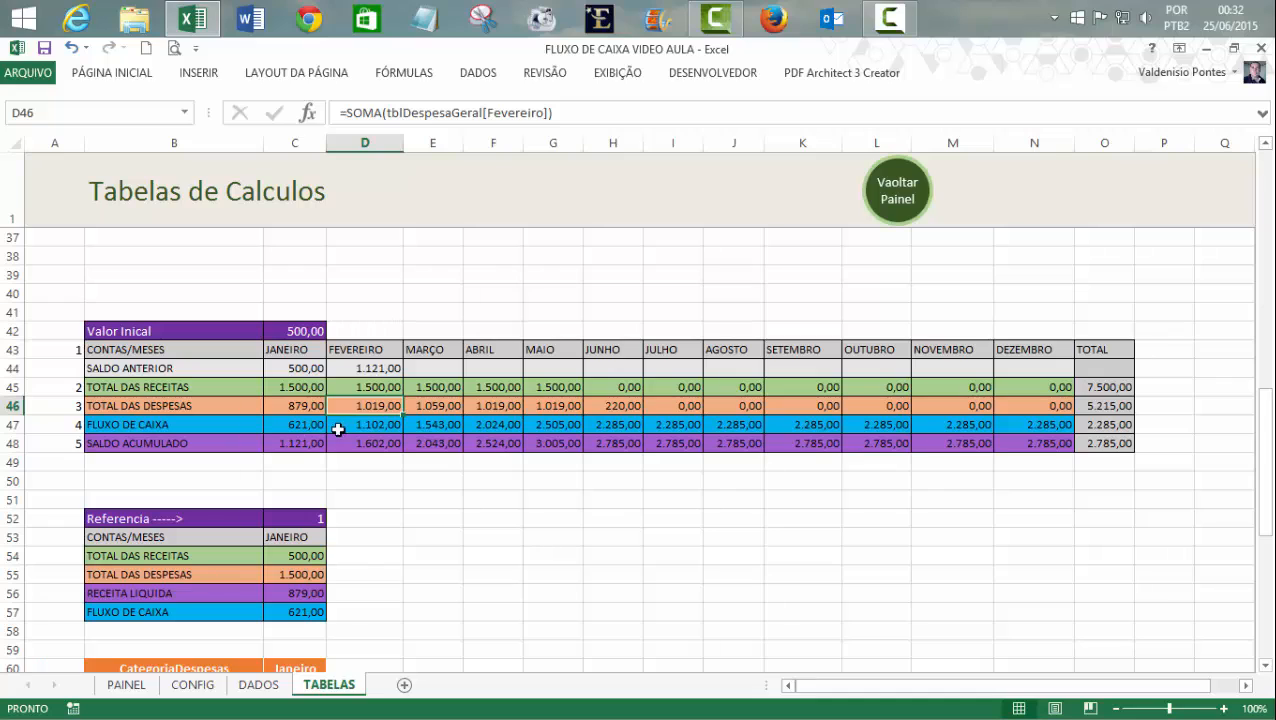
pyautogui.click(308, 425)
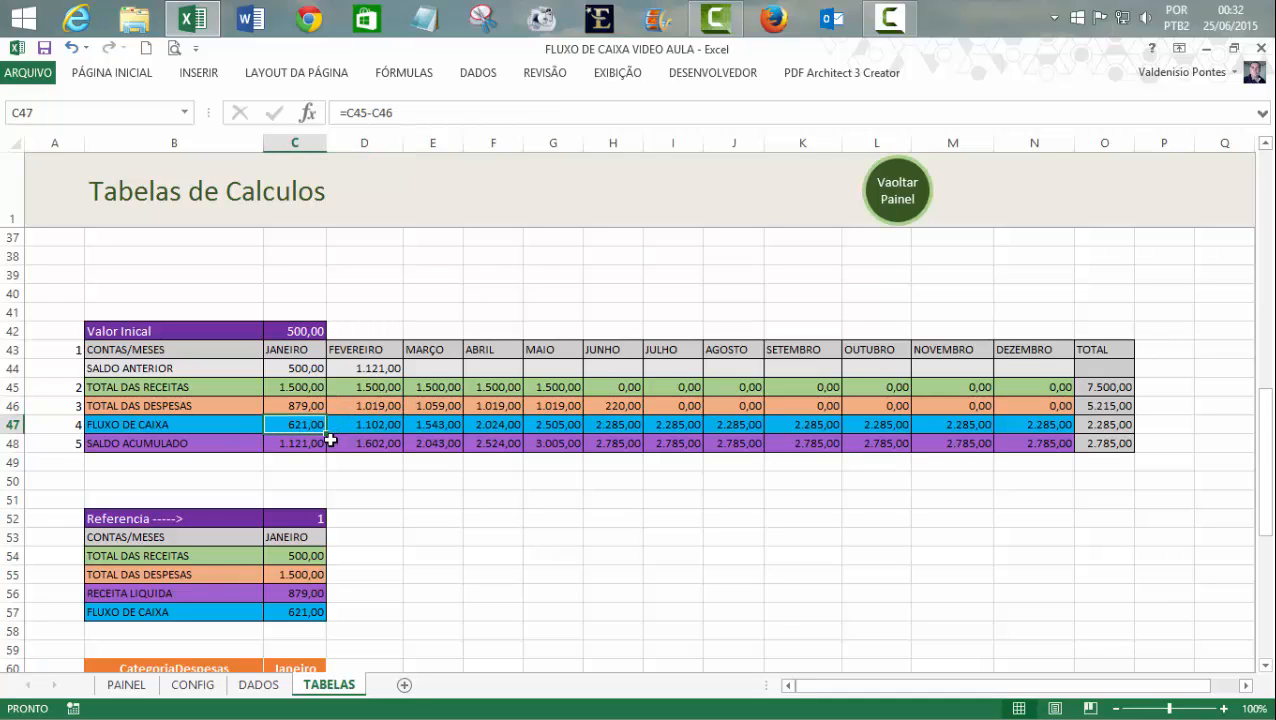
pyautogui.moveTo(325, 432); pyautogui.dragTo(1057, 432)
pyautogui.click(947, 540)
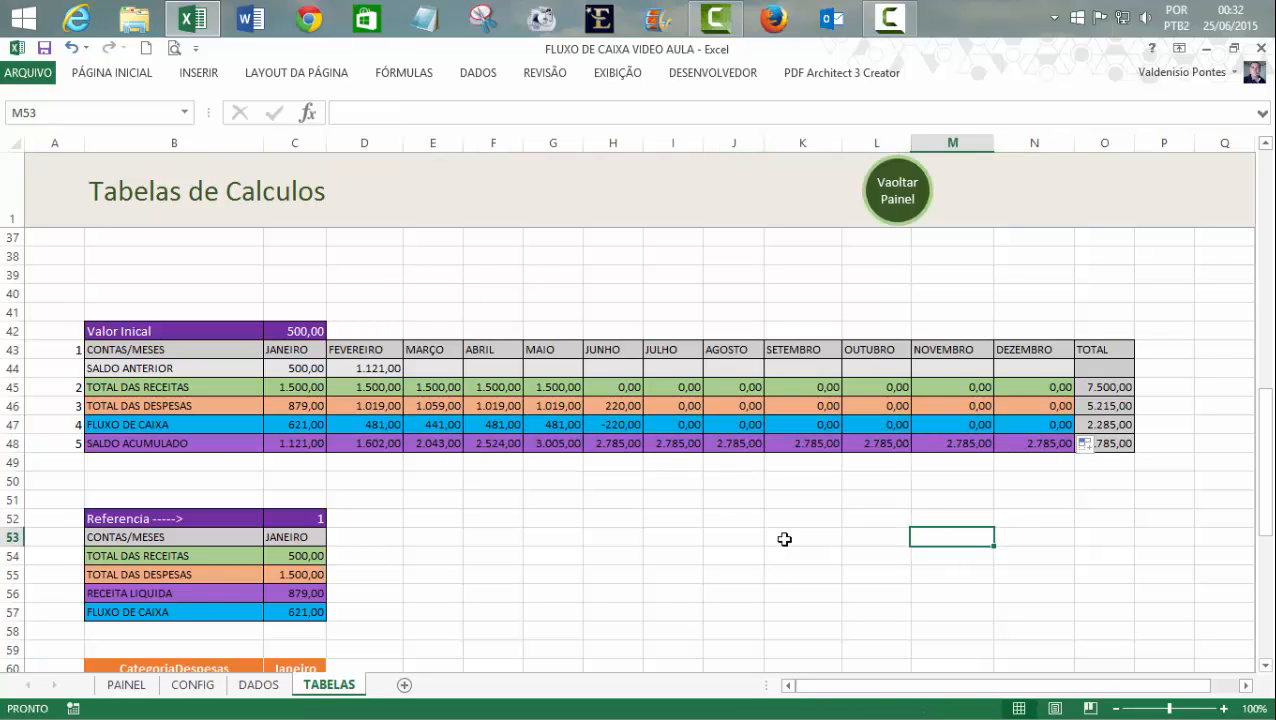
# - Change February's SALDO ACUMULADO formula in D48 to =D44+D45-D46 and fill it across through December
pyautogui.click(357, 444)
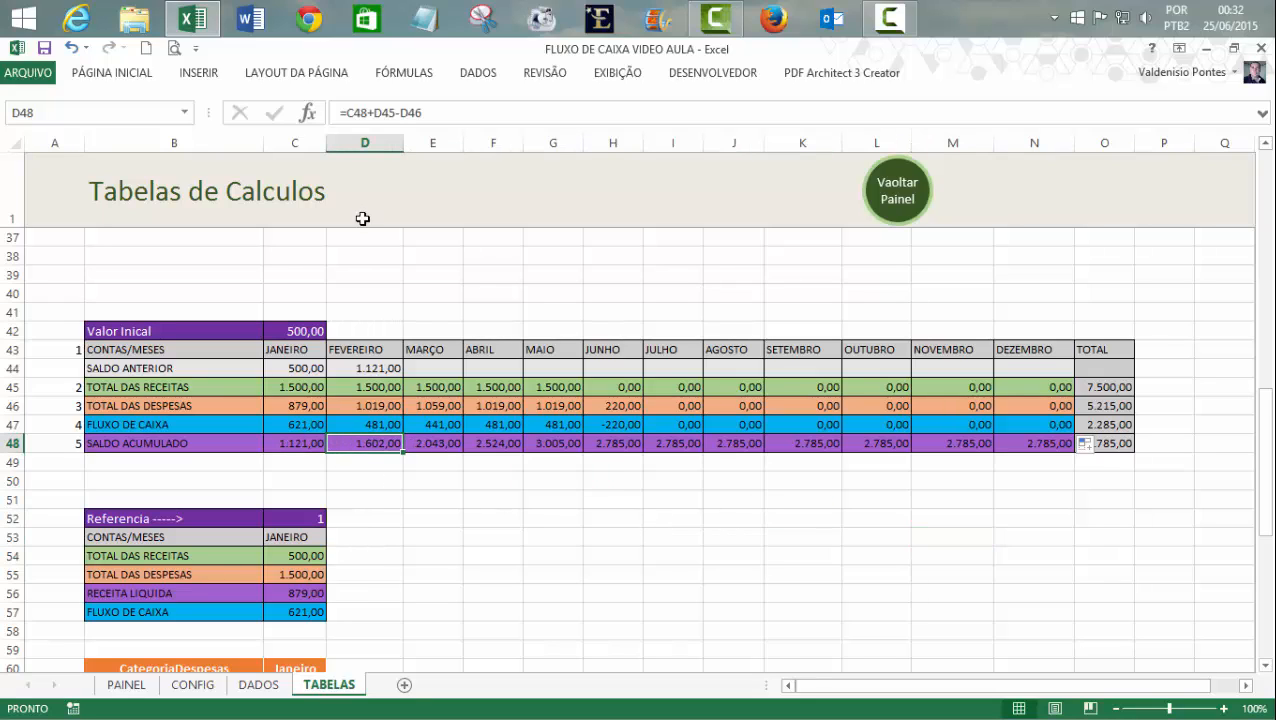
pyautogui.click(378, 116)
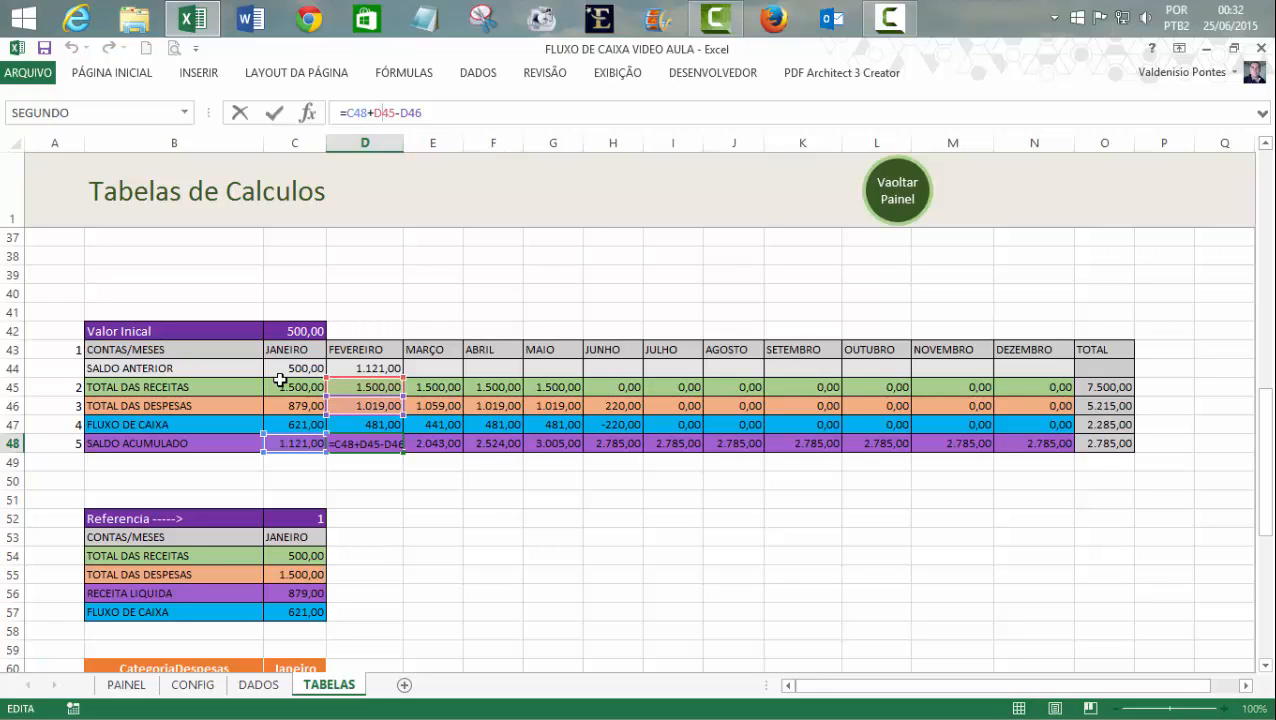
pyautogui.moveTo(302, 463); pyautogui.dragTo(377, 378)
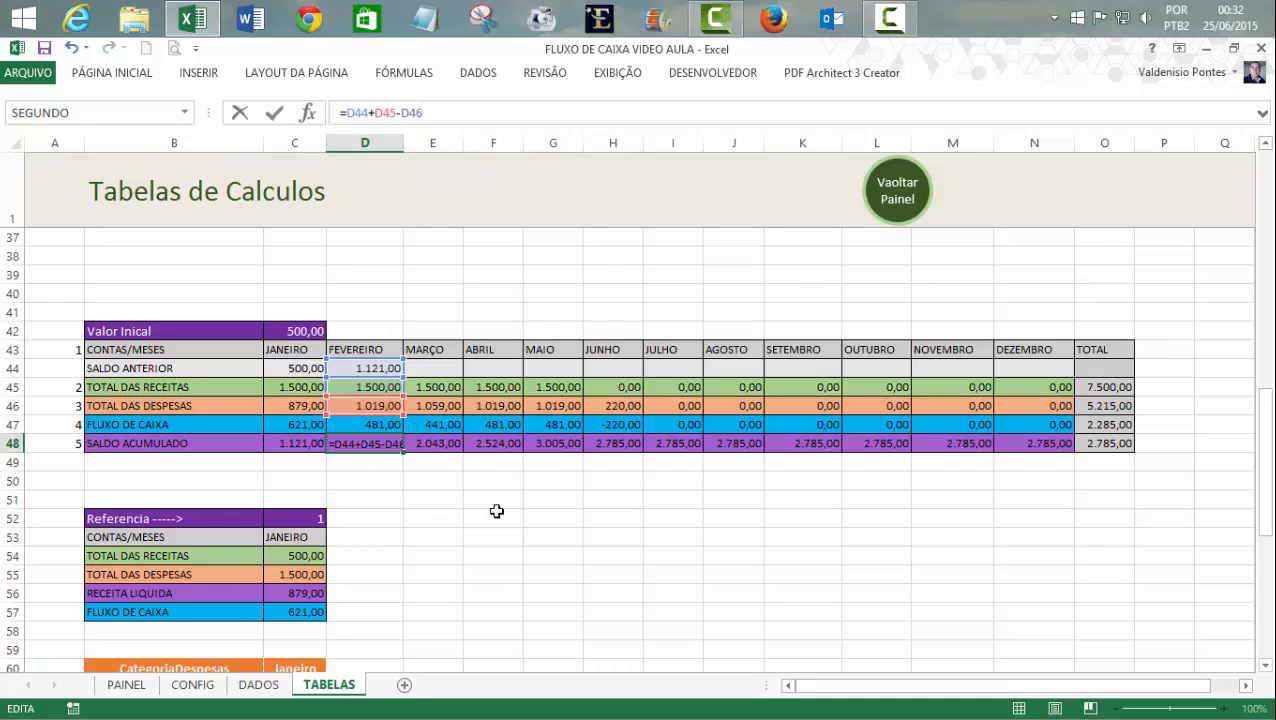
pyautogui.hotkey('ctrl', 'Return')
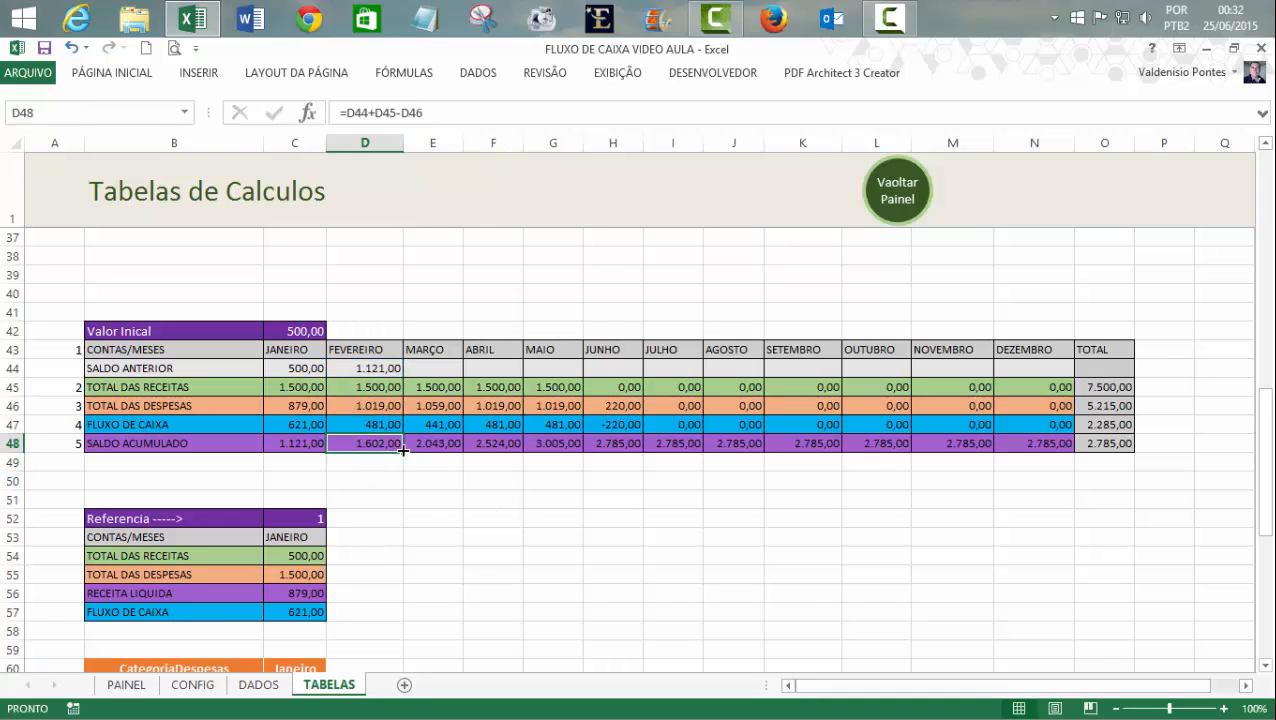
pyautogui.moveTo(403, 451); pyautogui.dragTo(1060, 448)
pyautogui.click(900, 518)
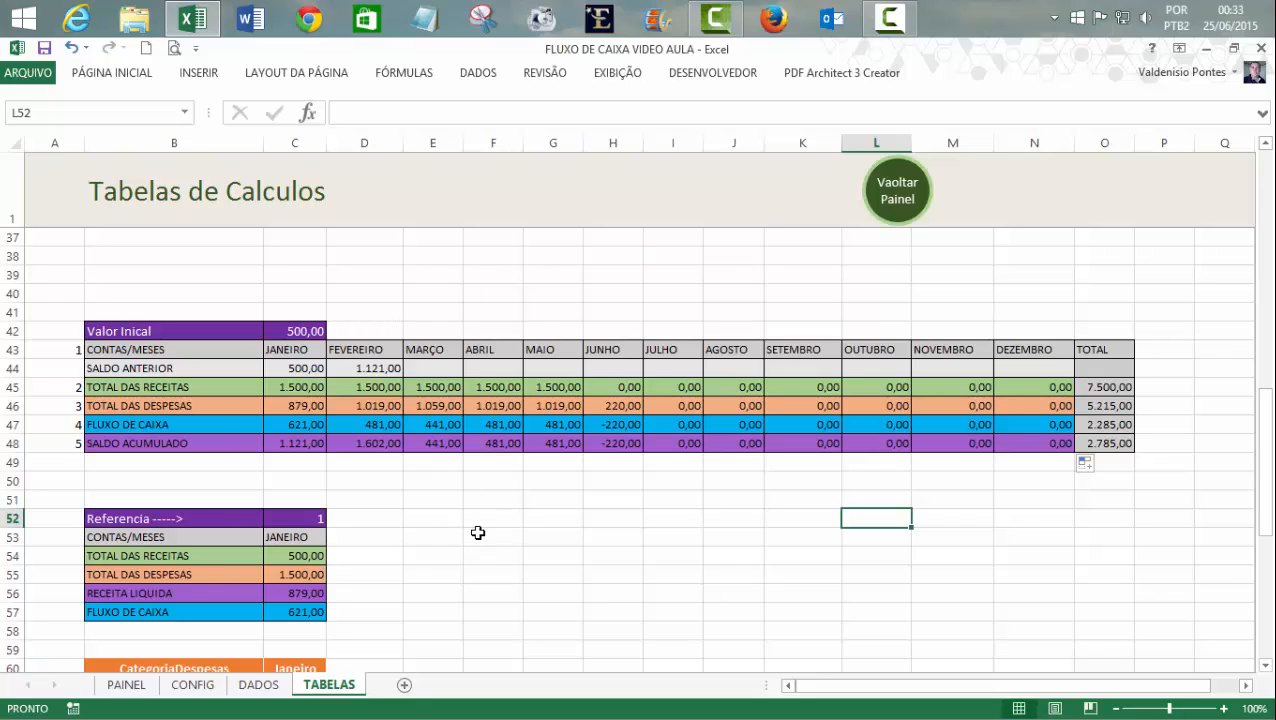
# - Fill February's SALDO ANTERIOR formula from cell D44 across row 44 through December
pyautogui.click(366, 370)
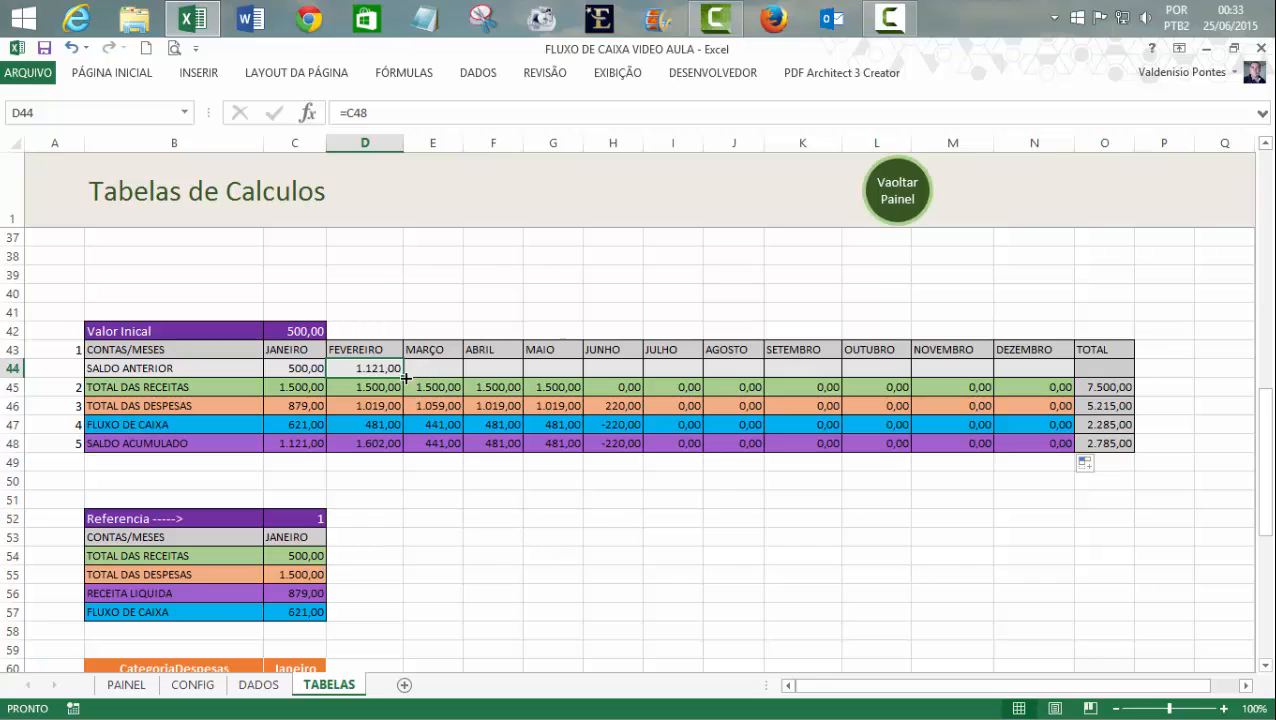
pyautogui.moveTo(402, 378); pyautogui.dragTo(1057, 384)
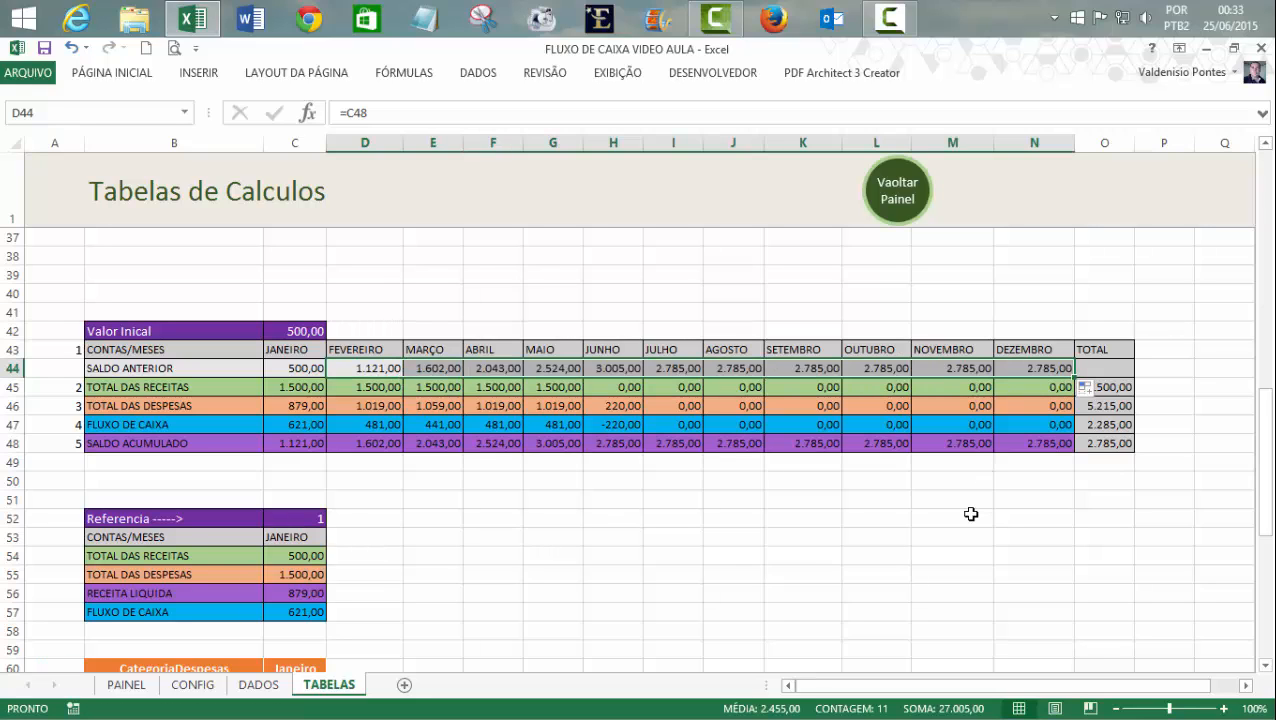
pyautogui.click(970, 514)
# - Link the TOTAL cell of the SALDO ANTERIOR row, O44, to December's accumulated balance with =N48
pyautogui.click(1104, 368)
pyautogui.write('=')
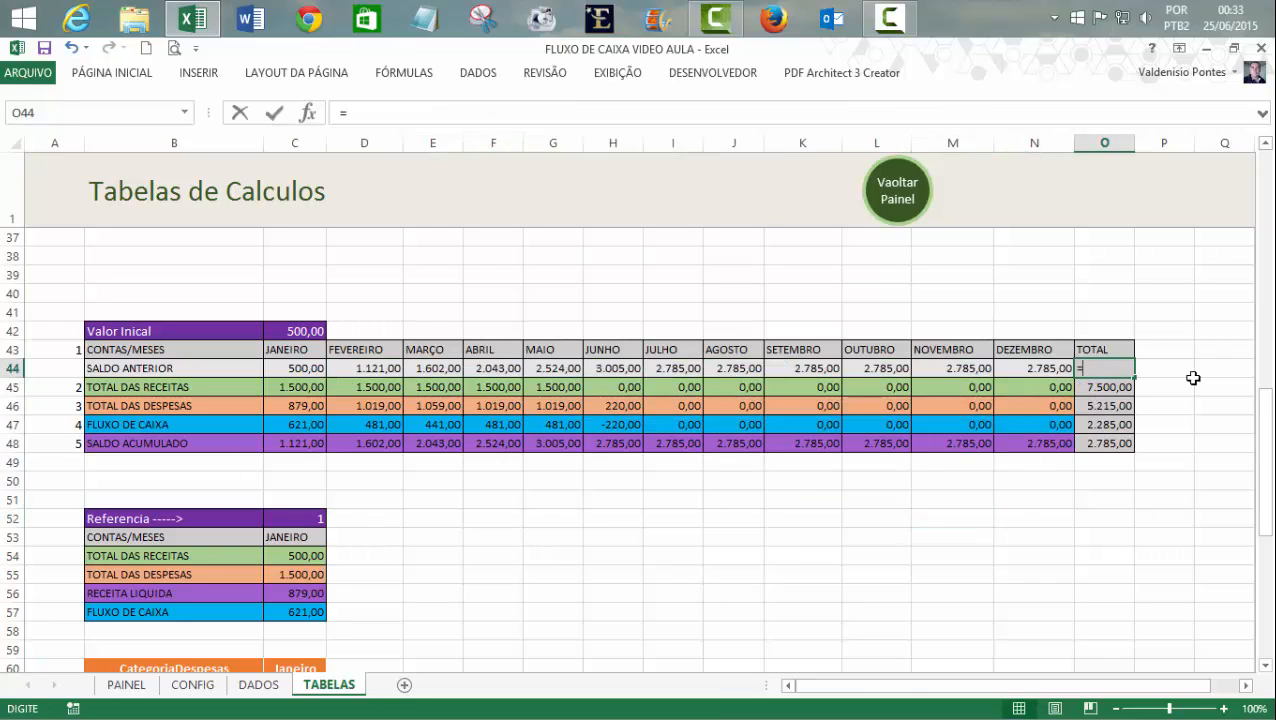
pyautogui.click(1050, 443)
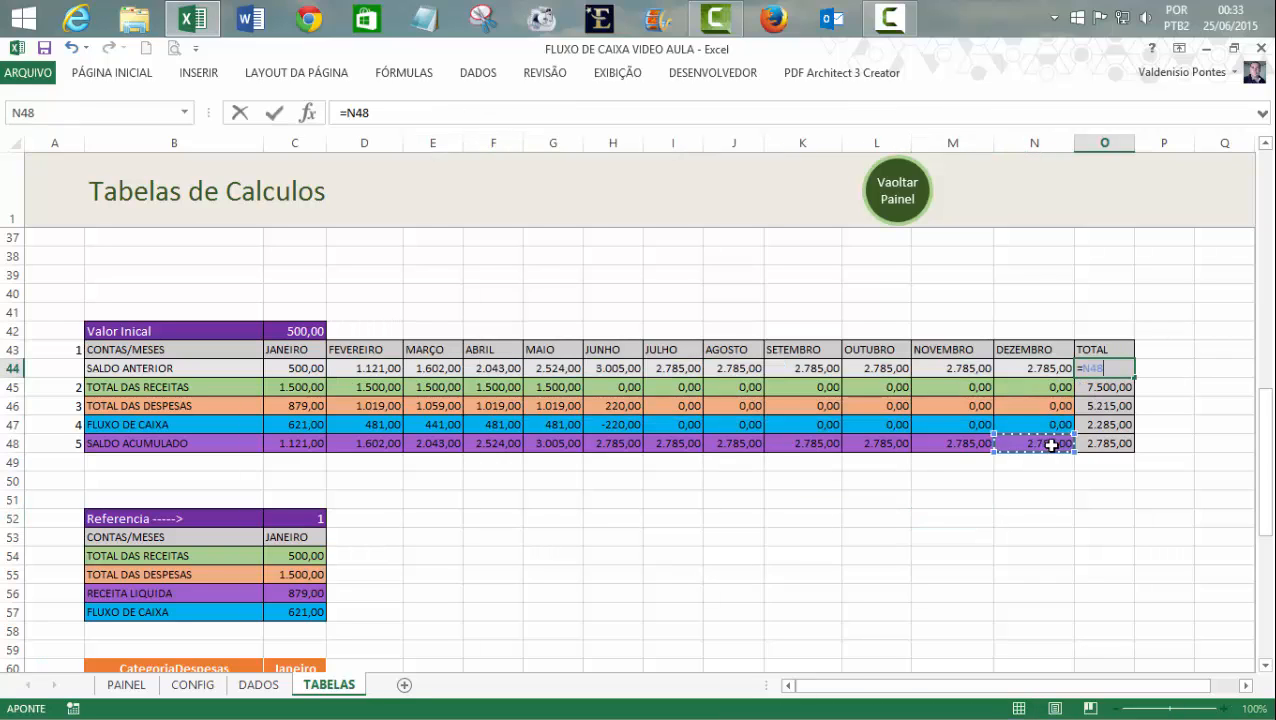
pyautogui.press('Return')
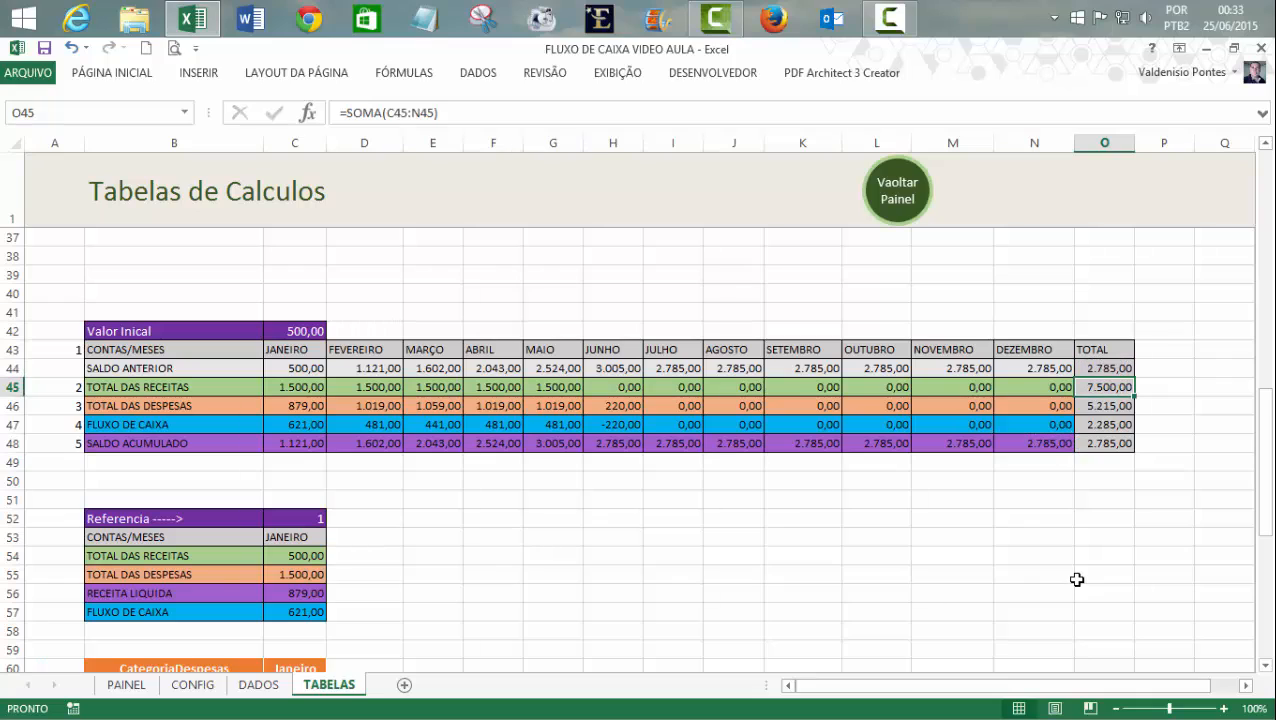
pyautogui.click(1038, 520)
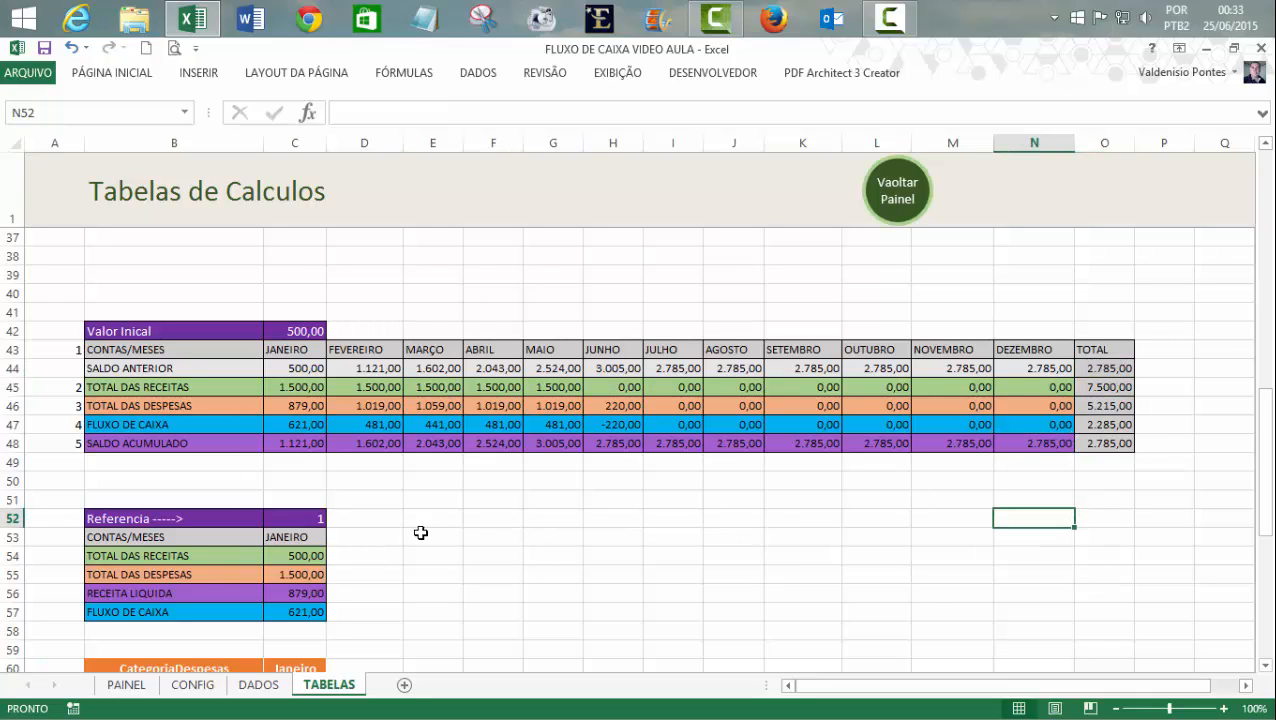
# - Reorder the Referencia table so FLUXO DE CAIXA sits in row 56 and RECEITA LIQUIDA in row 57
pyautogui.moveTo(1264, 478); pyautogui.dragTo(1265, 520)
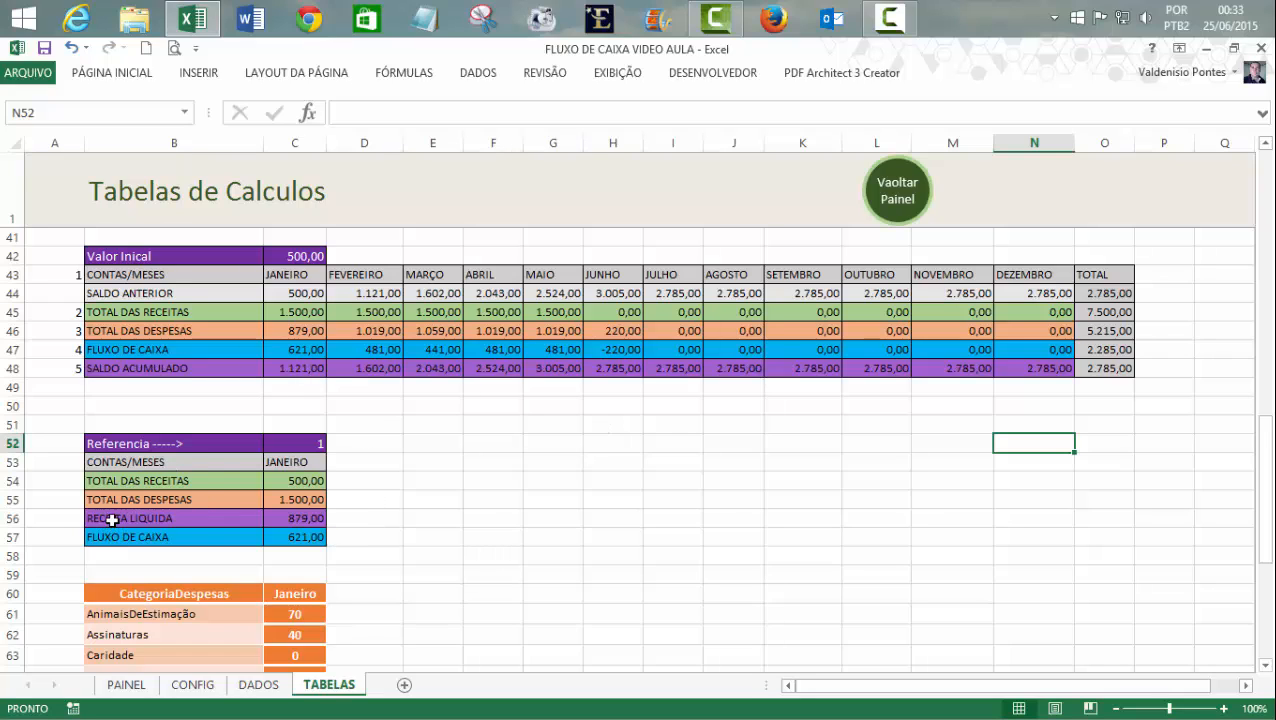
pyautogui.moveTo(112, 520); pyautogui.dragTo(248, 565)
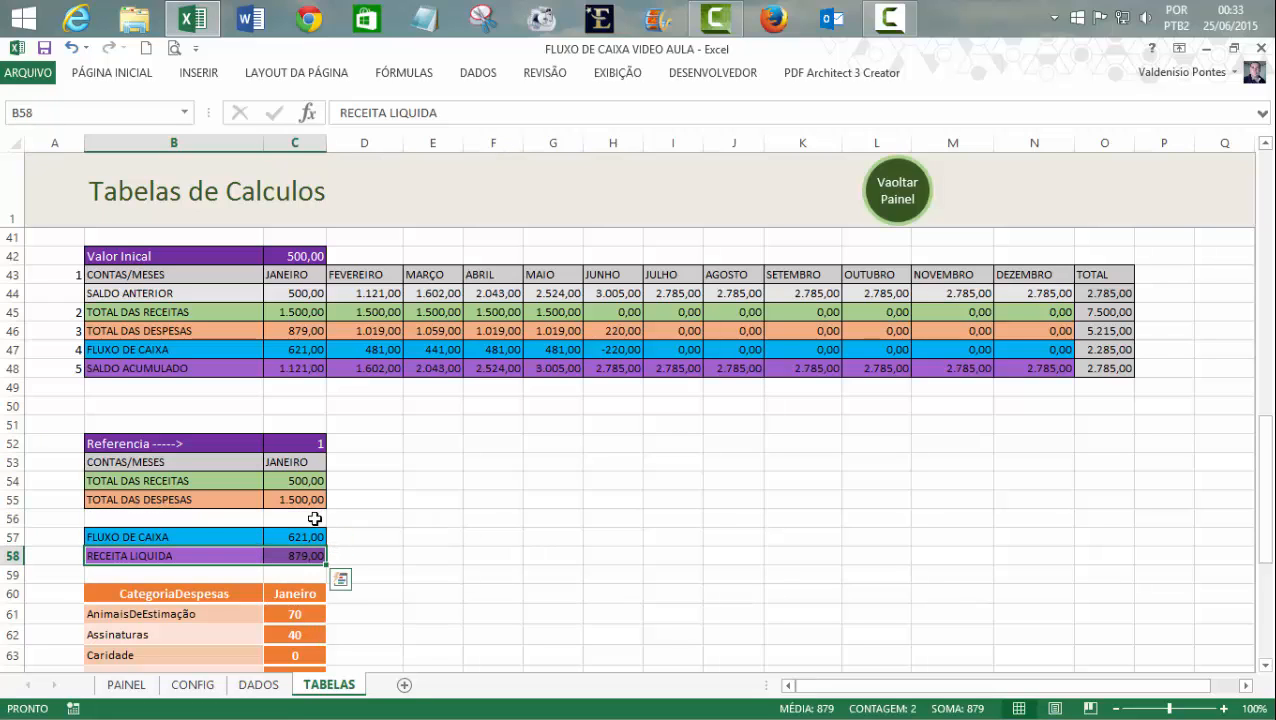
pyautogui.moveTo(188, 535); pyautogui.dragTo(248, 511)
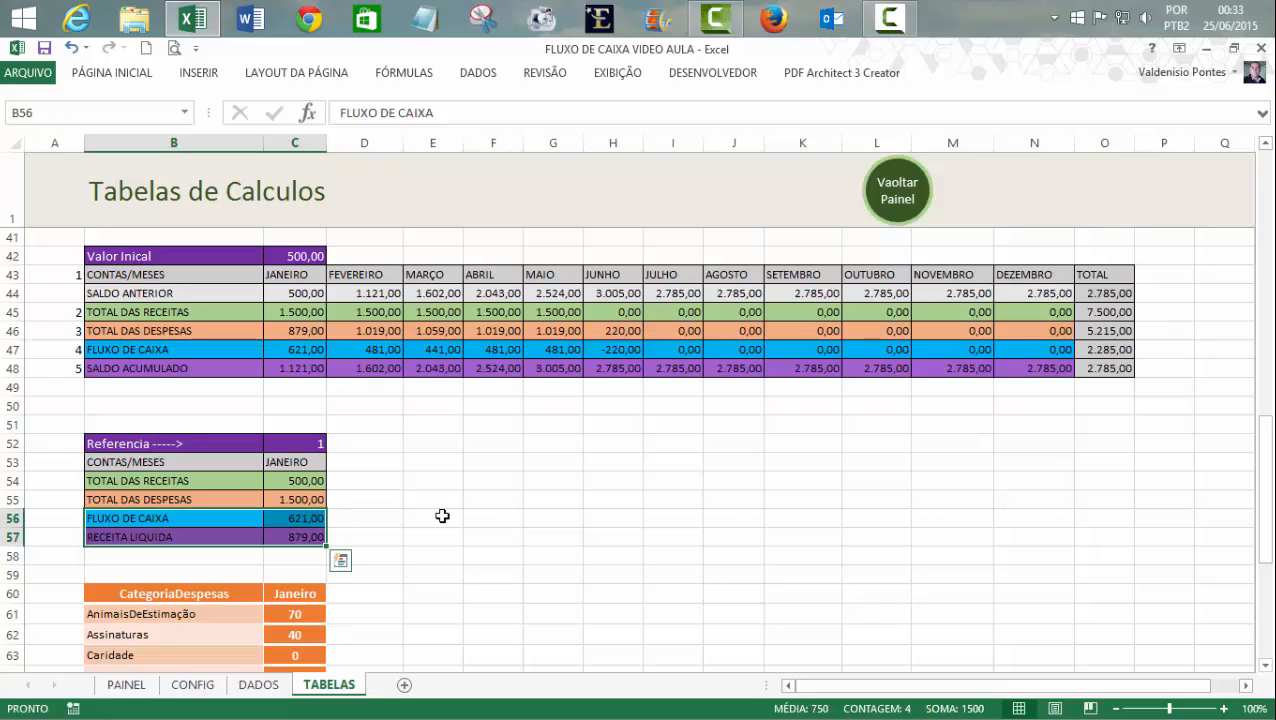
pyautogui.click(442, 516)
# - Insert a blank row at row 59, between the Referencia table and the CategoriaDespesas table
pyautogui.click(10, 574)
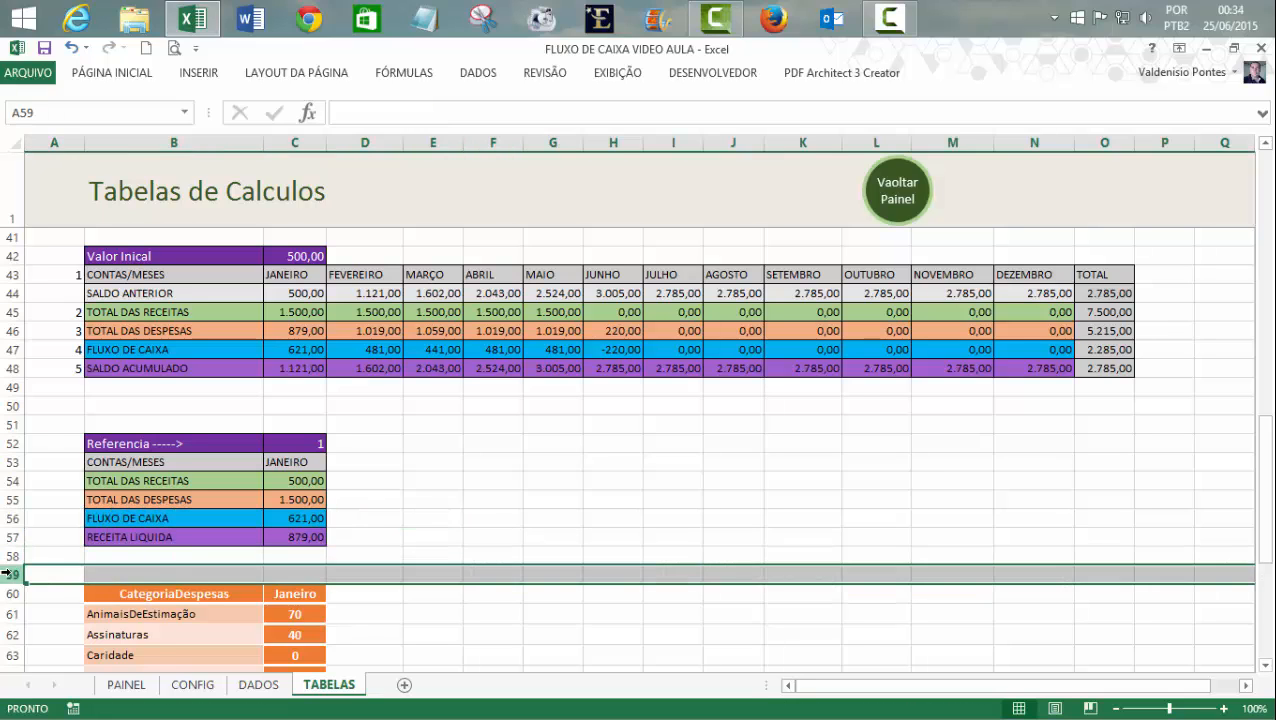
pyautogui.rightClick(12, 575)
pyautogui.click(58, 423)
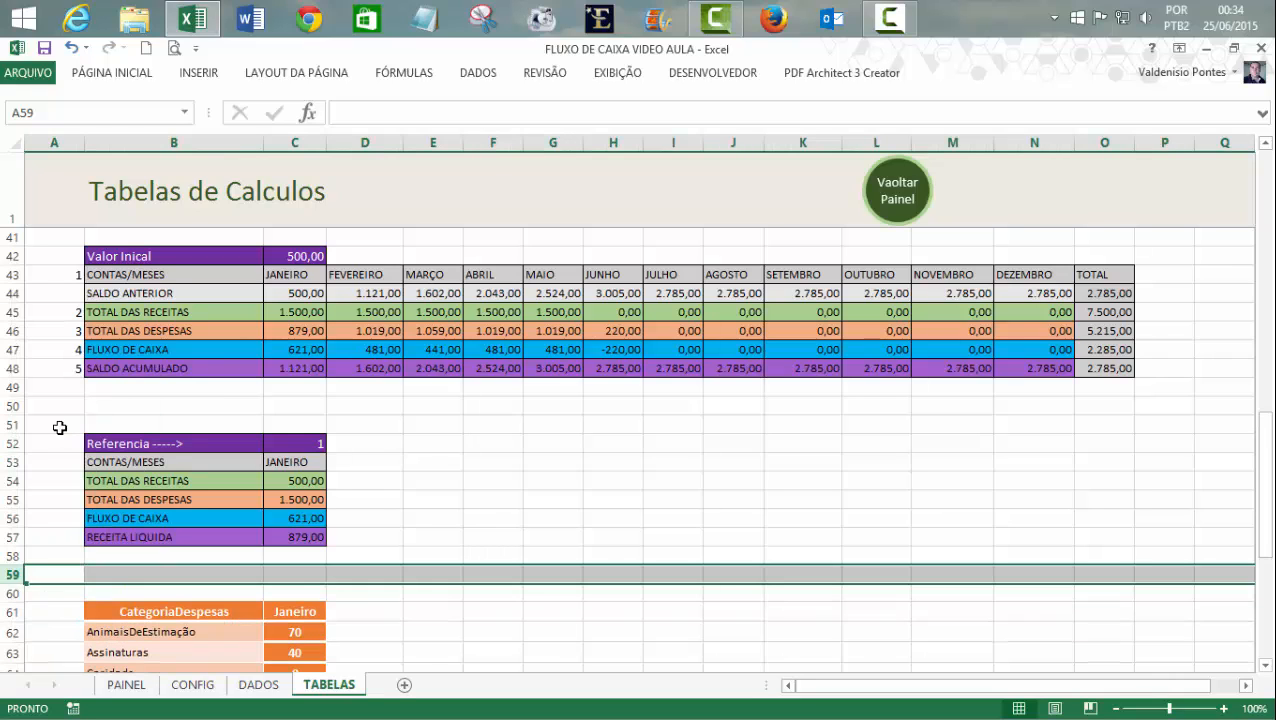
pyautogui.click(492, 484)
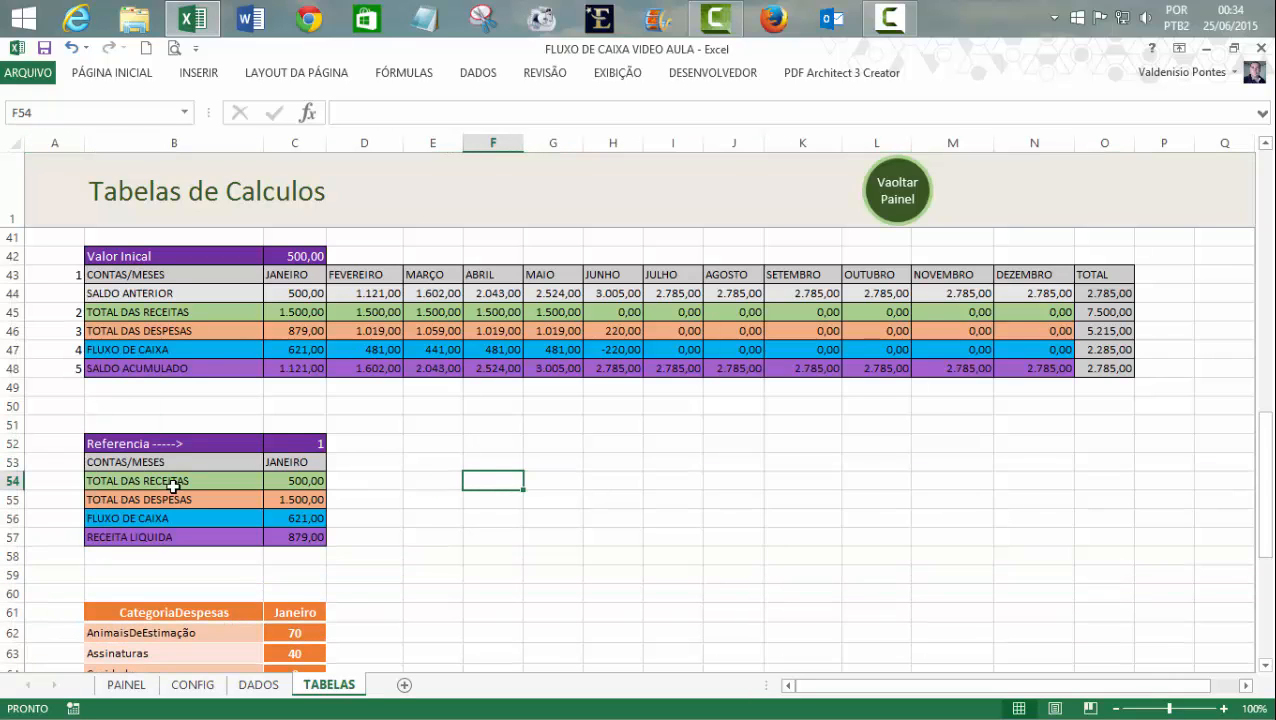
# - Insert a row above TOTAL DAS RECEITAS in the Referencia table and label it SALDO ANTERIOR in B54
pyautogui.click(8, 481)
pyautogui.rightClick(8, 481)
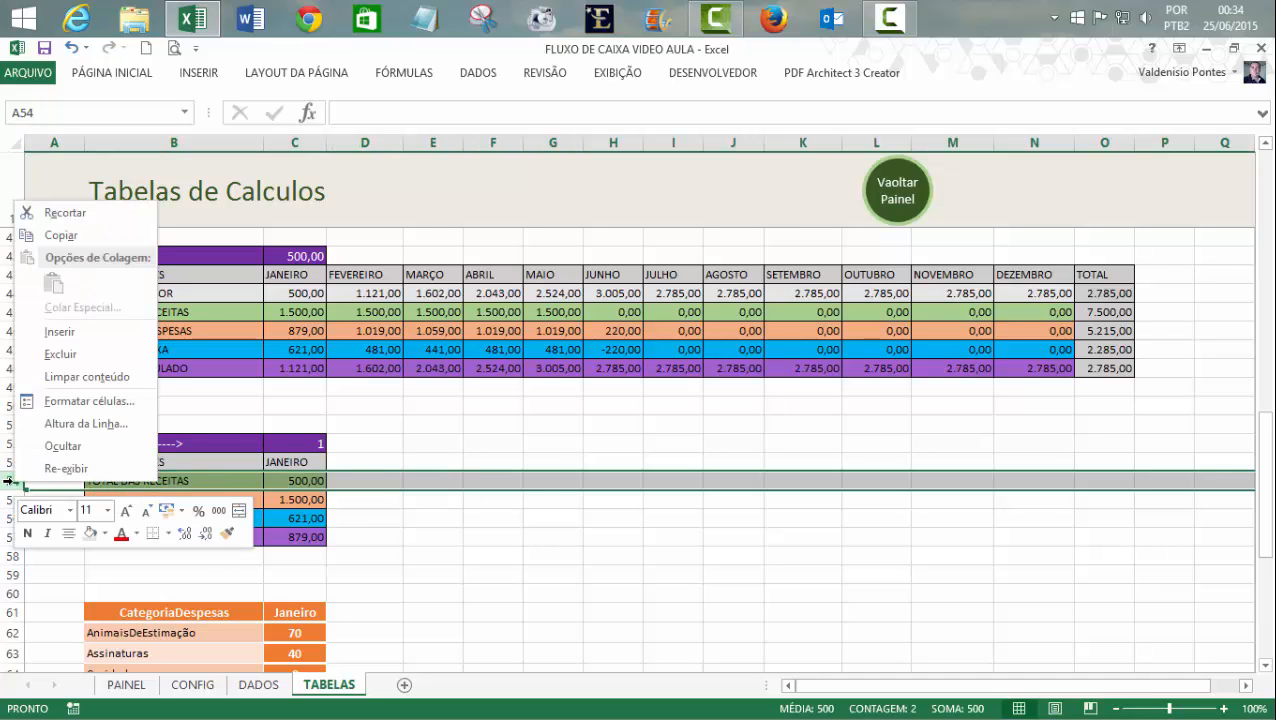
pyautogui.click(60, 332)
pyautogui.click(514, 554)
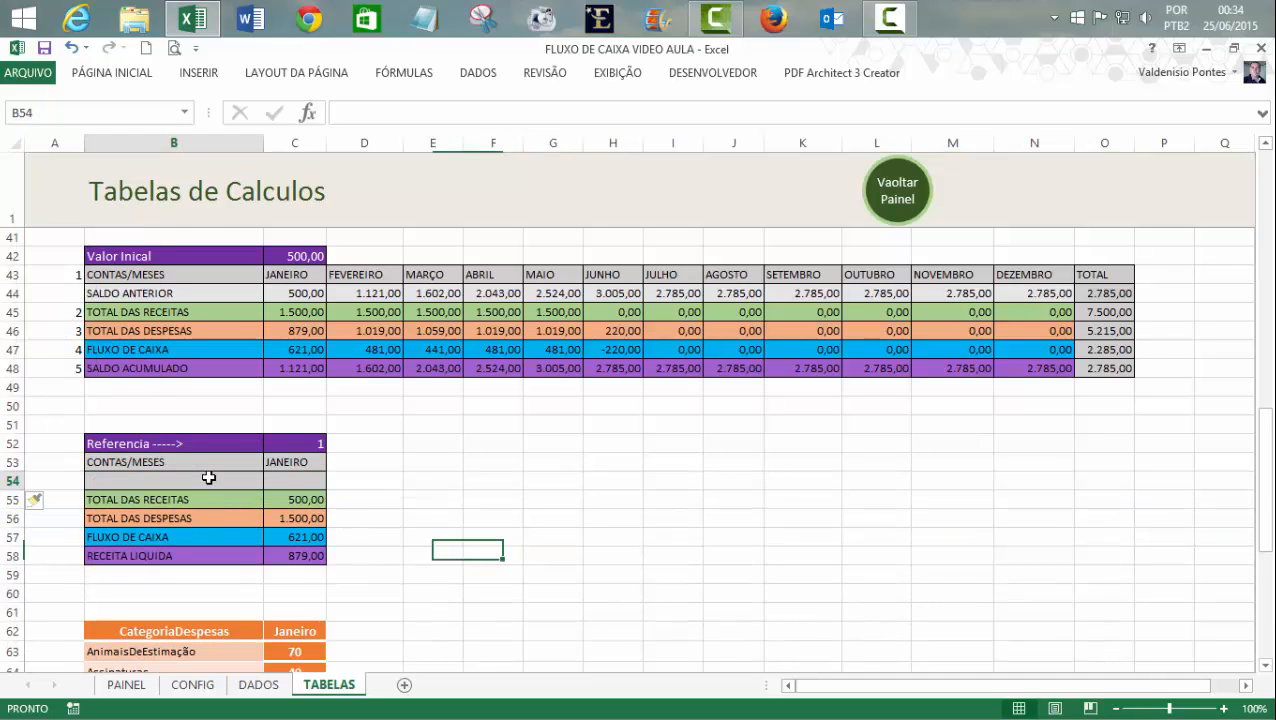
pyautogui.click(215, 481)
pyautogui.write('SALDO ANTERIOR')
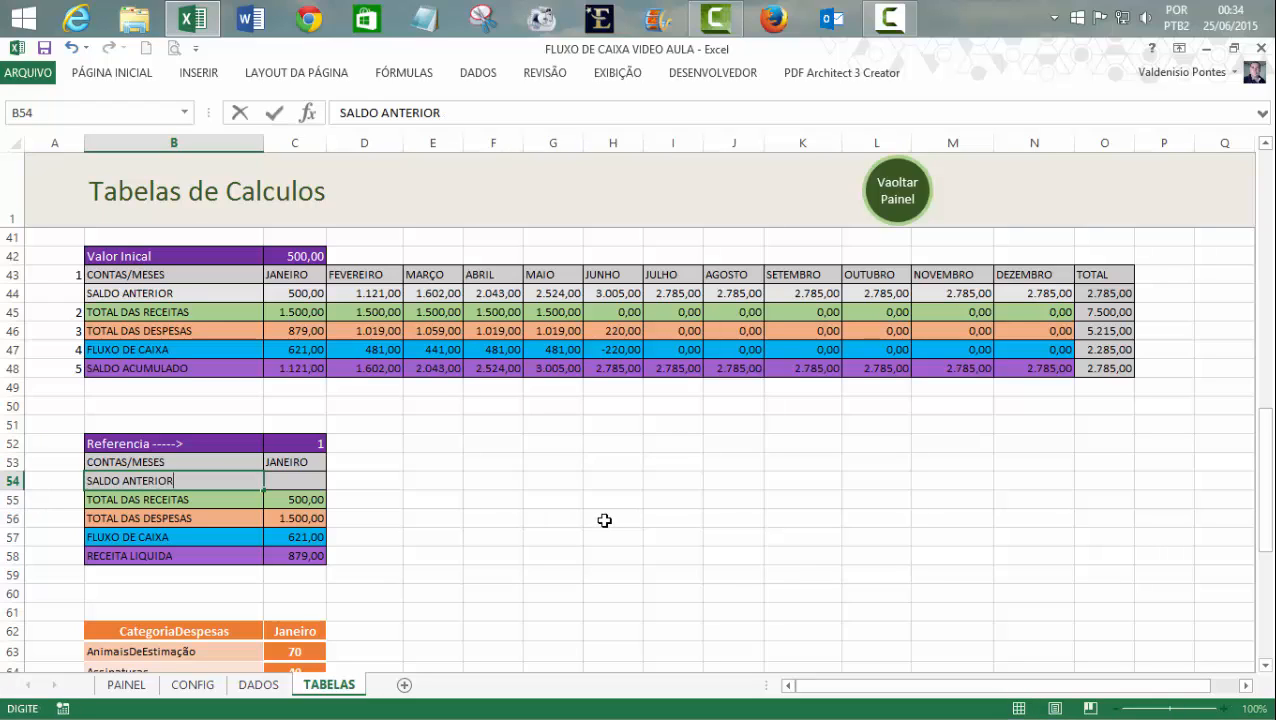
pyautogui.press('Tab')
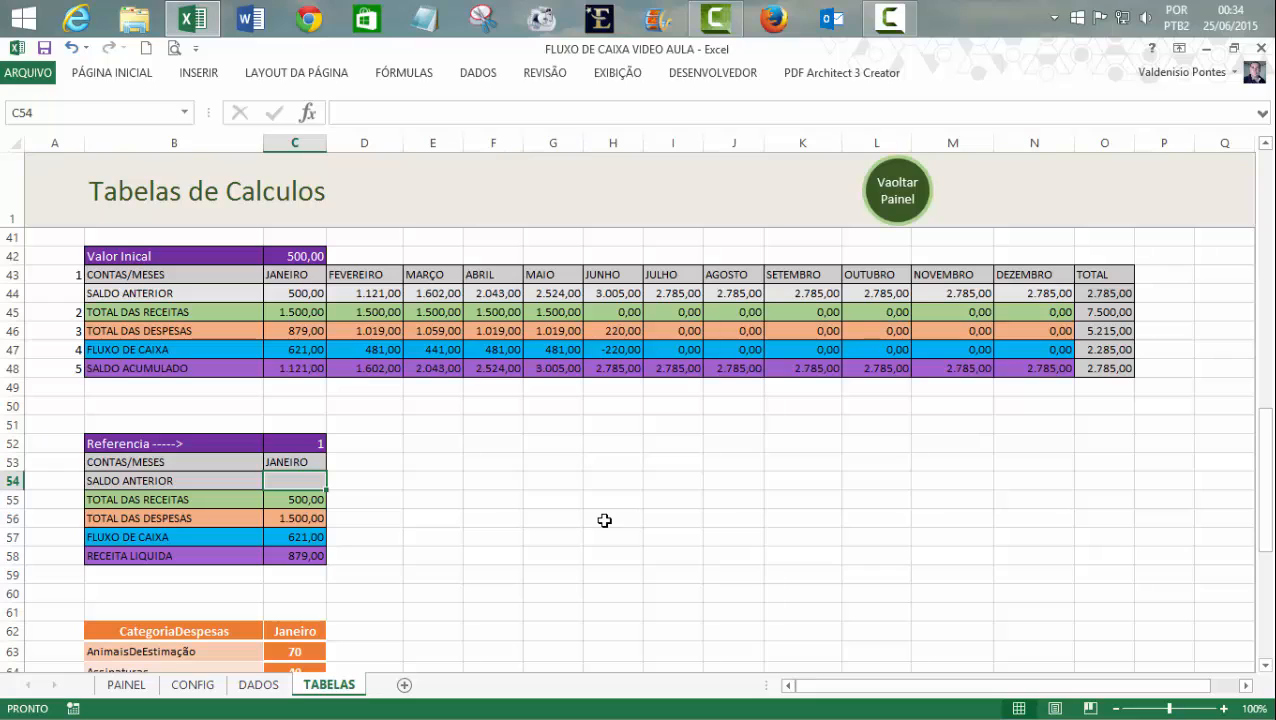
pyautogui.click(604, 499)
# - Fill the ÍNDICE formula from C53 down into the SALDO ANTERIOR cell C54, without copying the formatting
pyautogui.click(285, 462)
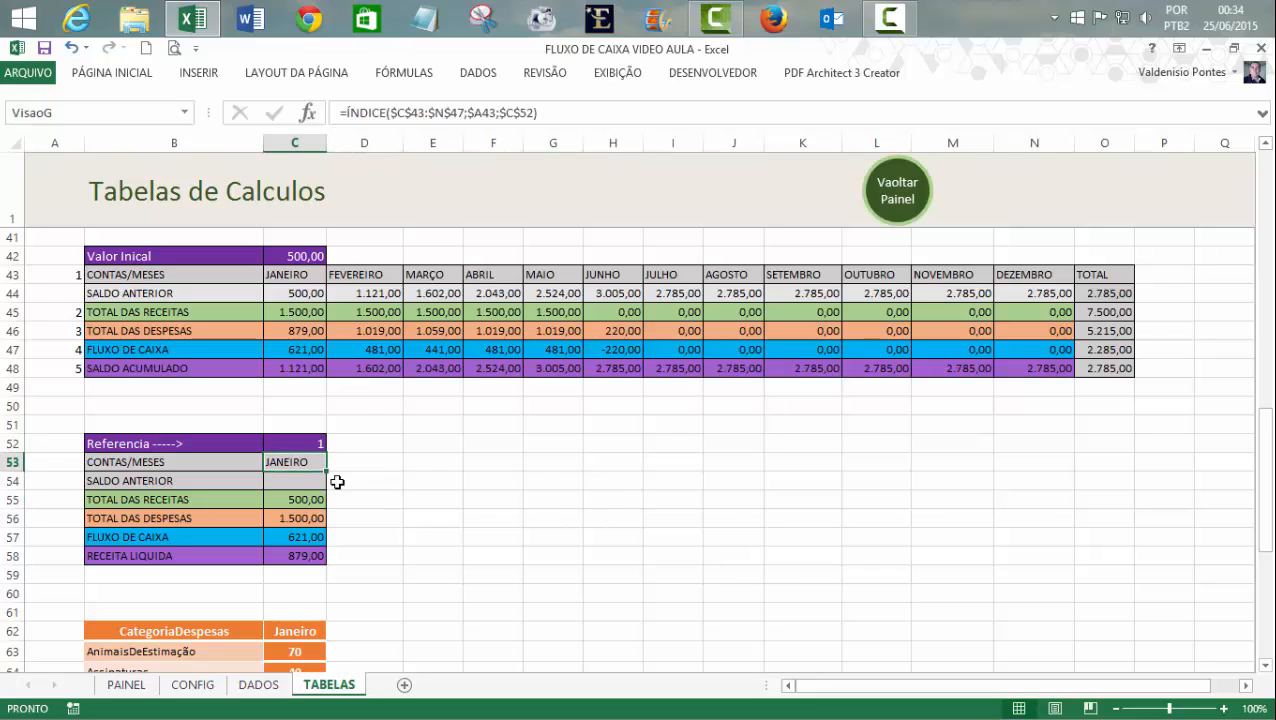
pyautogui.moveTo(326, 471)
pyautogui.mouseDown()
pyautogui.moveTo(334, 486)
pyautogui.moveTo(413, 481)
pyautogui.moveTo(305, 481)
pyautogui.mouseUp()
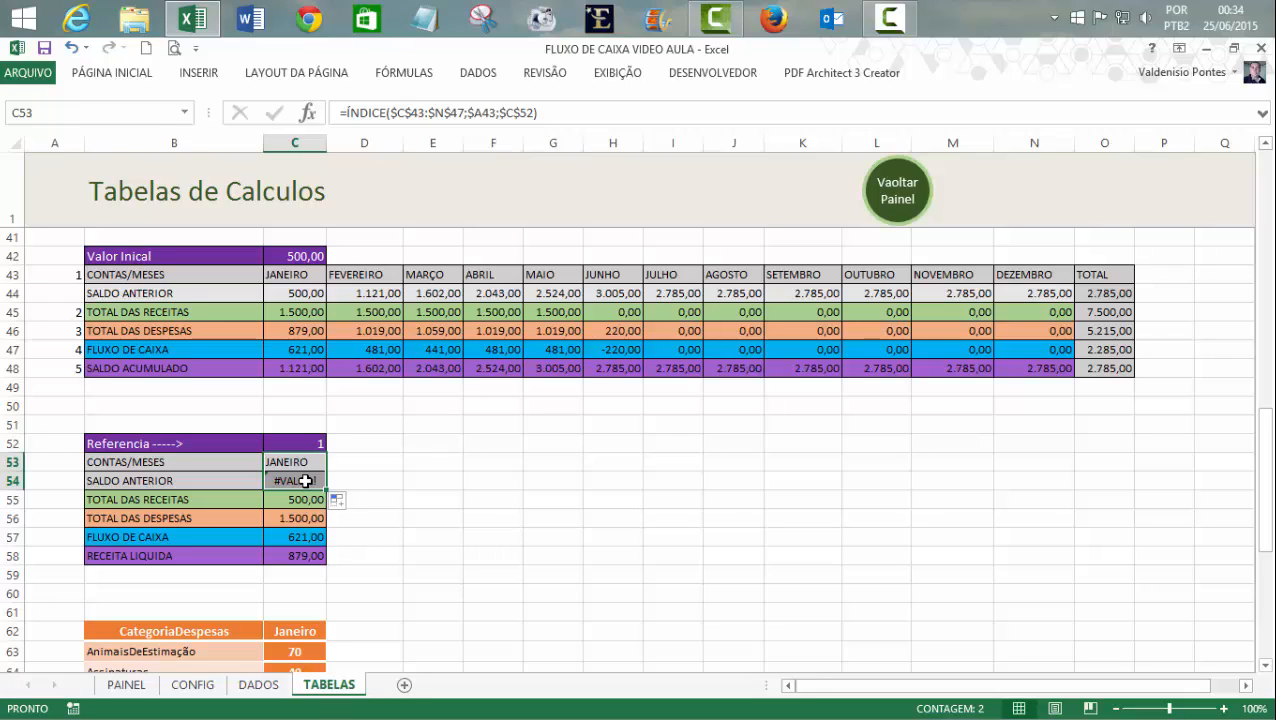
pyautogui.rightClick(305, 481)
pyautogui.press('Escape')
pyautogui.click(337, 501)
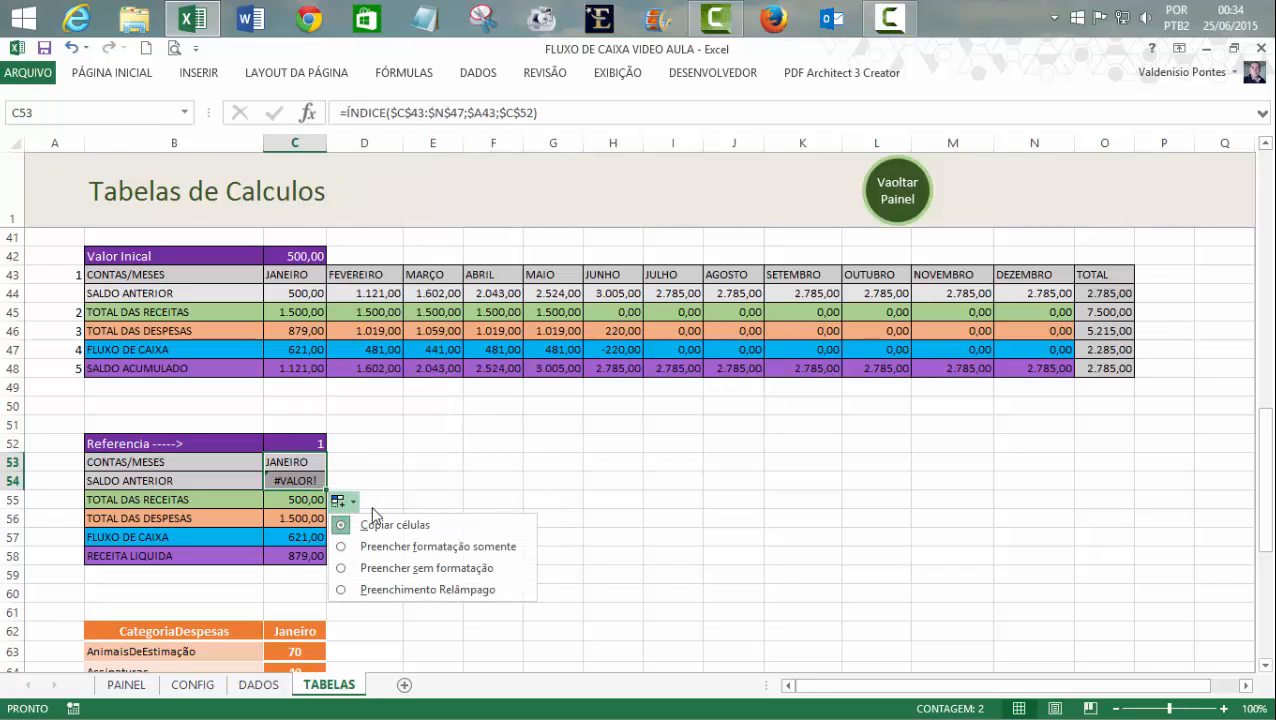
pyautogui.click(366, 573)
pyautogui.click(466, 499)
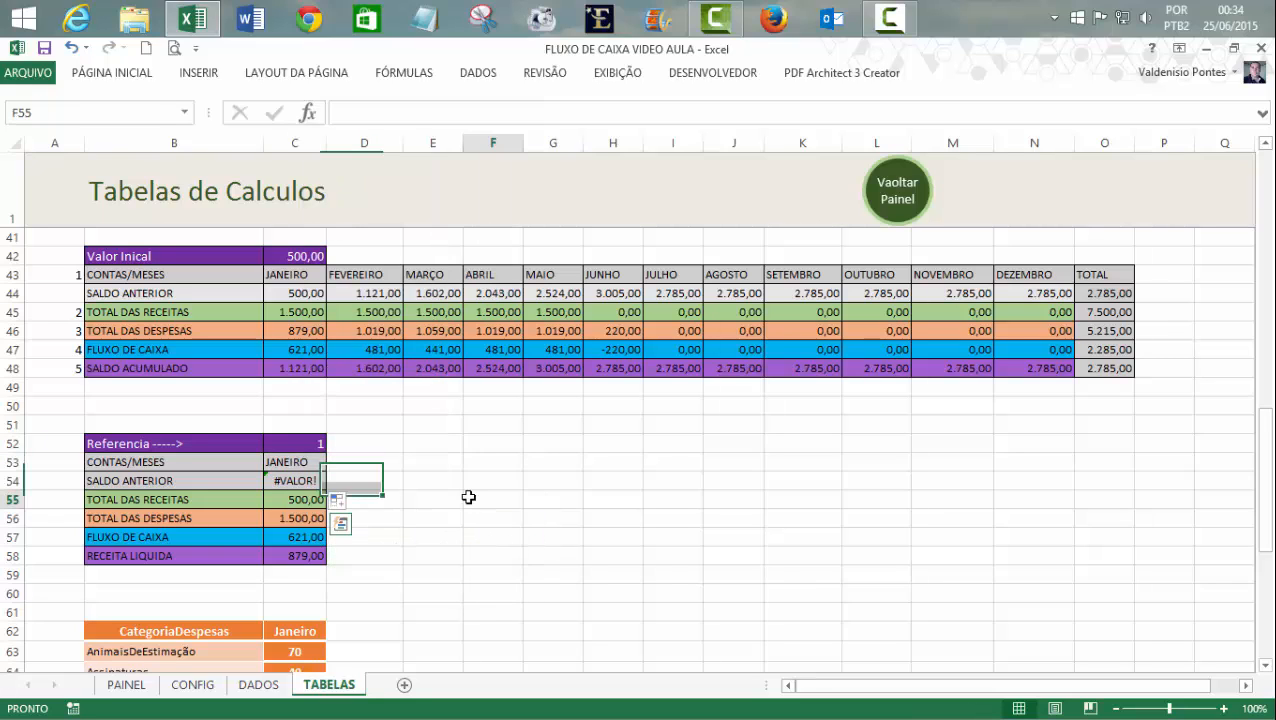
# - Number the index cells A44 to A48, beside SALDO ANTERIOR through SALDO ACUMULADO, as 2, 3, 4, 5 and 6
pyautogui.click(287, 481)
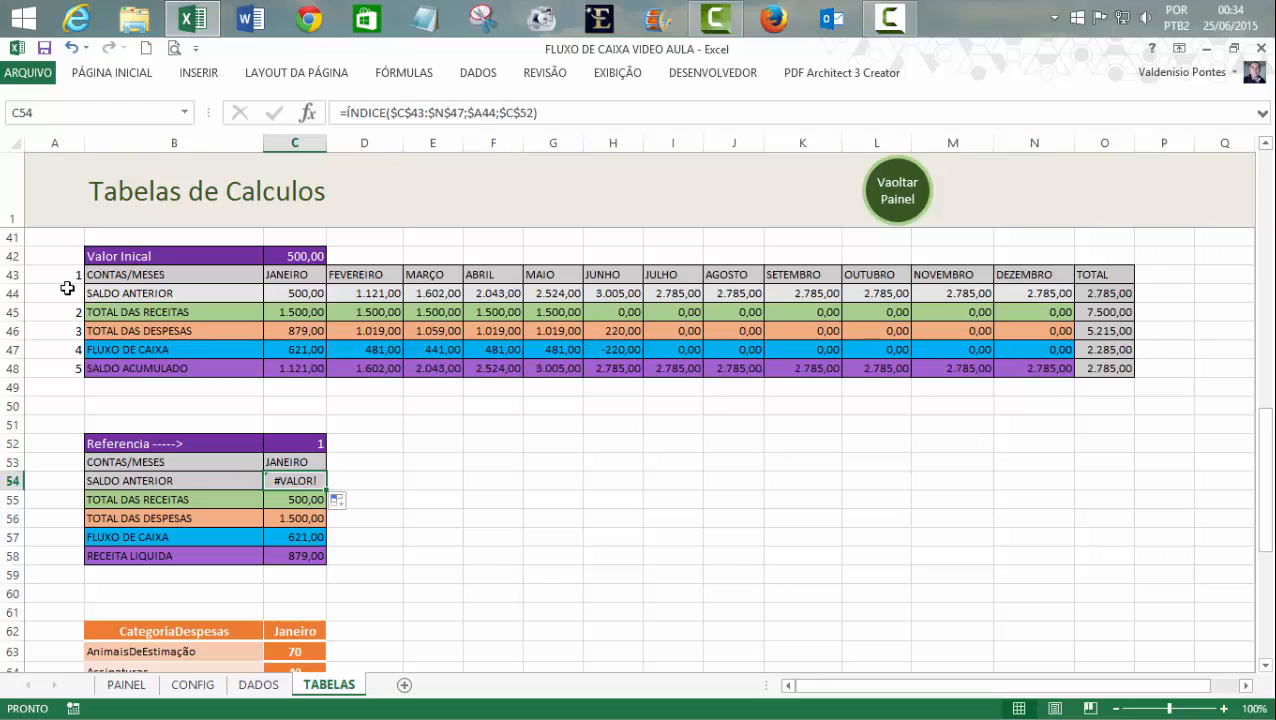
pyautogui.click(63, 292)
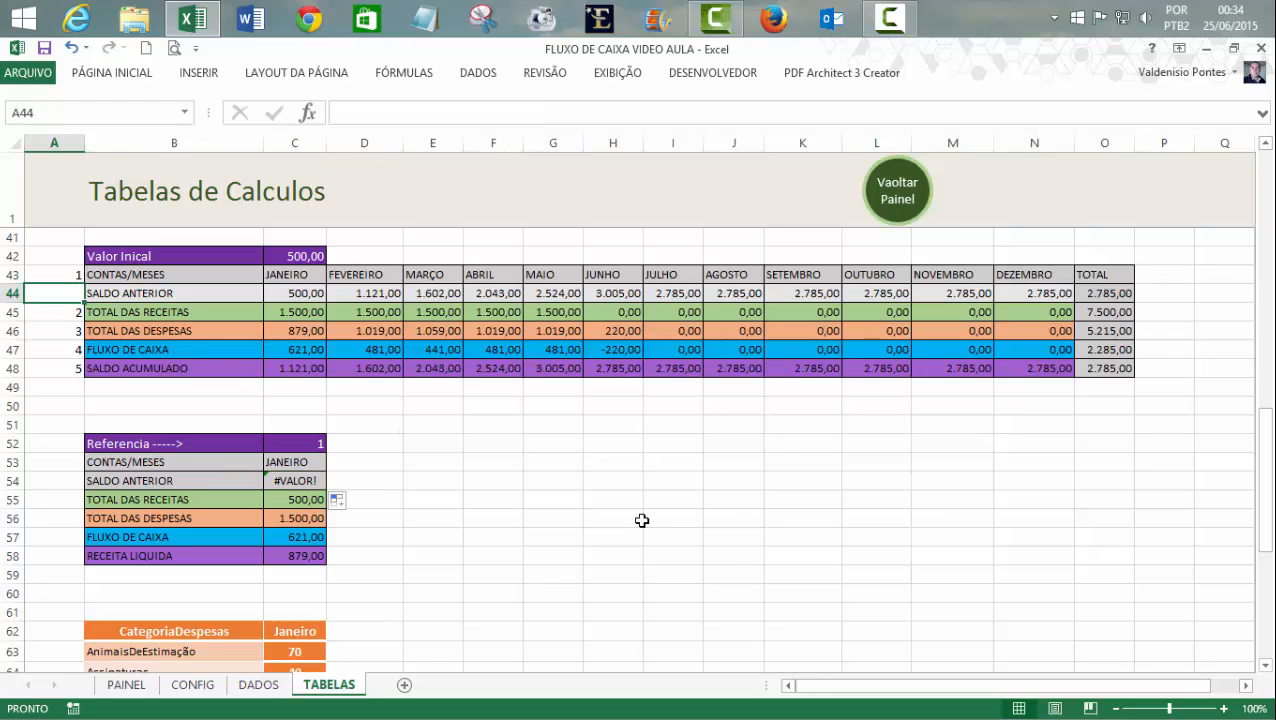
pyautogui.write('2')
pyautogui.press('Return')
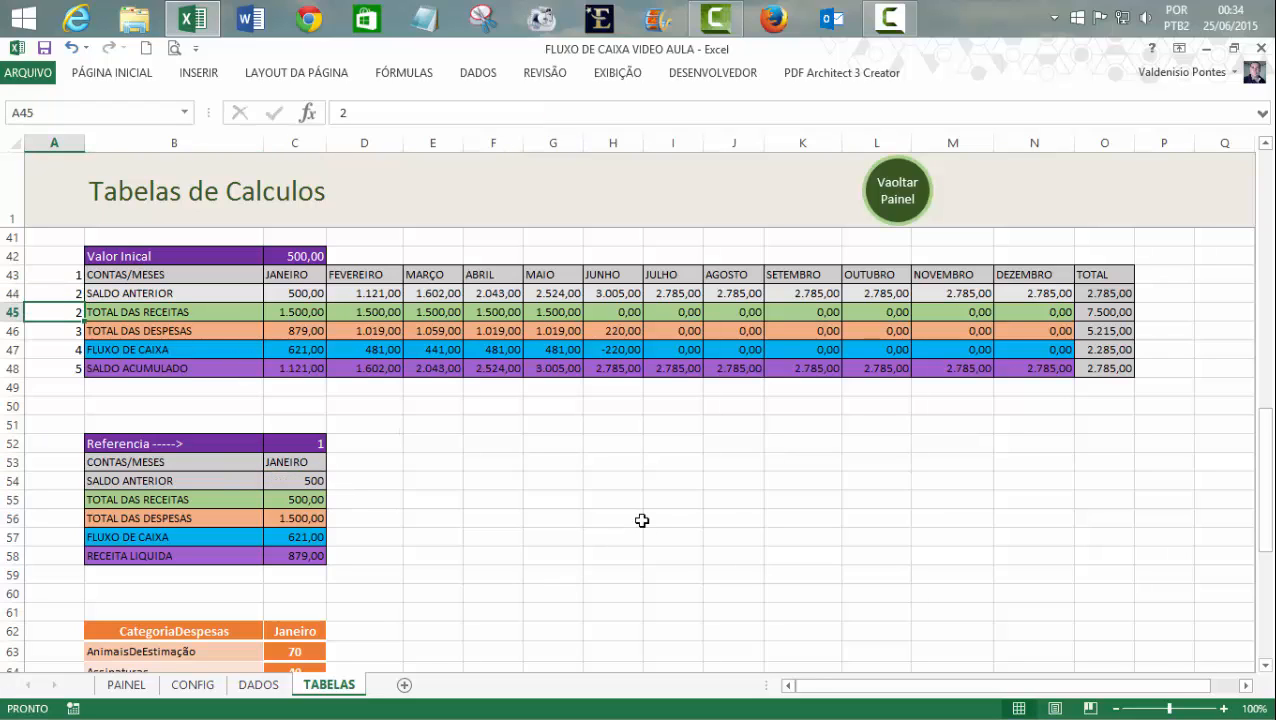
pyautogui.write('3')
pyautogui.press('Return')
pyautogui.write('4')
pyautogui.press('Return')
pyautogui.write('5')
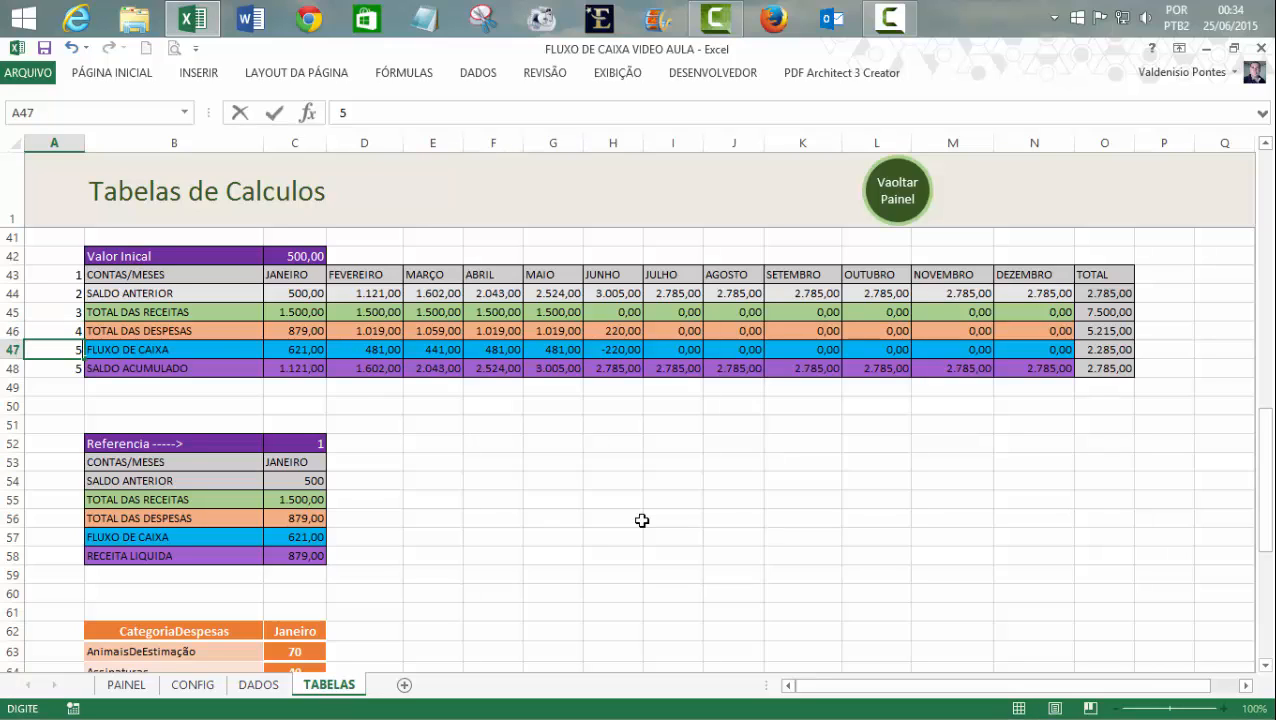
pyautogui.press('Return')
pyautogui.write('6')
pyautogui.press('Return')
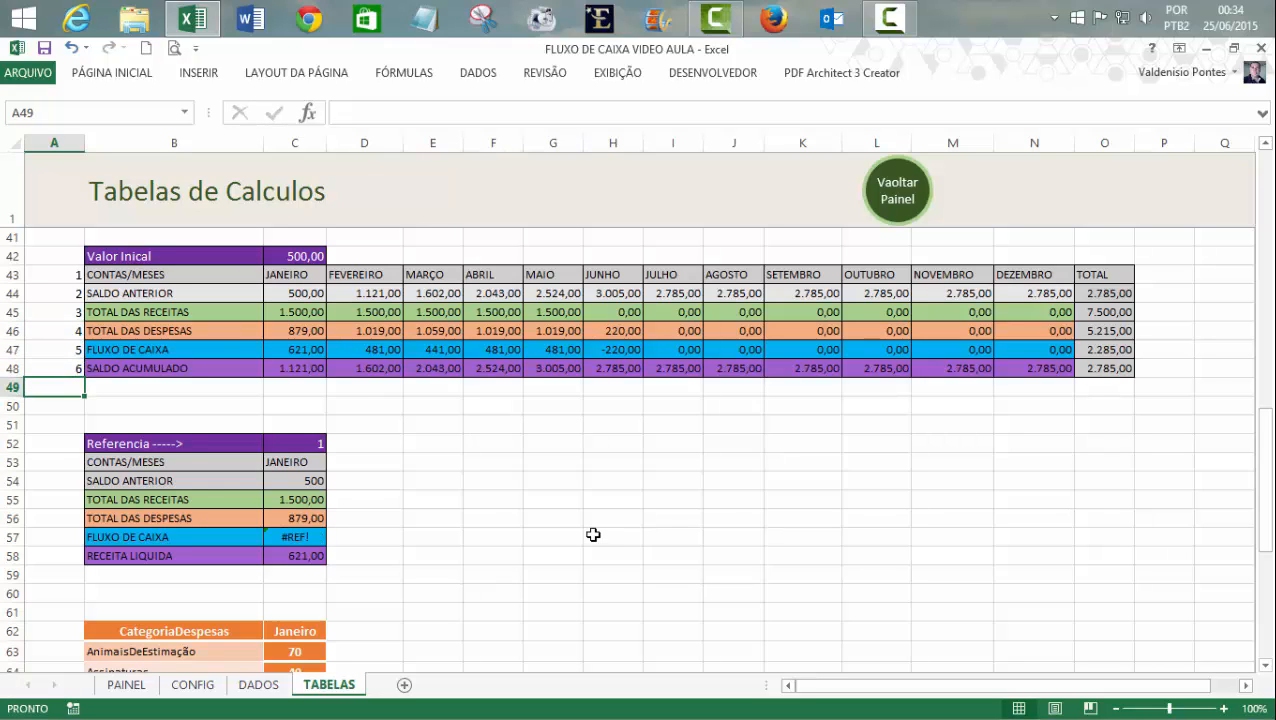
pyautogui.click(593, 535)
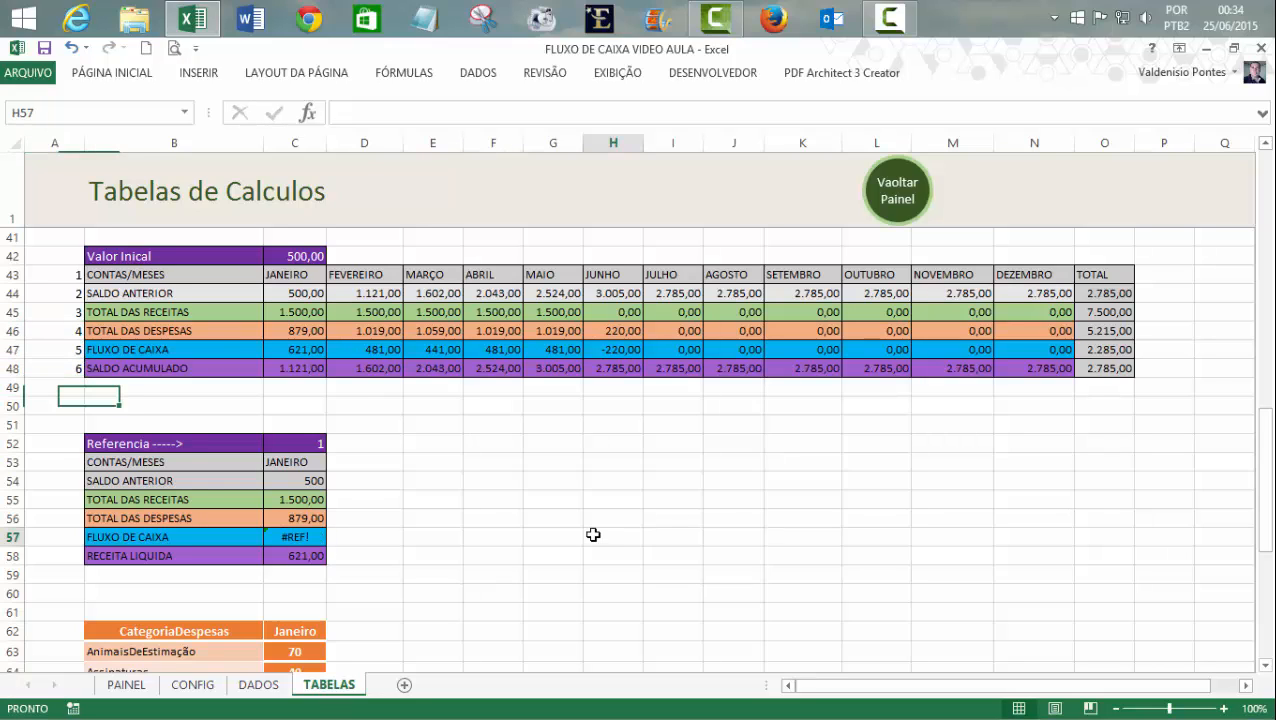
# - Fill the ÍNDICE formula from the TOTAL DAS DESPESAS cell C56 down through C58, without copying the formatting
pyautogui.click(280, 519)
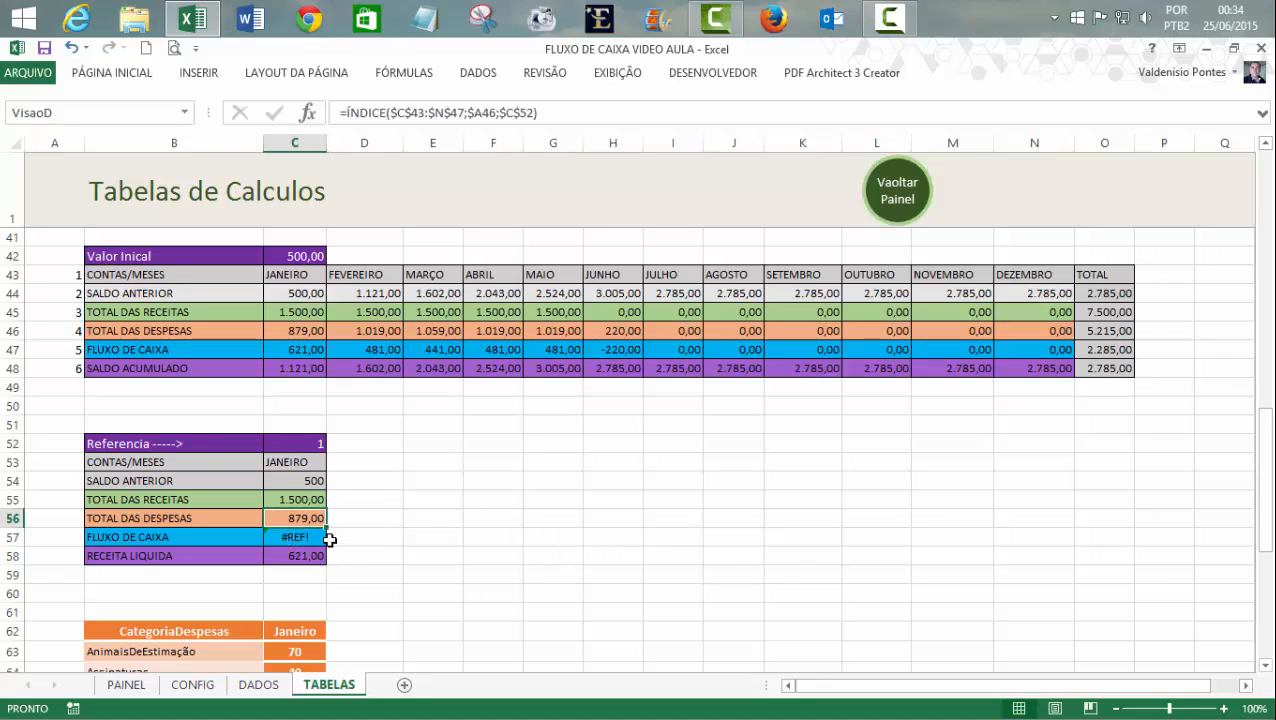
pyautogui.moveTo(326, 528); pyautogui.dragTo(440, 527)
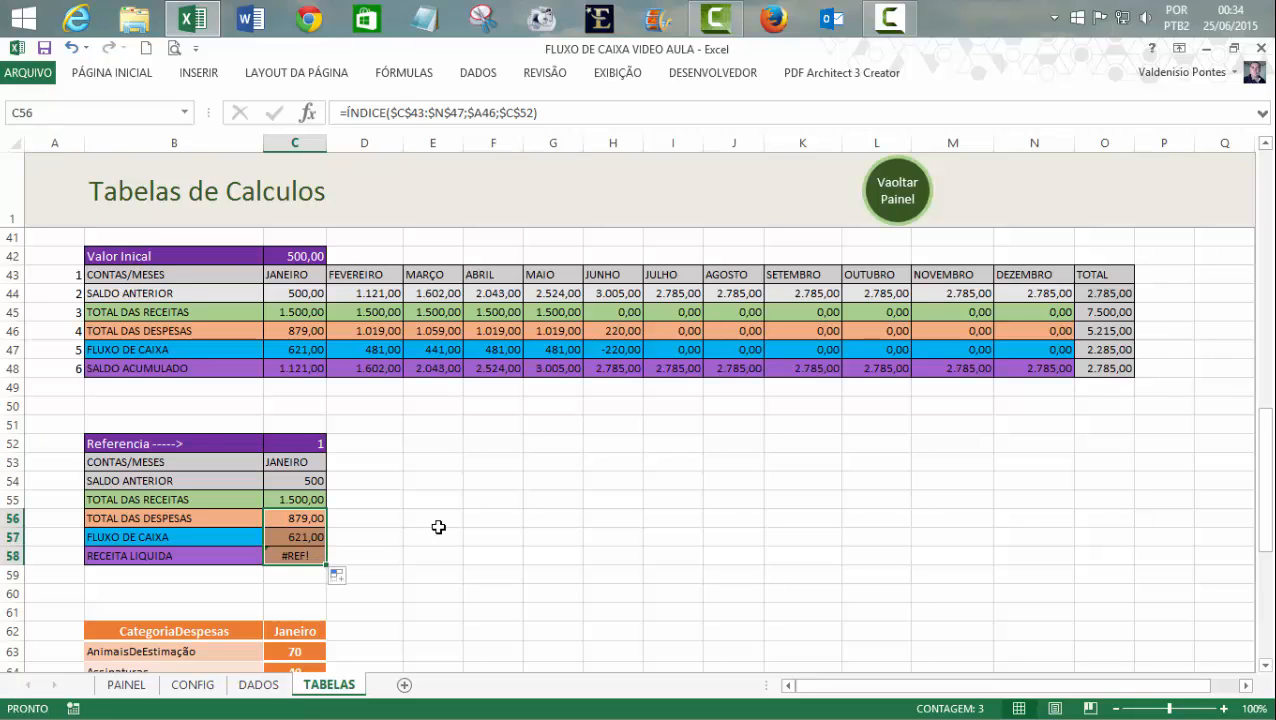
pyautogui.click(337, 576)
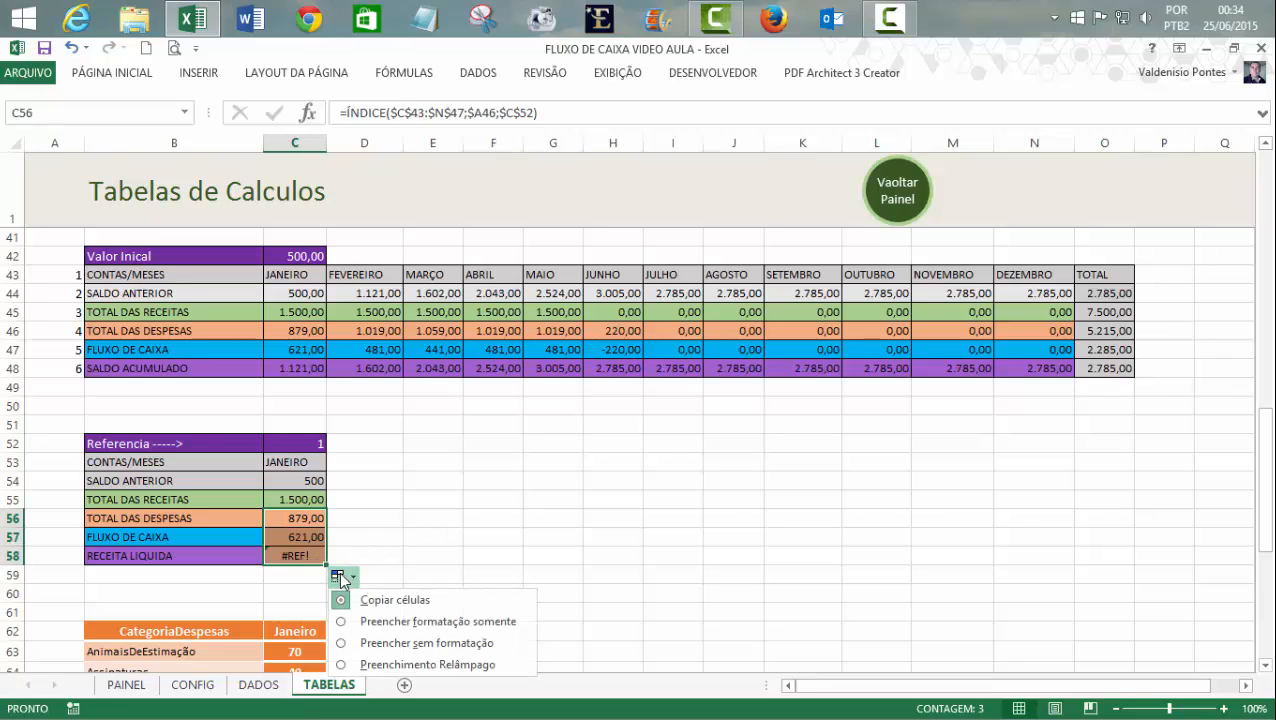
pyautogui.click(377, 621)
pyautogui.click(447, 558)
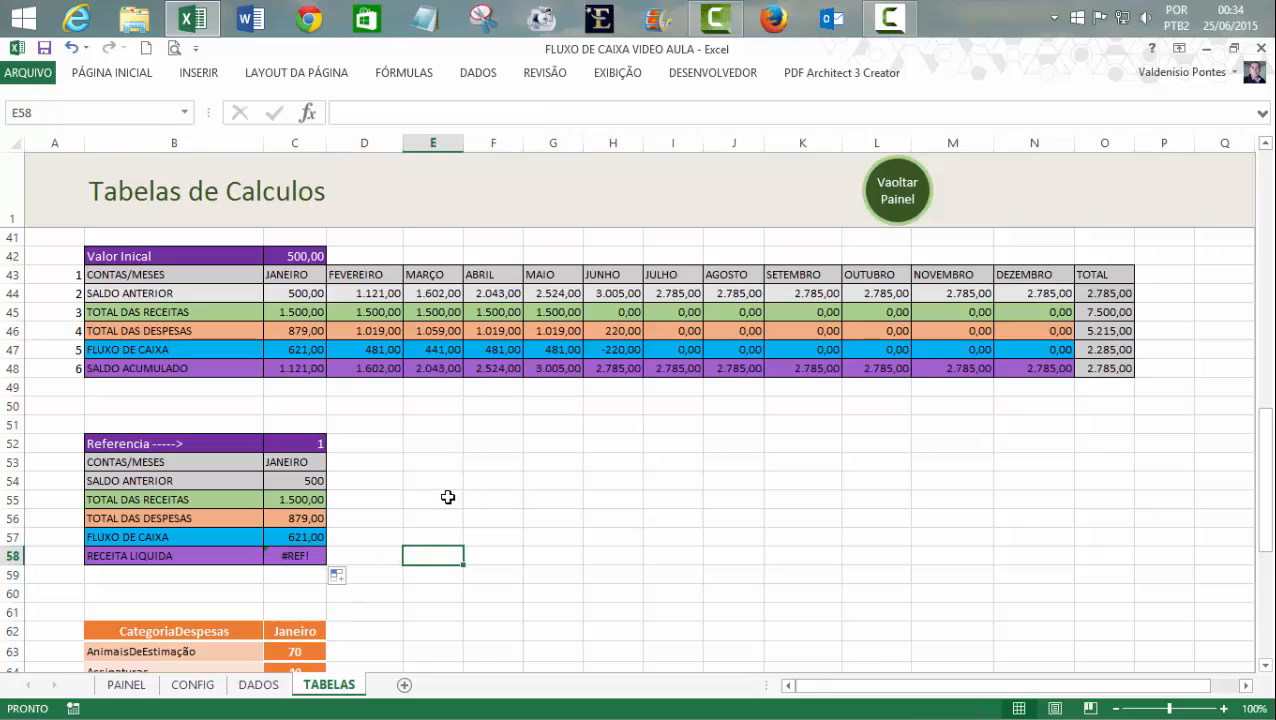
# - Extend the ÍNDICE range in the RECEITA LIQUIDA cell C58 to $C$43:$N$48 so it includes the SALDO ACUMULADO row
pyautogui.click(281, 557)
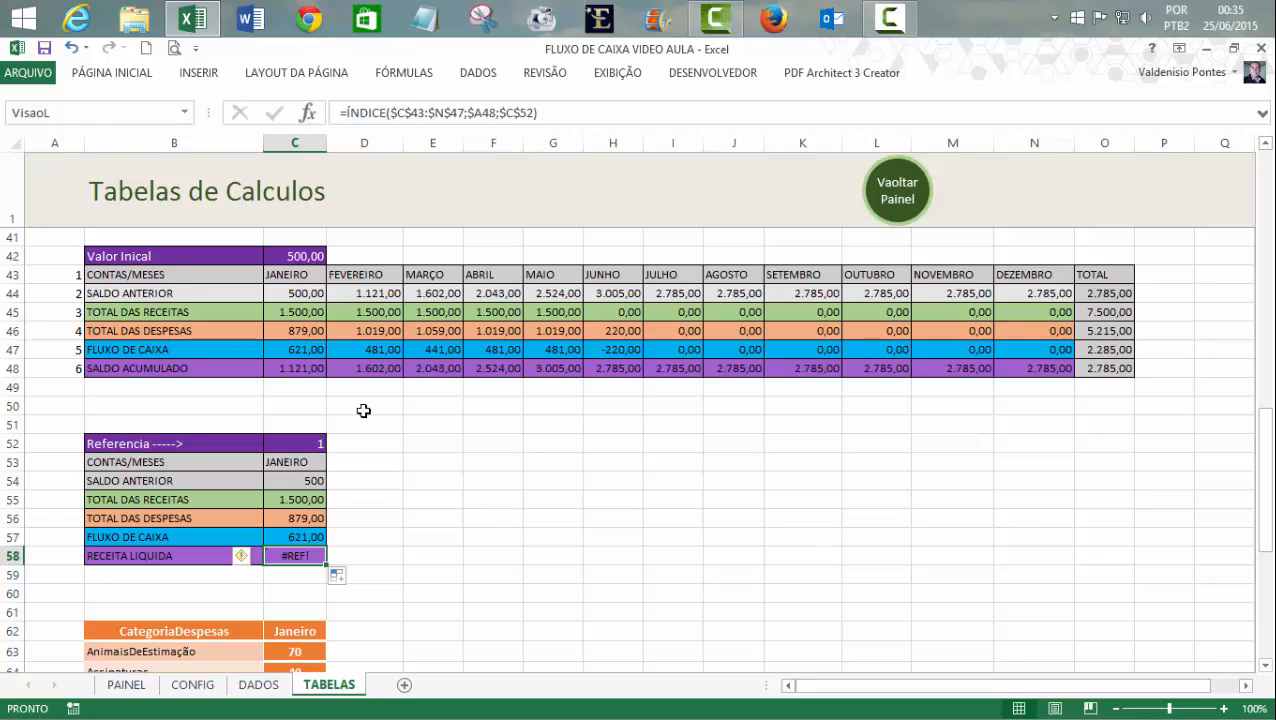
pyautogui.click(520, 112)
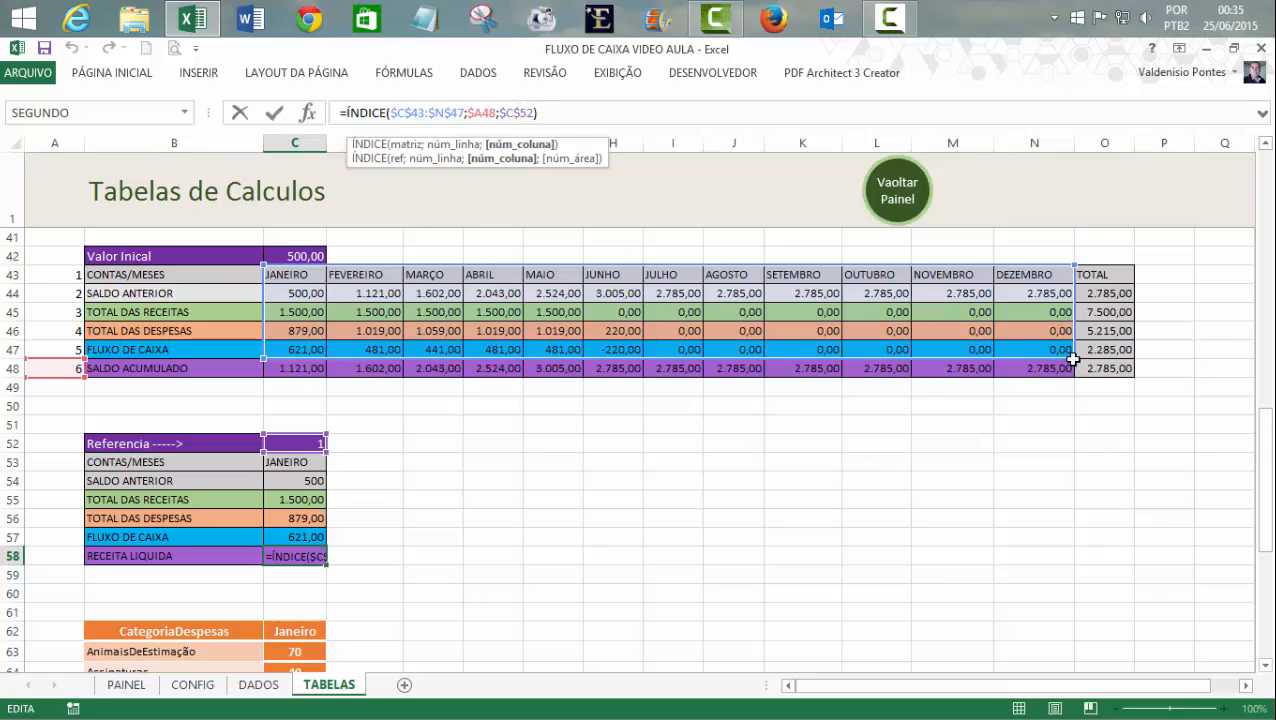
pyautogui.moveTo(1072, 369); pyautogui.dragTo(1073, 372)
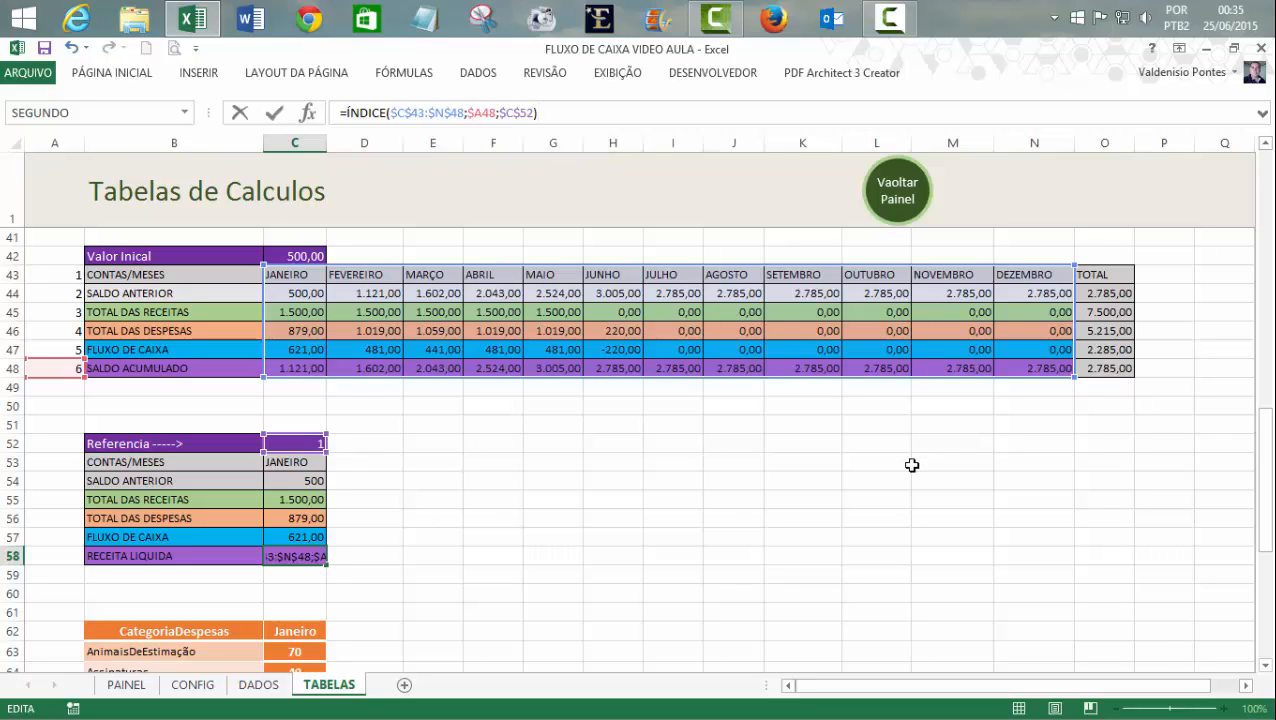
pyautogui.press('Return')
pyautogui.click(554, 499)
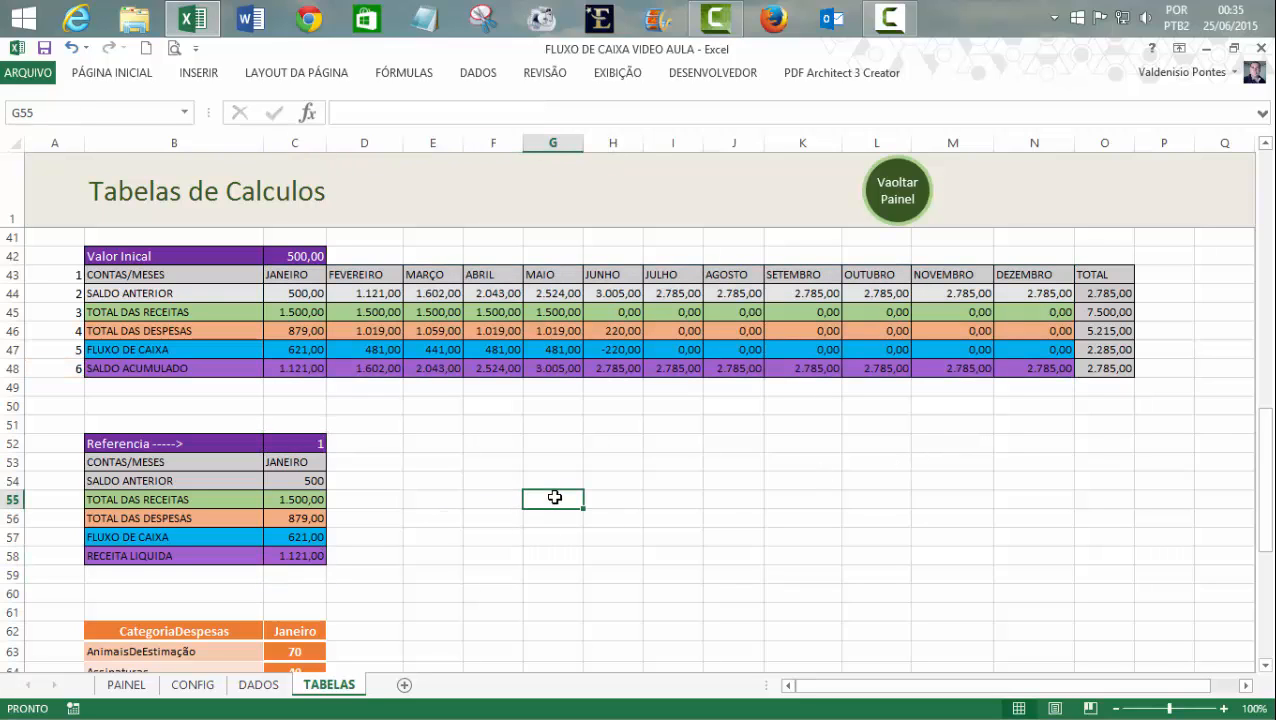
# - Format the SALDO ANTERIOR value in C54 as Número with 2 decimal places and the thousands separator
pyautogui.click(296, 481)
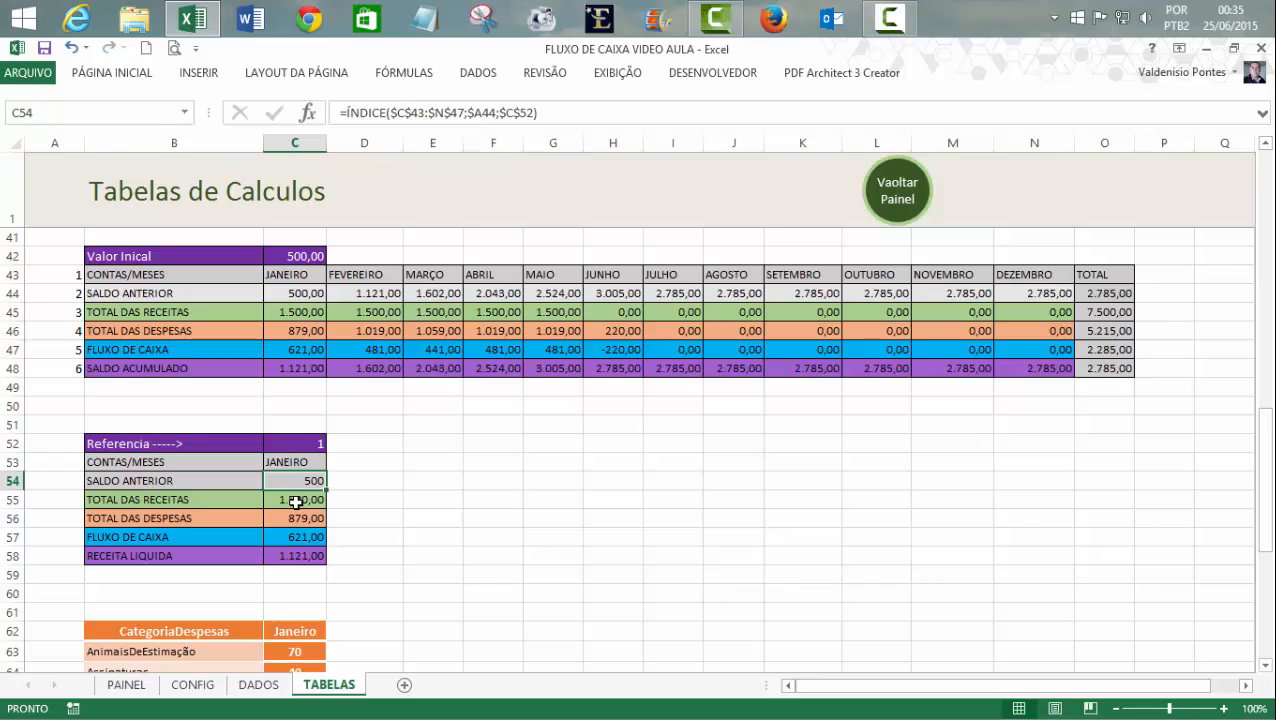
pyautogui.click(111, 72)
pyautogui.click(726, 105)
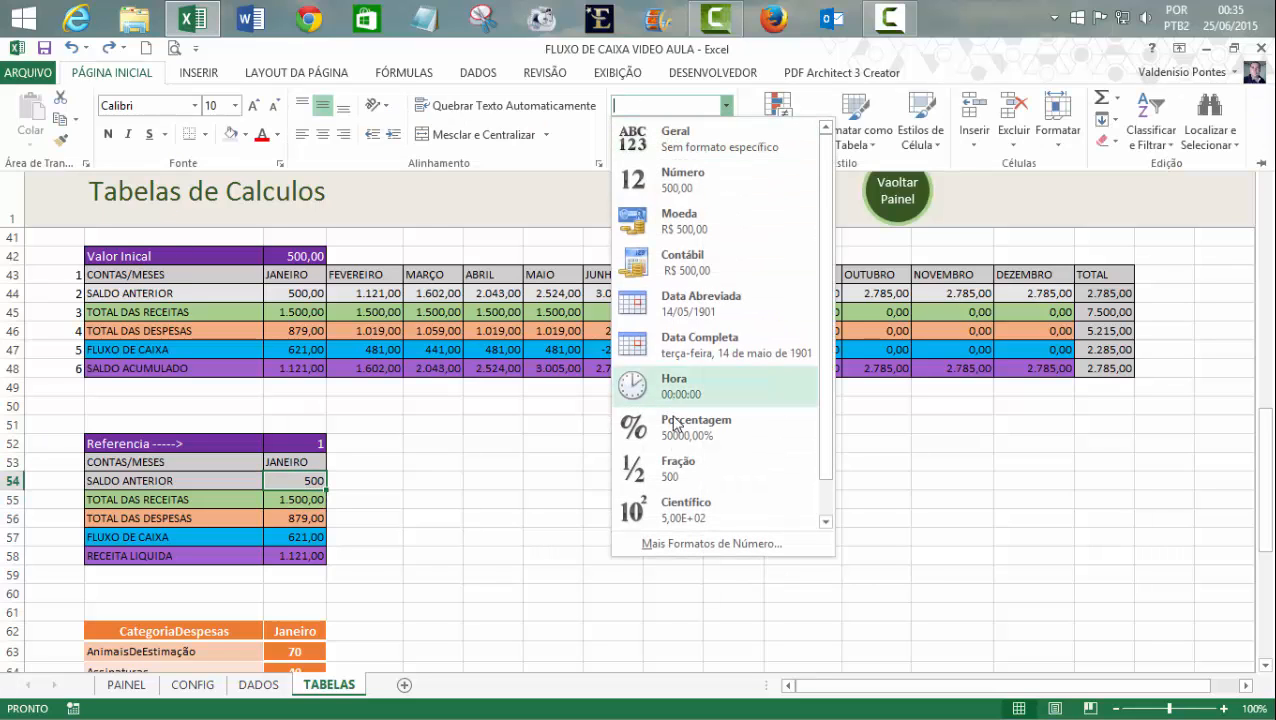
pyautogui.click(688, 542)
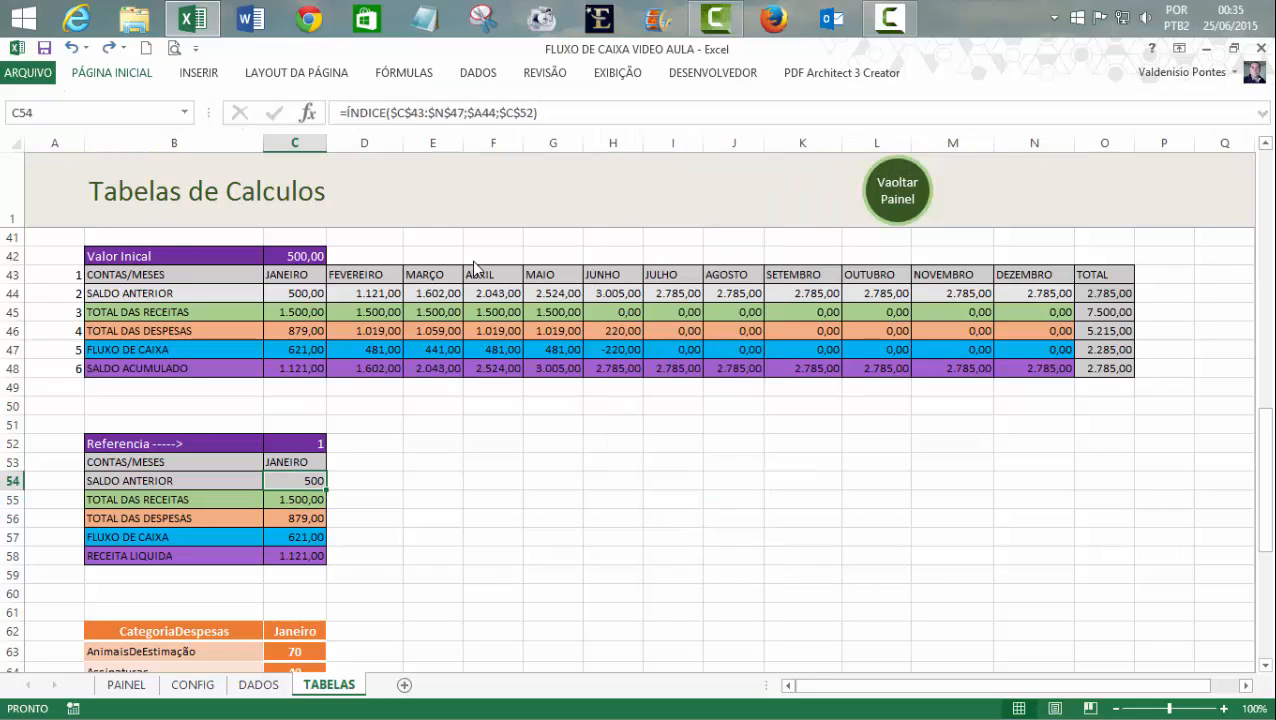
pyautogui.click(780, 276)
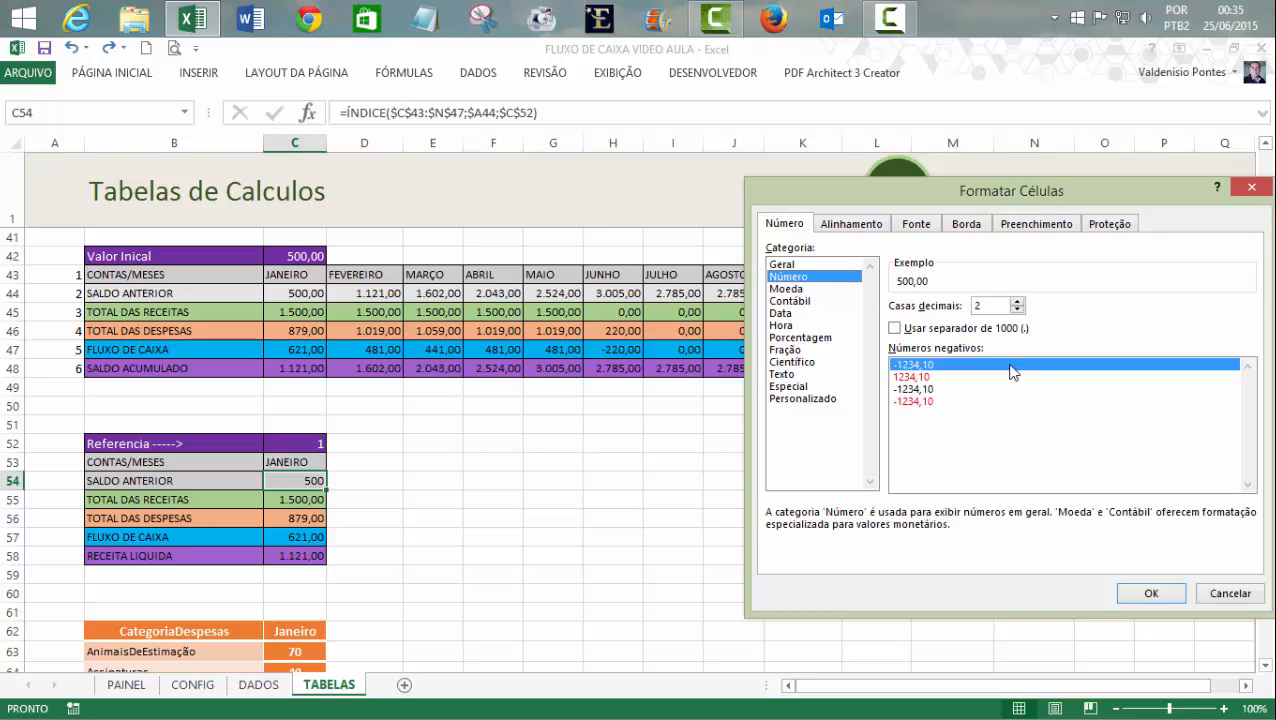
pyautogui.click(938, 330)
pyautogui.click(1151, 593)
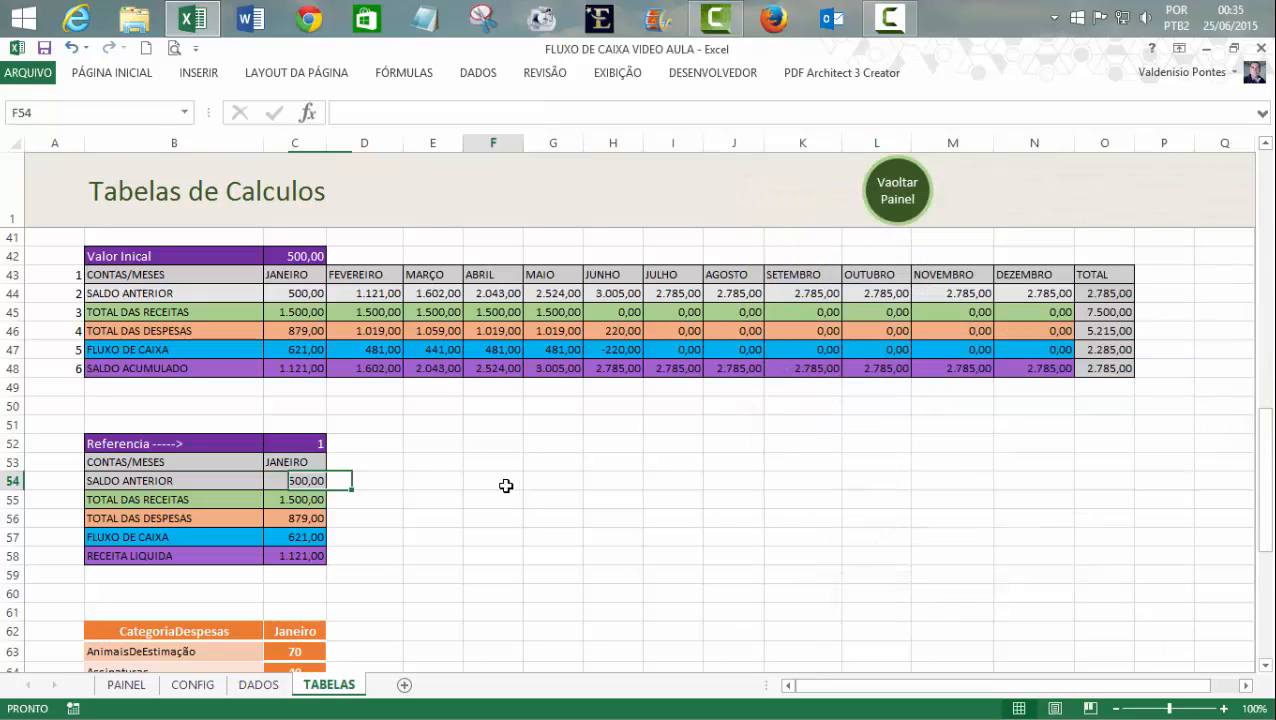
pyautogui.click(500, 483)
# - Save the workbook
pyautogui.click(494, 539)
pyautogui.click(412, 484)
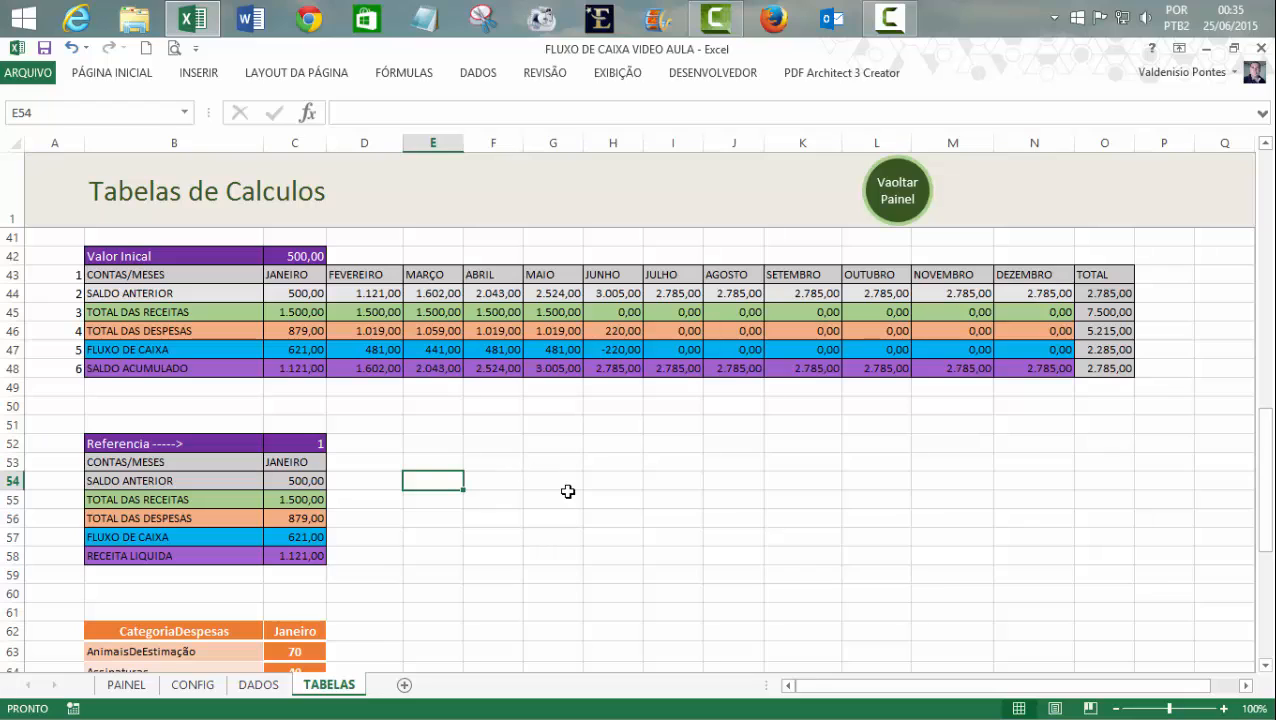
pyautogui.click(44, 47)
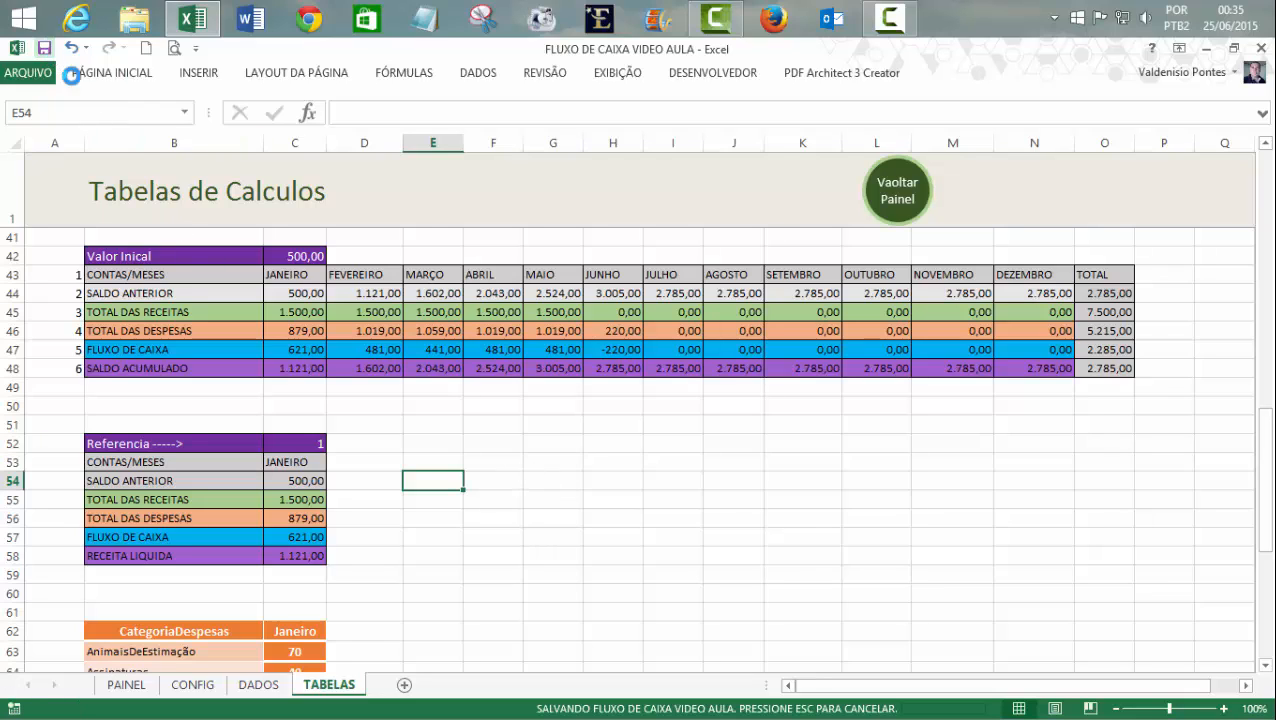
pyautogui.click(622, 481)
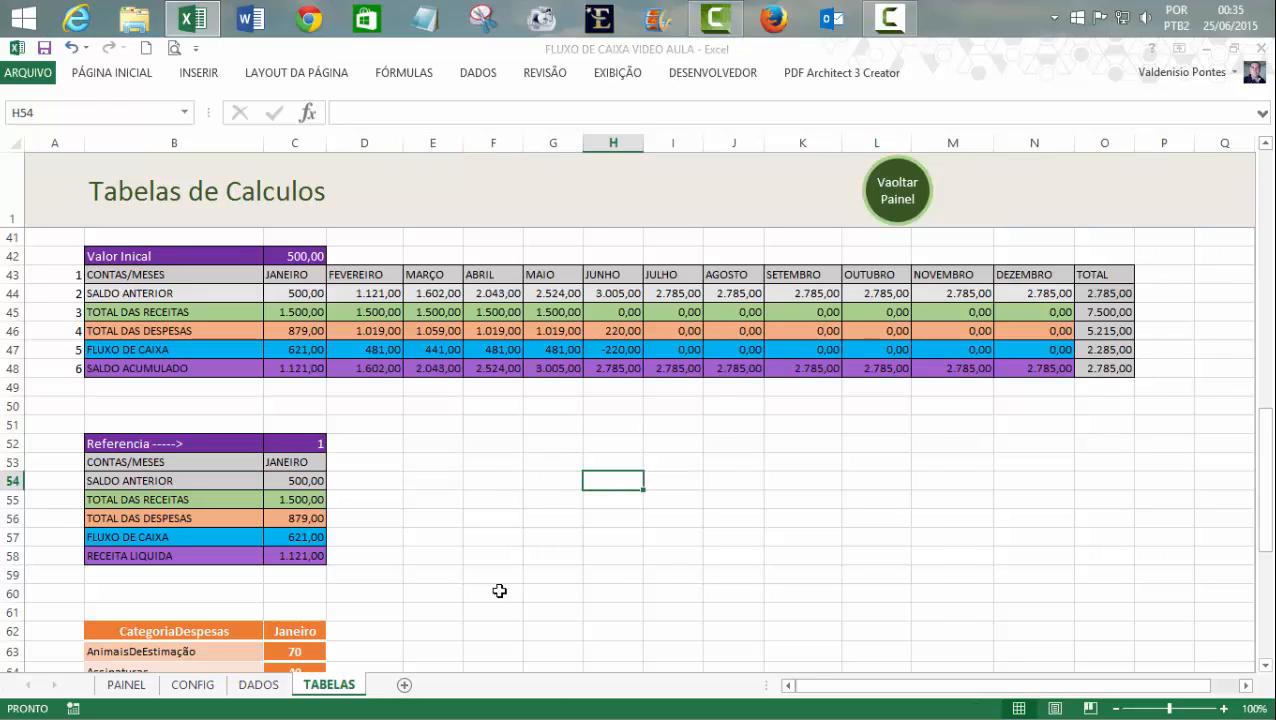
# - On the PAINEL sheet, change the Receita Líquida card's label to Saldo Acumulado
pyautogui.click(135, 684)
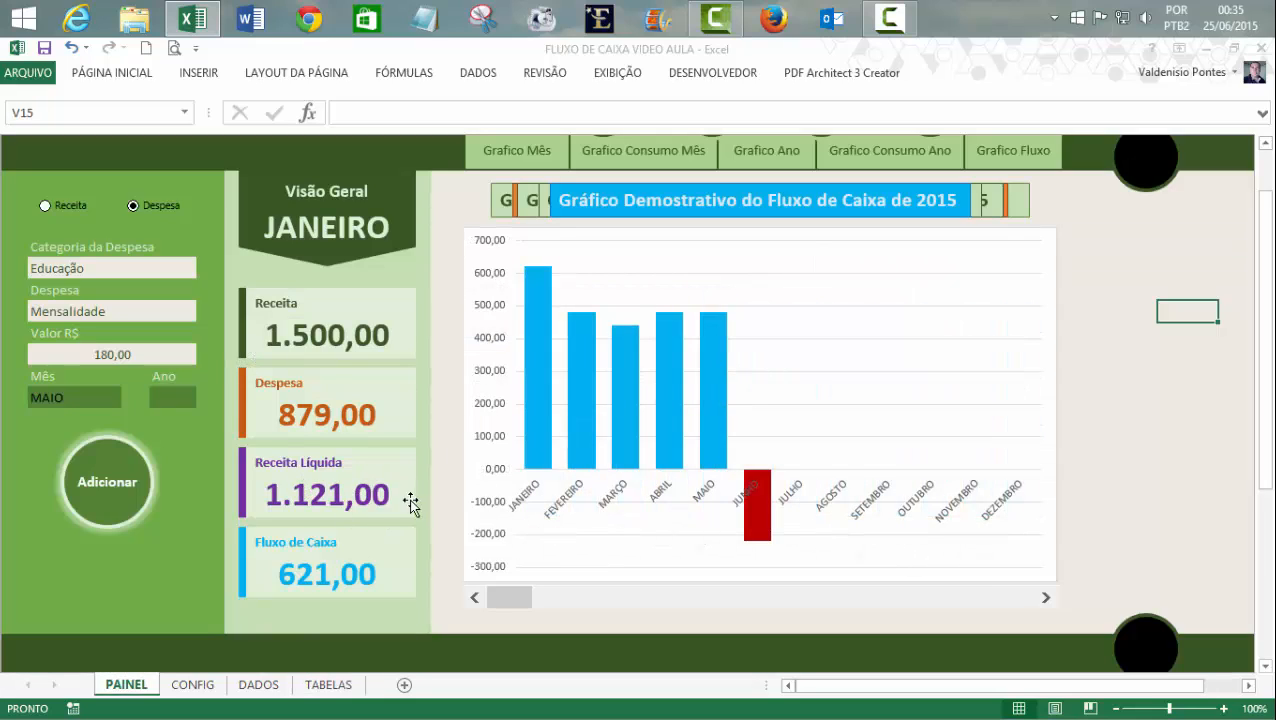
pyautogui.click(338, 452)
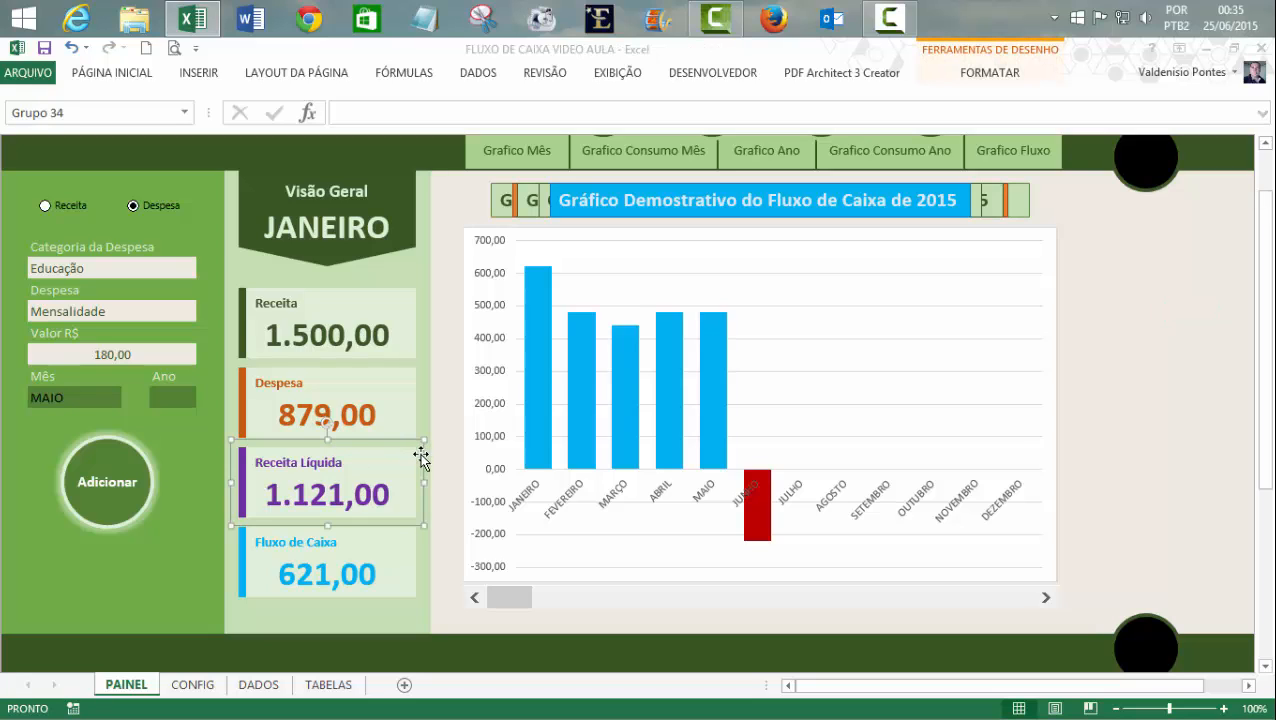
pyautogui.click(268, 463)
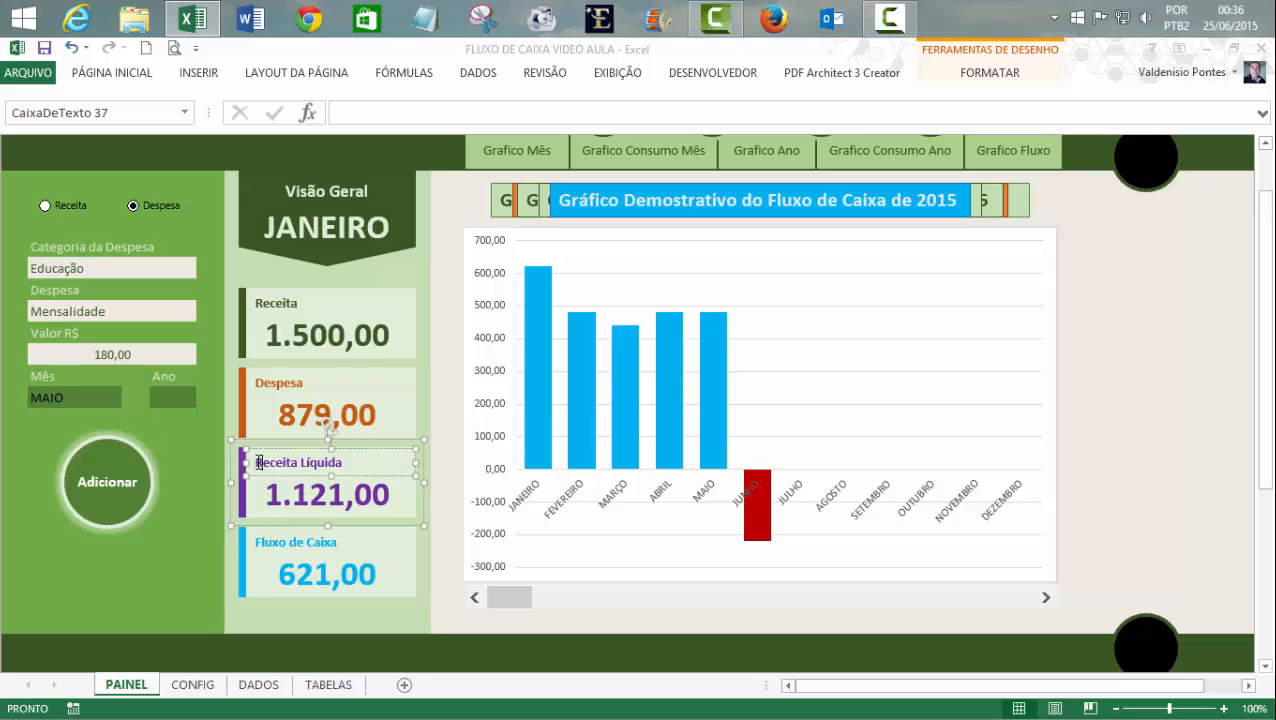
pyautogui.moveTo(256, 462); pyautogui.dragTo(336, 463)
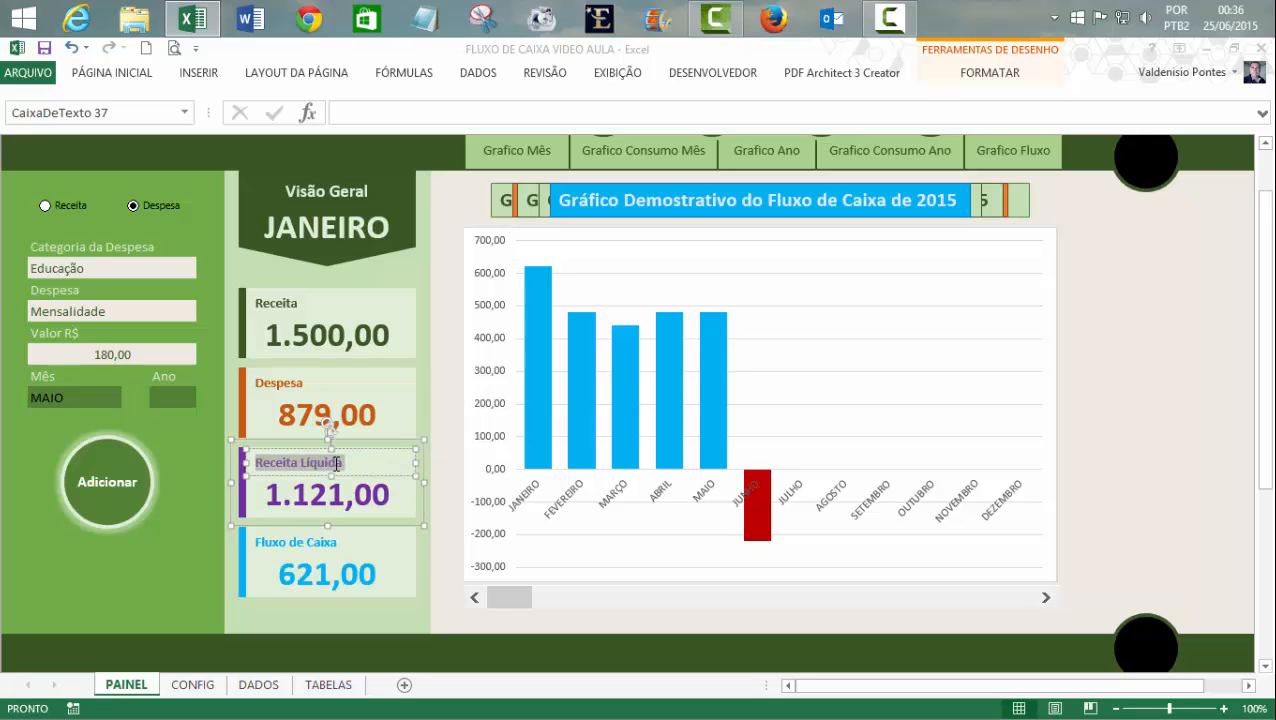
pyautogui.write('s')
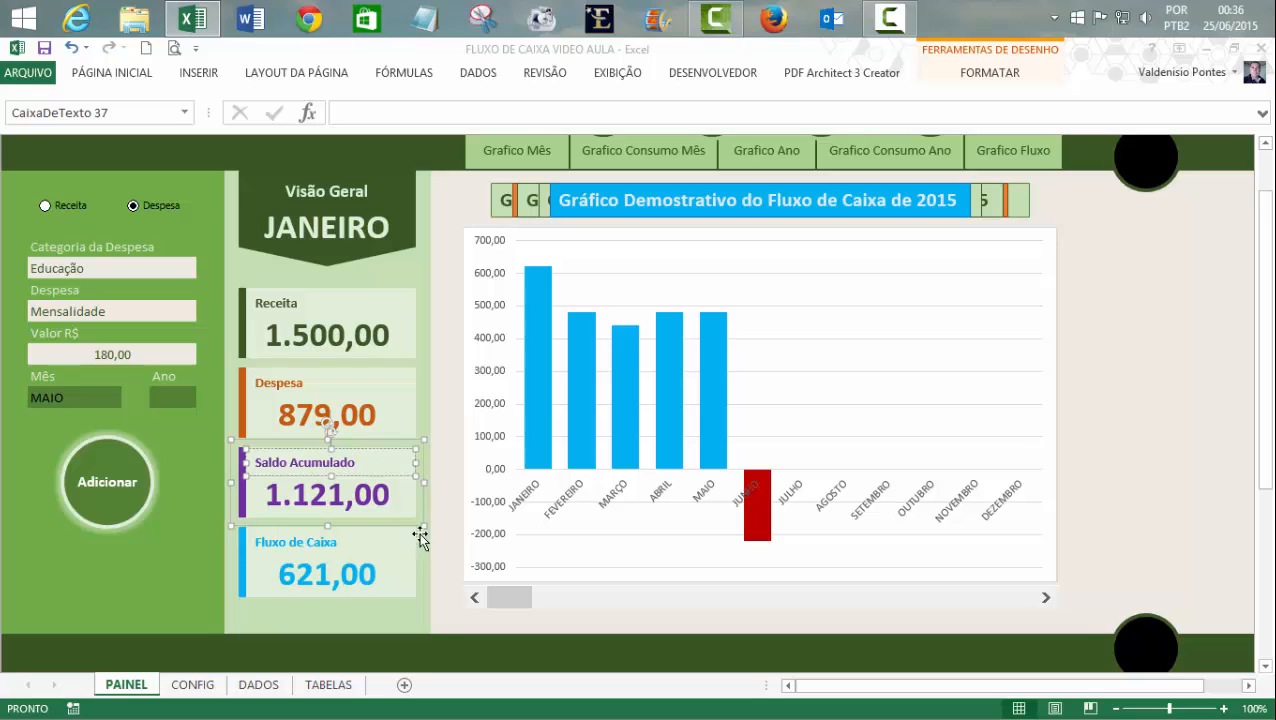
# - Swap the Saldo Acumulado and Fluxo de Caixa cards so Fluxo de Caixa sits directly below Despesa and Saldo Acumulado comes last
pyautogui.click(402, 640)
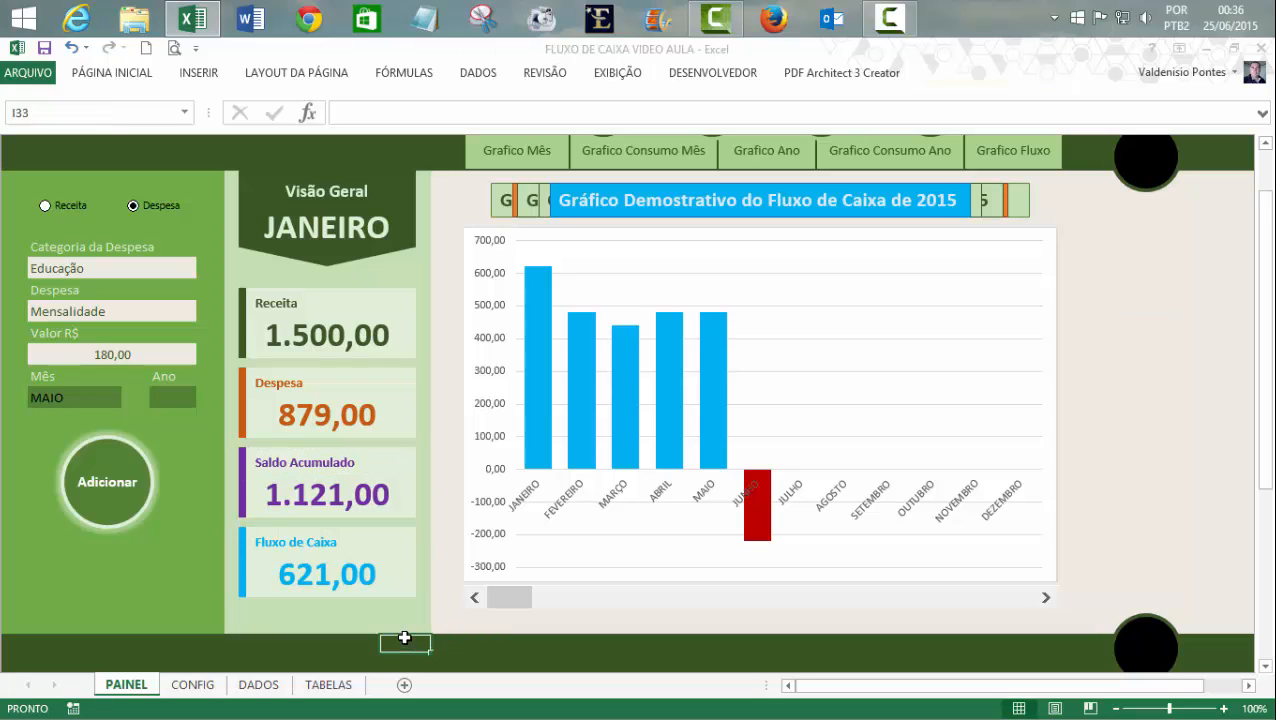
pyautogui.click(414, 508)
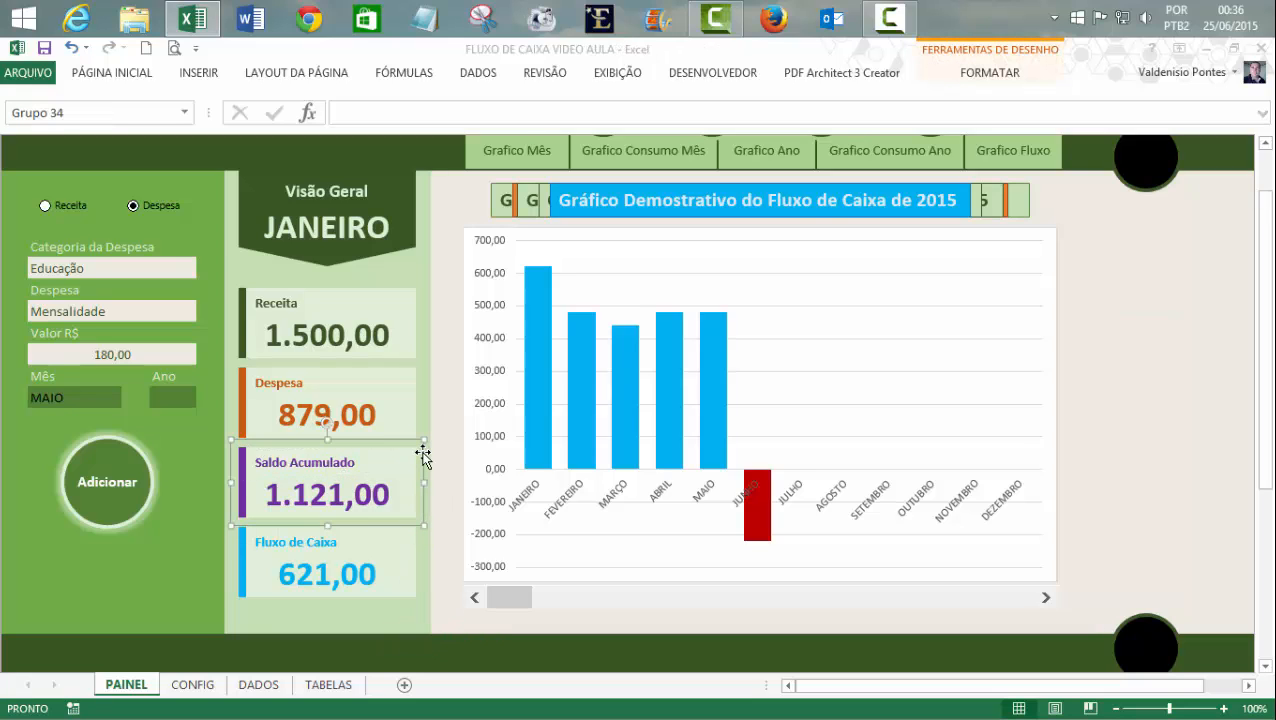
pyautogui.moveTo(424, 457); pyautogui.dragTo(424, 531)
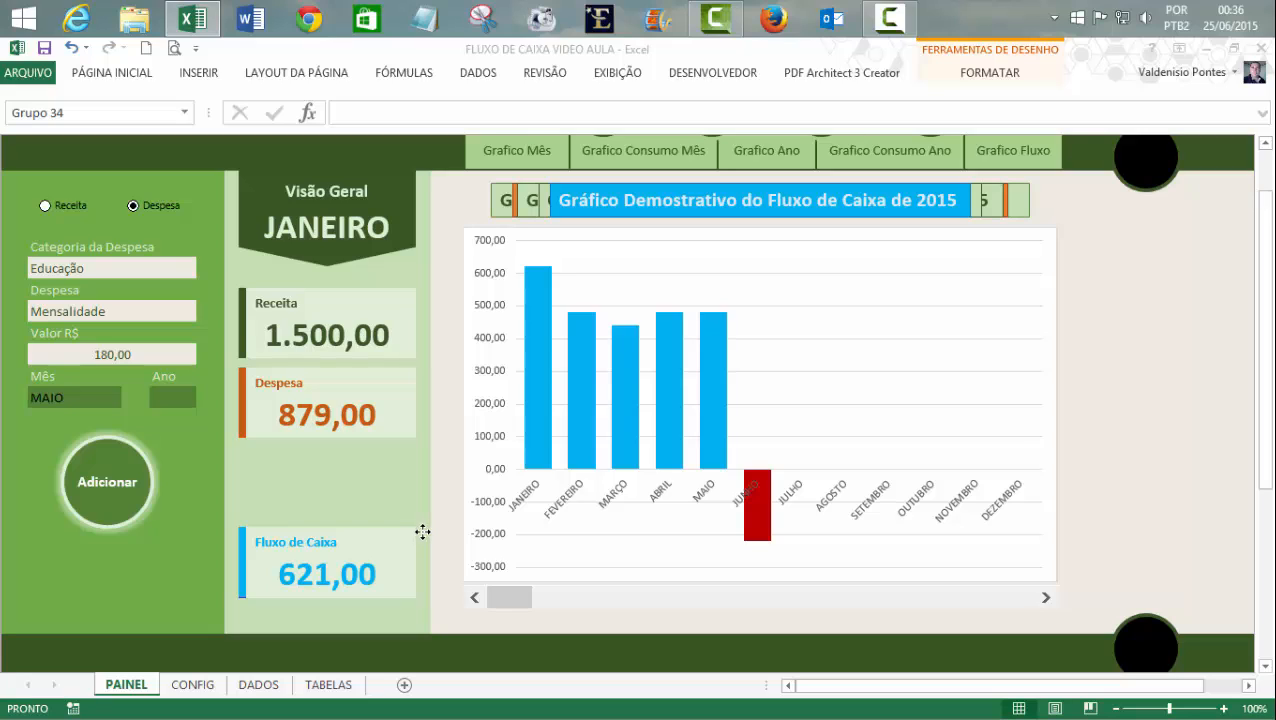
pyautogui.click(422, 532)
pyautogui.click(501, 655)
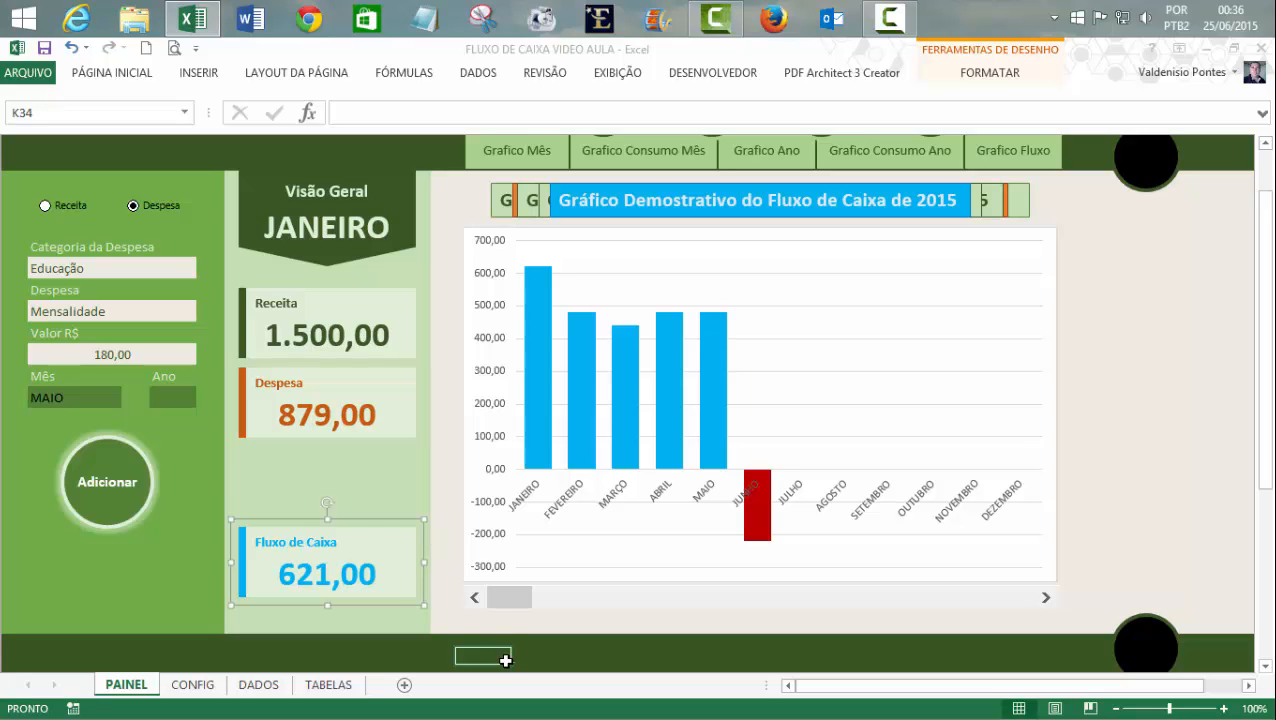
pyautogui.click(421, 558)
pyautogui.click(407, 530)
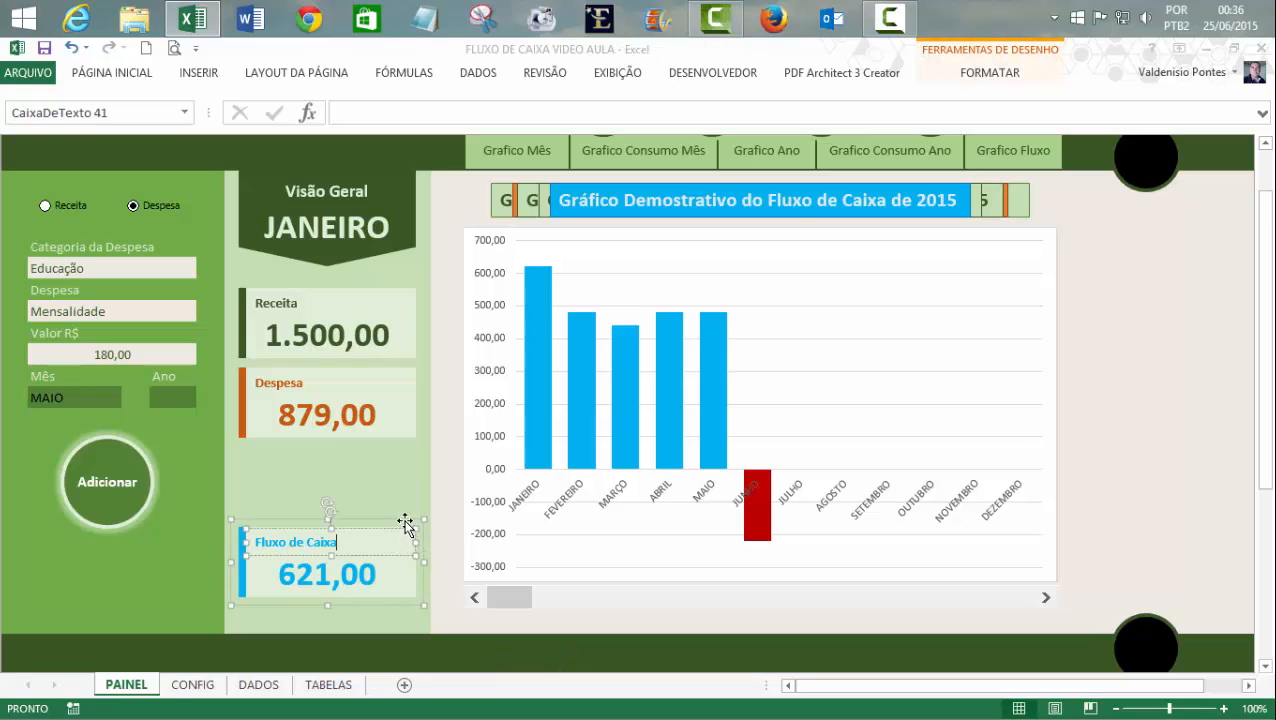
pyautogui.click(405, 520)
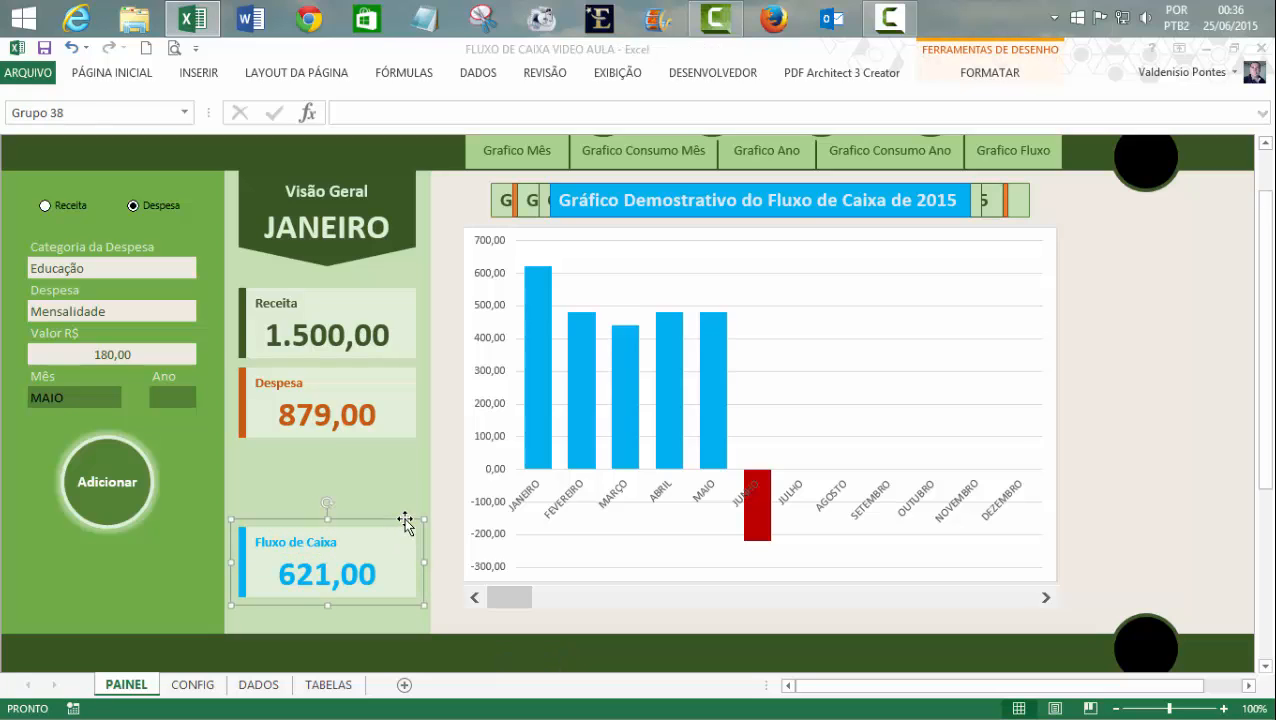
pyautogui.moveTo(405, 510); pyautogui.dragTo(410, 439)
pyautogui.click(1138, 466)
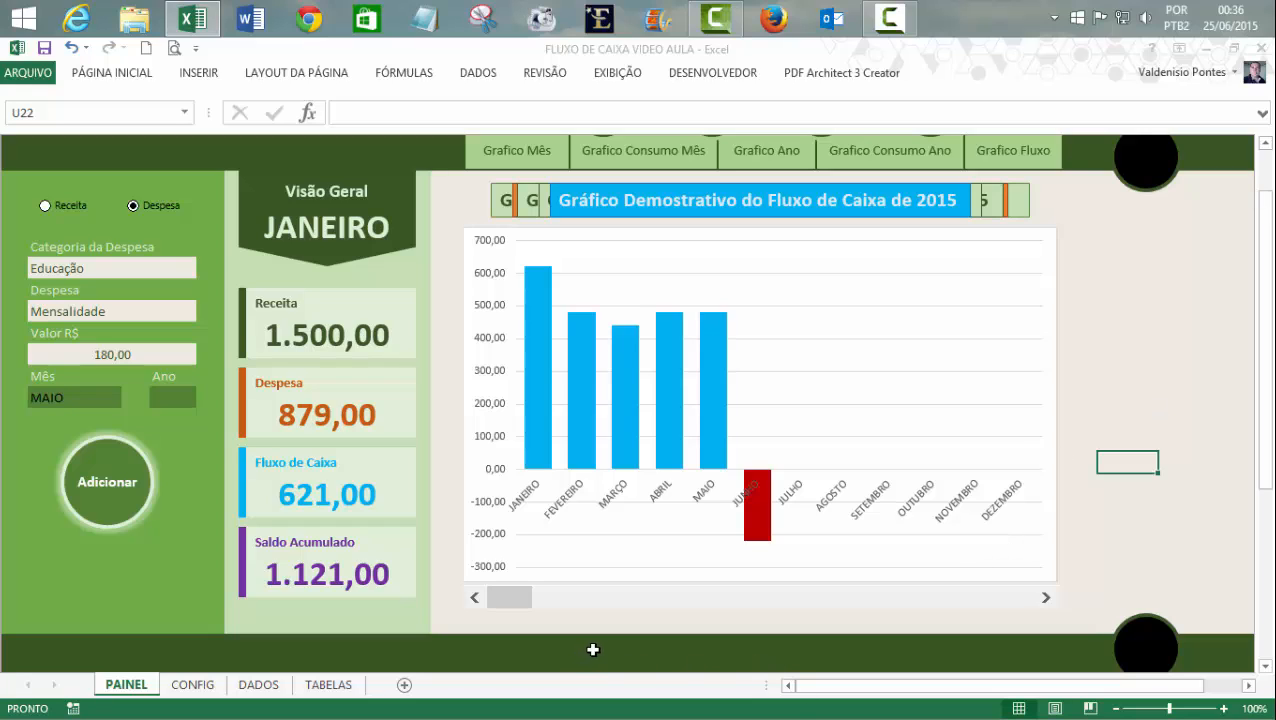
# - Add the SALDO ACUMULADO row C48:N48 from TABELAS to the cash flow chart's data range as a second series
pyautogui.click(1055, 340)
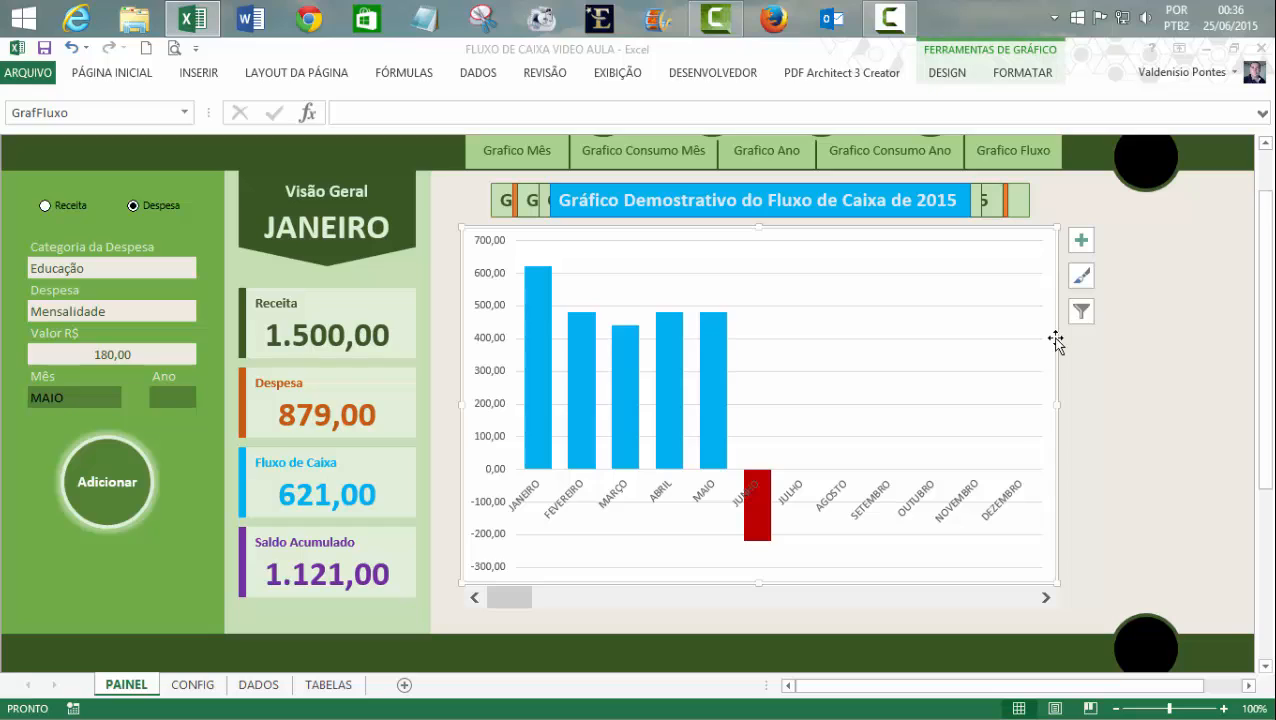
pyautogui.rightClick(1055, 340)
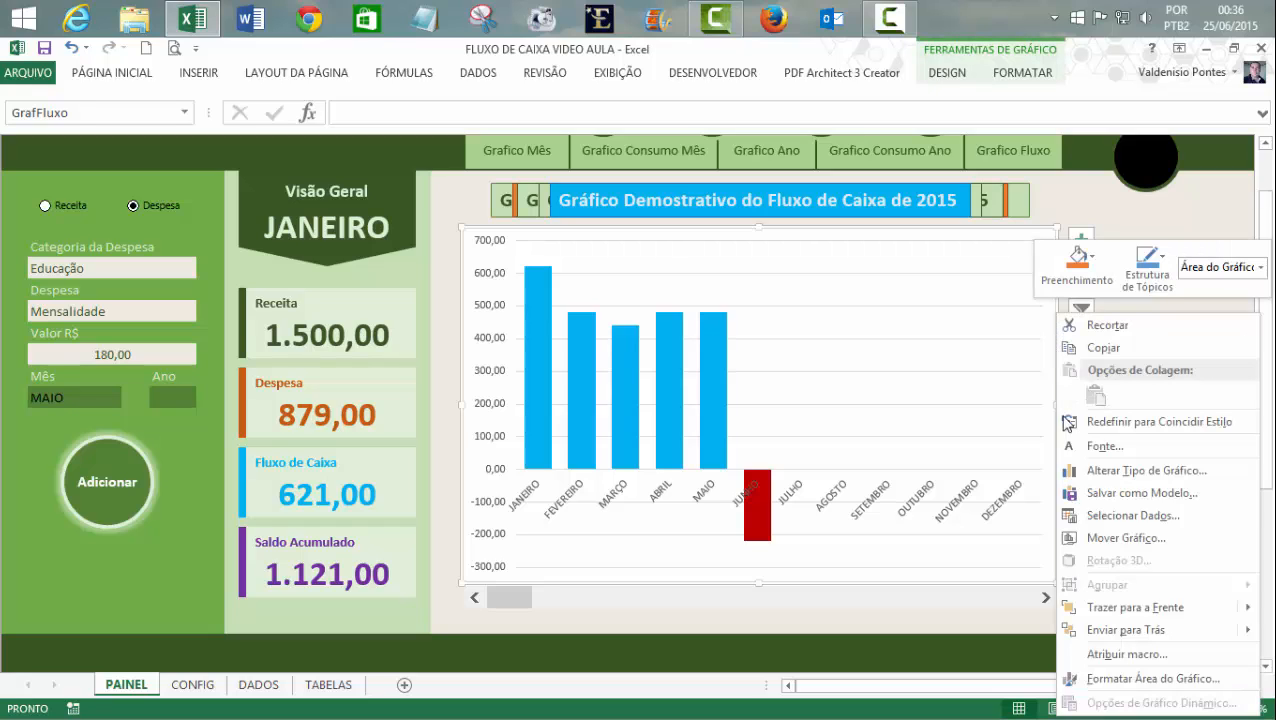
pyautogui.click(1119, 515)
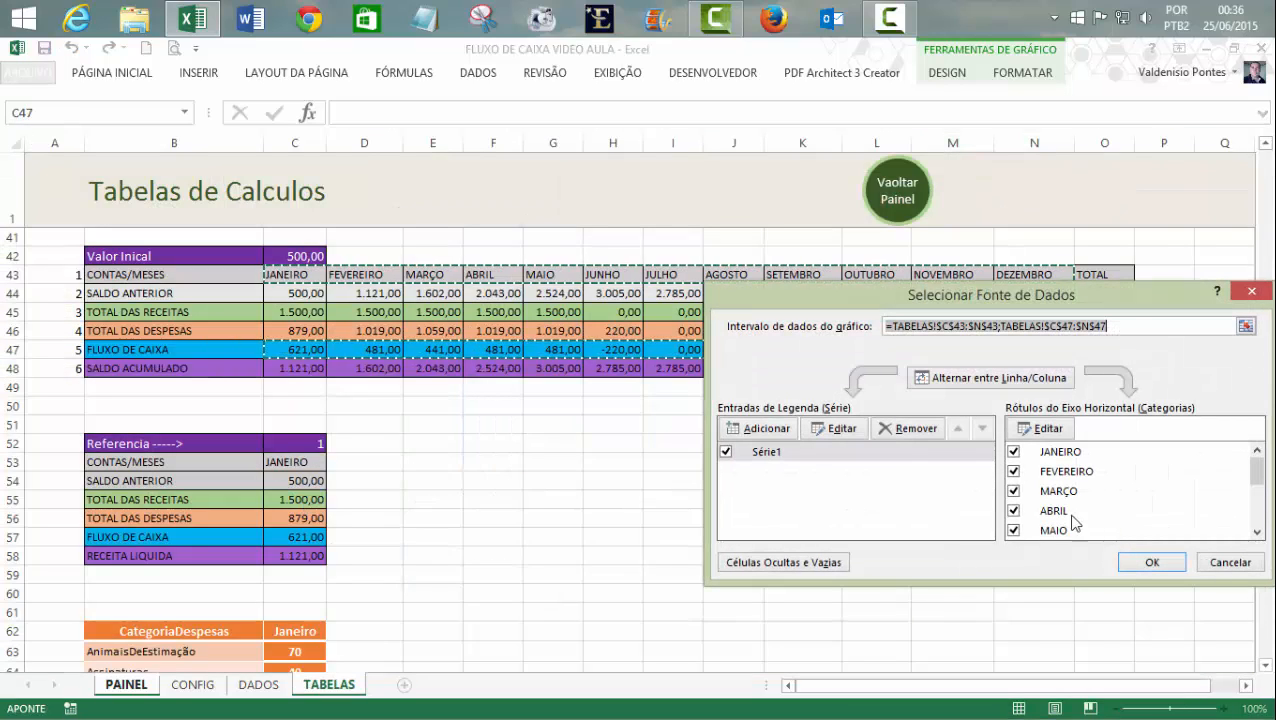
pyautogui.moveTo(1053, 303); pyautogui.dragTo(895, 523)
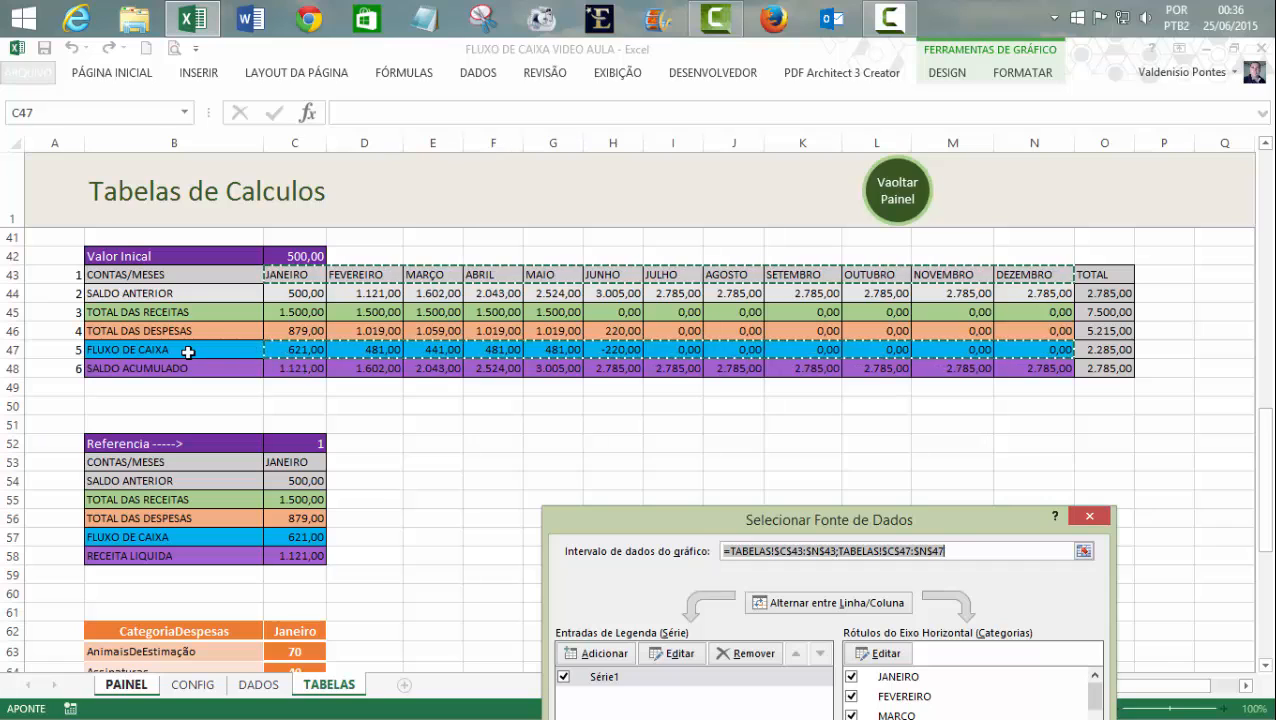
pyautogui.keyDown('ctrl'); pyautogui.click(294, 368); pyautogui.keyUp('ctrl')
pyautogui.moveTo(342, 368); pyautogui.dragTo(1020, 368)
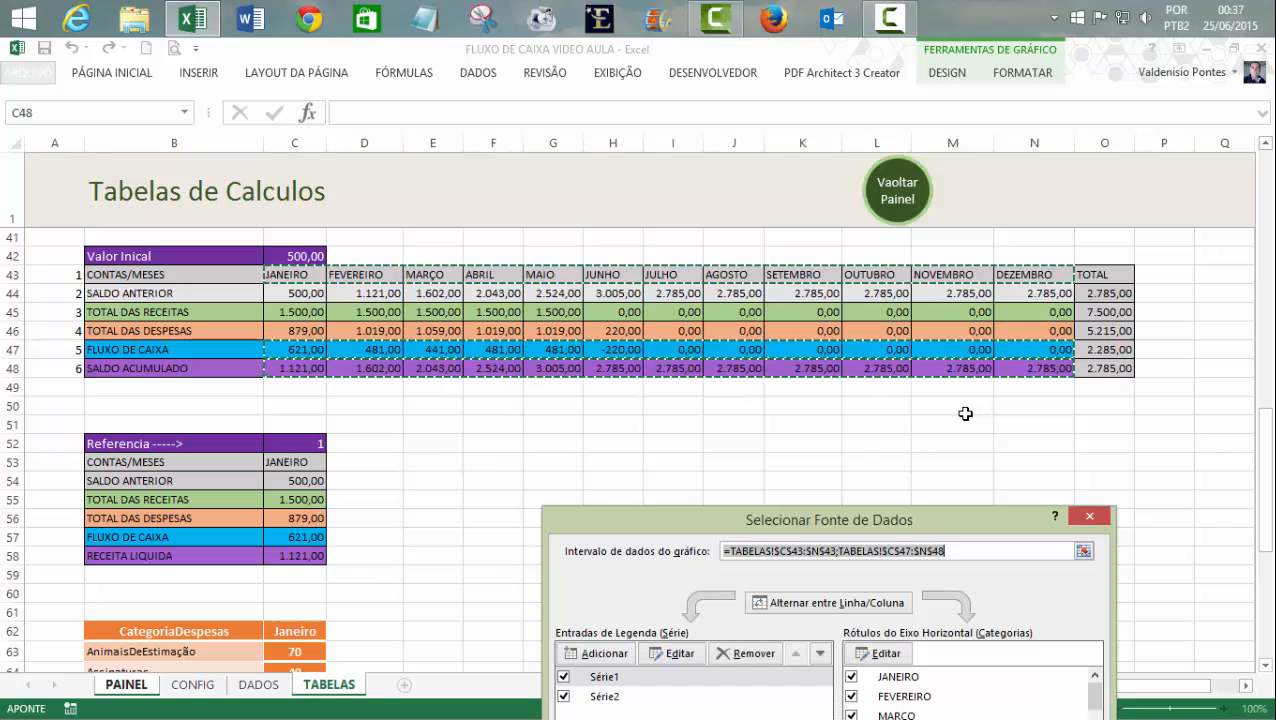
pyautogui.moveTo(935, 465); pyautogui.dragTo(985, 268)
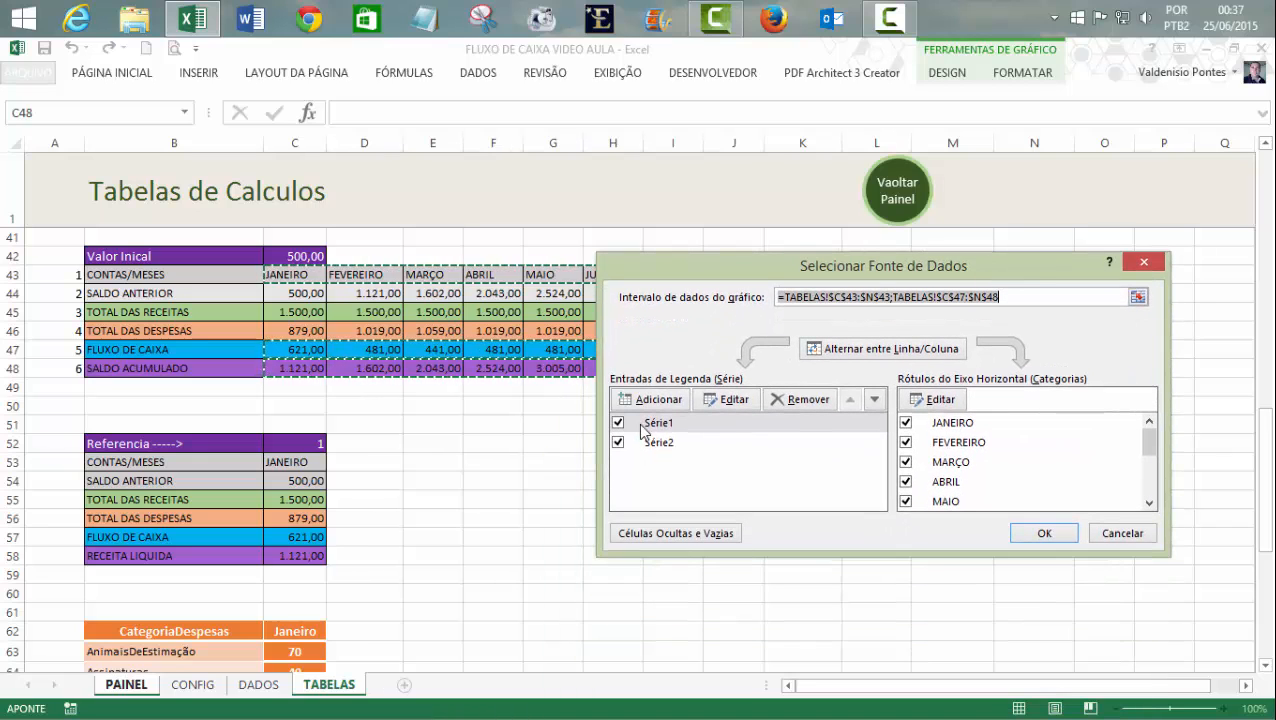
pyautogui.click(1042, 533)
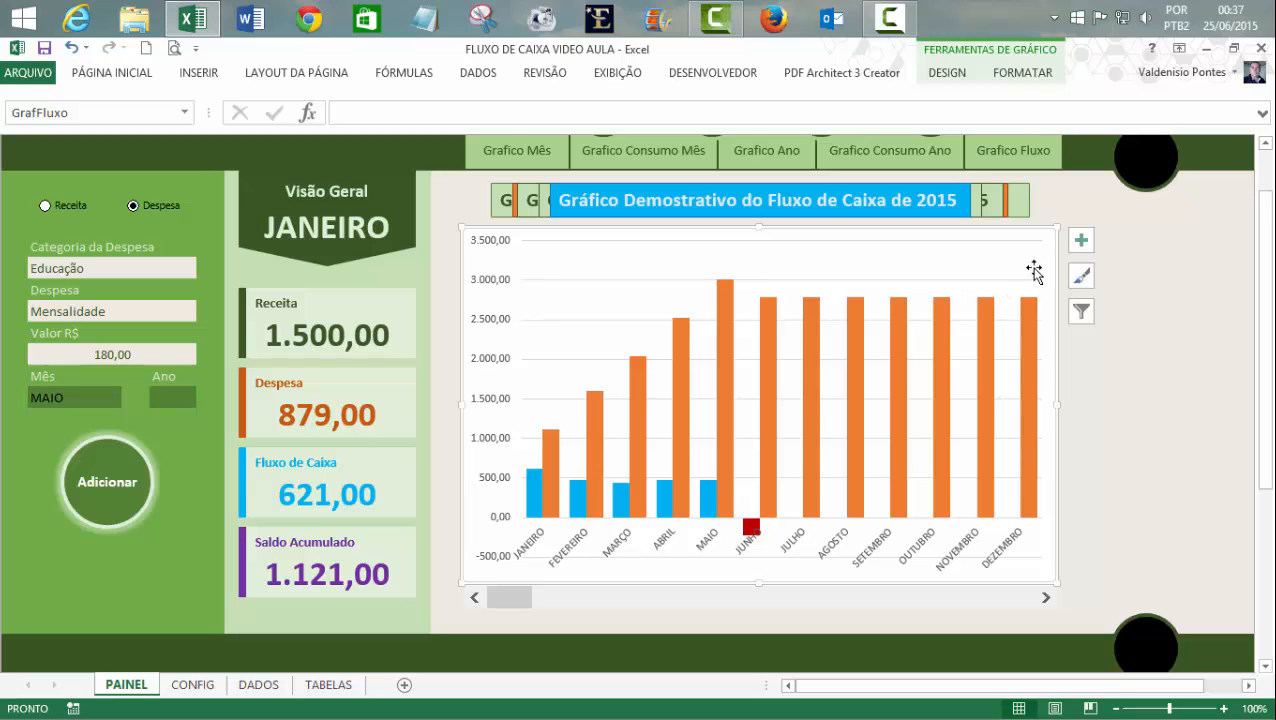
# - Change the cash flow chart's type to Linha Empilhada com Marcadores
pyautogui.click(947, 74)
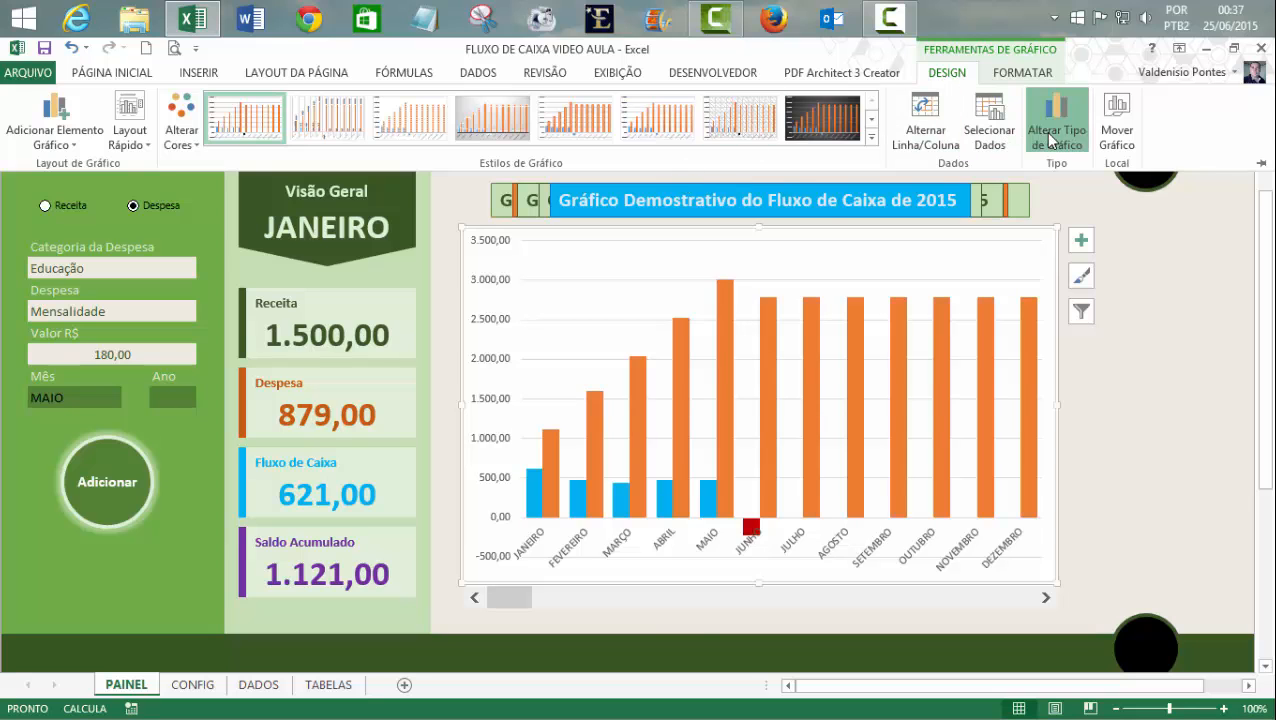
pyautogui.click(1045, 132)
pyautogui.moveTo(265, 316)
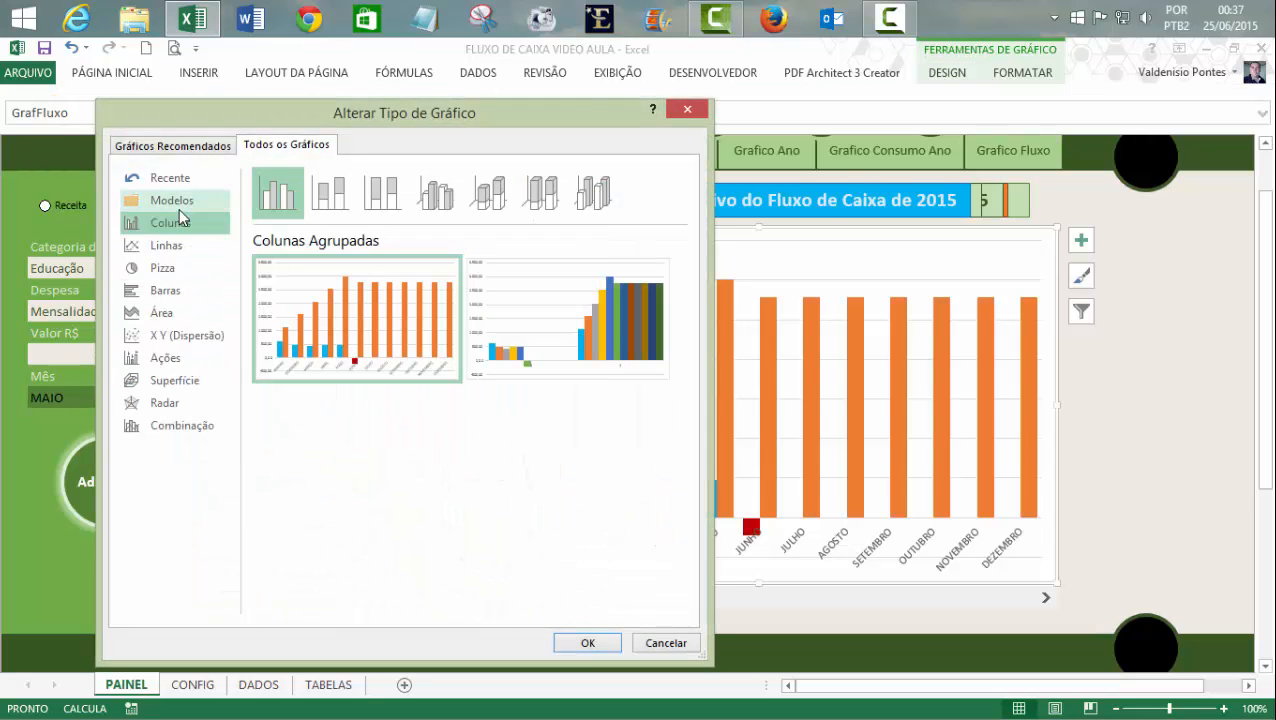
pyautogui.click(130, 246)
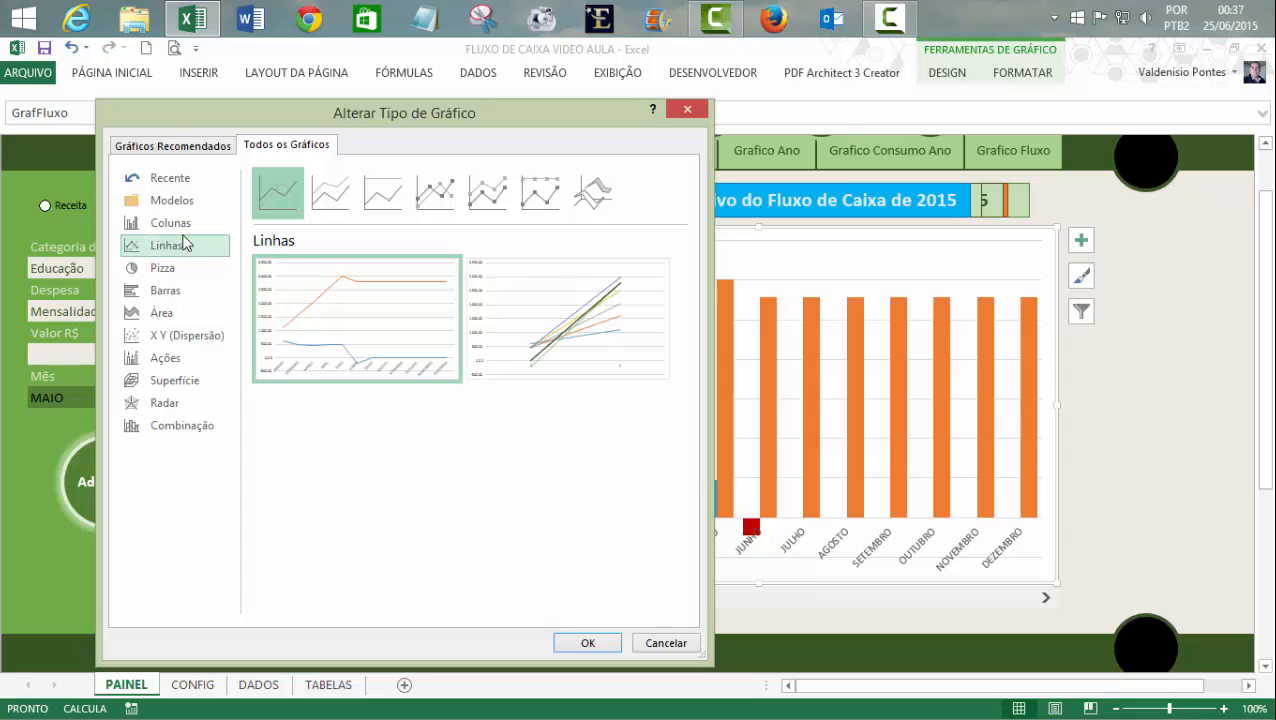
pyautogui.click(435, 193)
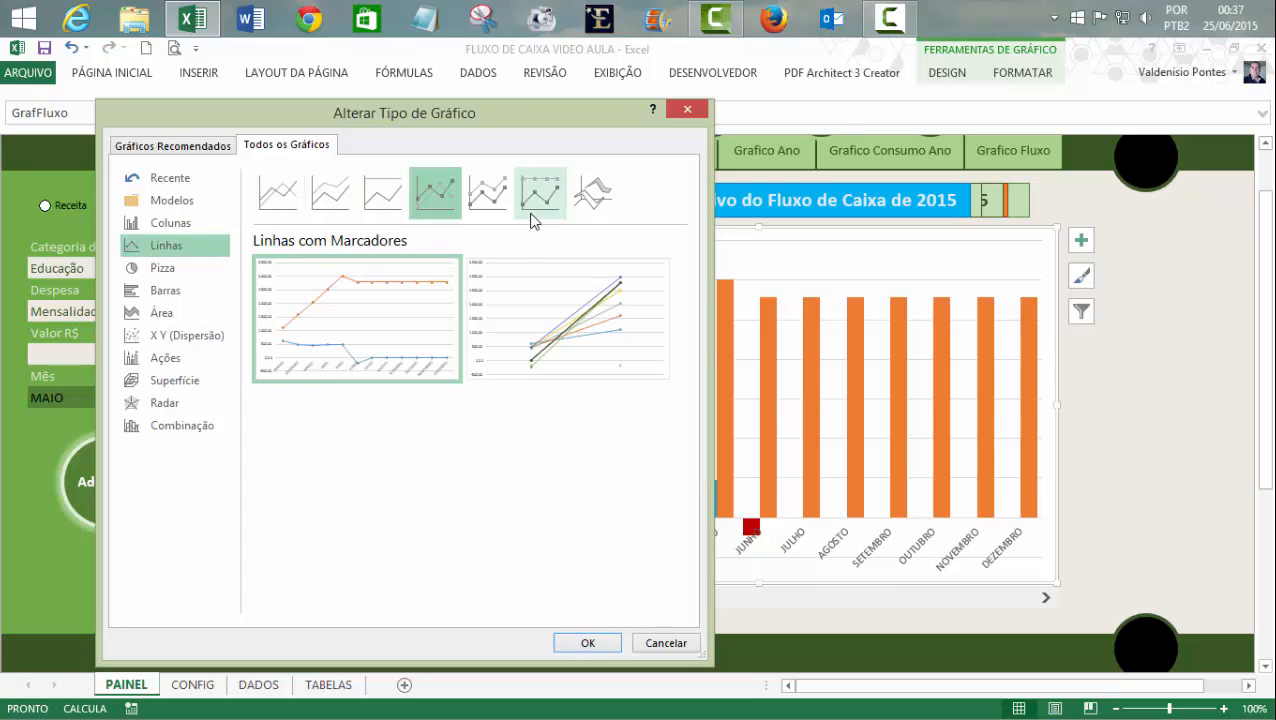
pyautogui.click(489, 196)
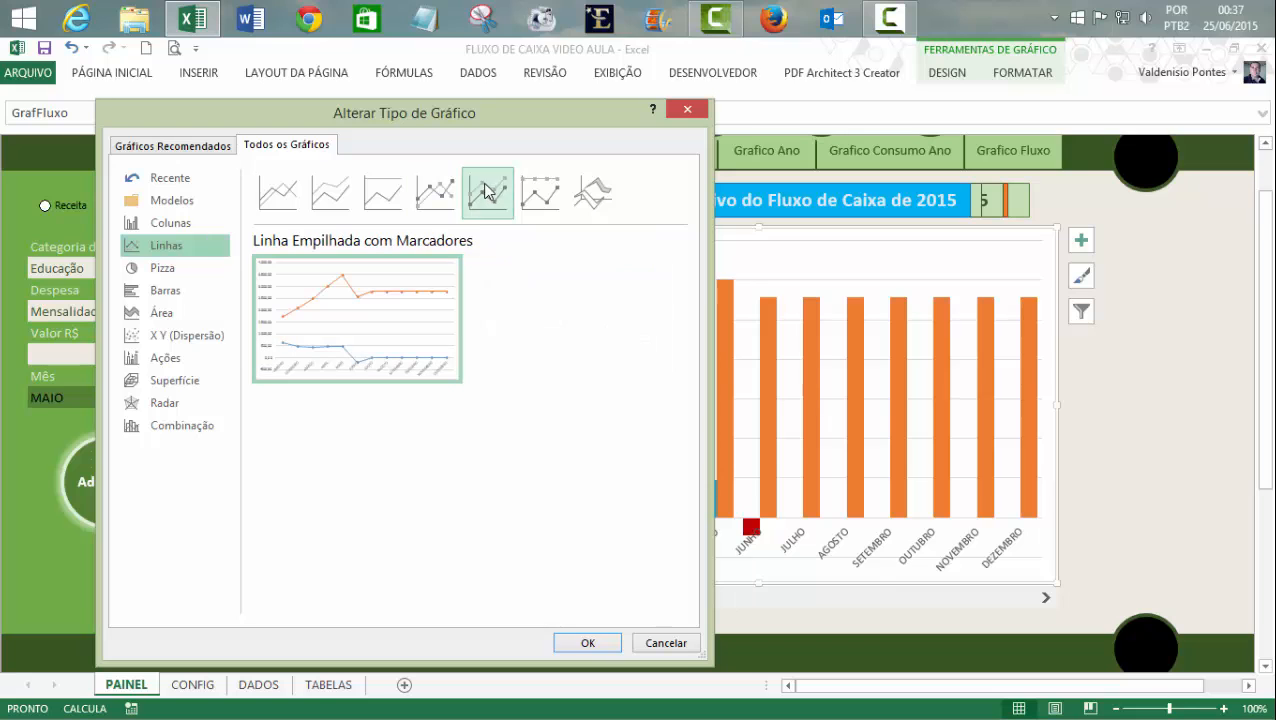
pyautogui.click(586, 642)
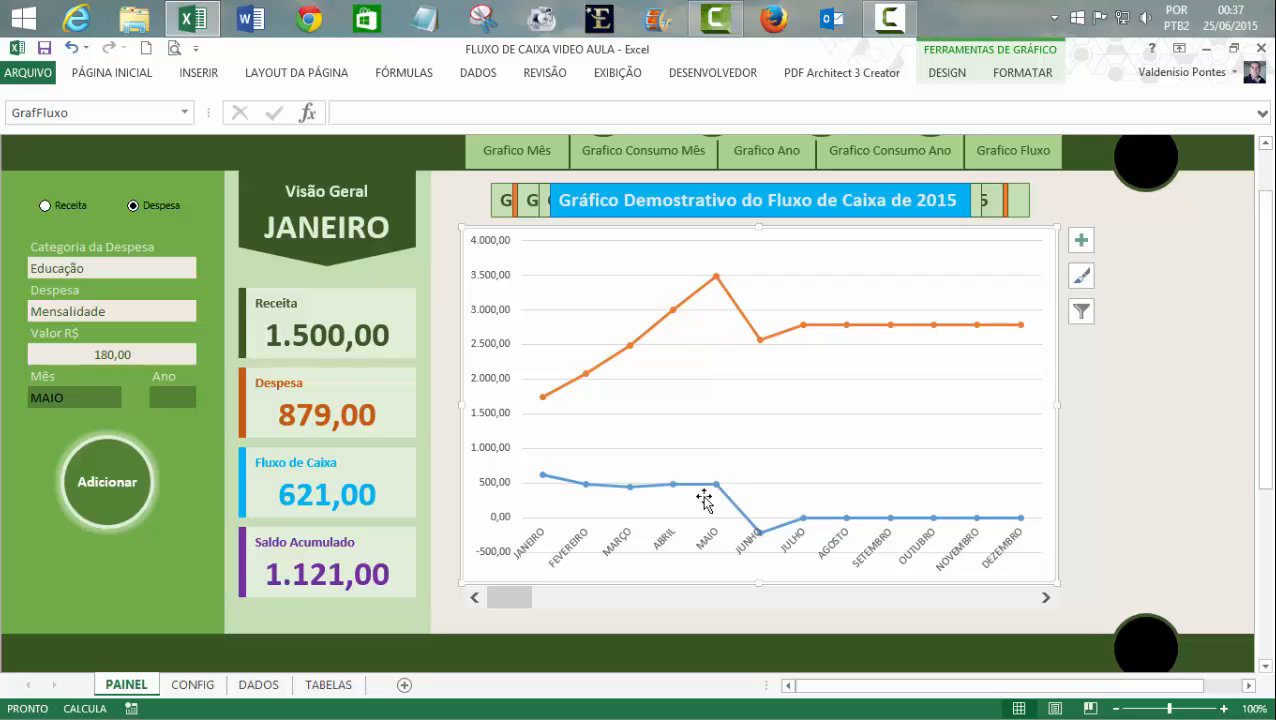
# - Format the Saldo Acumulado line in the chart with white-filled markers and the standard purple outline
pyautogui.click(651, 335)
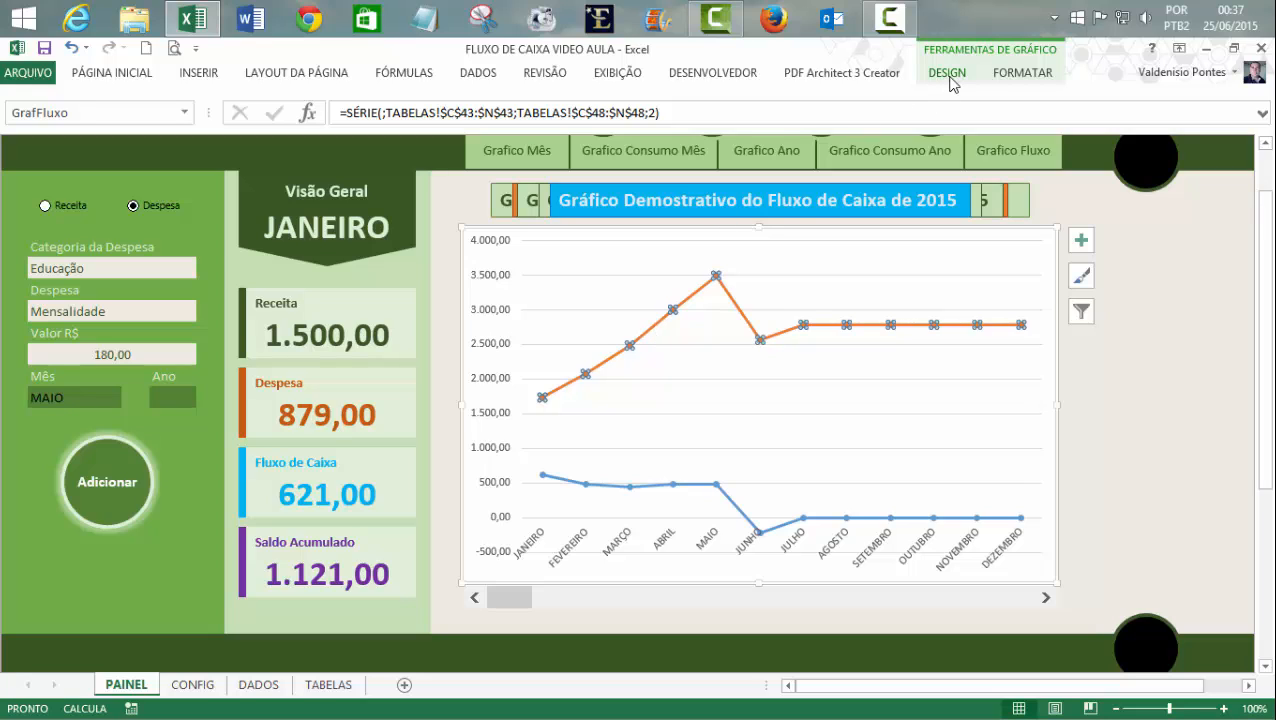
pyautogui.click(990, 73)
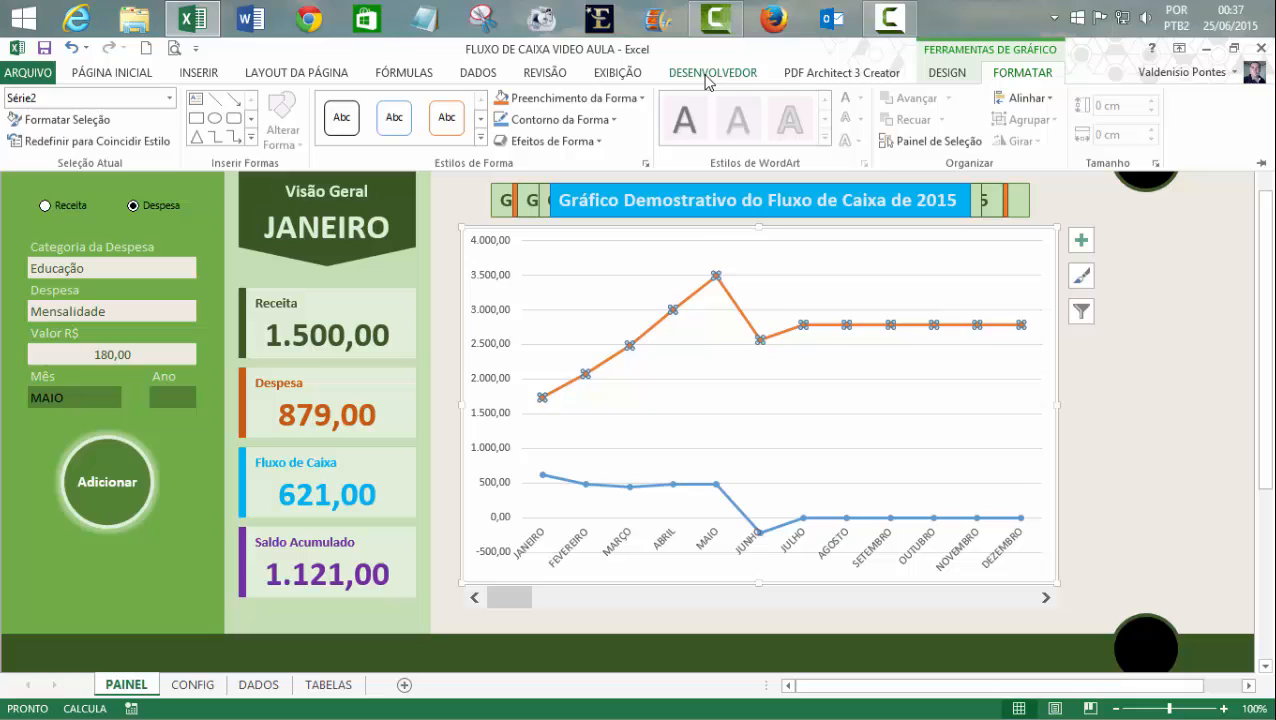
pyautogui.click(575, 98)
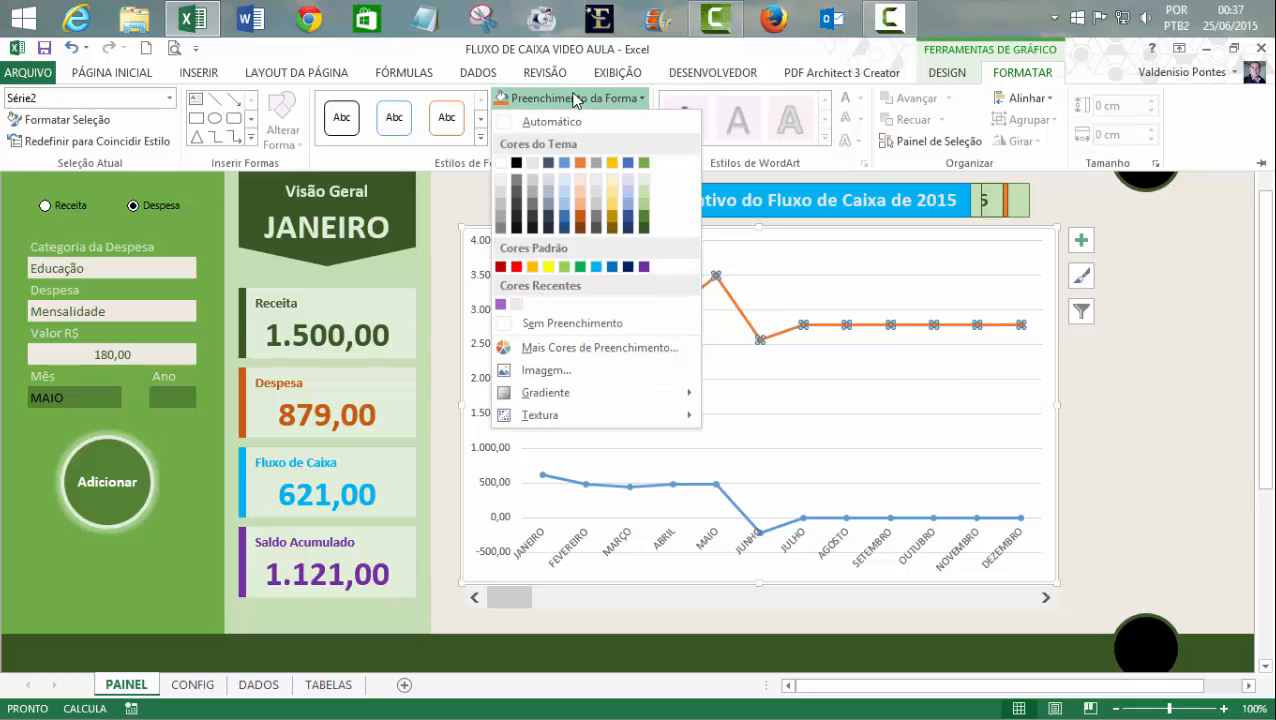
pyautogui.click(499, 163)
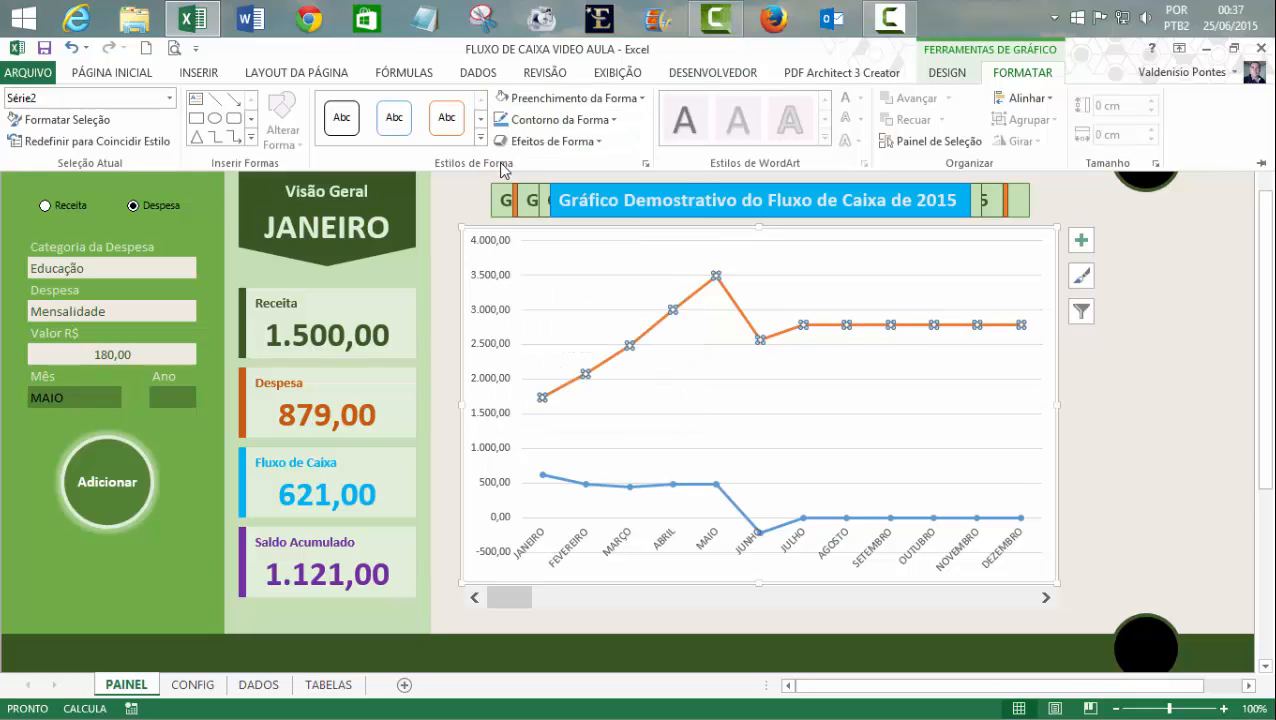
pyautogui.click(545, 119)
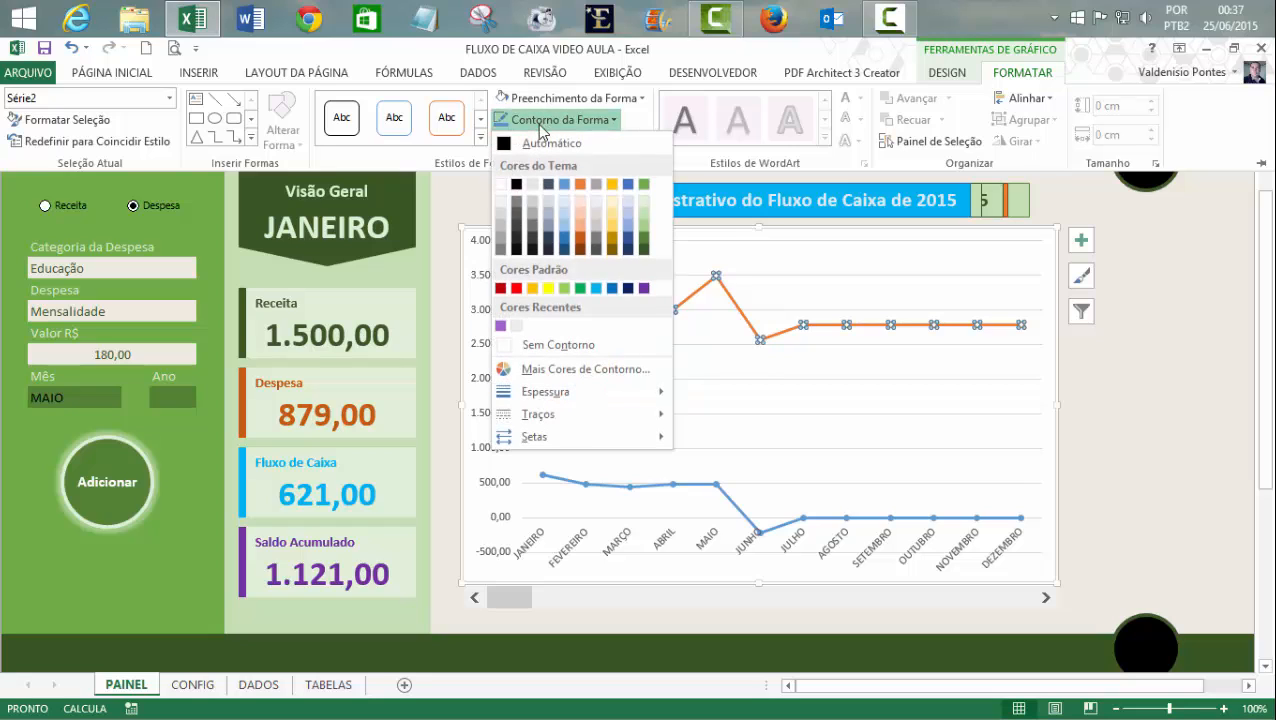
pyautogui.click(644, 289)
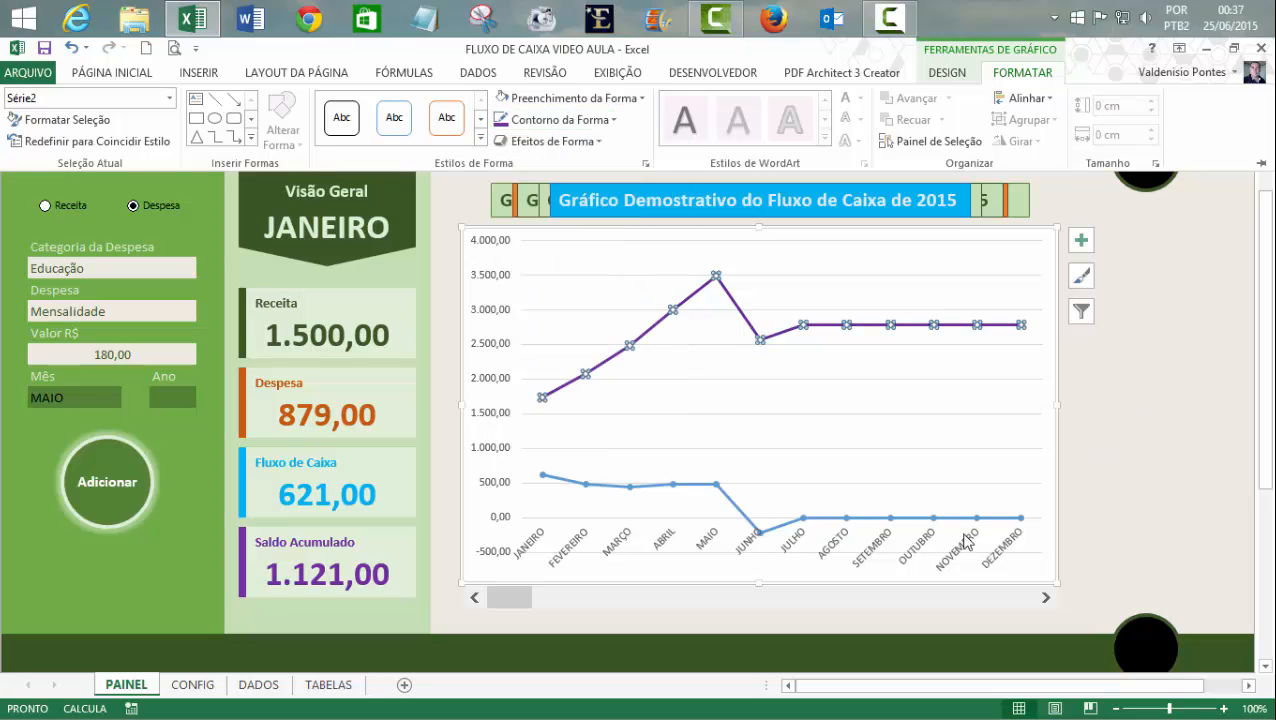
# - Format the Fluxo de Caixa line in the chart with white-filled markers and the standard light blue outline
pyautogui.click(907, 526)
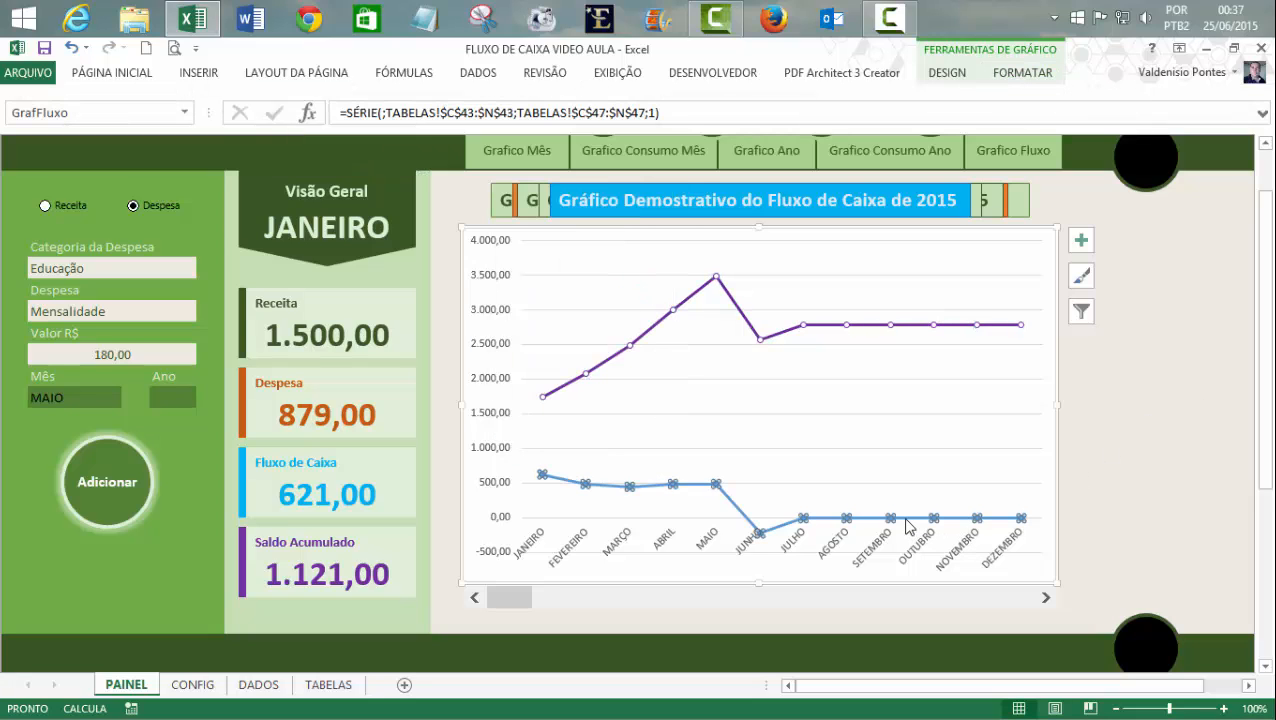
pyautogui.click(1045, 75)
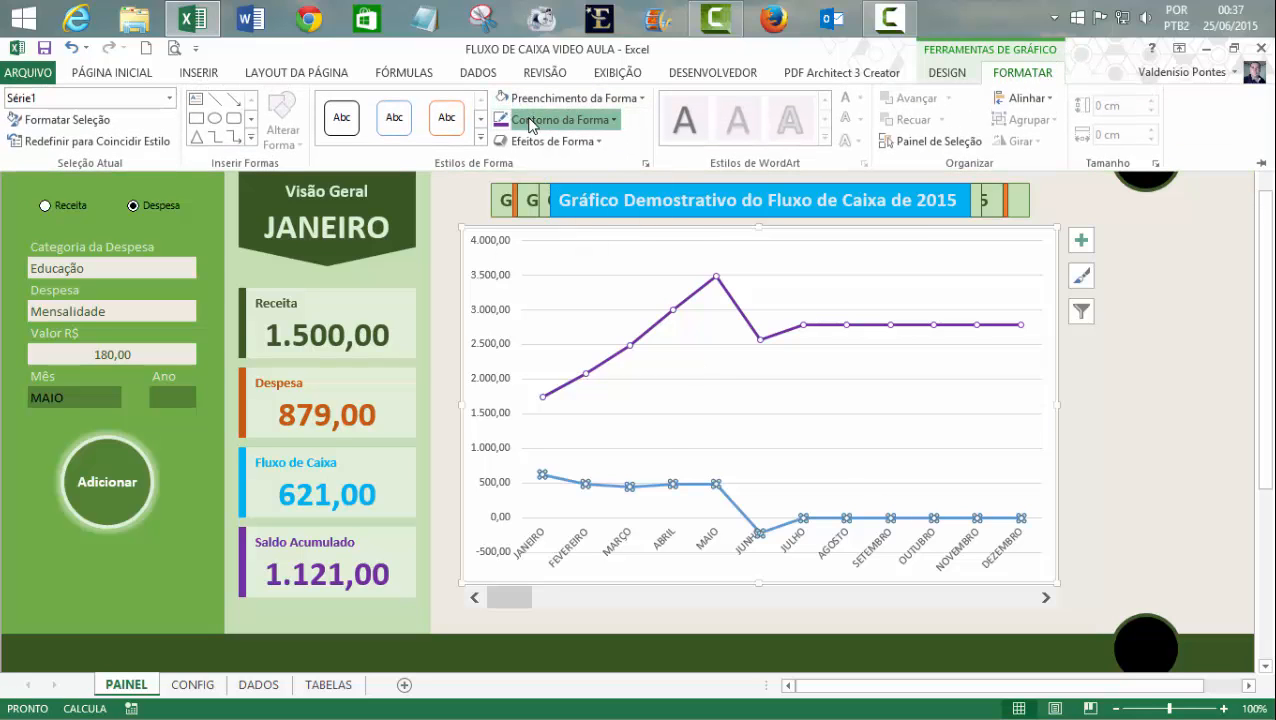
pyautogui.click(560, 119)
pyautogui.click(600, 293)
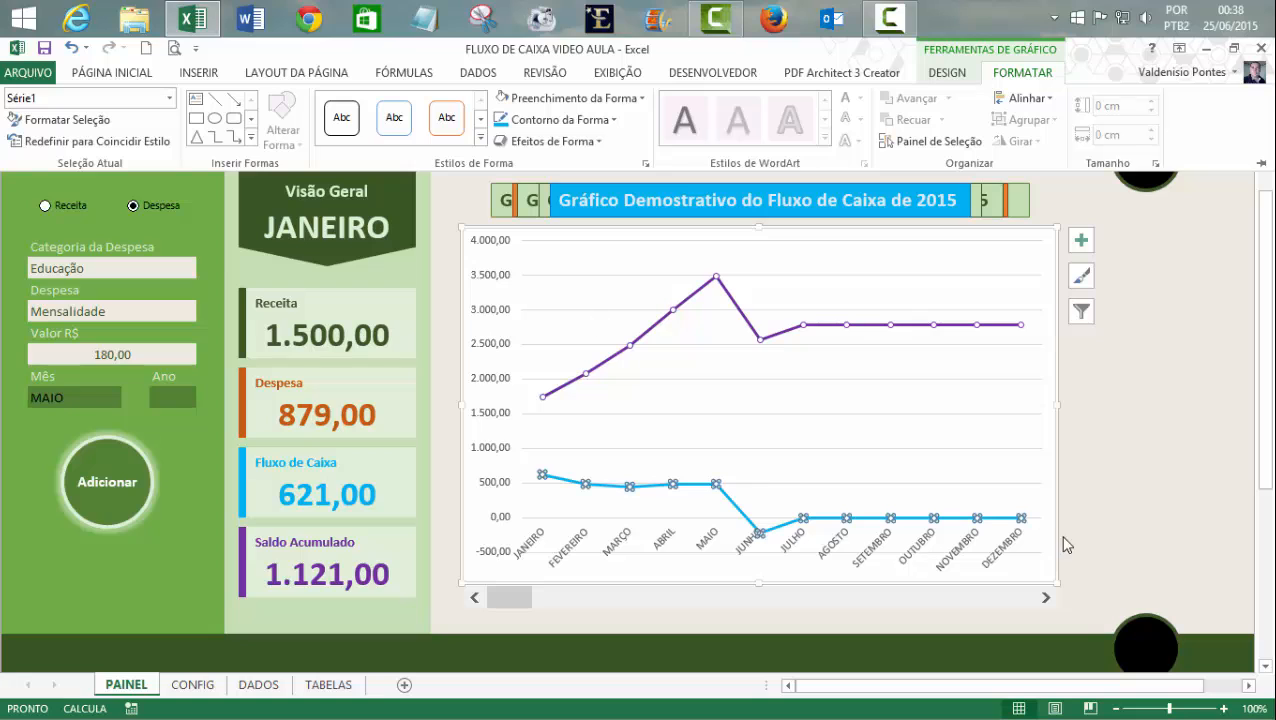
pyautogui.click(1109, 484)
pyautogui.click(1140, 528)
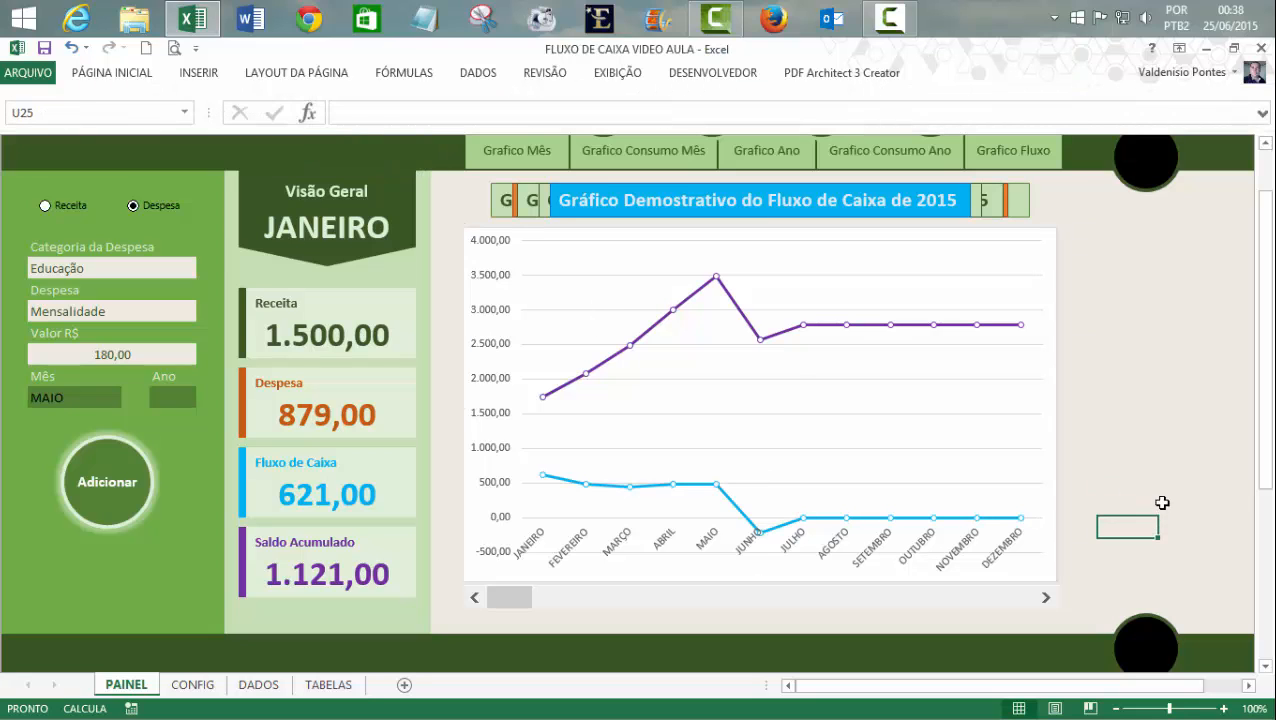
# - Add data labels to the chart's purple Saldo Acumulado line
pyautogui.click(746, 320)
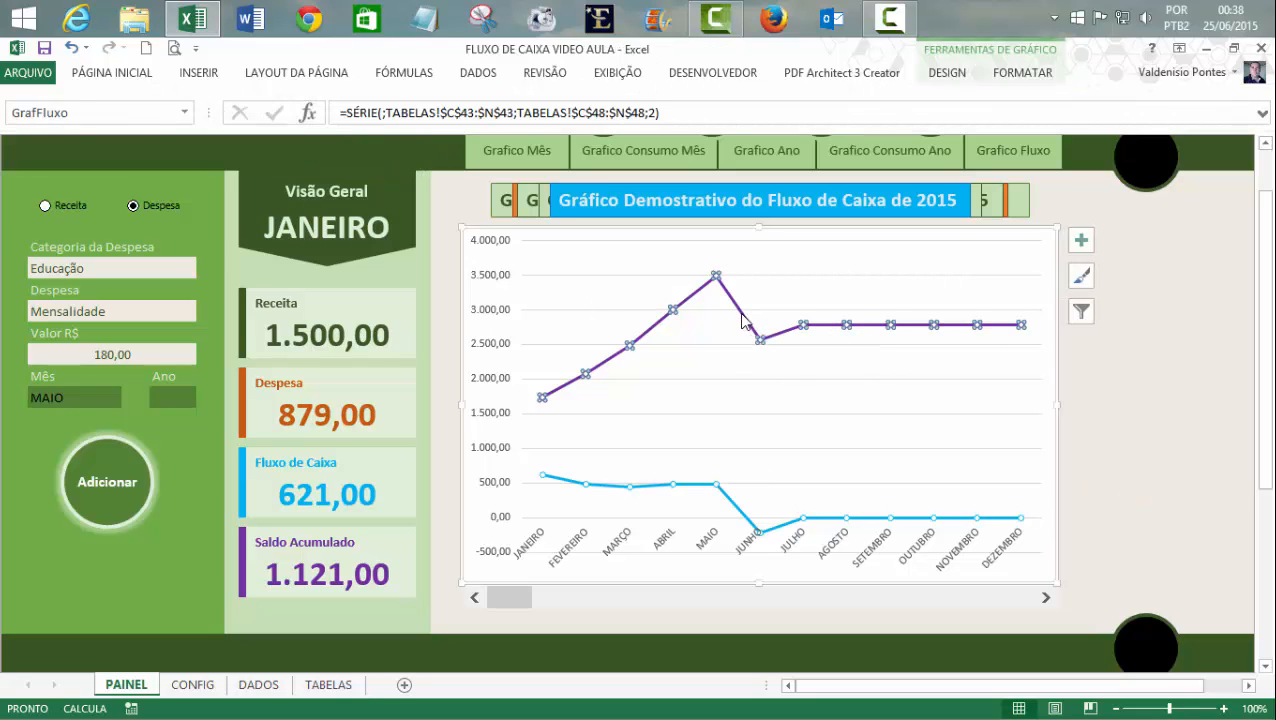
pyautogui.rightClick(744, 316)
pyautogui.moveTo(857, 447)
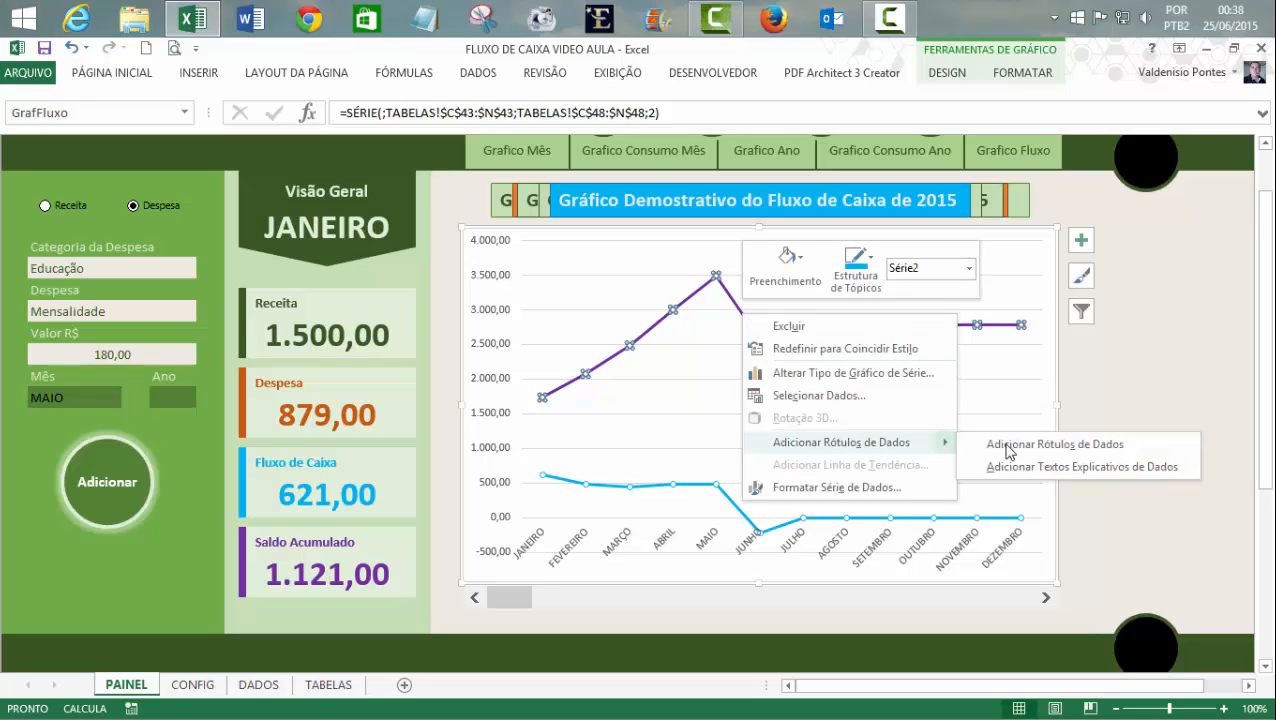
pyautogui.click(1024, 447)
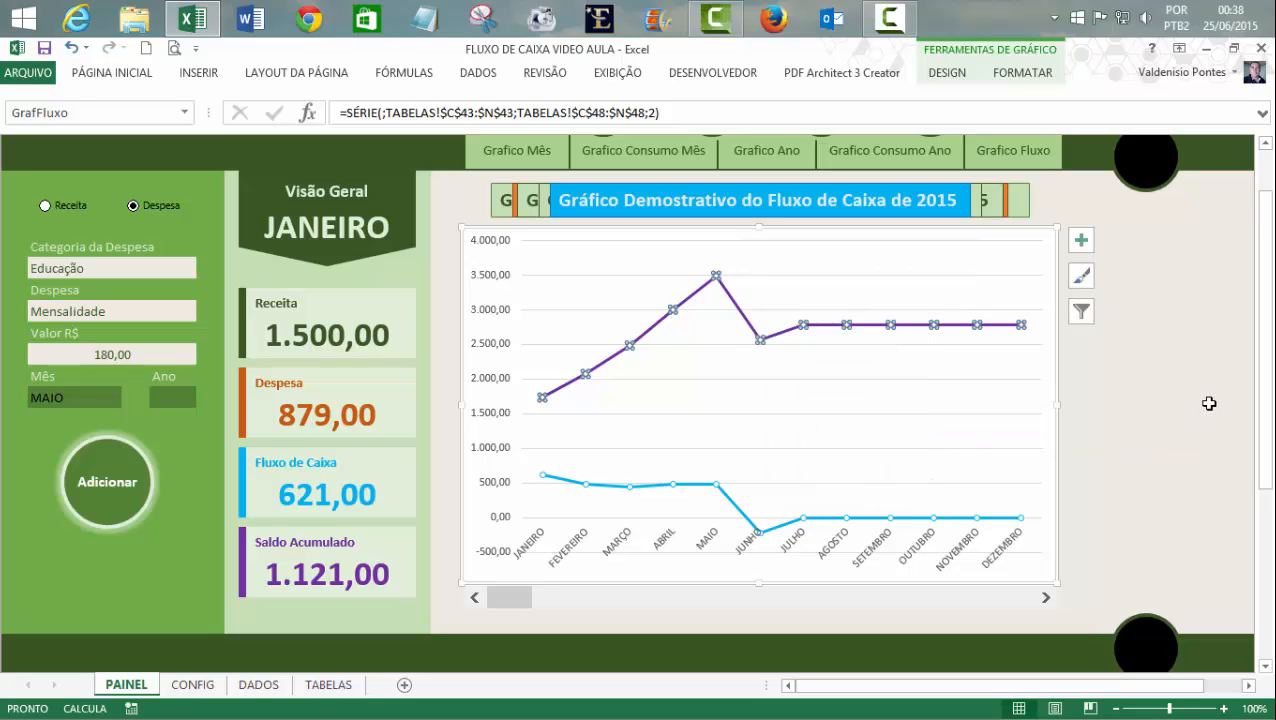
pyautogui.click(1146, 418)
# - Set the label position of the Saldo Acumulado line's data labels to Acima
pyautogui.click(744, 280)
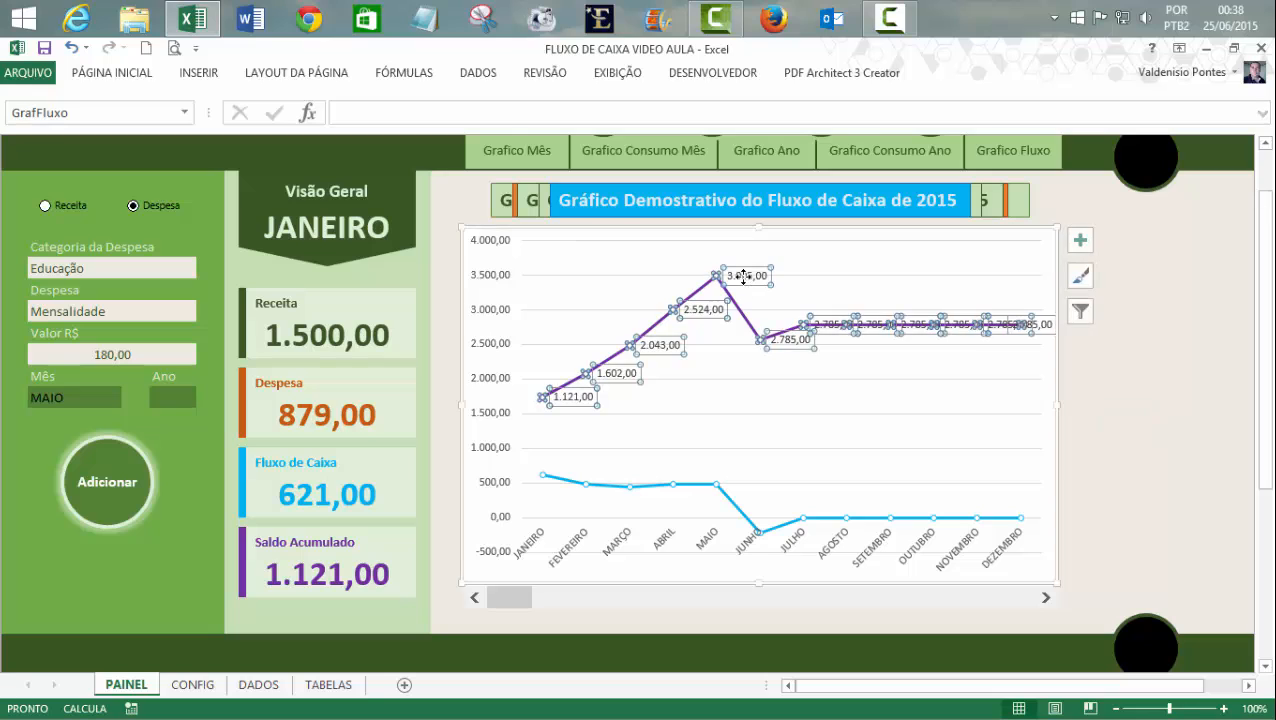
pyautogui.rightClick(744, 282)
pyautogui.click(812, 475)
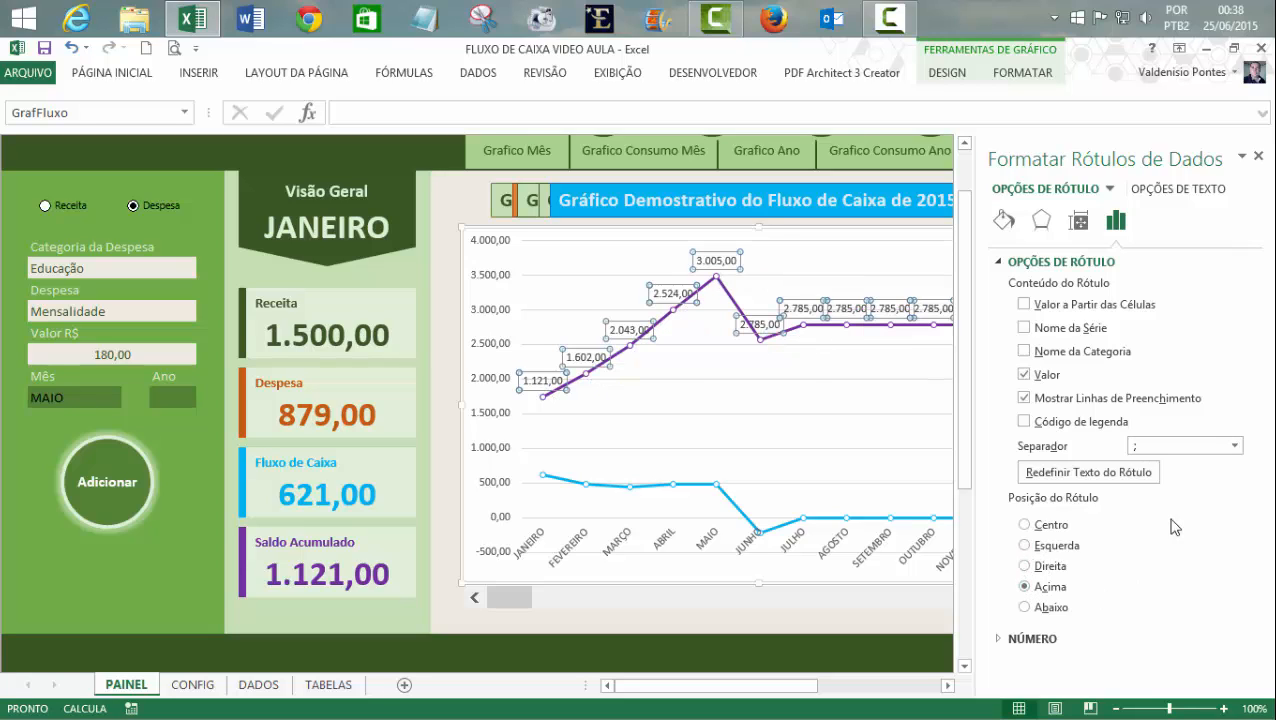
# - Set the number category of the Saldo Acumulado line's data labels to Número, with 2 decimal places and a thousands separator
pyautogui.click(1025, 640)
pyautogui.scroll(-2, 1245, 650)
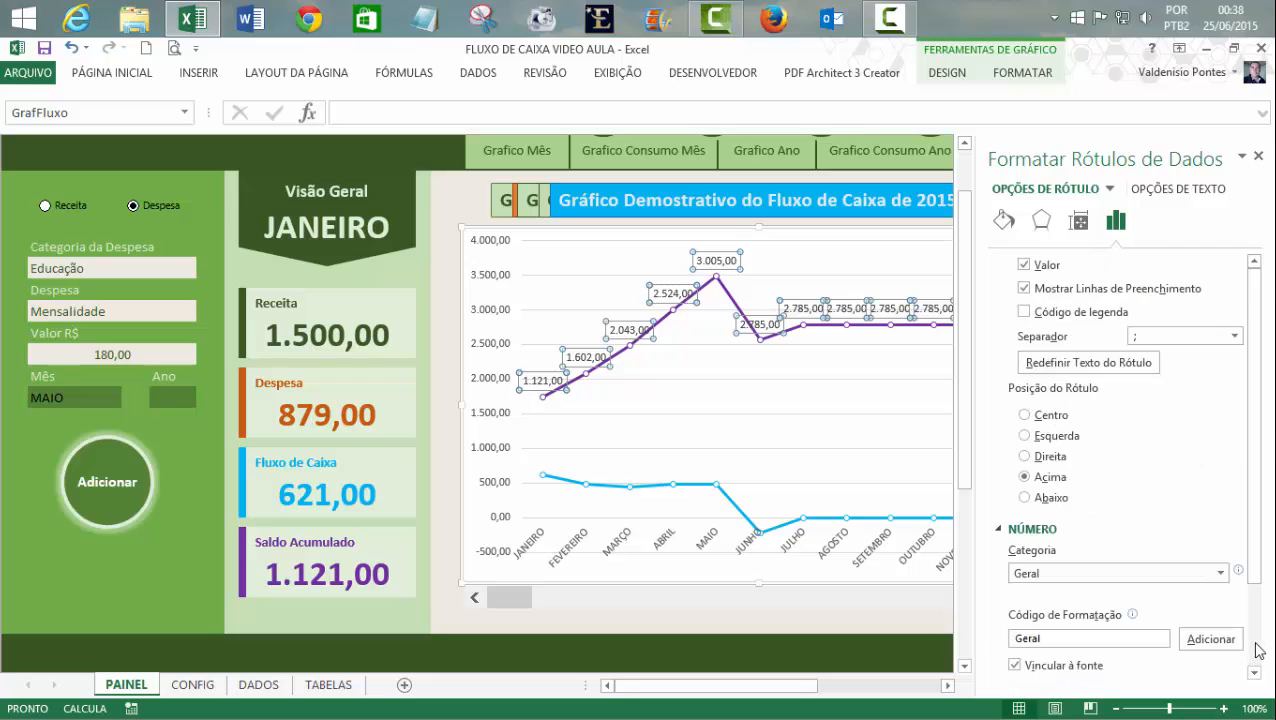
pyautogui.click(1221, 573)
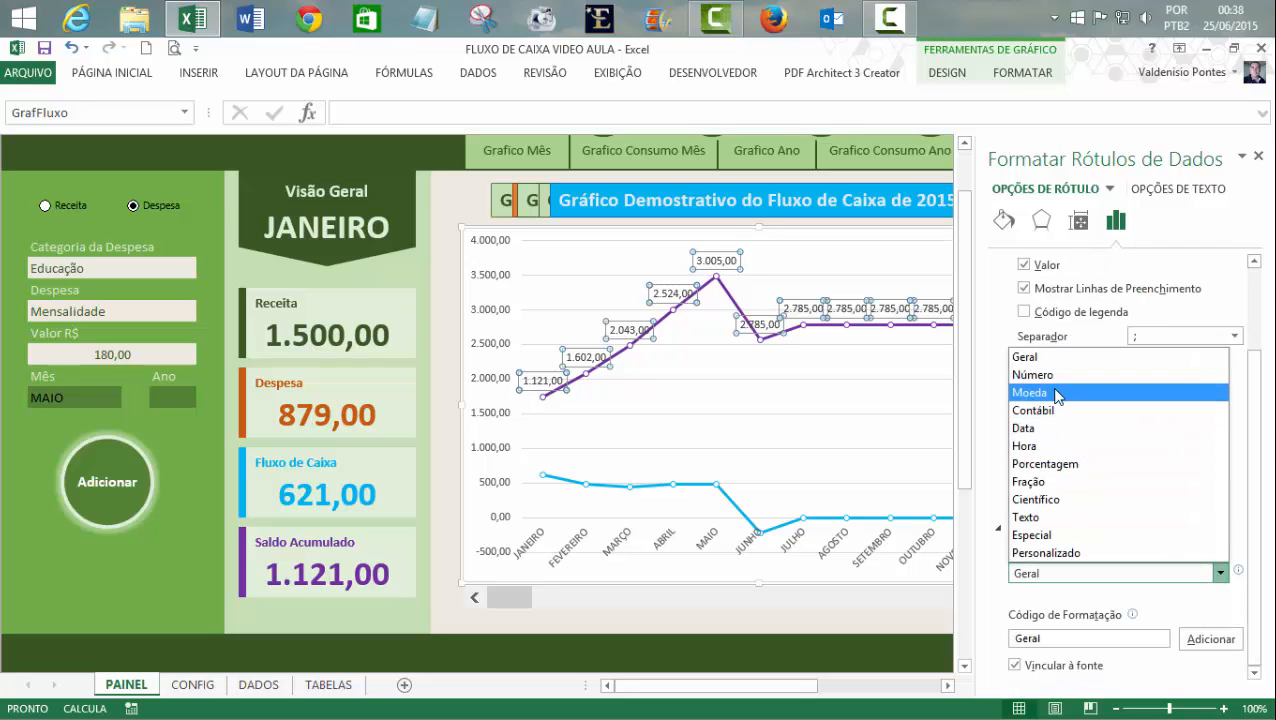
pyautogui.click(1057, 385)
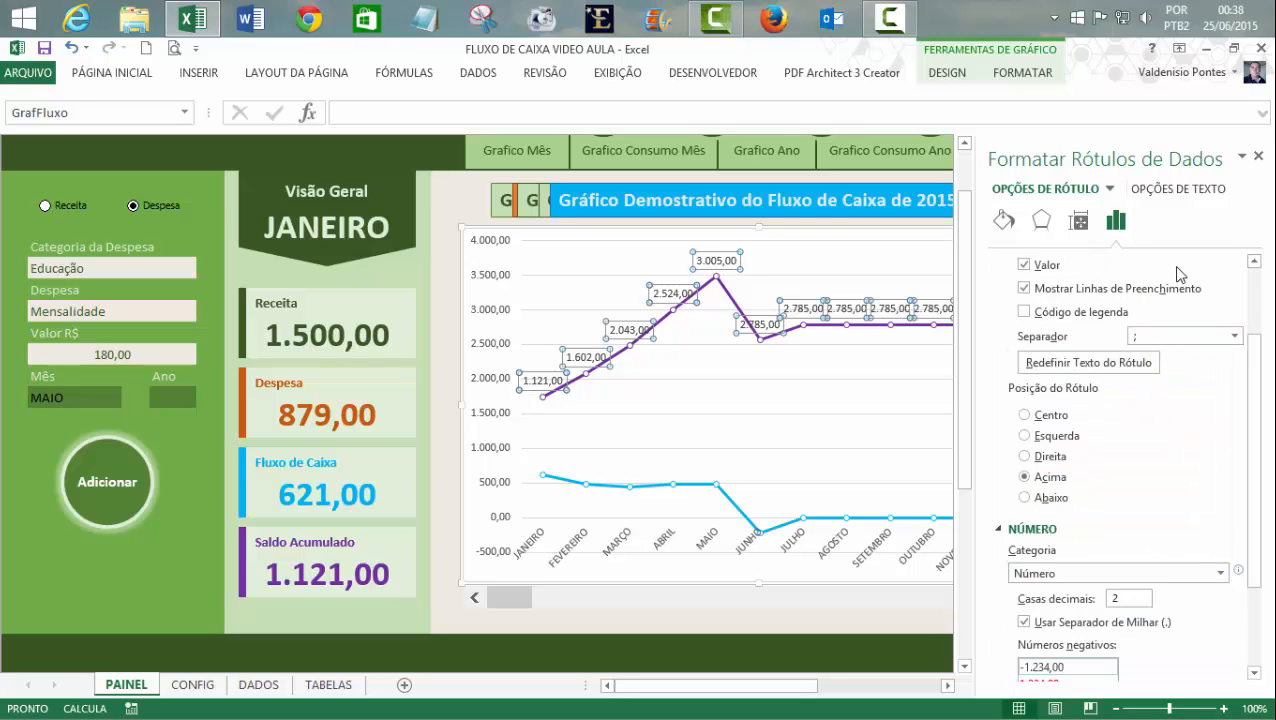
# - Color the text of the Saldo Acumulado line's data labels with the standard purple
pyautogui.click(1016, 226)
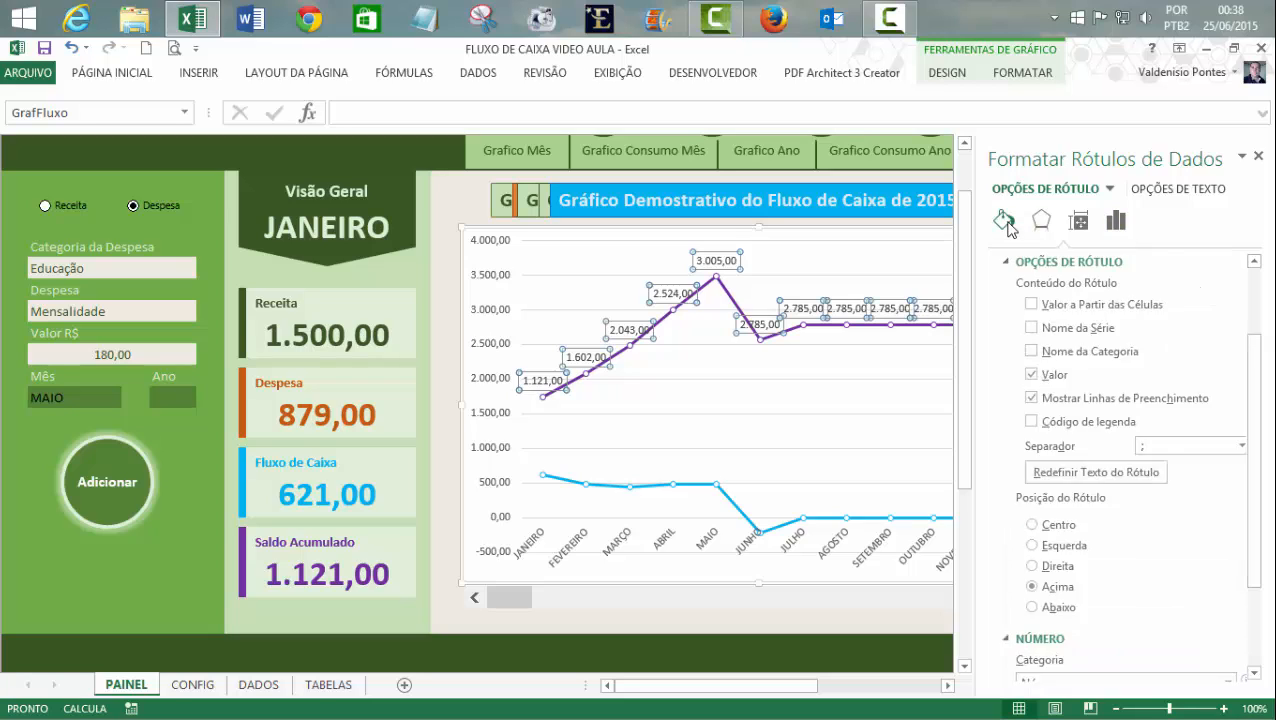
pyautogui.click(1180, 192)
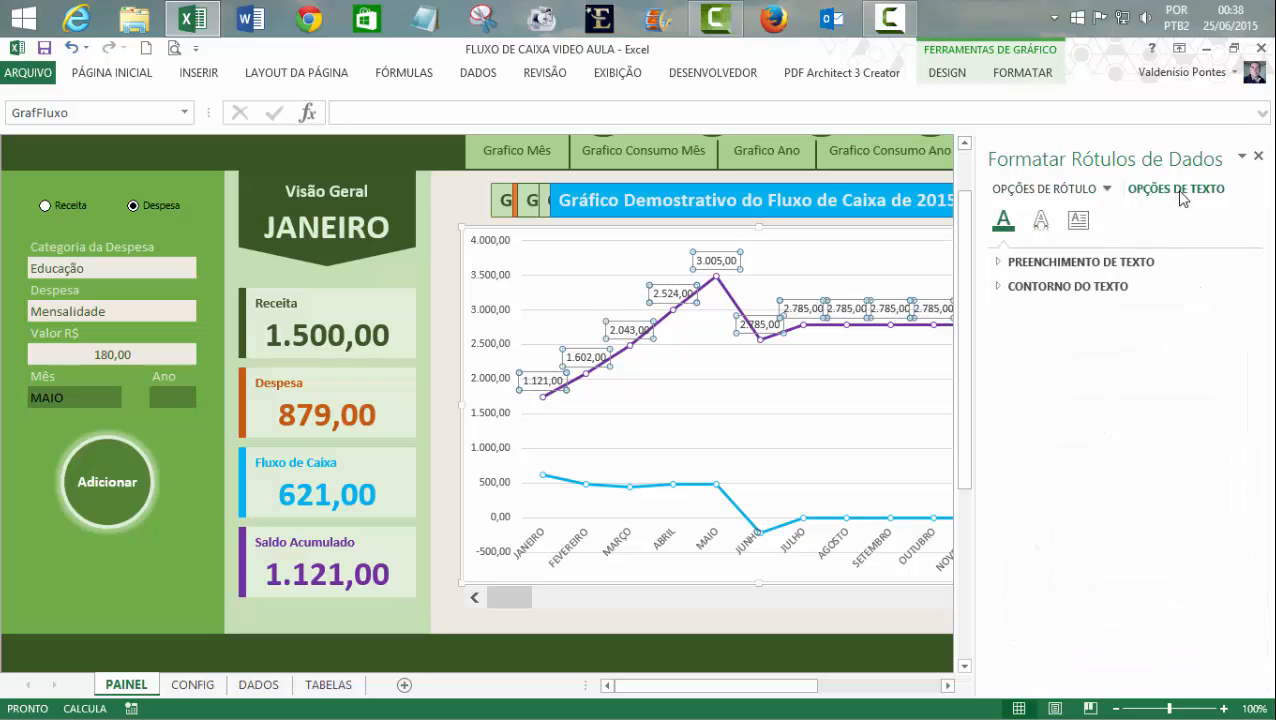
pyautogui.click(1002, 264)
pyautogui.click(1237, 405)
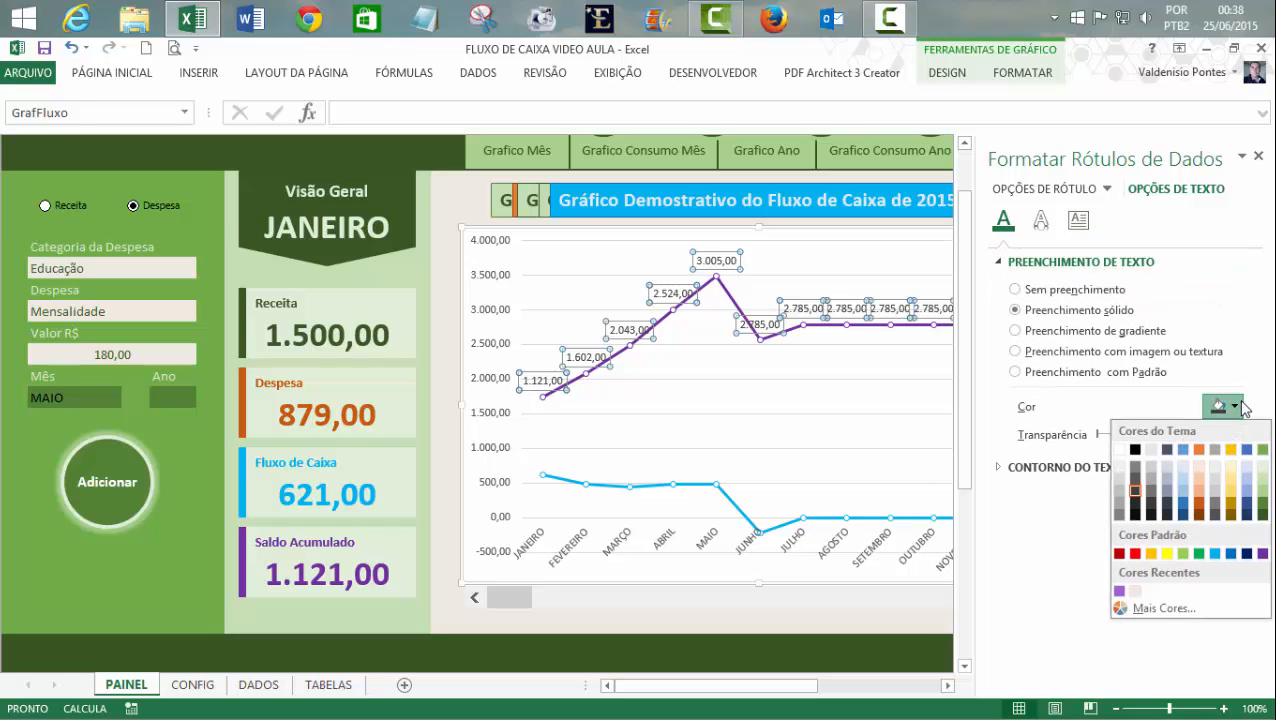
pyautogui.click(1262, 554)
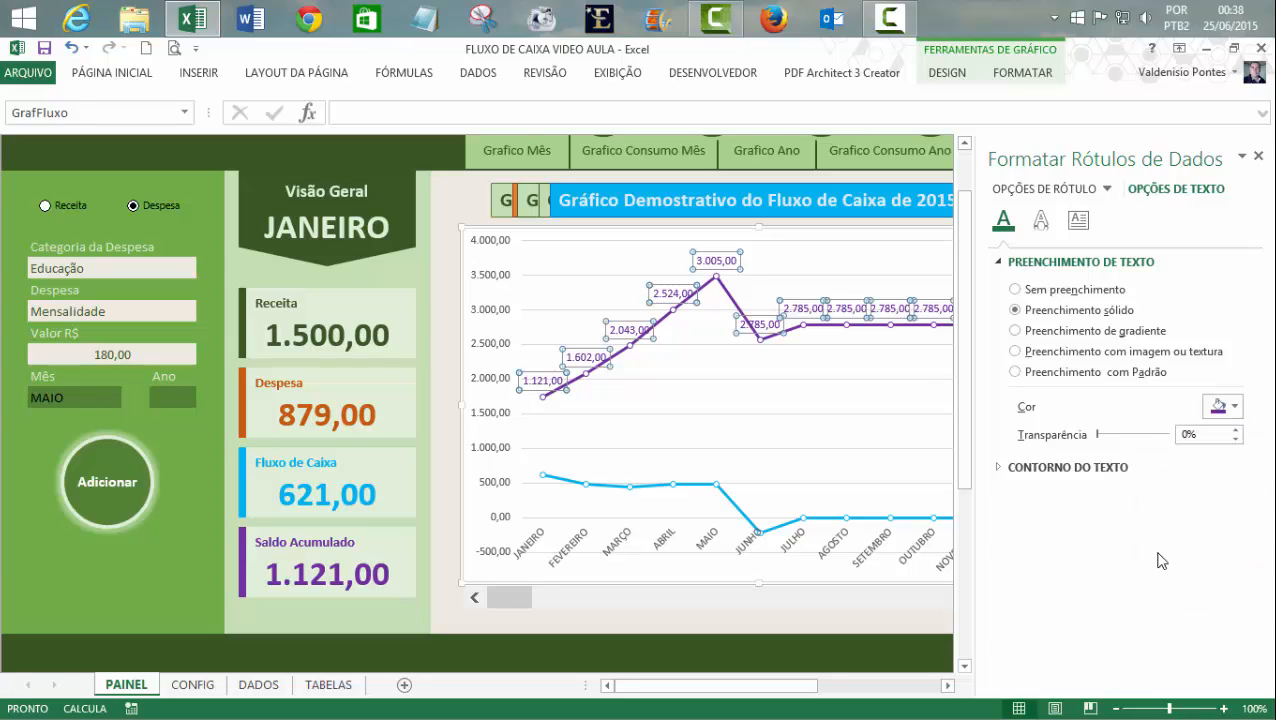
# - Add data labels to the chart's light blue Fluxo de Caixa line
pyautogui.click(600, 488)
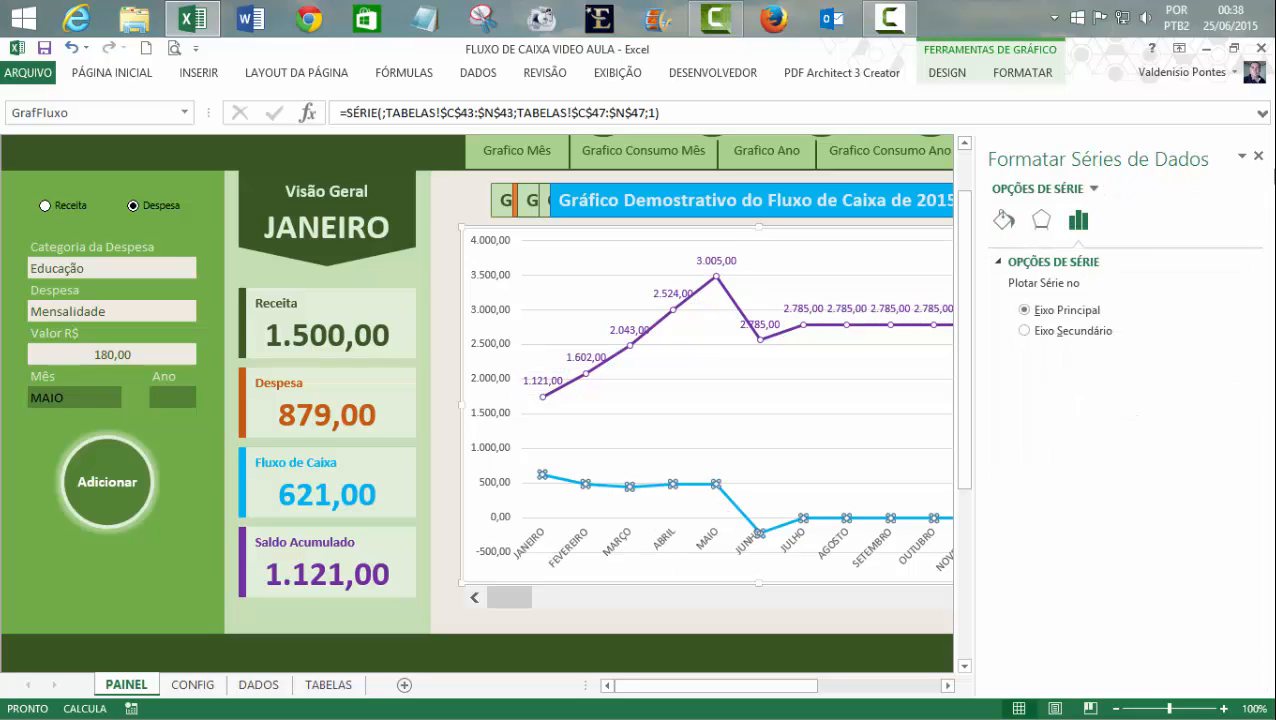
pyautogui.click(1258, 157)
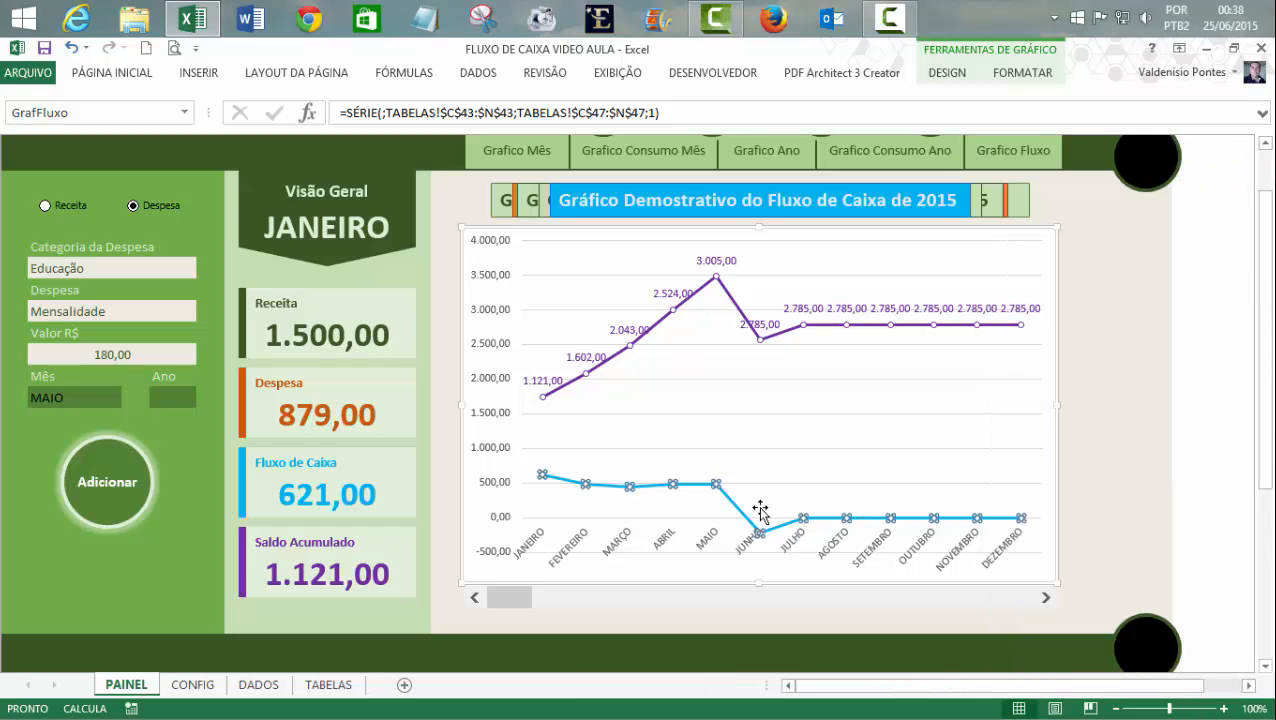
pyautogui.rightClick(731, 507)
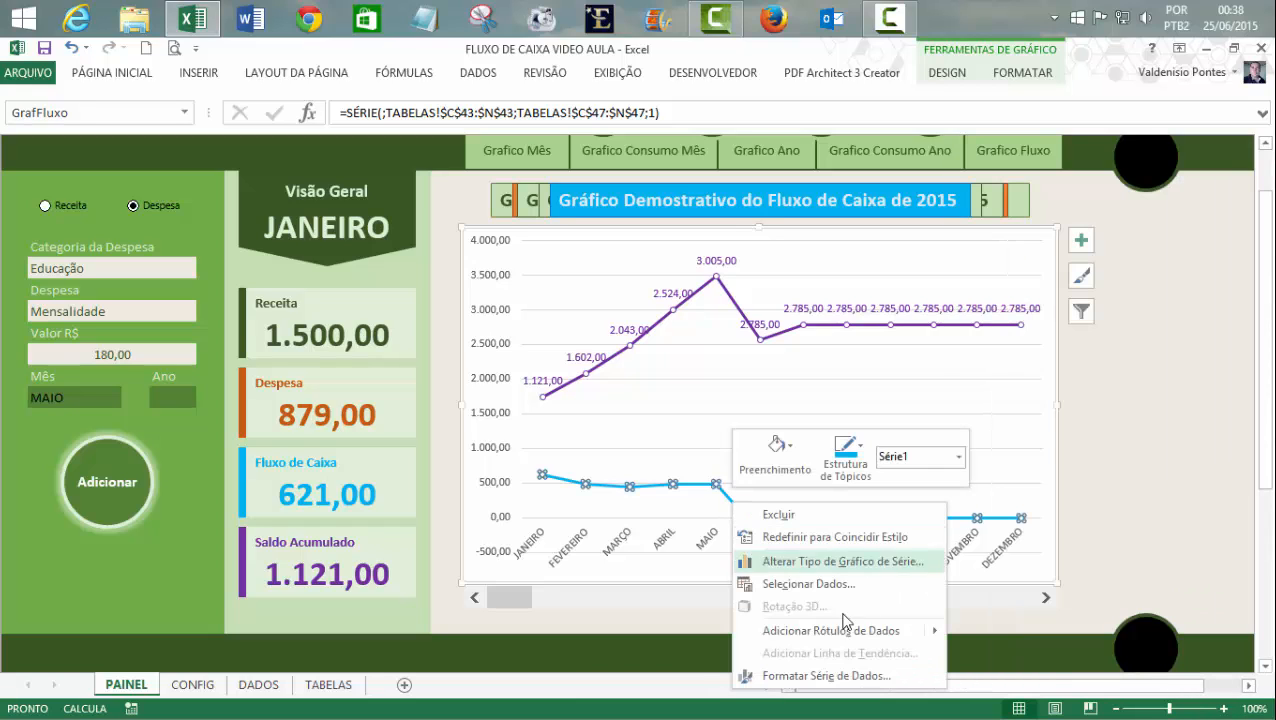
pyautogui.moveTo(830, 630)
pyautogui.click(979, 637)
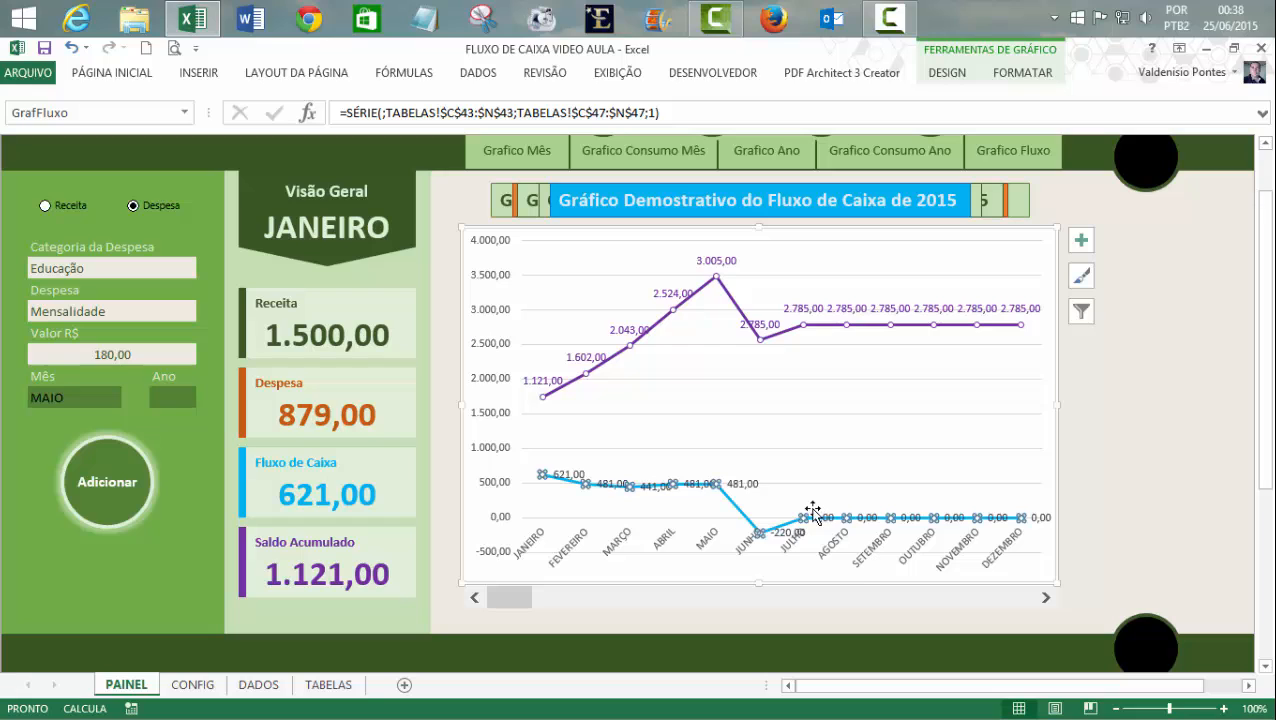
# - Set the label position of the Fluxo de Caixa line's data labels to Acima
pyautogui.click(740, 488)
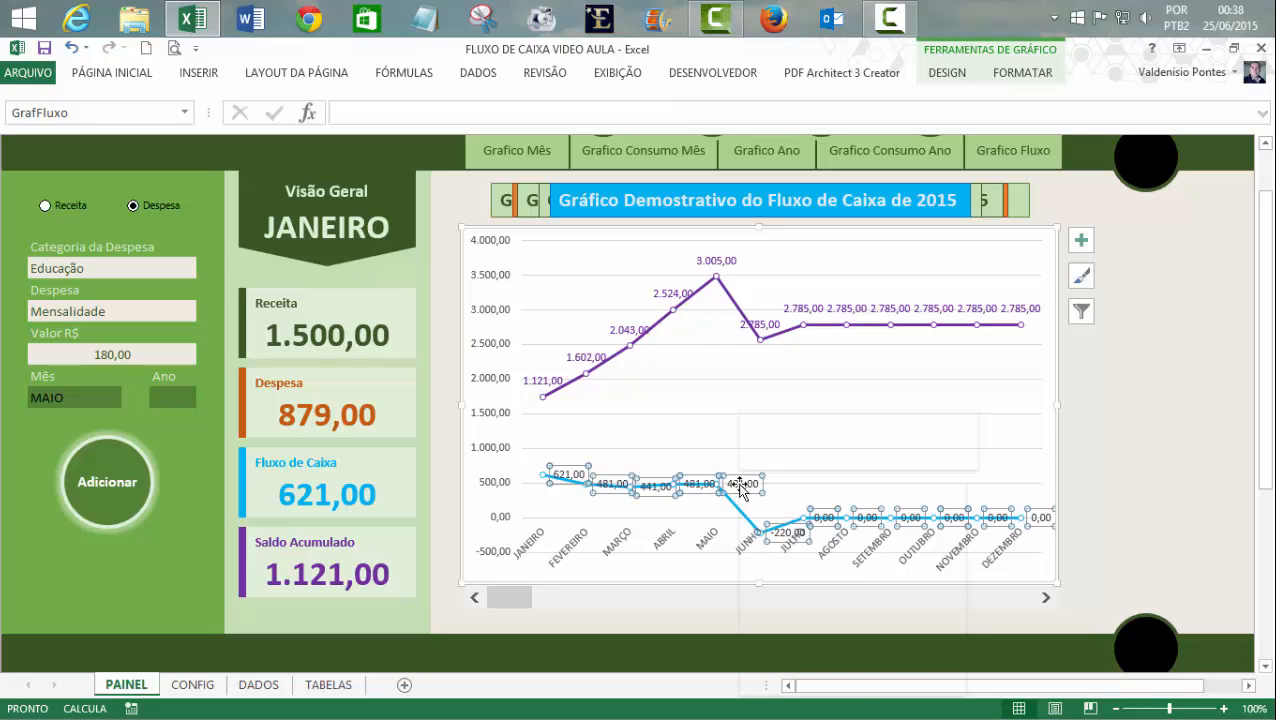
pyautogui.rightClick(740, 488)
pyautogui.click(840, 685)
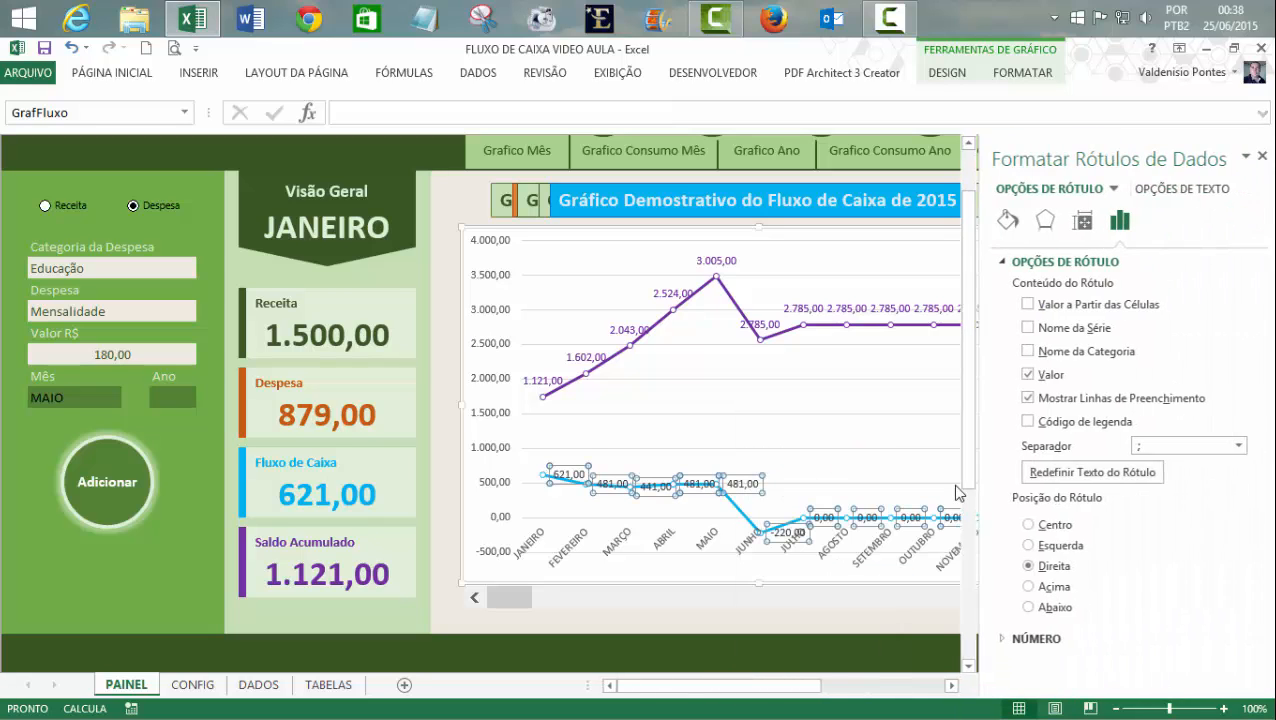
pyautogui.click(1024, 587)
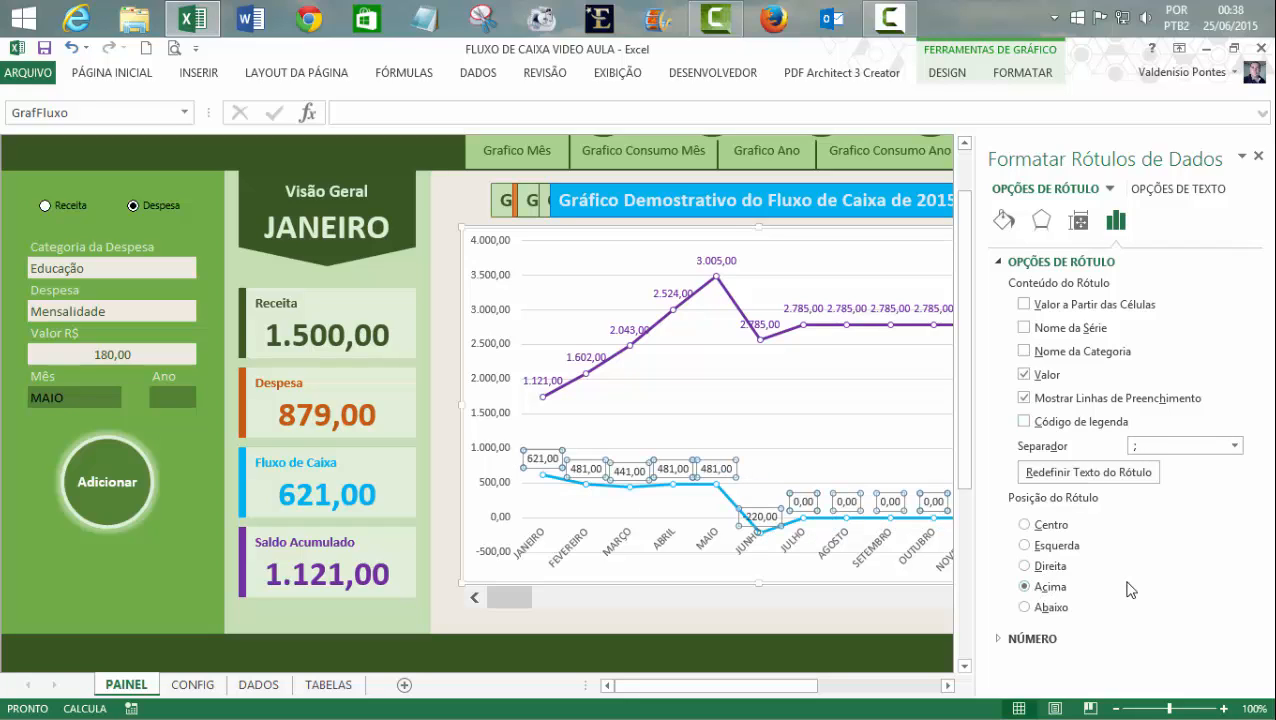
# - Color the text of the Fluxo de Caixa line's data labels with the standard light blue
pyautogui.click(1005, 221)
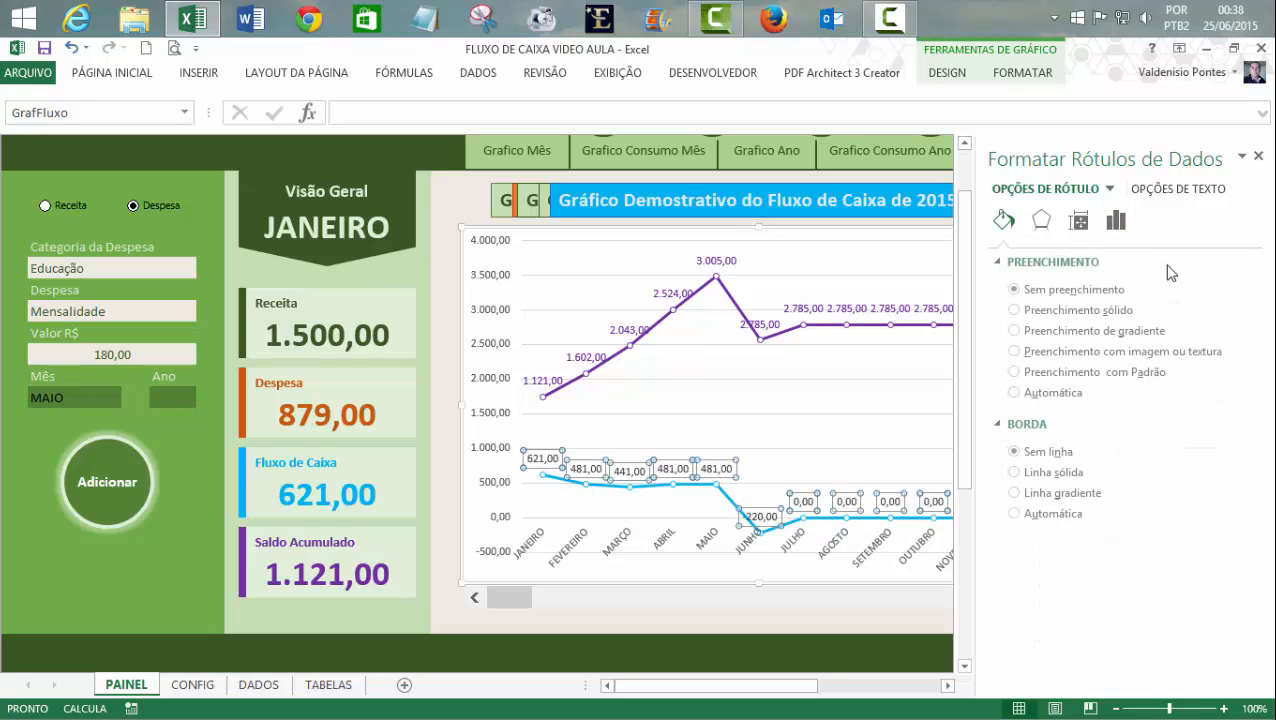
pyautogui.click(1165, 189)
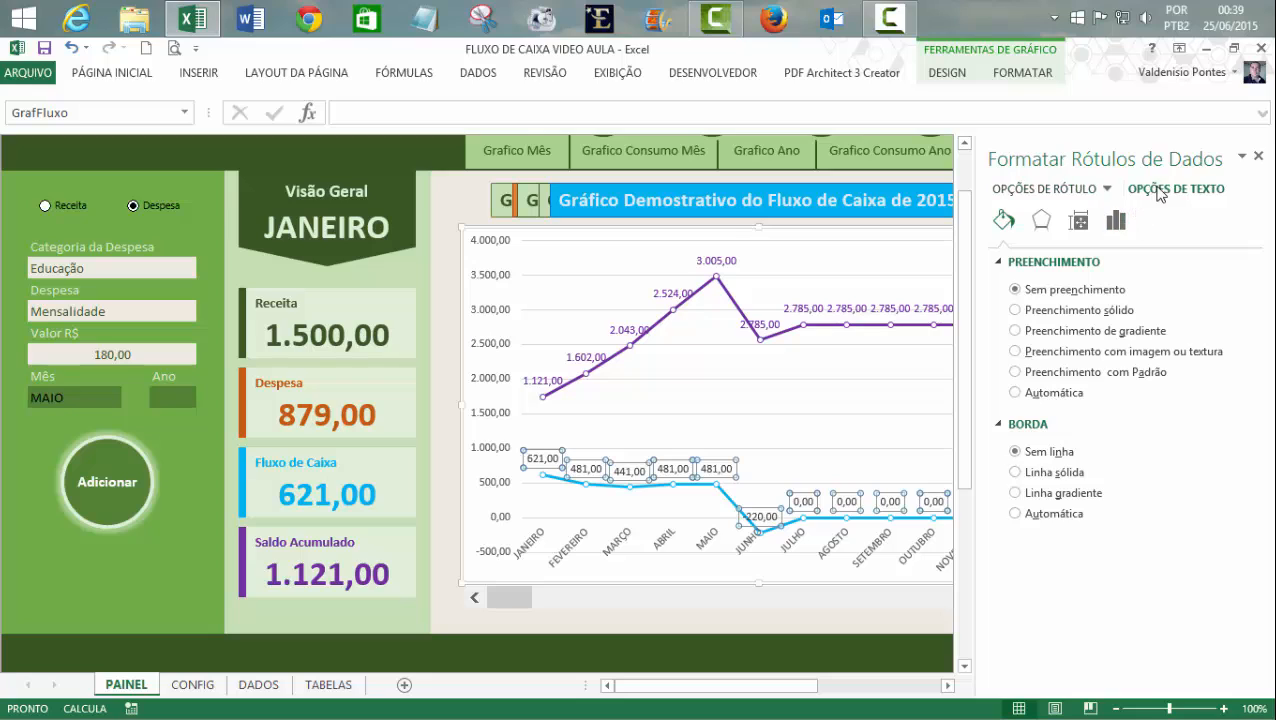
pyautogui.click(1228, 406)
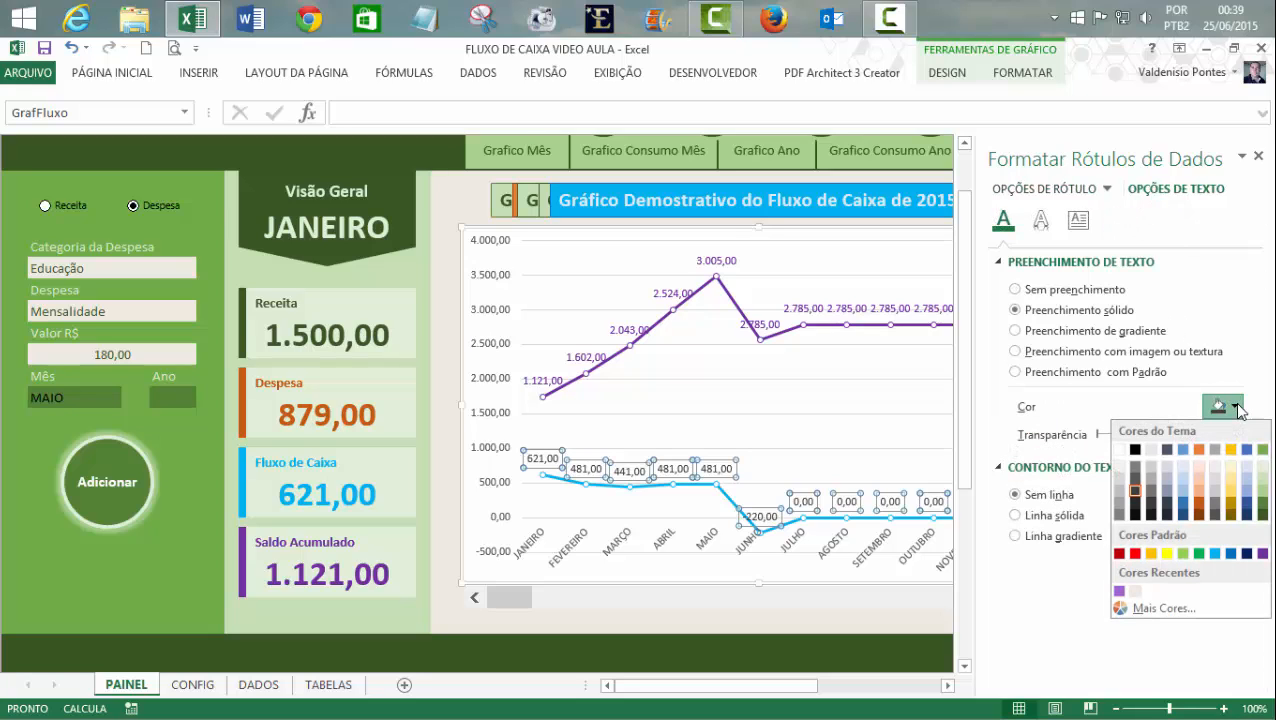
pyautogui.click(1216, 555)
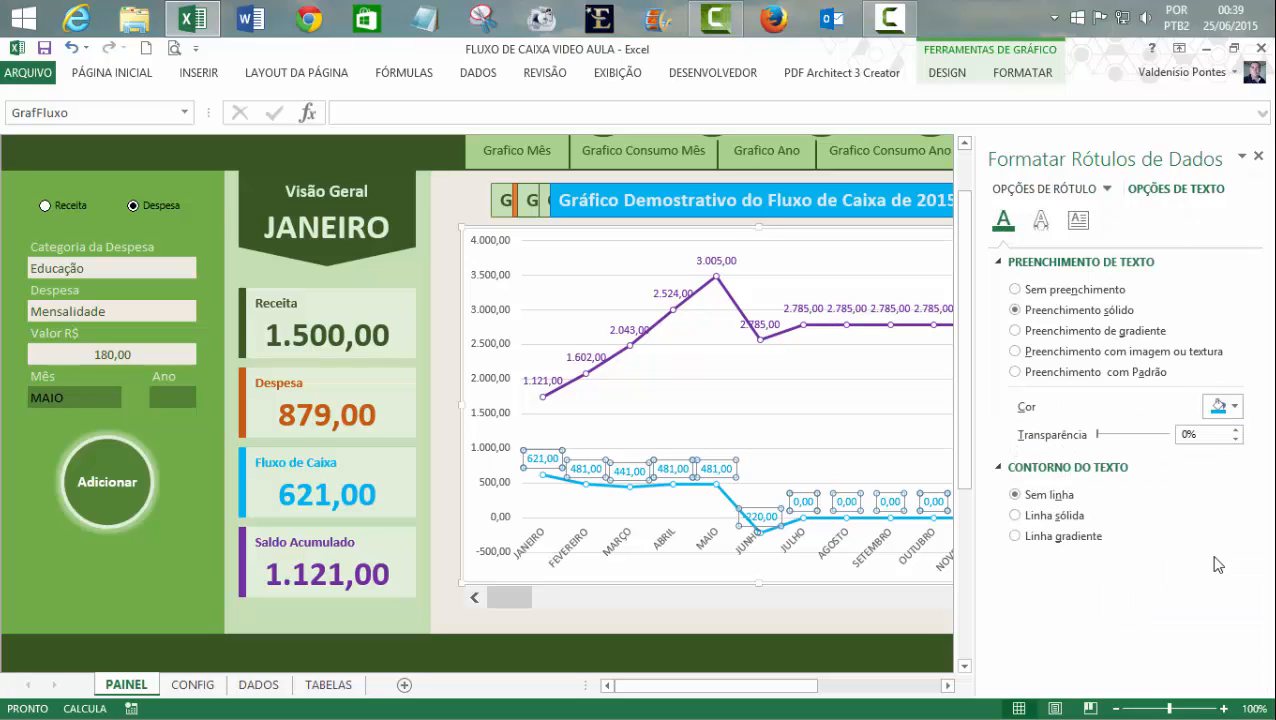
# - Set the number category of the Fluxo de Caixa line's data labels to Número with 2 decimals, and close the formatting options
pyautogui.click(1048, 189)
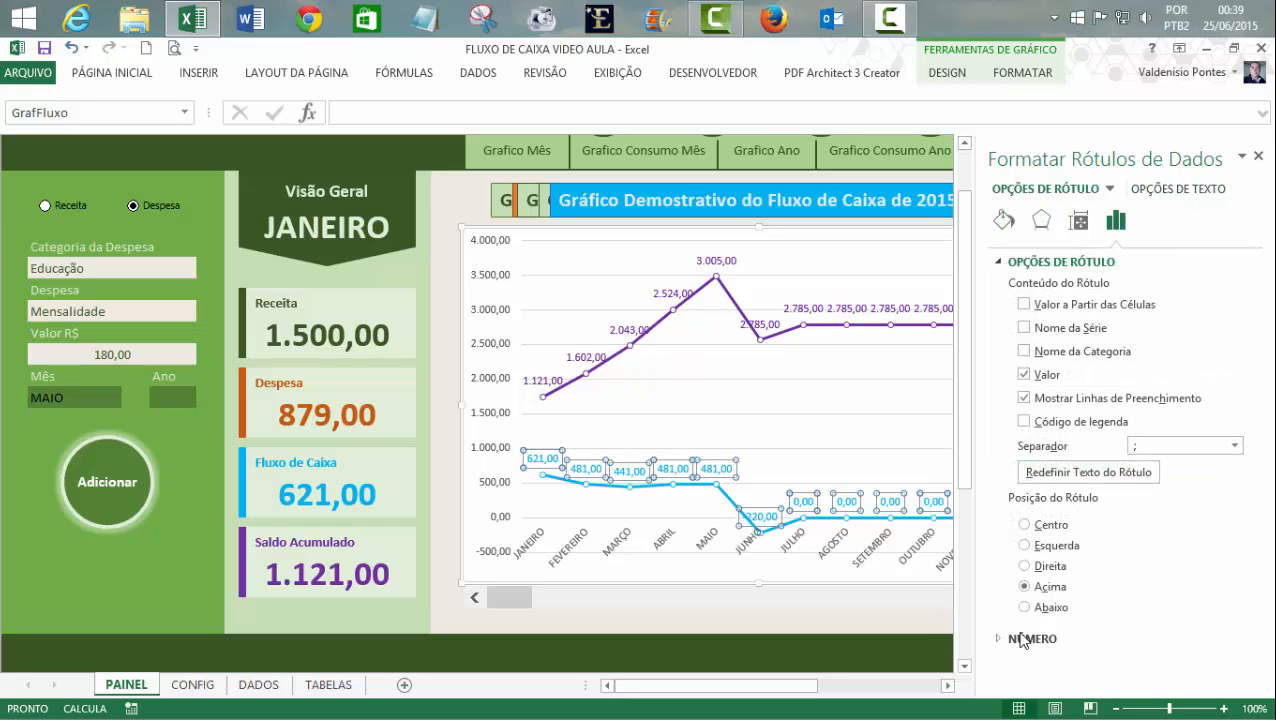
pyautogui.click(1022, 640)
pyautogui.scroll(-2, 1248, 618)
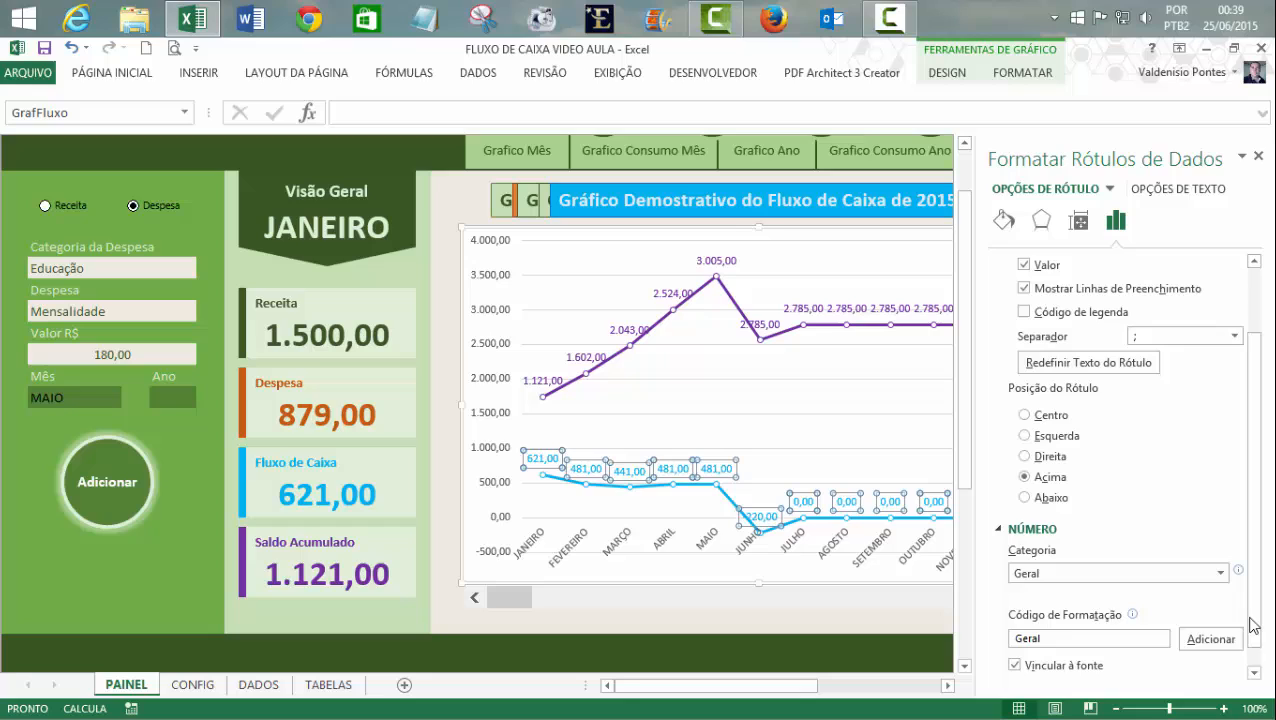
pyautogui.click(1220, 574)
pyautogui.click(1050, 370)
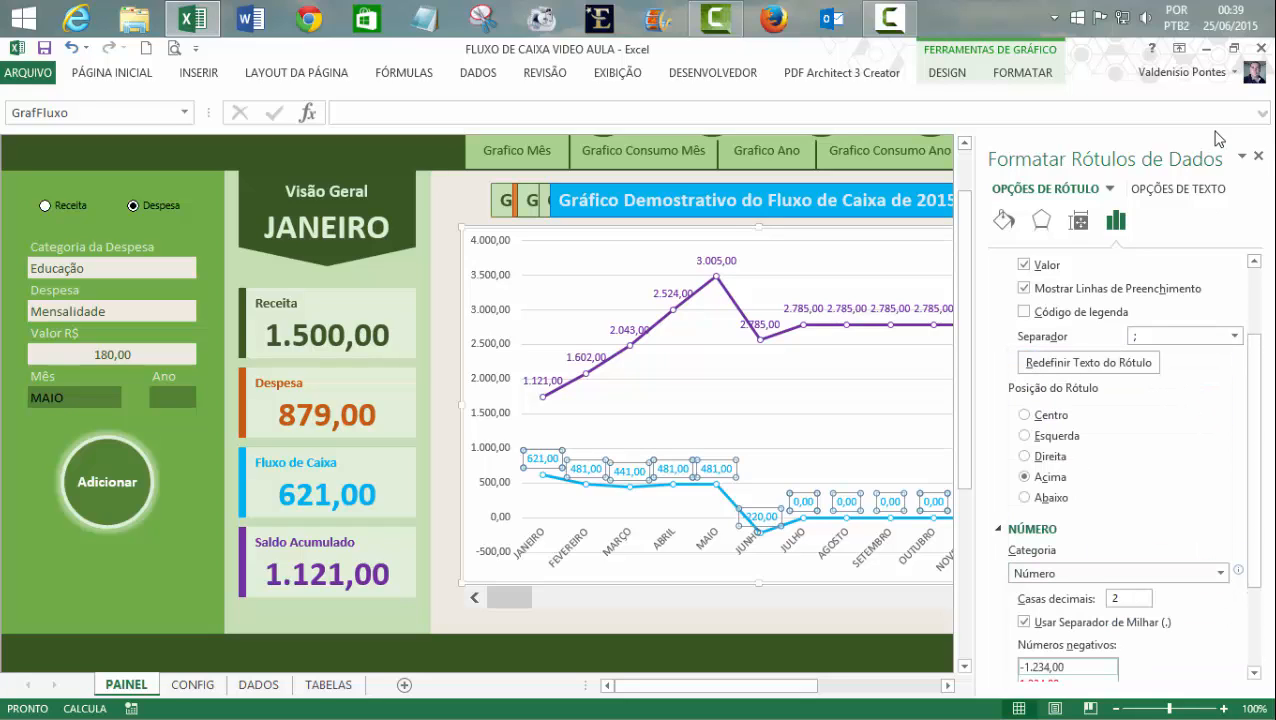
pyautogui.click(1258, 157)
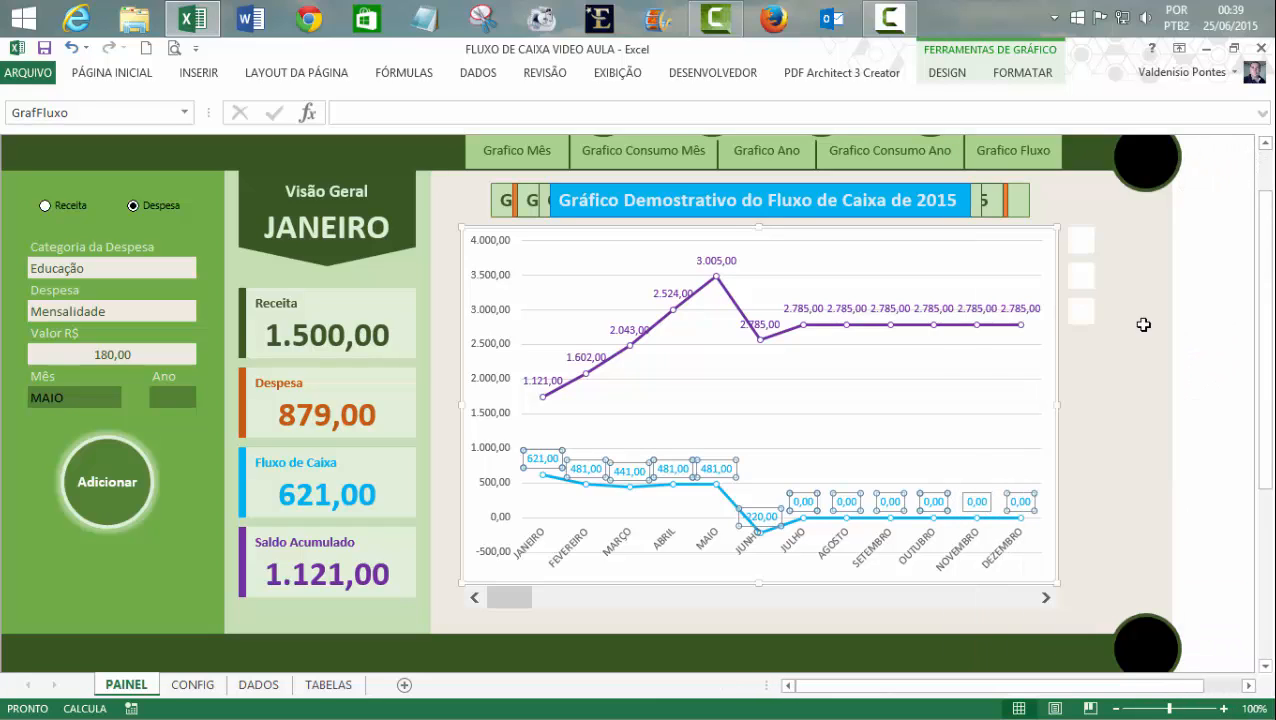
pyautogui.click(1155, 476)
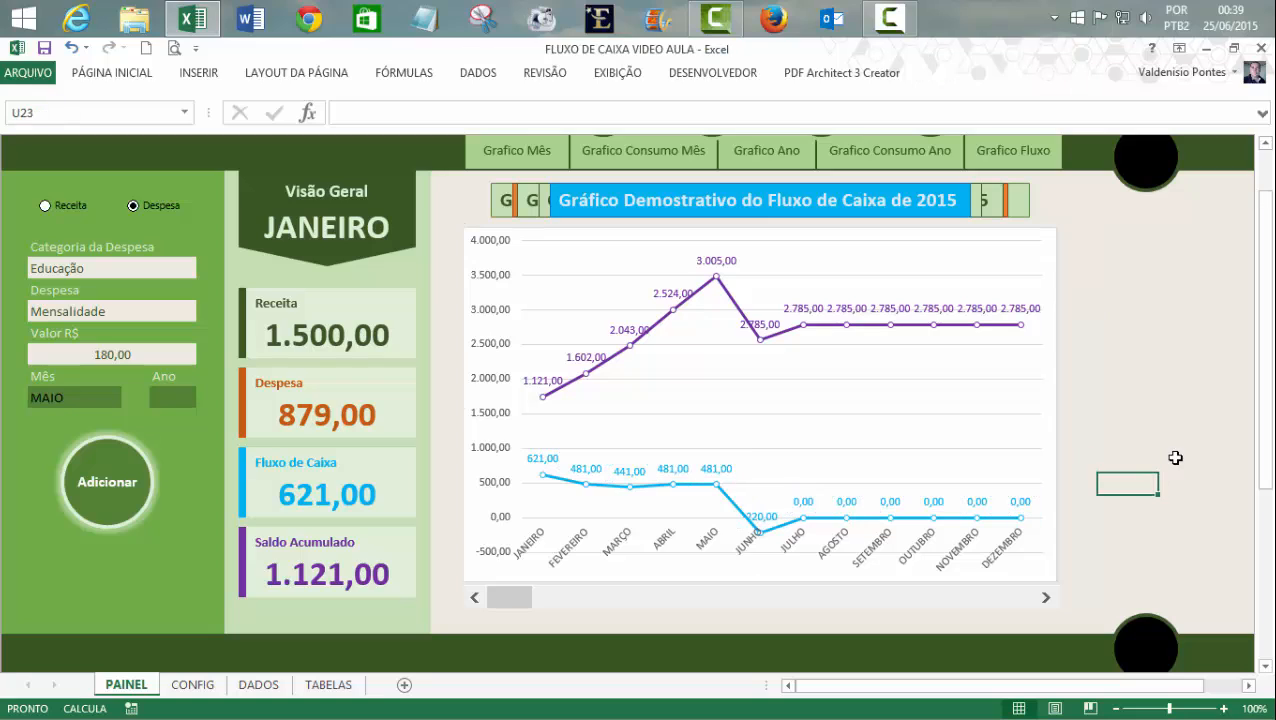
# - Delete the horizontal gridlines and the vertical value axis from the cash flow chart
pyautogui.click(1015, 282)
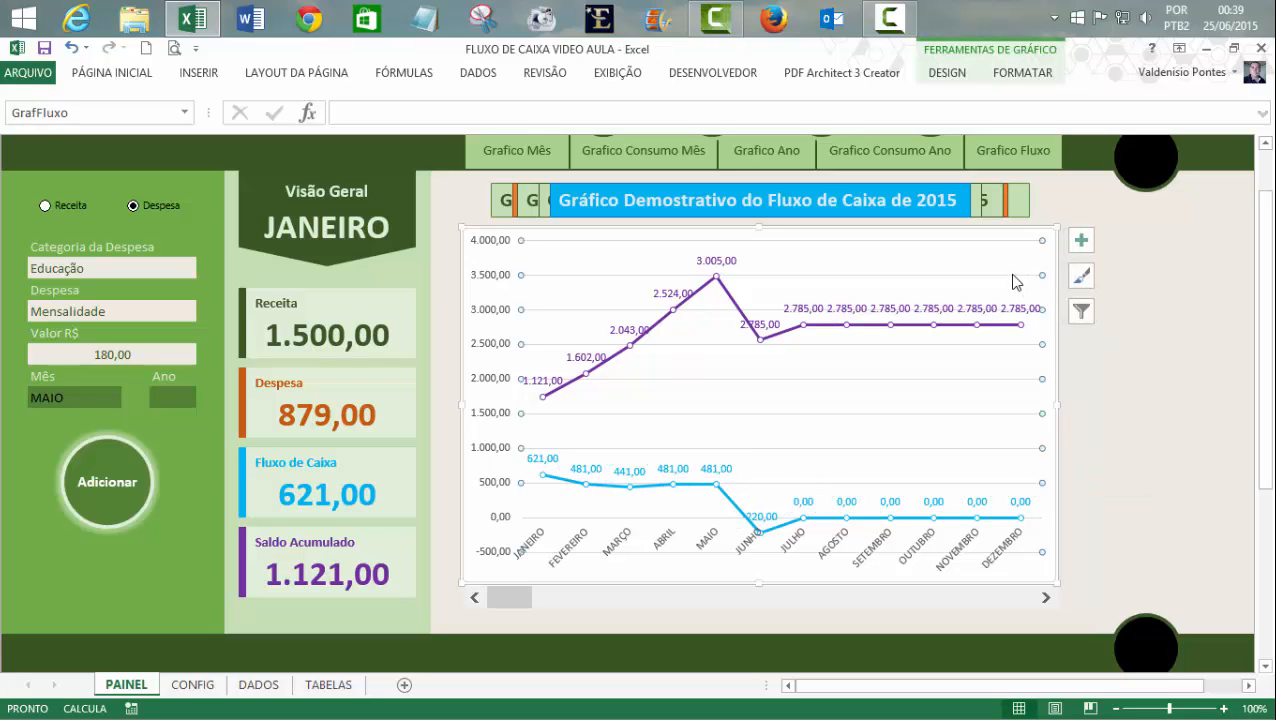
pyautogui.press('Delete')
pyautogui.click(497, 281)
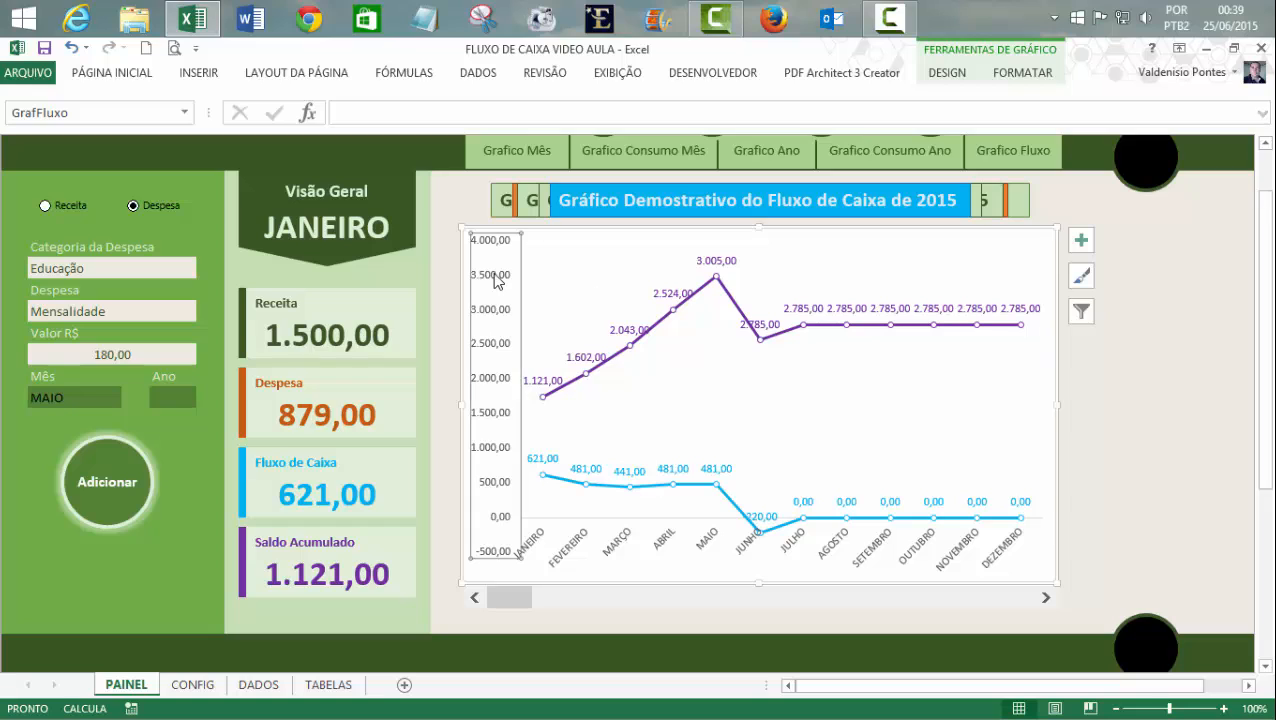
pyautogui.press('Delete')
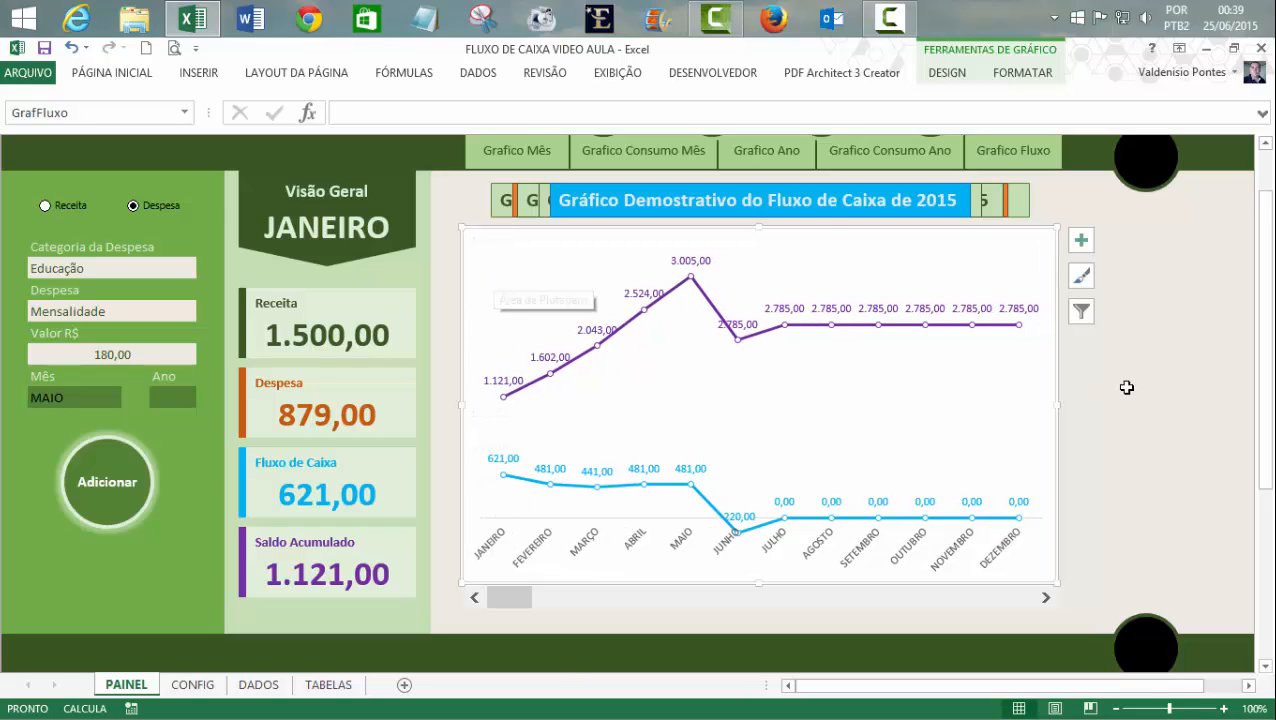
pyautogui.click(1152, 380)
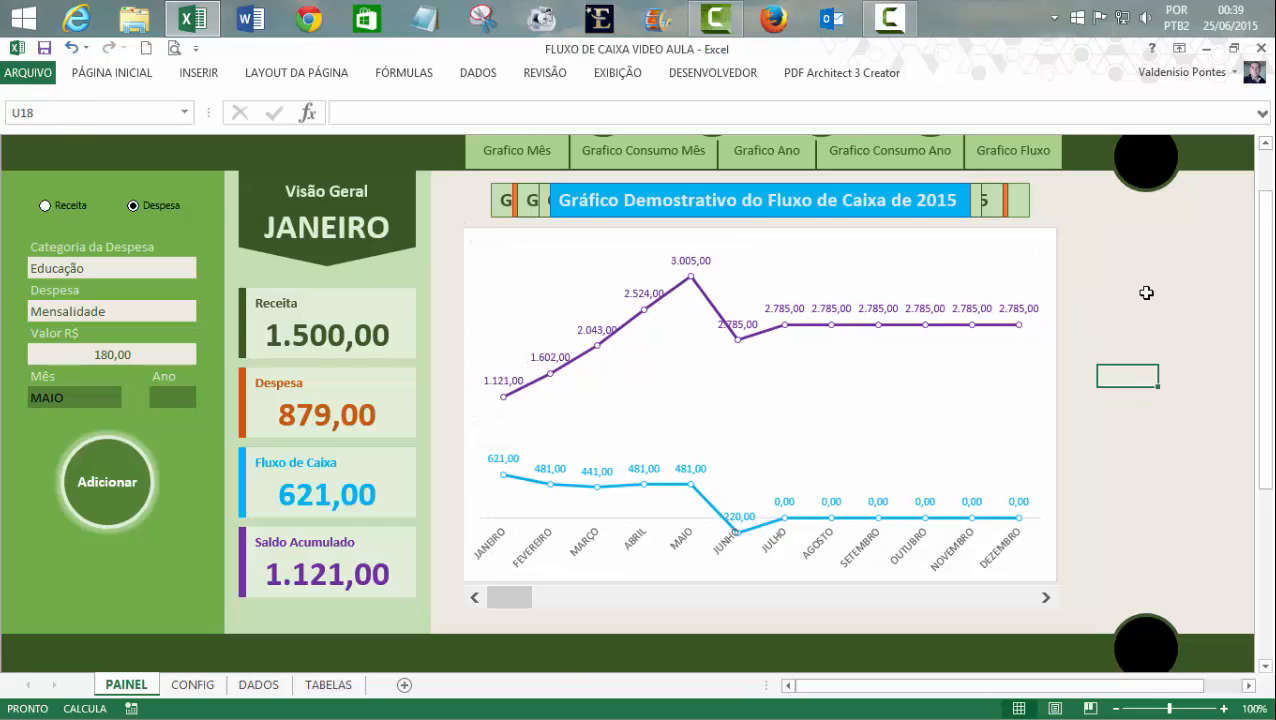
# - Set the outline of the chart's horizontal month axis to the darkest green theme color and deselect the chart
pyautogui.click(618, 527)
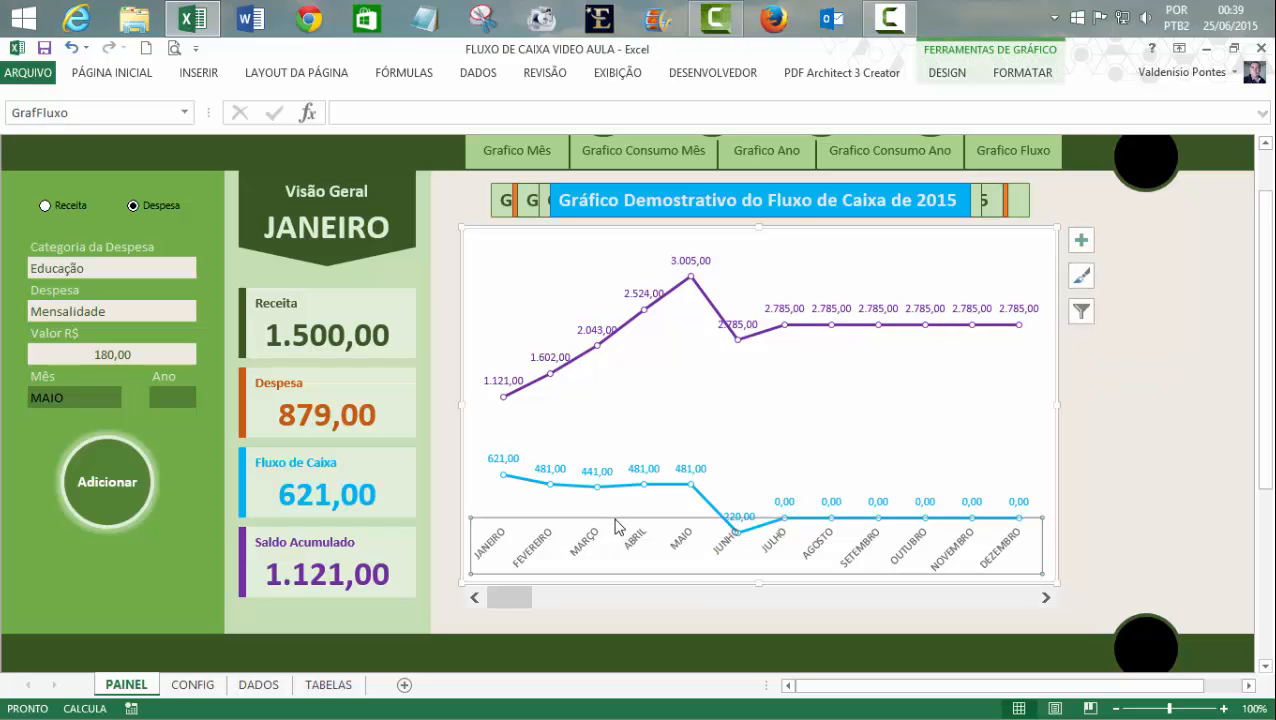
pyautogui.rightClick(617, 521)
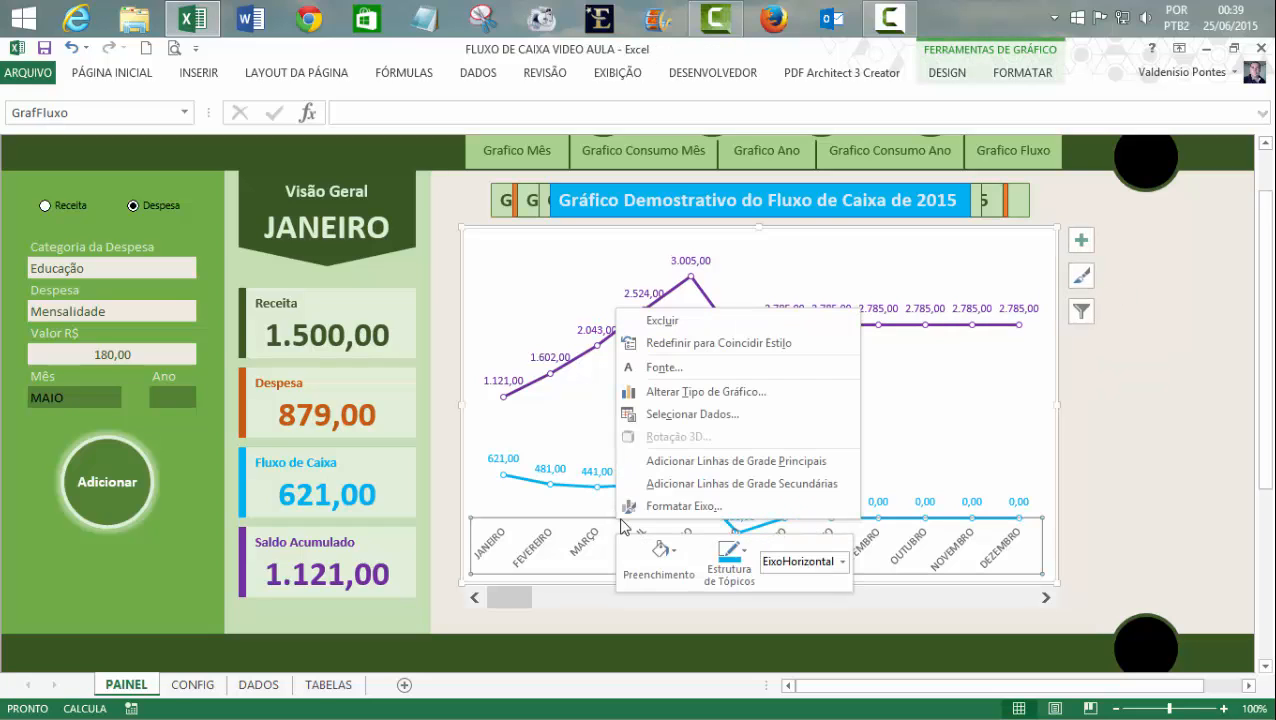
pyautogui.click(676, 507)
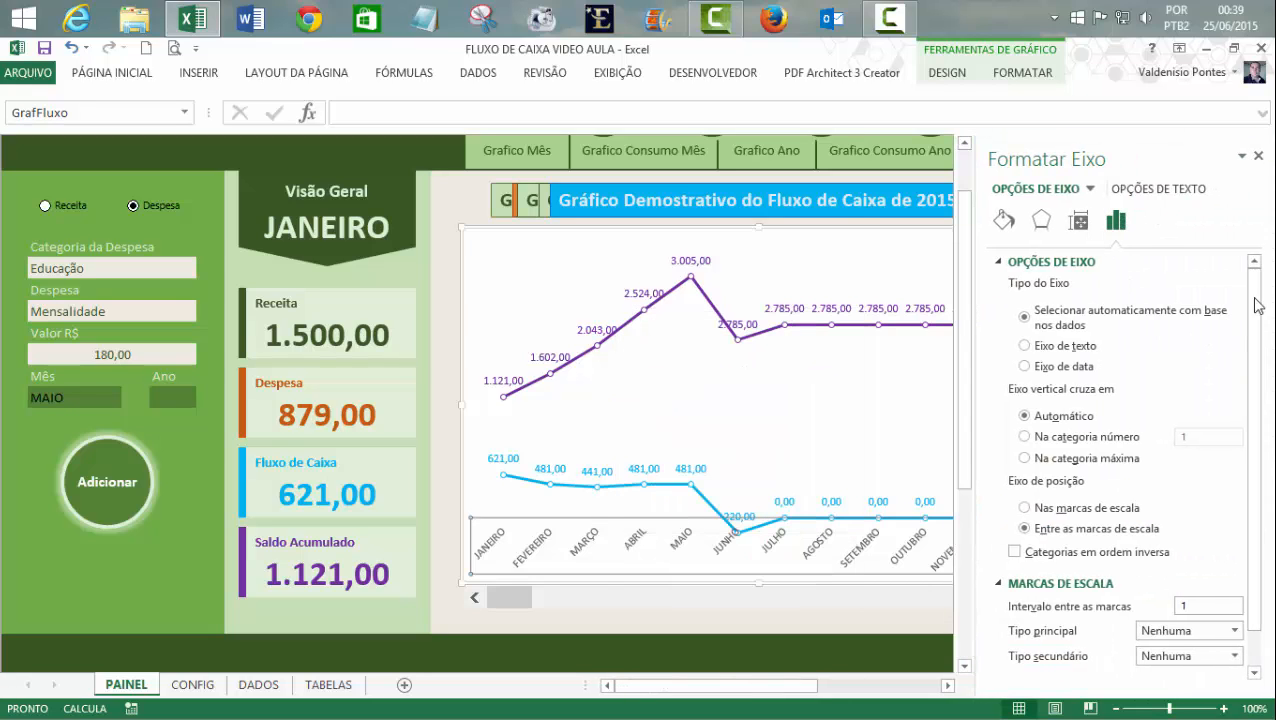
pyautogui.click(1258, 156)
pyautogui.click(1012, 76)
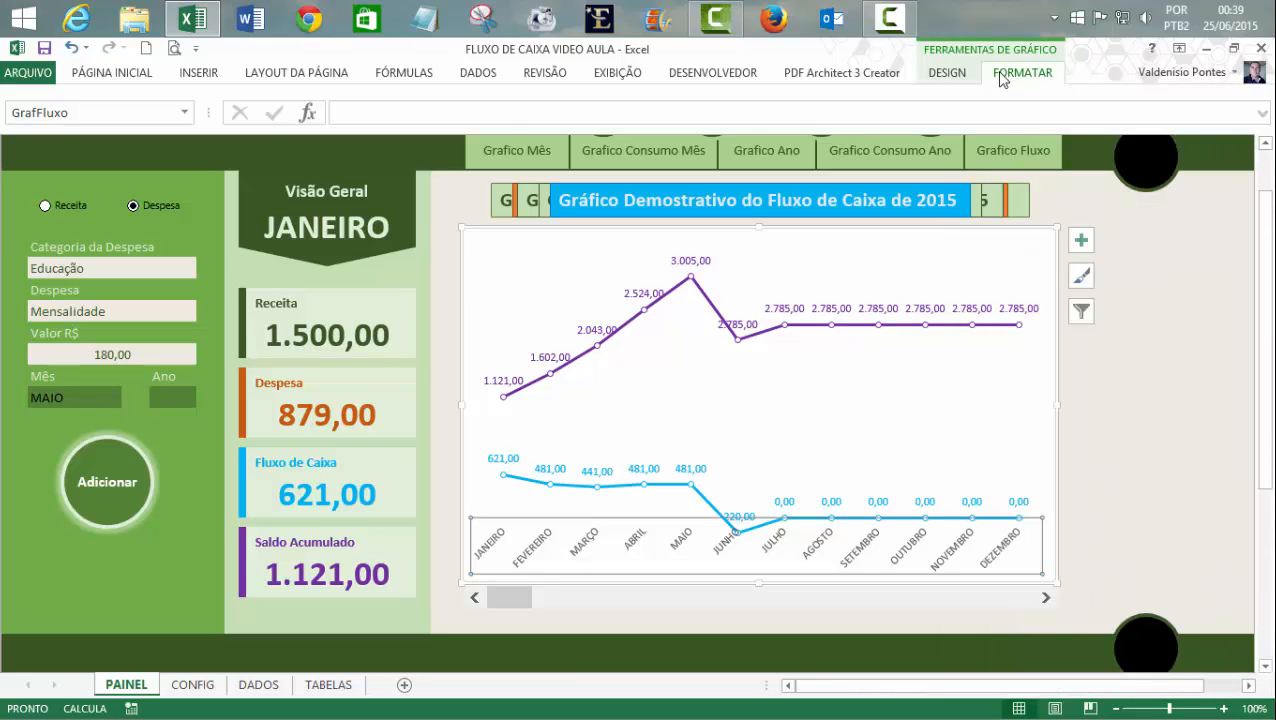
pyautogui.click(614, 120)
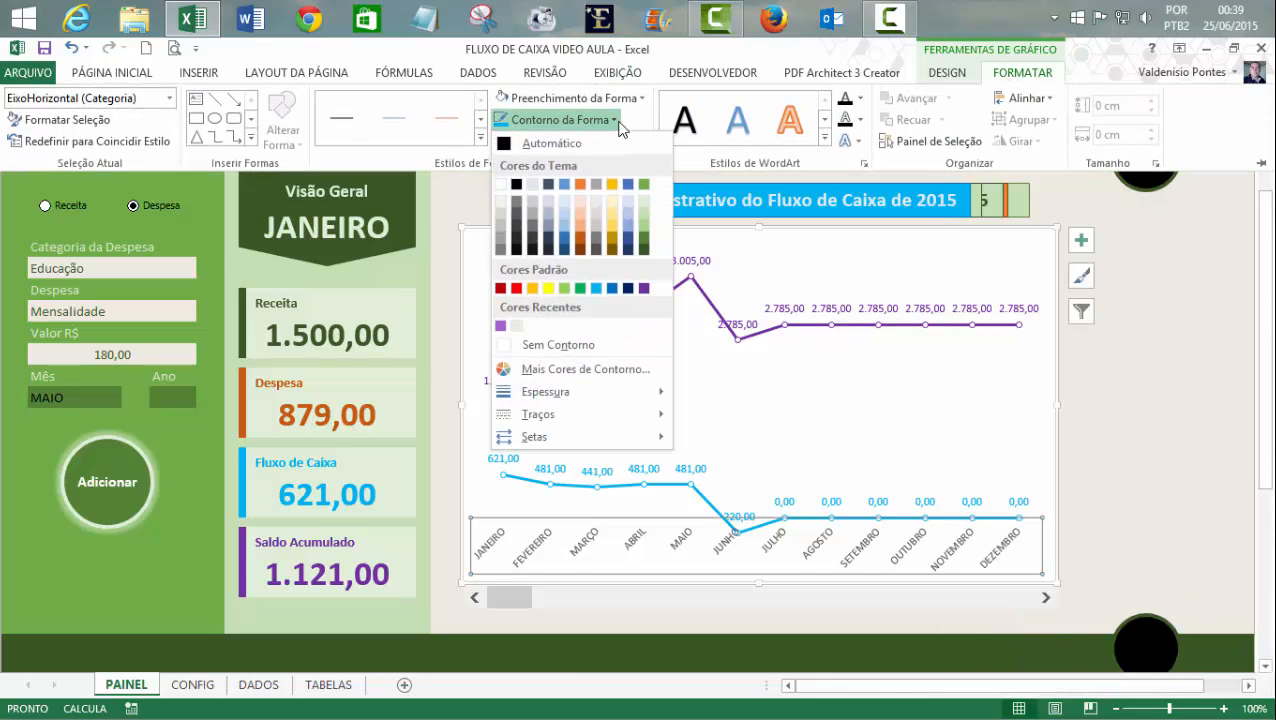
pyautogui.click(644, 247)
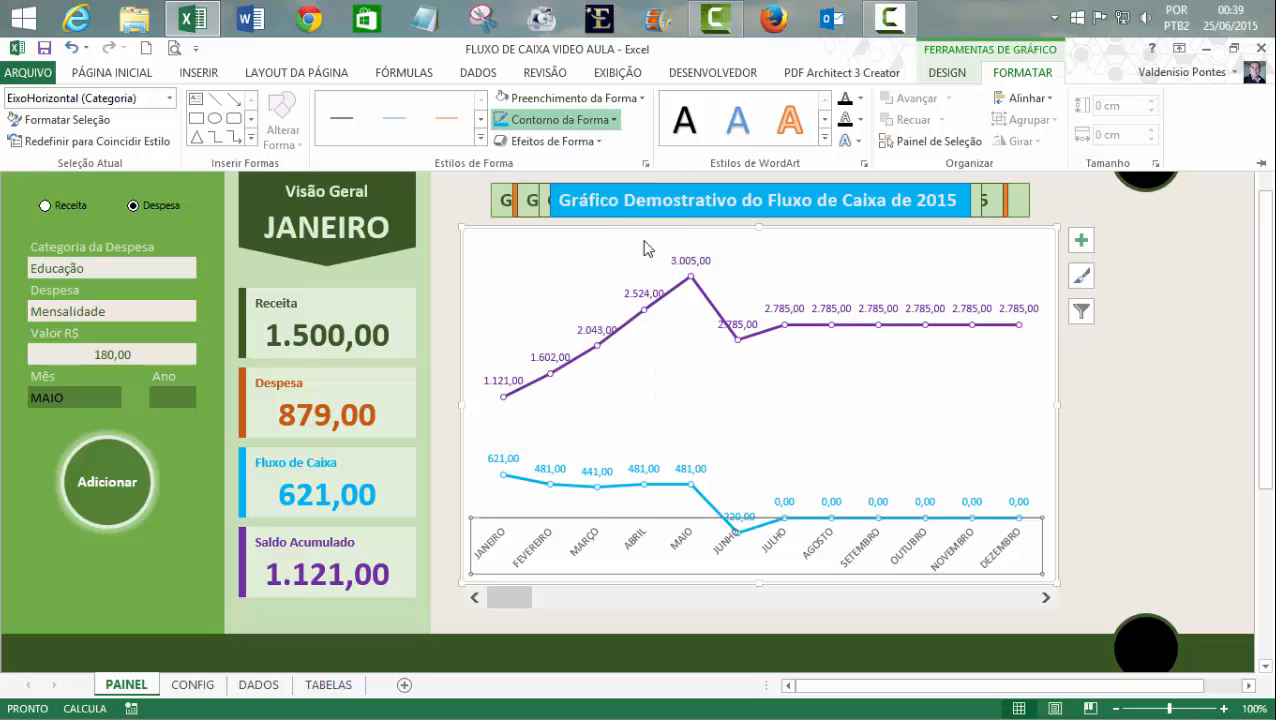
pyautogui.click(1142, 398)
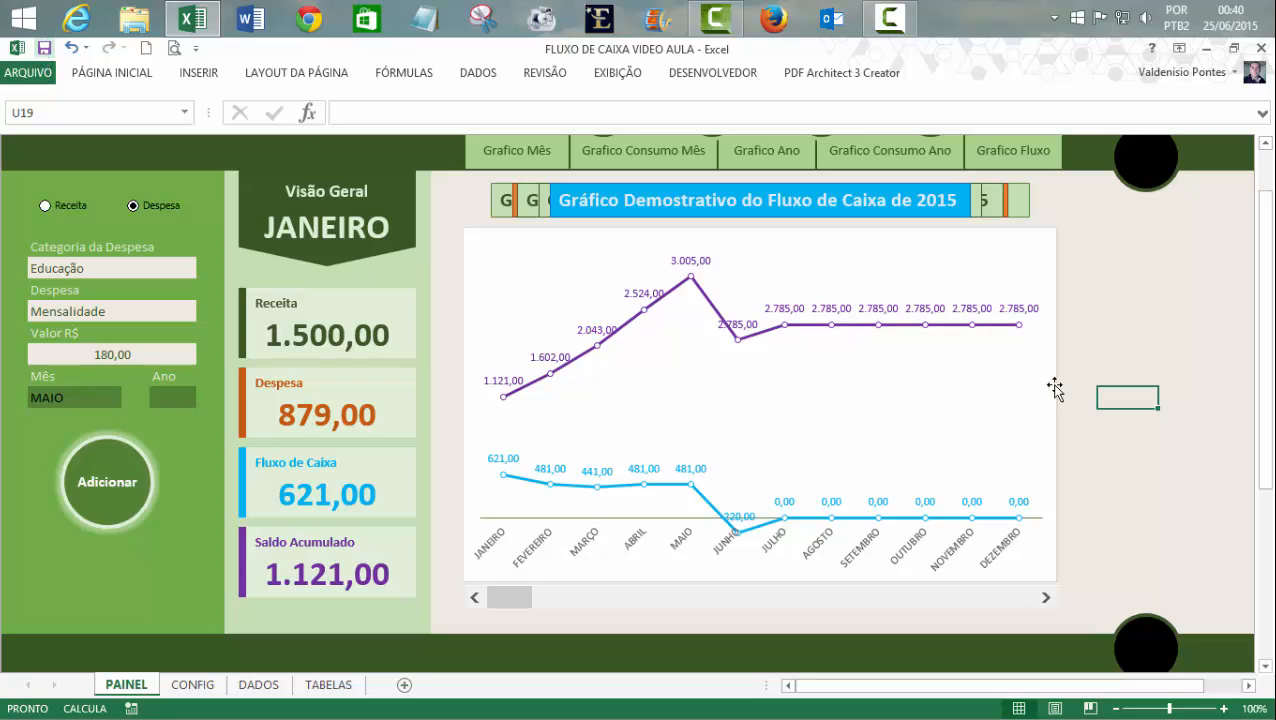
pyautogui.click(1110, 311)
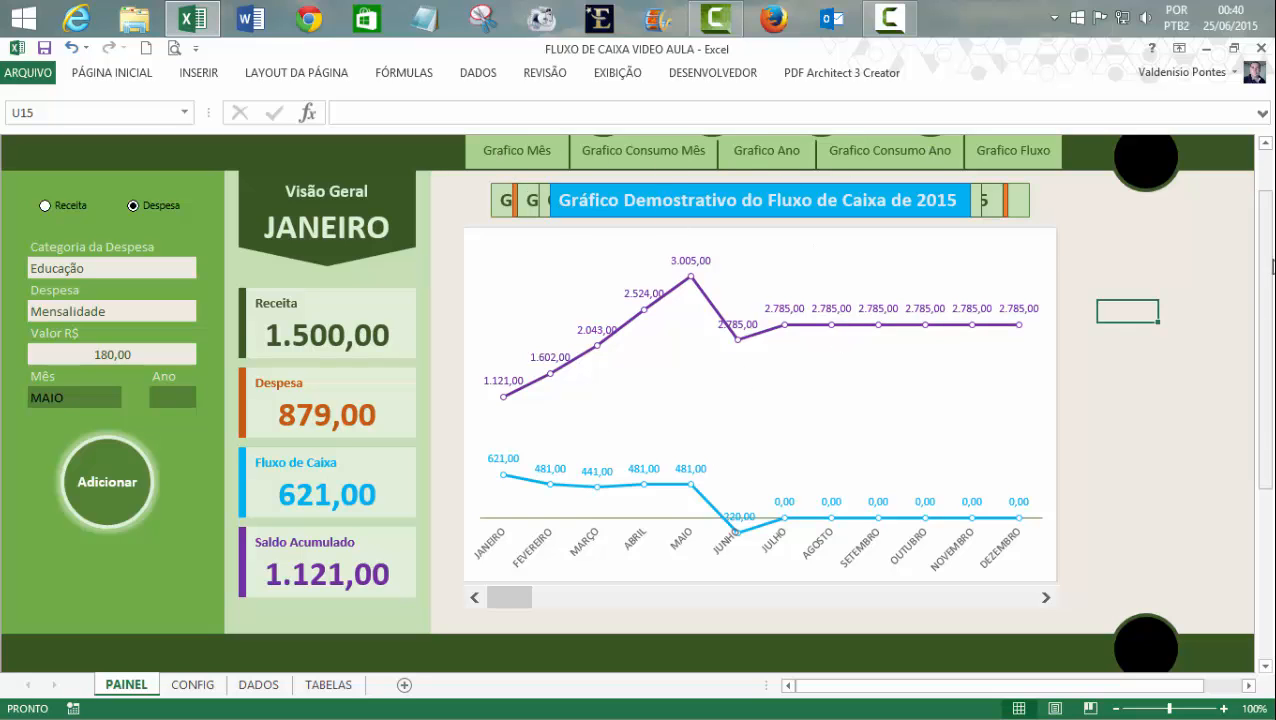
# - Open the Visual Basic editor and remove the surplus blank lines before the end of the Adicionar procedure in mdCodigos
pyautogui.moveTo(1268, 405)
pyautogui.mouseDown()
pyautogui.moveTo(1268, 365)
pyautogui.moveTo(1268, 380)
pyautogui.mouseUp()
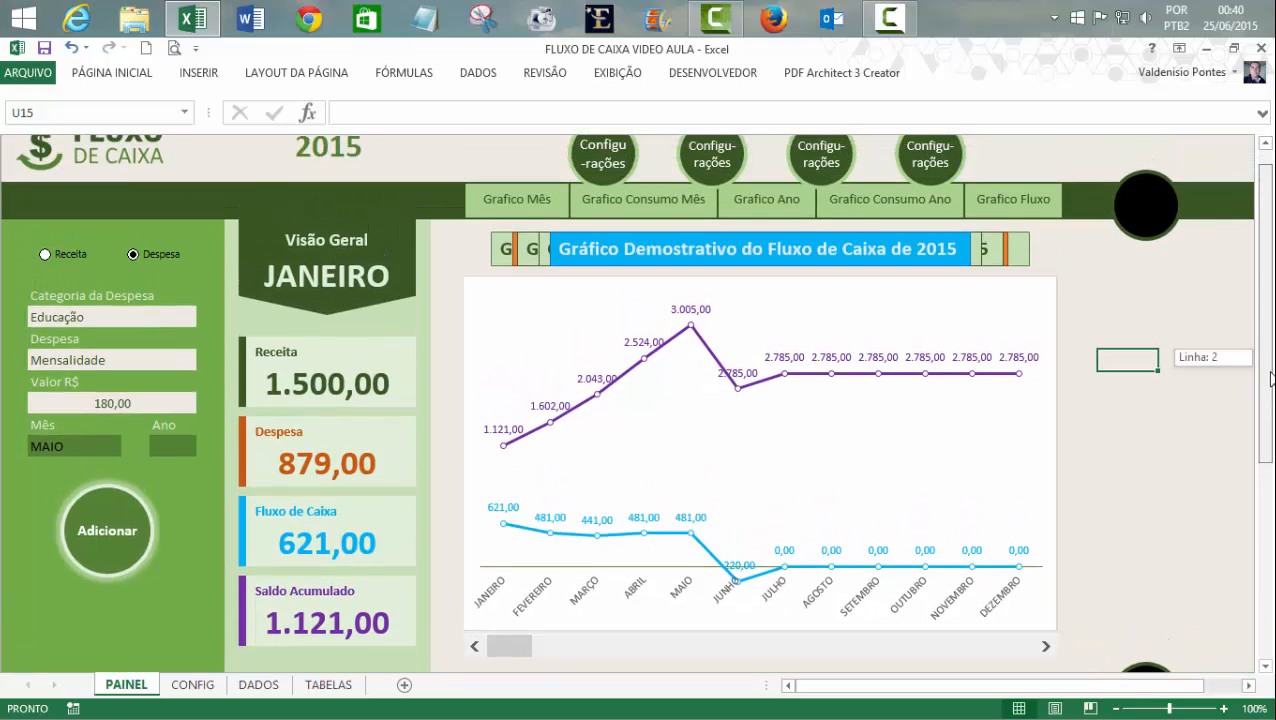
pyautogui.click(1172, 469)
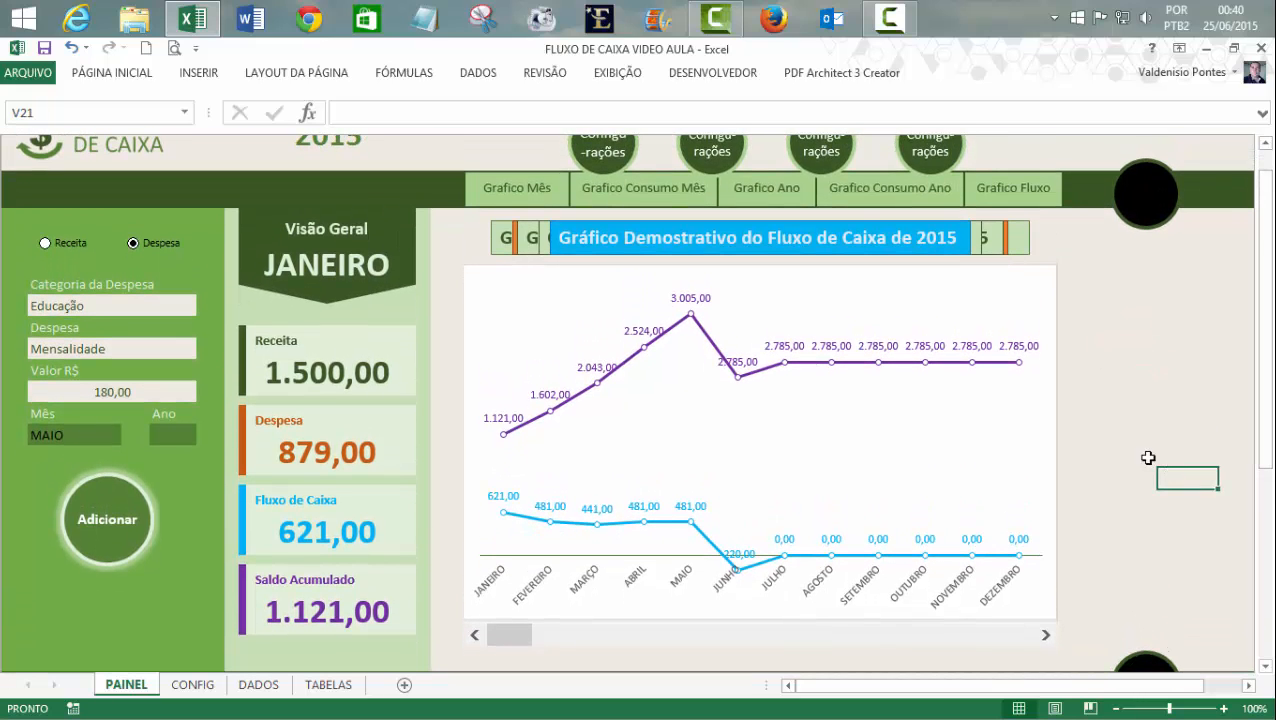
pyautogui.click(713, 73)
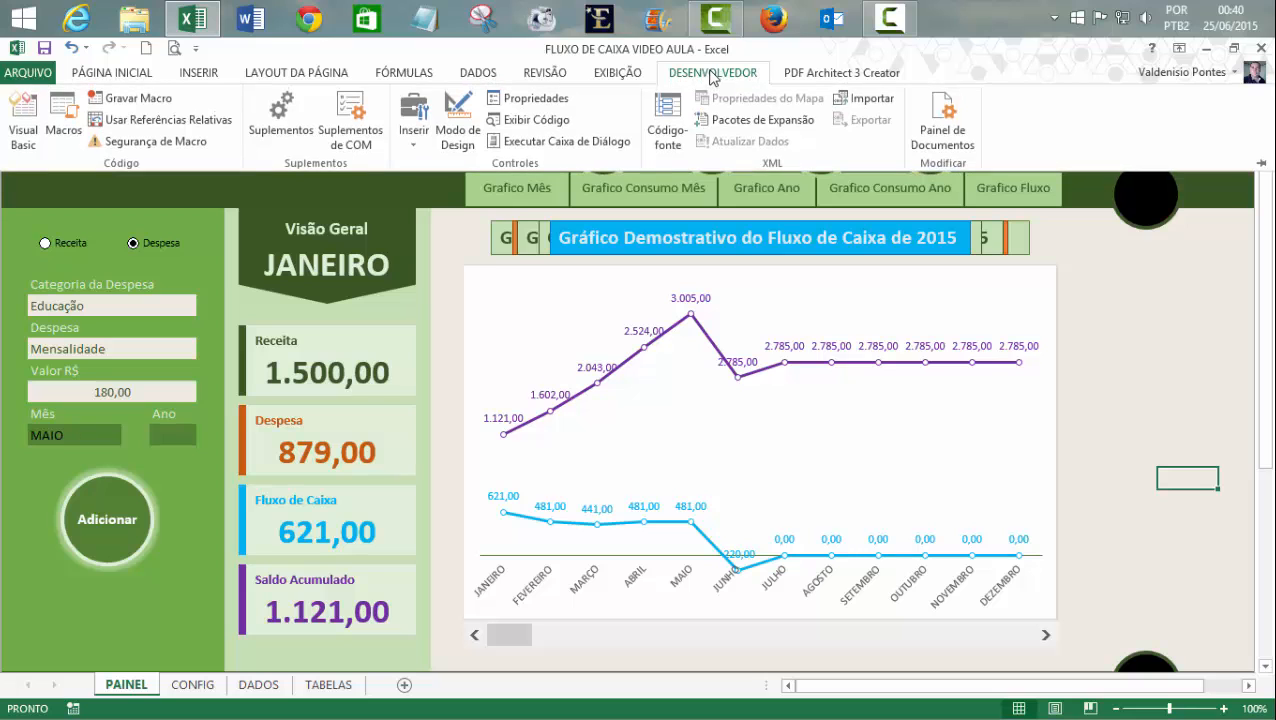
pyautogui.click(18, 140)
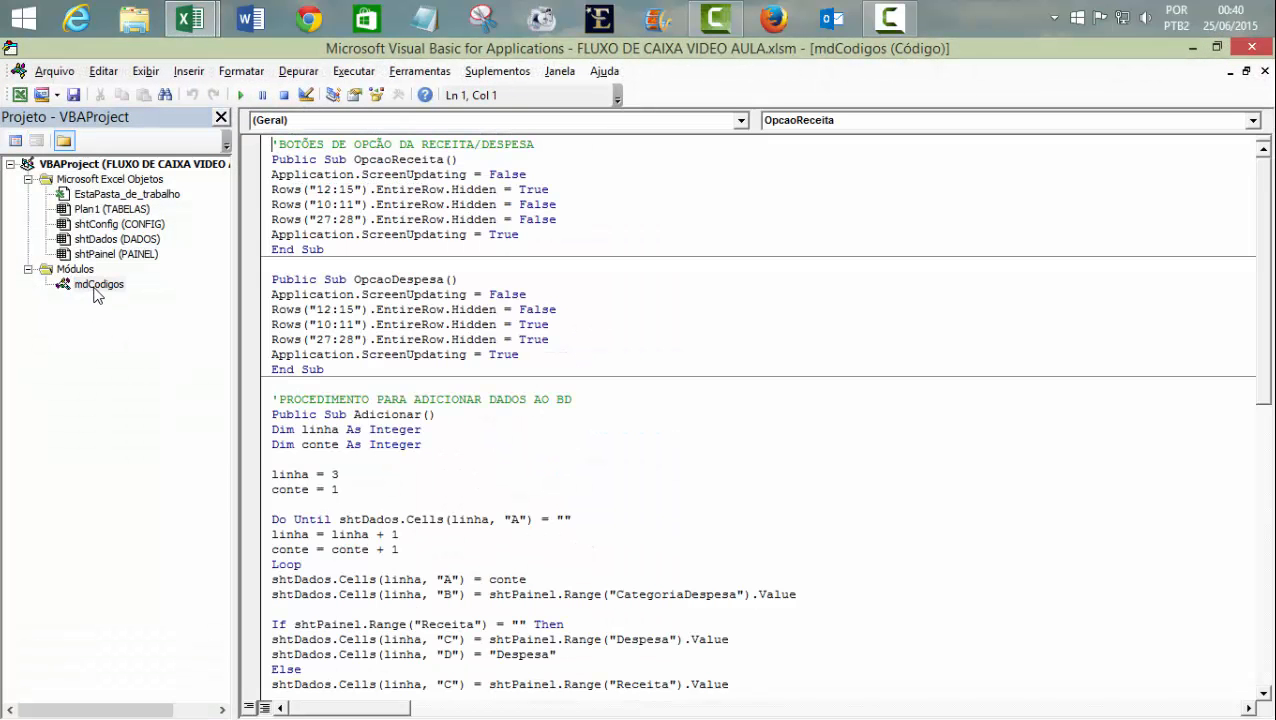
pyautogui.moveTo(1270, 198); pyautogui.dragTo(1268, 483)
pyautogui.click(293, 316)
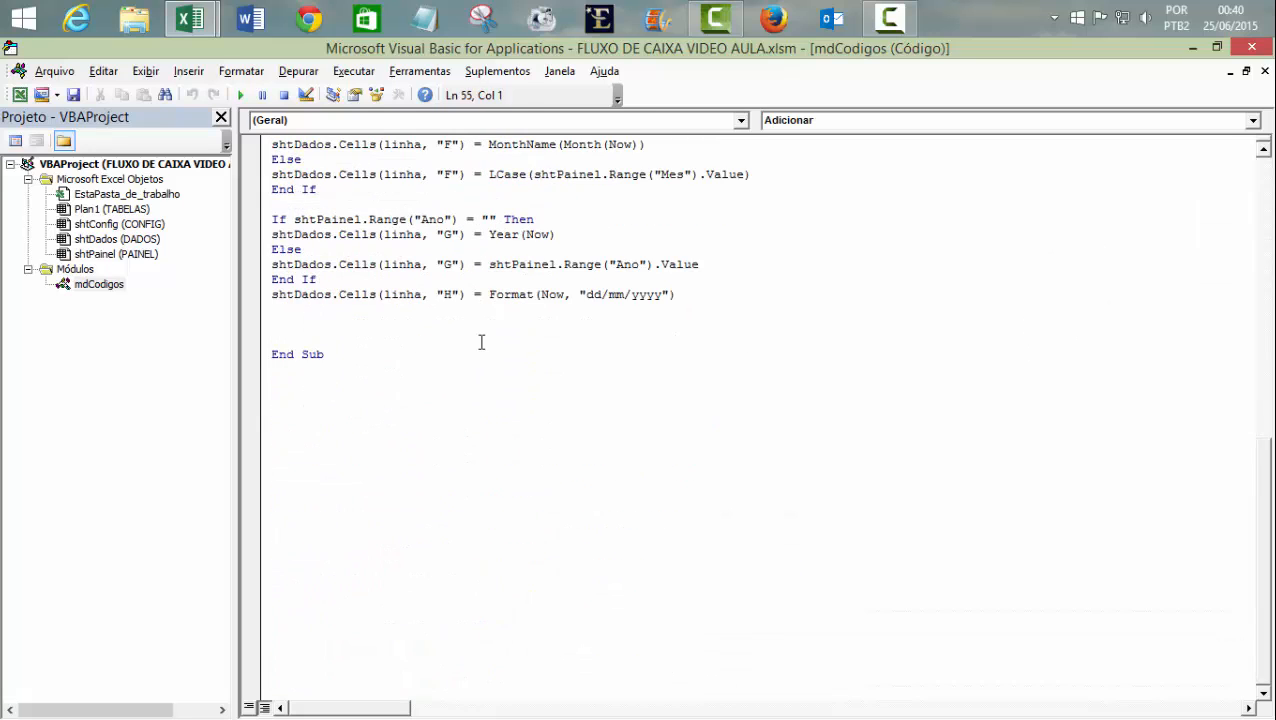
pyautogui.press('Delete')
pyautogui.press('Delete')
# - Declare an empty public procedure named GraficoMes() below the Adicionar procedure
pyautogui.click(350, 386)
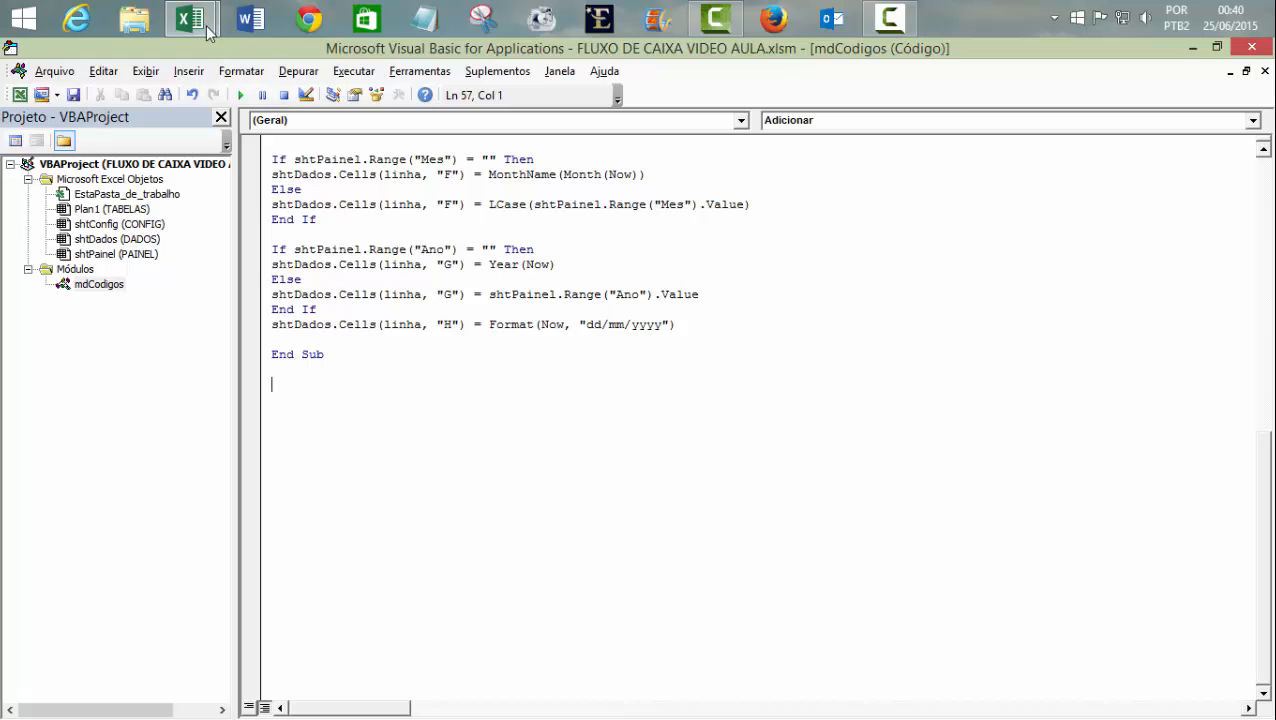
pyautogui.moveTo(183, 18)
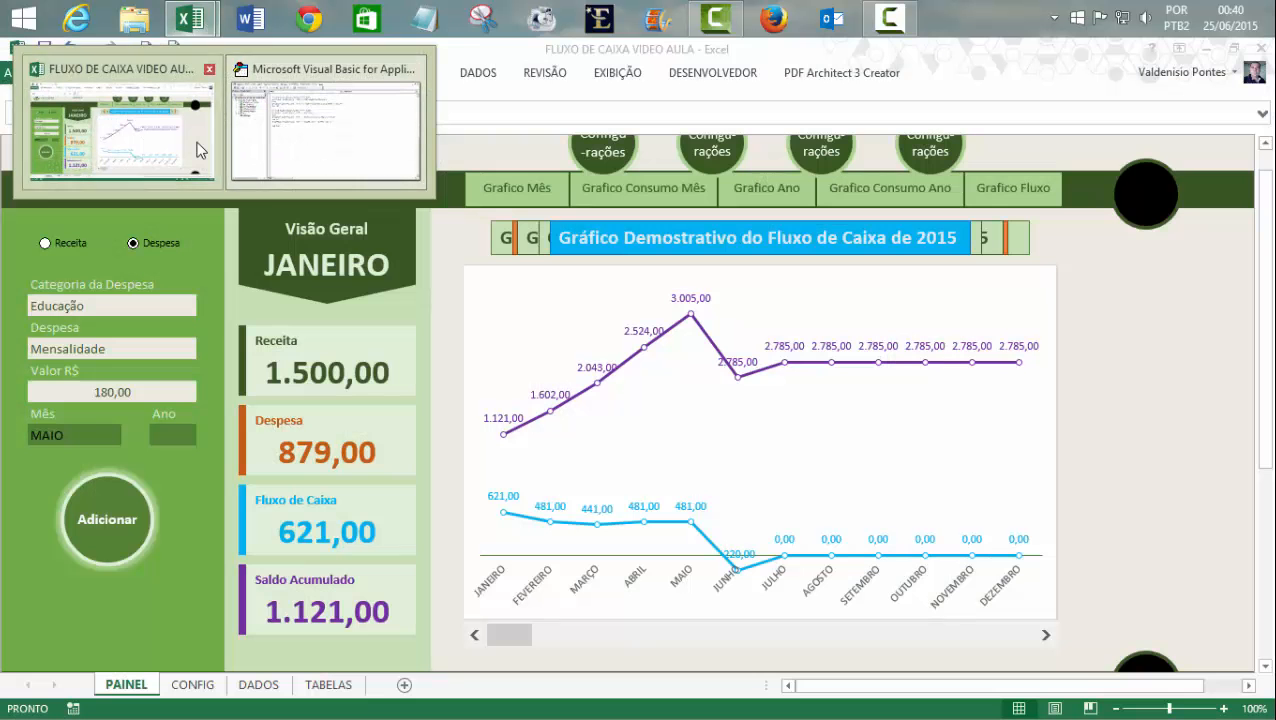
pyautogui.click(197, 150)
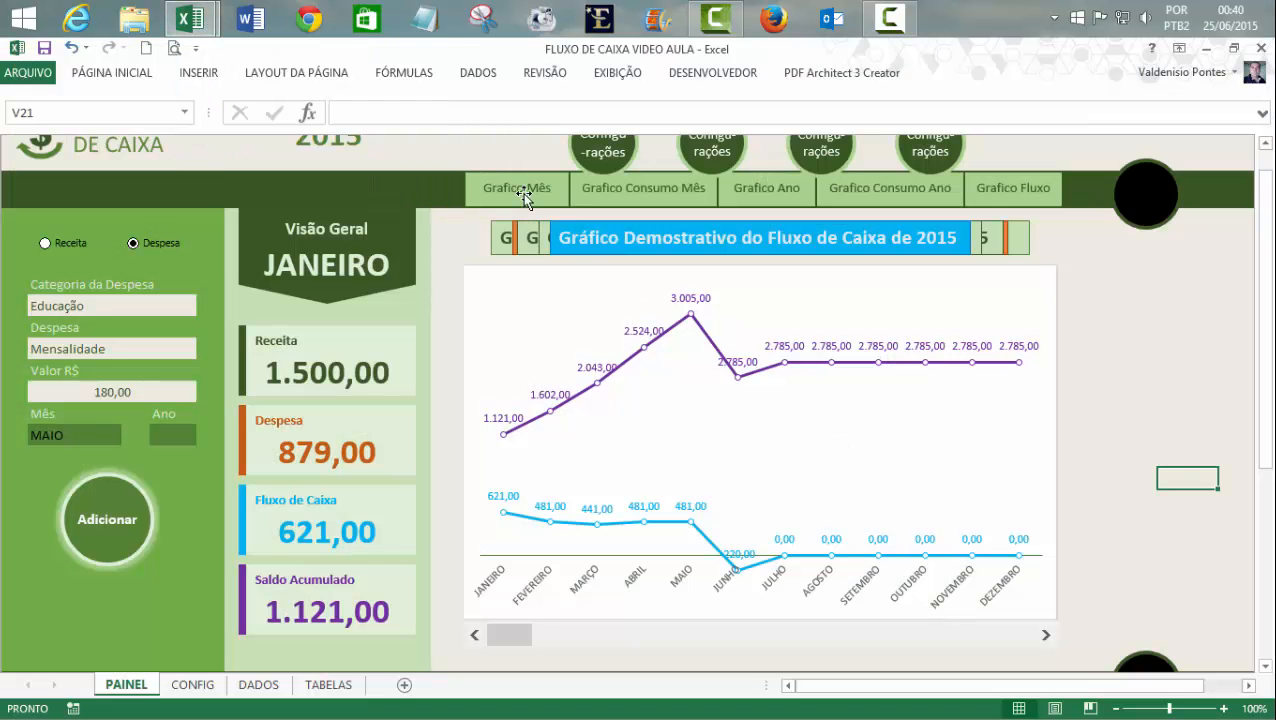
pyautogui.moveTo(200, 25)
pyautogui.click(327, 148)
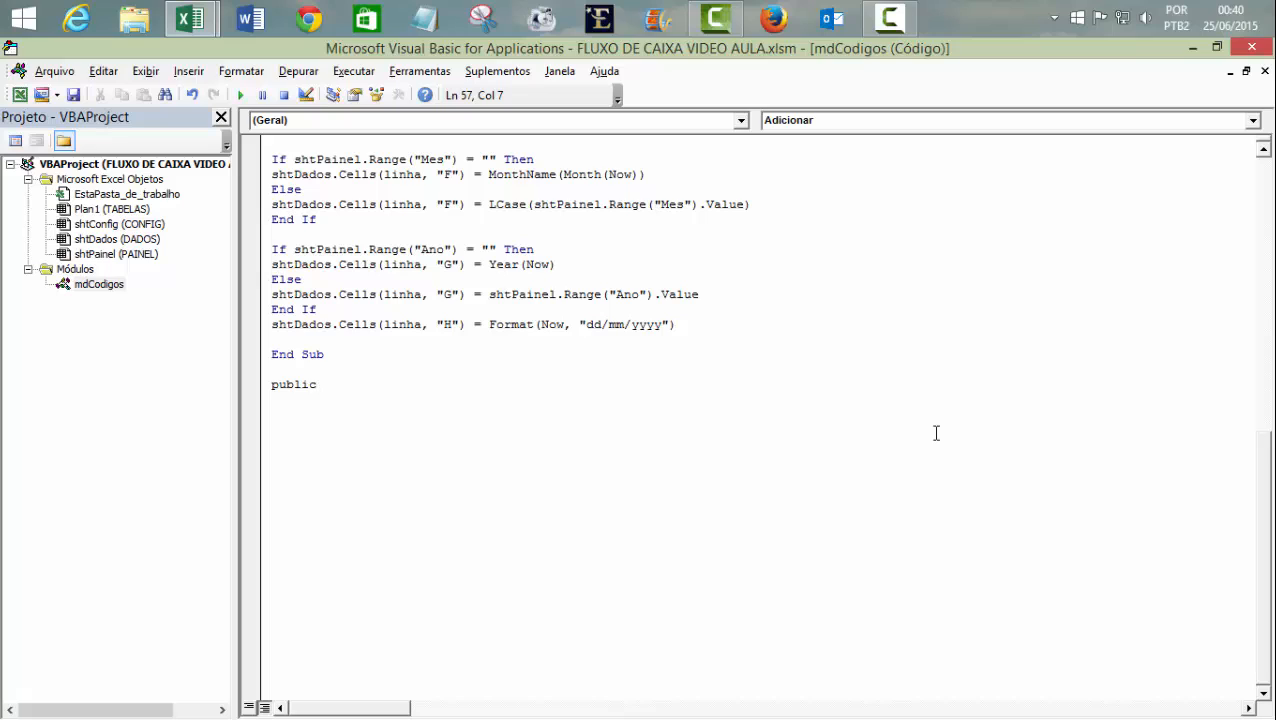
pyautogui.write('sub GraficoMes()')
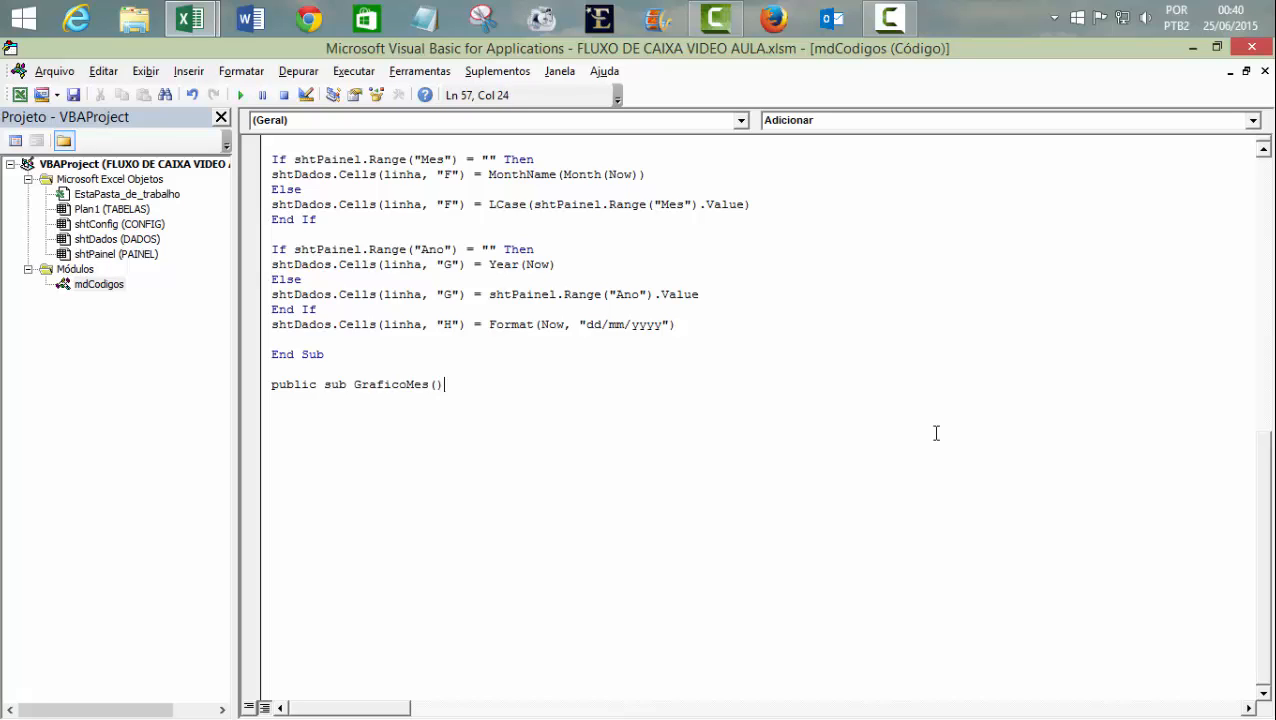
pyautogui.press('Return')
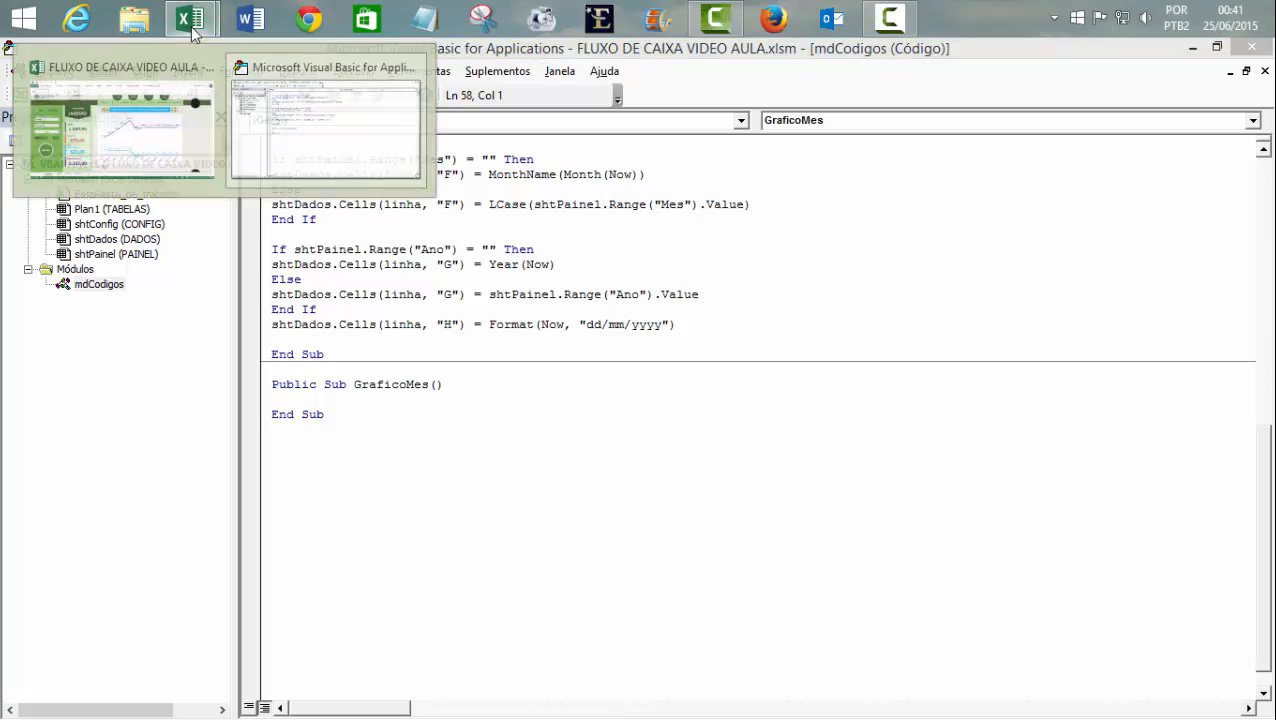
# - Return to the PAINEL sheet in Excel, check the object name of the cash flow chart, and deselect it
pyautogui.click(115, 120)
pyautogui.click(1166, 351)
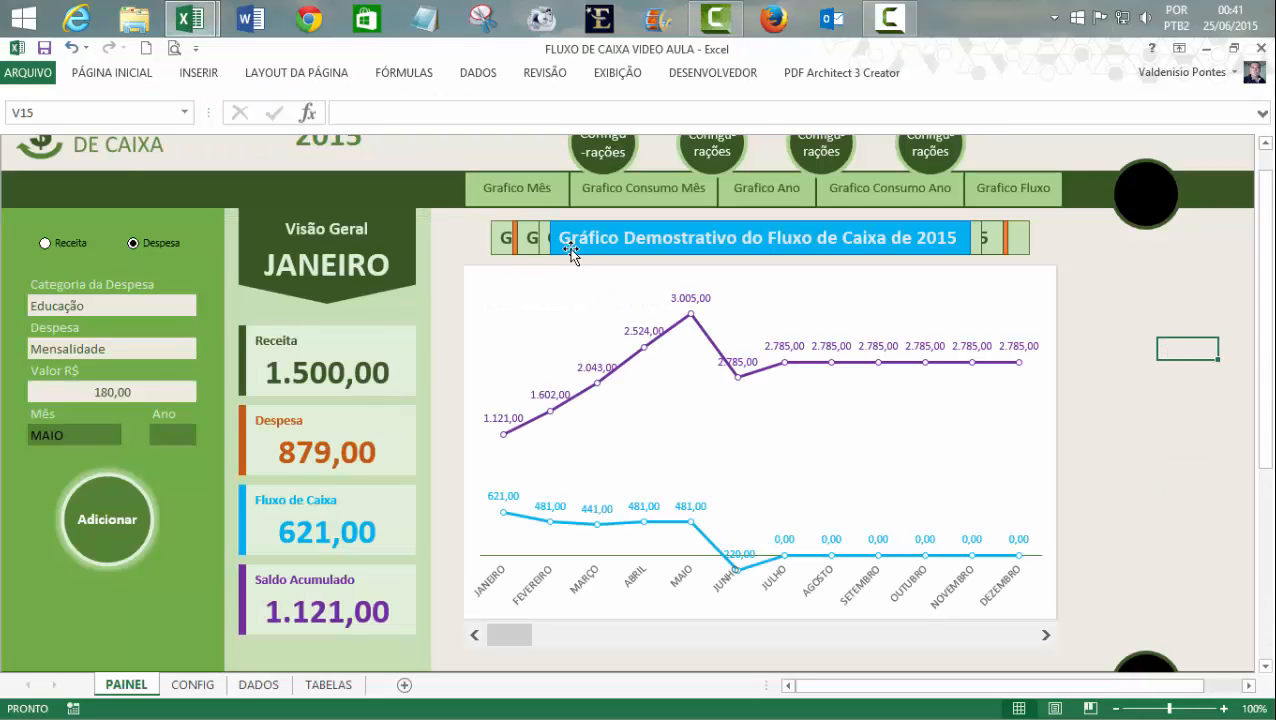
pyautogui.click(477, 266)
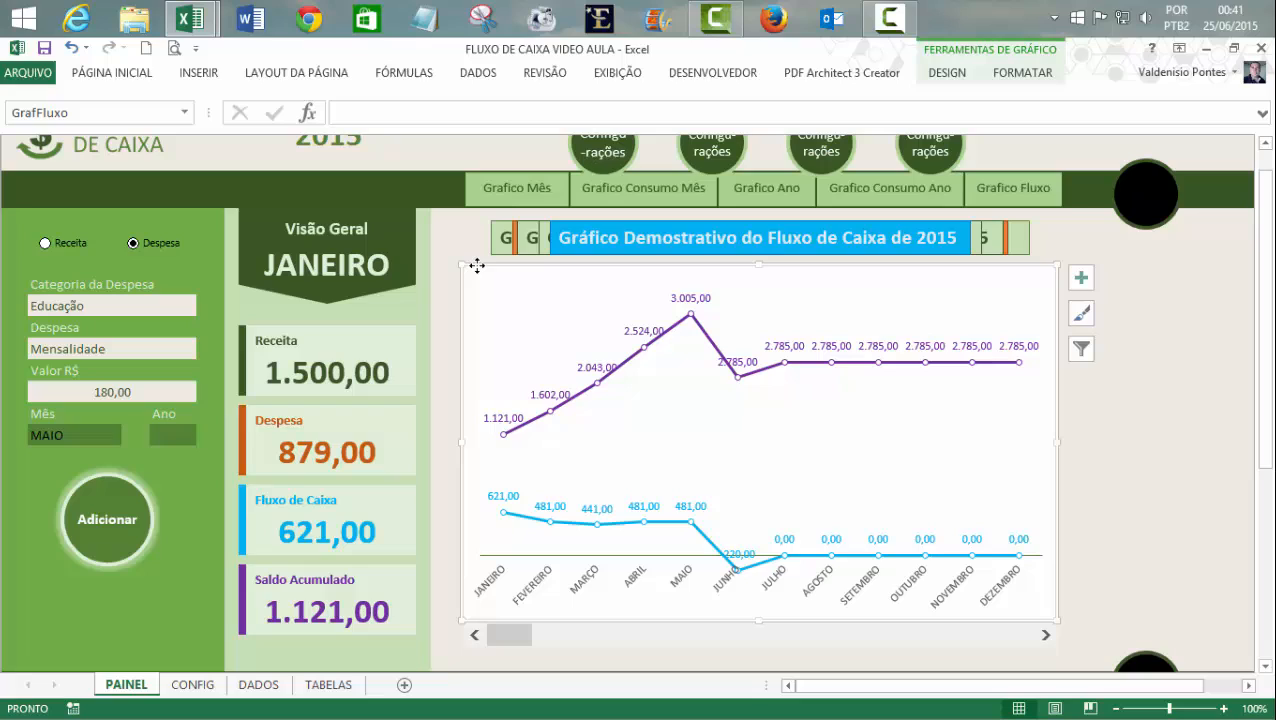
pyautogui.click(89, 112)
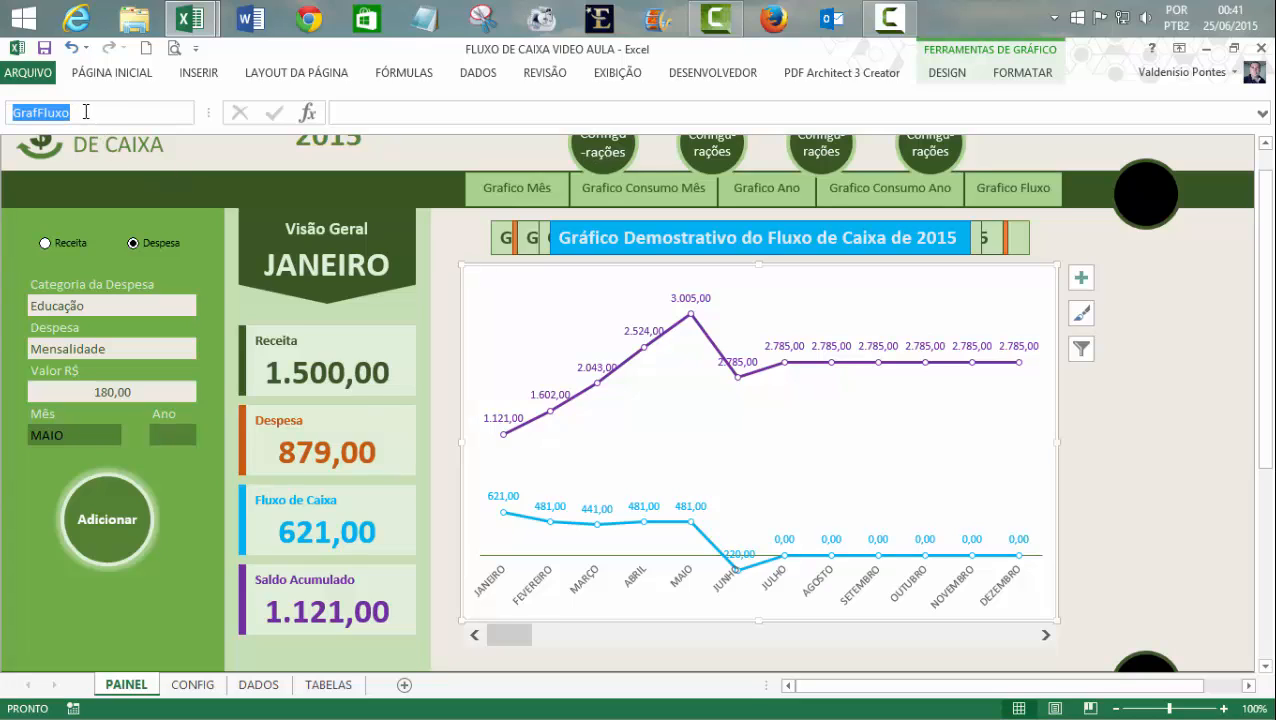
pyautogui.click(1168, 435)
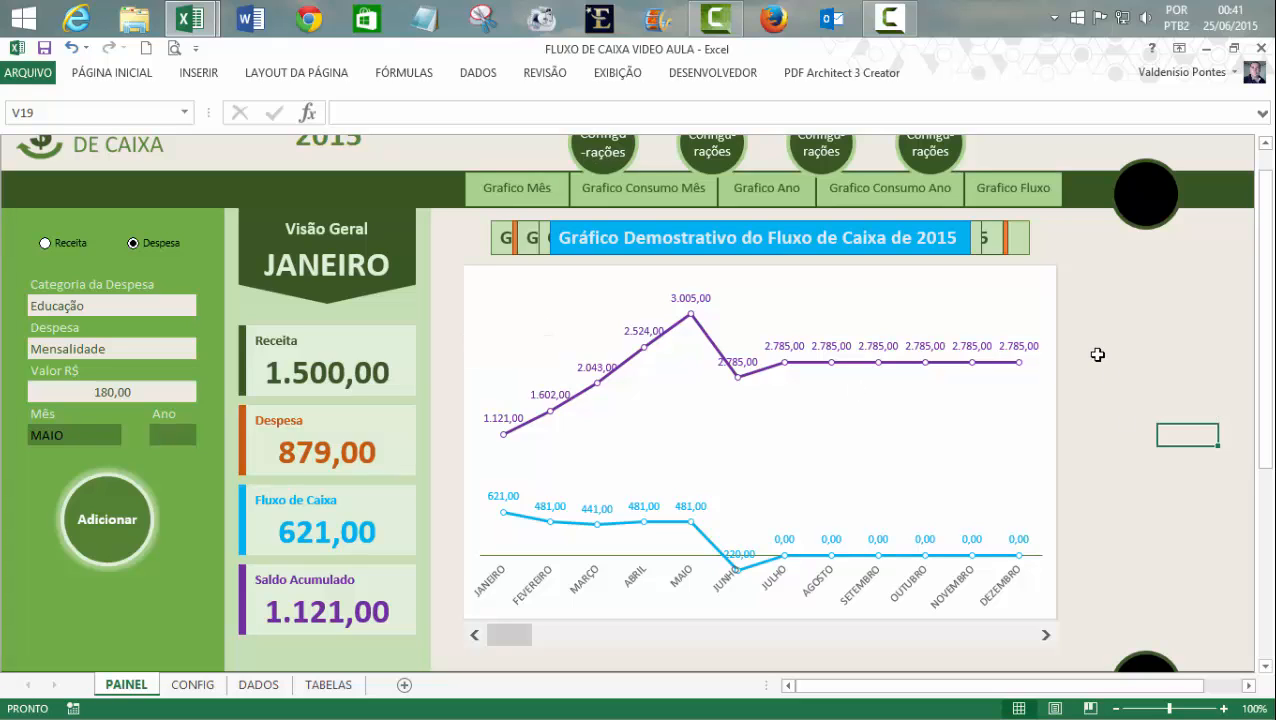
# - Show the Selection pane listing all objects on the PAINEL sheet
pyautogui.click(122, 76)
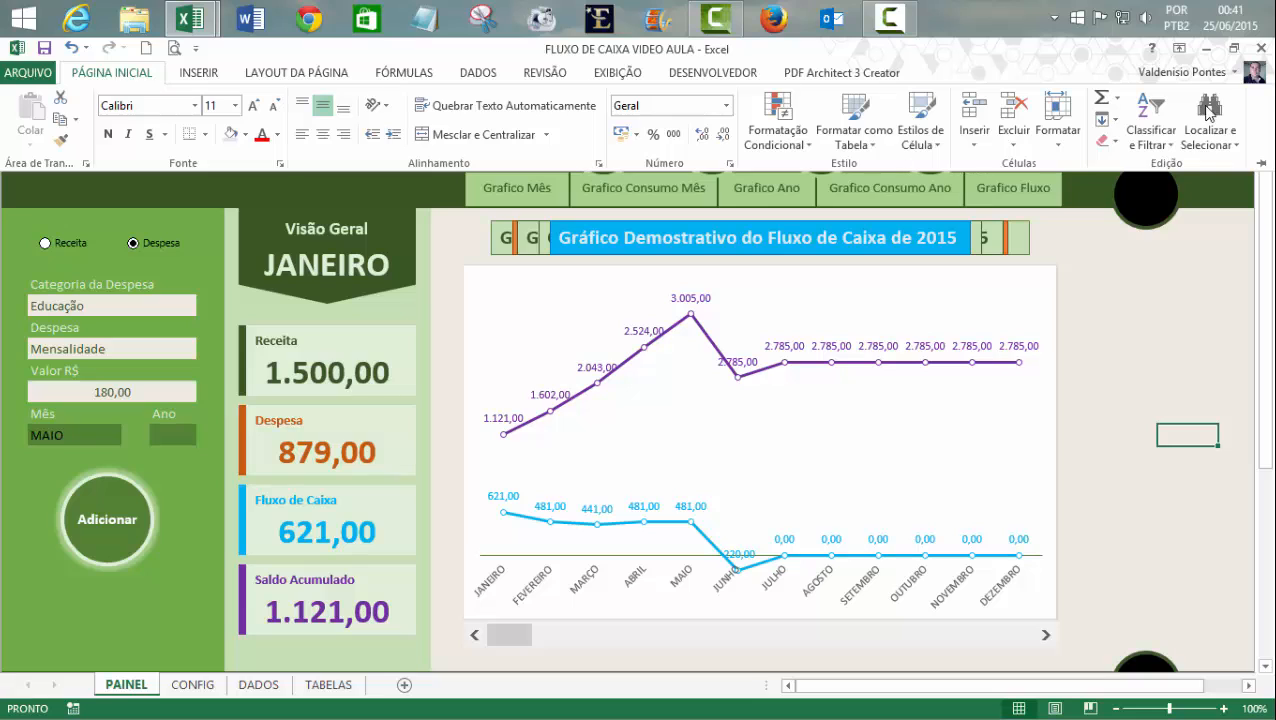
pyautogui.click(1218, 135)
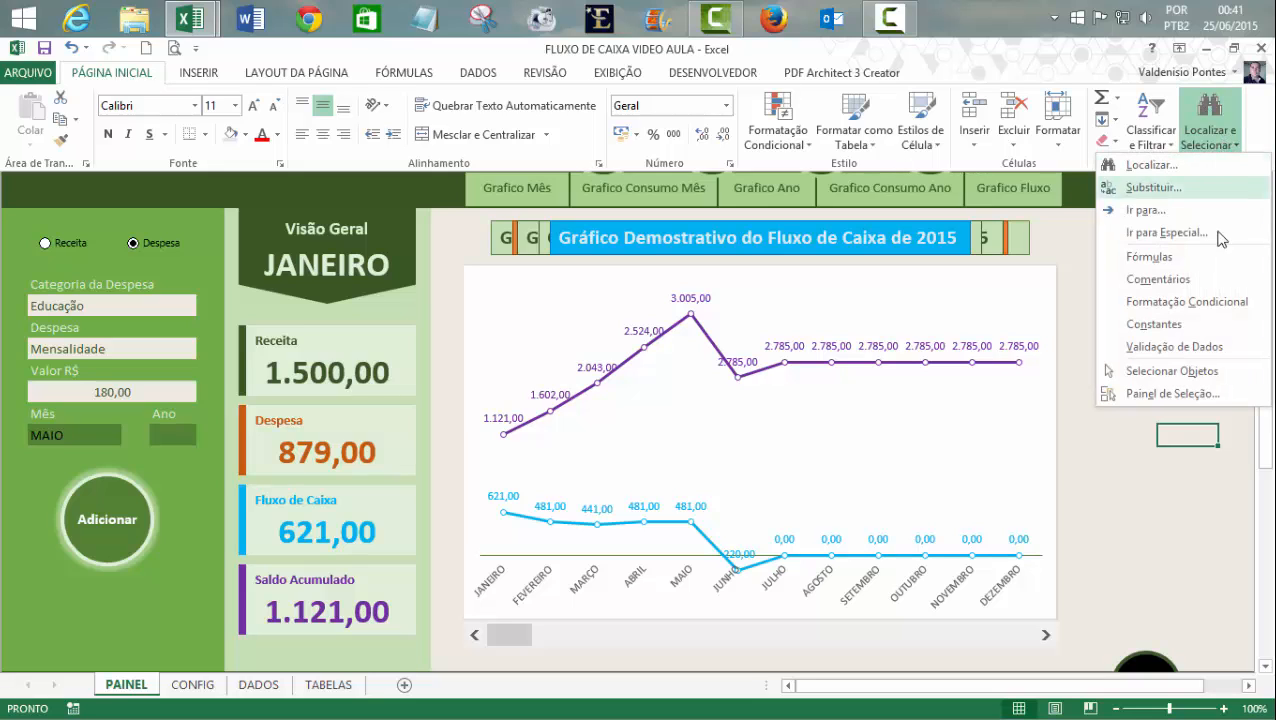
pyautogui.click(1190, 393)
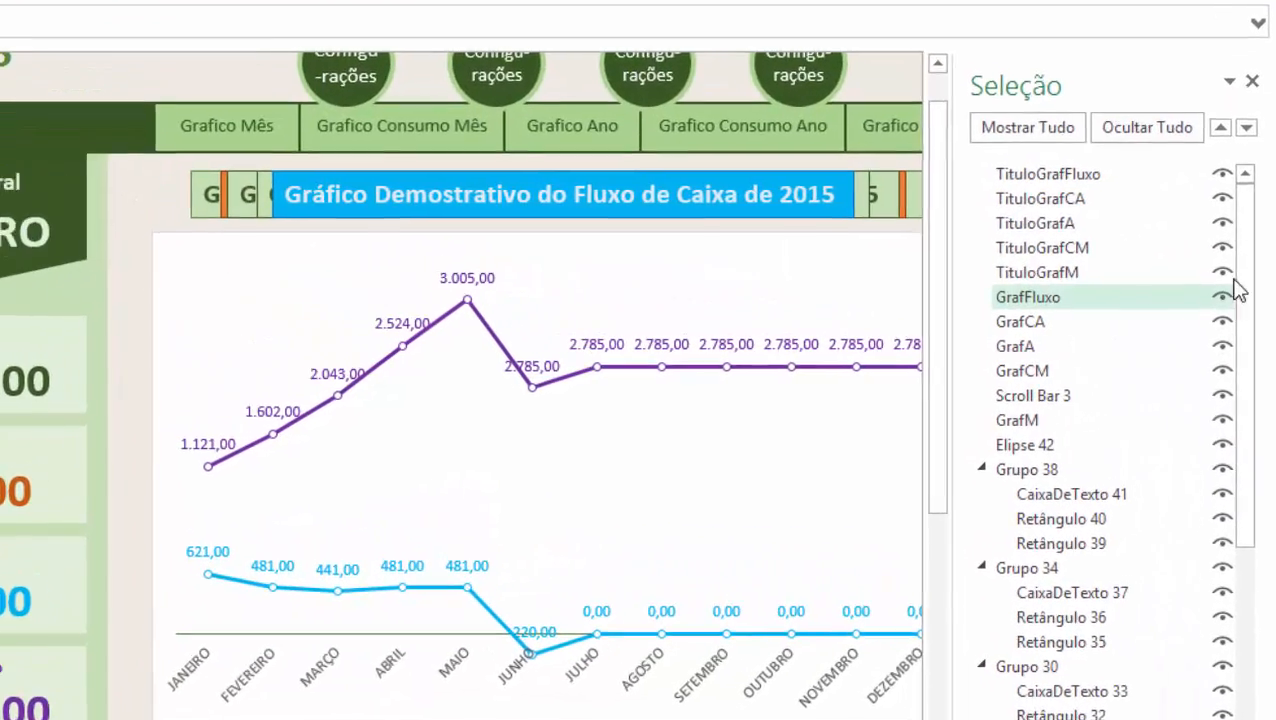
pyautogui.scroll(-1, 1248, 283)
pyautogui.scroll(1, 1248, 283)
# - Examine which title box or chart each TituloGraf and Graf name in the object list refers to
pyautogui.click(1039, 202)
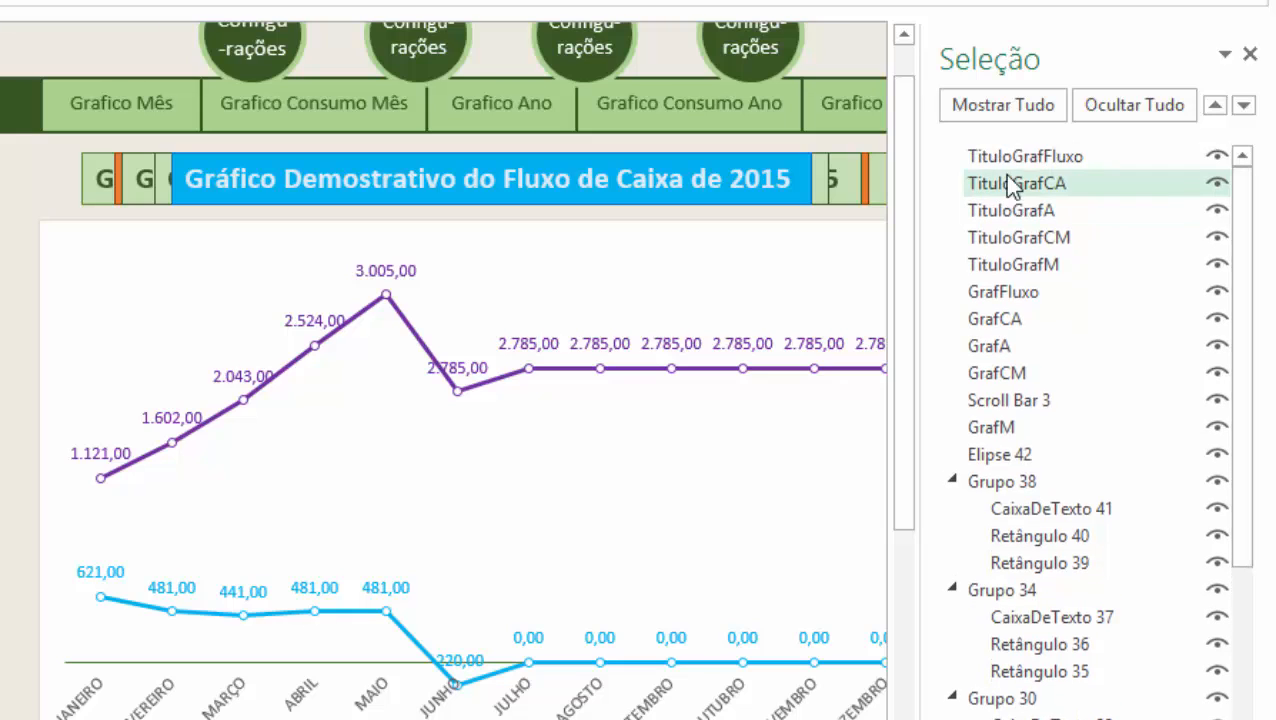
pyautogui.click(1001, 161)
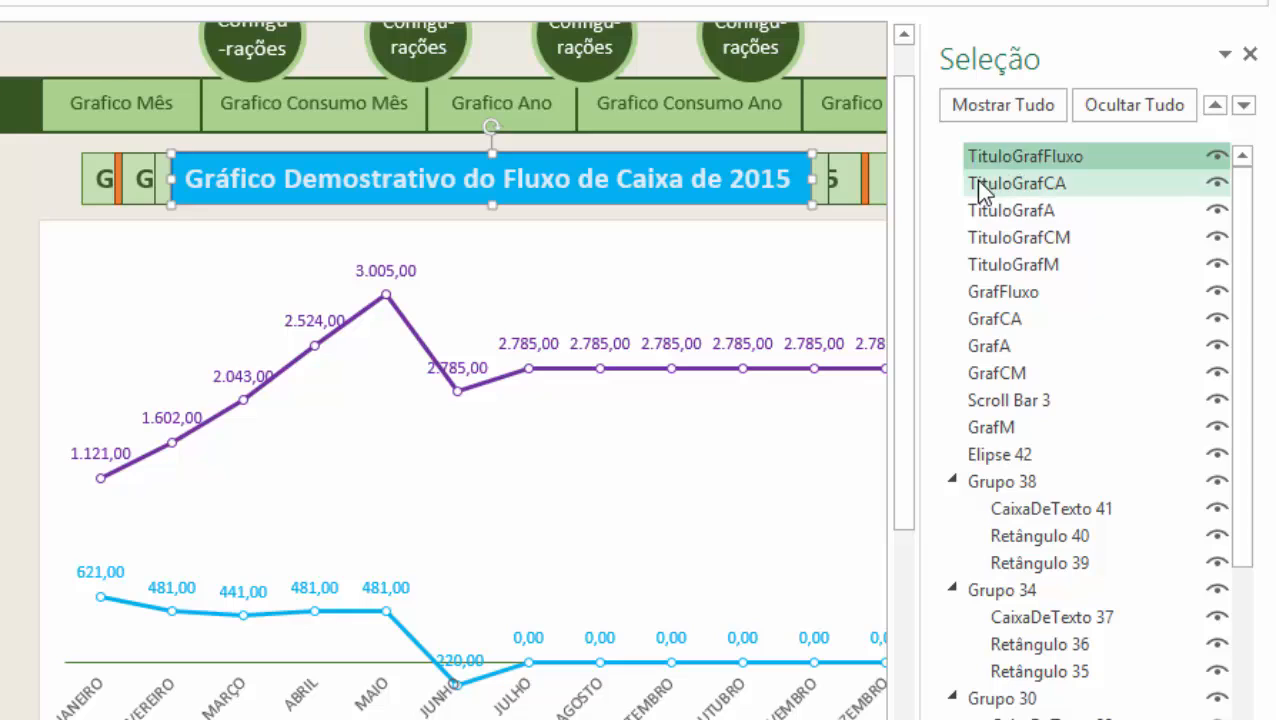
pyautogui.click(1065, 183)
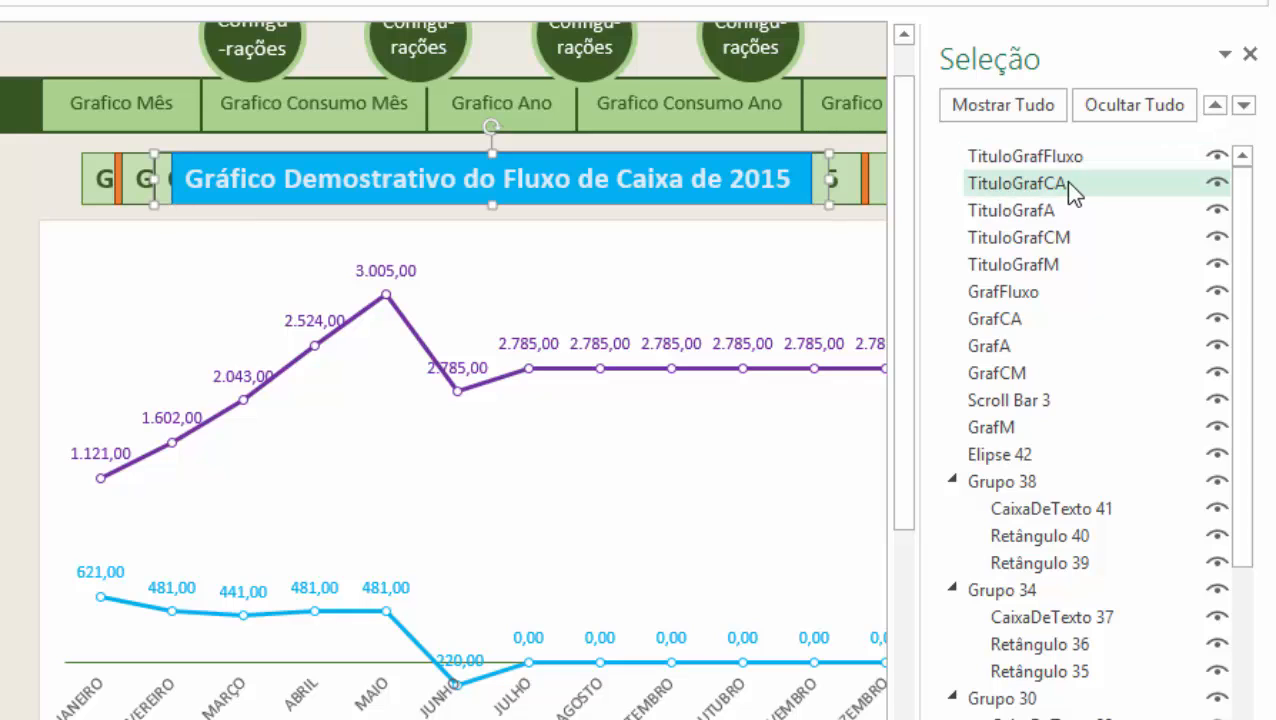
pyautogui.click(988, 210)
pyautogui.click(979, 240)
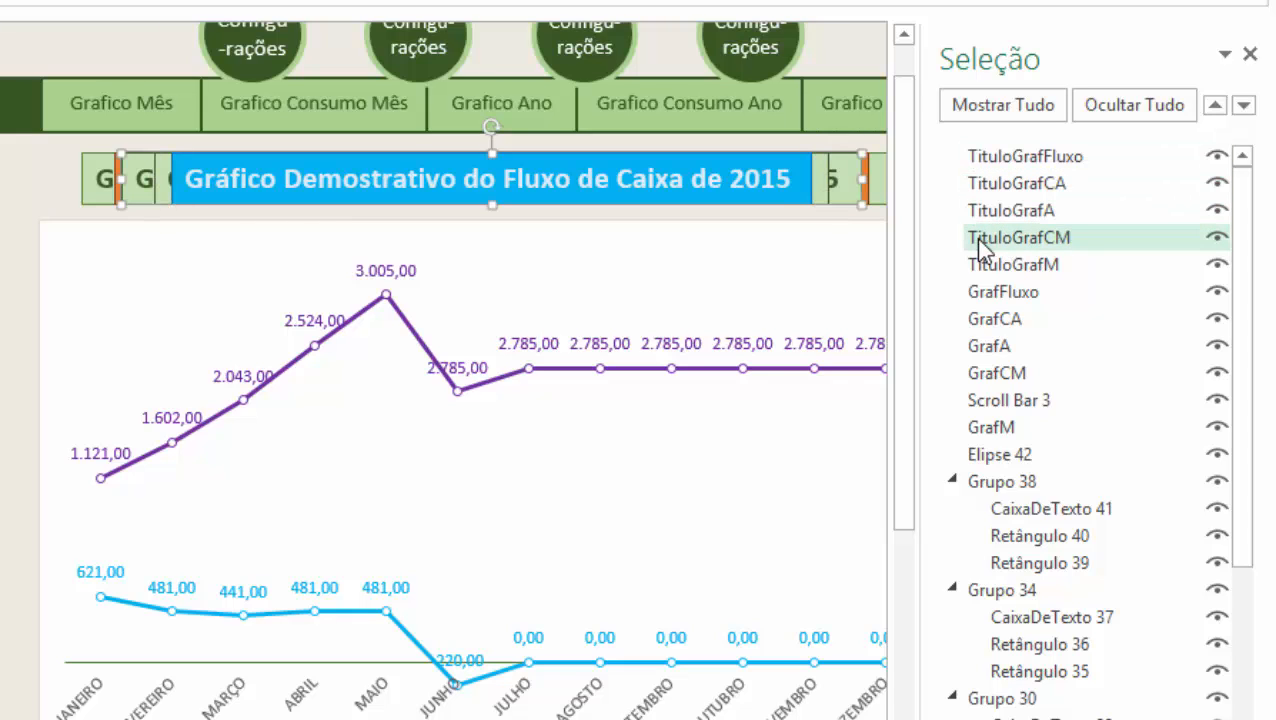
pyautogui.click(1035, 265)
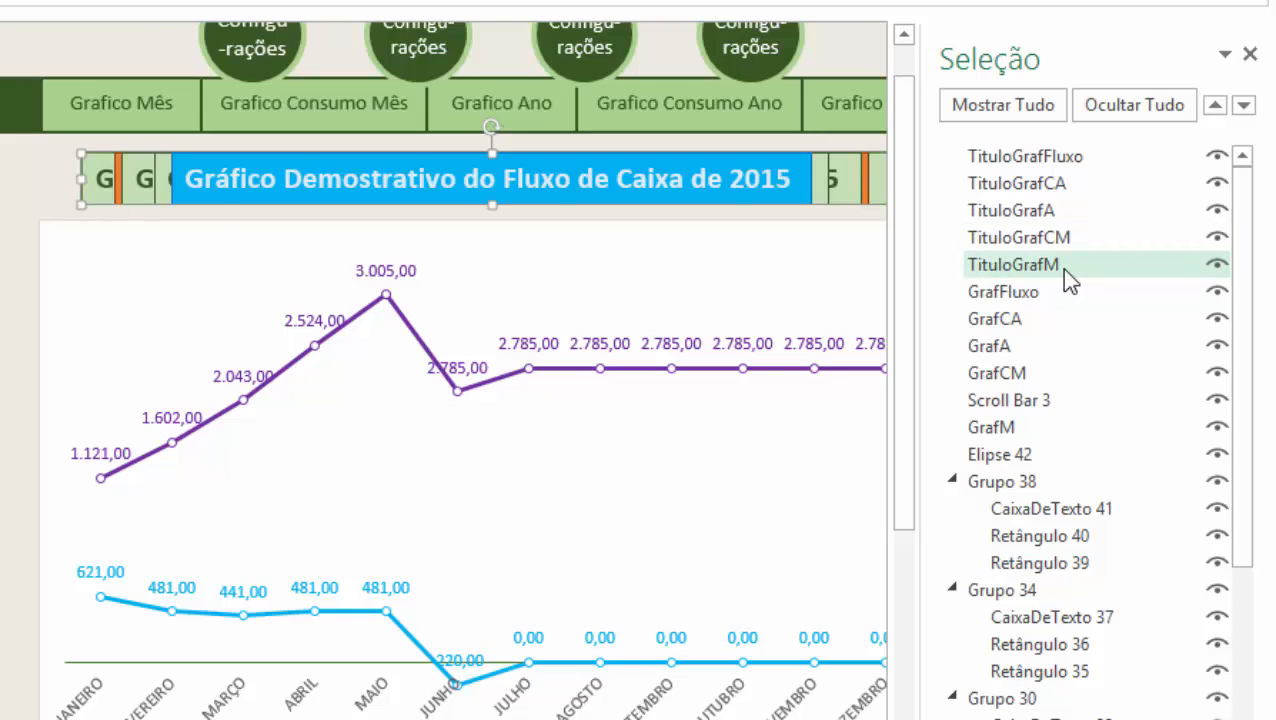
pyautogui.click(1008, 293)
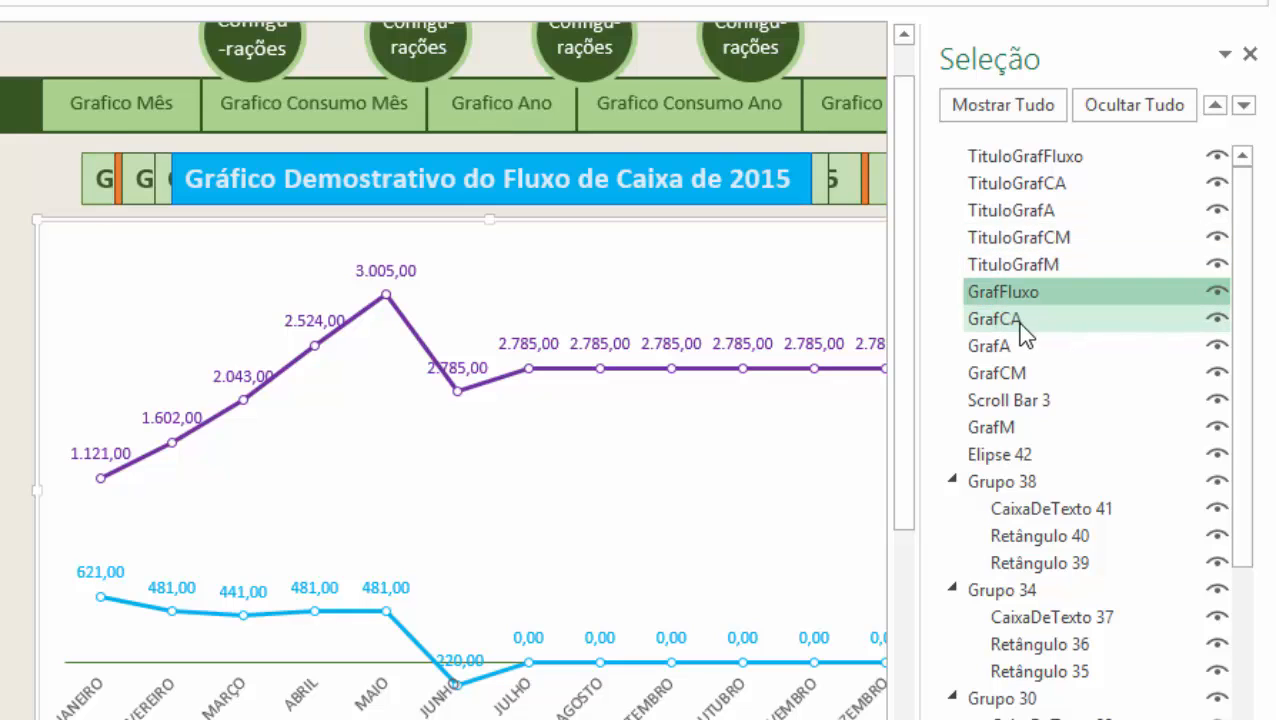
pyautogui.click(1014, 322)
pyautogui.click(995, 342)
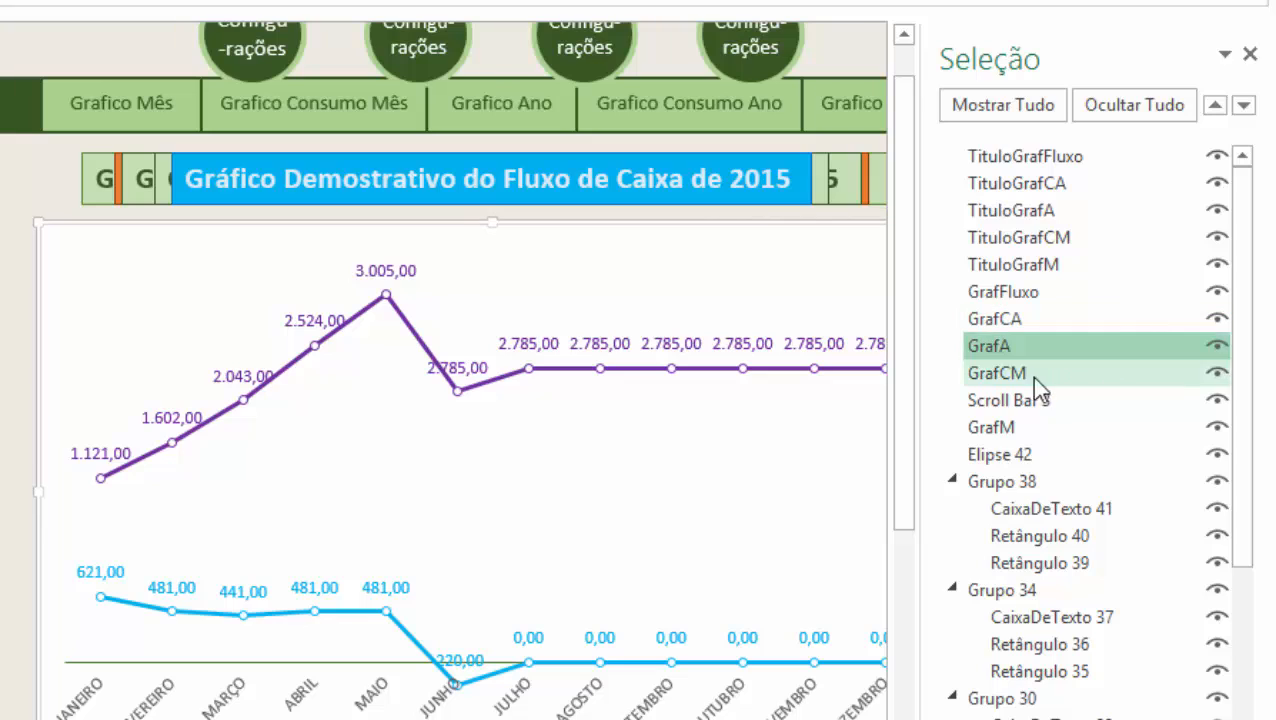
pyautogui.click(1031, 375)
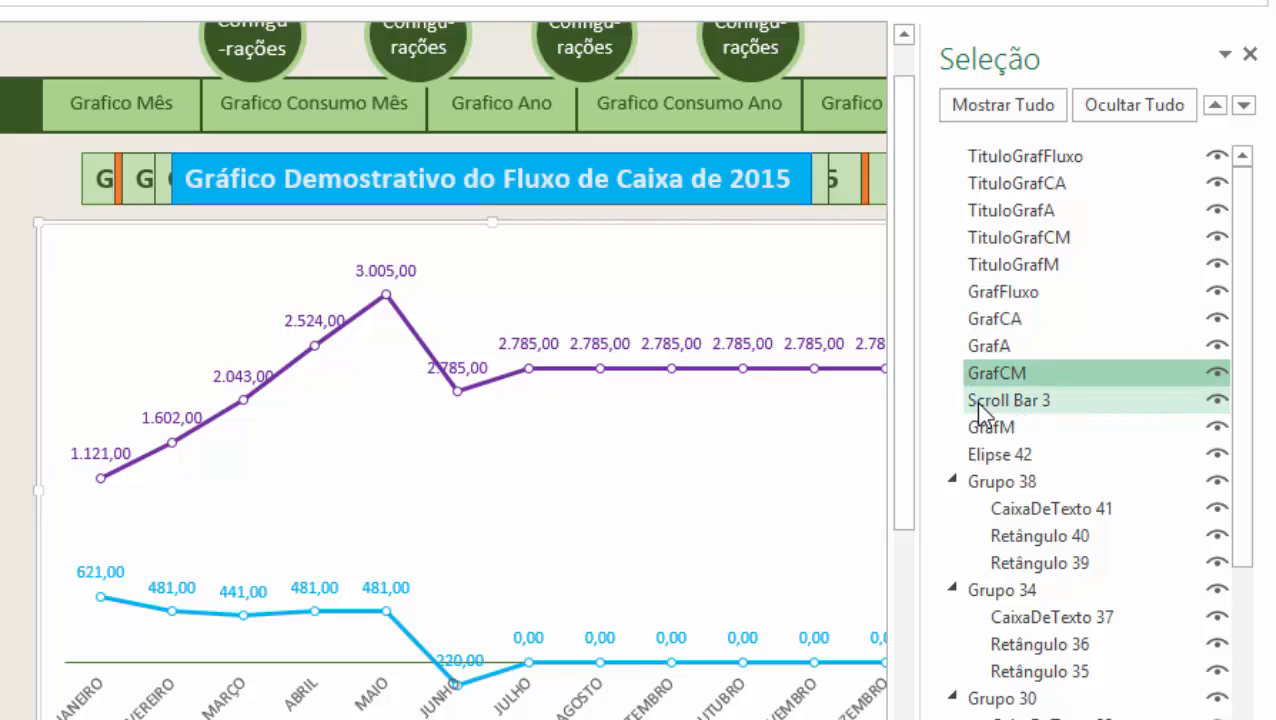
# - Rename the object Scroll Bar 3 as BarraRolagem in the object list
pyautogui.click(1030, 405)
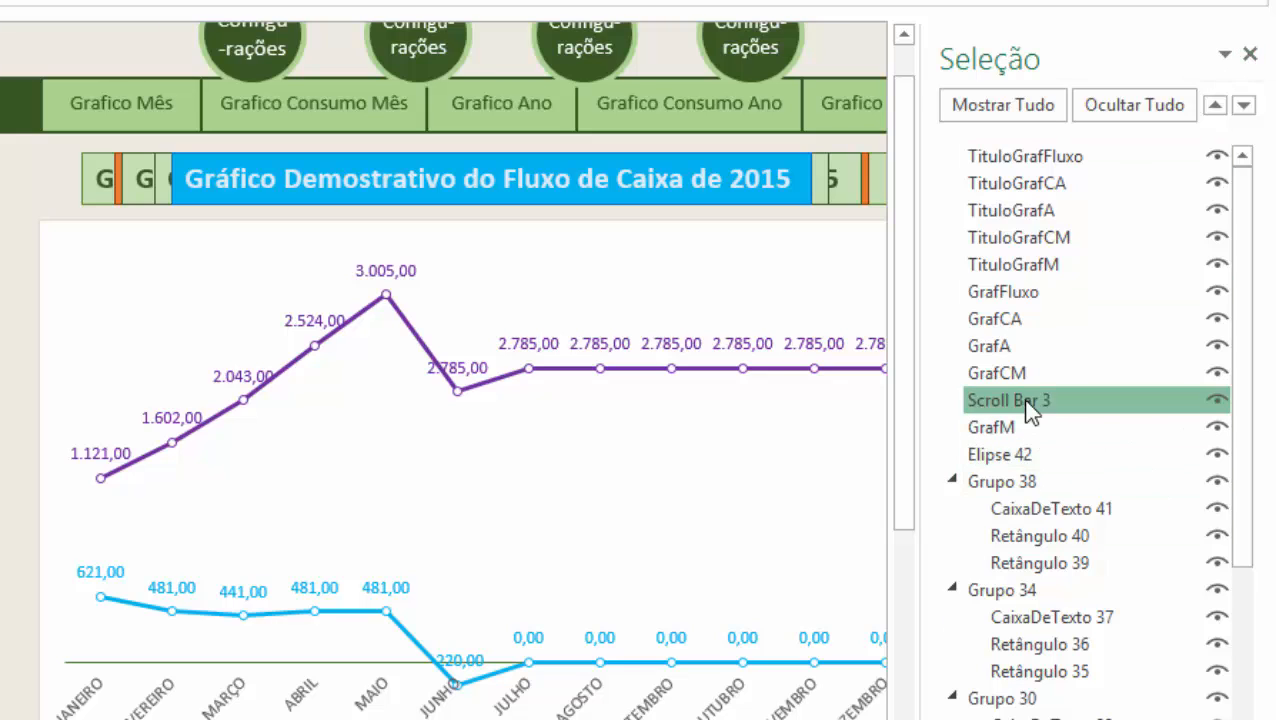
pyautogui.click(991, 404)
pyautogui.moveTo(1070, 401); pyautogui.dragTo(928, 400)
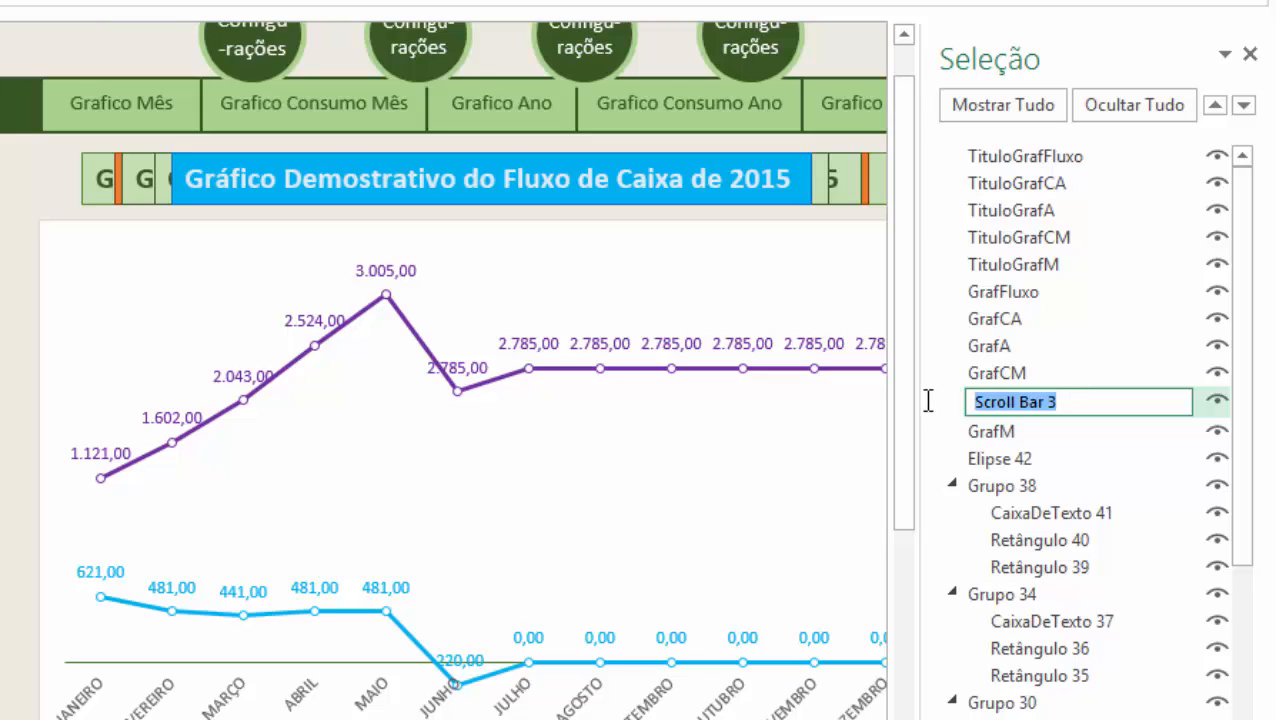
pyautogui.write('Ba')
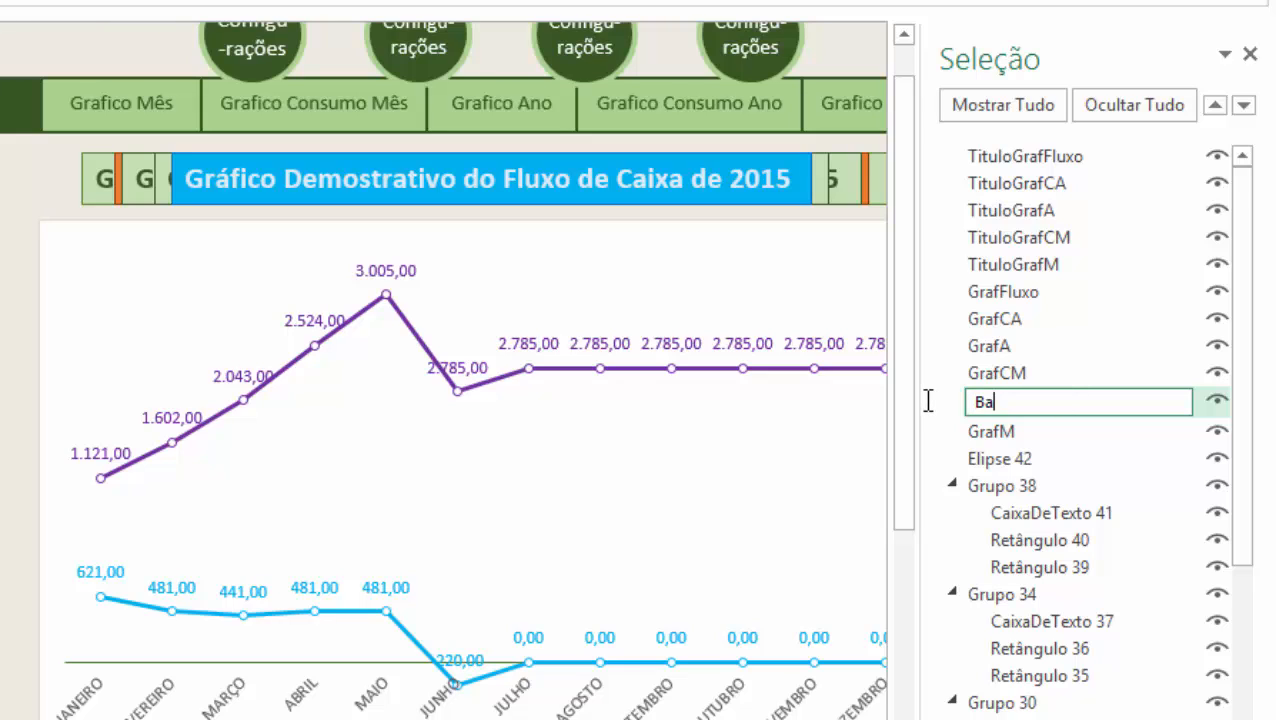
pyautogui.write('rraRolagem')
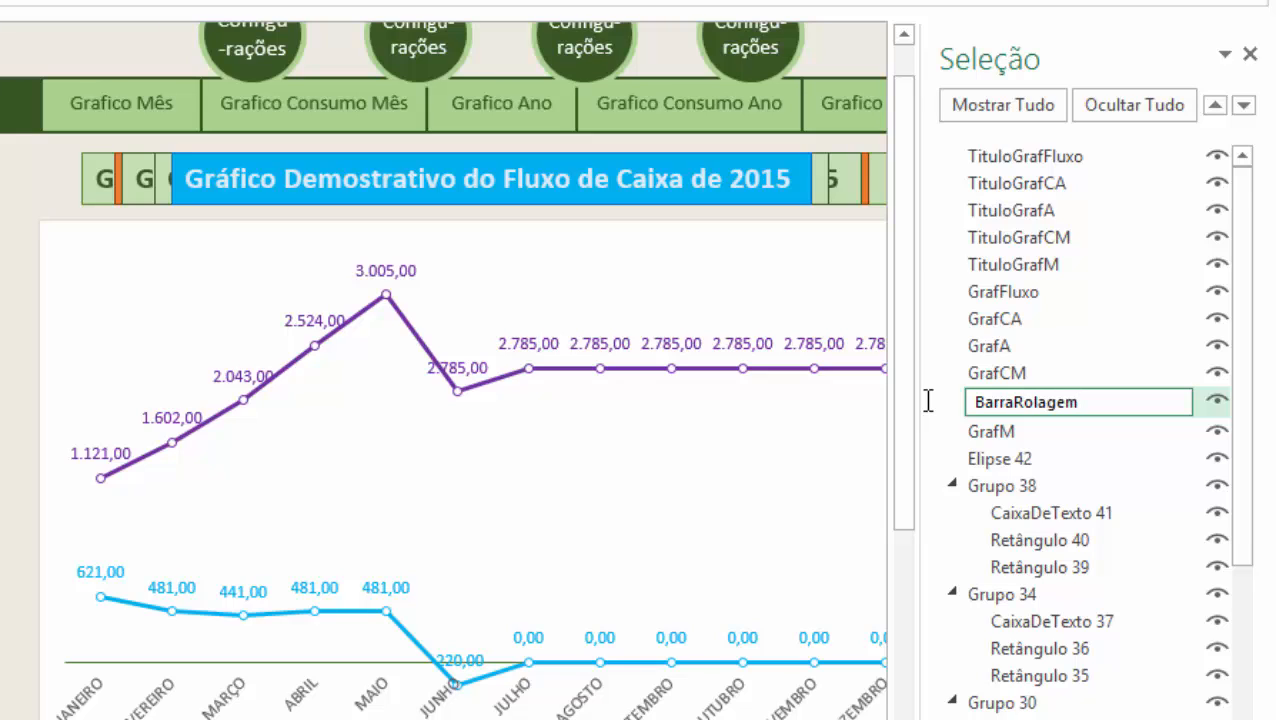
pyautogui.press('Return')
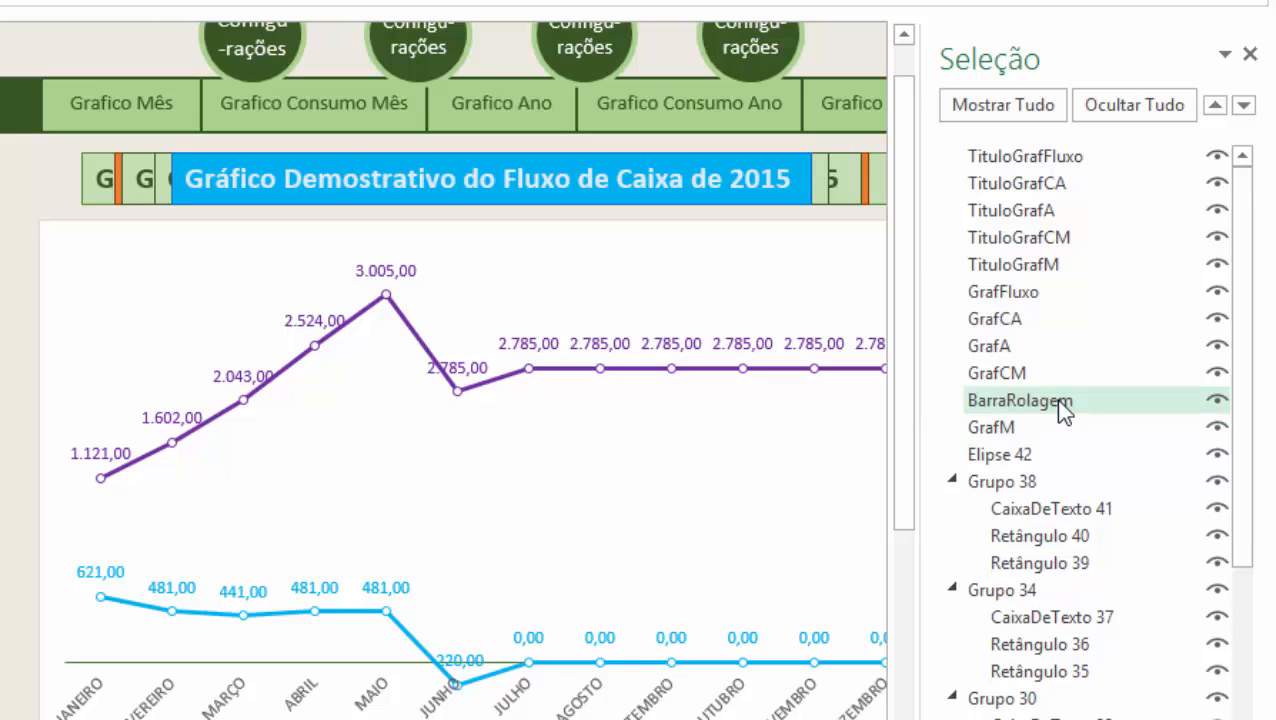
pyautogui.click(1087, 375)
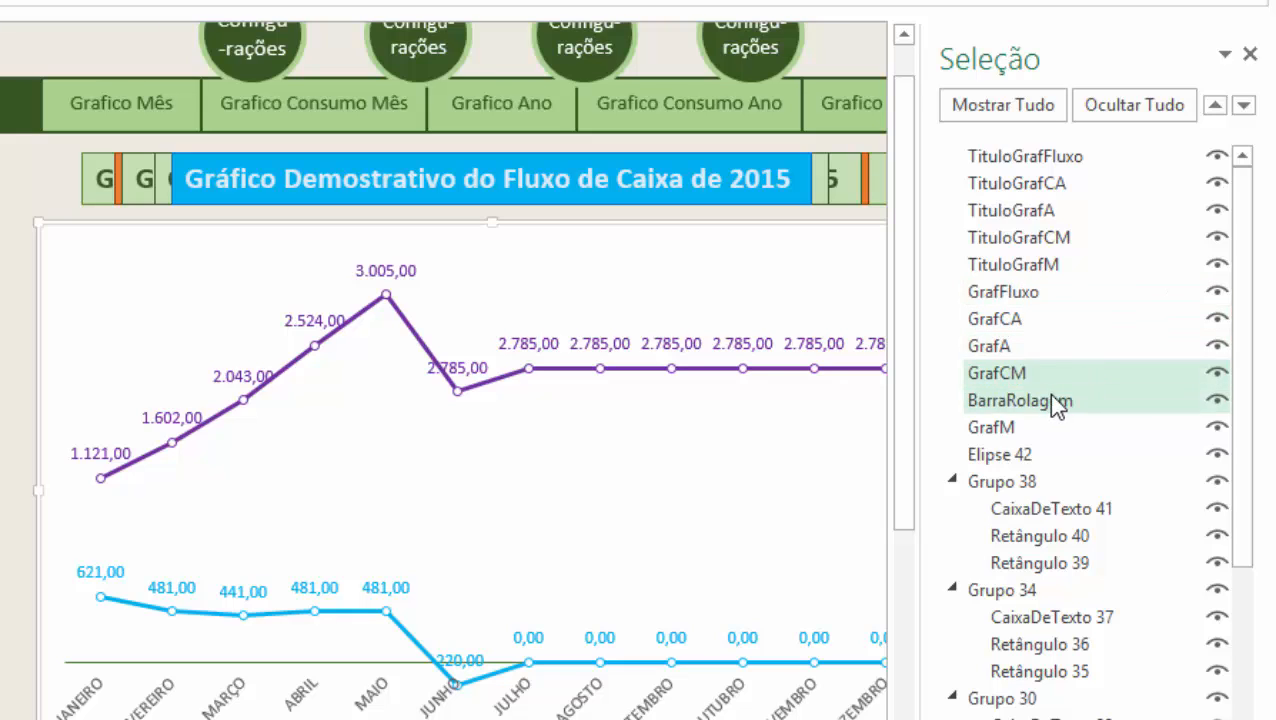
pyautogui.click(1054, 401)
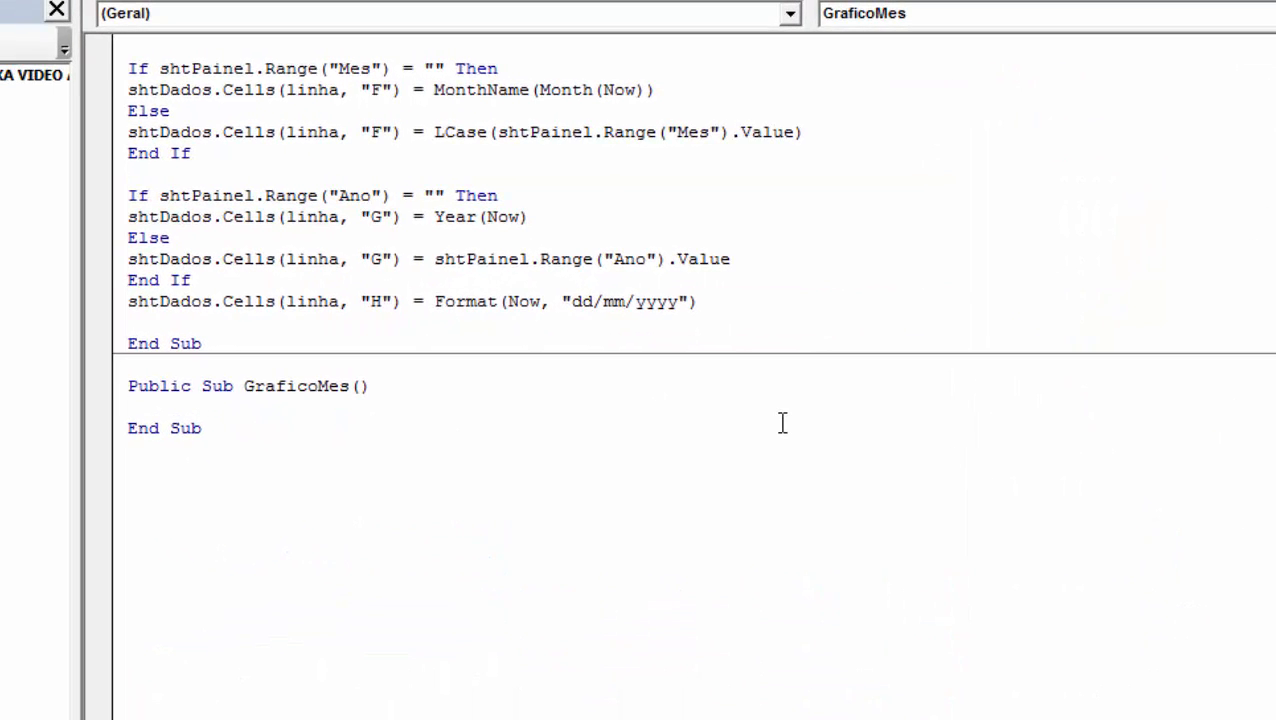
# - Add blank lines inside the GraficoMes macro and begin a statement with shtPainel.Shapes(" for a named shape
pyautogui.press('Return')
pyautogui.press('Return')
pyautogui.press('Return')
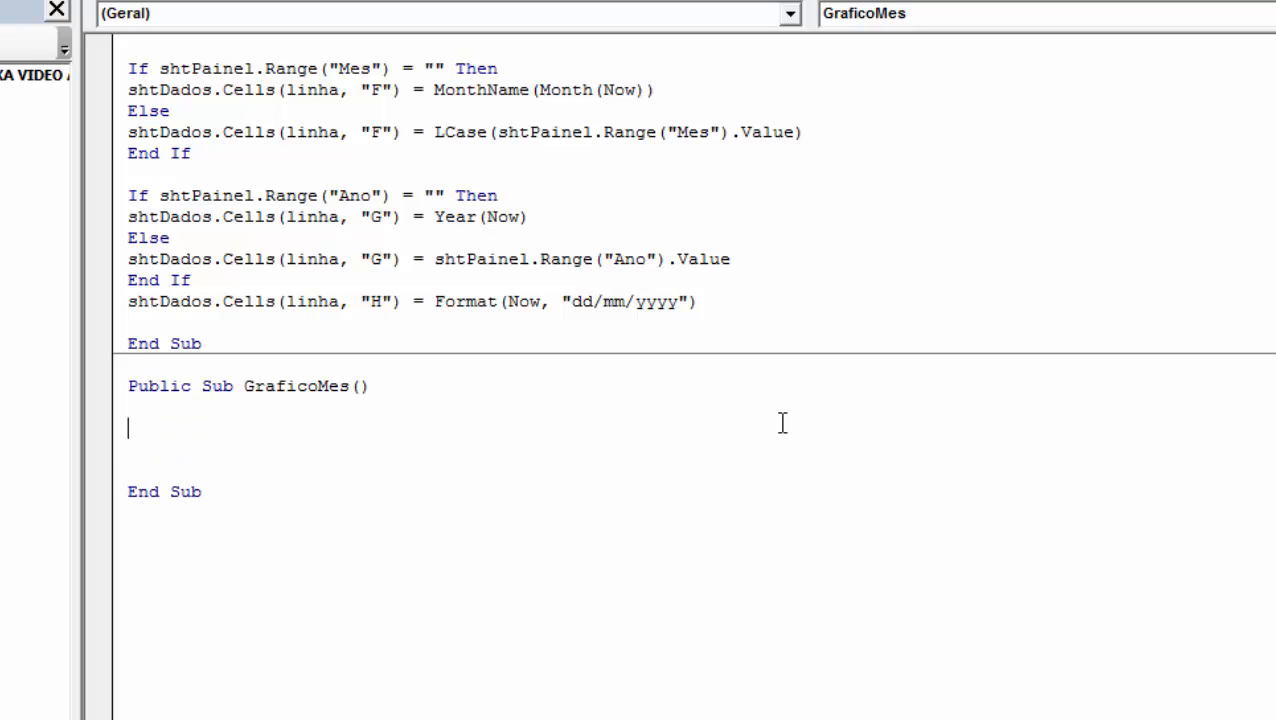
pyautogui.write('shtpaine')
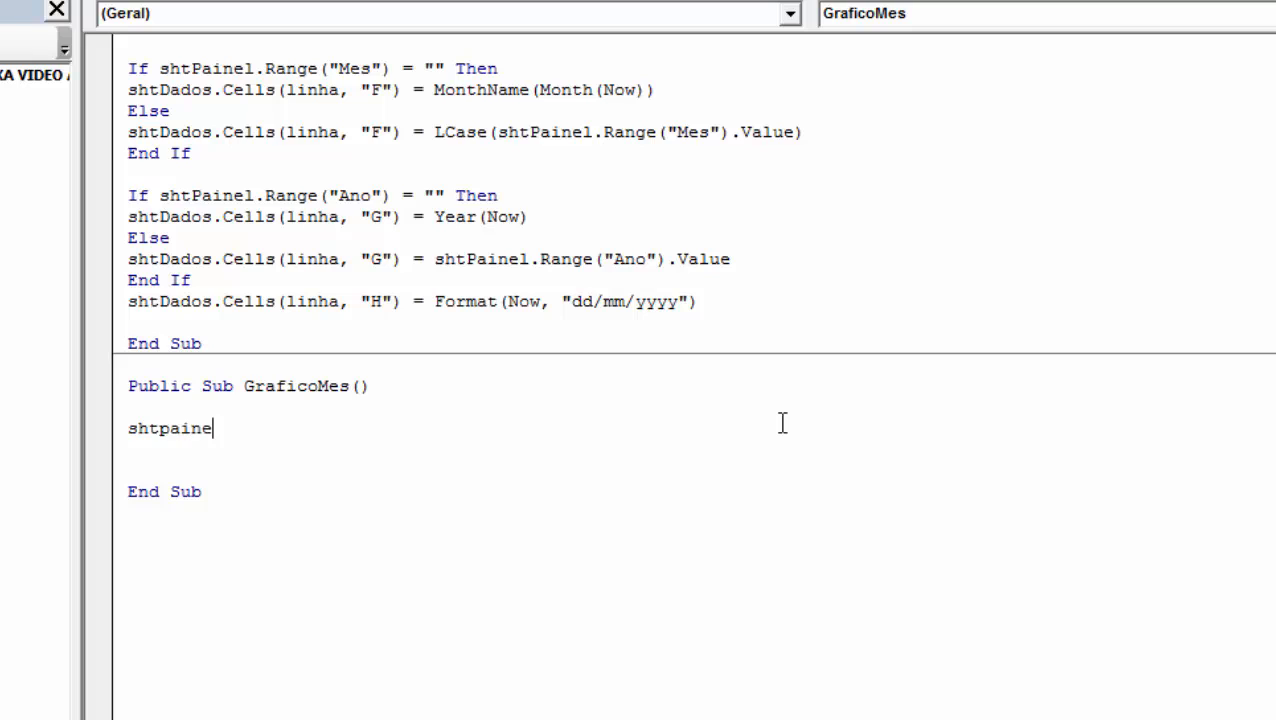
pyautogui.write('l.s')
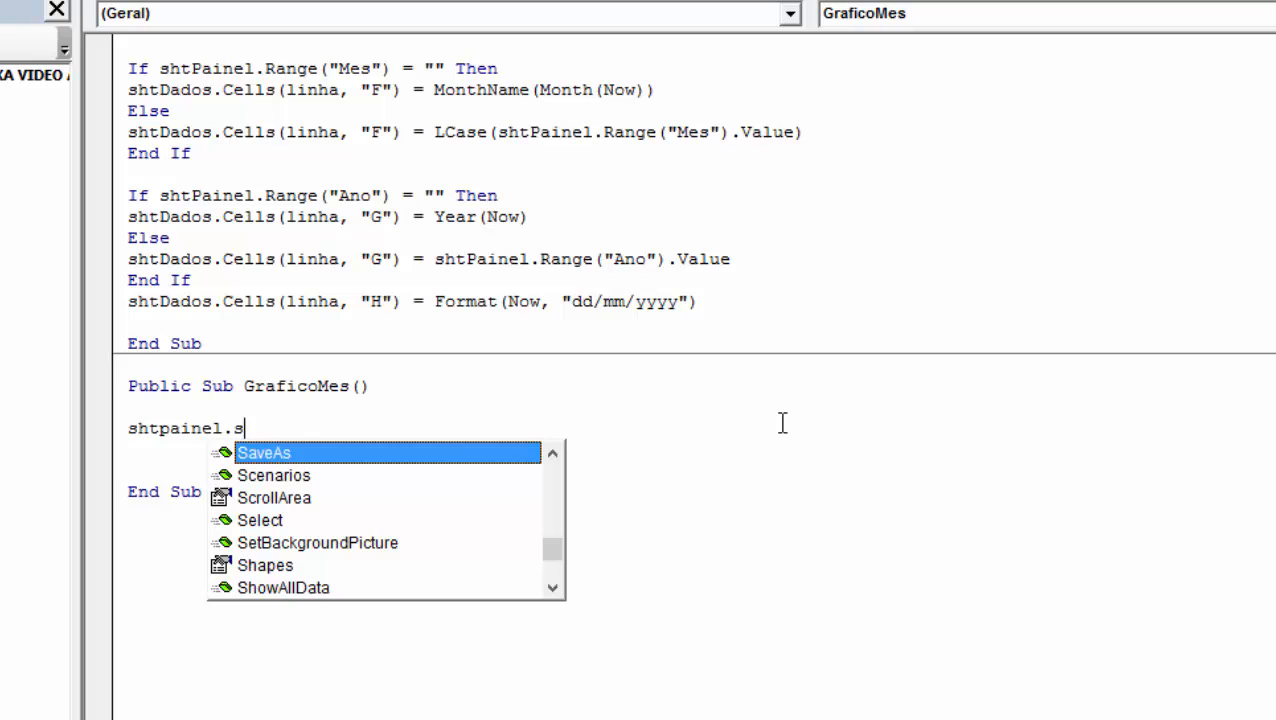
pyautogui.write('ha')
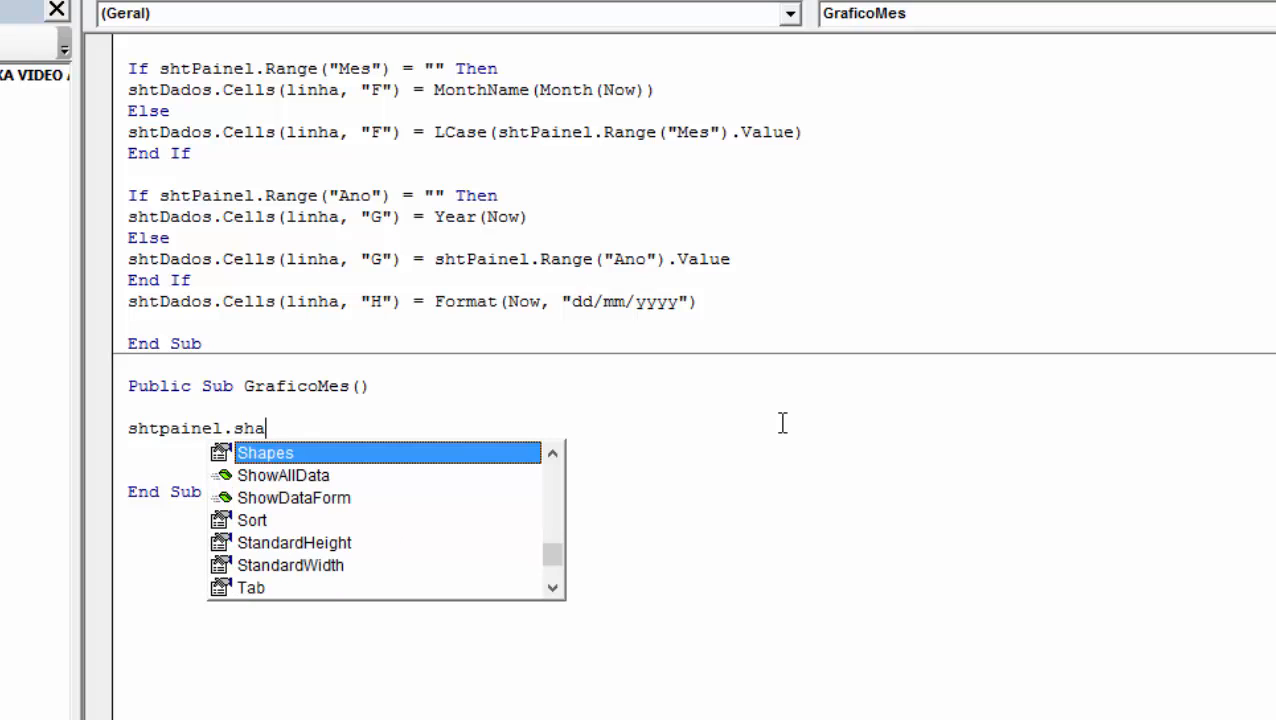
pyautogui.press('Tab')
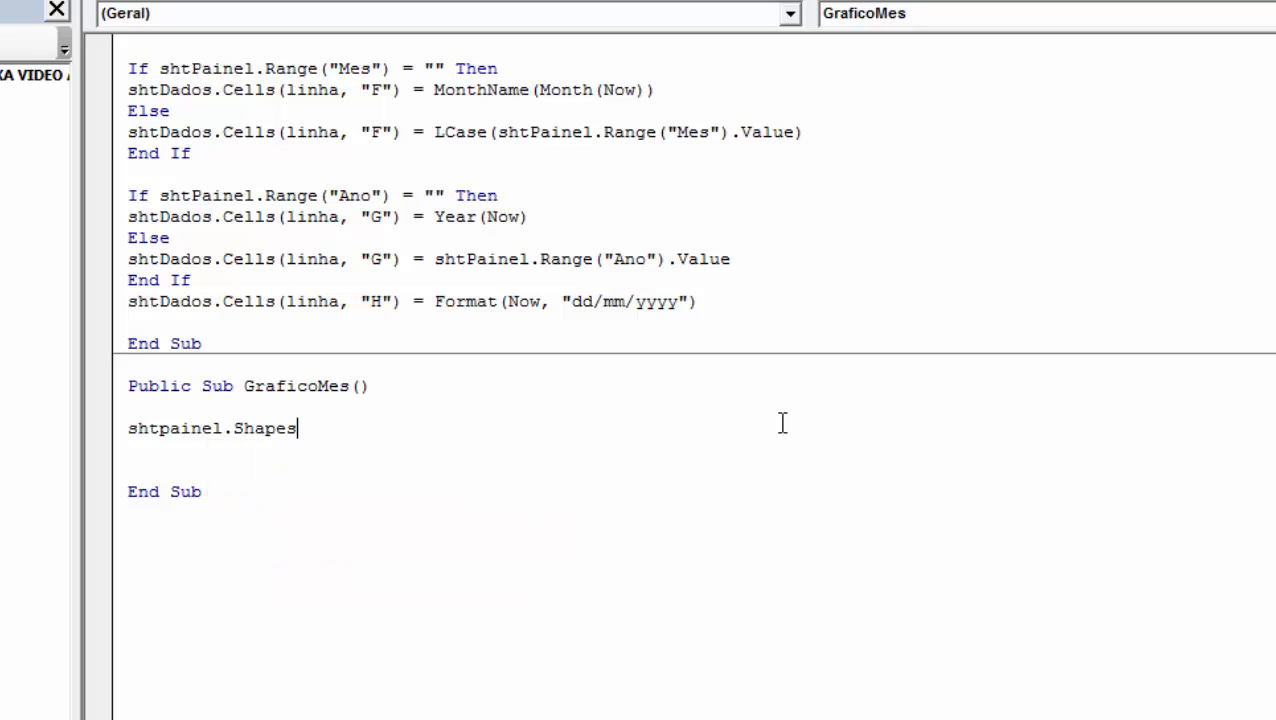
pyautogui.write('("t')
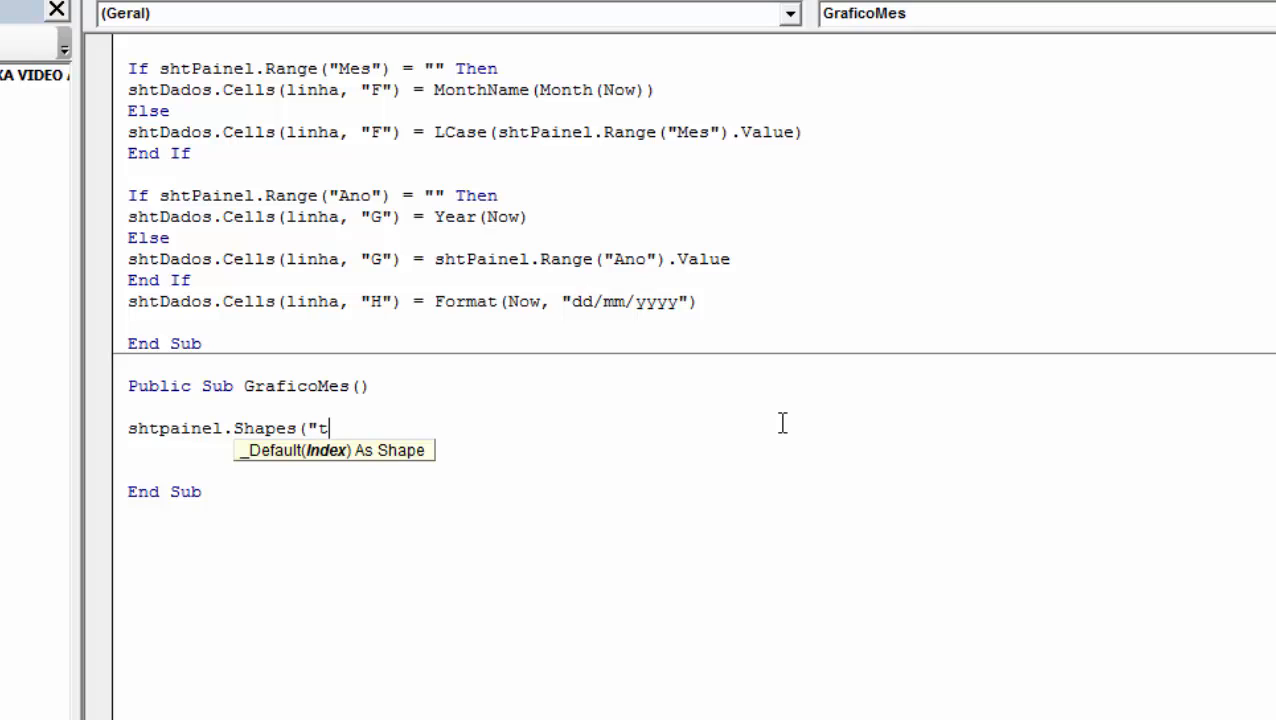
pyautogui.press('BackSpace')
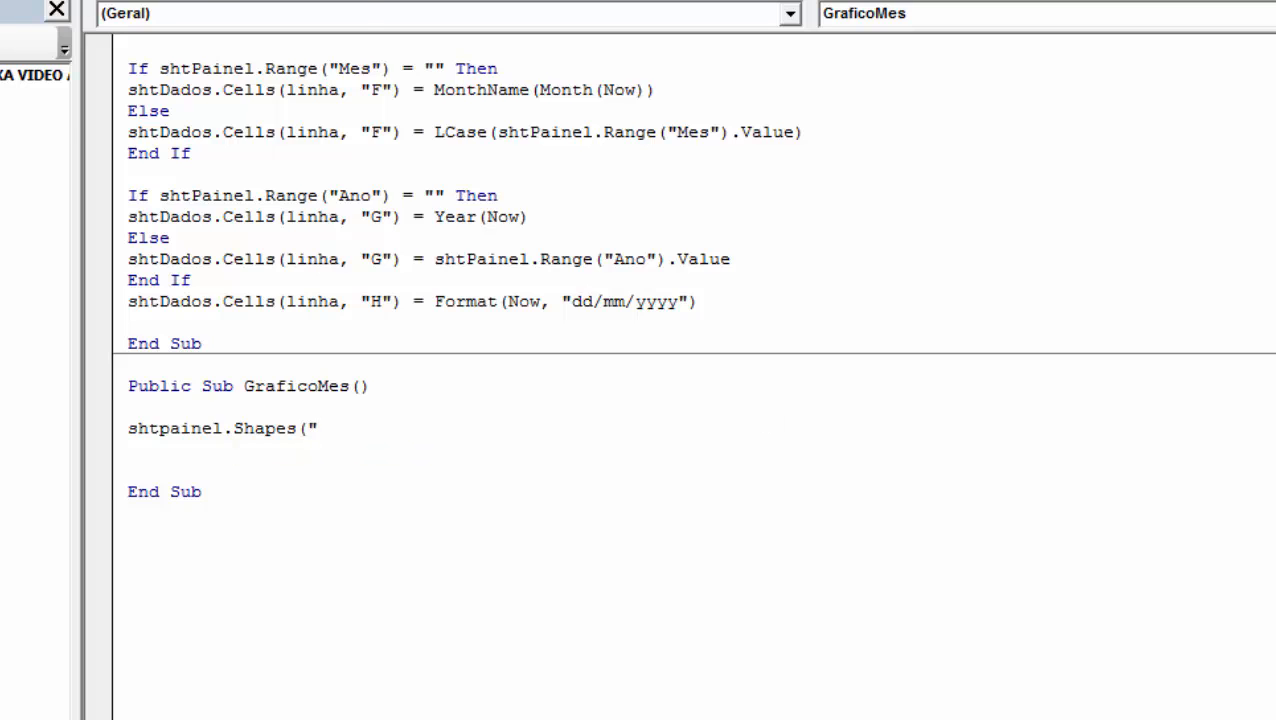
# - Copy the object name TituloGrafFluxo from Excel's object list and insert it as the shape name in the GraficoMes statement in the VBA editor
pyautogui.hotkey('alt', 'Tab')
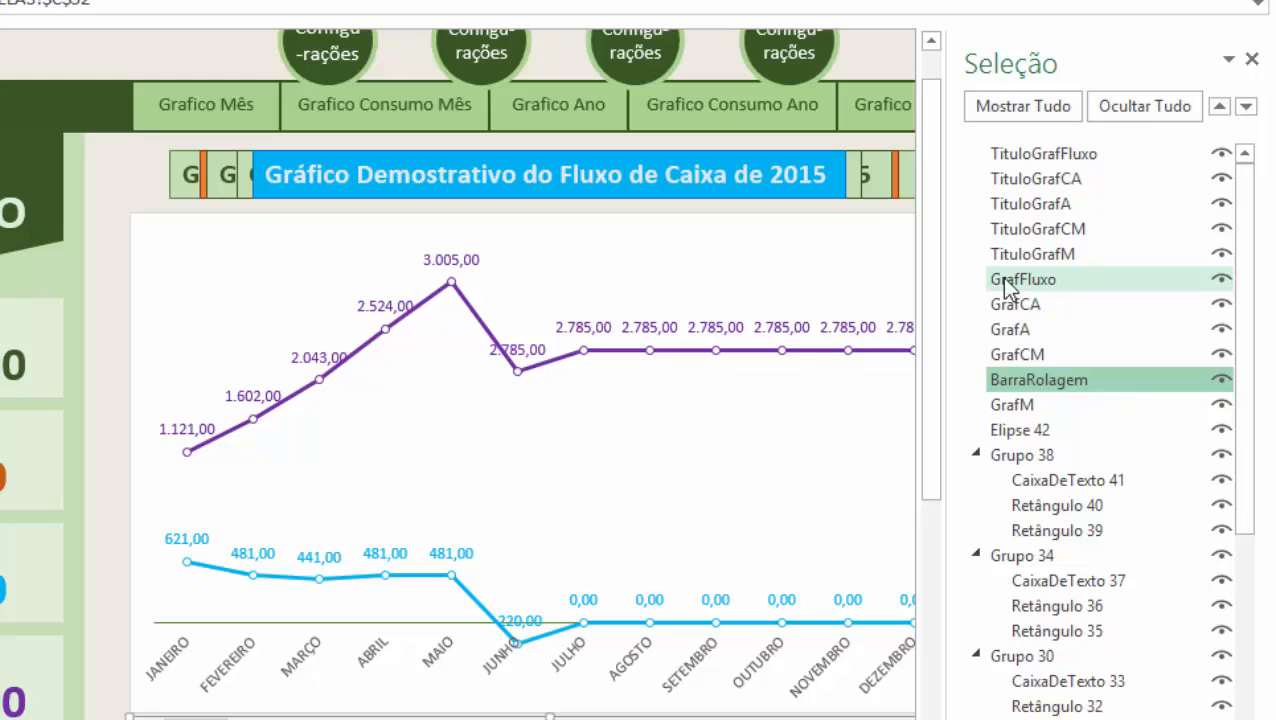
pyautogui.click(1050, 158)
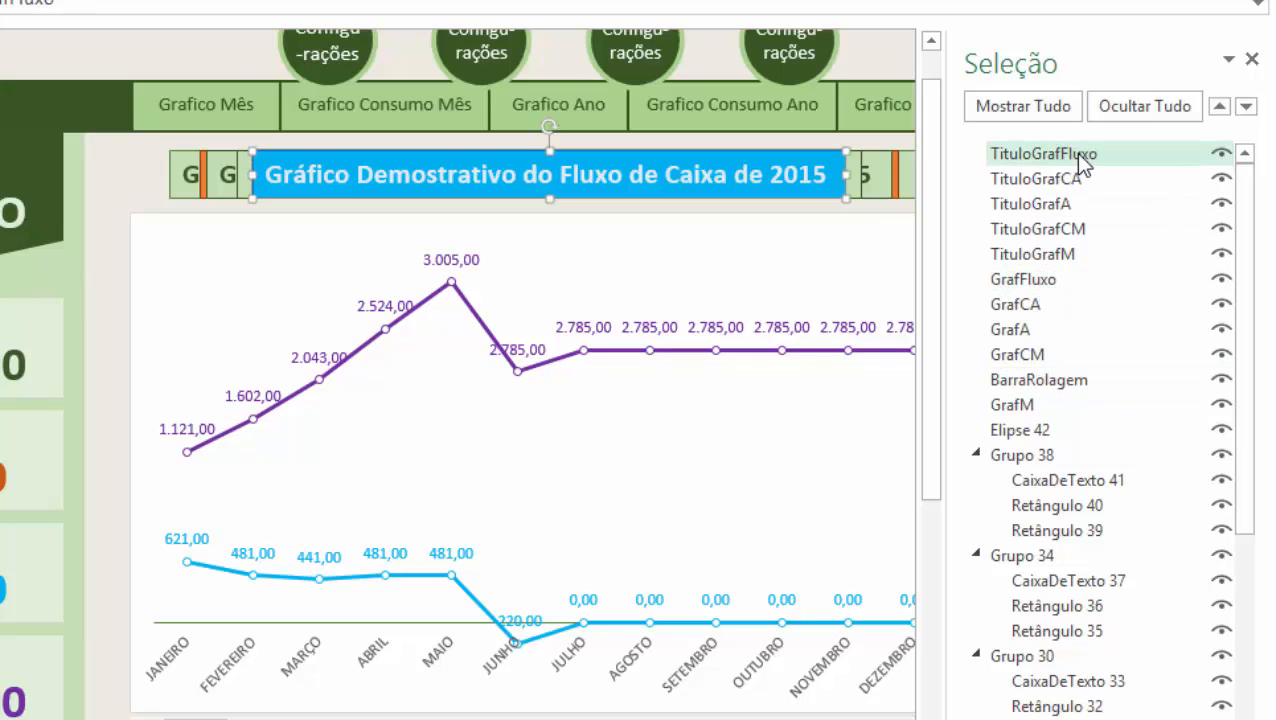
pyautogui.click(1075, 153)
pyautogui.moveTo(1106, 154); pyautogui.dragTo(973, 154)
pyautogui.hotkey('ctrl', 'c')
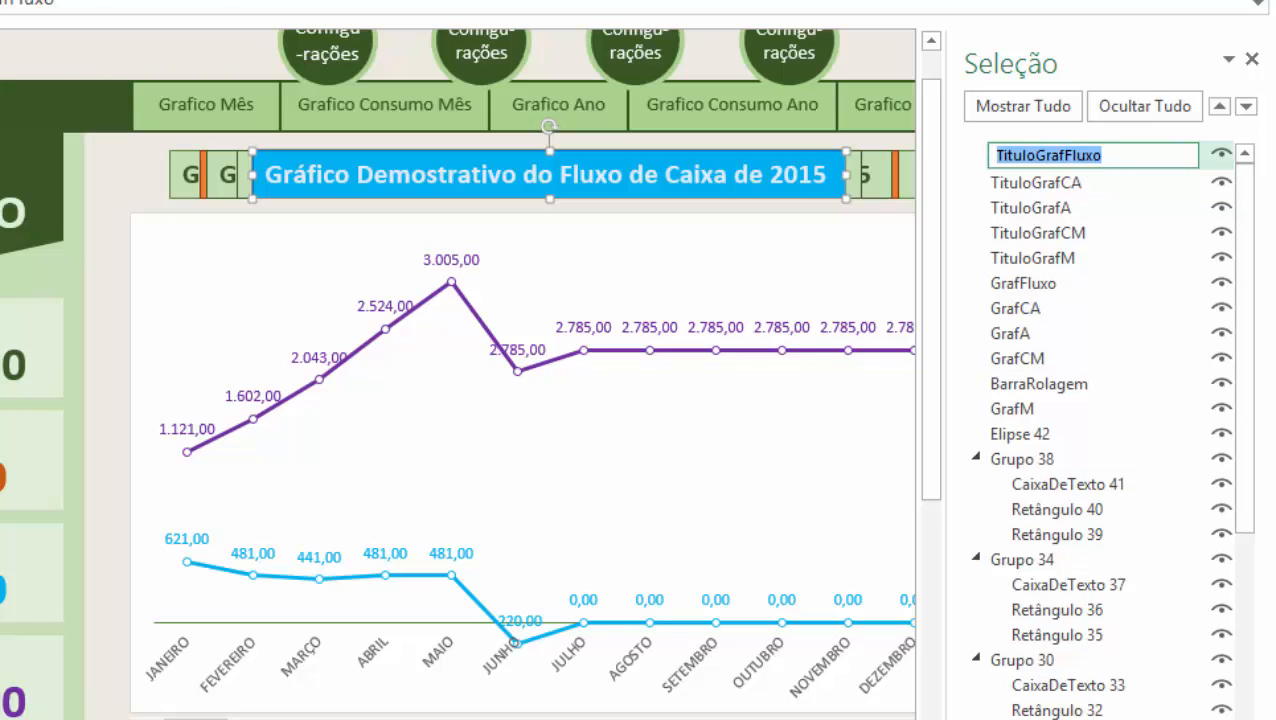
pyautogui.hotkey('alt', 'Tab')
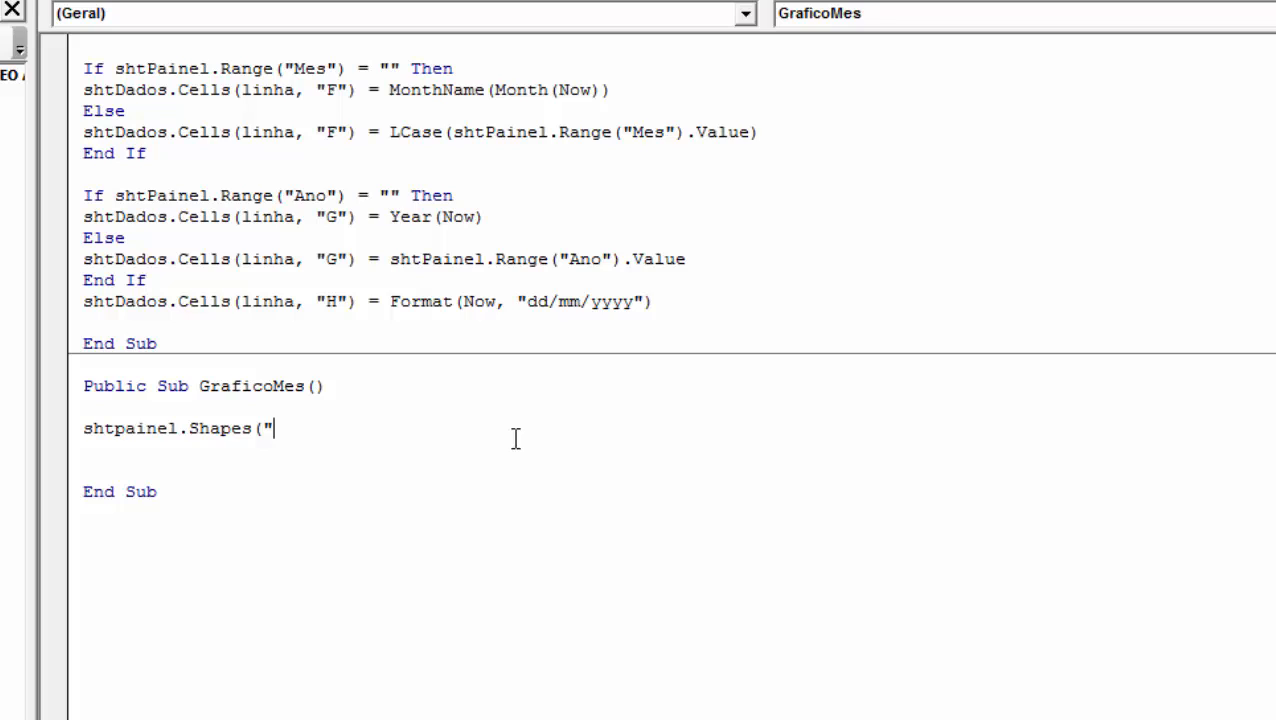
pyautogui.hotkey('ctrl', 'v')
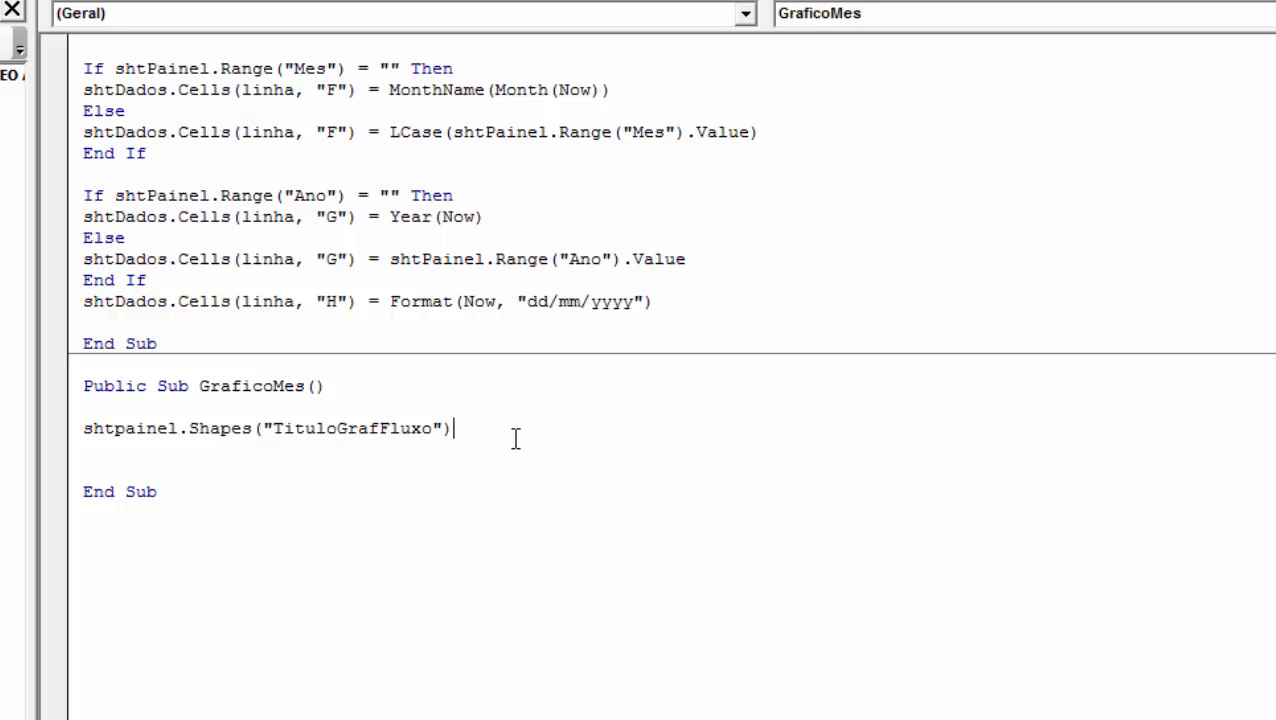
# - Complete the TituloGrafFluxo statement with .Visible = False
pyautogui.write('.vis')
pyautogui.press('Tab')
pyautogui.write('=')
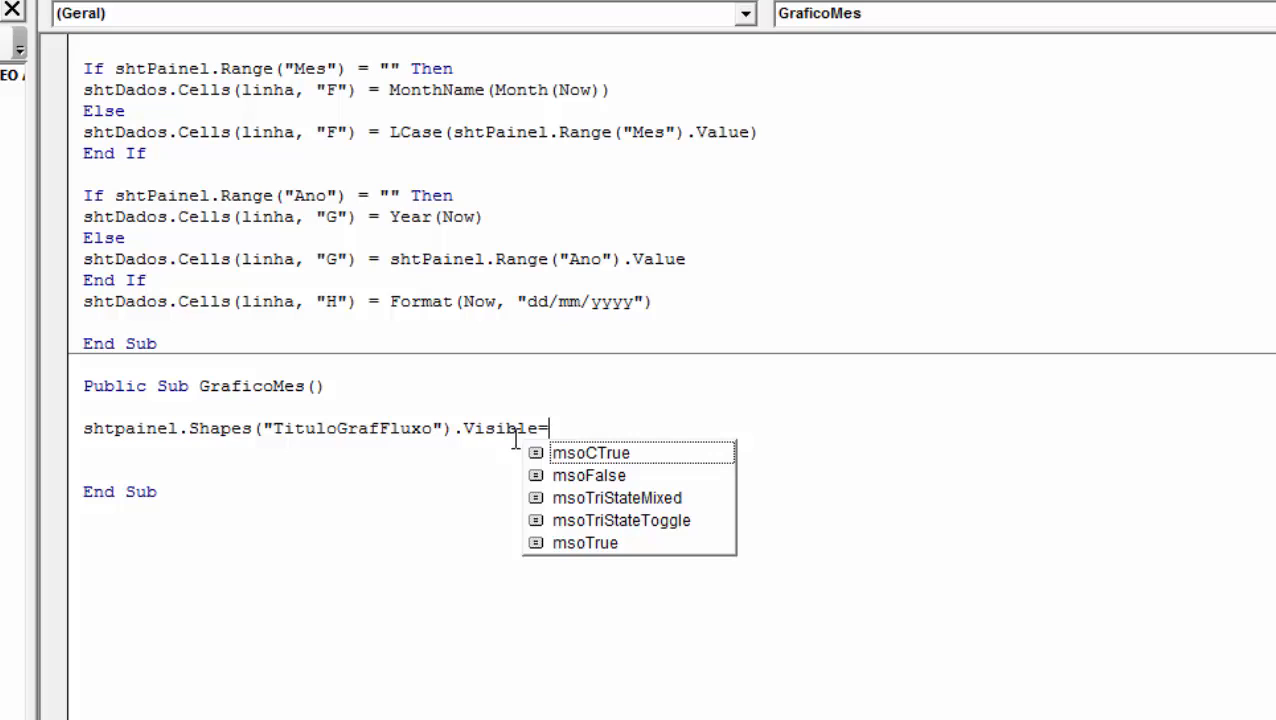
pyautogui.write('false')
pyautogui.press('Return')
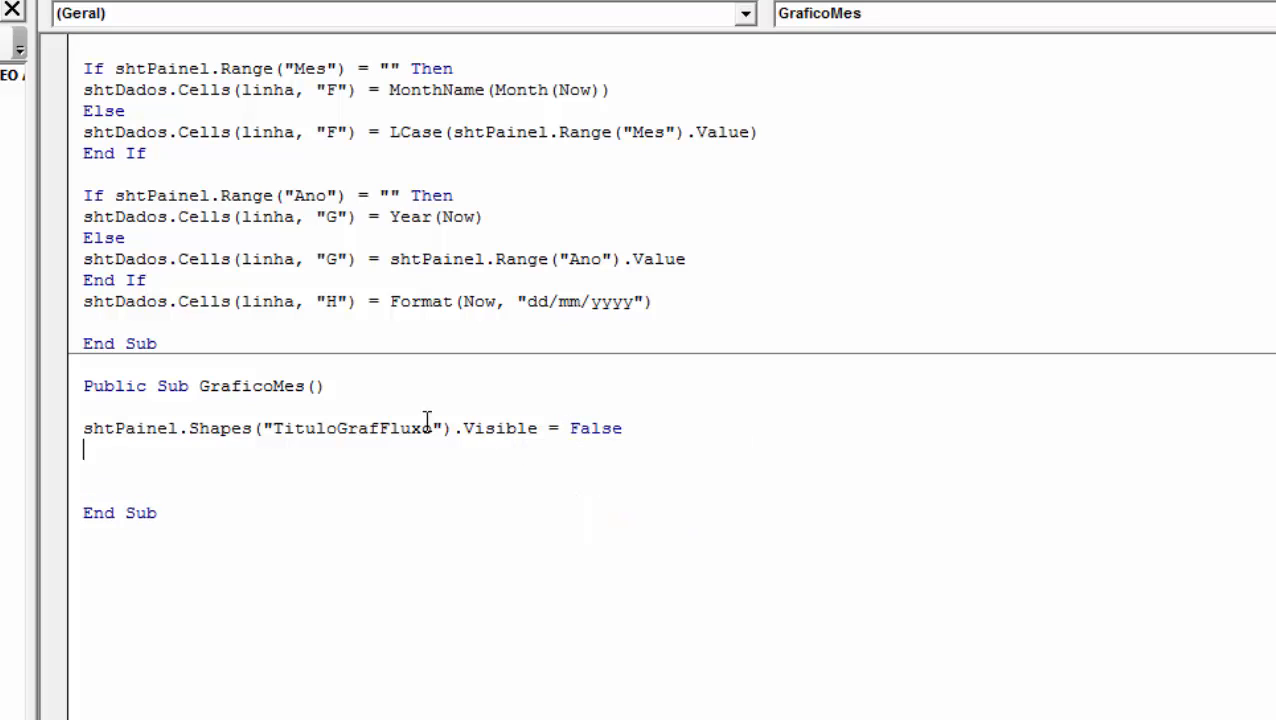
# - Duplicate the TituloGrafFluxo line below itself and change the copy's shape name to GrafFluxo, checking the name on the PAINEL sheet
pyautogui.moveTo(85, 429); pyautogui.dragTo(645, 430)
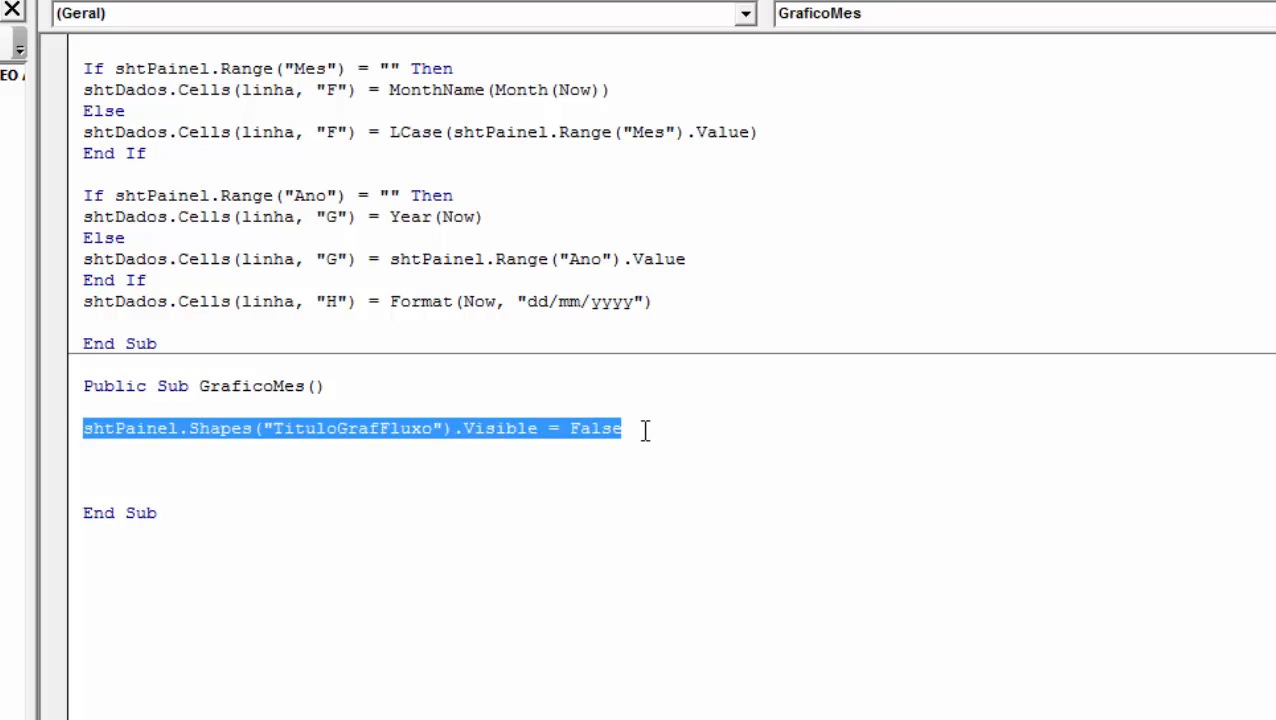
pyautogui.hotkey('ctrl', 'c')
pyautogui.click(351, 447)
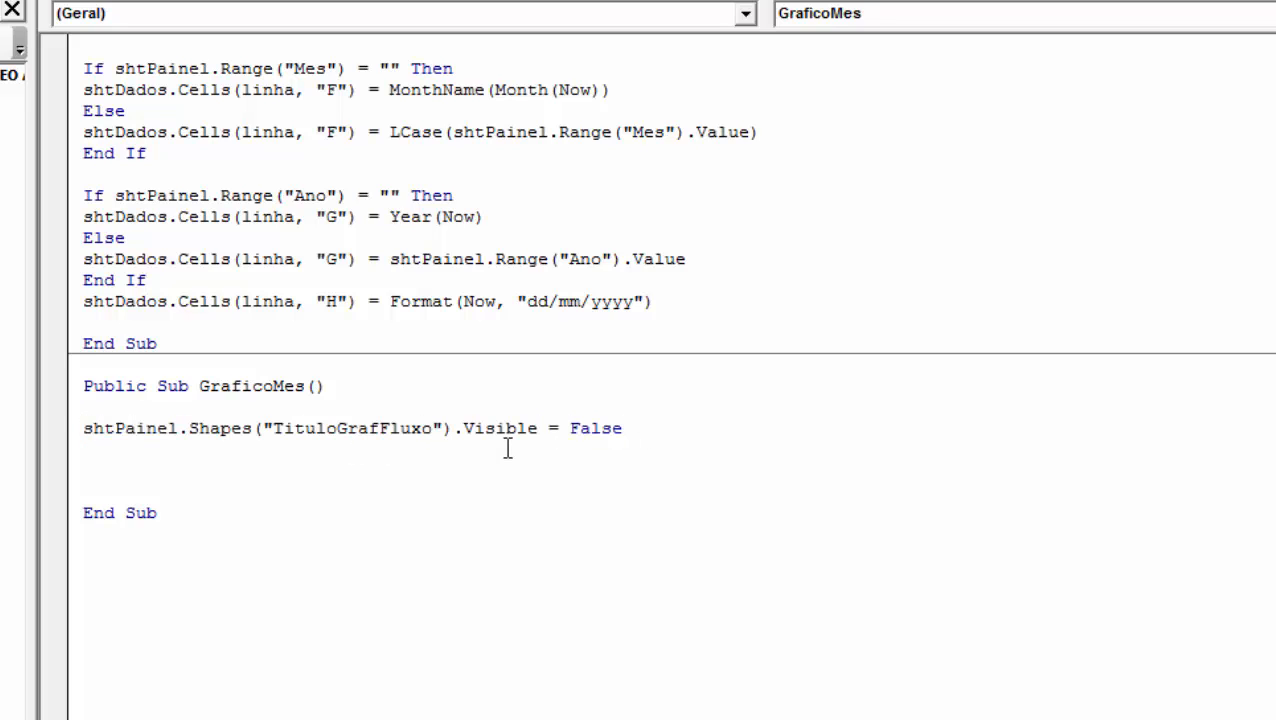
pyautogui.hotkey('ctrl', 'v')
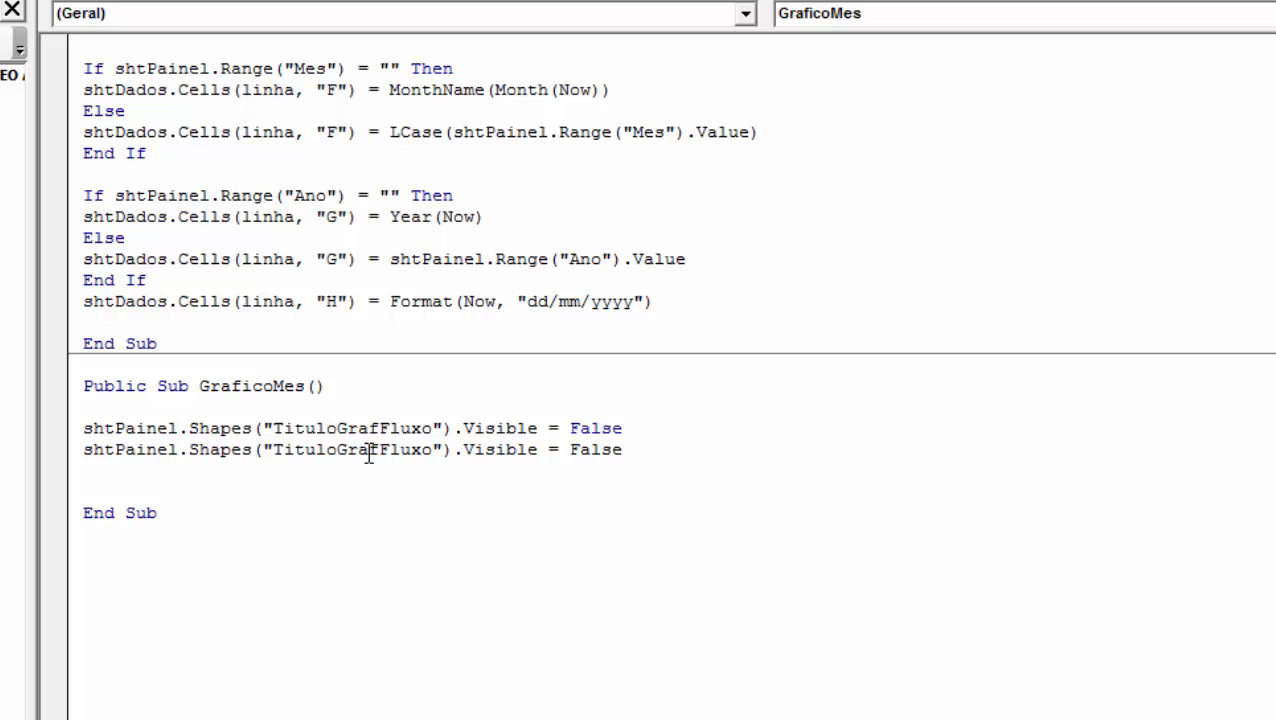
pyautogui.hotkey('alt', 'F11')
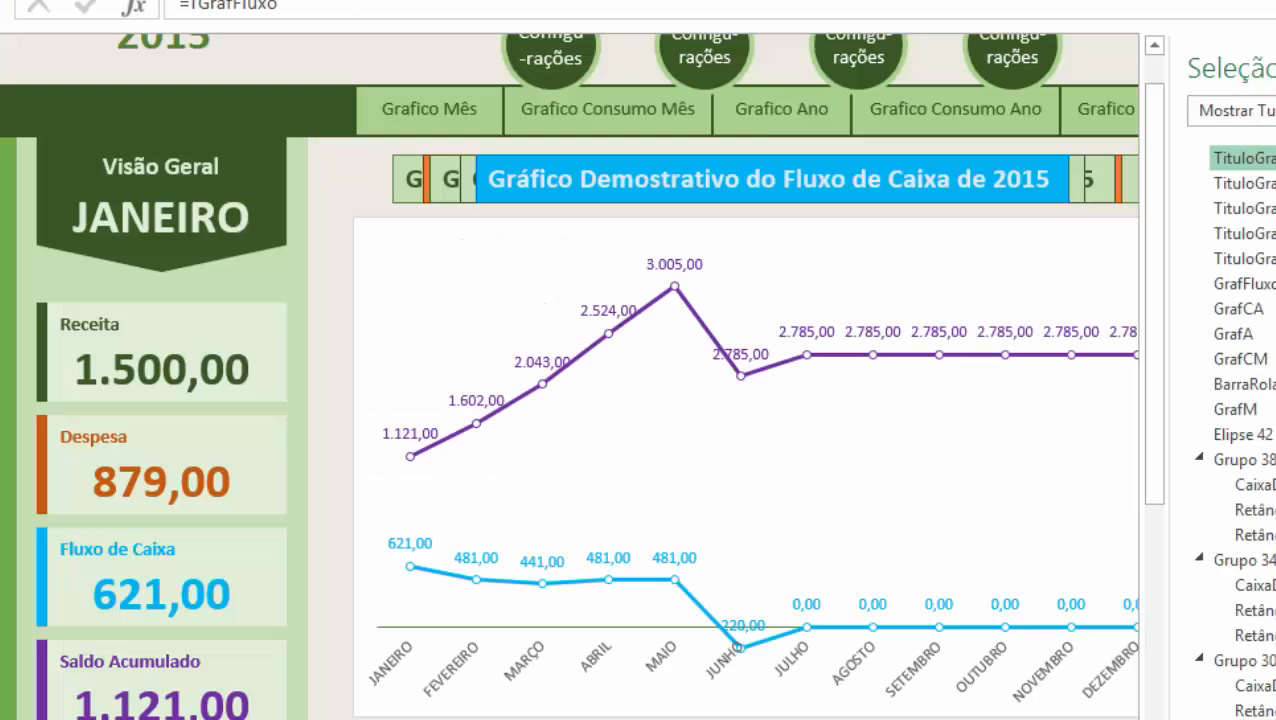
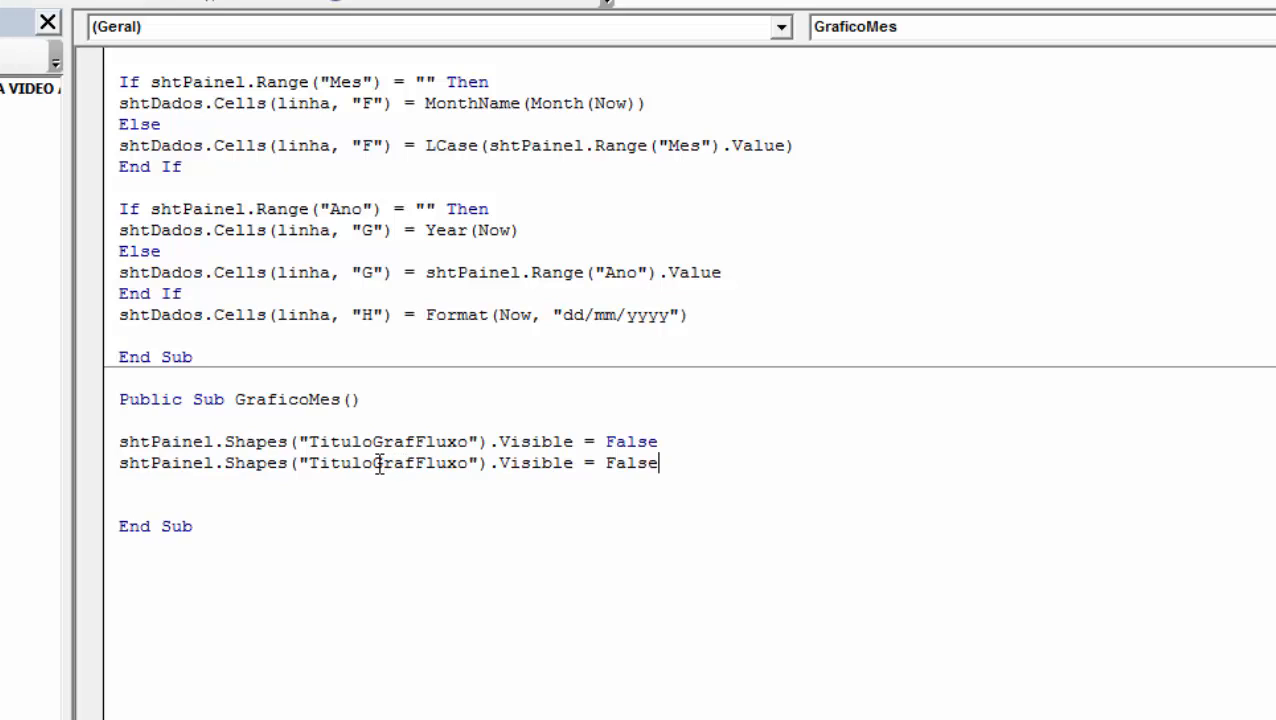
pyautogui.press('BackSpace')
pyautogui.press('BackSpace')
pyautogui.press('BackSpace')
pyautogui.press('BackSpace')
pyautogui.press('BackSpace')
pyautogui.press('BackSpace')
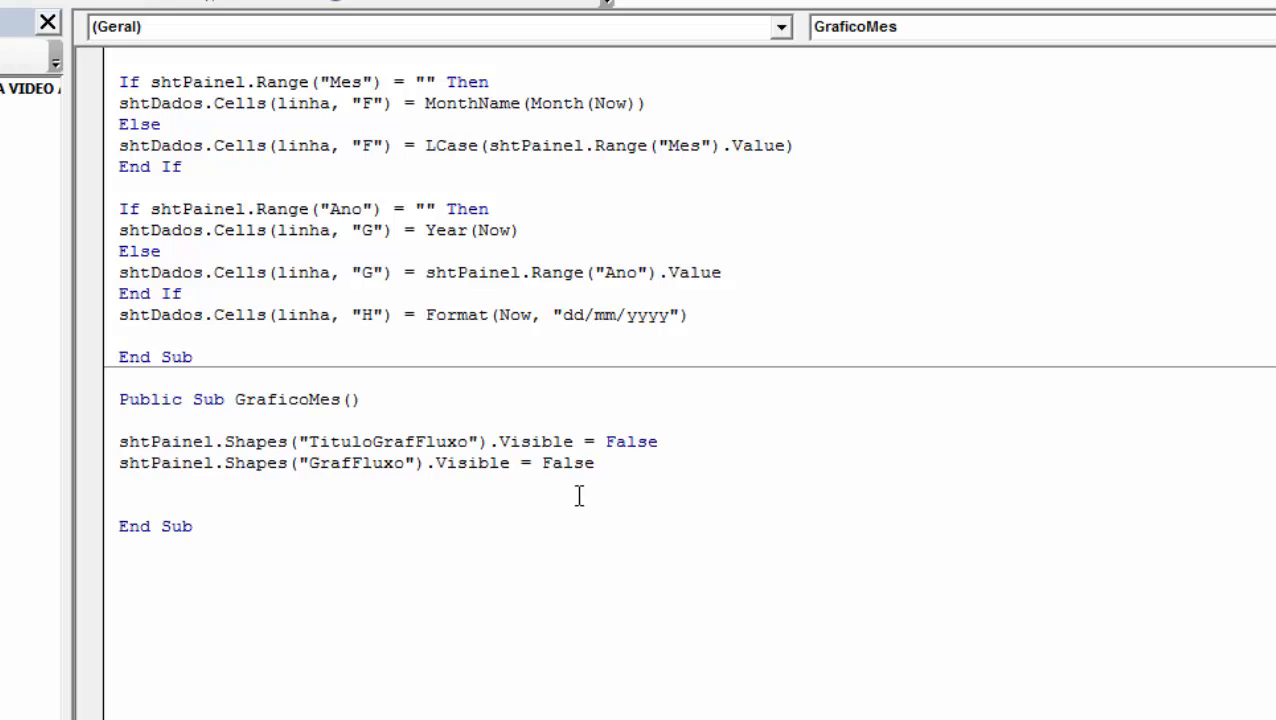
# - Duplicate the TituloGrafFluxo and GrafFluxo lines as a second block below, separated by a blank line, before End Sub
pyautogui.click(798, 503)
pyautogui.moveTo(119, 442); pyautogui.dragTo(672, 453)
pyautogui.hotkey('ctrl', 'c')
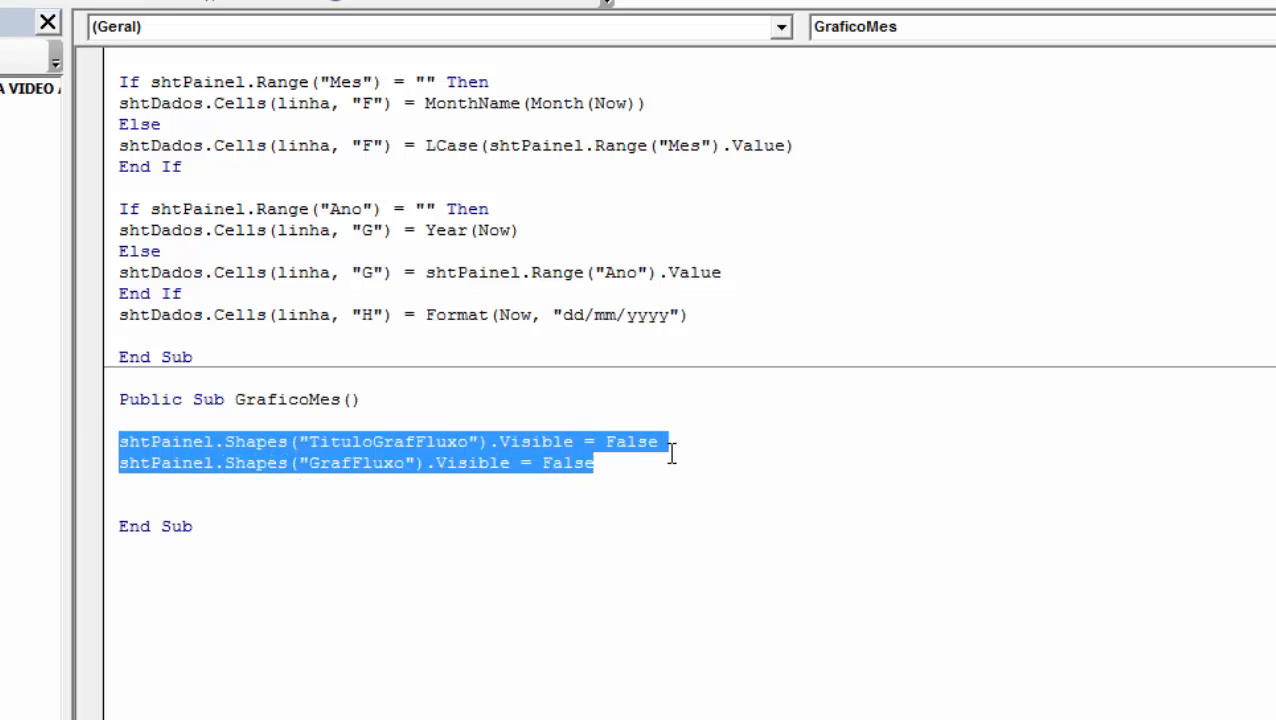
pyautogui.click(344, 500)
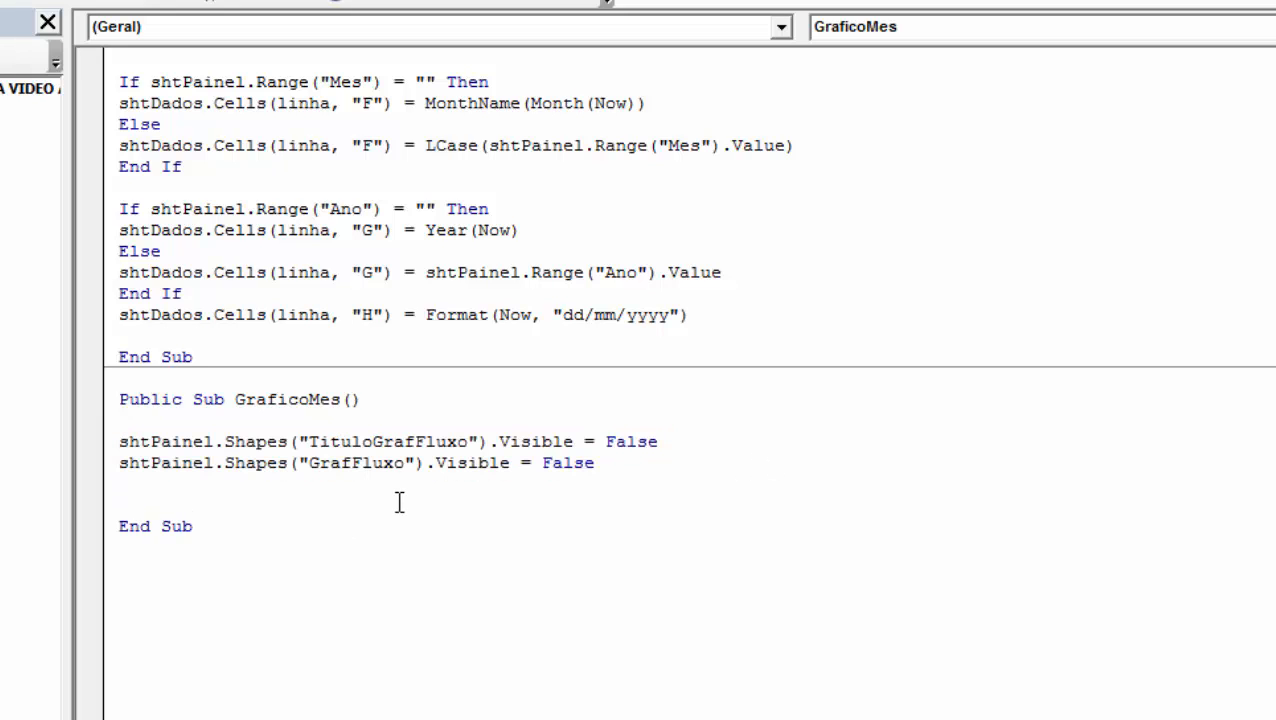
pyautogui.press('Return')
pyautogui.press('Return')
pyautogui.press('Return')
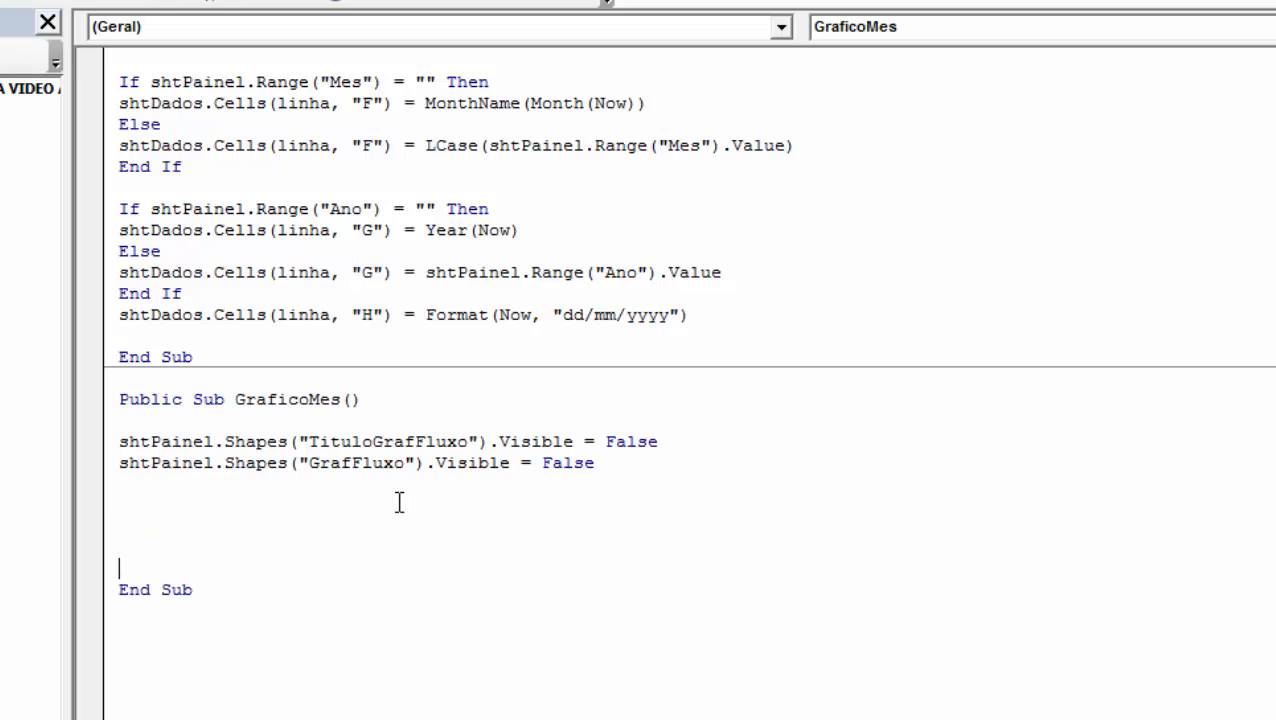
pyautogui.hotkey('ctrl', 'v')
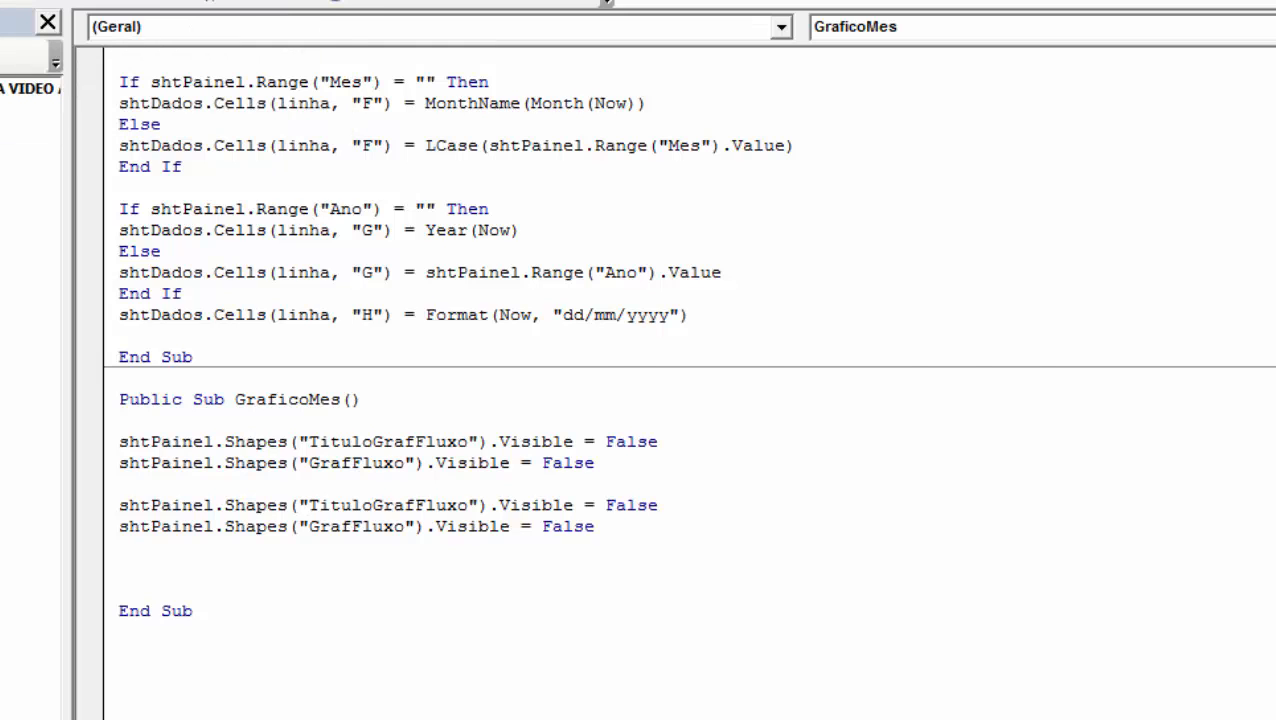
# - Switch to Excel to examine which titles TituloGrafCA and TituloGrafA refer to in the object list, and return to the VBA editor
pyautogui.click(18, 55)
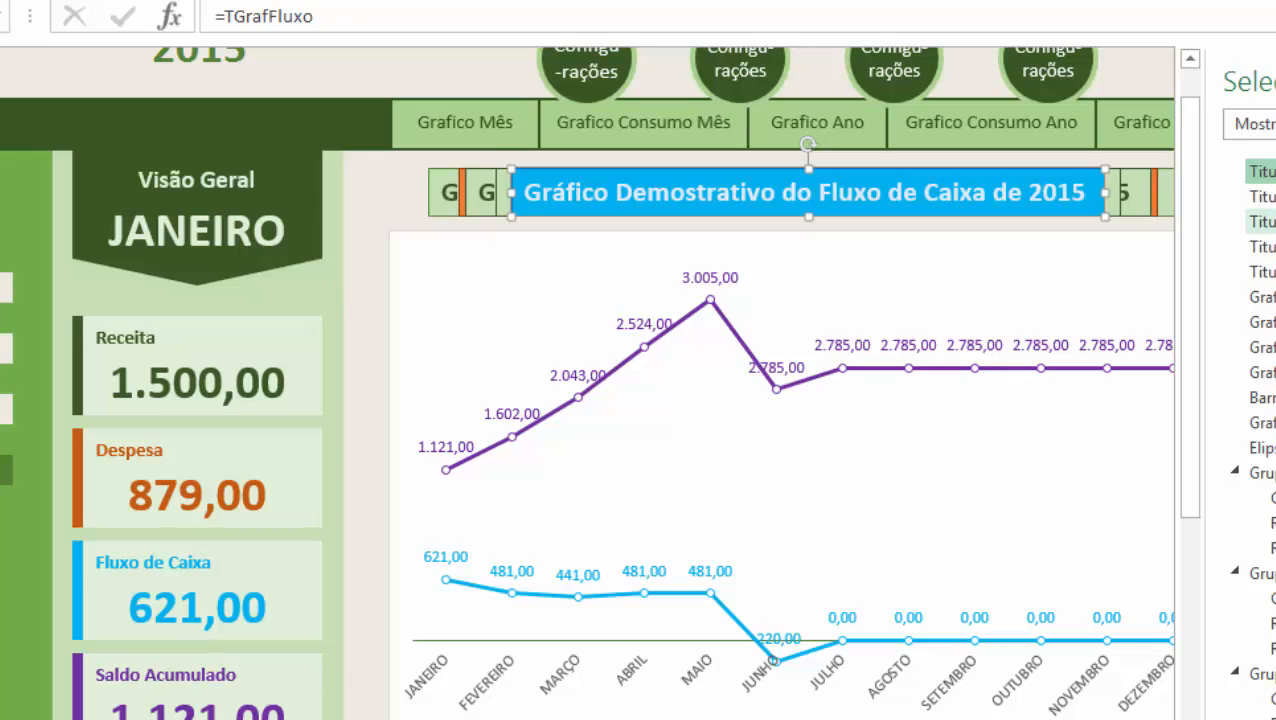
pyautogui.click(1262, 197)
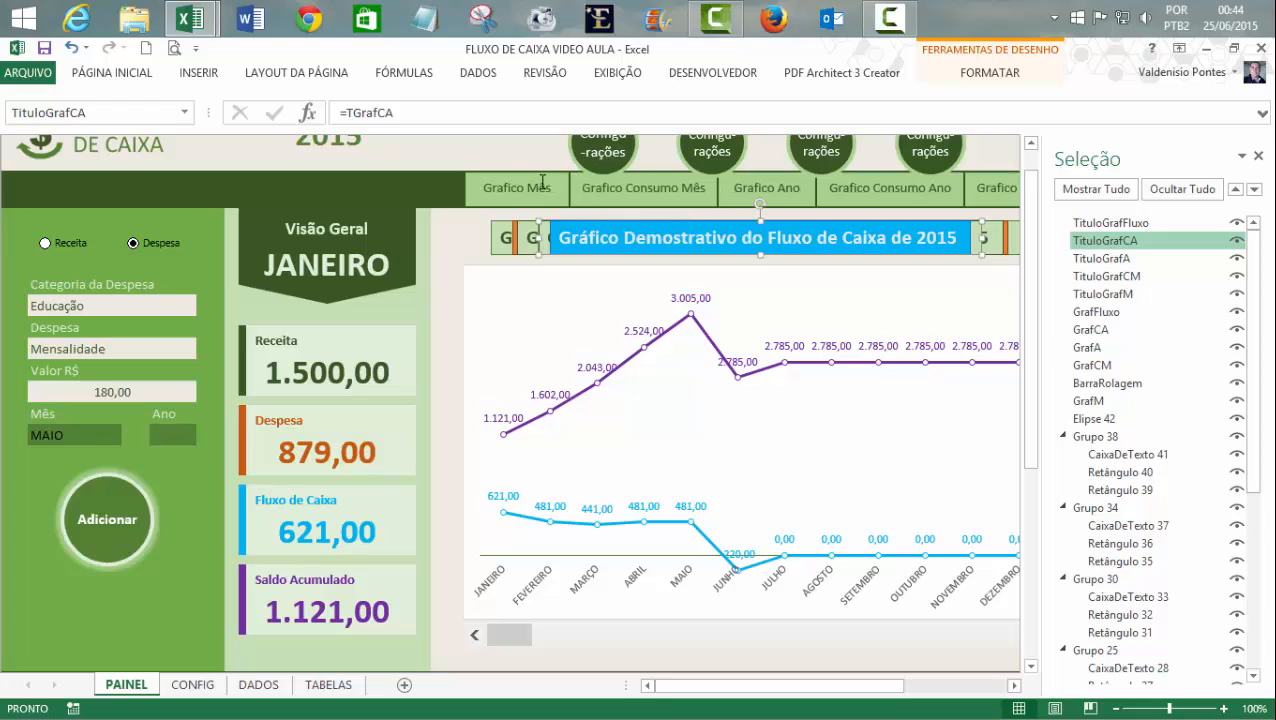
pyautogui.click(1123, 261)
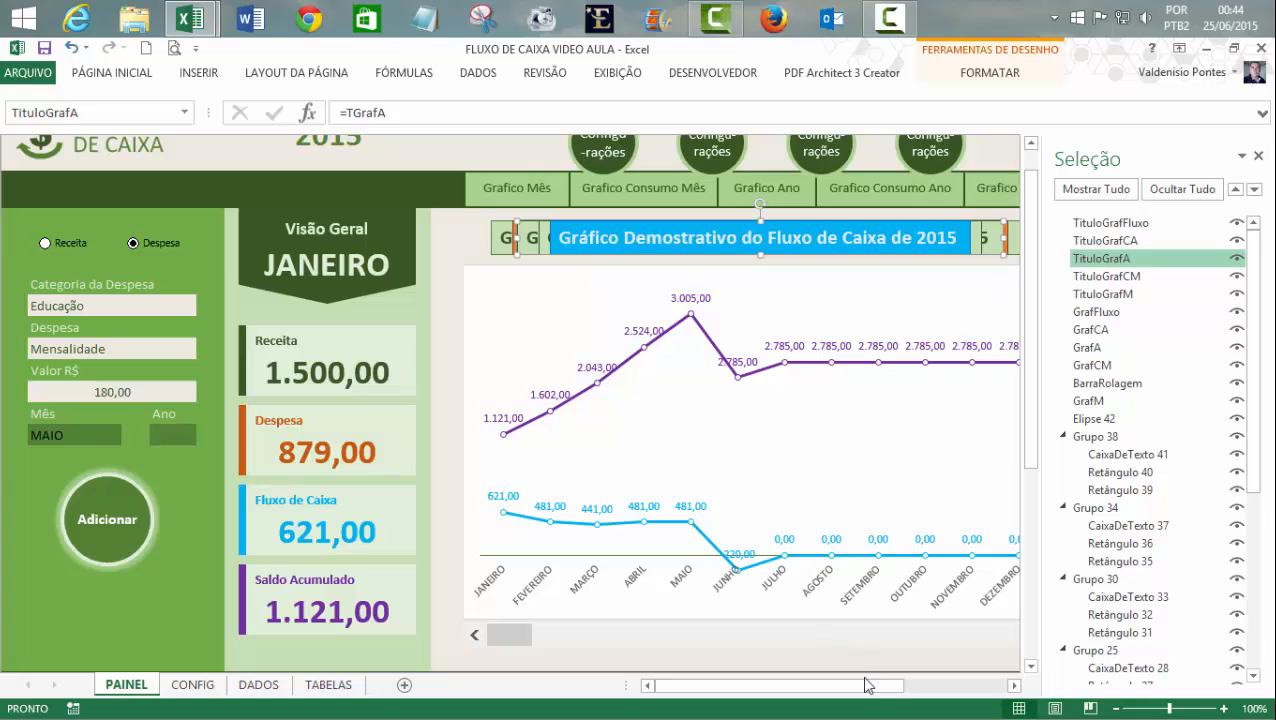
pyautogui.moveTo(866, 697); pyautogui.dragTo(941, 697)
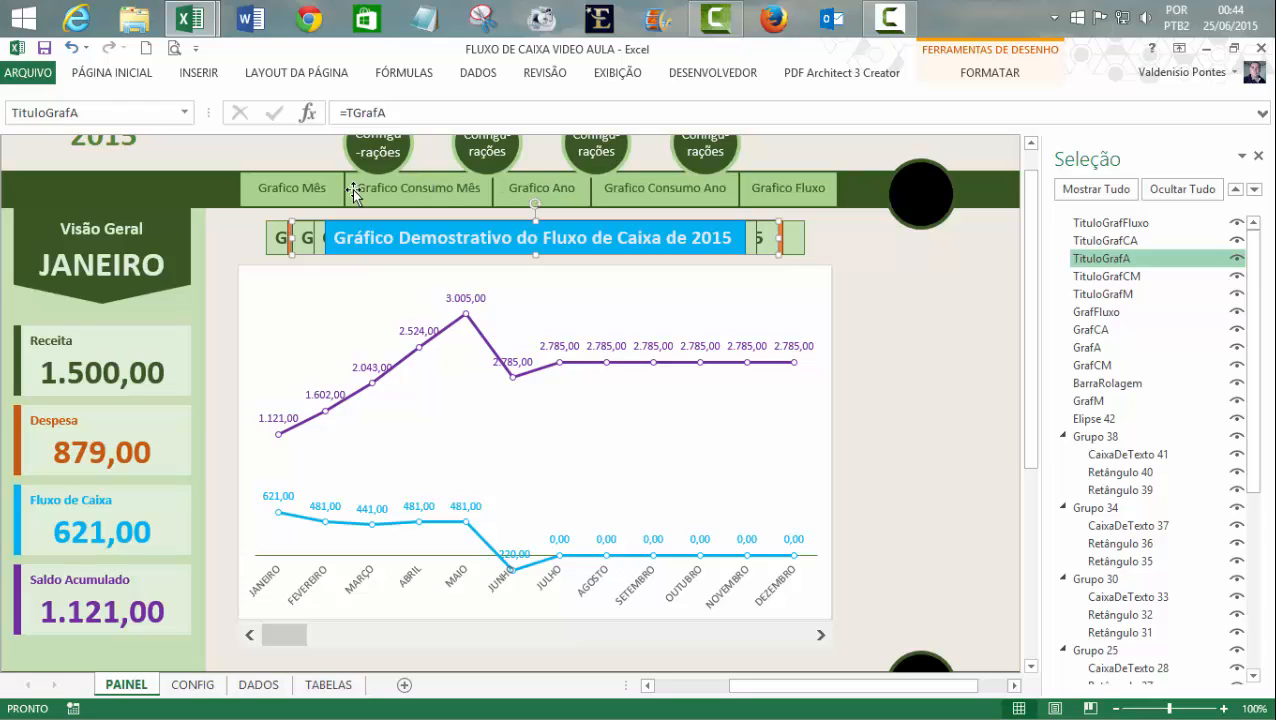
pyautogui.click(1105, 241)
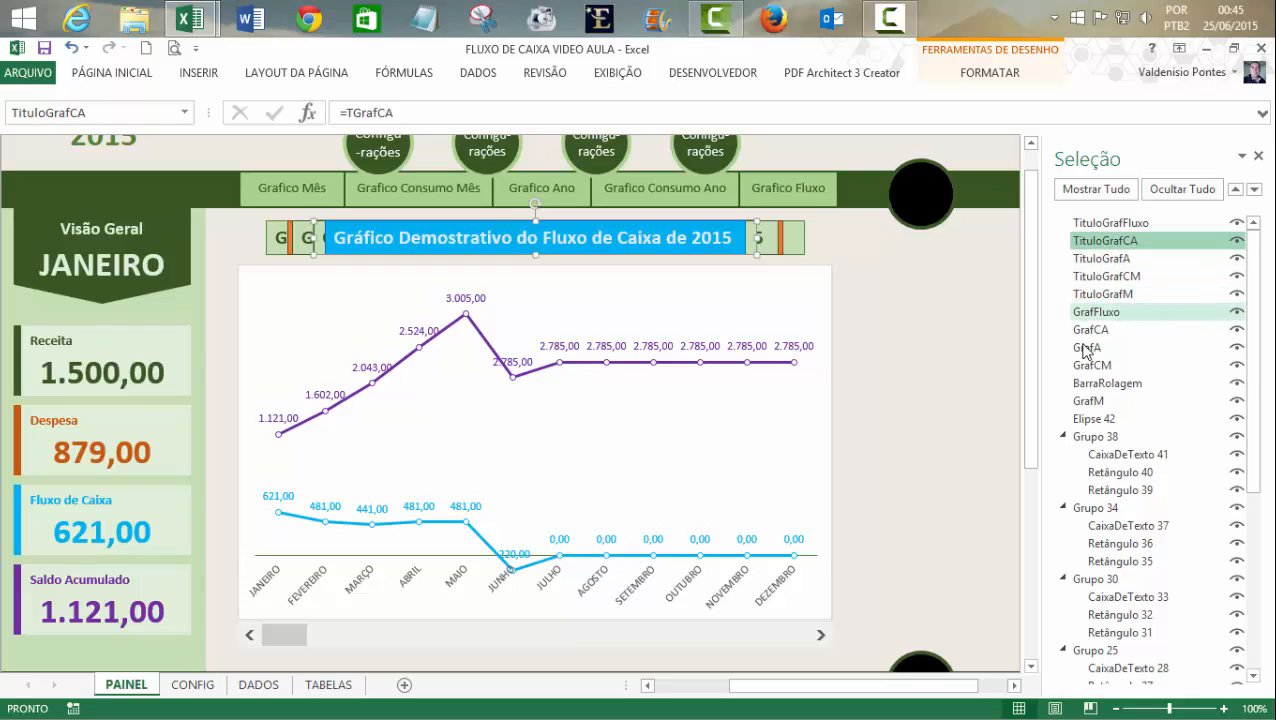
pyautogui.moveTo(190, 20)
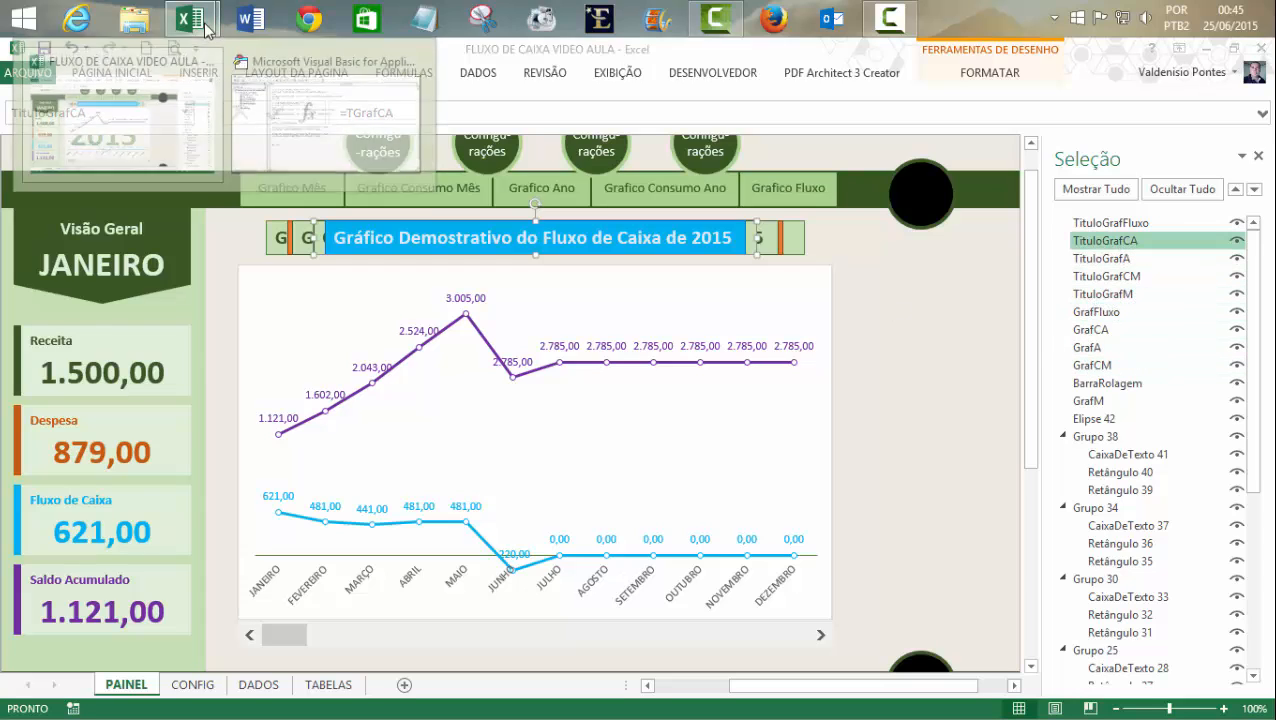
pyautogui.click(322, 128)
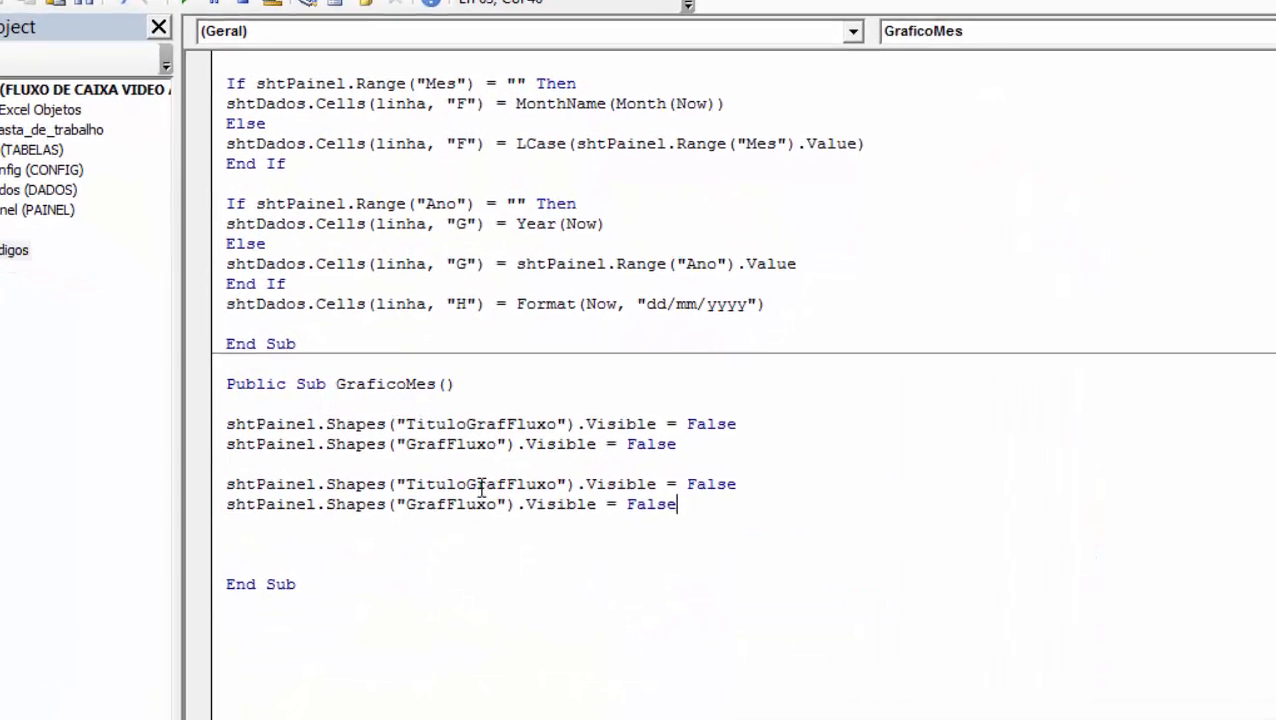
# - Change the shape names in the second block of GraficoMes to TituloGrafCA and GrafCA
pyautogui.moveTo(490, 468); pyautogui.dragTo(567, 490)
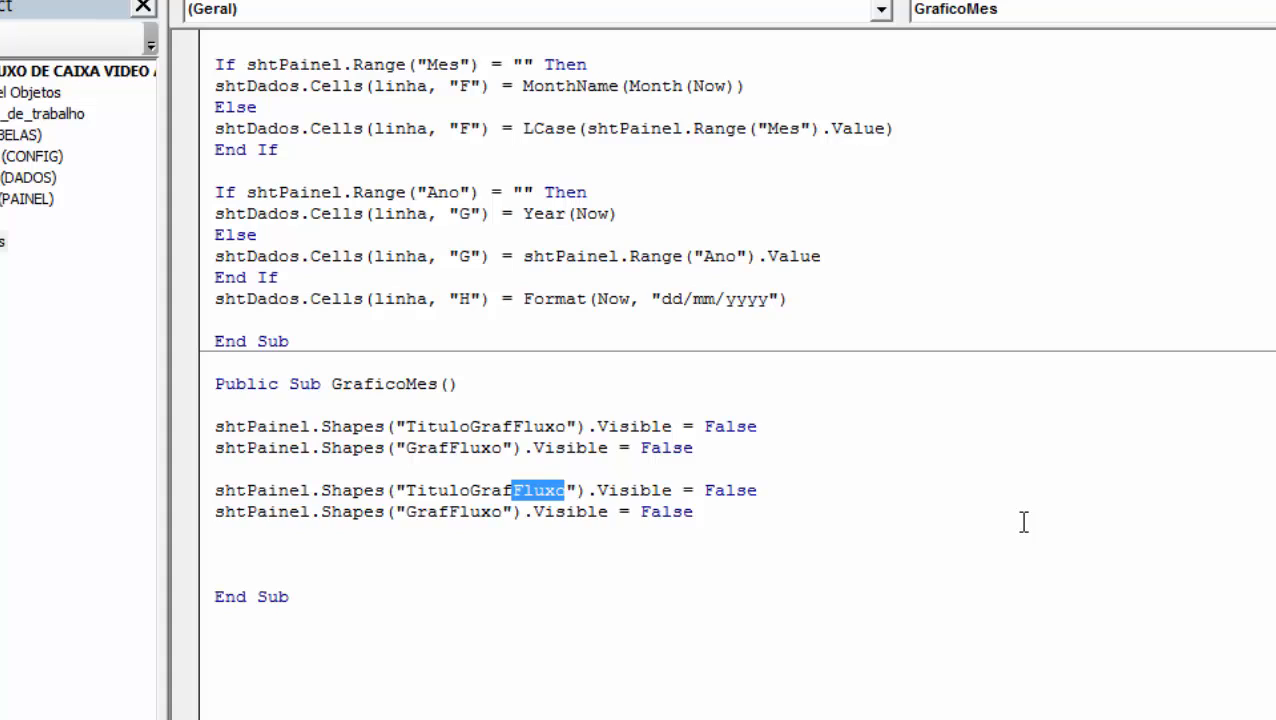
pyautogui.write('CA')
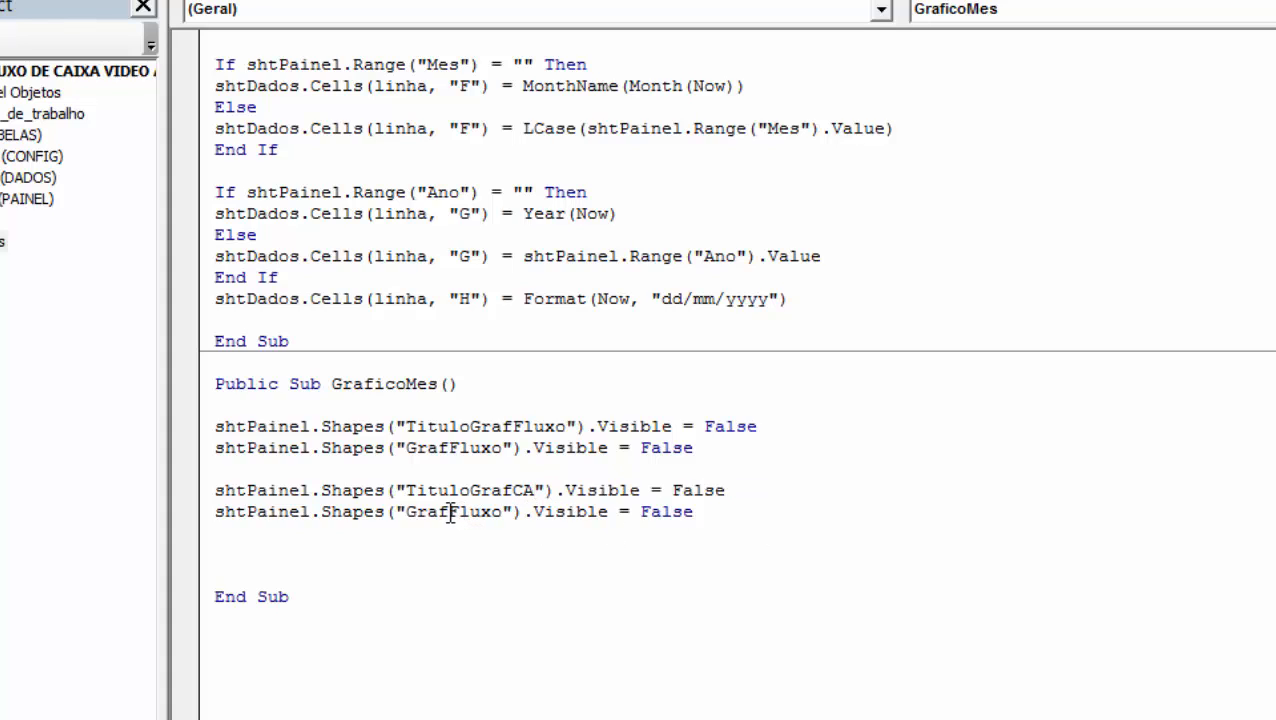
pyautogui.moveTo(449, 513); pyautogui.dragTo(500, 513)
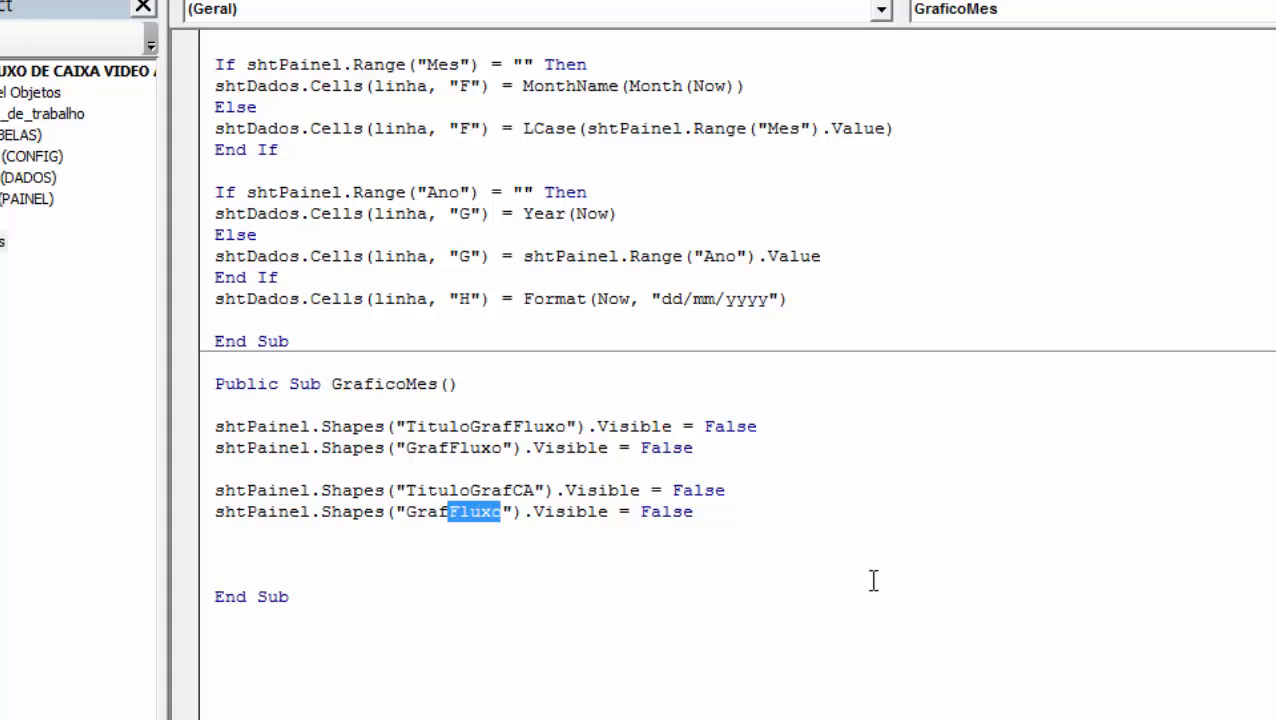
pyautogui.write('CA')
pyautogui.click(828, 555)
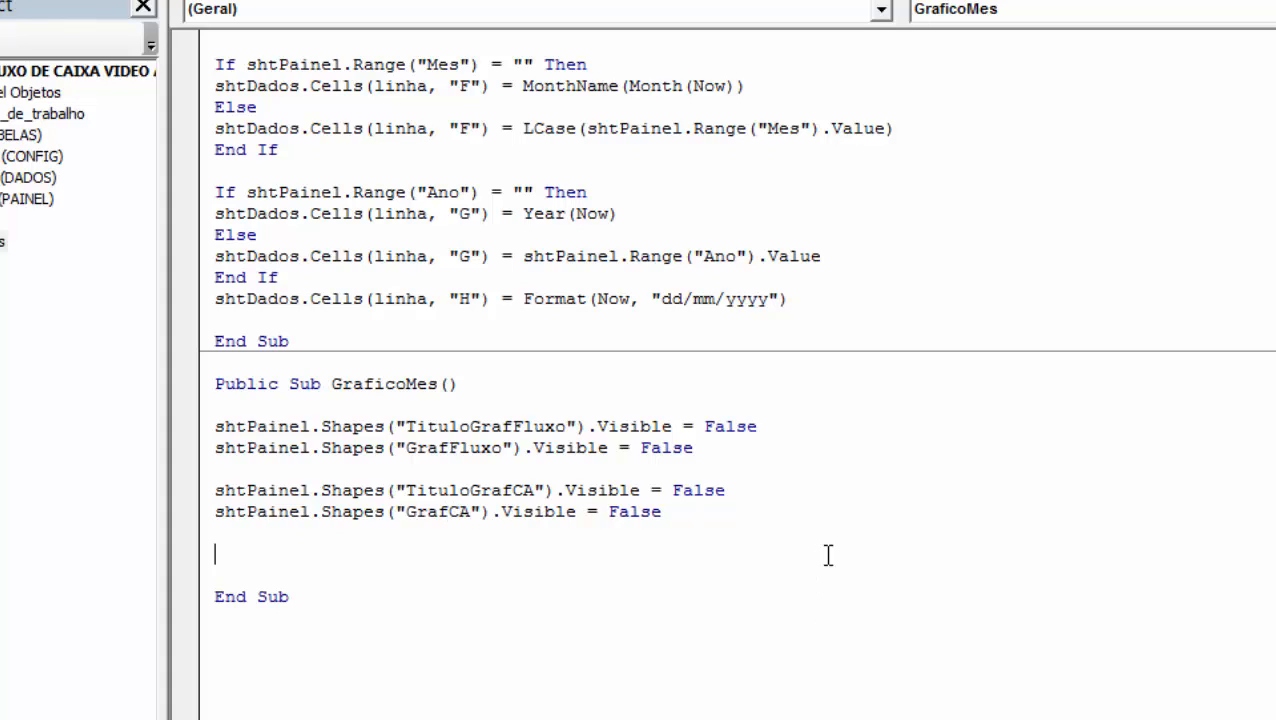
# - Duplicate the TituloGrafCA and GrafCA lines of GraficoMes as a third block below, separated by a blank line
pyautogui.moveTo(216, 490); pyautogui.dragTo(722, 507)
pyautogui.hotkey('ctrl', 'c')
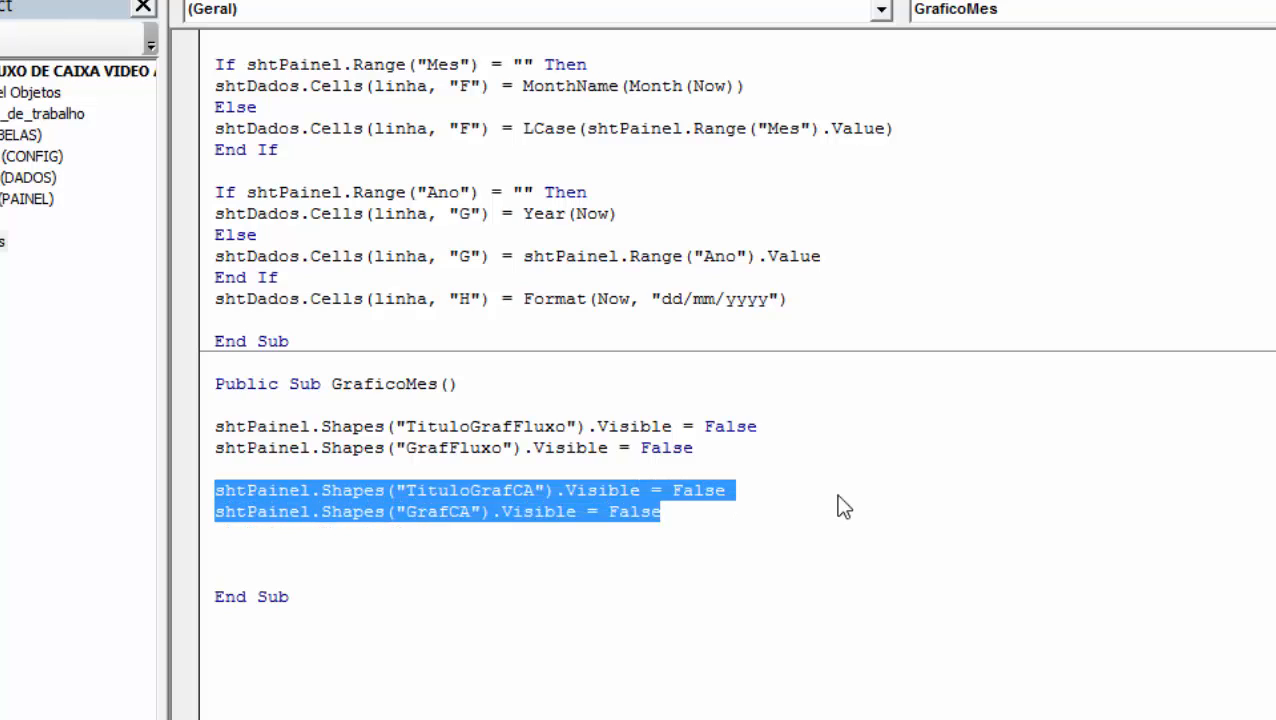
pyautogui.click(697, 510)
pyautogui.press('Return')
pyautogui.press('Return')
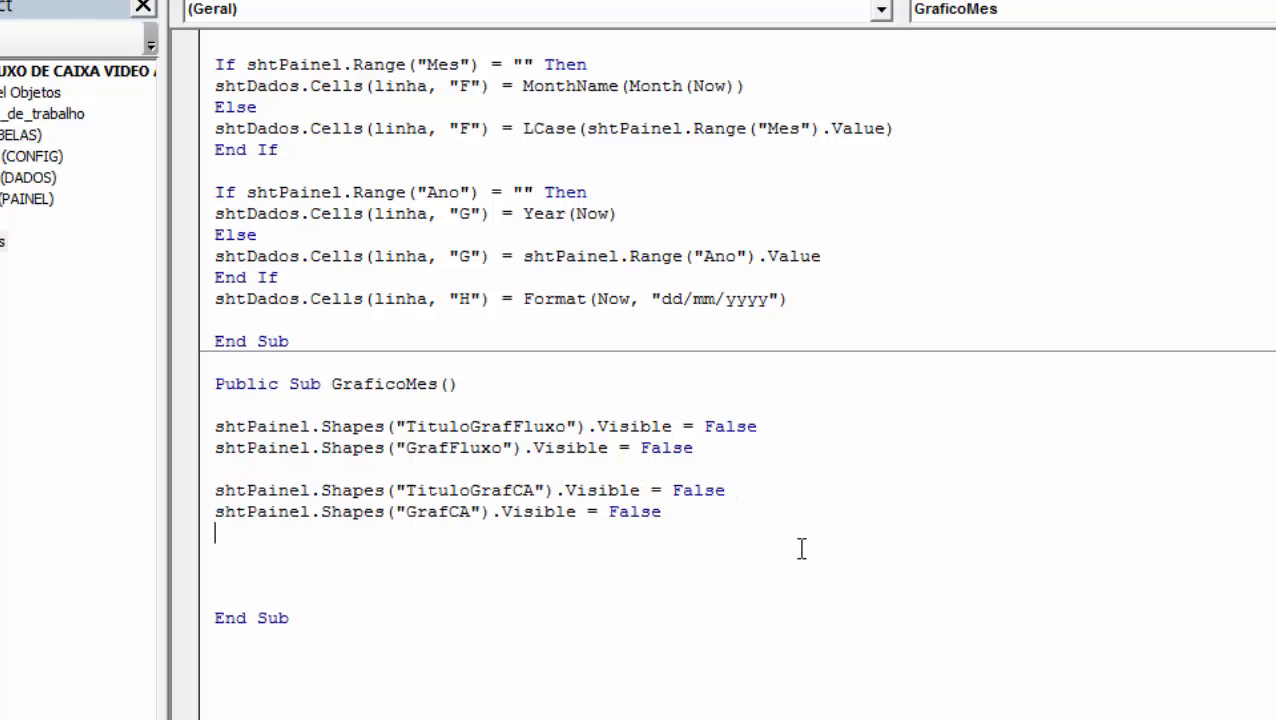
pyautogui.hotkey('ctrl', 'v')
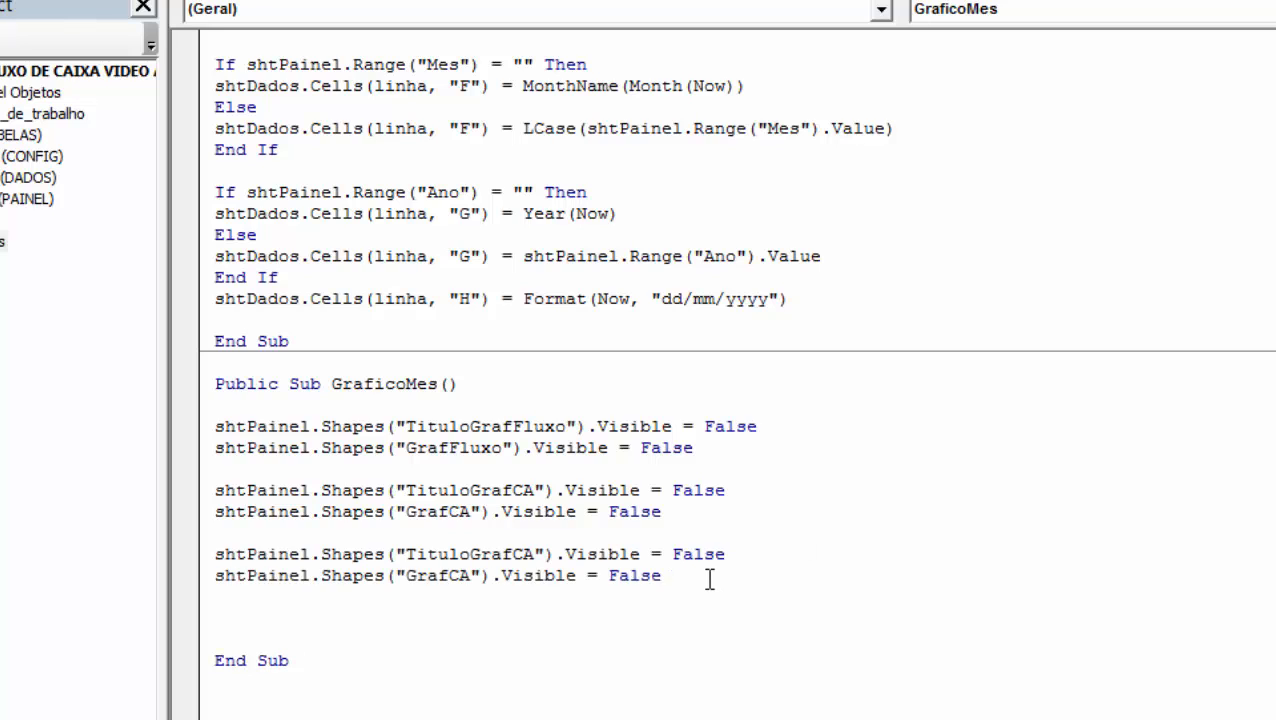
# - Change the shape names in the third block of GraficoMes to TituloGrafA and GrafA
pyautogui.click(514, 553)
pyautogui.press('Delete')
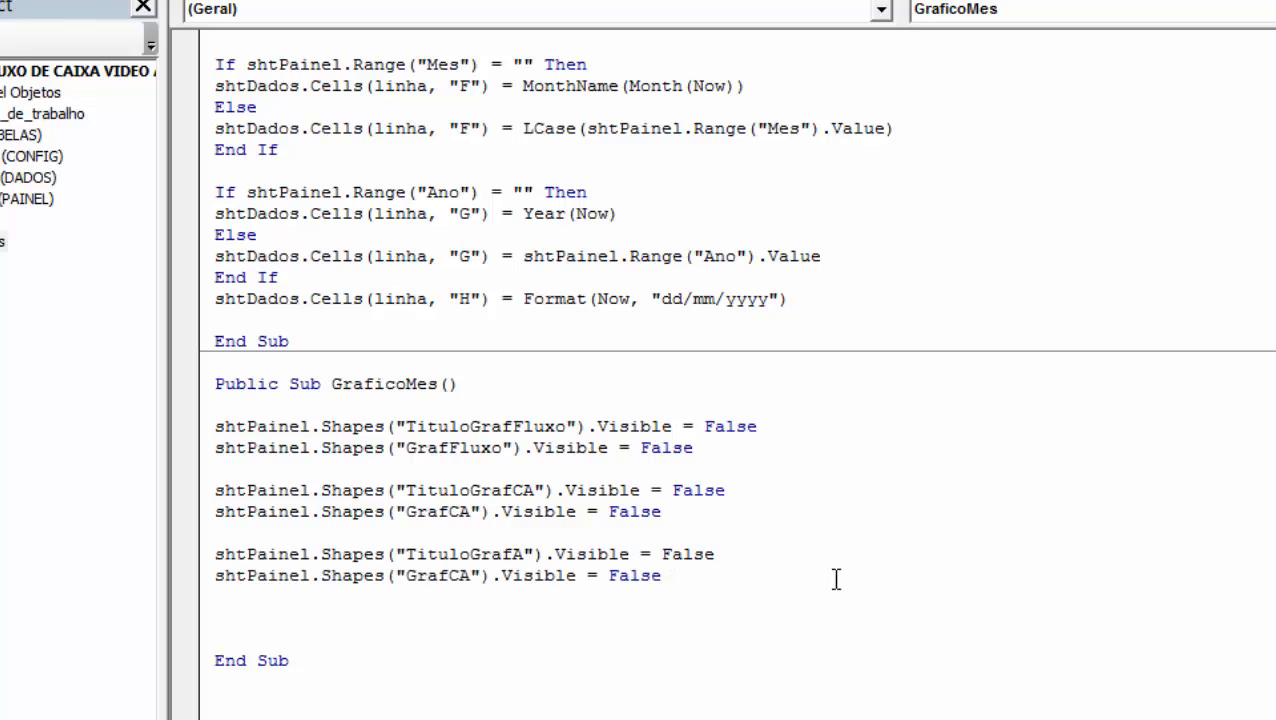
pyautogui.click(448, 575)
pyautogui.press('Delete')
pyautogui.press('End')
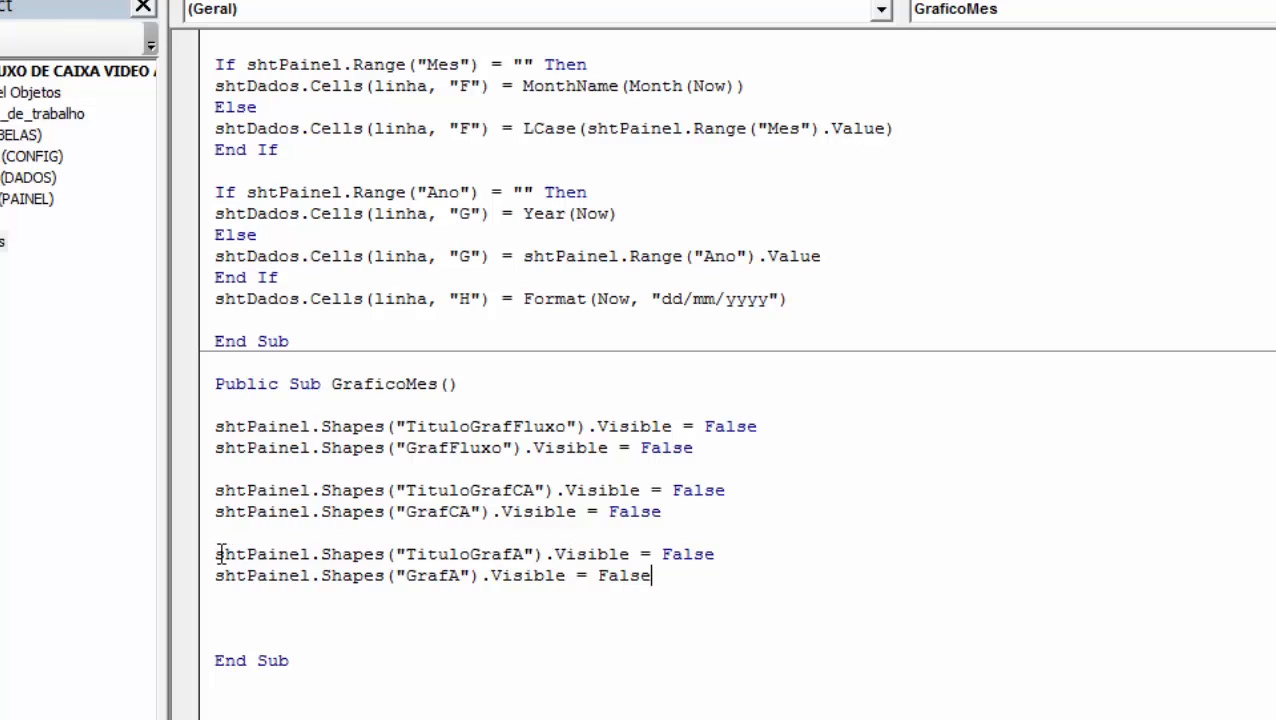
# - Duplicate the TituloGrafA and GrafA lines as a fourth block below, separated by a blank line
pyautogui.moveTo(215, 554); pyautogui.dragTo(715, 578)
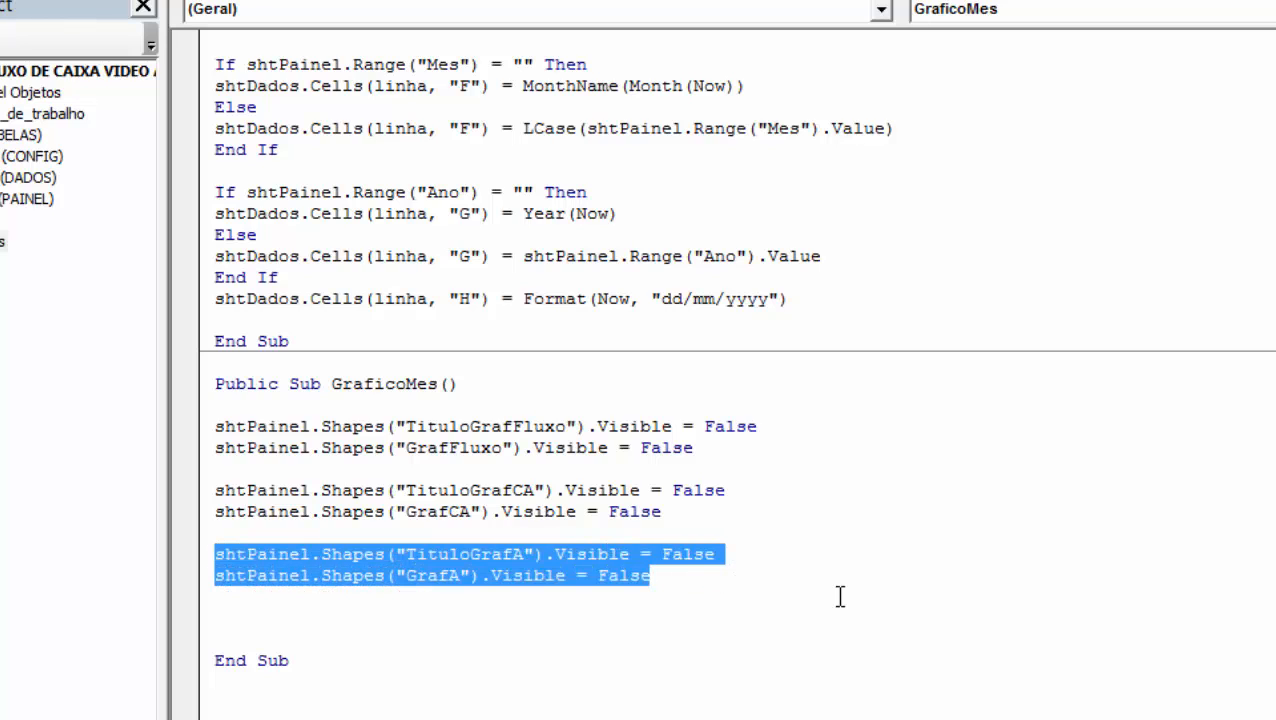
pyautogui.hotkey('ctrl', 'c')
pyautogui.click(521, 598)
pyautogui.press('Return')
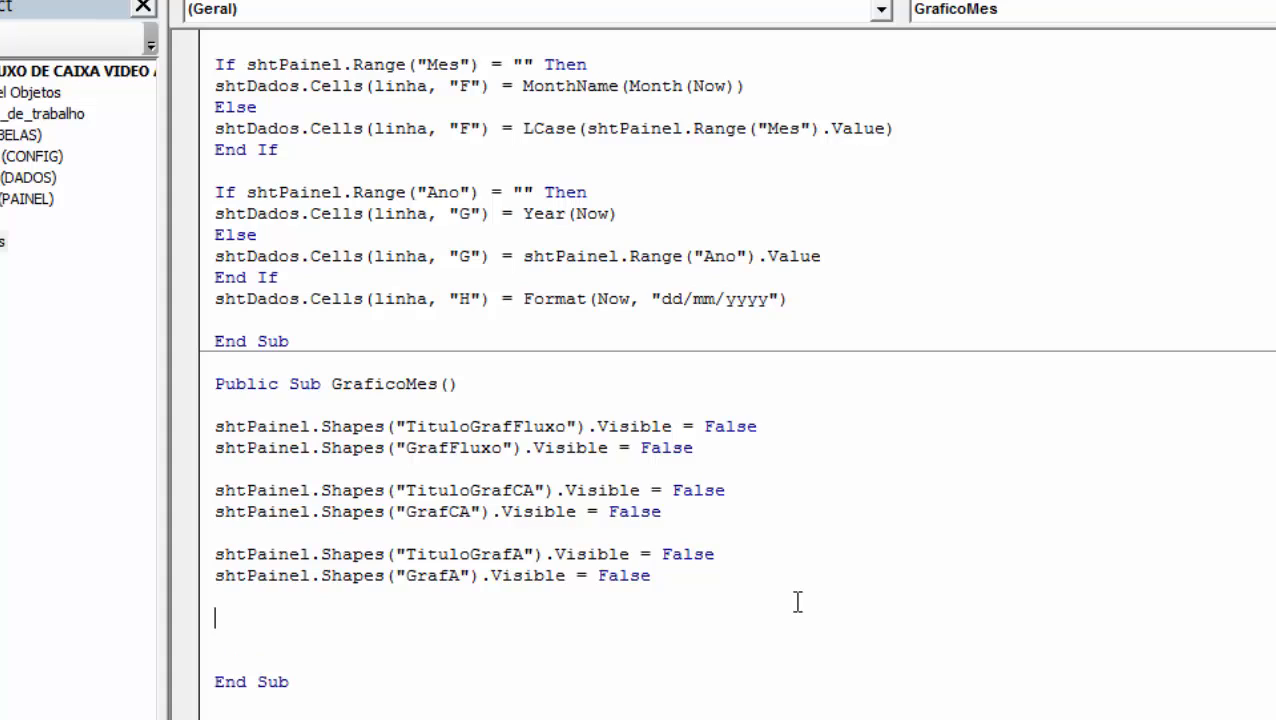
pyautogui.hotkey('ctrl', 'v')
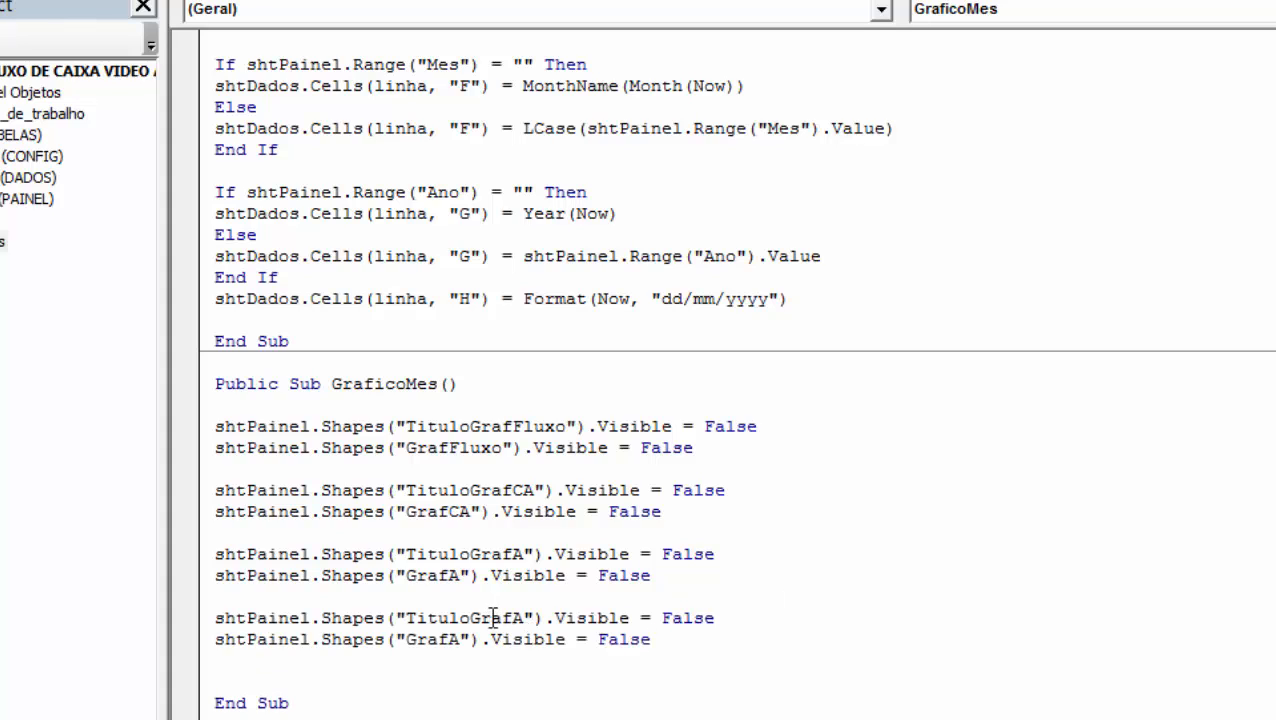
# - Change the shape names in the fourth block of GraficoMes to TituloGrafCM and GrafCM
pyautogui.moveTo(513, 617); pyautogui.dragTo(523, 618)
pyautogui.write('CM')
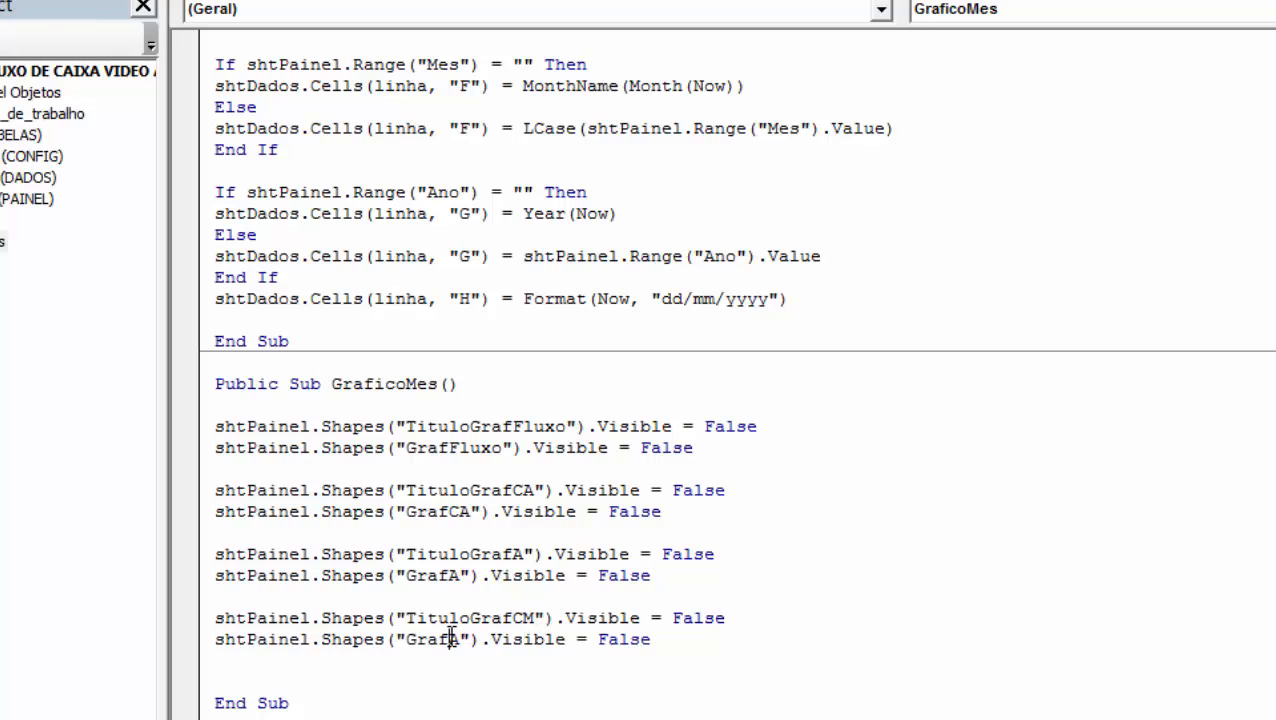
pyautogui.press('BackSpace')
pyautogui.write('CM')
pyautogui.click(938, 636)
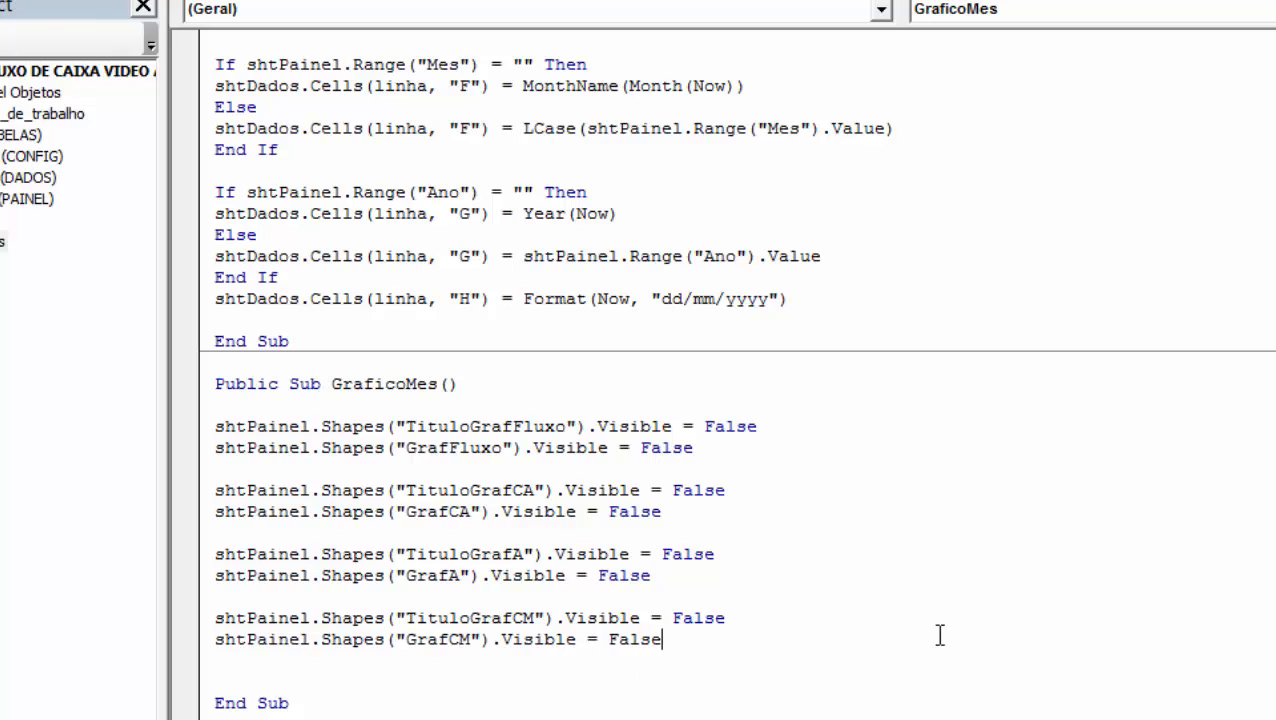
# - Remove the surplus blank line before End Sub and the blank line under the GraficoMes header
pyautogui.click(940, 552)
pyautogui.click(1008, 442)
pyautogui.click(309, 667)
pyautogui.press('Delete')
pyautogui.click(271, 405)
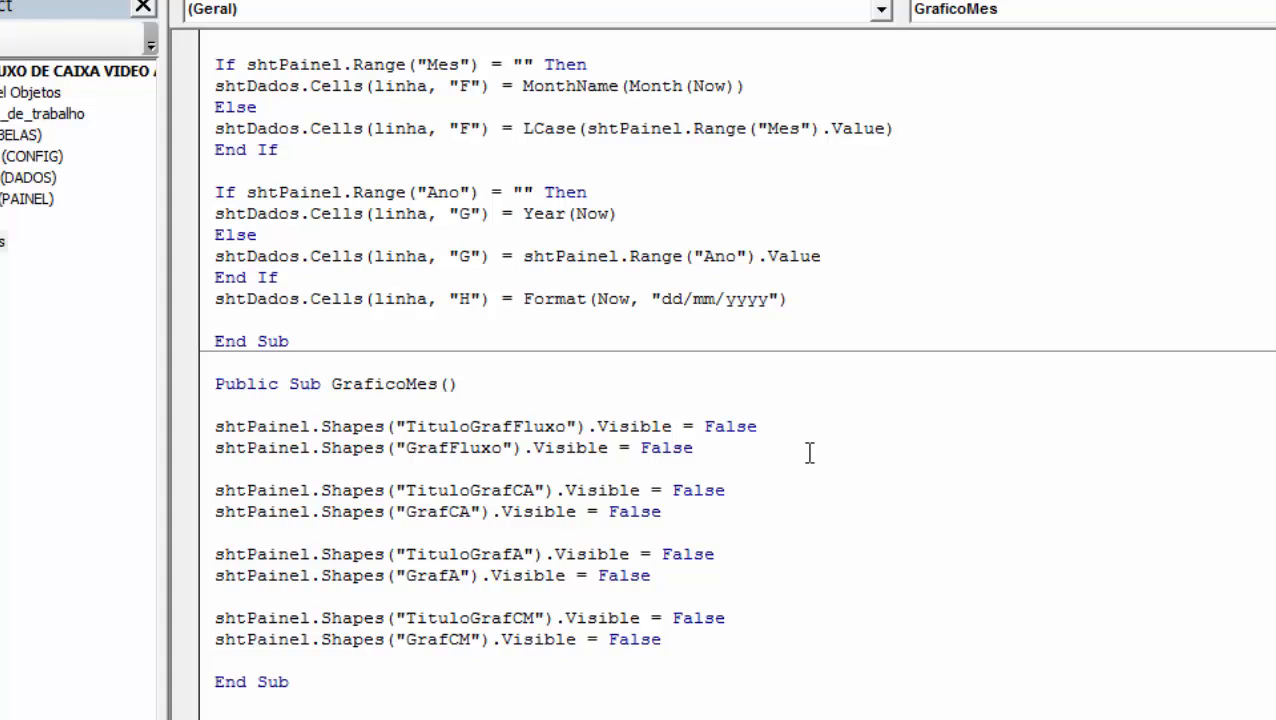
pyautogui.press('Delete')
pyautogui.click(1040, 526)
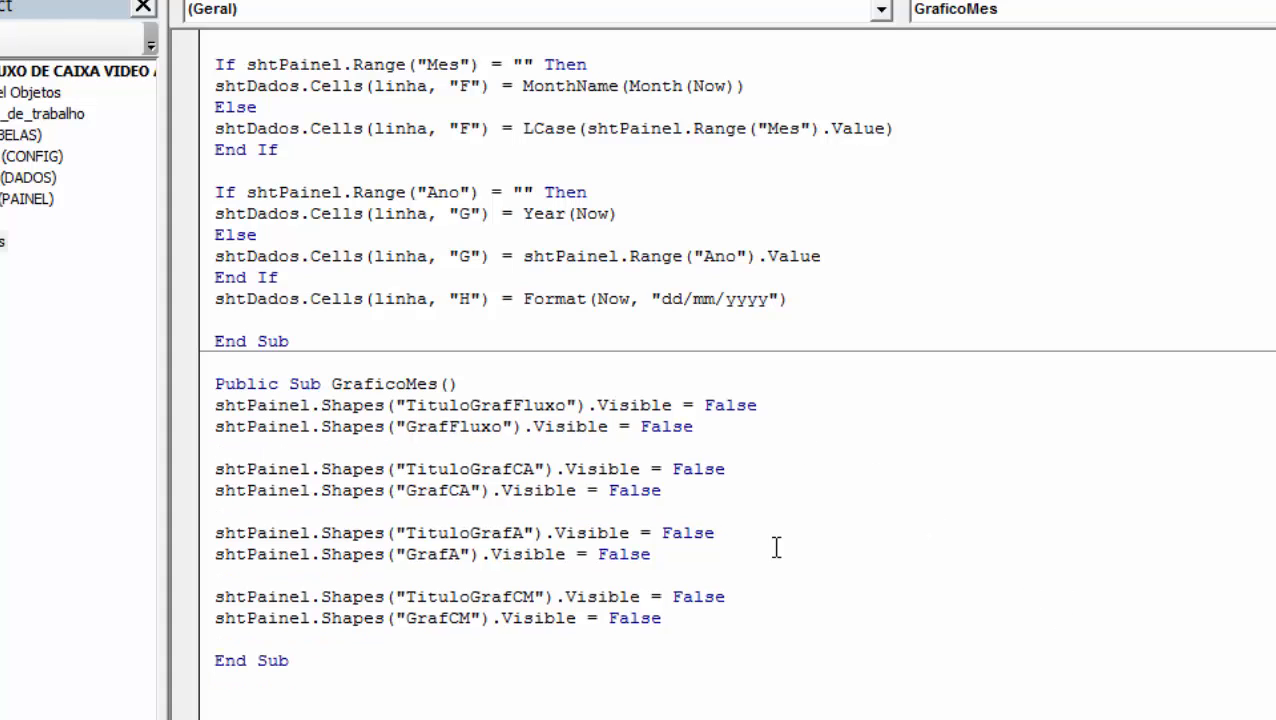
# - Switch to the PAINEL sheet in Excel and close the object selection list
pyautogui.moveTo(192, 16)
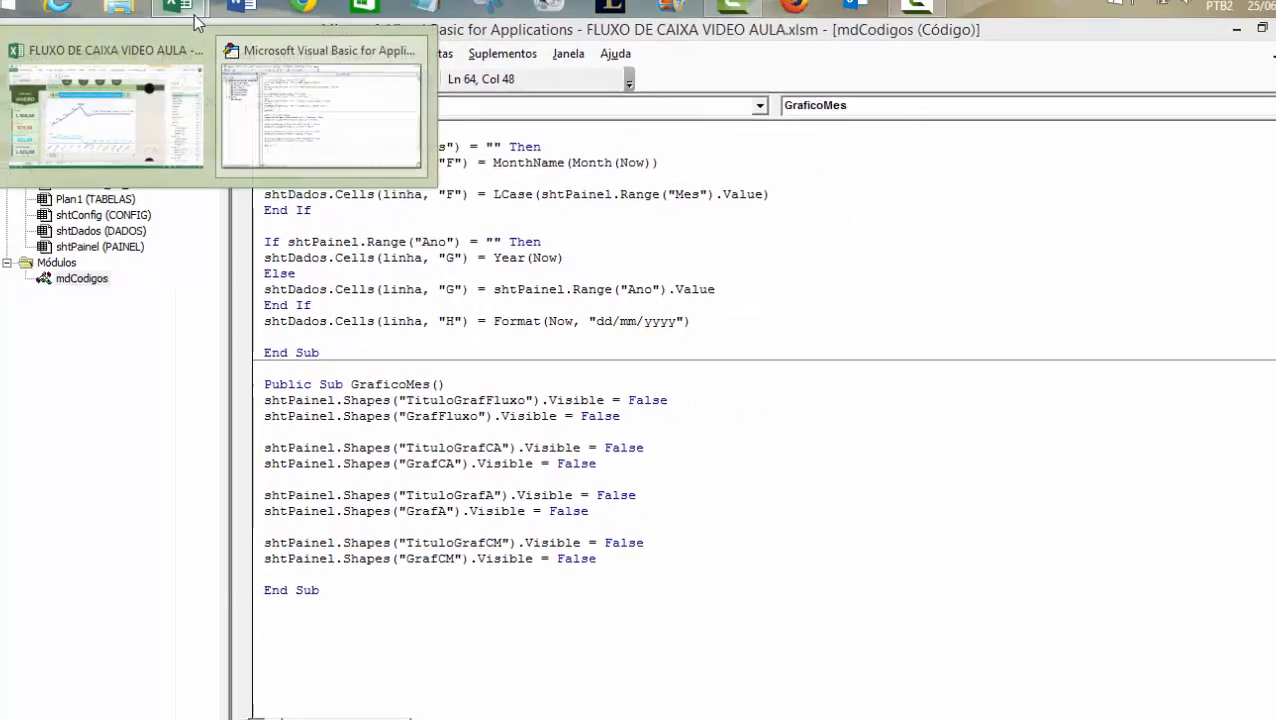
pyautogui.click(120, 105)
pyautogui.click(958, 349)
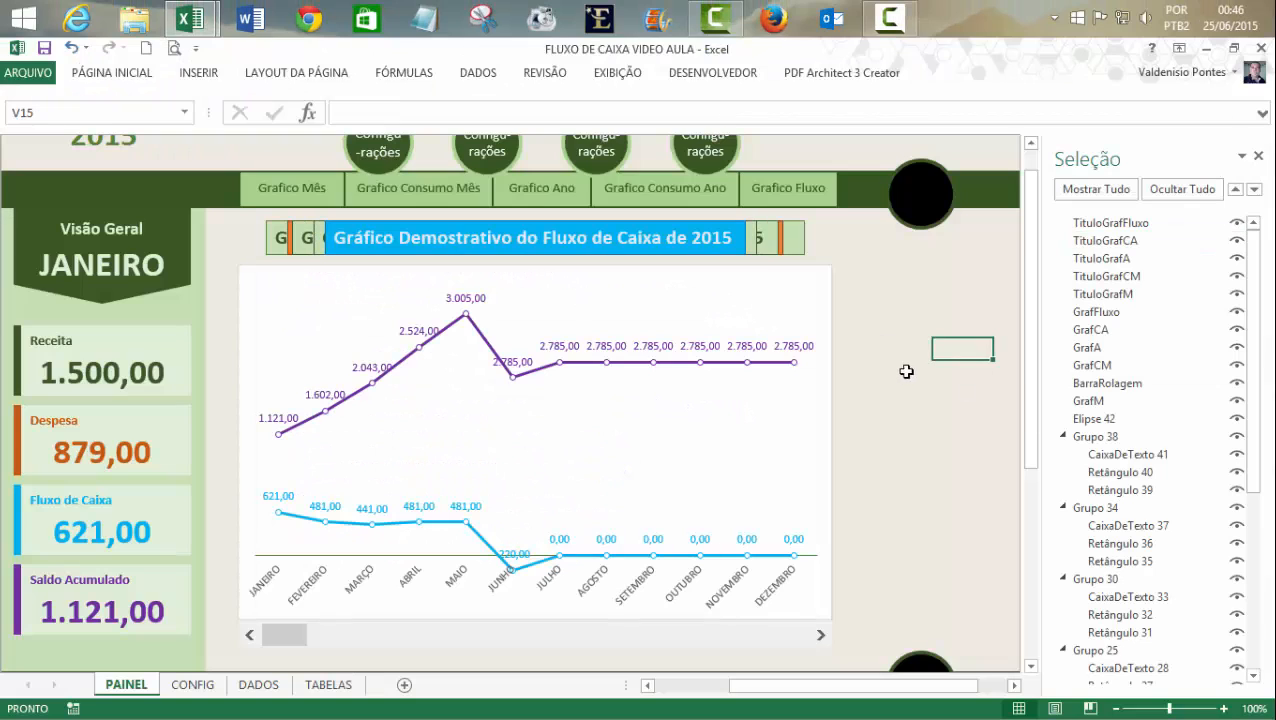
pyautogui.click(1259, 157)
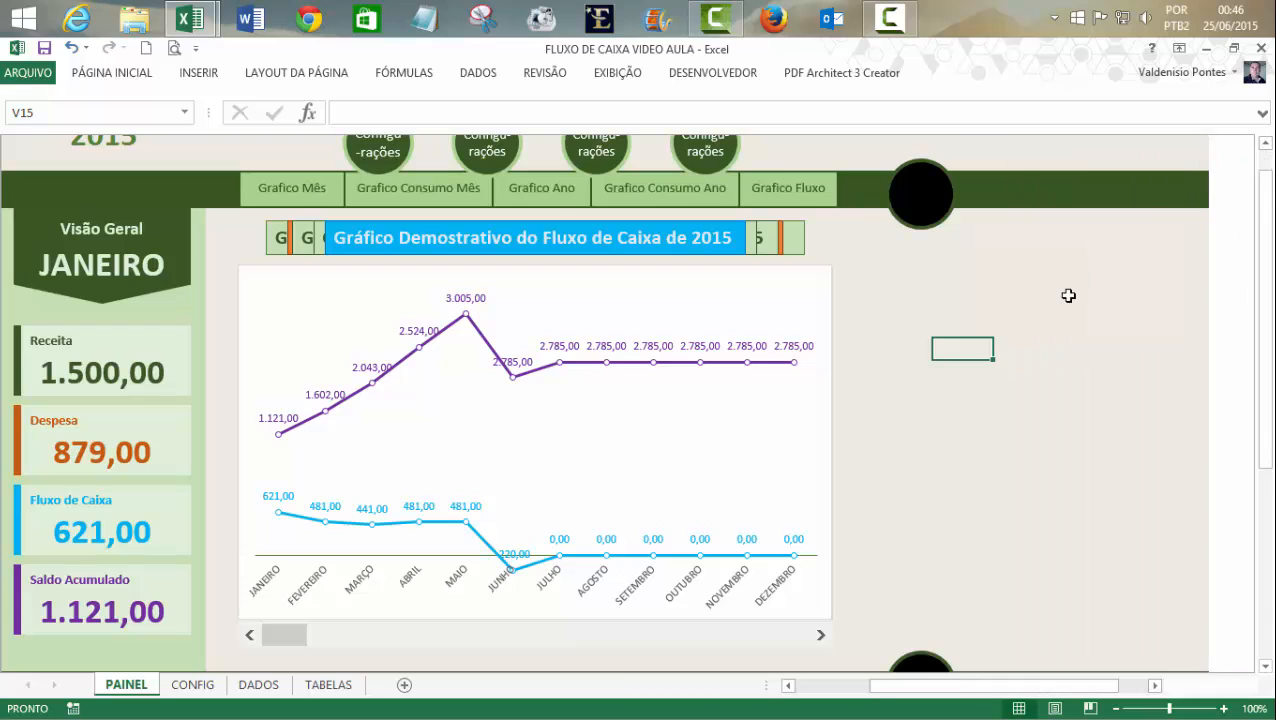
pyautogui.click(1070, 302)
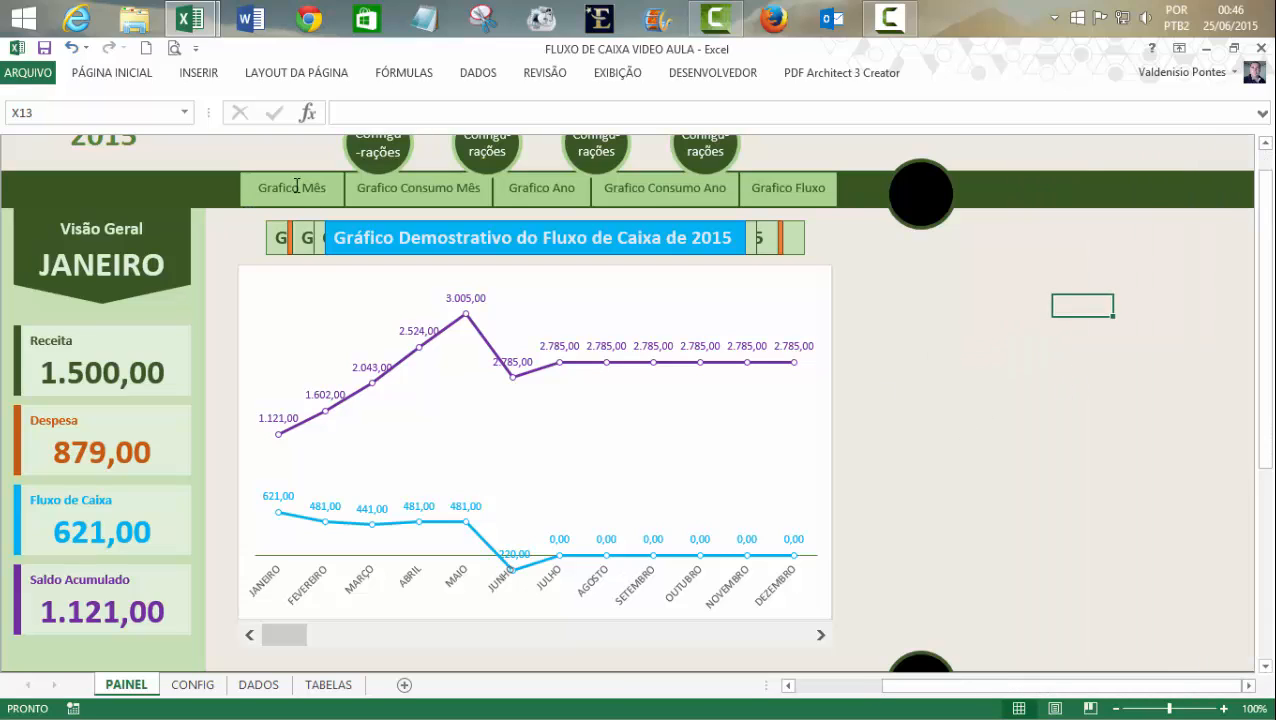
# - Assign the GraficoMes macro to the Grafico Mês rectangle above the chart
pyautogui.click(294, 177)
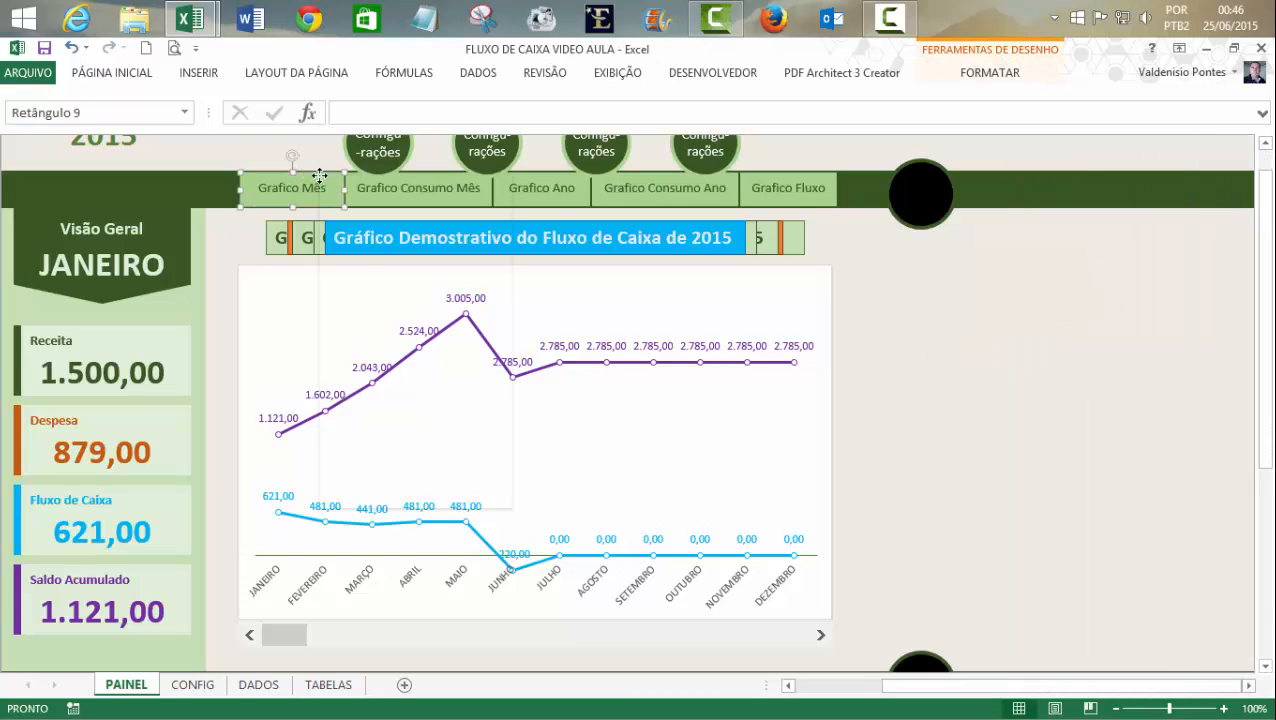
pyautogui.rightClick(318, 174)
pyautogui.click(388, 425)
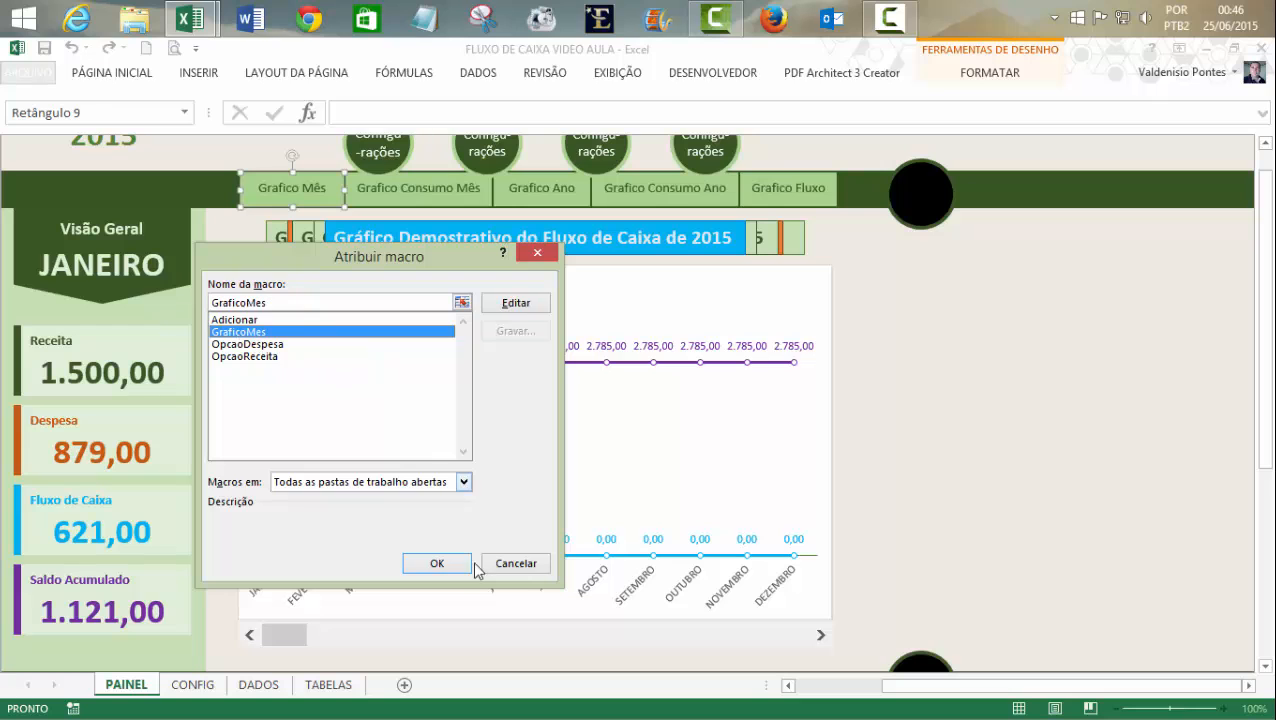
pyautogui.click(437, 563)
# - Deselect the Grafico Mês rectangle and run its macro from the PAINEL sheet to test it
pyautogui.click(902, 413)
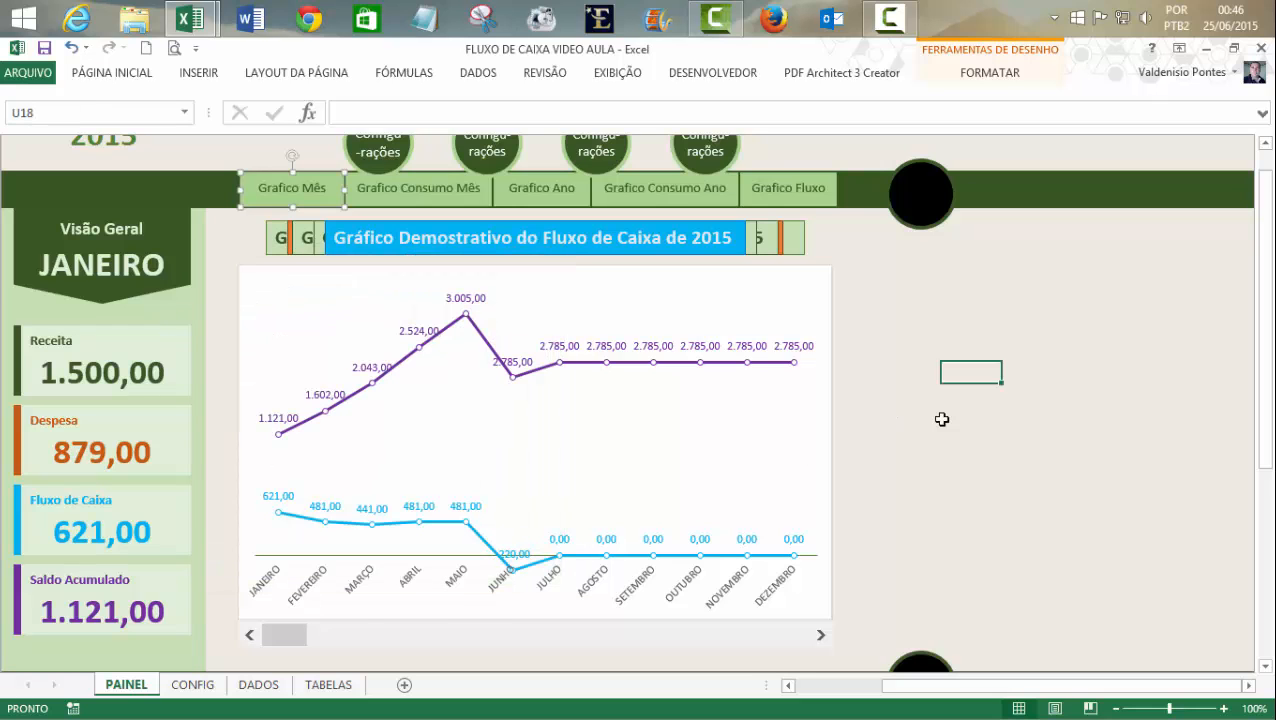
pyautogui.click(852, 685)
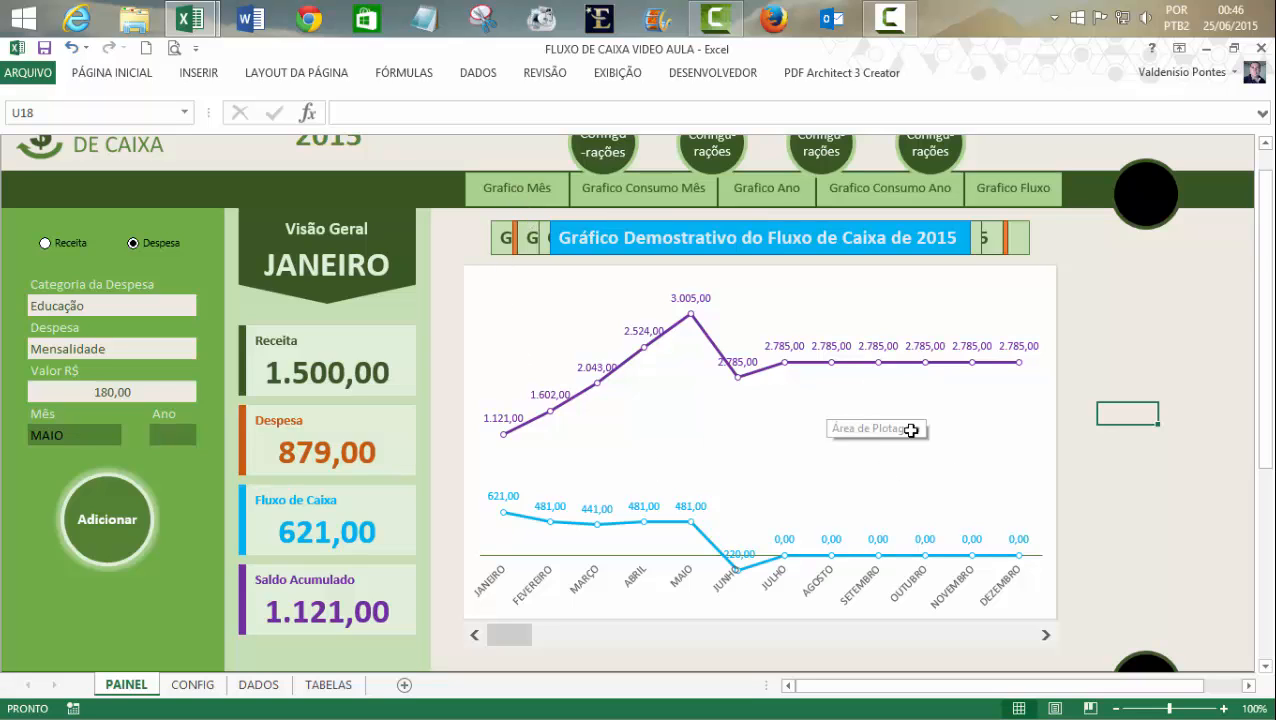
pyautogui.click(501, 199)
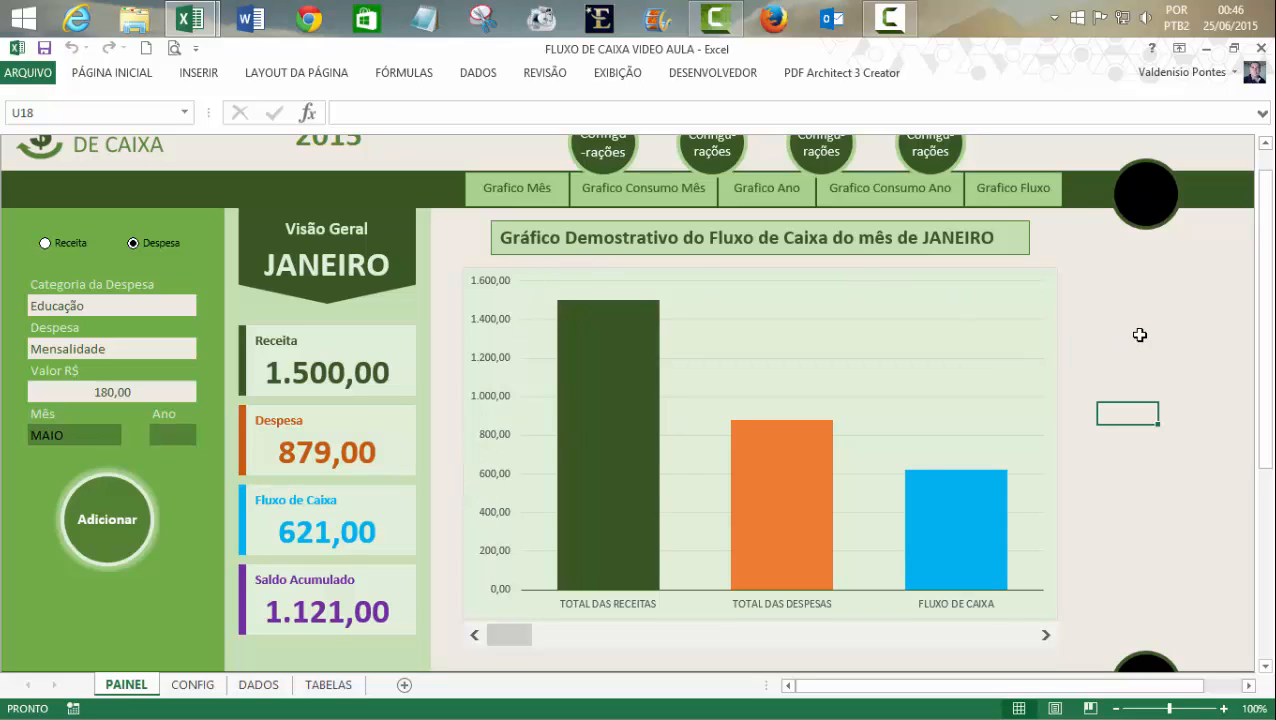
# - Move the GrafM chart aside to check for other charts beneath it, and undo the move
pyautogui.click(1057, 327)
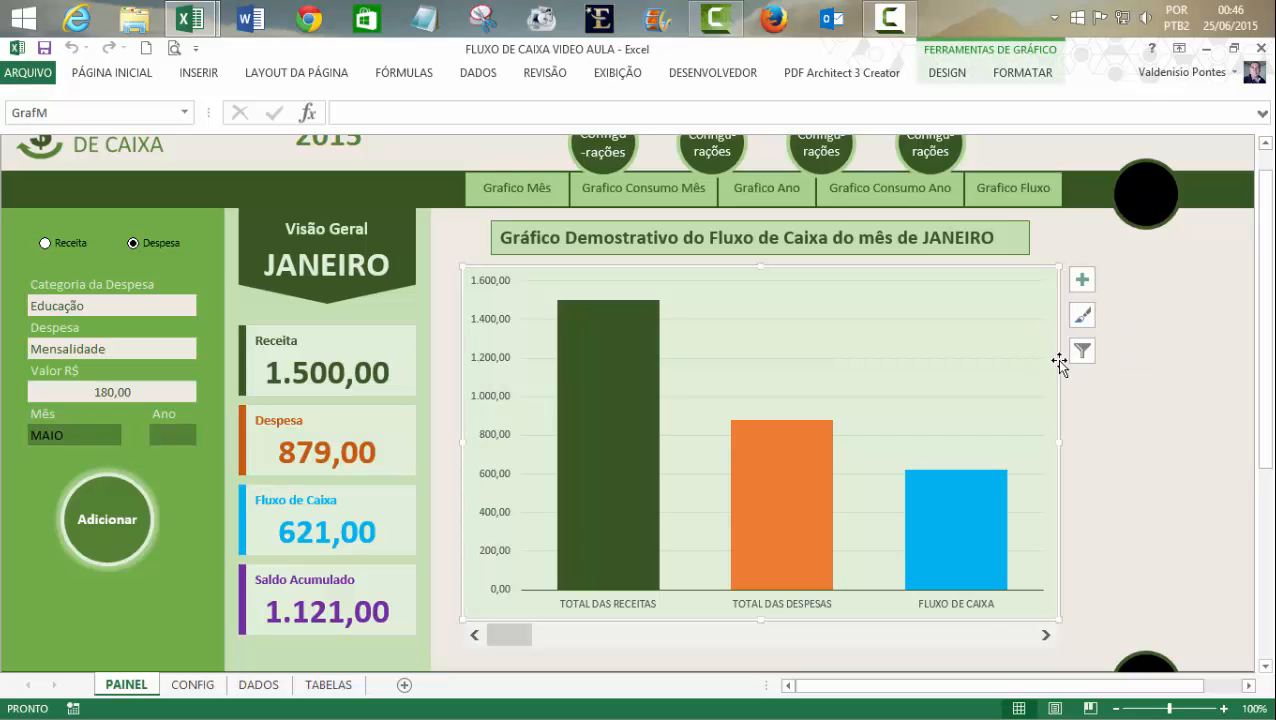
pyautogui.moveTo(1060, 362); pyautogui.dragTo(1159, 360)
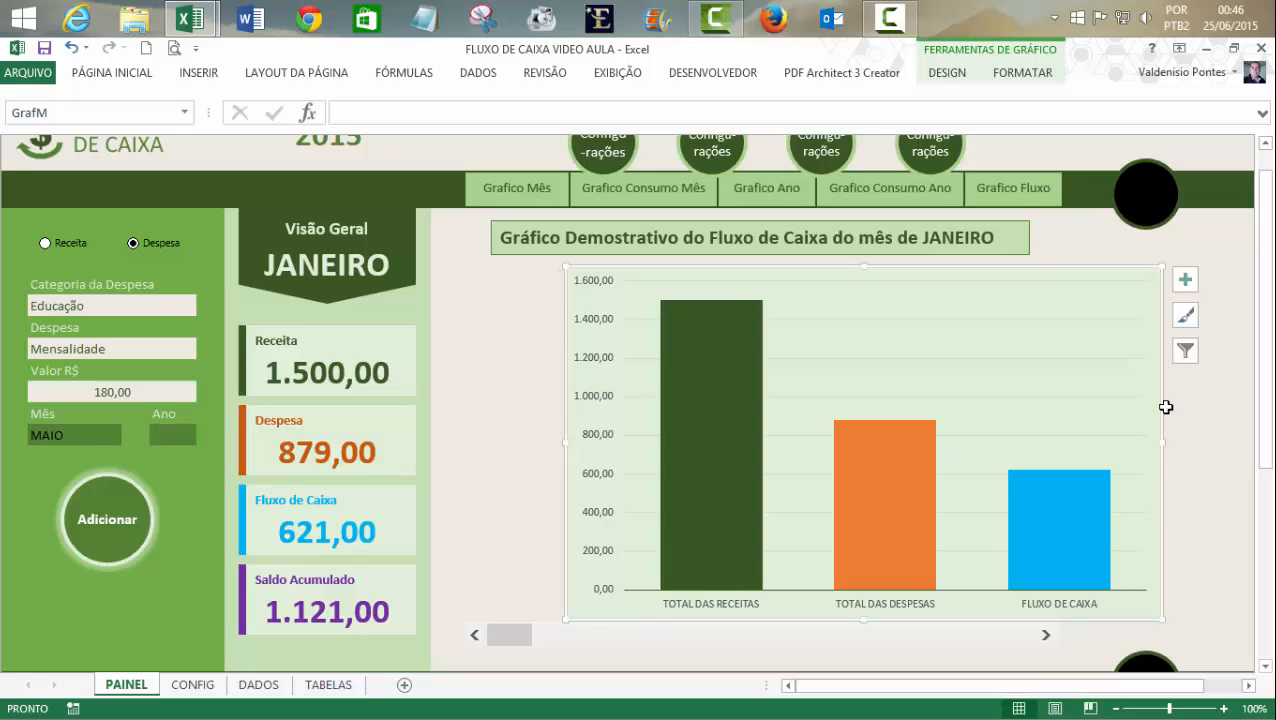
pyautogui.hotkey('ctrl', 'z')
pyautogui.click(1164, 407)
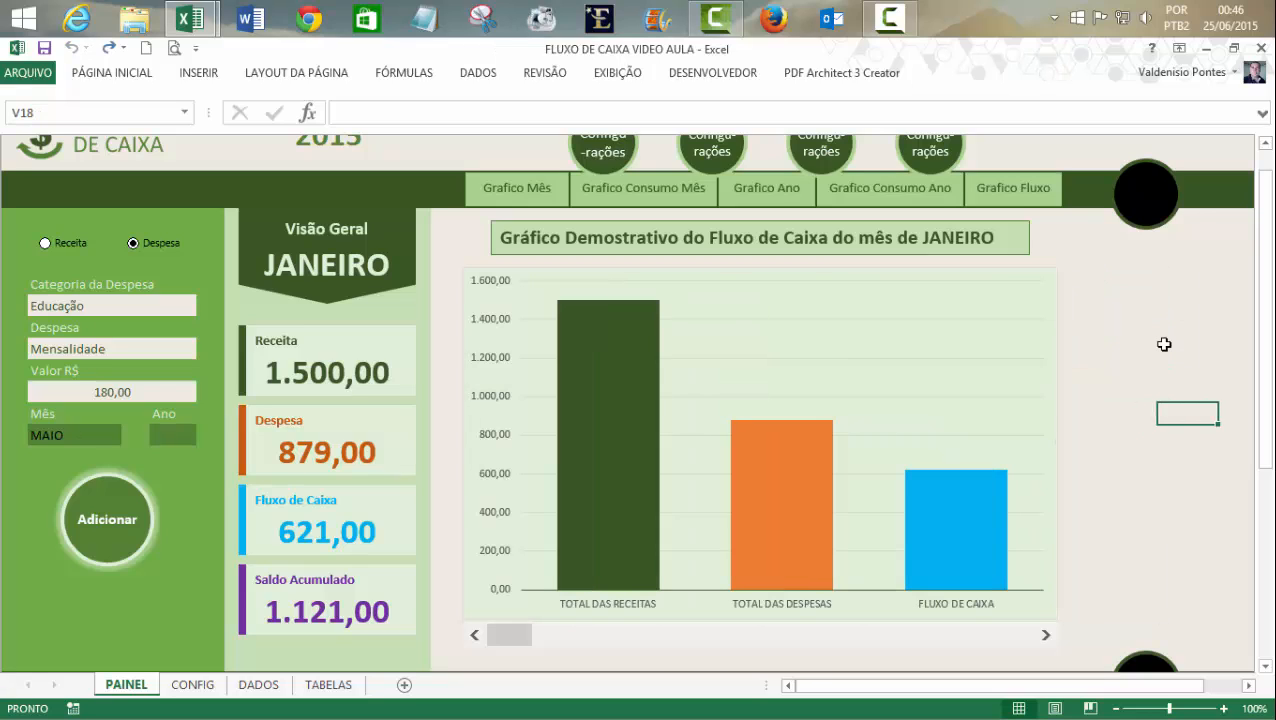
# - Switch to the VBA editor and duplicate the TituloGrafCM and GrafCM lines as a fifth block before End Sub
pyautogui.moveTo(190, 20)
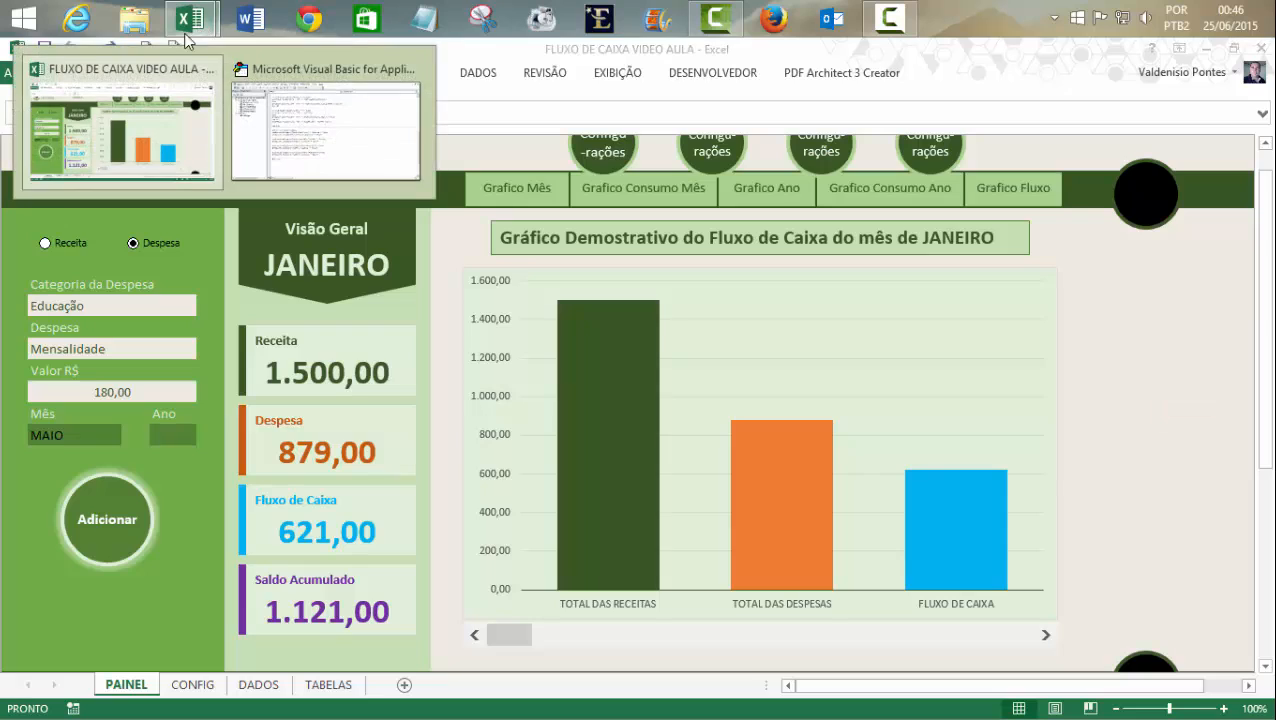
pyautogui.click(335, 95)
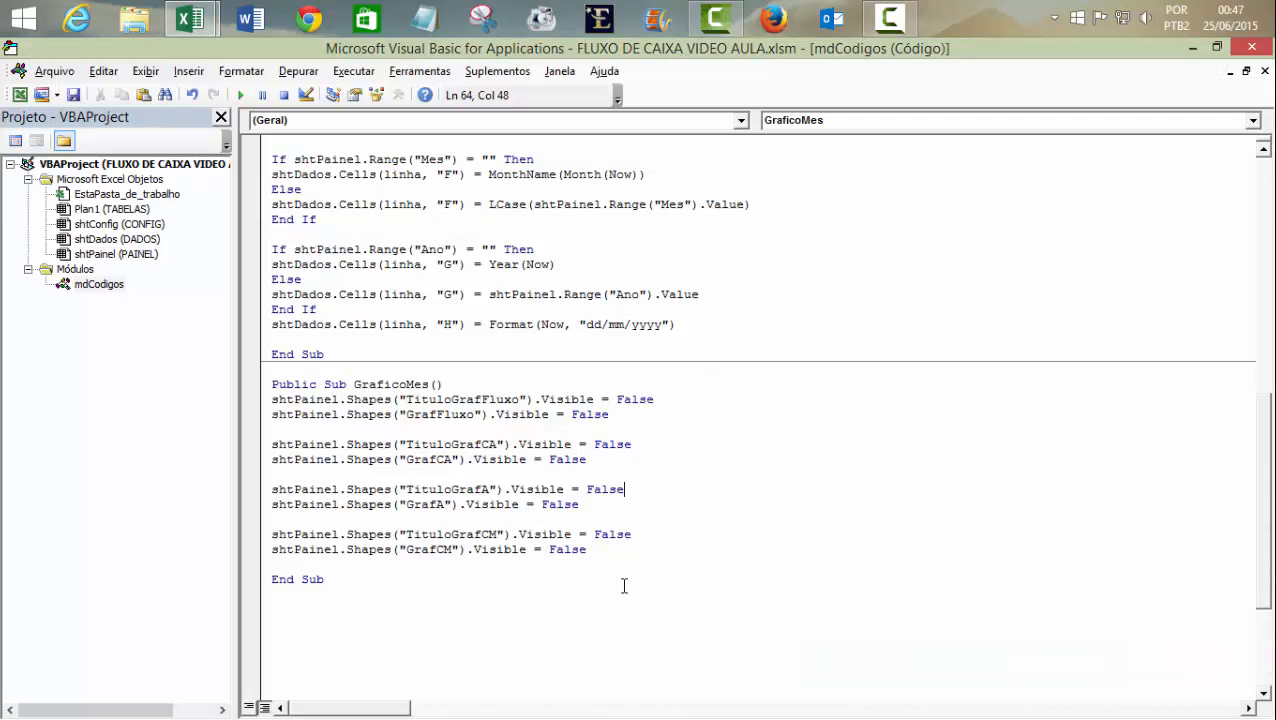
pyautogui.moveTo(272, 540); pyautogui.dragTo(598, 551)
pyautogui.hotkey('ctrl', 'c')
pyautogui.click(598, 551)
pyautogui.press('Return')
pyautogui.press('Return')
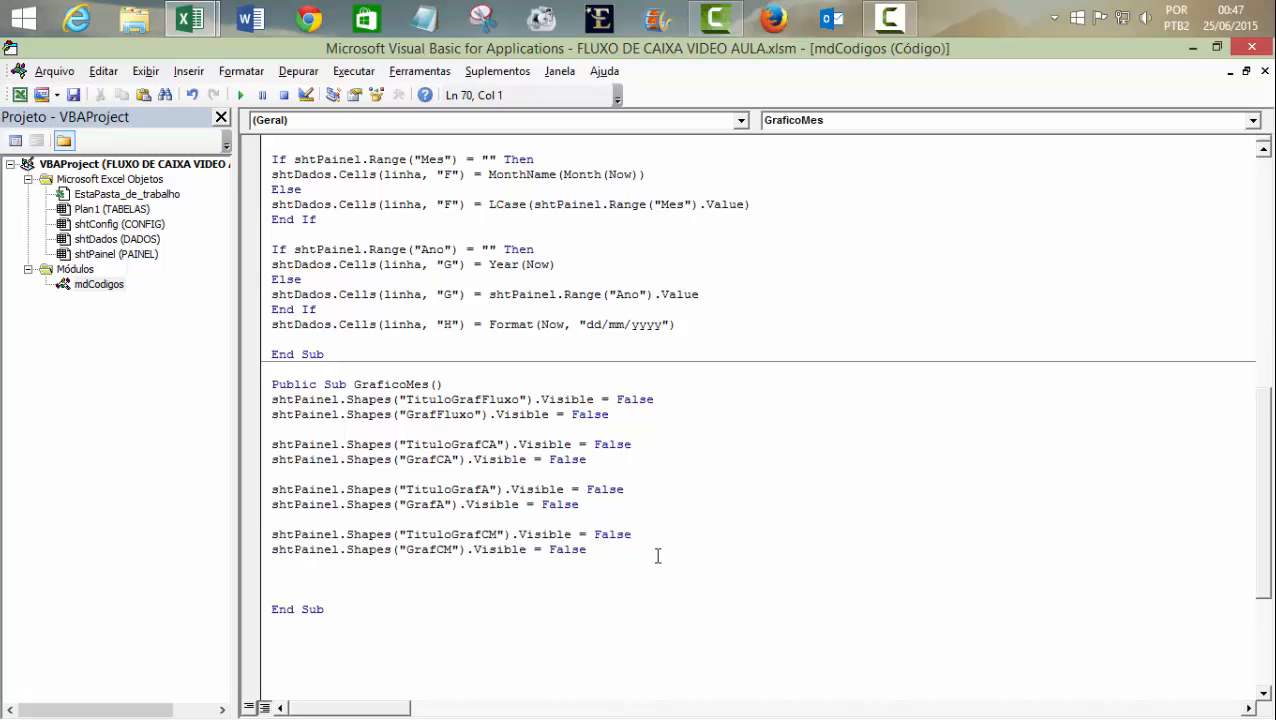
pyautogui.hotkey('ctrl', 'v')
# - Change the shape names in the fifth block of GraficoMes to TituloGrafM and GrafM
pyautogui.click(490, 579)
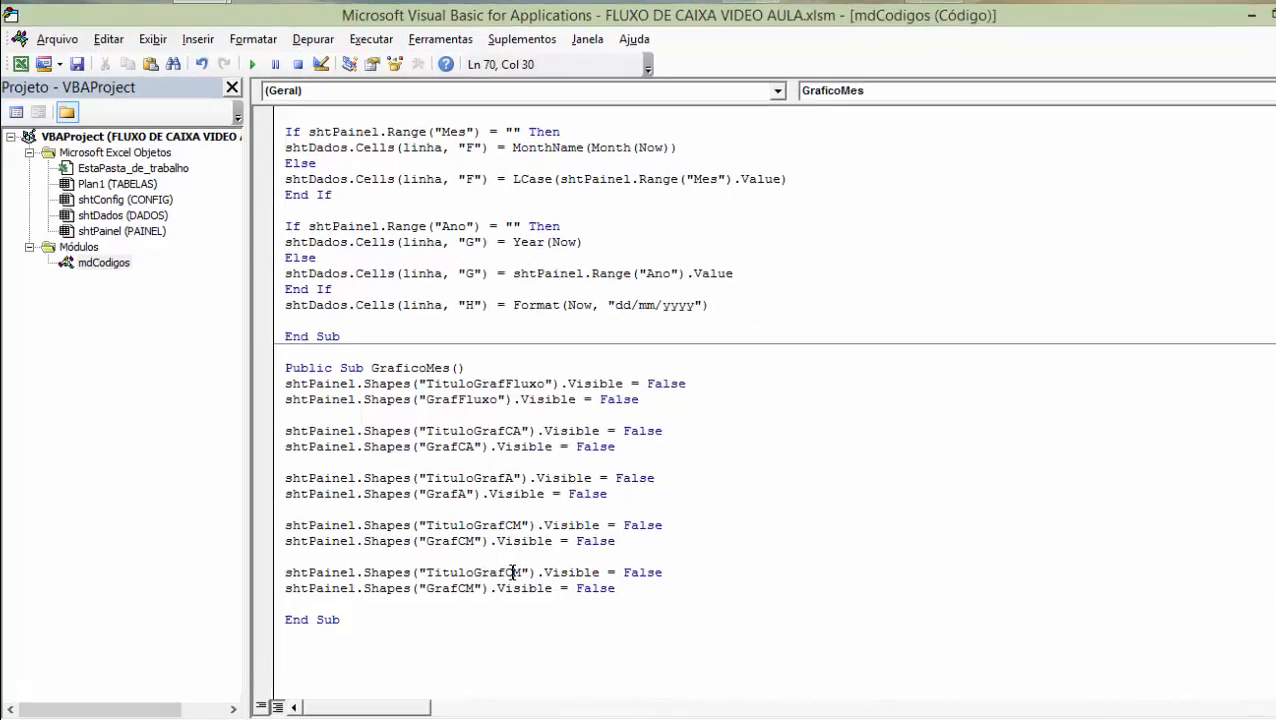
pyautogui.press('BackSpace')
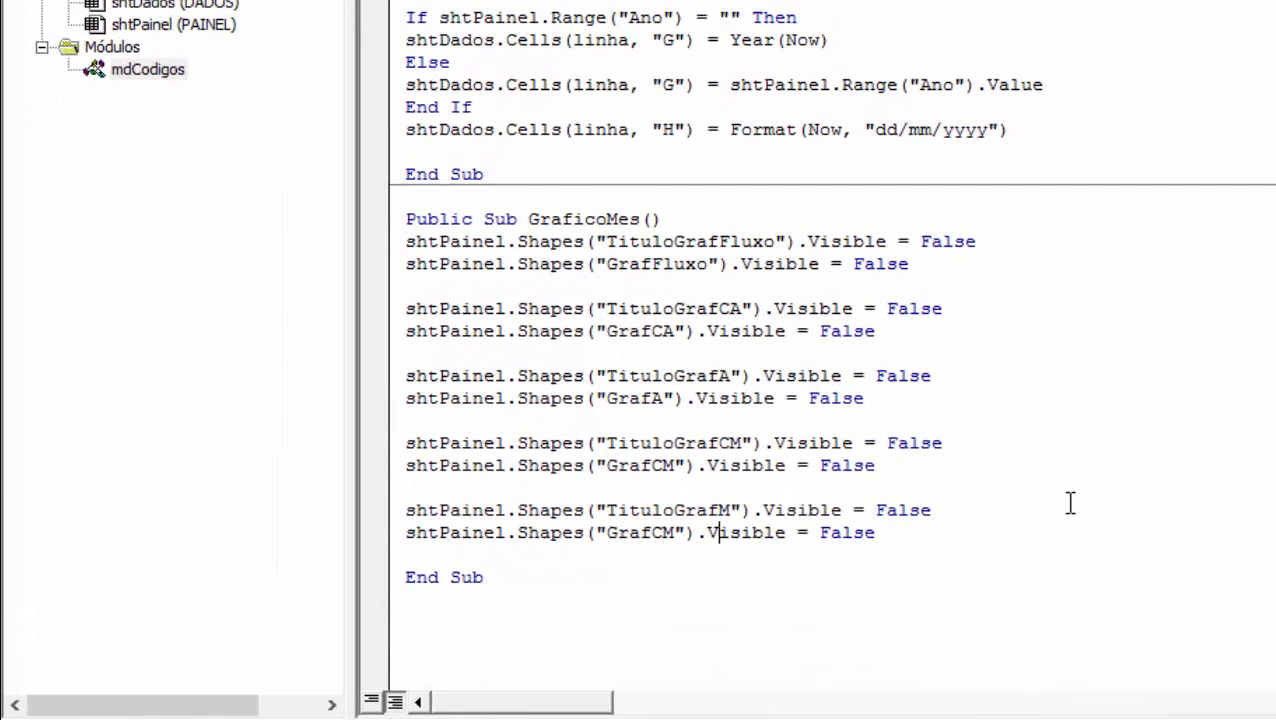
pyautogui.press('BackSpace')
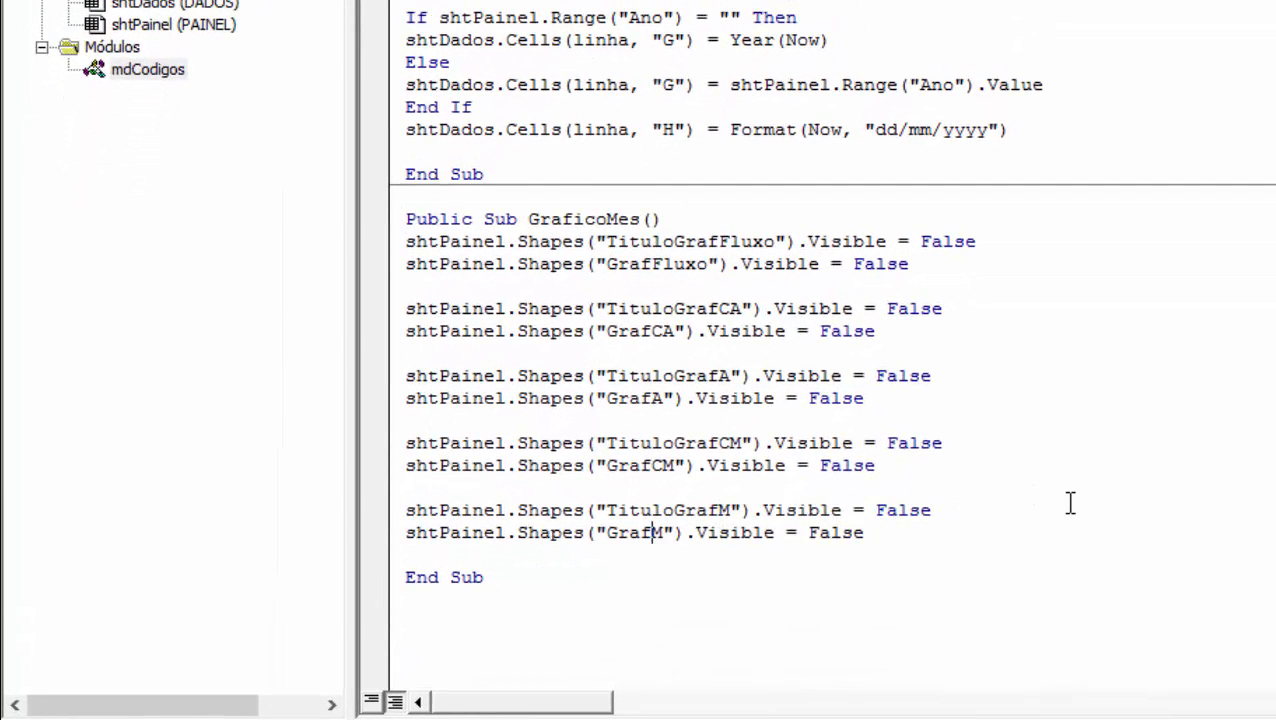
# - Set Visible to True for both the TituloGrafM and GrafM shapes in GraficoMes
pyautogui.doubleClick(903, 510)
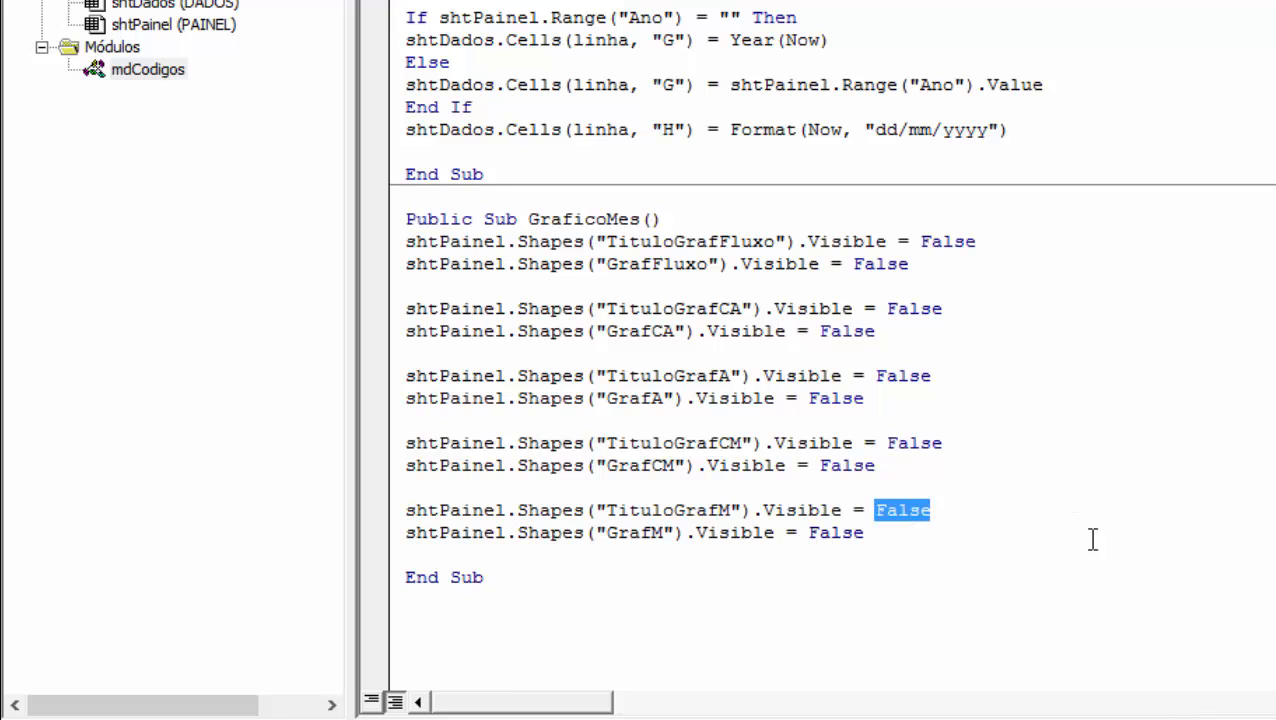
pyautogui.write('true')
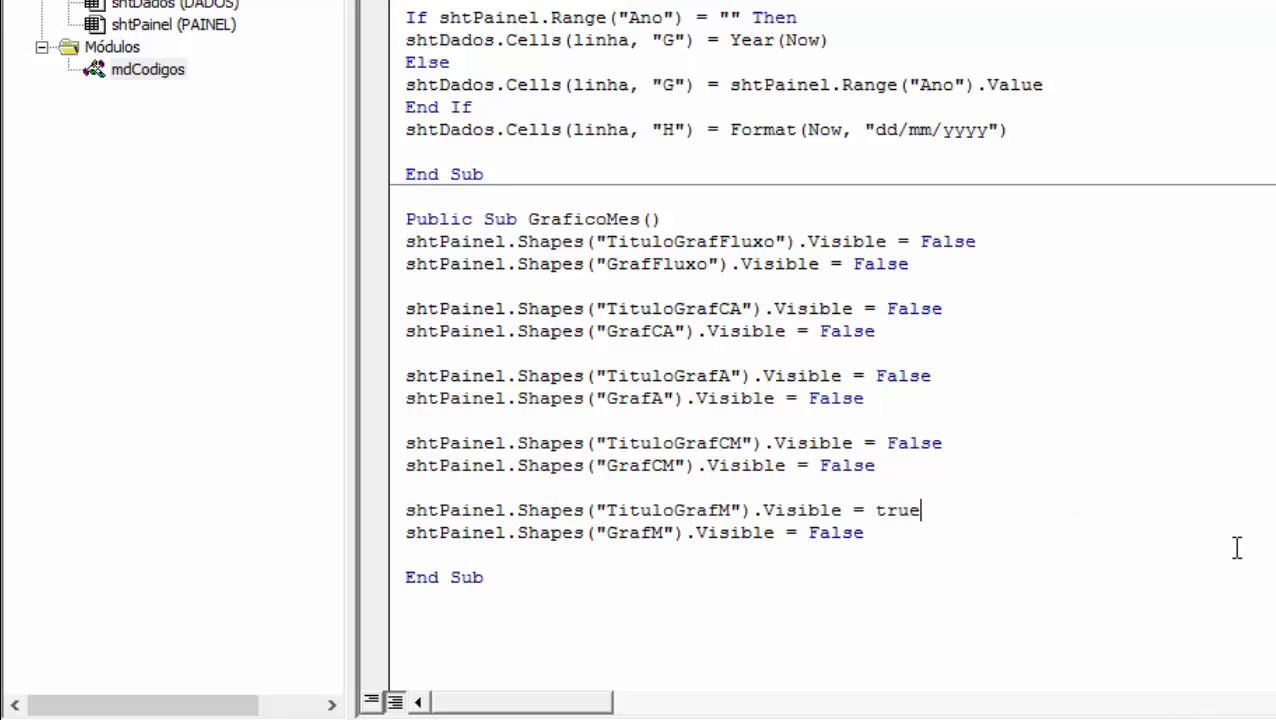
pyautogui.doubleClick(849, 531)
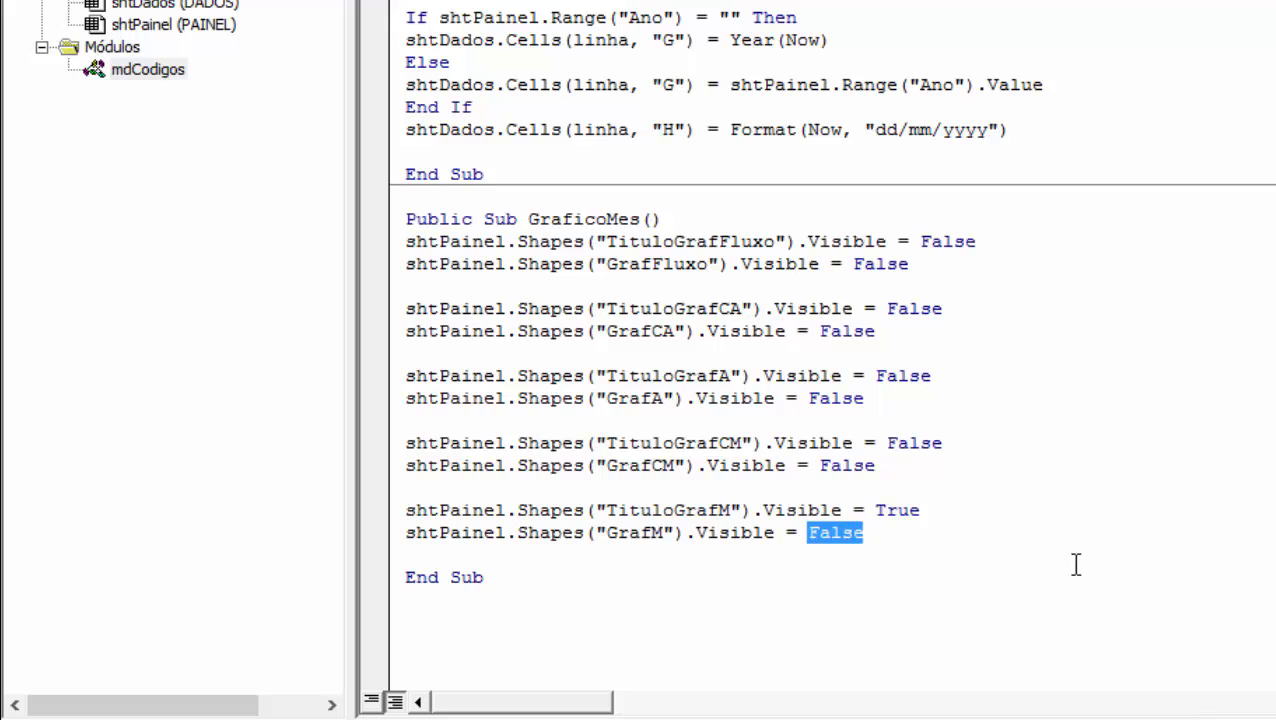
pyautogui.write('true')
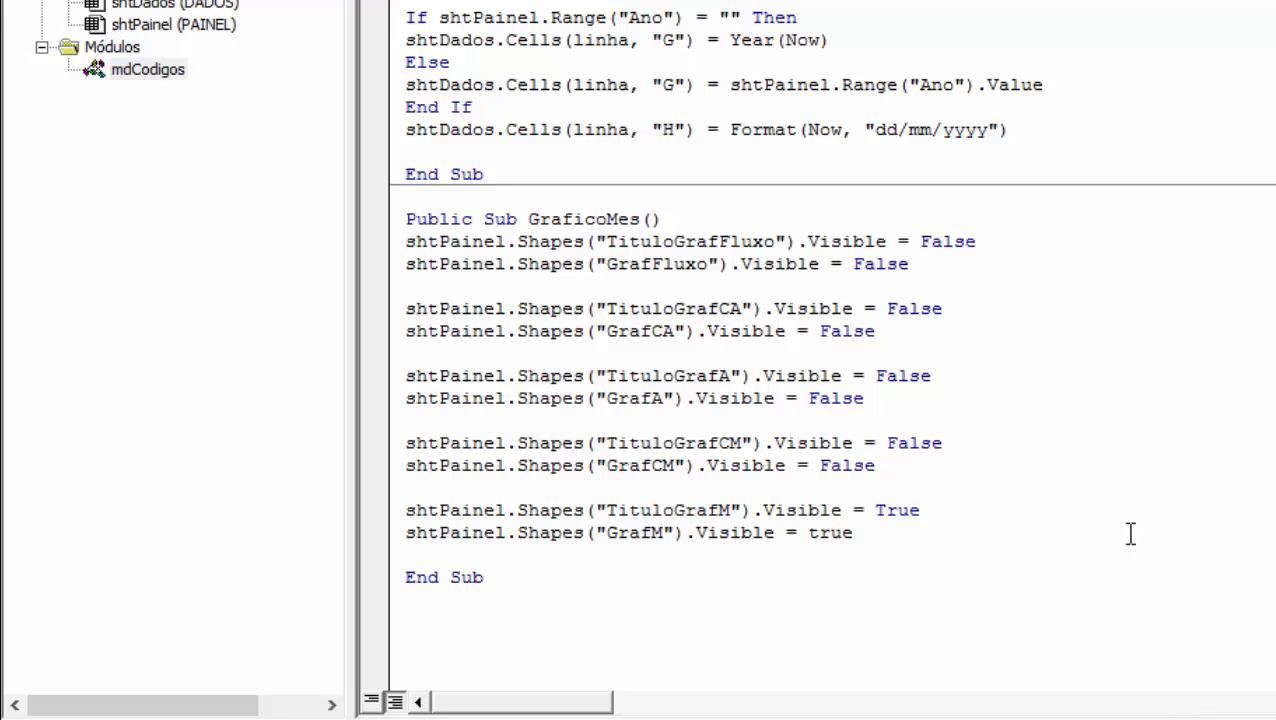
pyautogui.click(1132, 465)
# - Duplicate the whole GraficoMes procedure below its End Sub and rename the copy GraficoConsumoMes
pyautogui.moveTo(407, 219); pyautogui.dragTo(905, 583)
pyautogui.hotkey('ctrl', 'c')
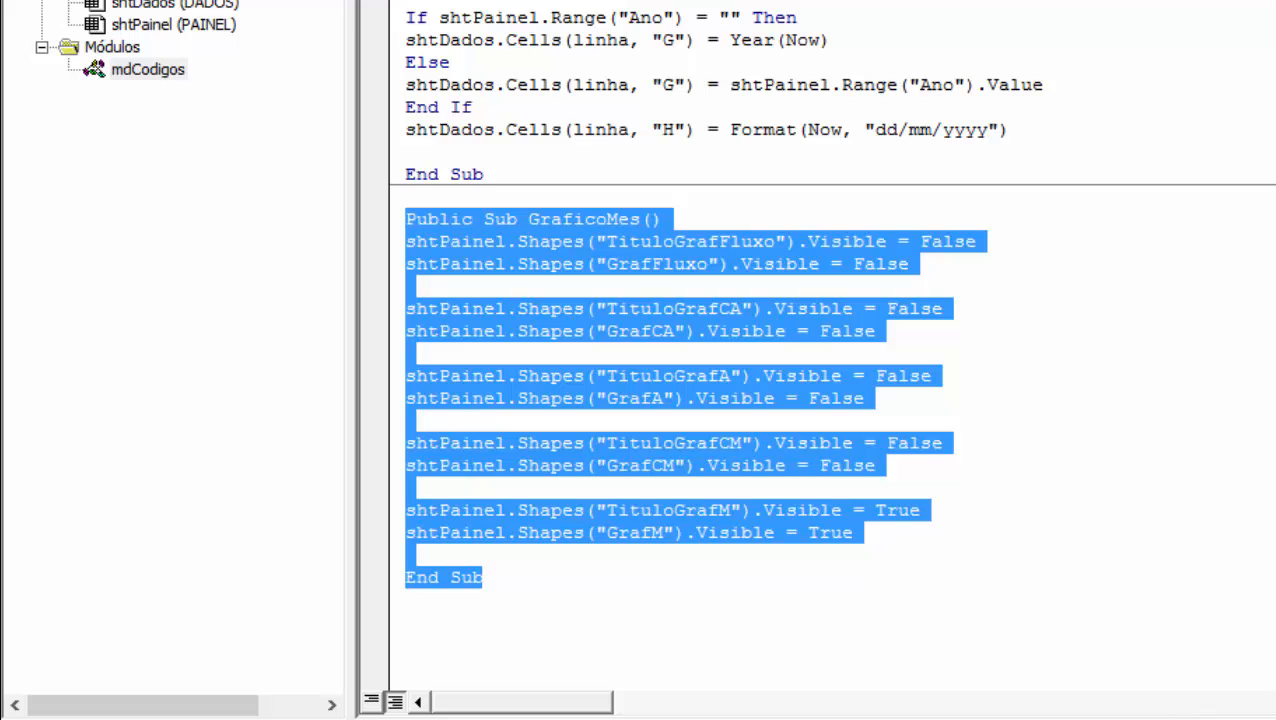
pyautogui.scroll(-4, 641, 419)
pyautogui.click(490, 376)
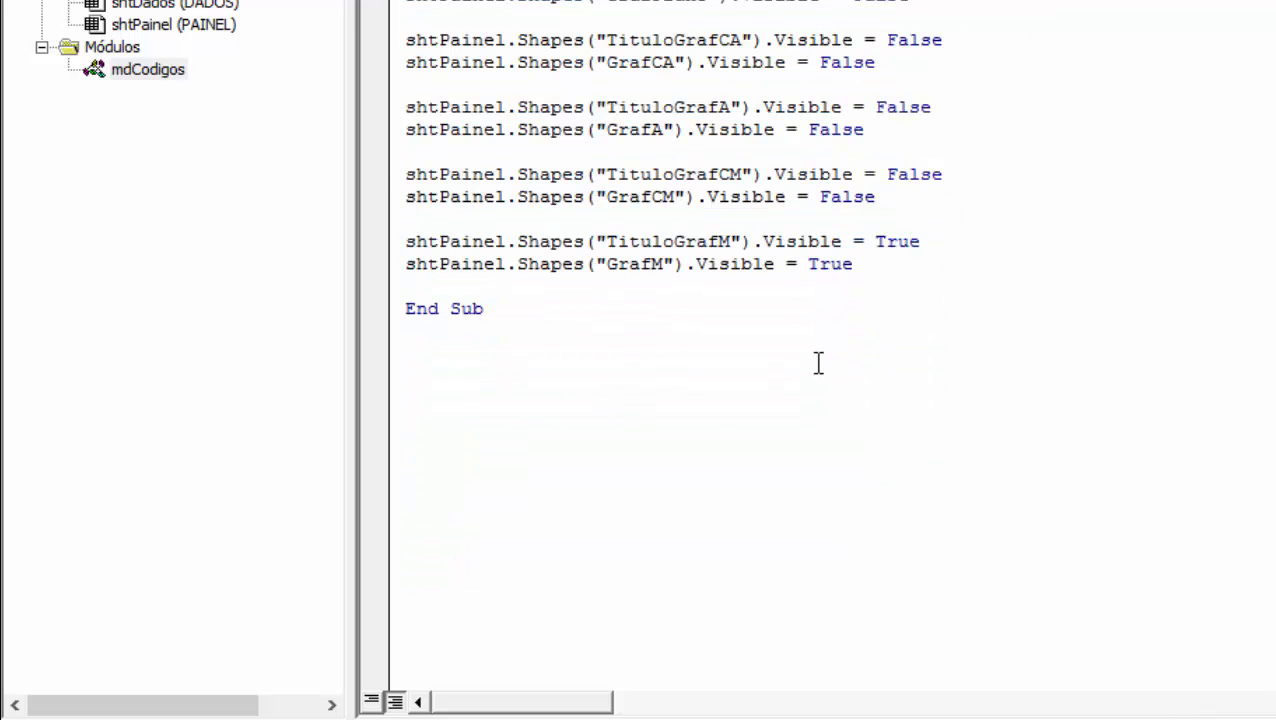
pyautogui.hotkey('ctrl', 'v')
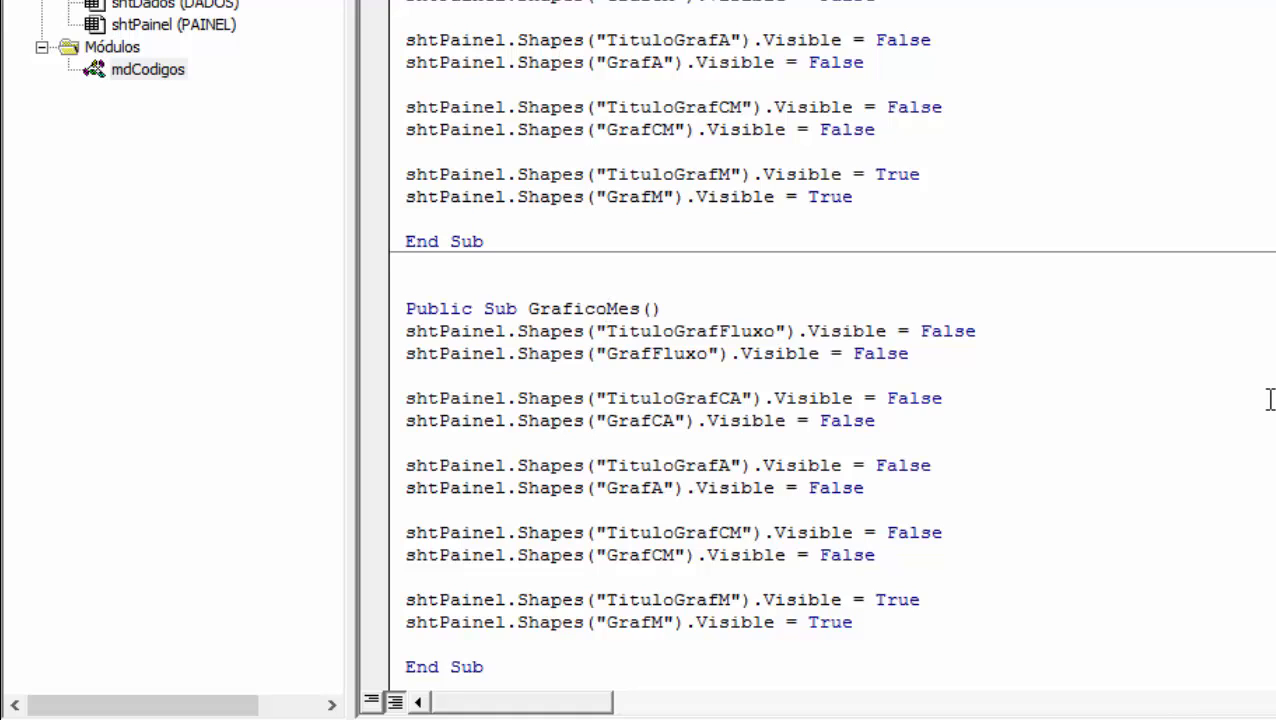
pyautogui.write('Consumo')
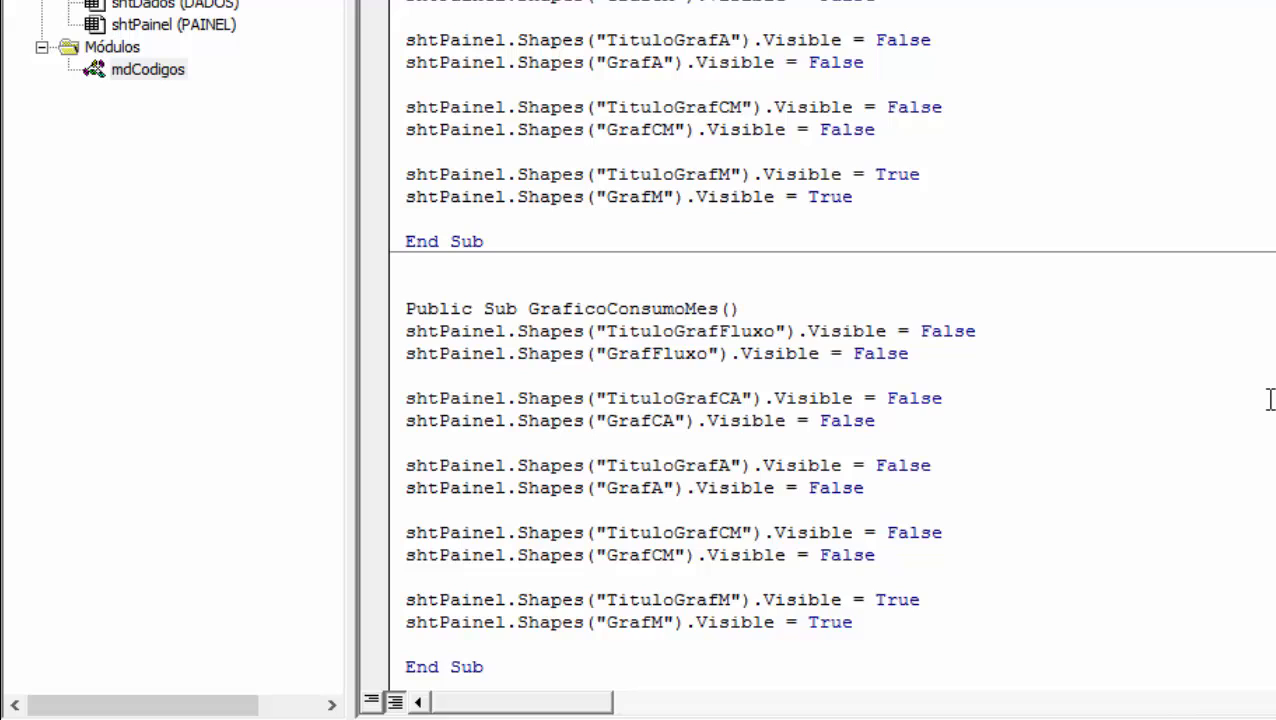
# - Set Visible to False for the TituloGrafM and GrafM shapes in GraficoConsumoMes
pyautogui.click(1203, 400)
pyautogui.write('fal')
pyautogui.press('Down')
pyautogui.hotkey('ctrl', 'shift', 'Left')
pyautogui.write('fals')
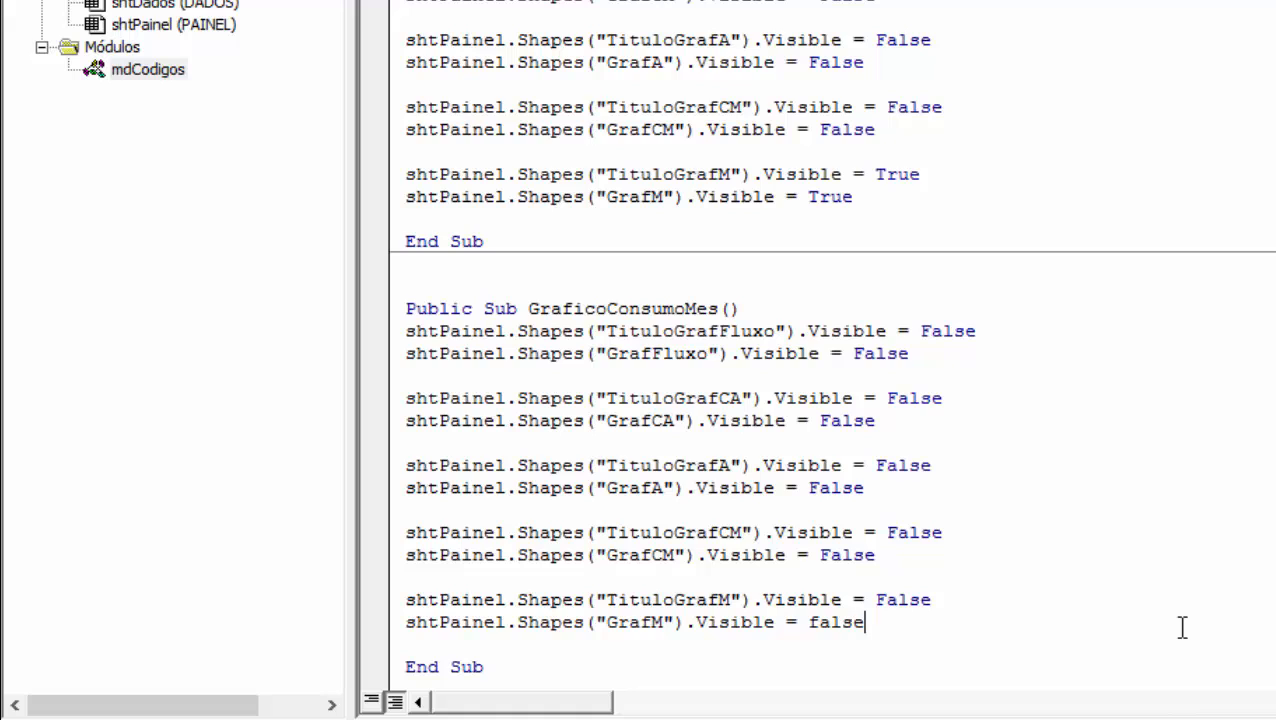
pyautogui.click(1266, 556)
# - Set Visible to True for the TituloGrafCM and GrafCM shapes in GraficoConsumoMes
pyautogui.doubleClick(917, 532)
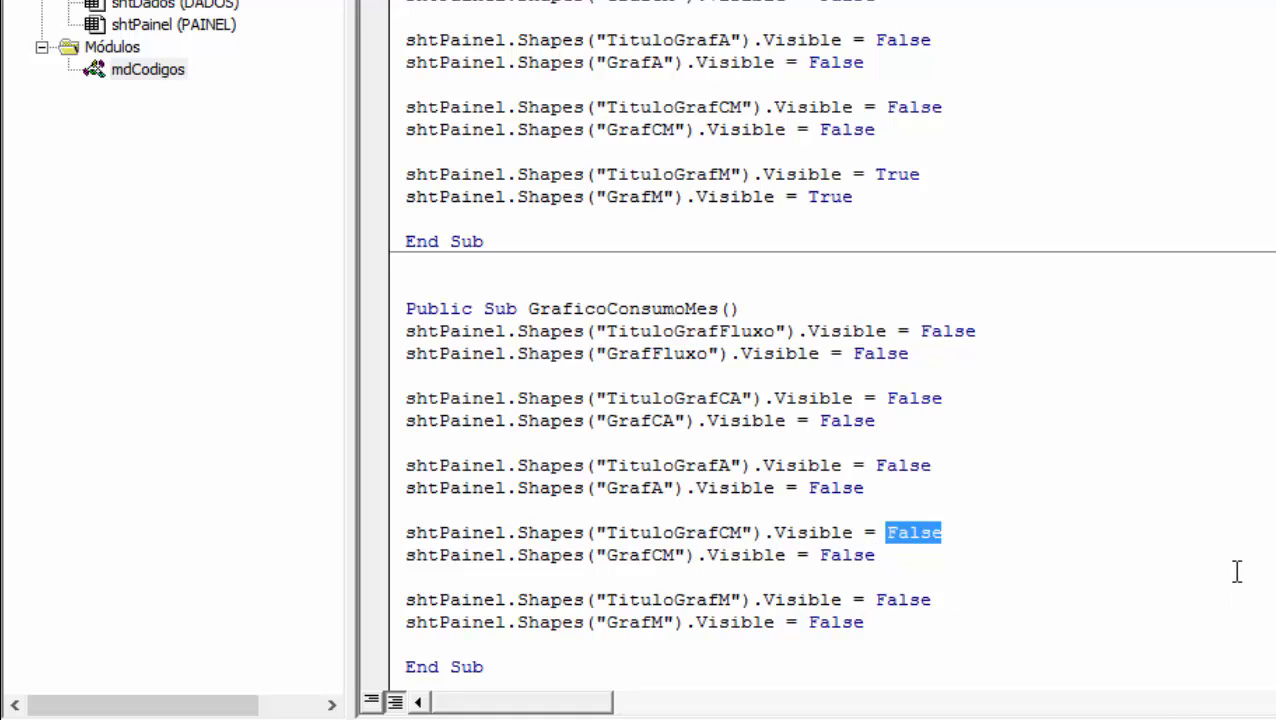
pyautogui.write('tru')
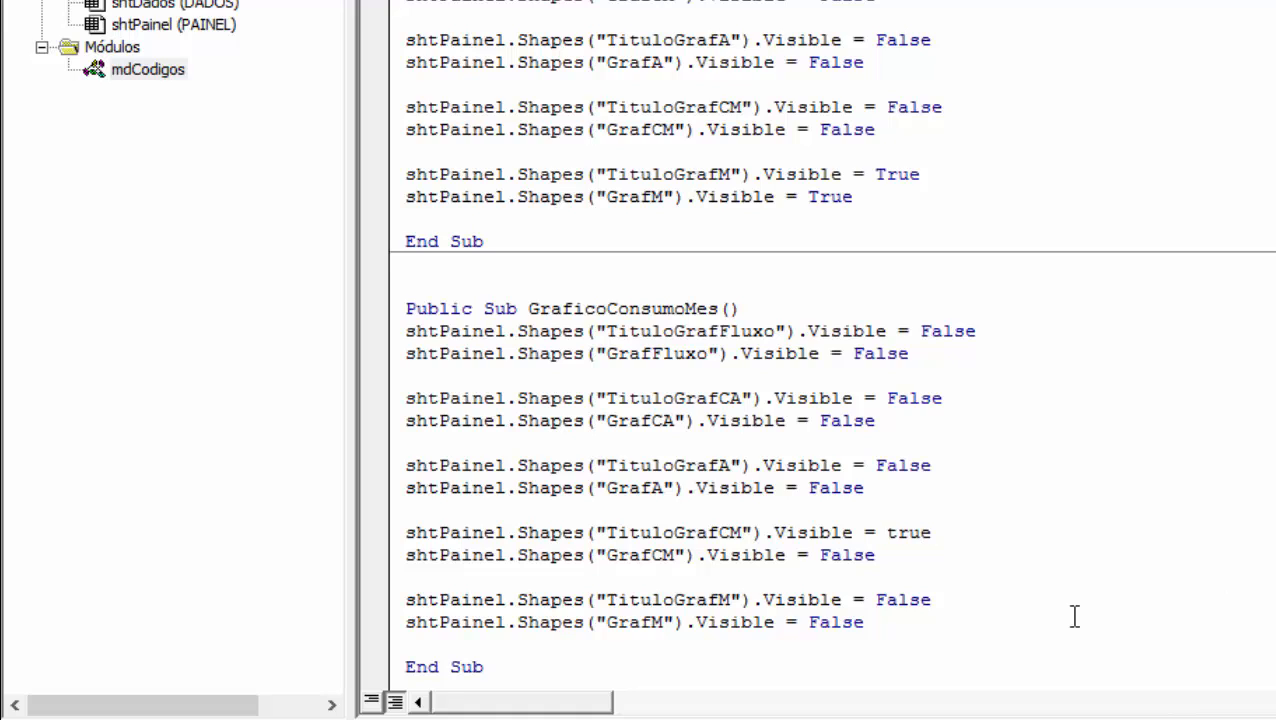
pyautogui.doubleClick(853, 555)
pyautogui.write('true')
# - Switch to the Excel workbook, assign the GraficoConsumoMes macro to the Grafico Consumo Mês shape, and deselect the shape
pyautogui.hotkey('alt', 'F11')
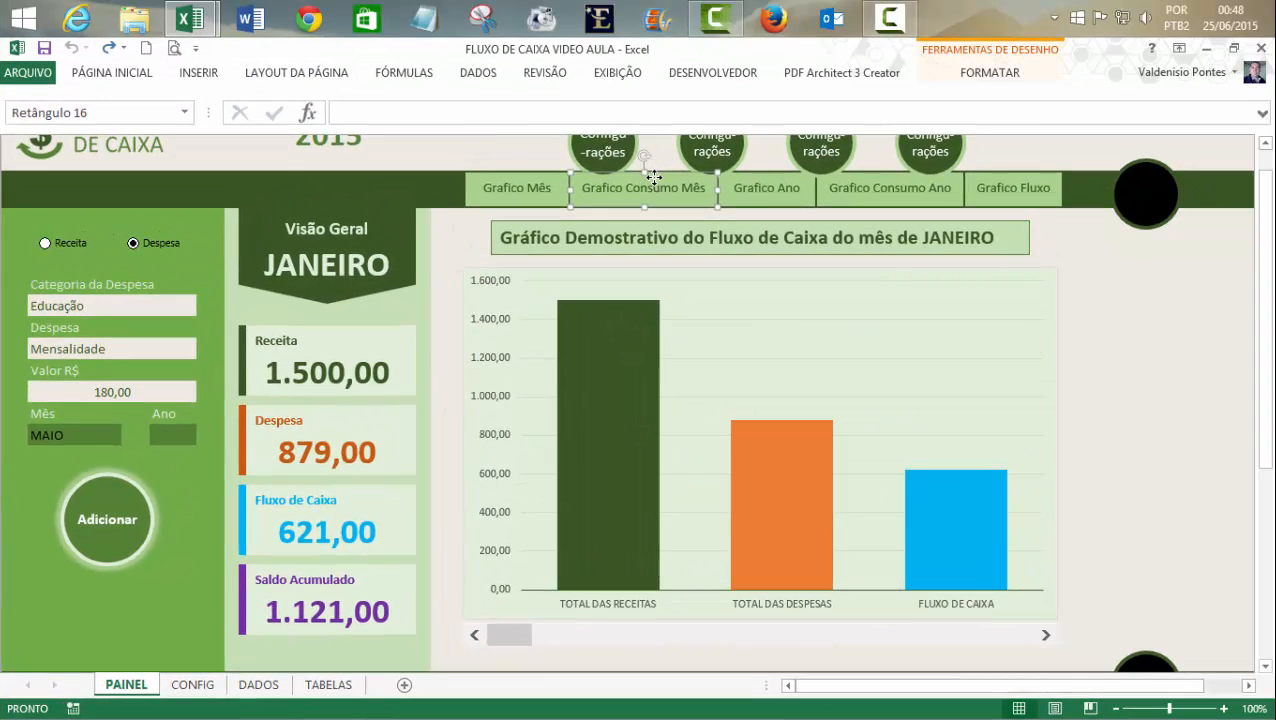
pyautogui.rightClick(714, 124)
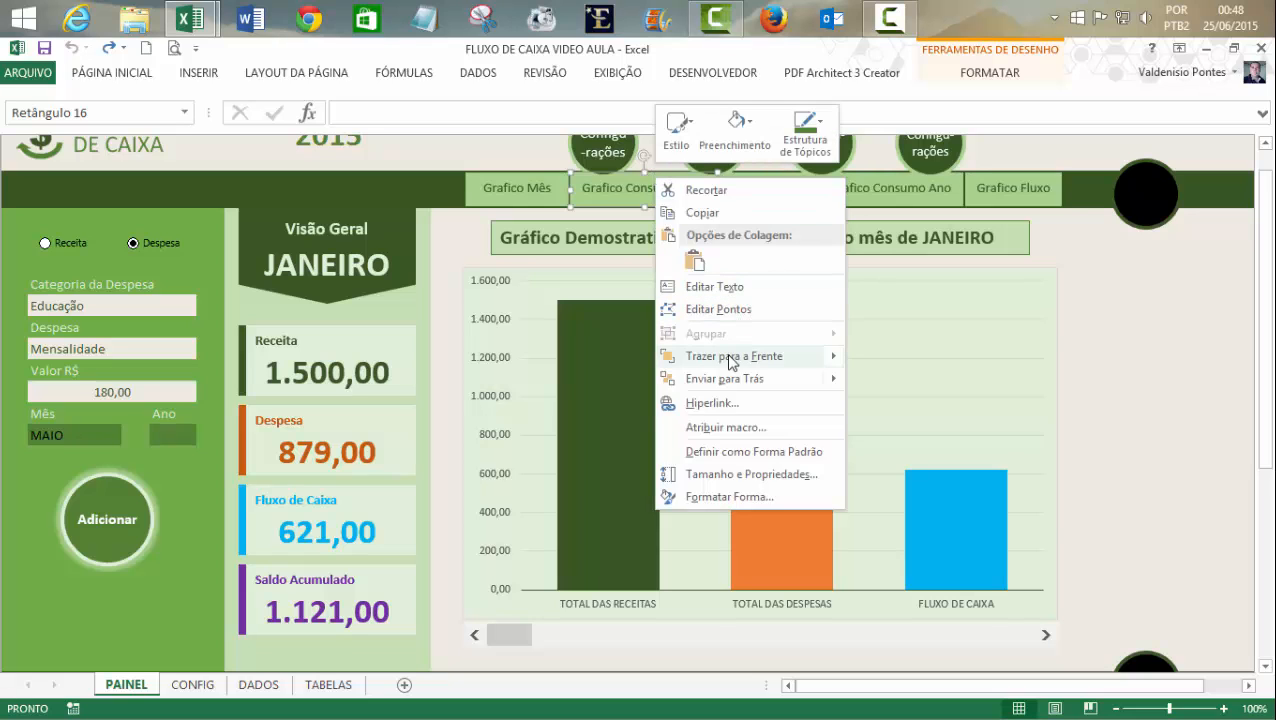
pyautogui.click(726, 427)
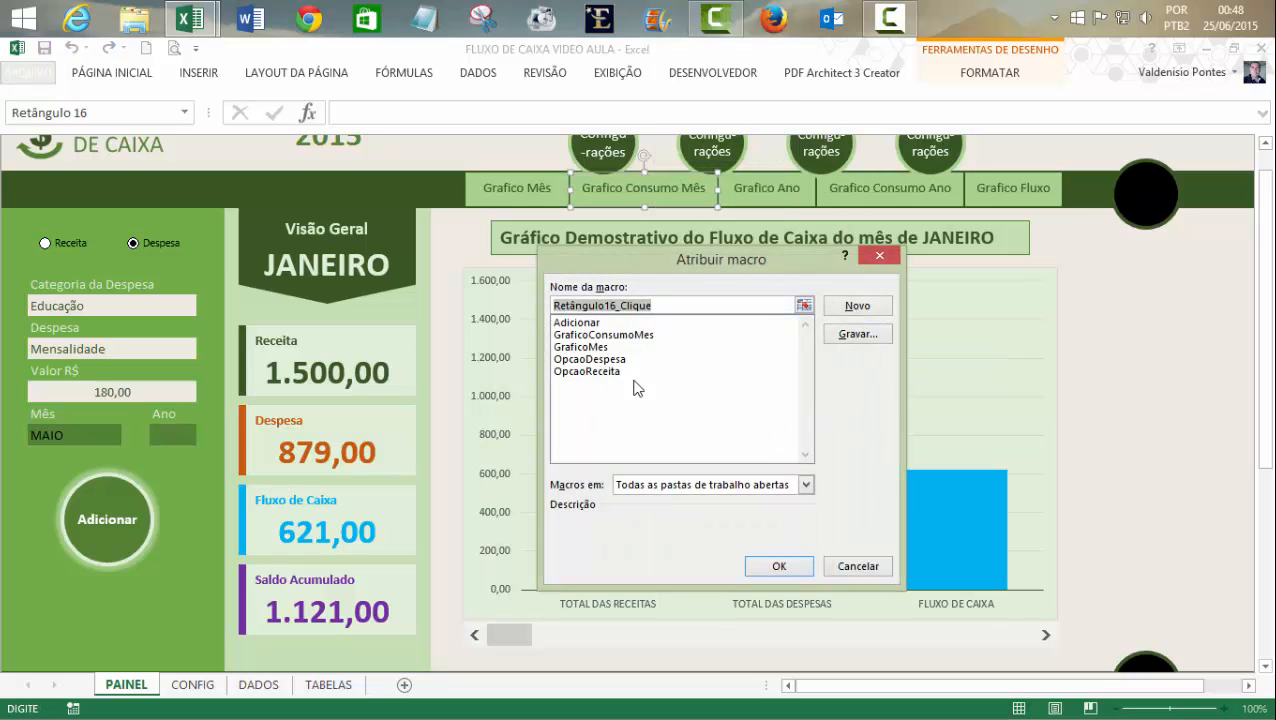
pyautogui.click(622, 336)
pyautogui.click(780, 567)
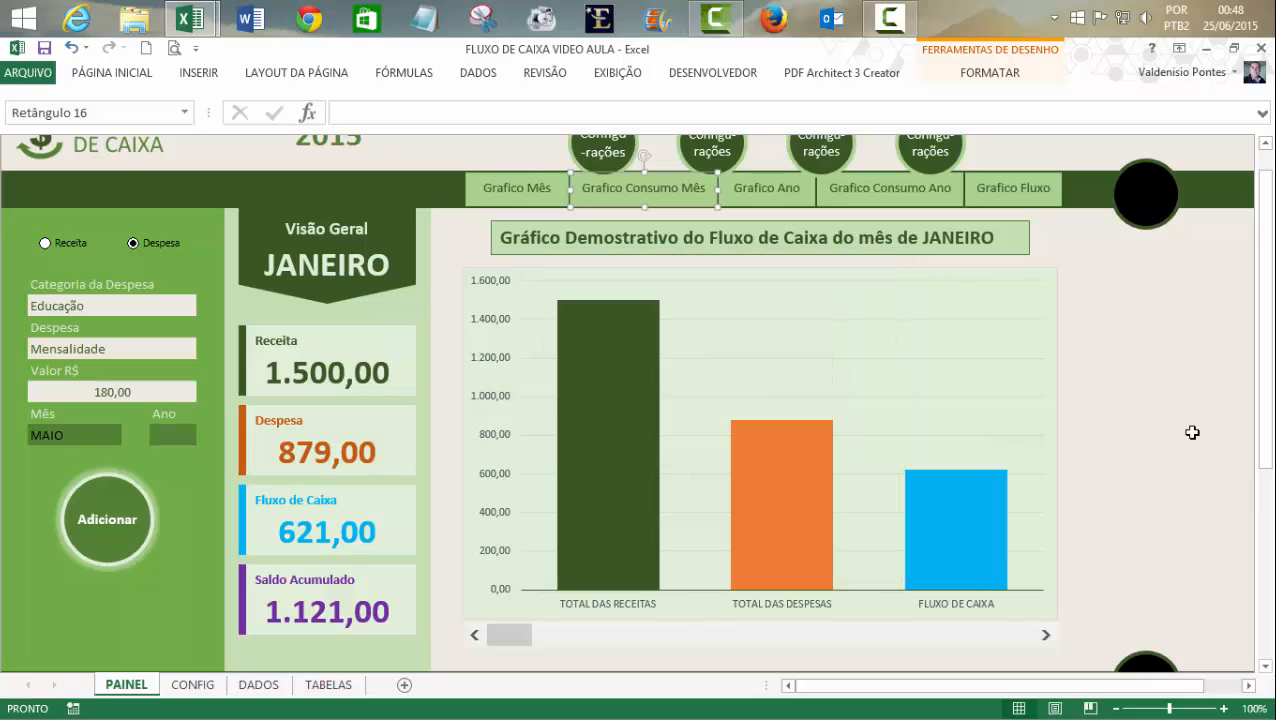
pyautogui.click(1189, 434)
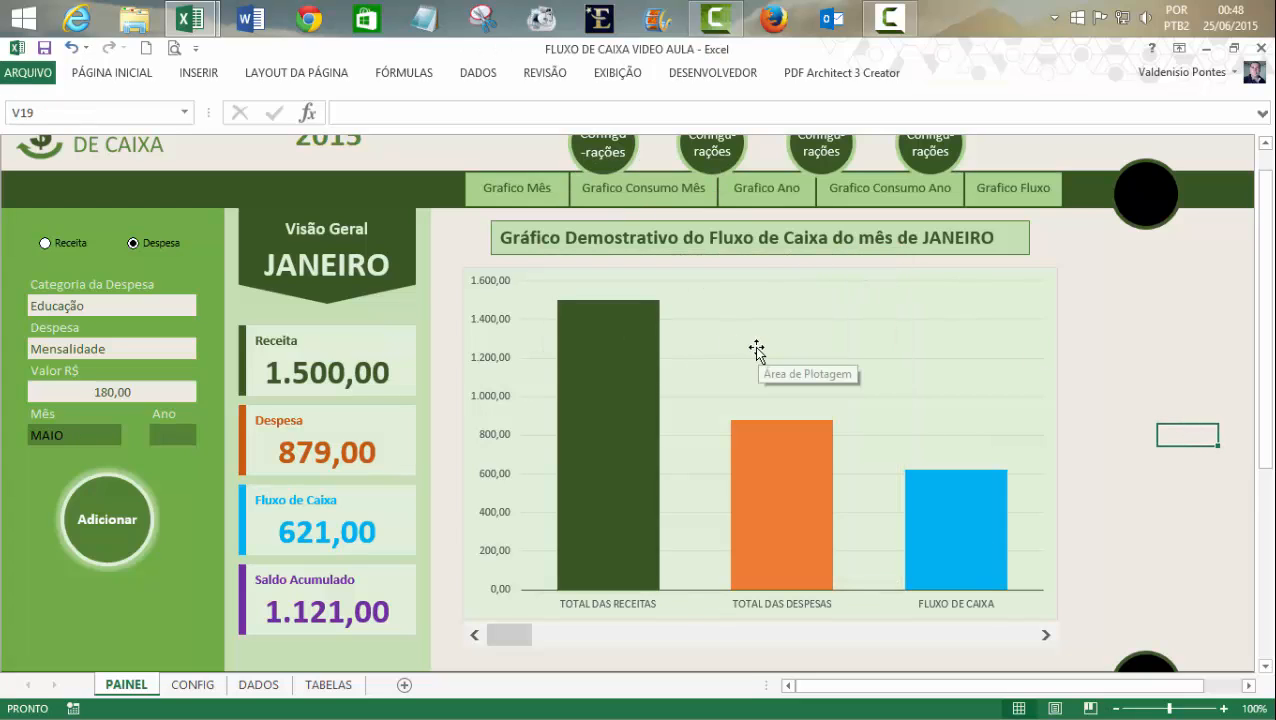
# - Test the Grafico Consumo Mês and Grafico Mês dashboard buttons by alternating between their charts, ending on the monthly consumption chart
pyautogui.click(663, 197)
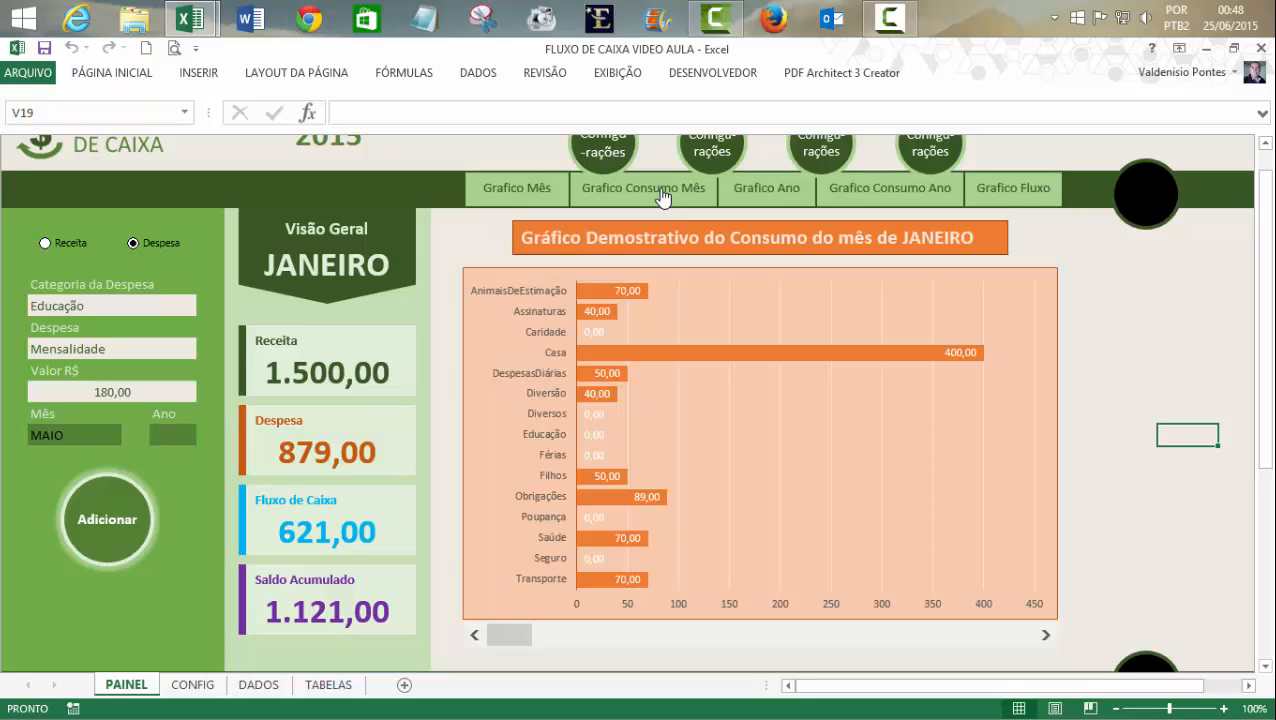
pyautogui.click(530, 197)
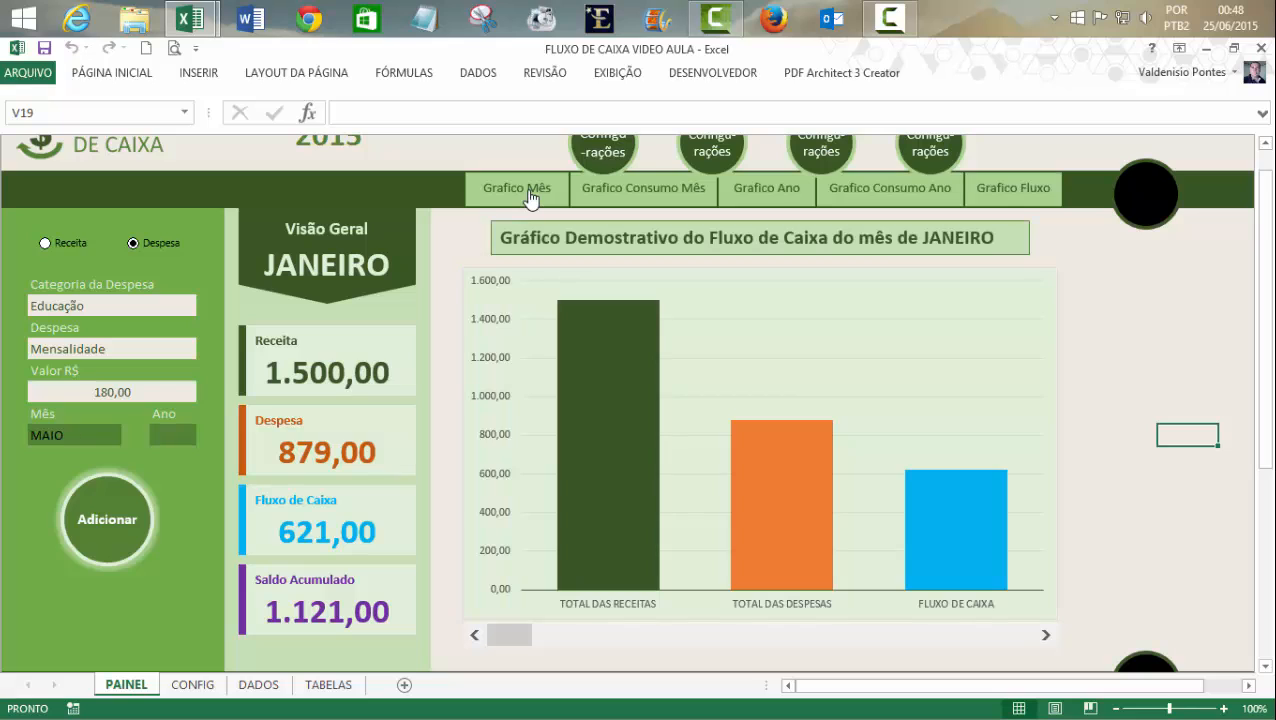
pyautogui.click(660, 197)
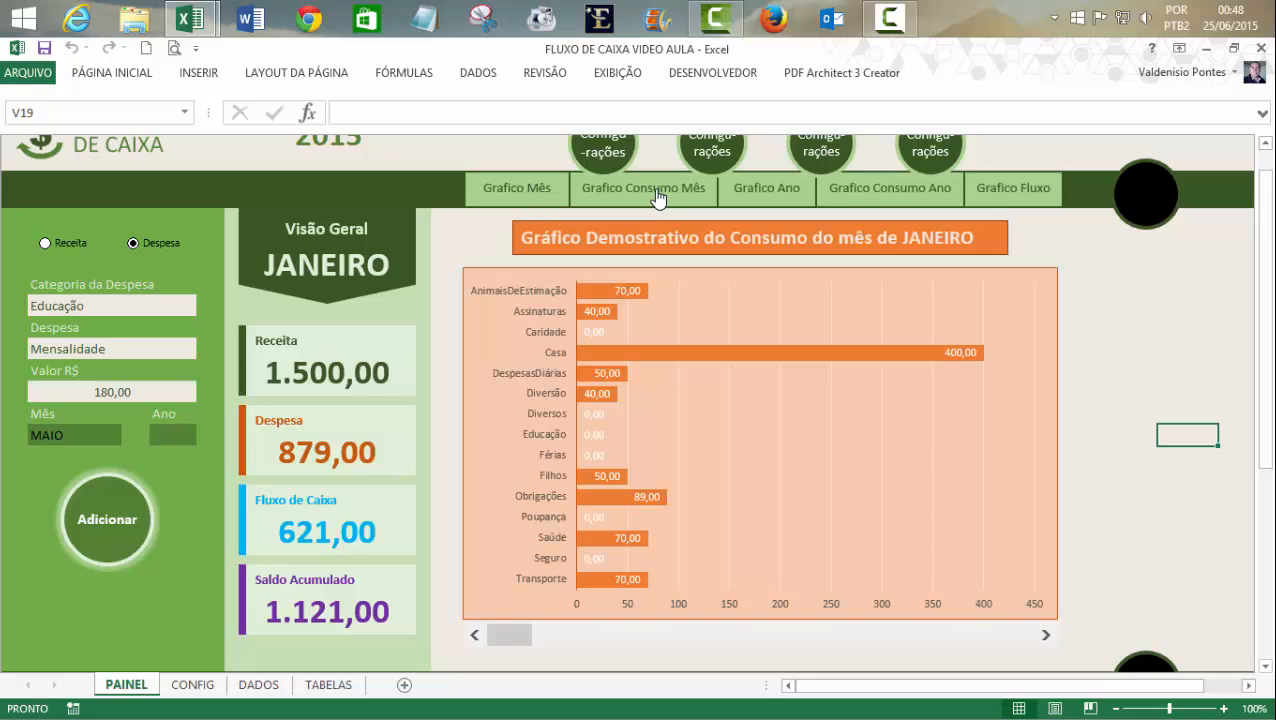
pyautogui.click(527, 197)
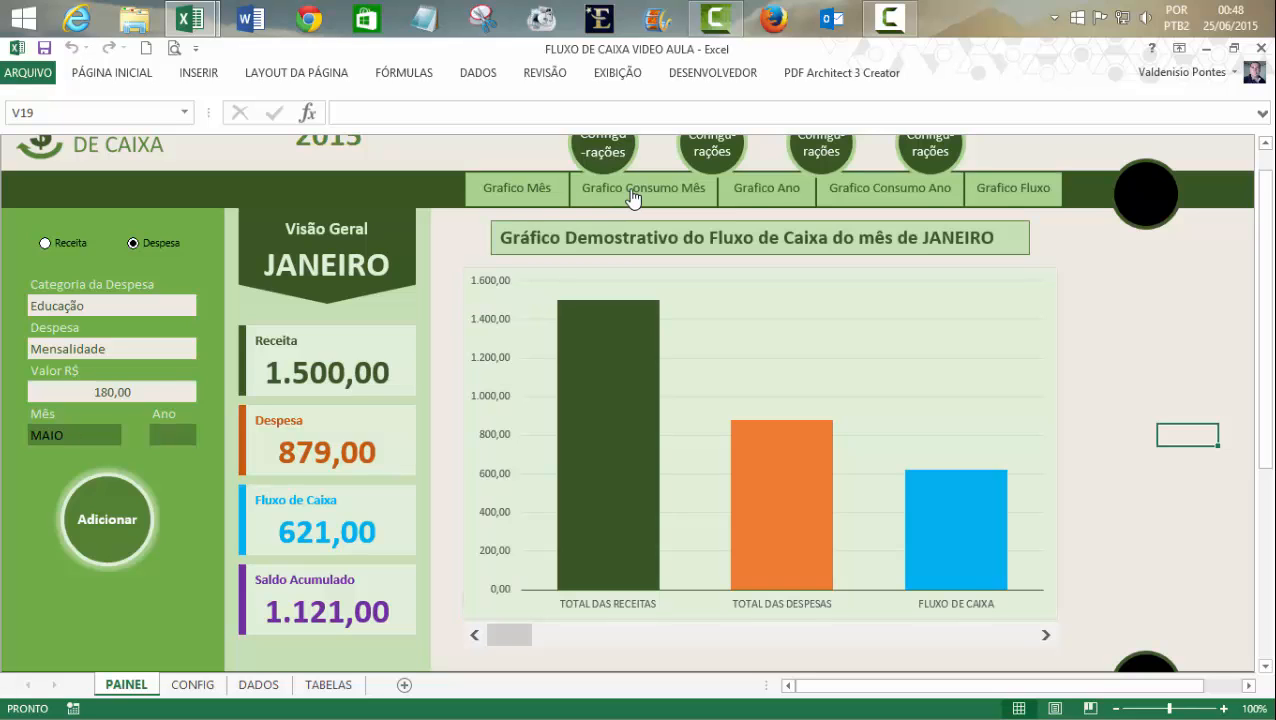
pyautogui.click(630, 197)
pyautogui.click(522, 196)
pyautogui.click(657, 197)
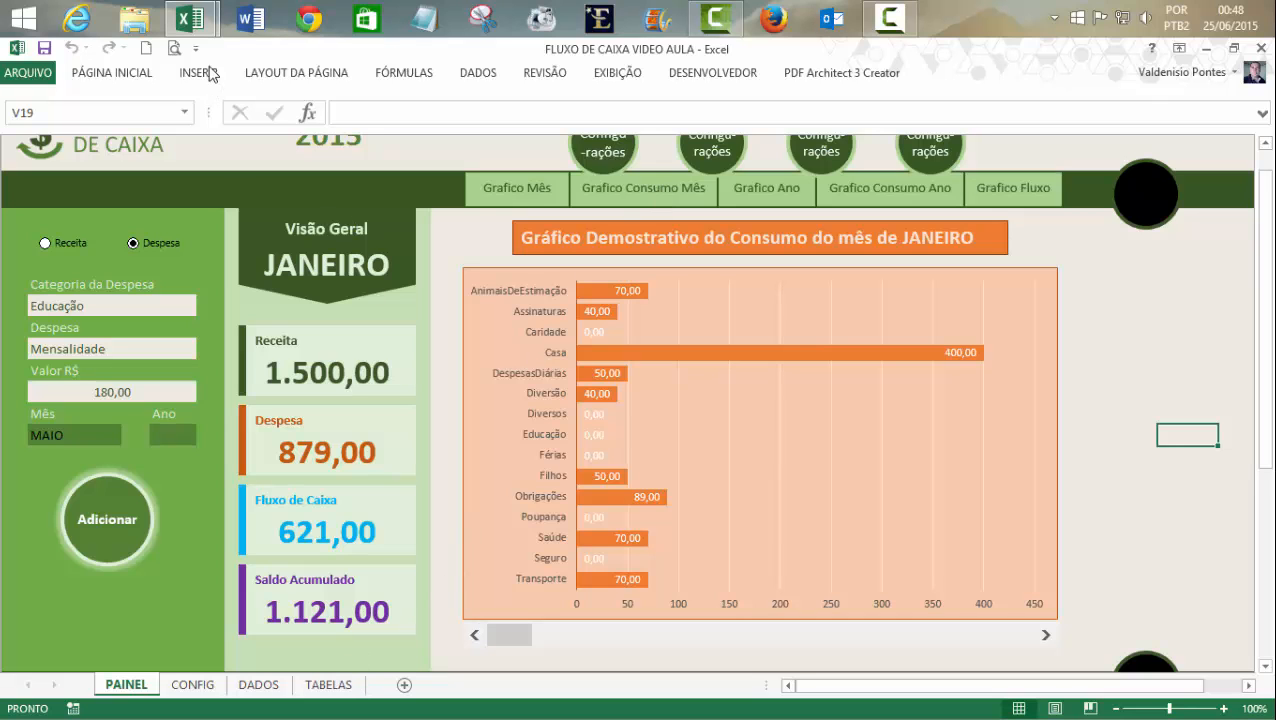
# - Switch to the VBA editor and paste another copy of the GraficoMes procedure below GraficoConsumoMes
pyautogui.moveTo(185, 20)
pyautogui.click(349, 157)
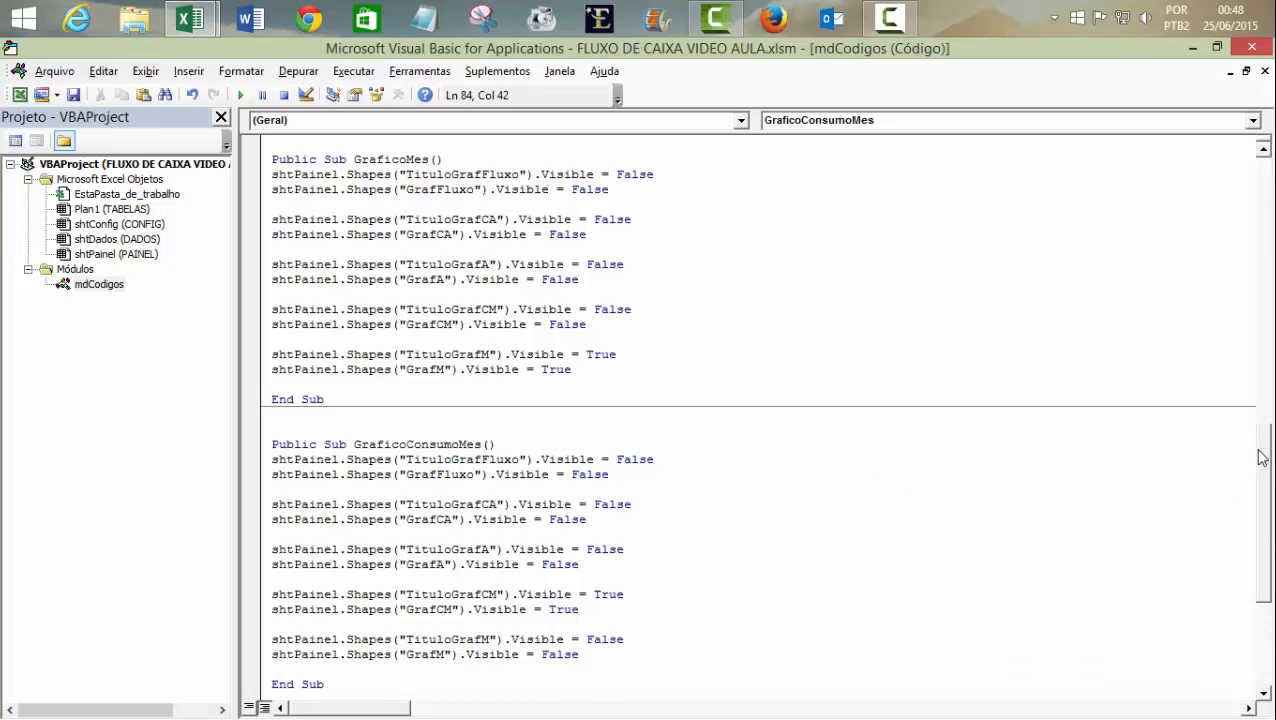
pyautogui.moveTo(1262, 457); pyautogui.dragTo(1262, 518)
pyautogui.click(525, 498)
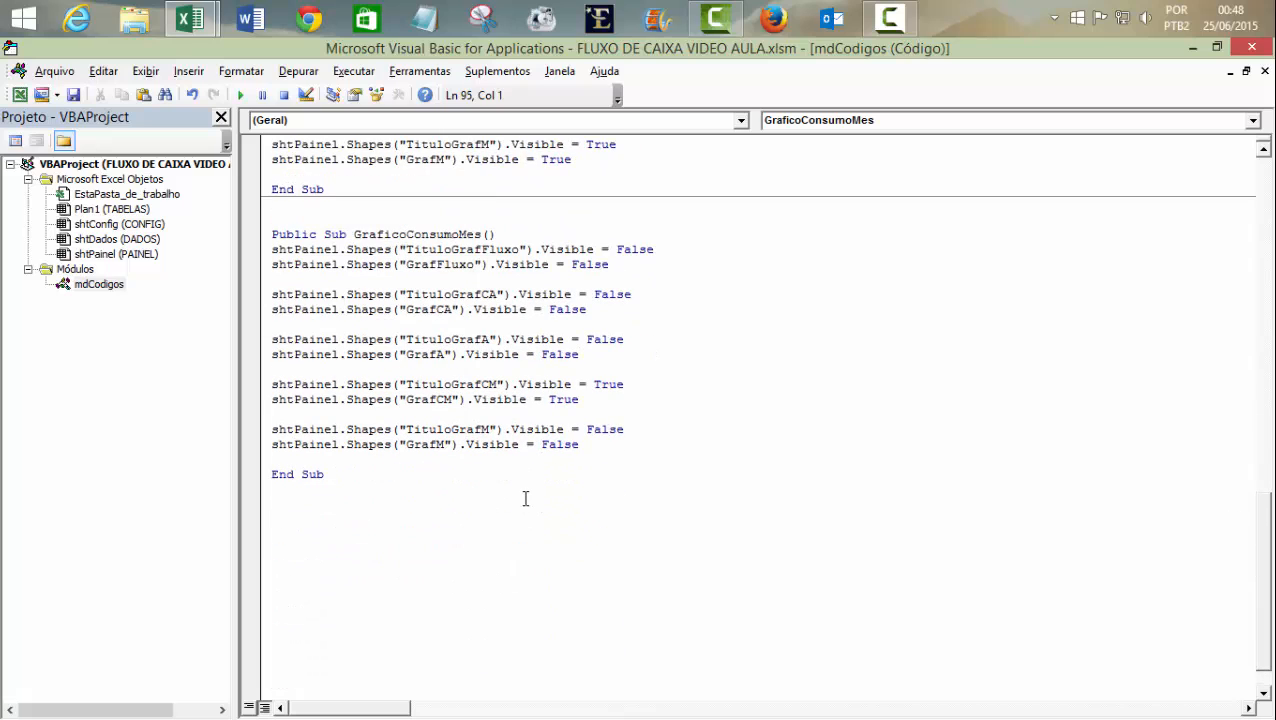
pyautogui.write('Public Sub GraficoMes() shtPainel.Shapes("TituloGrafFluxo").Visible = False shtPainel.Shapes("GrafFluxo").Visible = False  shtPainel.Shapes("TituloGrafCA").Visible = False shtPainel.Shapes("GrafCA").Visible = False  shtPainel.Shapes("TituloGrafA").Visible = False shtPainel.Shapes("GrafA").Visible = False  shtPainel.Shapes("TituloGrafCM").Visible = False shtPainel.Shapes("GrafCM").Visible = False  shtPainel.Shapes("TituloGrafM").Visible = True shtPainel.Shapes("GrafM").Visible = True  End Sub')
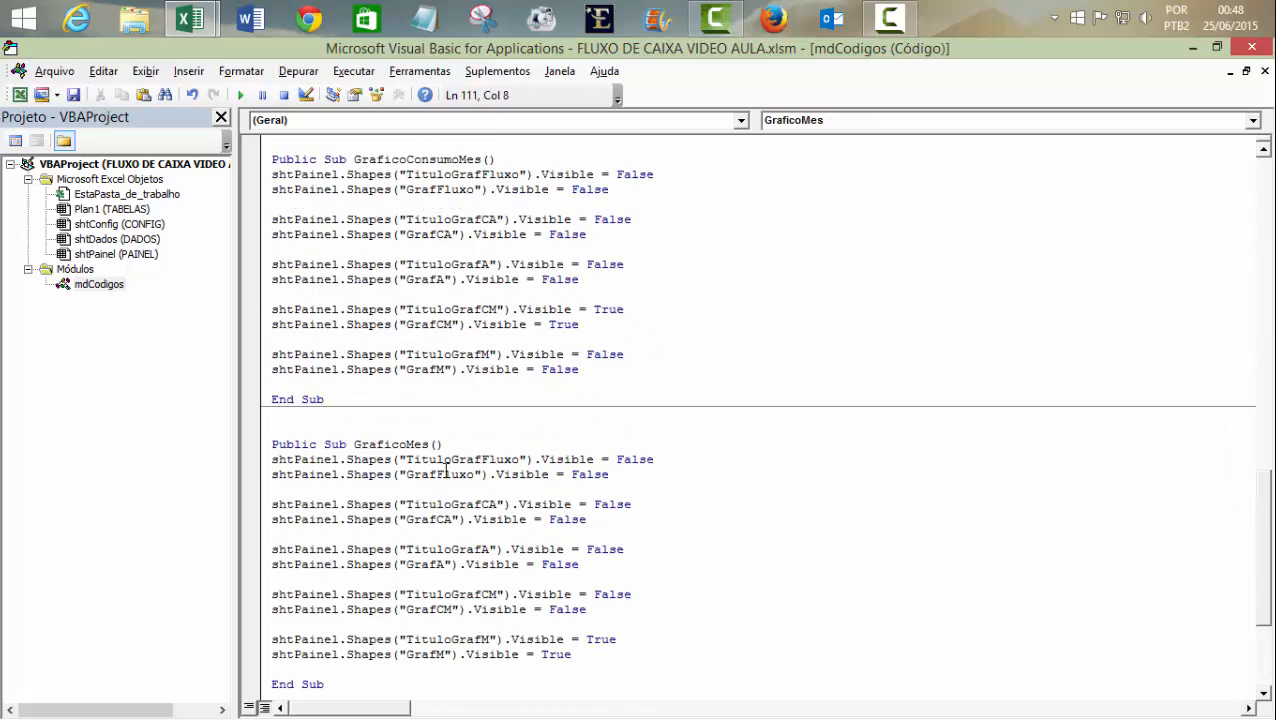
# - Rename the newly pasted procedure at the end of the module as GraficoAno
pyautogui.click(409, 444)
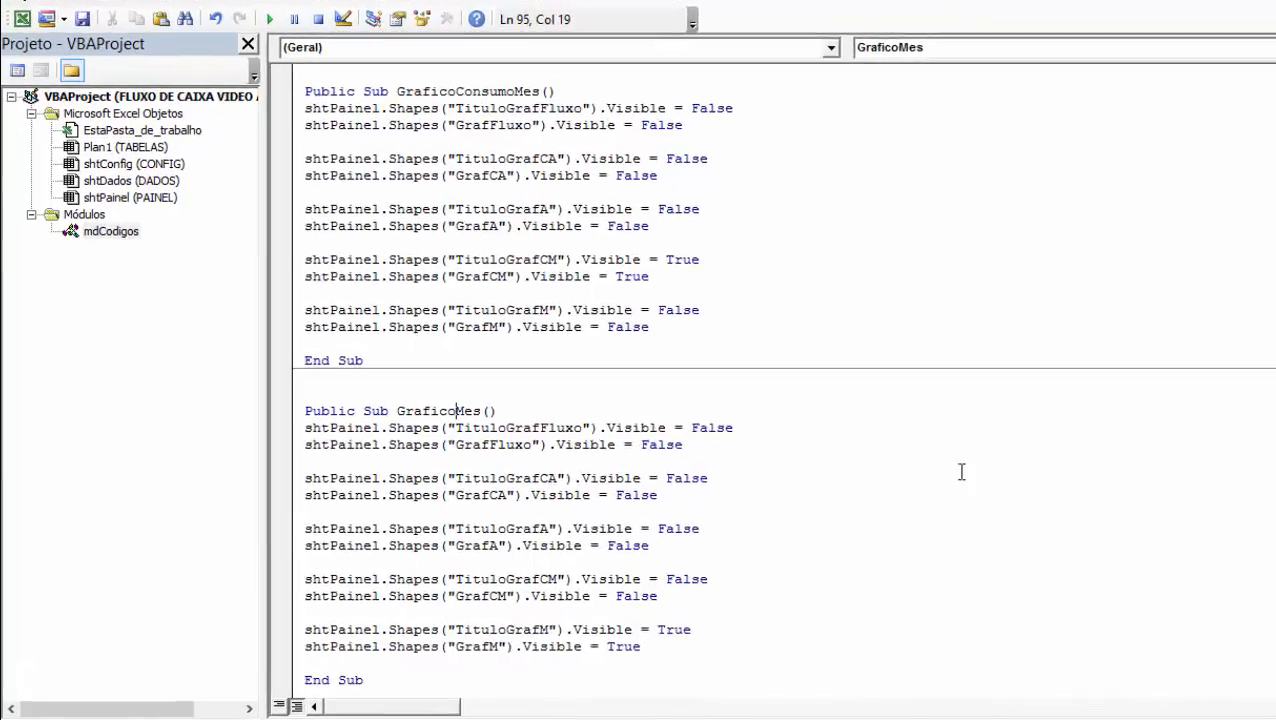
pyautogui.press('Delete')
pyautogui.press('Delete')
pyautogui.press('Delete')
pyautogui.write('s')
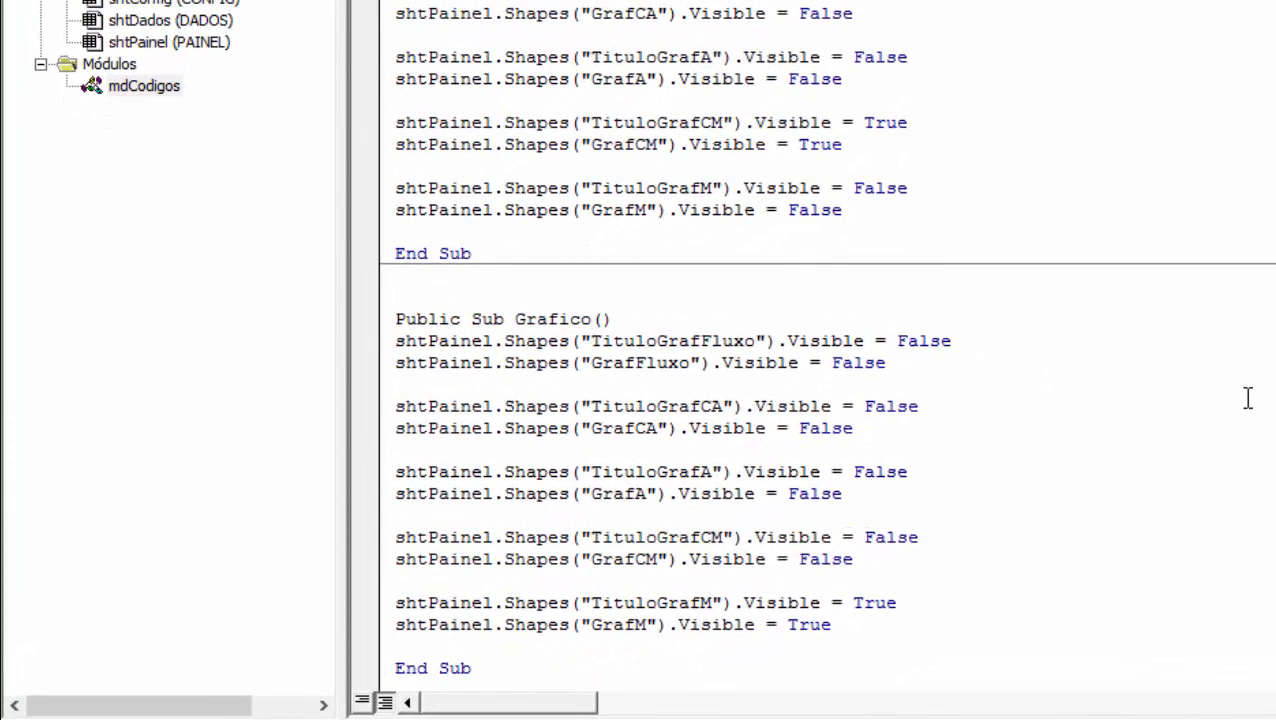
pyautogui.write('Ano')
# - Set Visible to False for the TituloGrafM and GrafM shapes in GraficoAno
pyautogui.doubleClick(882, 603)
pyautogui.write('f')
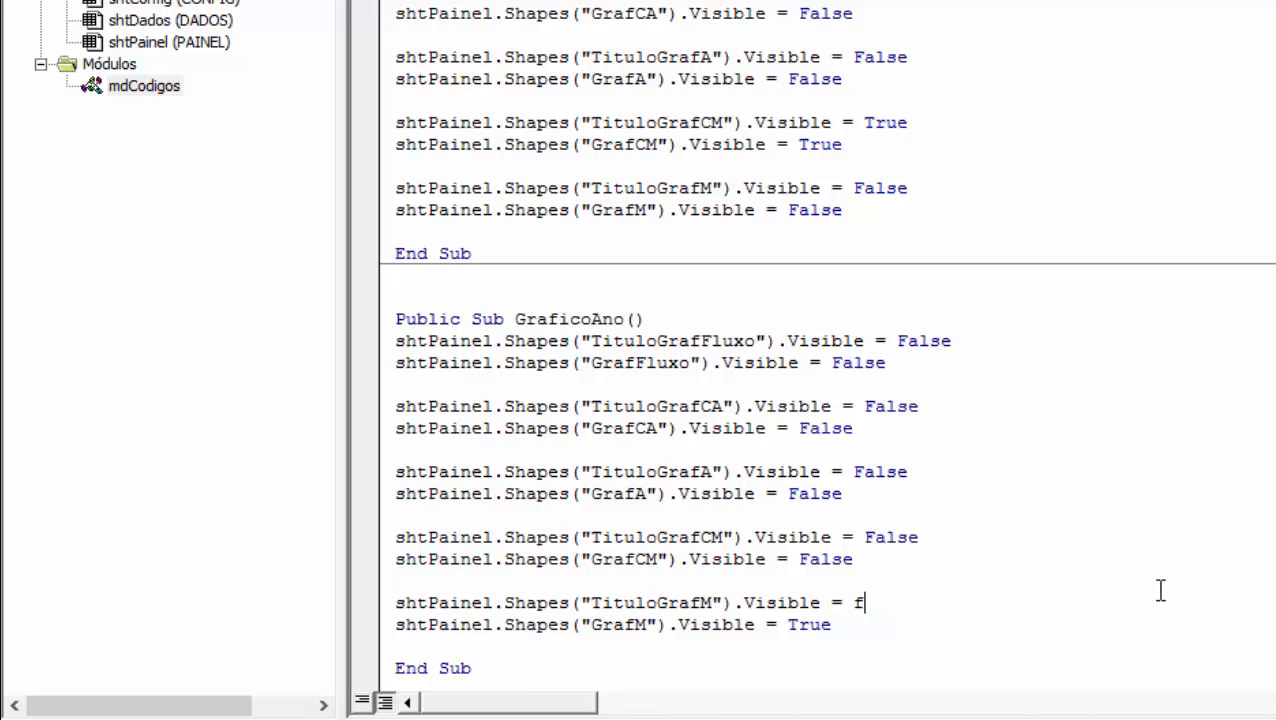
pyautogui.write('alse')
pyautogui.doubleClick(800, 625)
pyautogui.write('false')
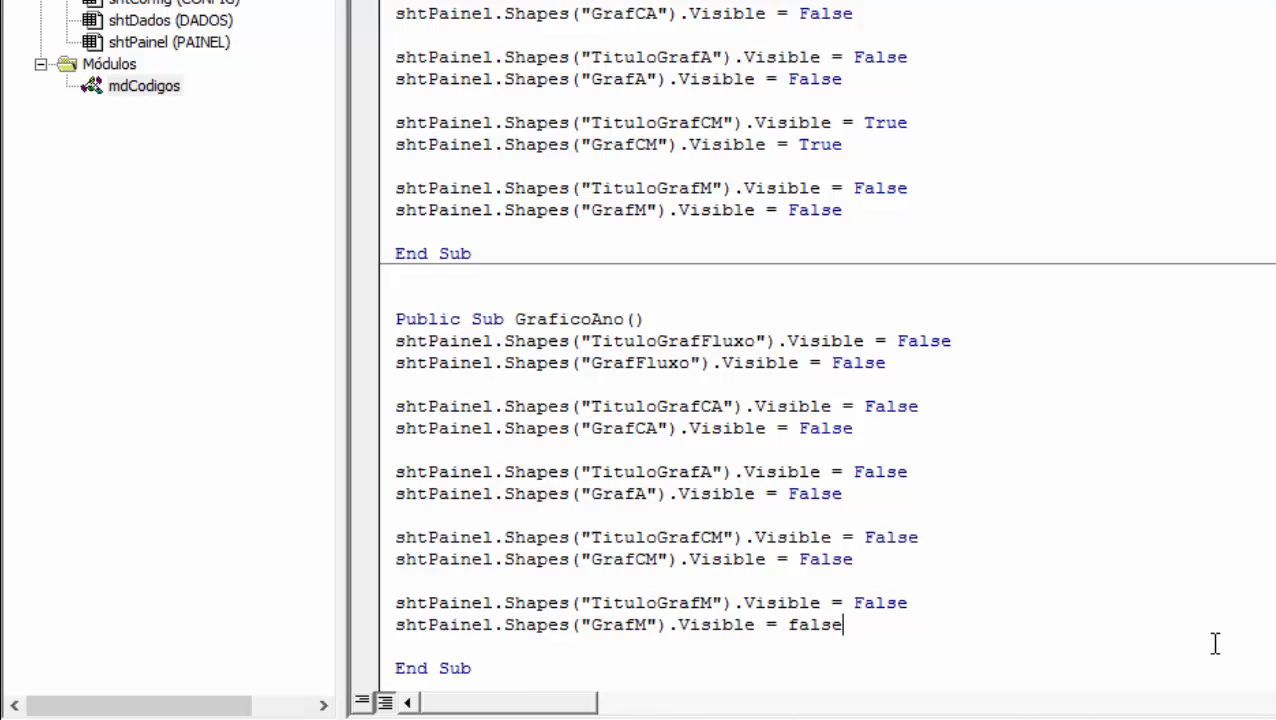
pyautogui.click(1255, 583)
# - Set Visible to True for the TituloGrafA and GrafA shapes in GraficoAno
pyautogui.doubleClick(880, 471)
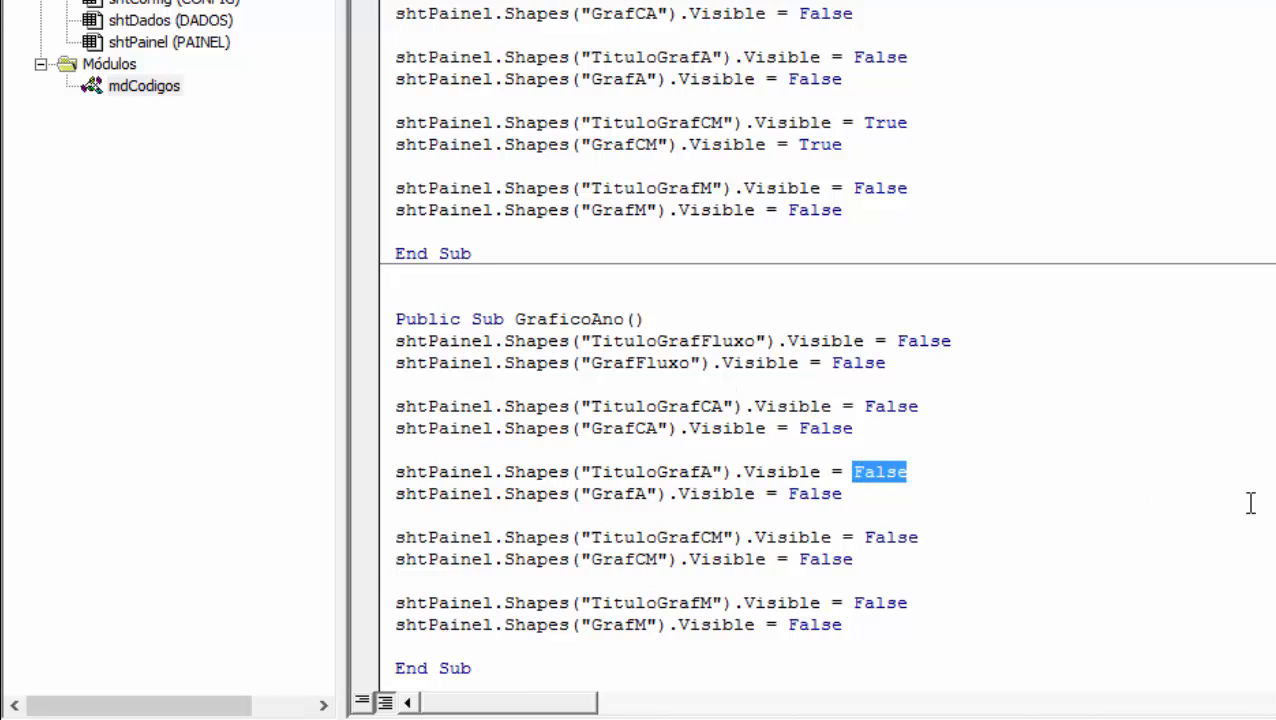
pyautogui.write('true')
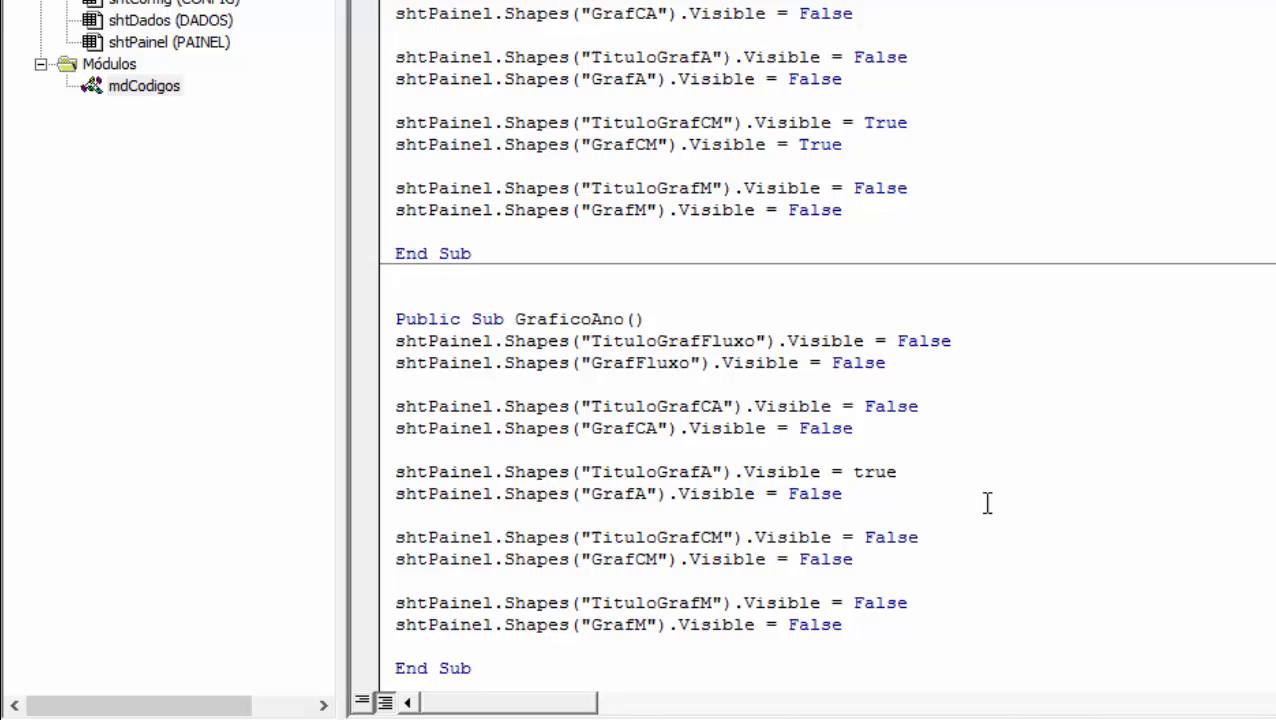
pyautogui.doubleClick(828, 494)
pyautogui.write('tru')
# - Switch to the Excel workbook, assign the GraficoAno macro to the Grafico Ano shape, and deselect the shape
pyautogui.hotkey('alt', 'F11')
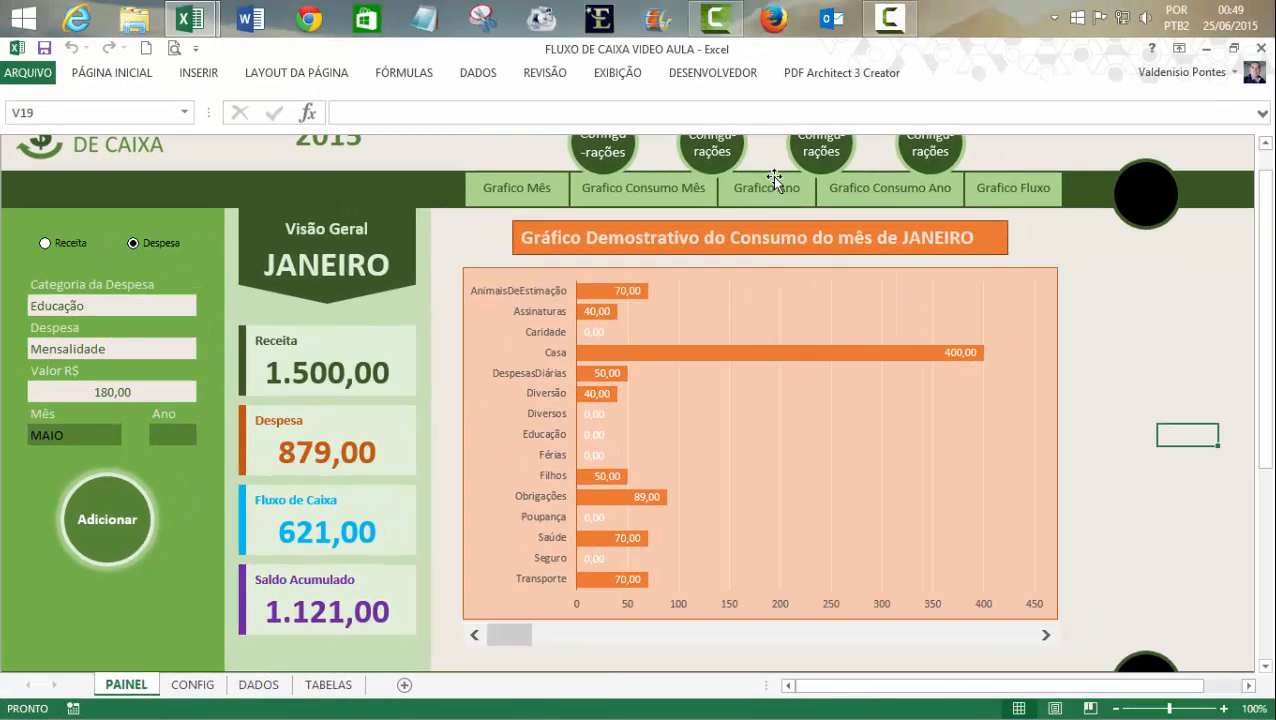
pyautogui.rightClick(774, 178)
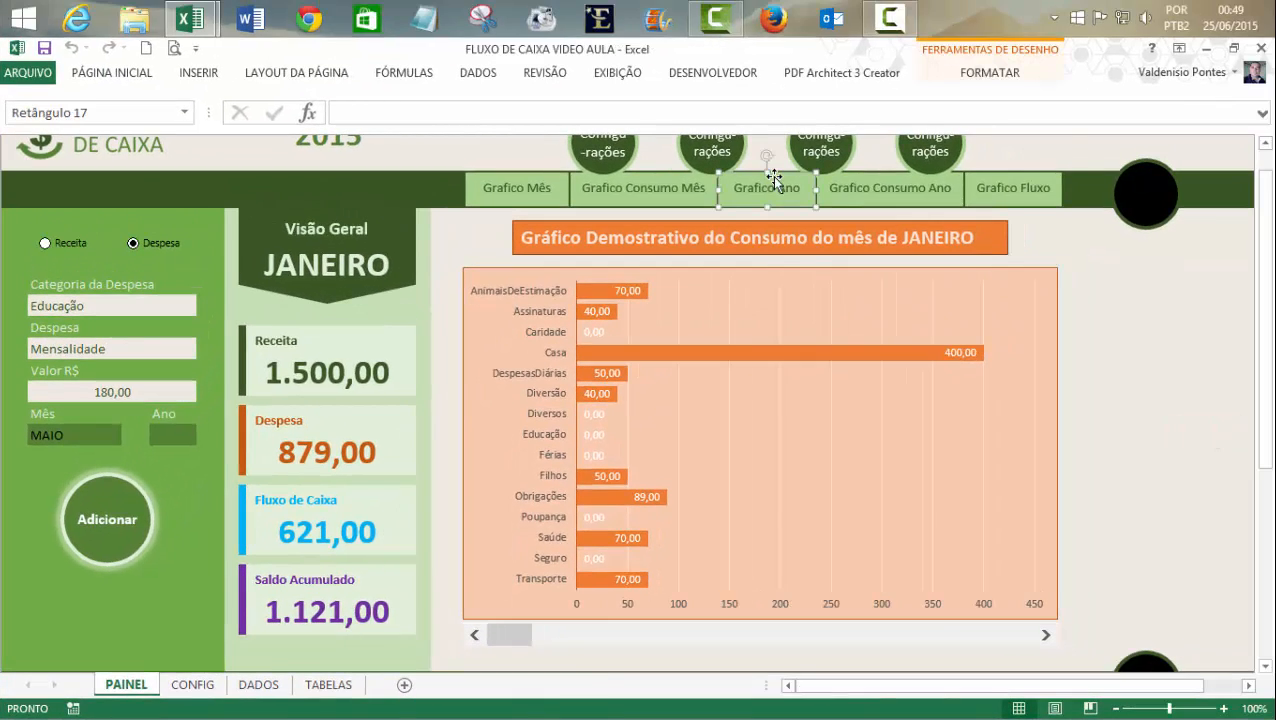
pyautogui.click(828, 428)
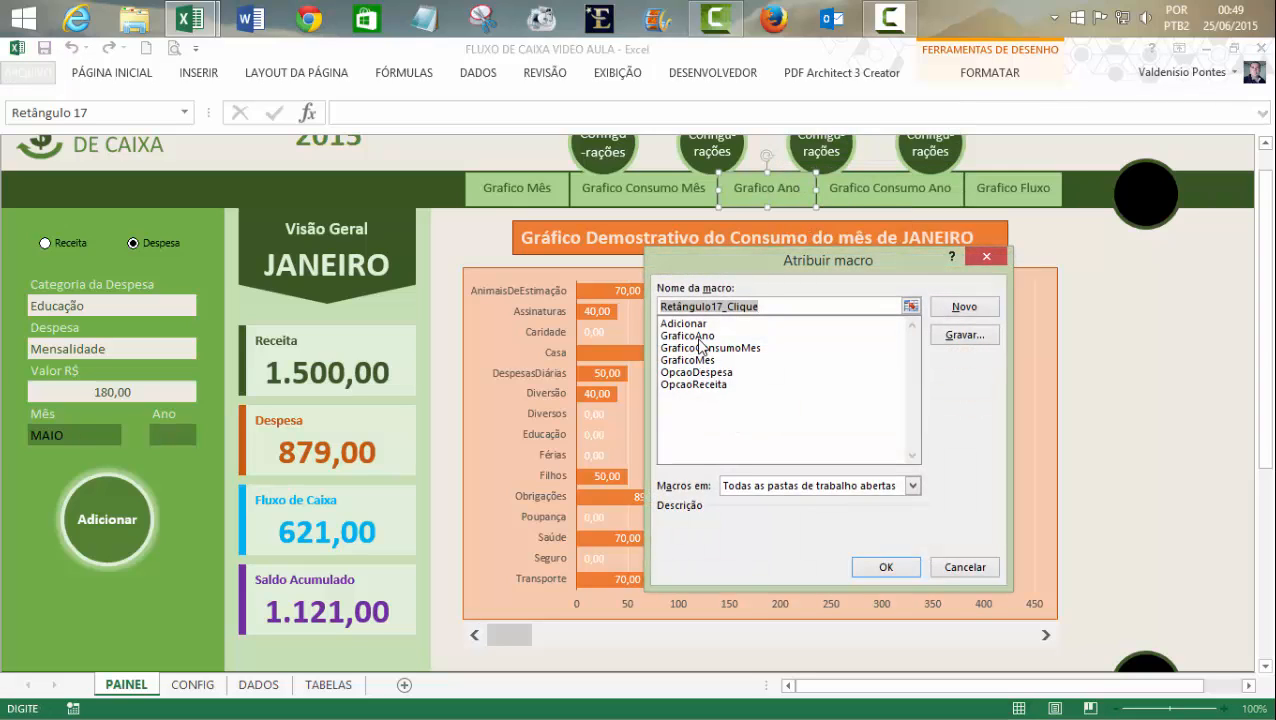
pyautogui.click(698, 338)
pyautogui.click(885, 567)
pyautogui.click(1168, 415)
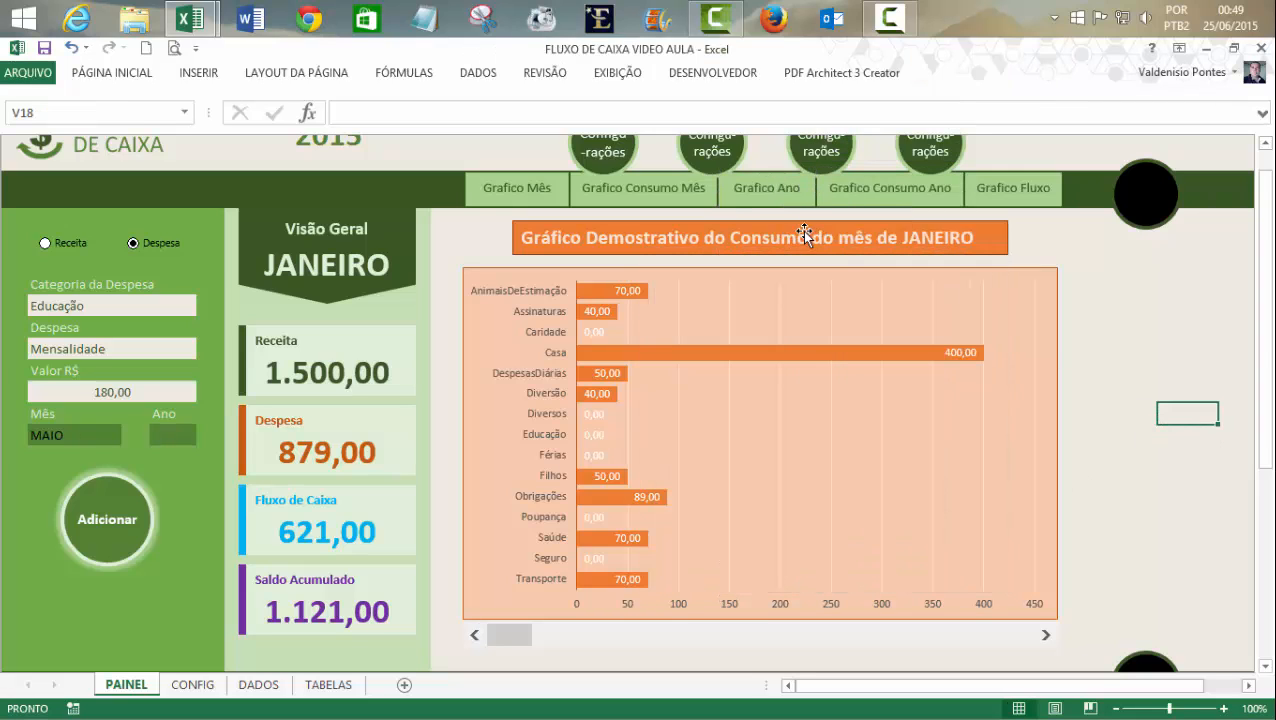
# - Test the Grafico Ano, Grafico Consumo Mês and Grafico Mês buttons by switching among their charts, ending on the annual chart
pyautogui.click(756, 198)
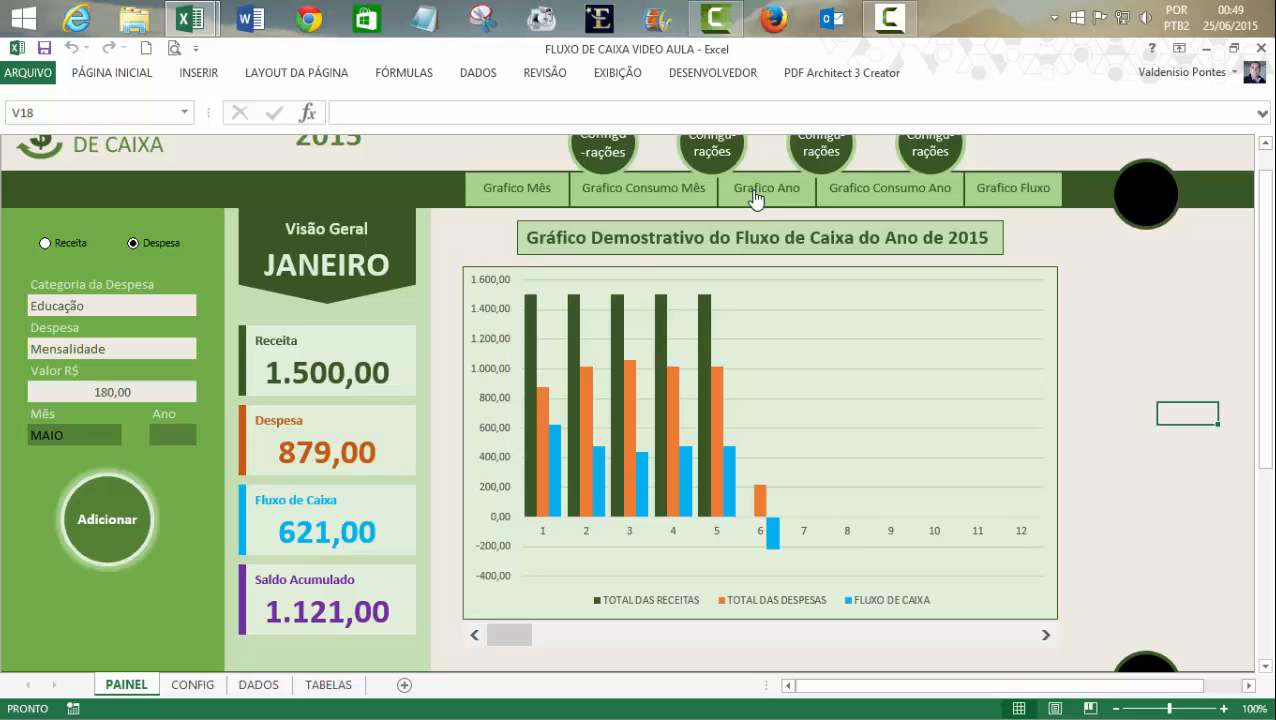
pyautogui.click(681, 199)
pyautogui.click(530, 198)
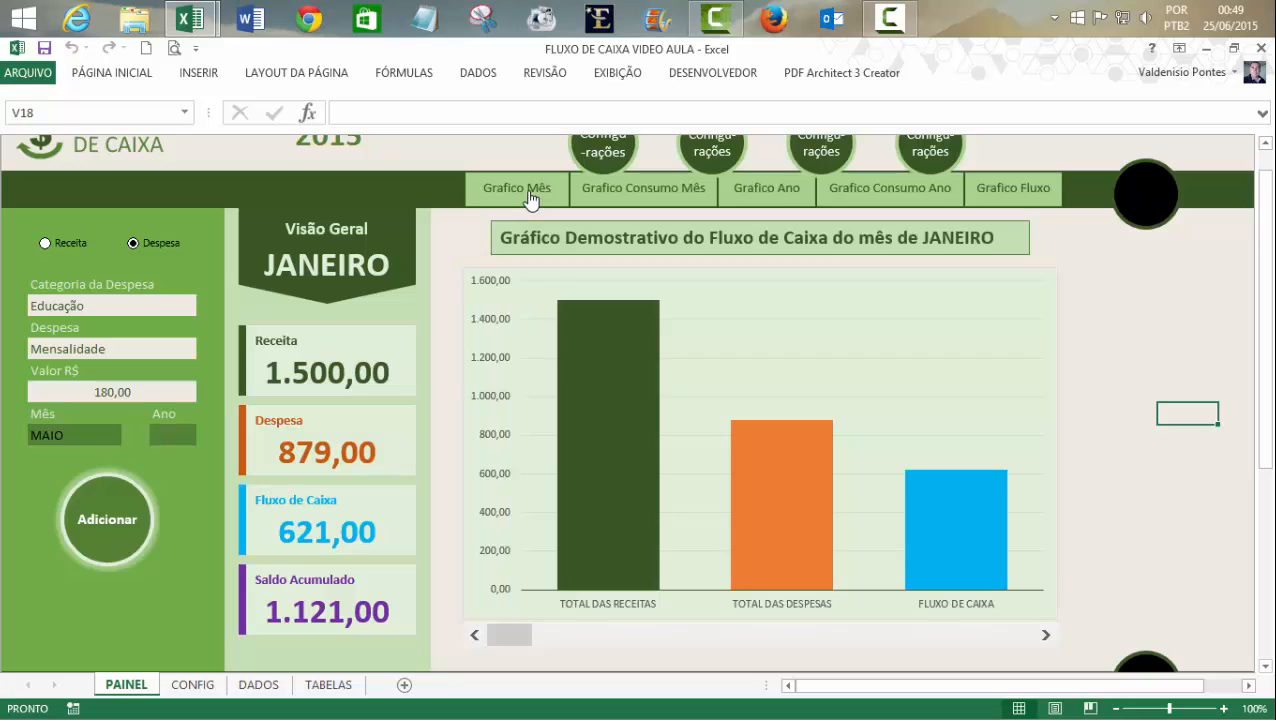
pyautogui.click(643, 199)
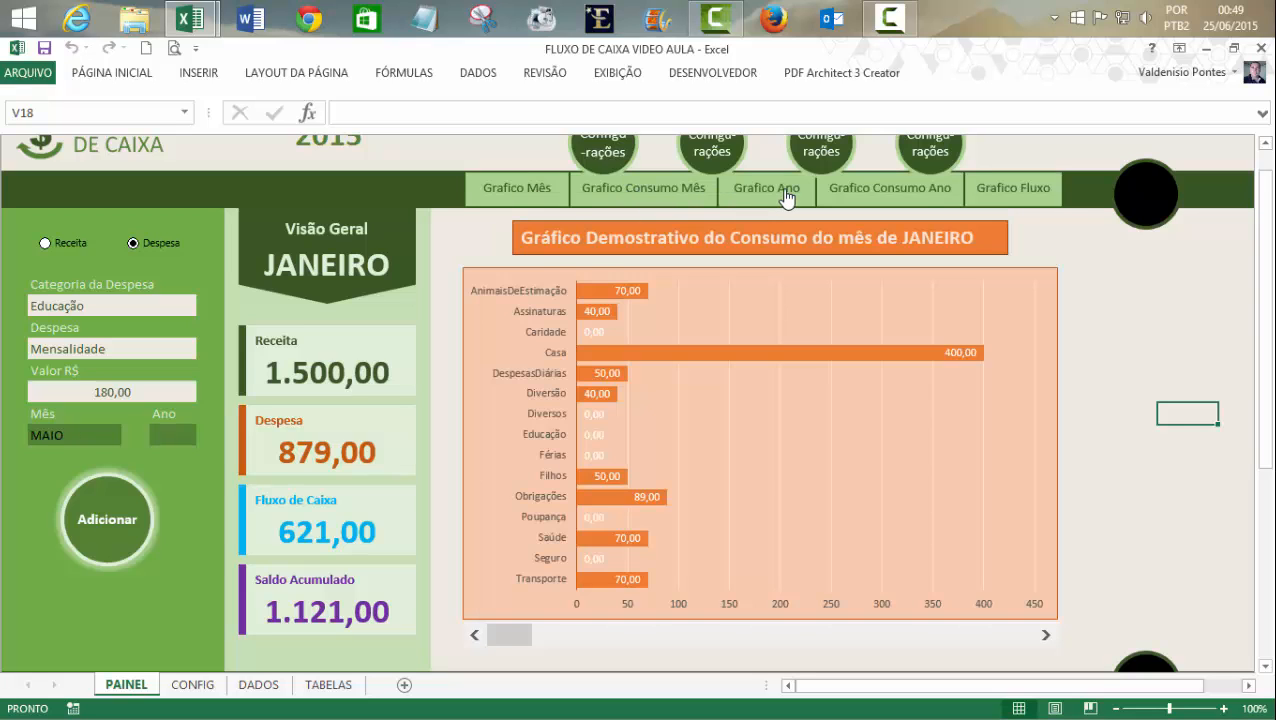
pyautogui.click(776, 197)
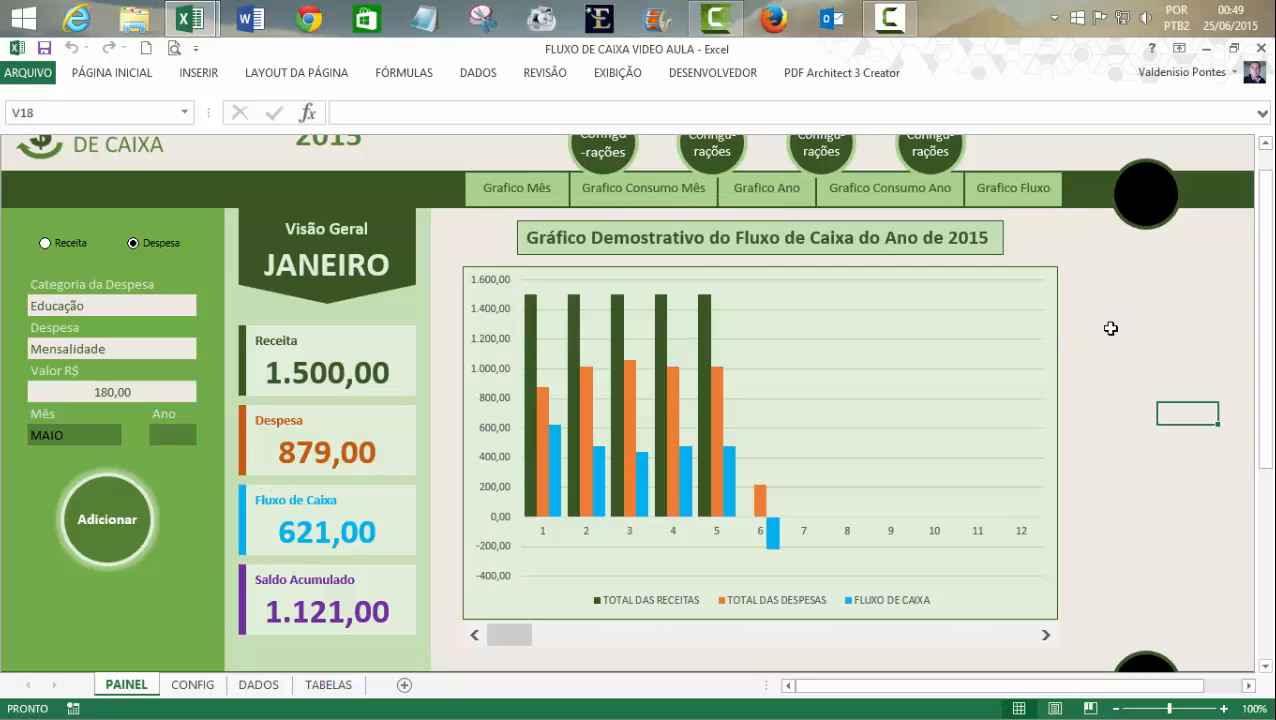
# - Switch to the Visual Basic editor and paste a copy of the GraficoMes macro below GraficoAno in mdCodigos
pyautogui.moveTo(210, 22)
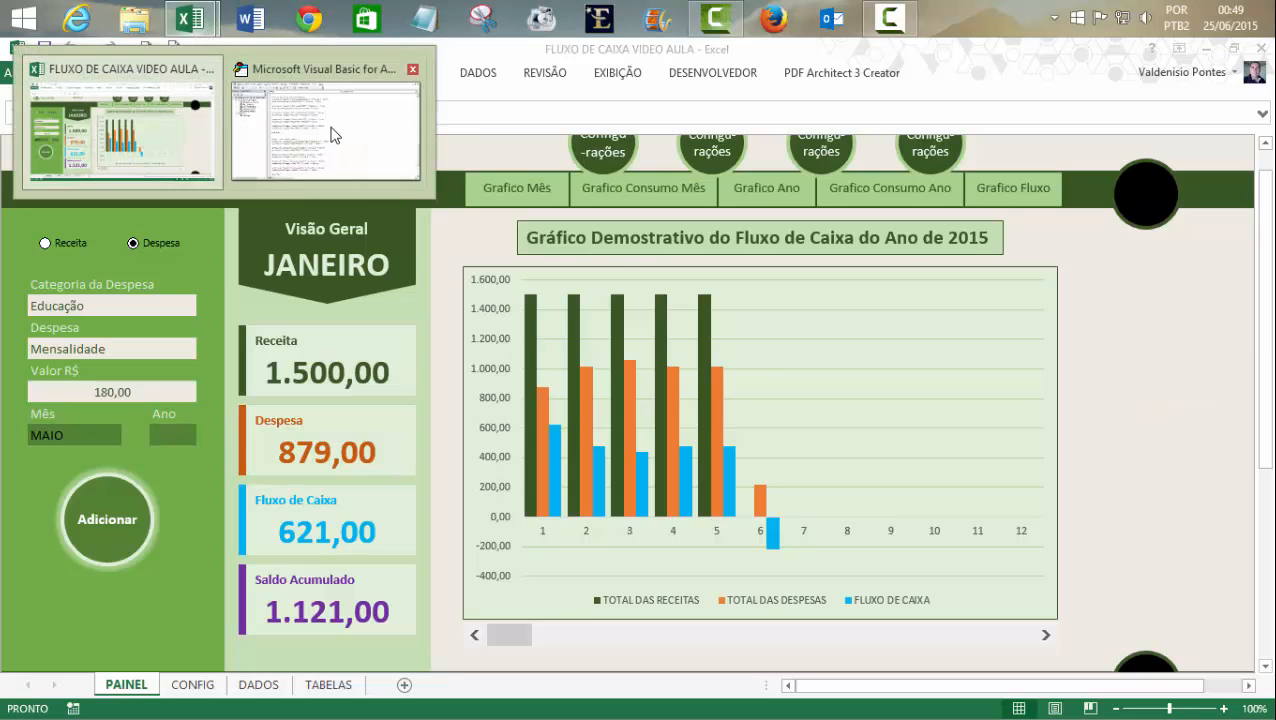
pyautogui.click(335, 135)
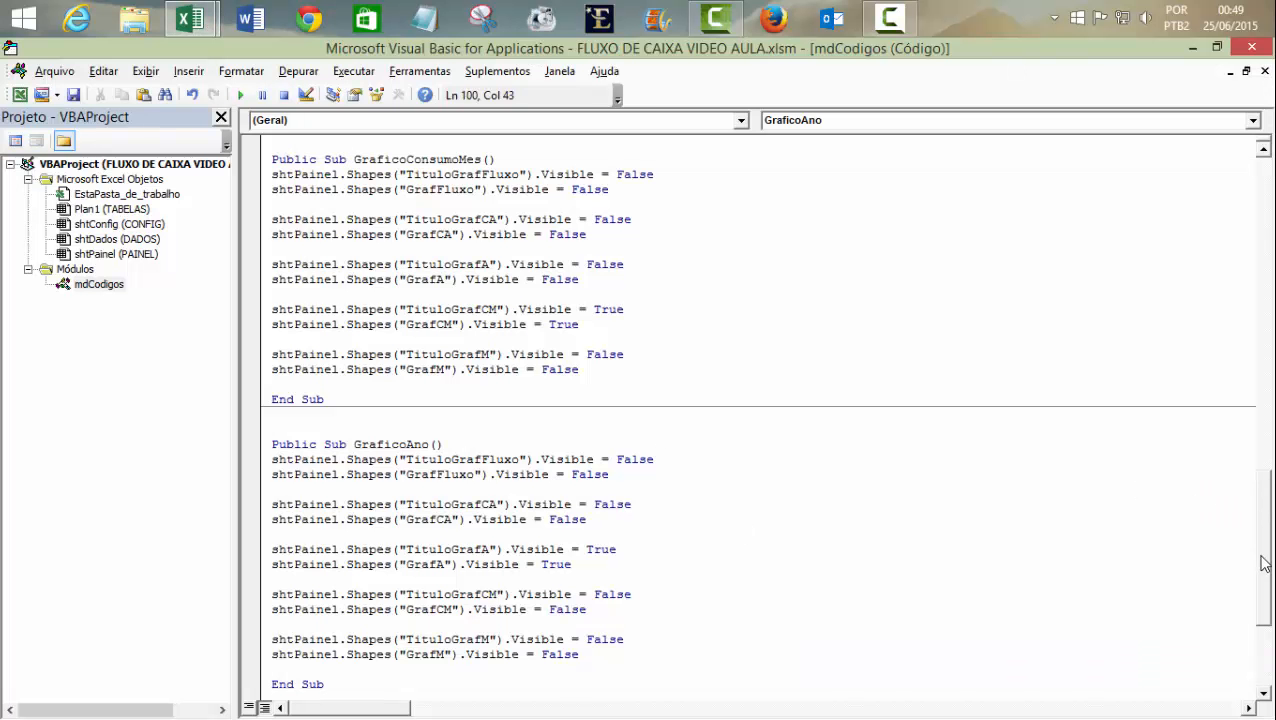
pyautogui.scroll(-5, 1246, 593)
pyautogui.click(347, 505)
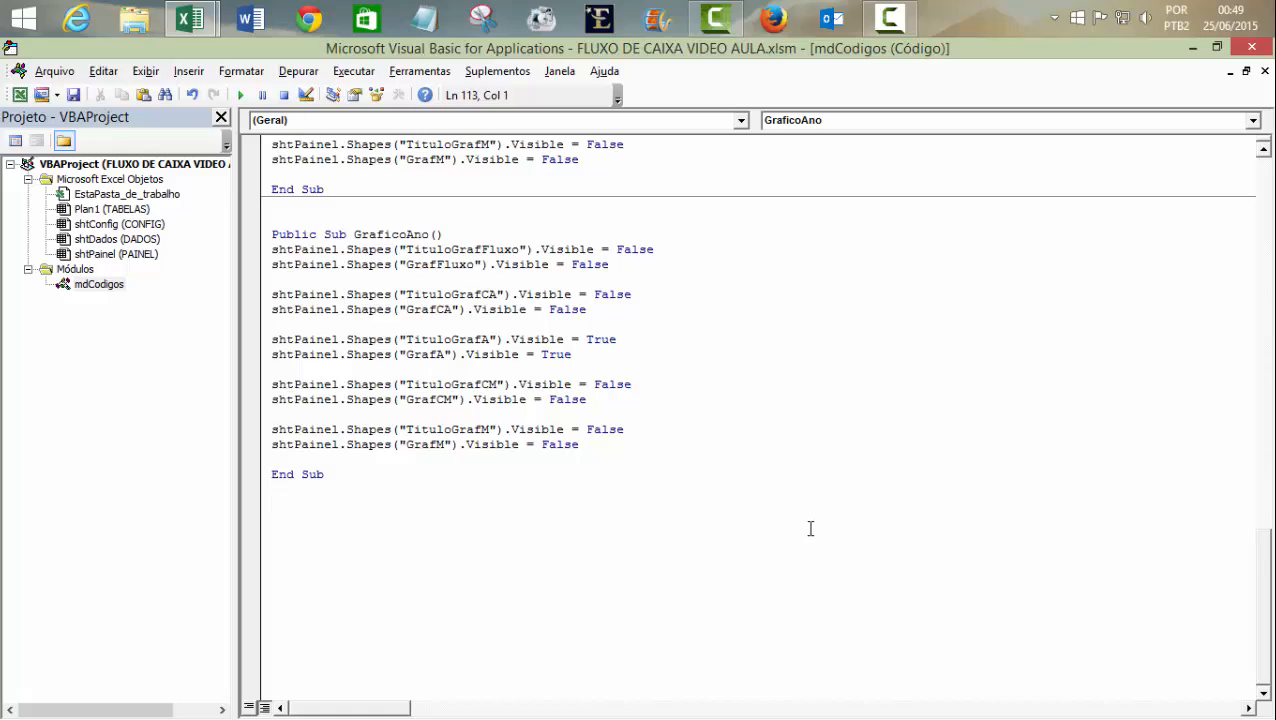
pyautogui.write('Public Sub GraficoMes() shtPainel.Shapes("TituloGrafFluxo").Visible = False shtPainel.Shapes("GrafFluxo").Visible = False  shtPainel.Shapes("TituloGrafCA").Visible = False shtPainel.Shapes("GrafCA").Visible = False  shtPainel.Shapes("TituloGrafA").Visible = False shtPainel.Shapes("GrafA").Visible = False  shtPainel.Shapes("TituloGrafCM").Visible = False shtPainel.Shapes("GrafCM").Visible = False  shtPainel.Shapes("TituloGrafM").Visible = True shtPainel.Shapes("GrafM").Visible = True  End Sub')
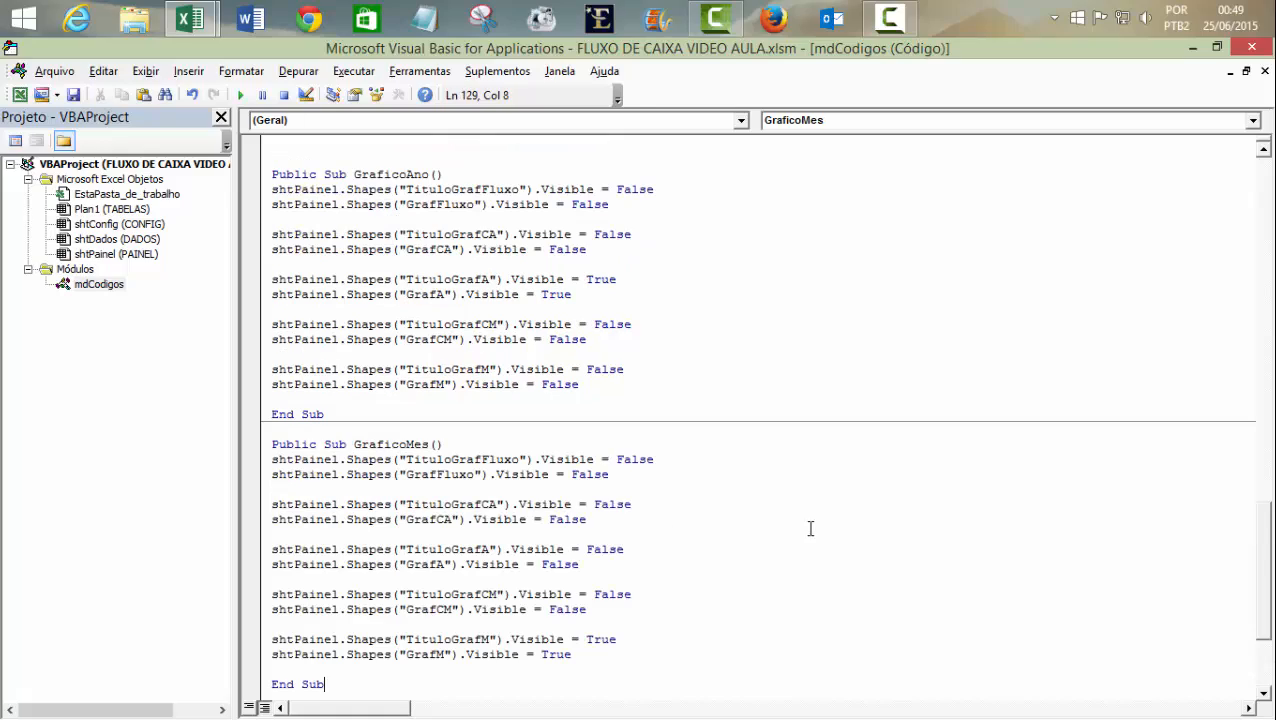
# - Rename the pasted GraficoMes macro as GraficoConsumoAno
pyautogui.click(405, 444)
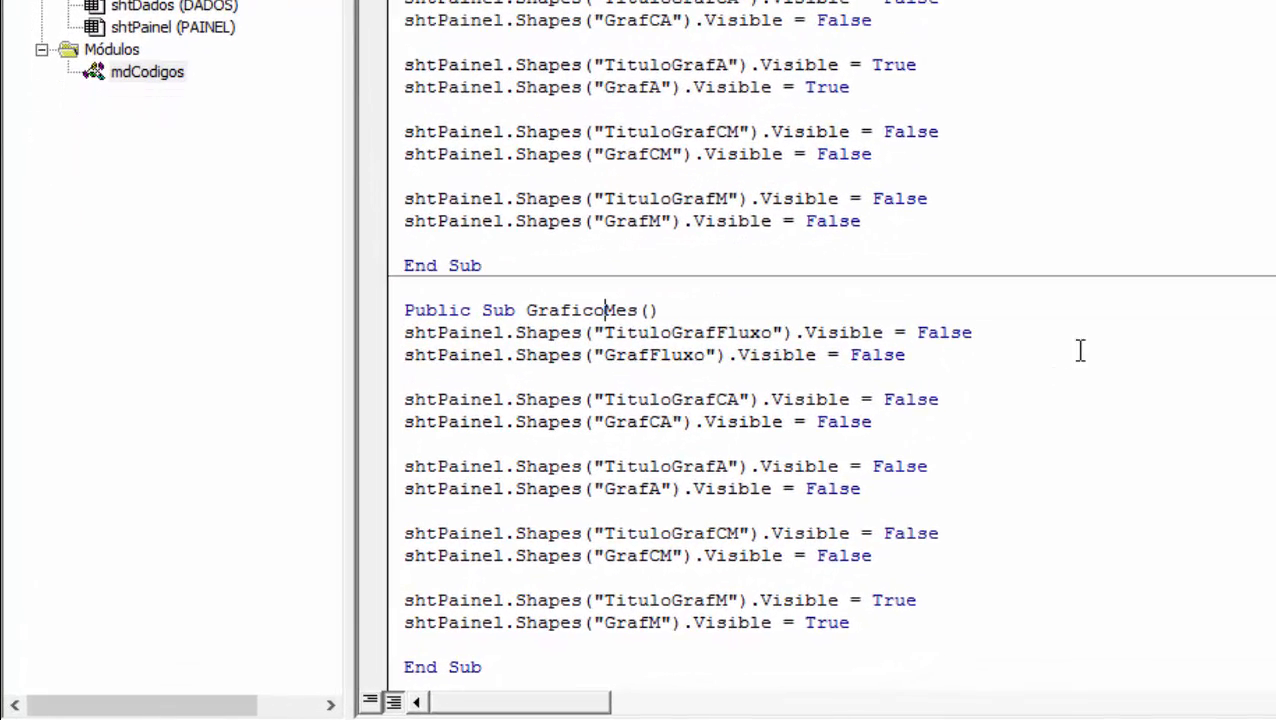
pyautogui.write('Consumo')
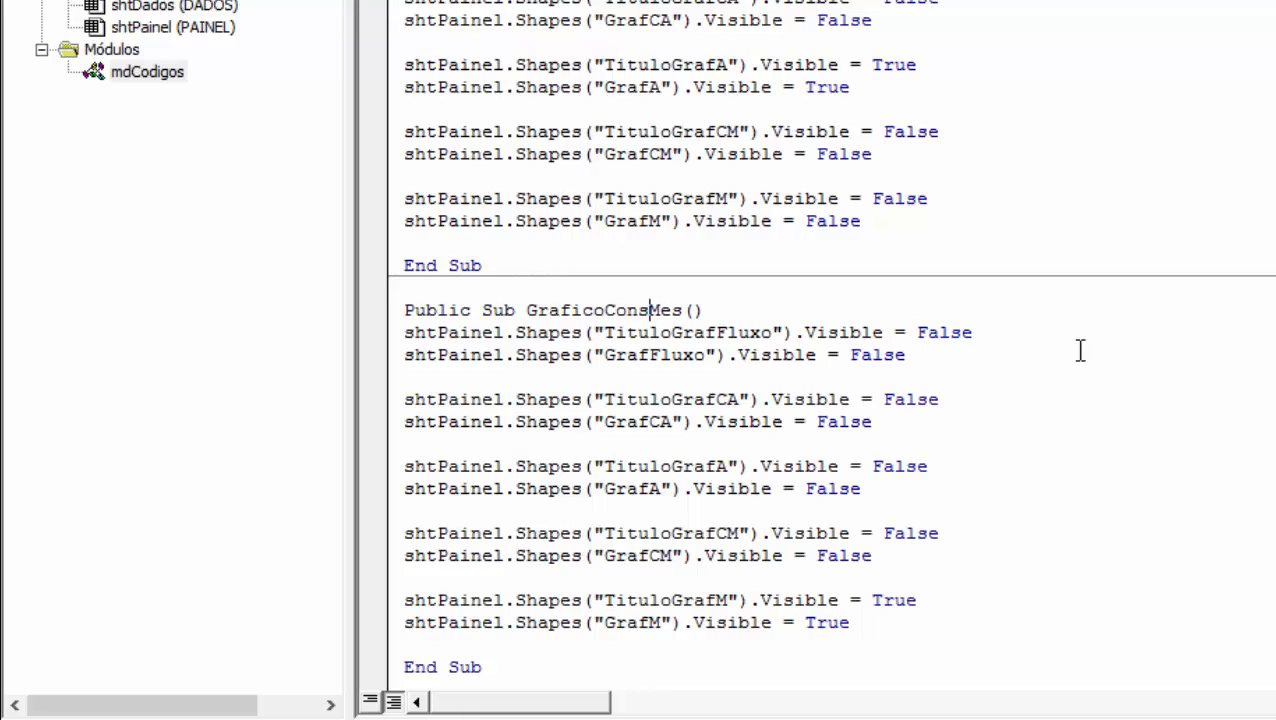
pyautogui.press('Delete')
pyautogui.press('Delete')
pyautogui.press('Delete')
pyautogui.write('Ano')
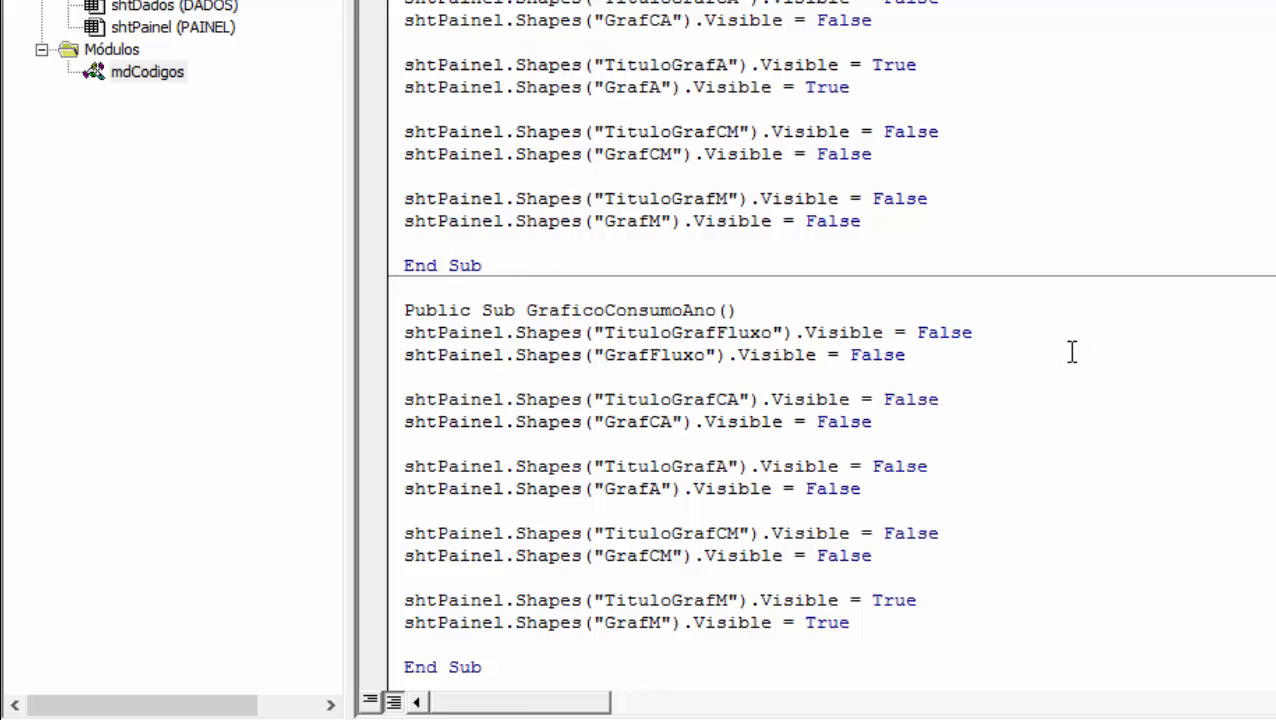
# - Set Visible to False for the TituloGrafM and GrafM shapes in GraficoConsumoAno
pyautogui.doubleClick(904, 600)
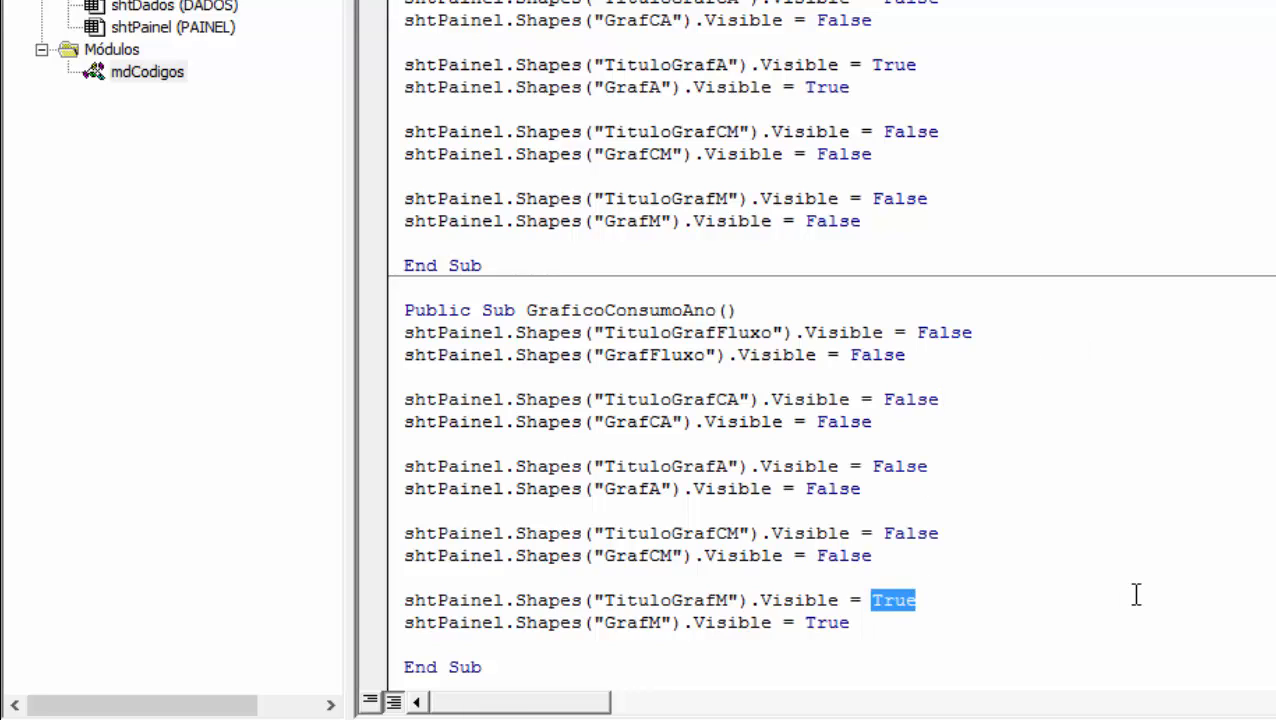
pyautogui.write('false')
pyautogui.doubleClick(826, 622)
pyautogui.write('false')
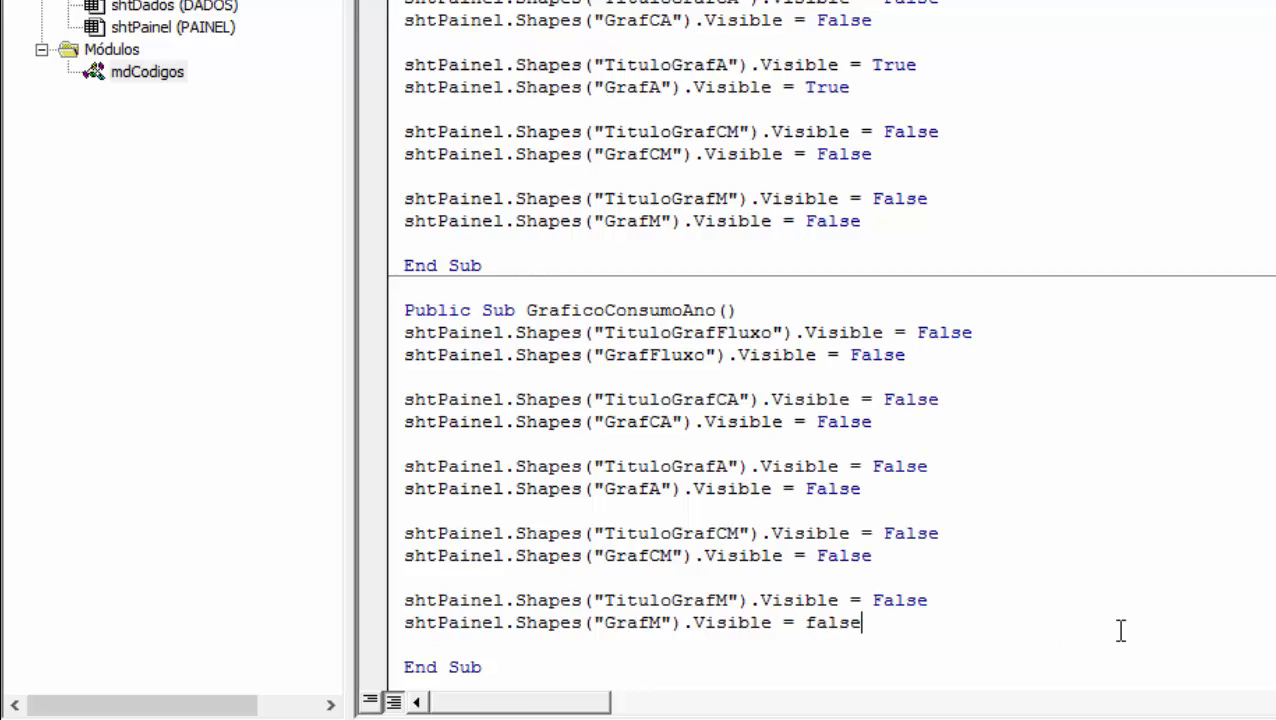
pyautogui.click(1198, 533)
# - Copy the whole GraficoConsumoAno macro, from Public Sub to End Sub
pyautogui.moveTo(404, 310); pyautogui.dragTo(1060, 661)
pyautogui.hotkey('ctrl', 'c')
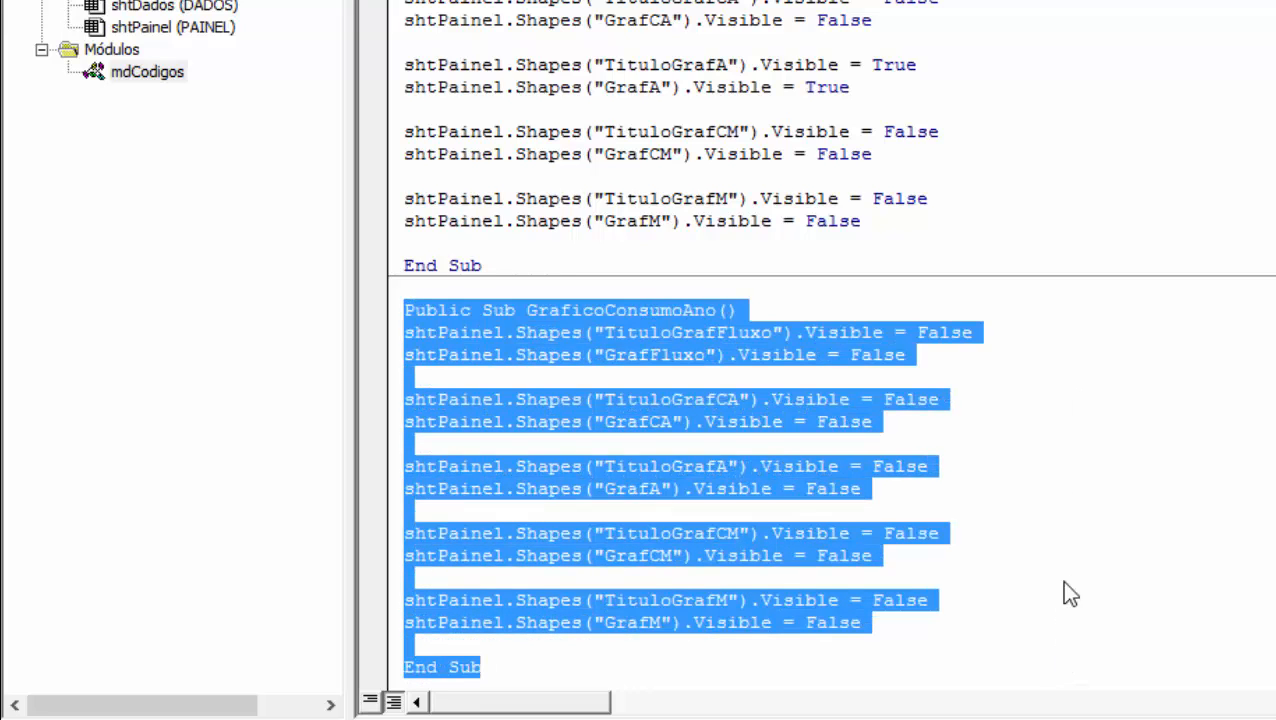
pyautogui.click(1099, 482)
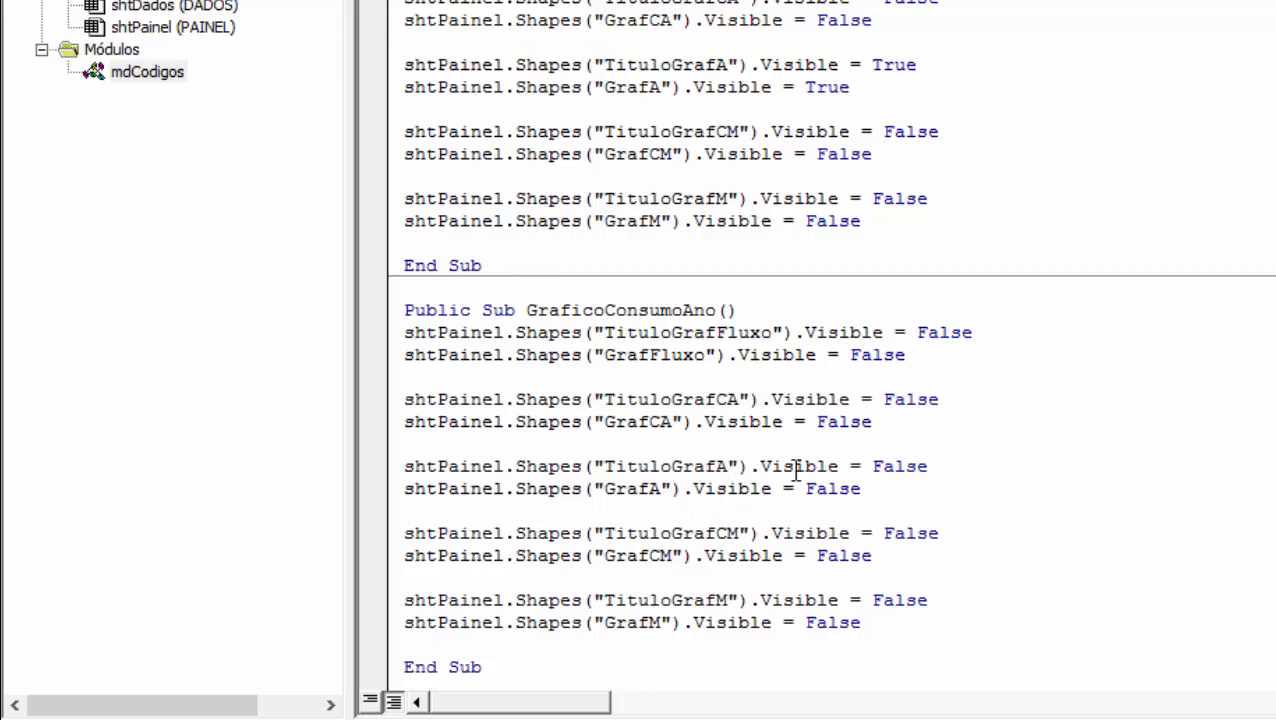
# - Set Visible to True for the TituloGrafCA and GrafCA shapes in GraficoConsumoAno
pyautogui.doubleClick(916, 401)
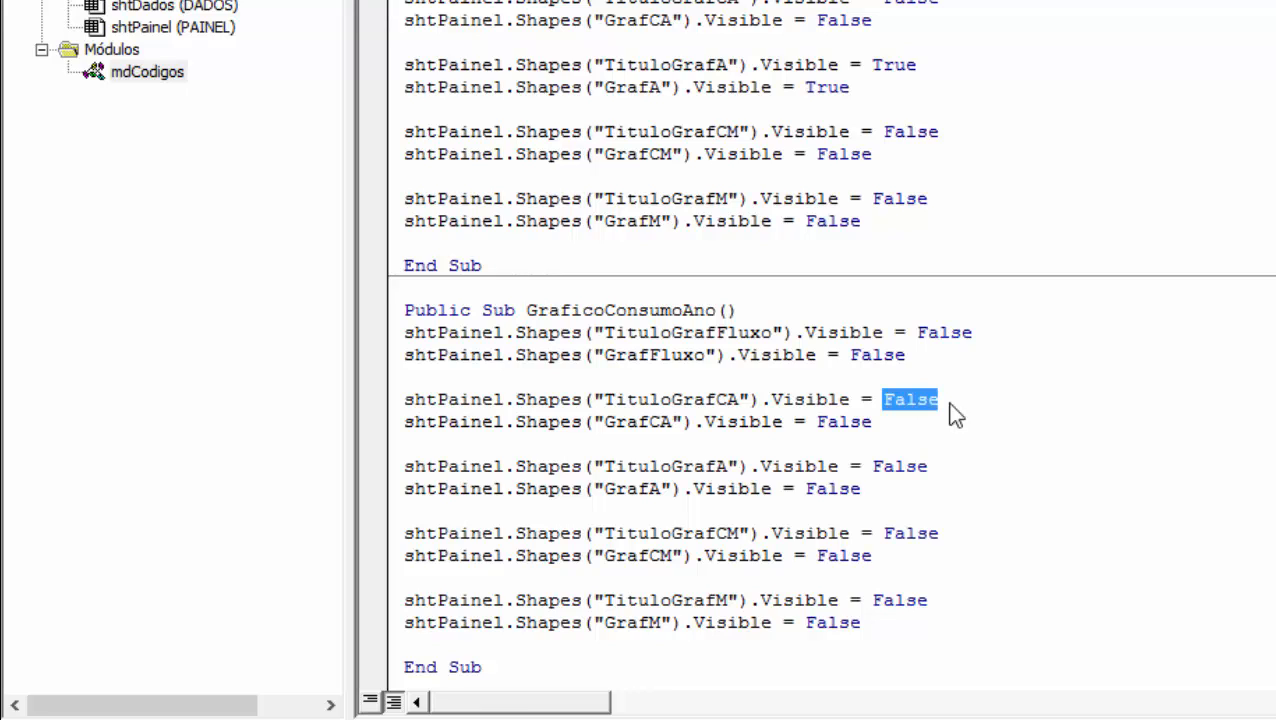
pyautogui.write('true')
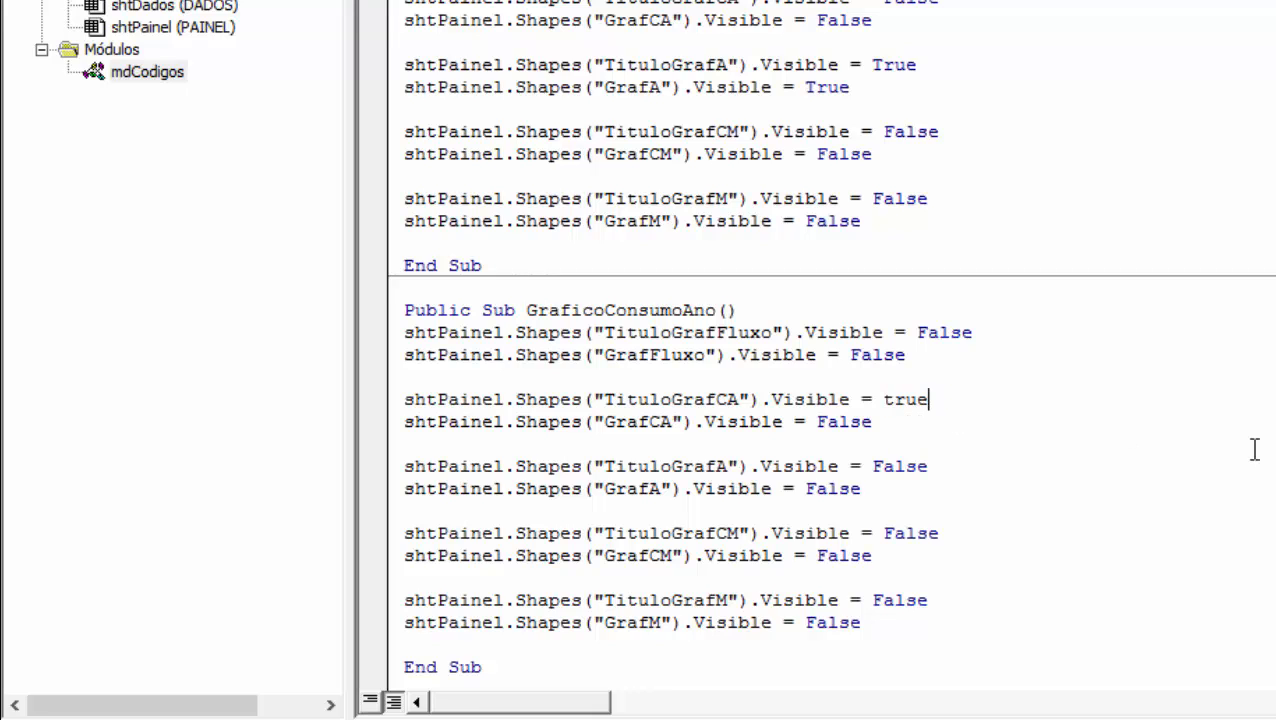
pyautogui.doubleClick(843, 422)
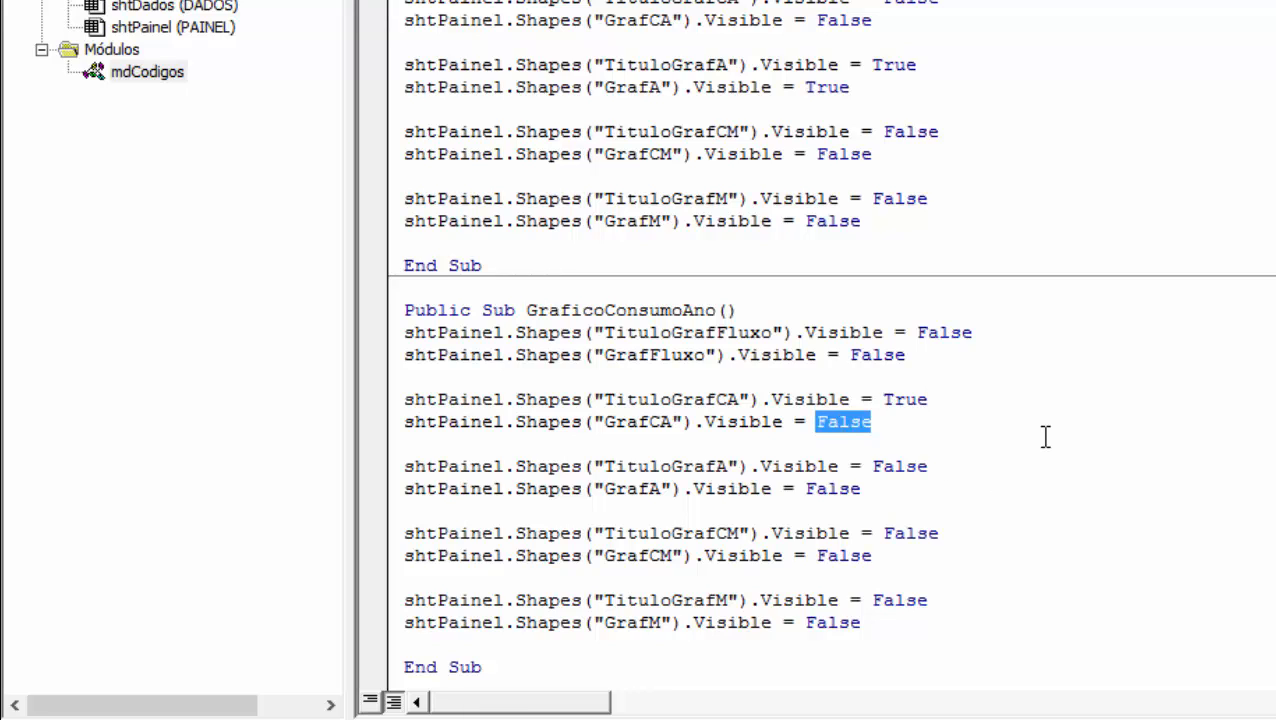
pyautogui.write('true')
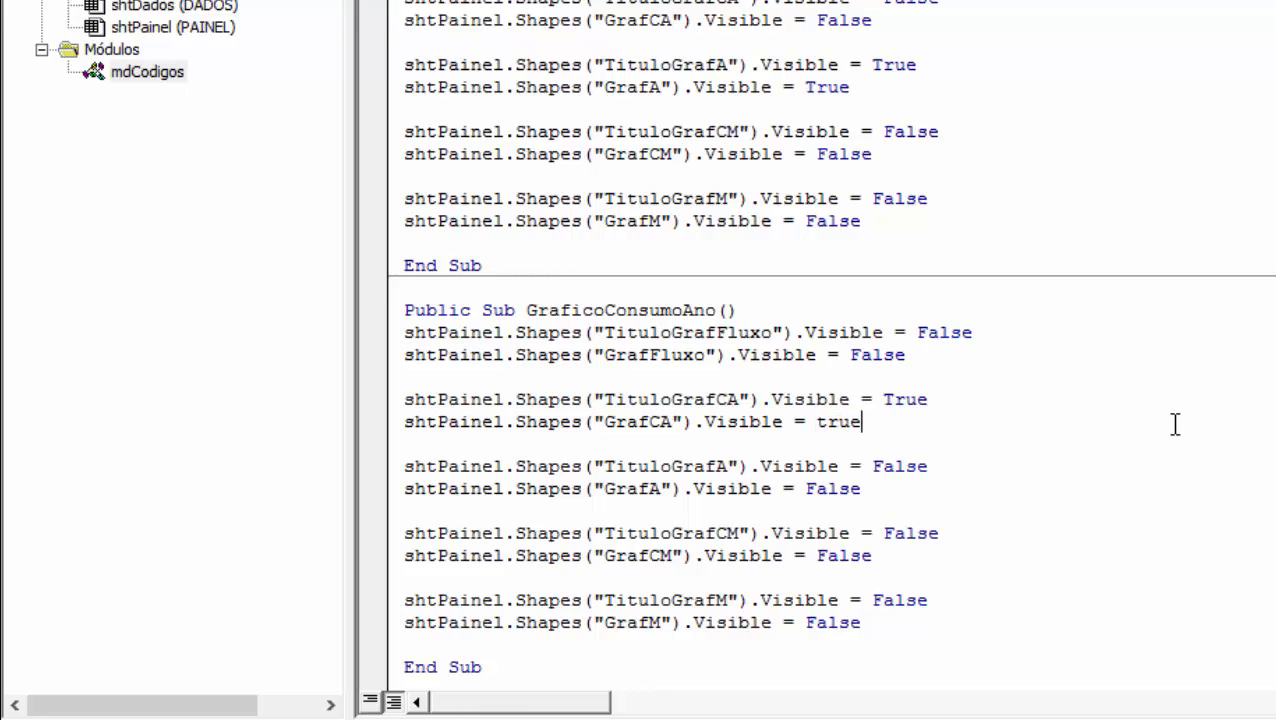
pyautogui.click(1184, 357)
# - Switch to the Excel workbook, assign the GraficoConsumoAno macro to the Grafico Consumo Ano shape, and deselect the shape
pyautogui.hotkey('alt', 'F11')
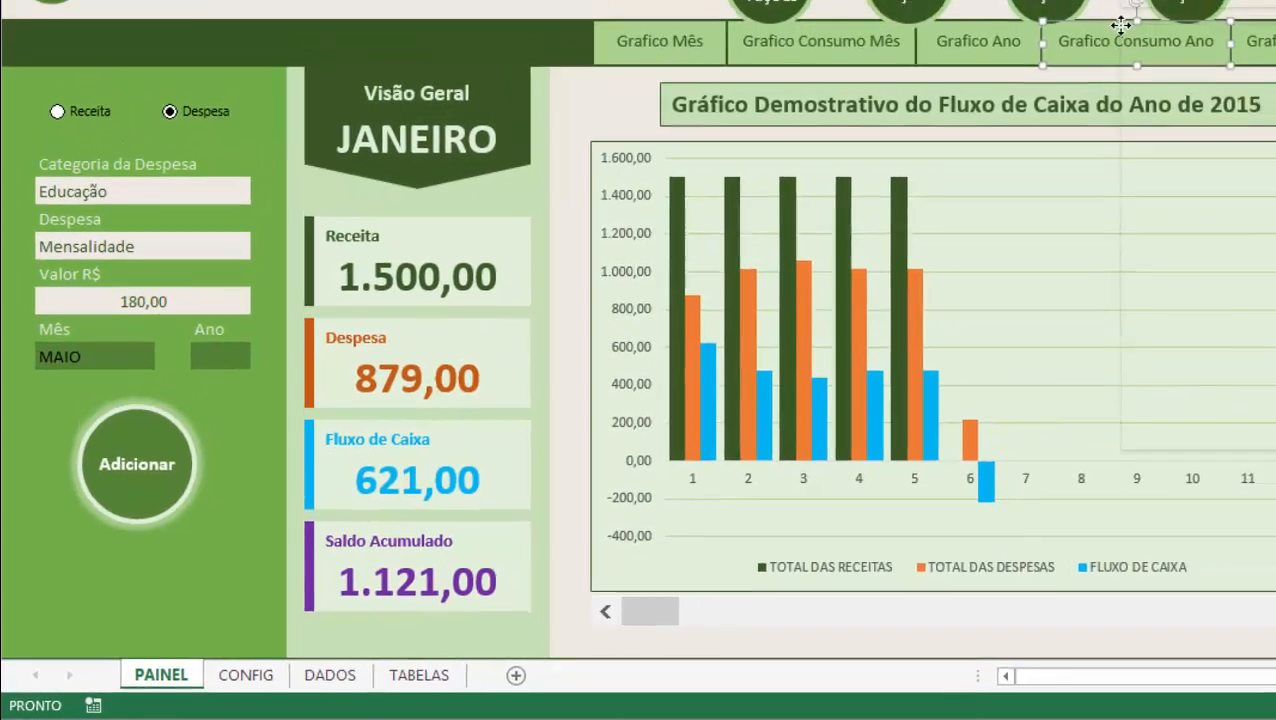
pyautogui.rightClick(900, 185)
pyautogui.click(926, 423)
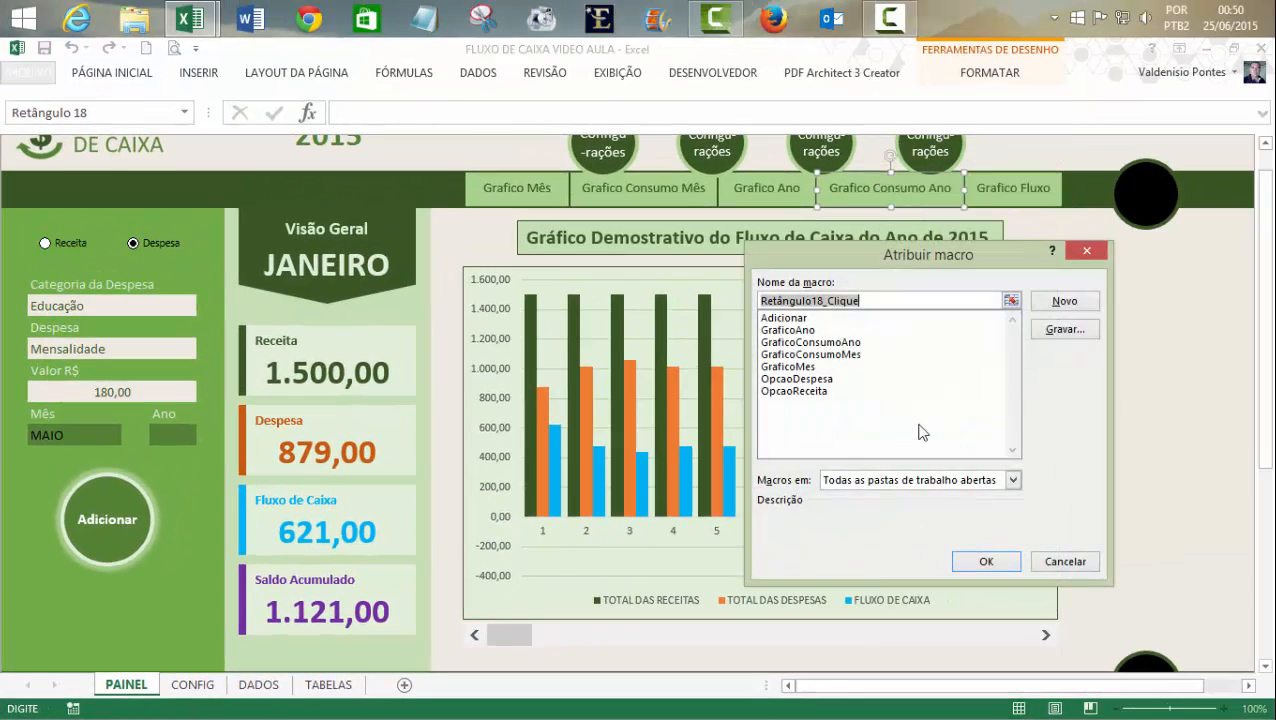
pyautogui.click(830, 342)
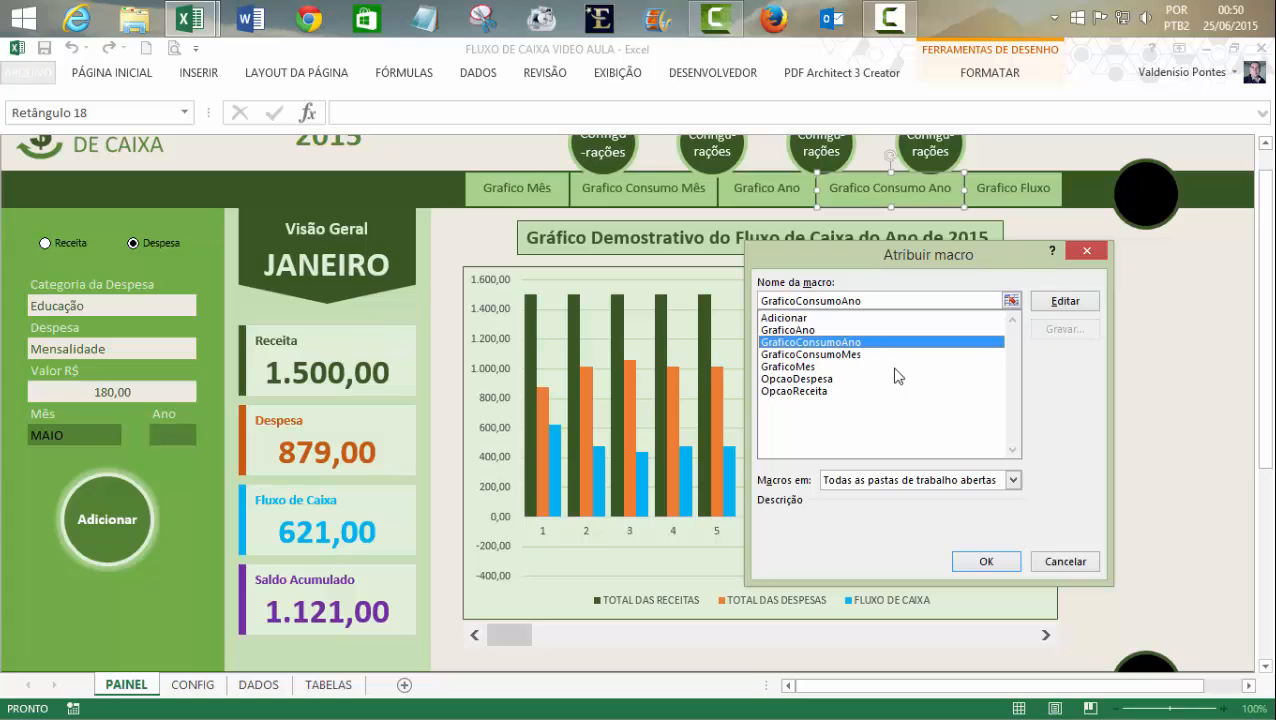
pyautogui.click(992, 561)
pyautogui.click(1231, 391)
# - Test the Grafico Consumo Ano, Grafico Ano, Grafico Consumo Mês and Grafico Mês buttons, ending on the annual consumption chart
pyautogui.click(888, 197)
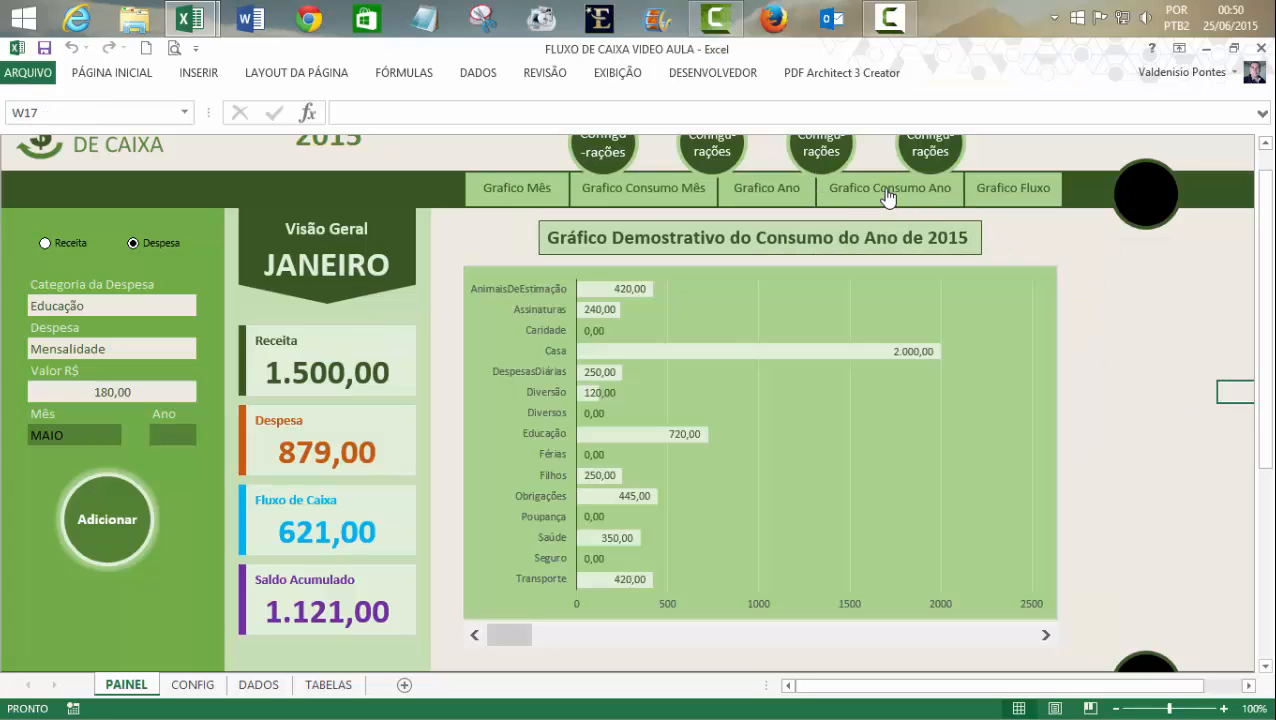
pyautogui.click(770, 190)
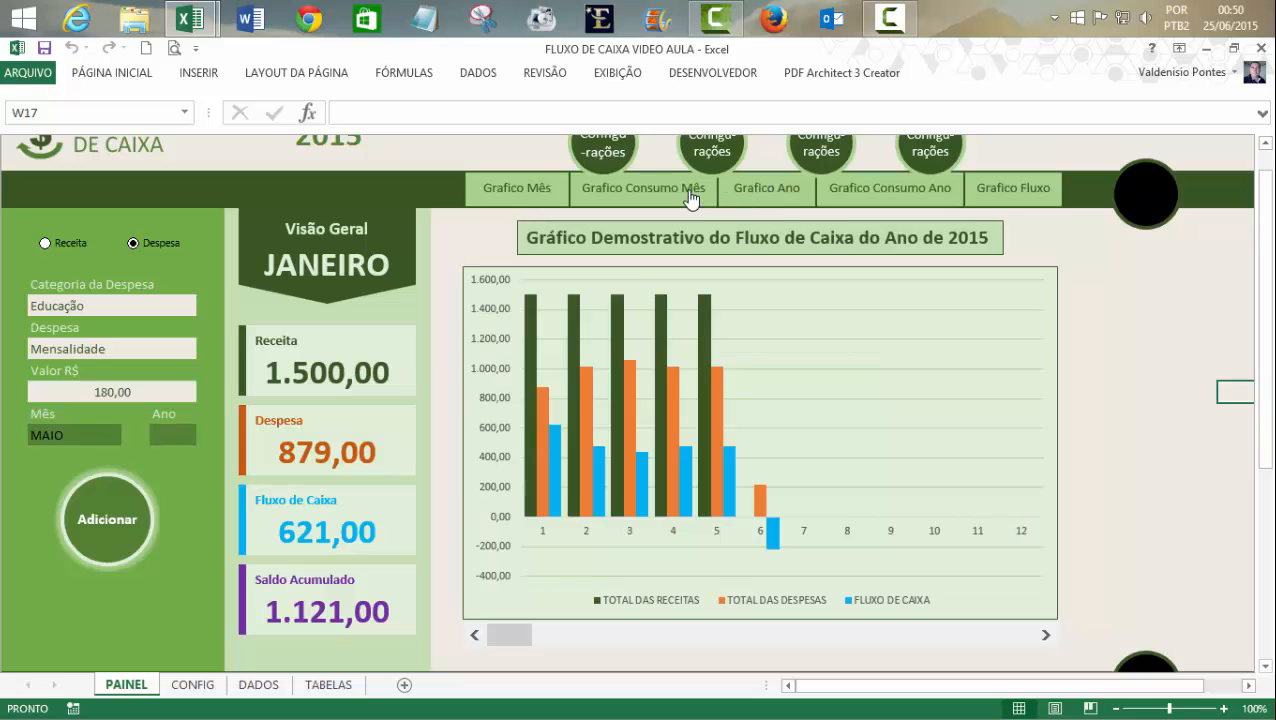
pyautogui.click(685, 190)
pyautogui.click(529, 192)
pyautogui.click(755, 190)
pyautogui.click(870, 190)
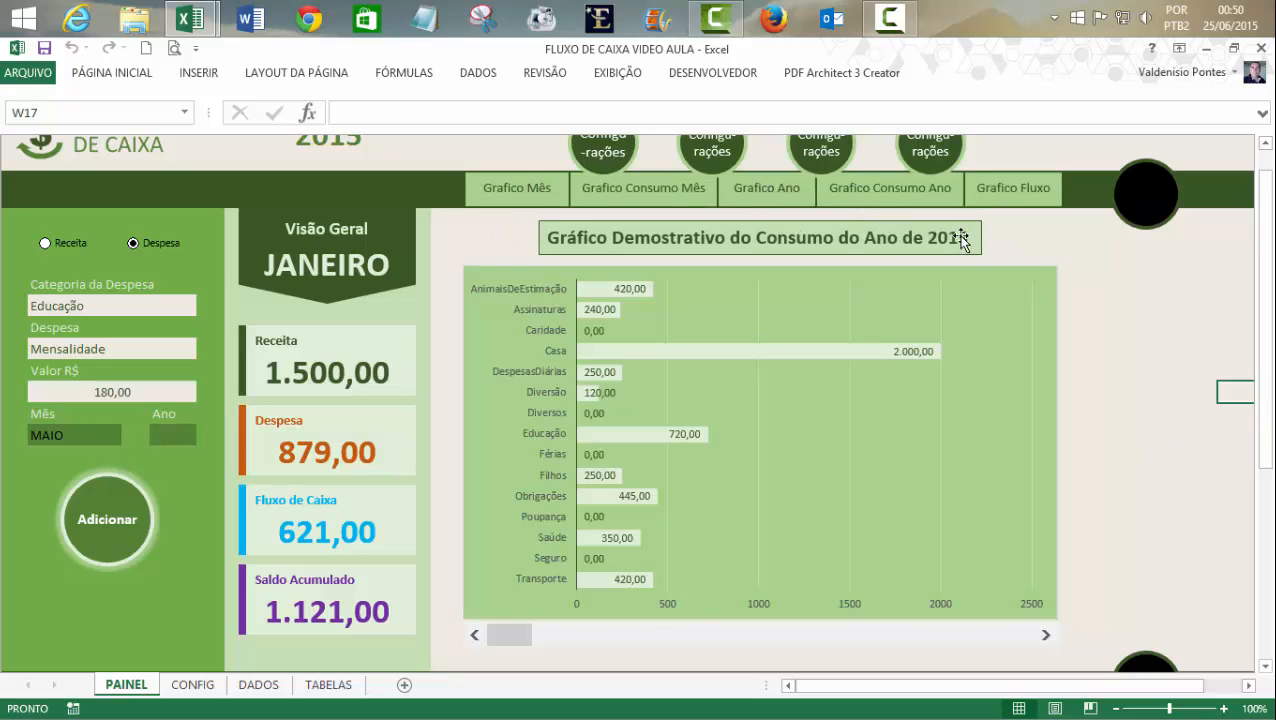
# - Switch to the Visual Basic editor, paste the copied macro below GraficoConsumoAno, and rename the copy as GraficoFluxo
pyautogui.click(196, 26)
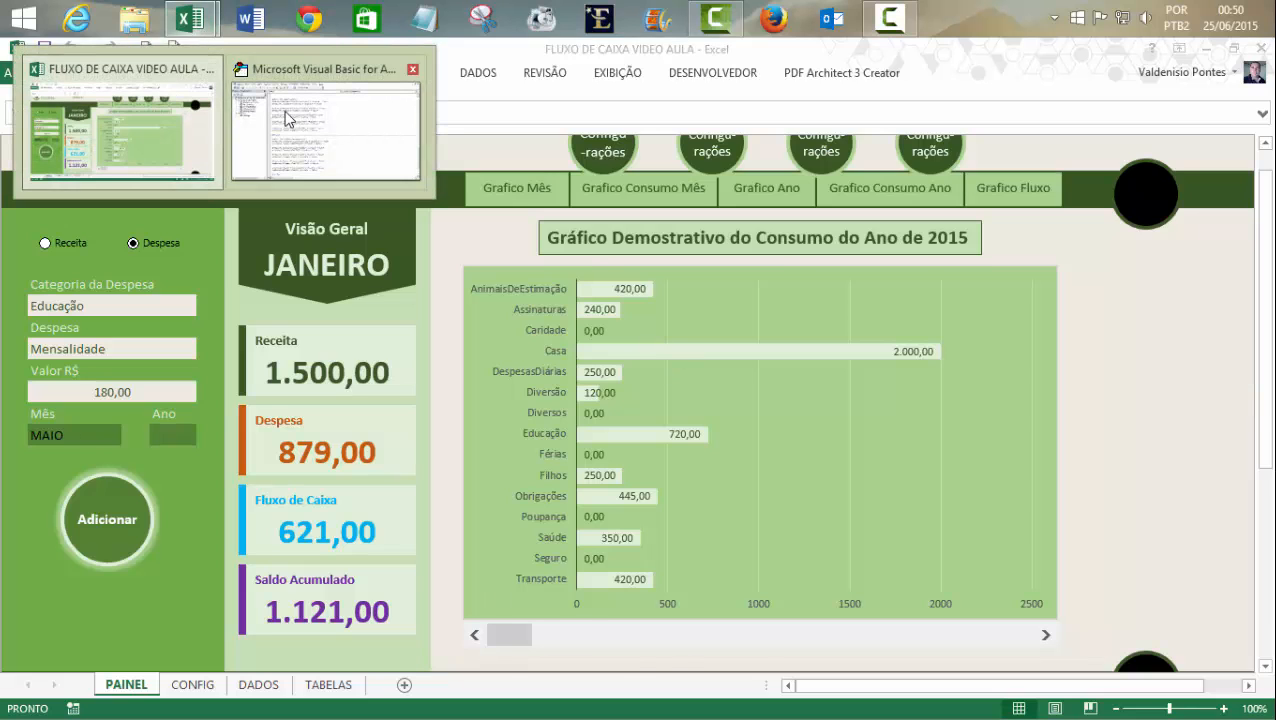
pyautogui.click(331, 120)
pyautogui.moveTo(1266, 557); pyautogui.dragTo(1266, 602)
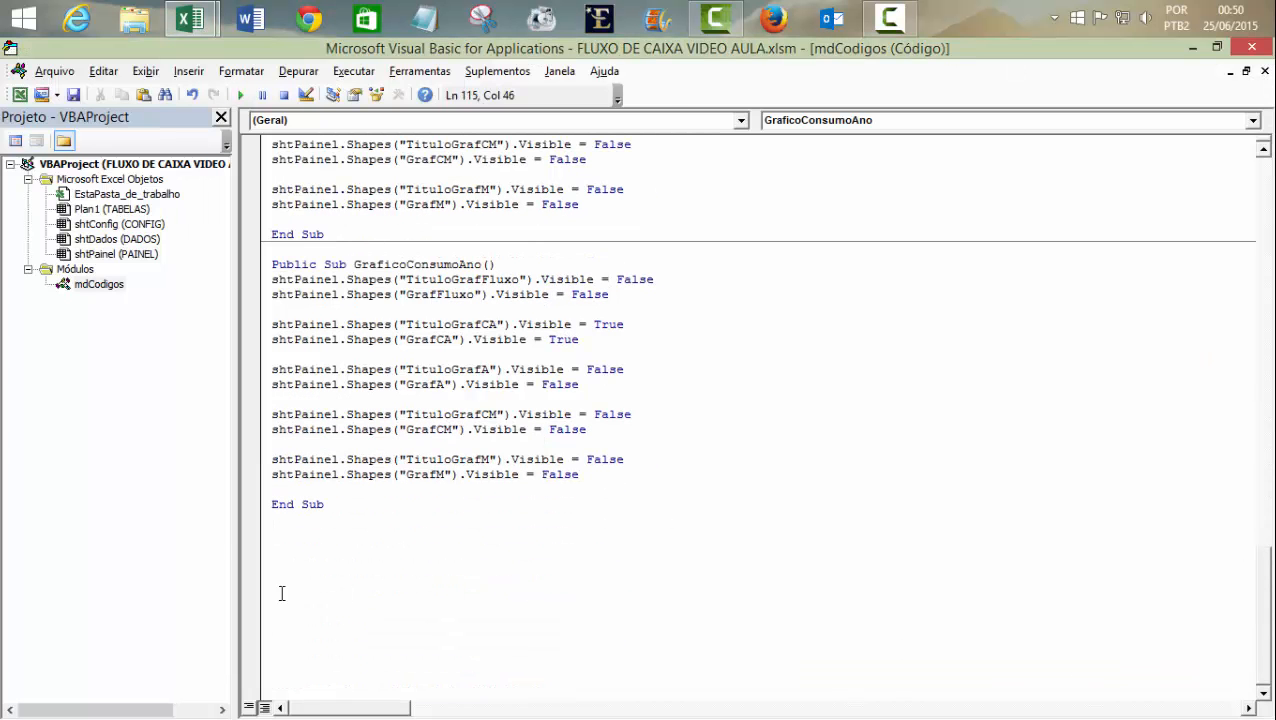
pyautogui.click(296, 530)
pyautogui.hotkey('ctrl', 'v')
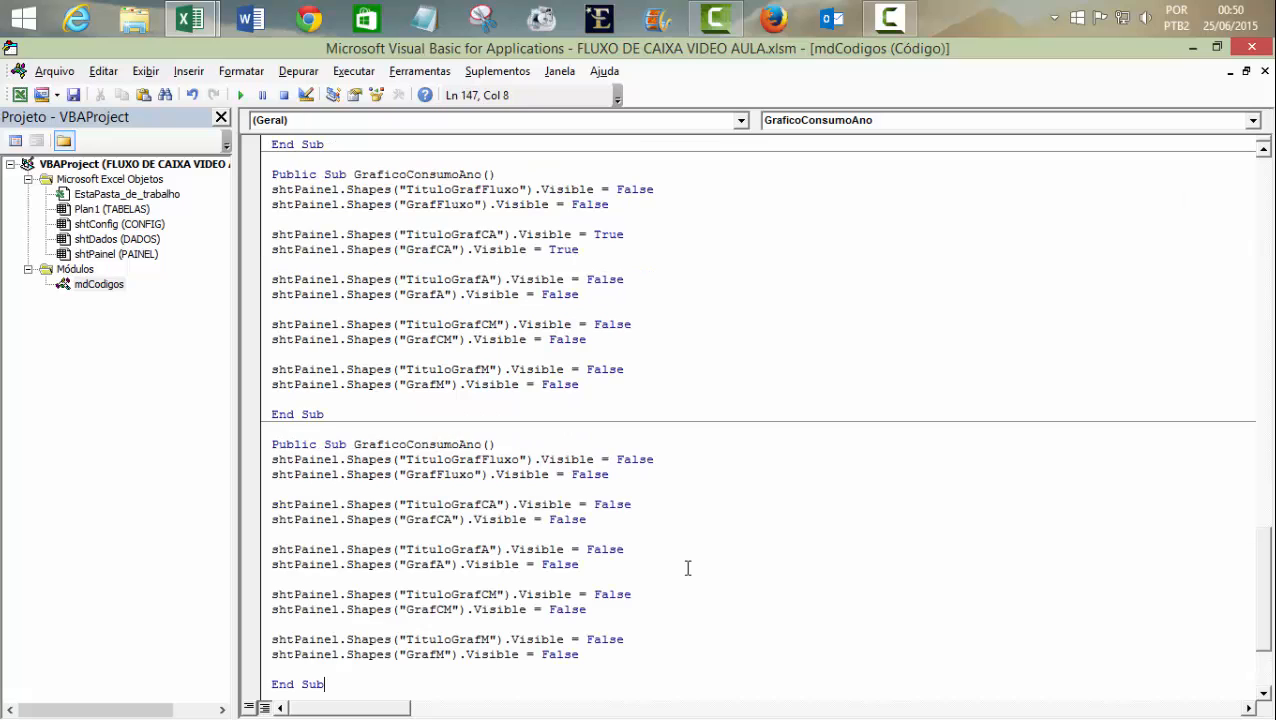
pyautogui.moveTo(406, 446); pyautogui.dragTo(481, 446)
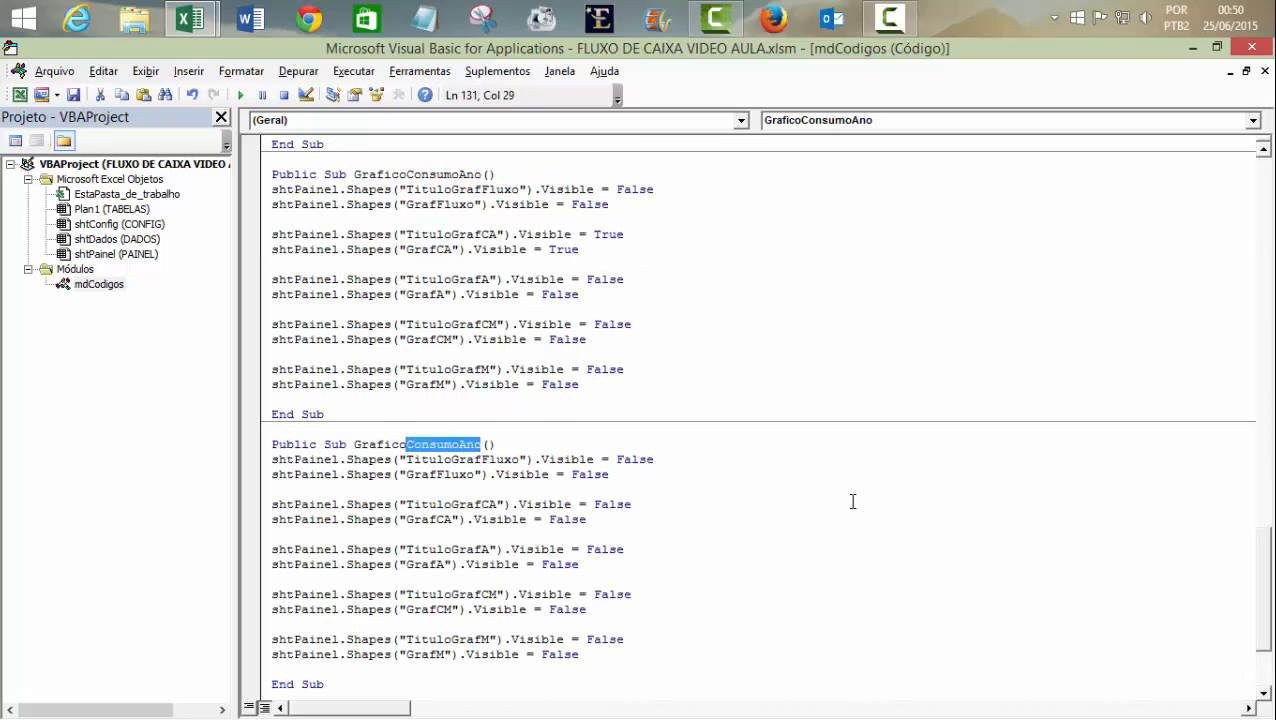
pyautogui.write('Fluxo')
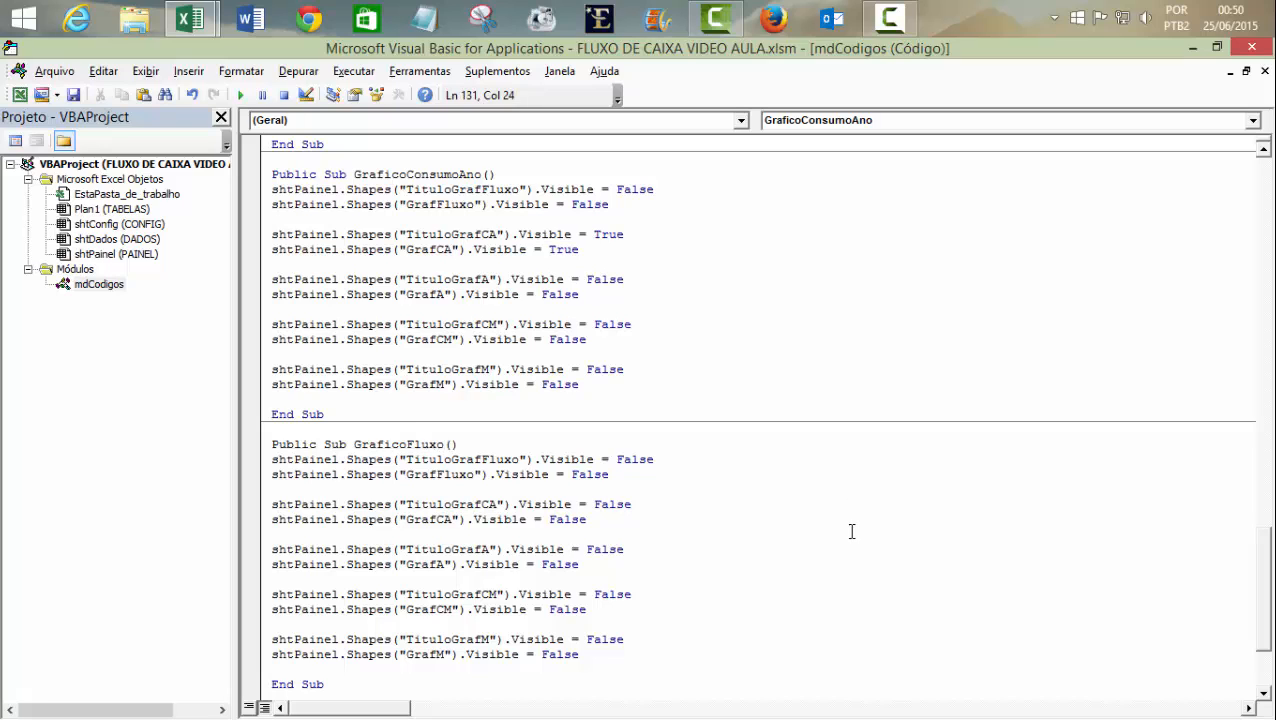
pyautogui.click(851, 531)
# - Set Visible to True for the TituloGrafFluxo and GrafFluxo shapes in GraficoFluxo
pyautogui.click(644, 457)
pyautogui.doubleClick(644, 457)
pyautogui.write('true')
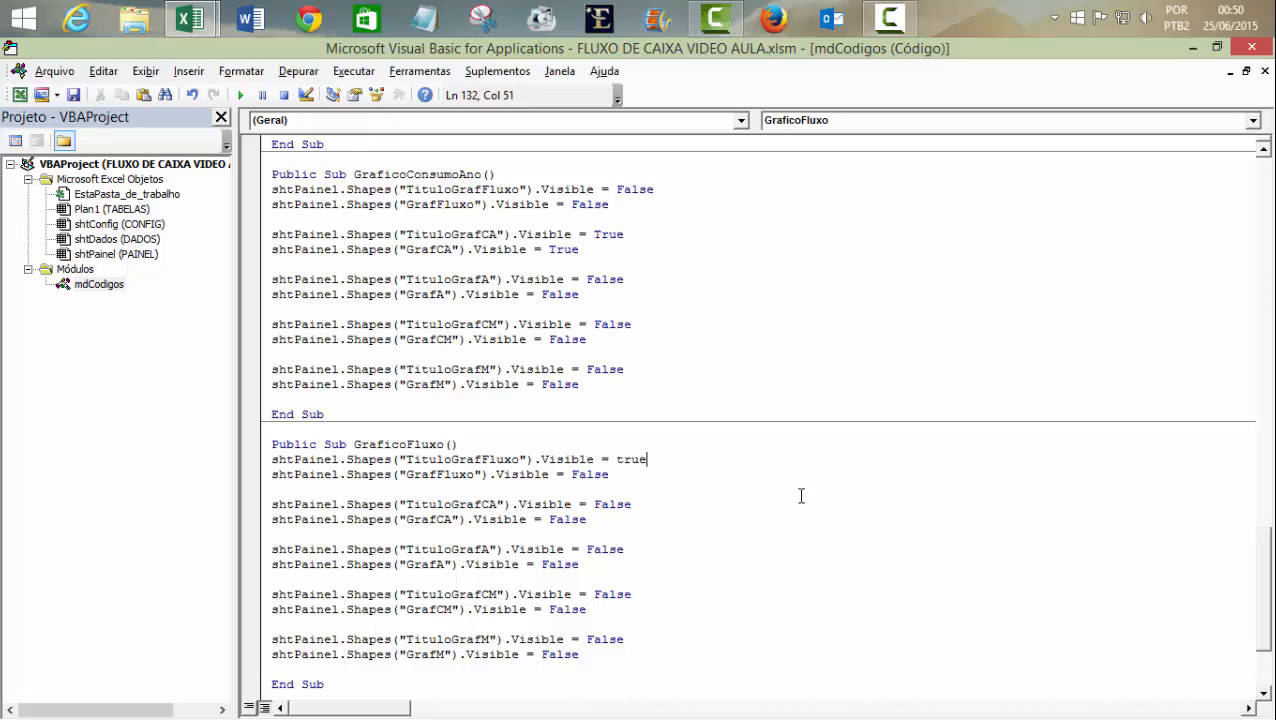
pyautogui.doubleClick(595, 476)
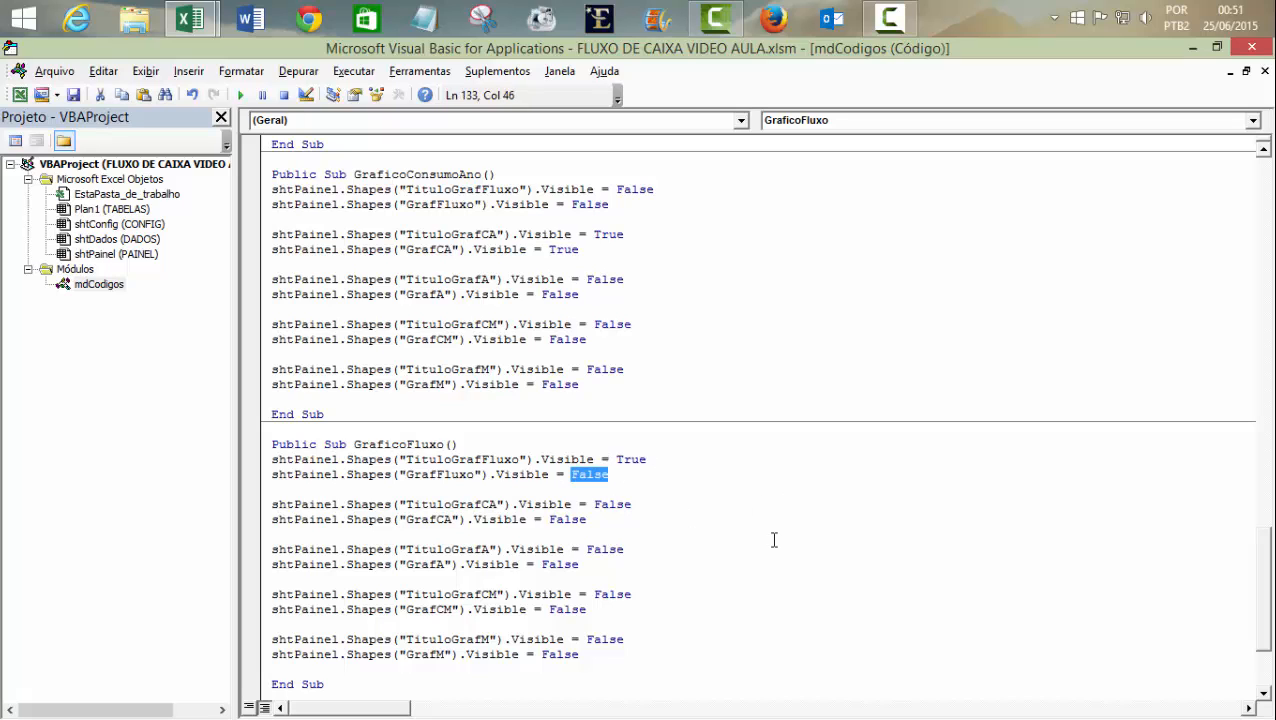
pyautogui.write('true')
pyautogui.click(884, 565)
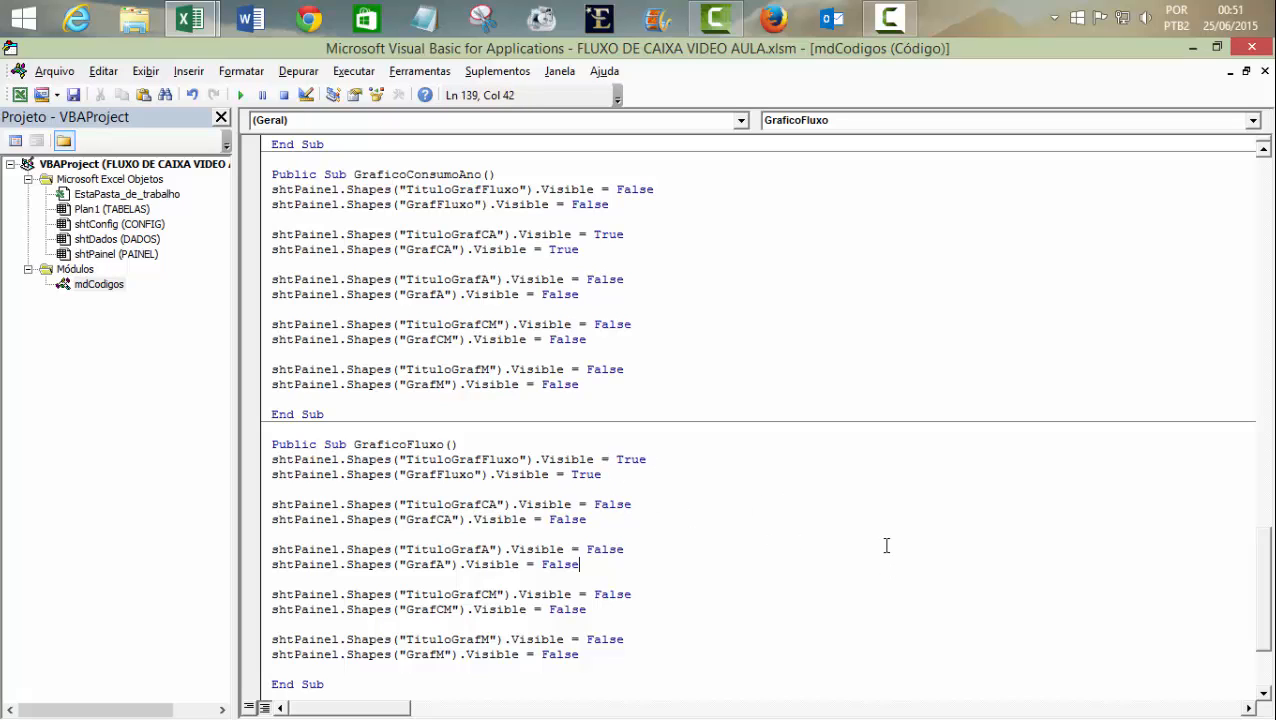
# - Switch to the Excel workbook and open the macro assignment dialog for the Grafico Fluxo shape
pyautogui.moveTo(190, 18)
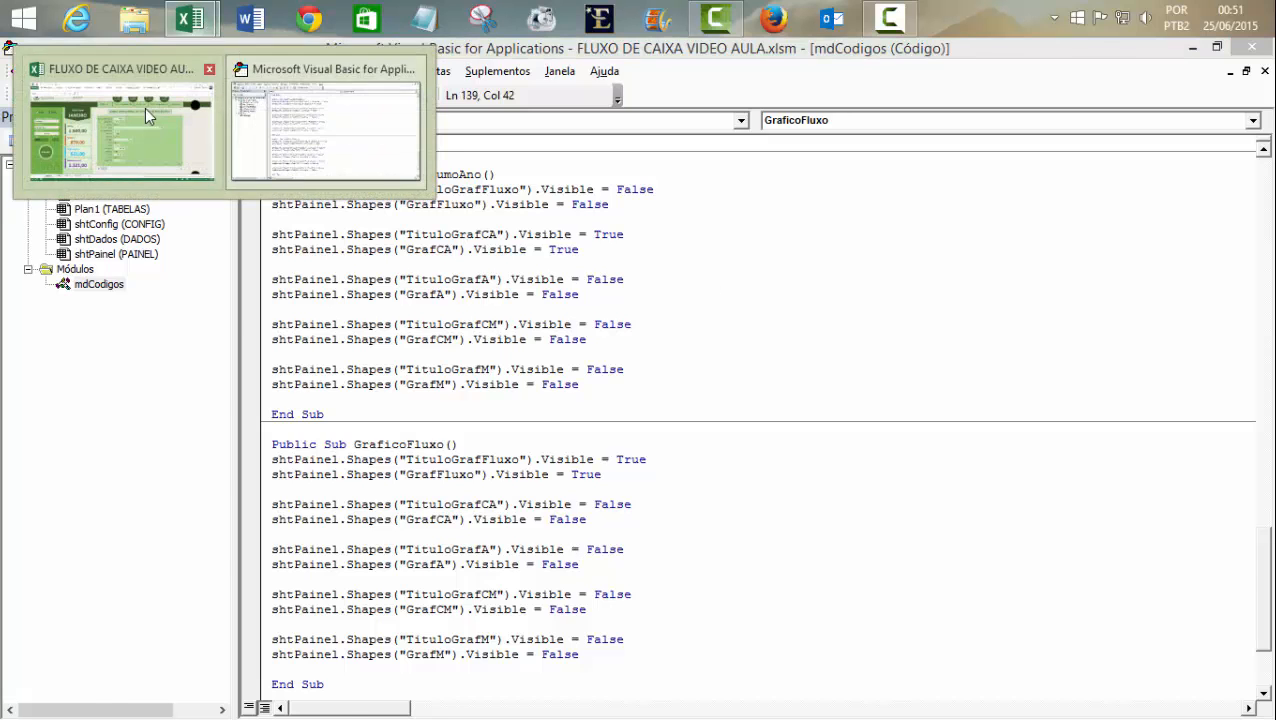
pyautogui.click(145, 108)
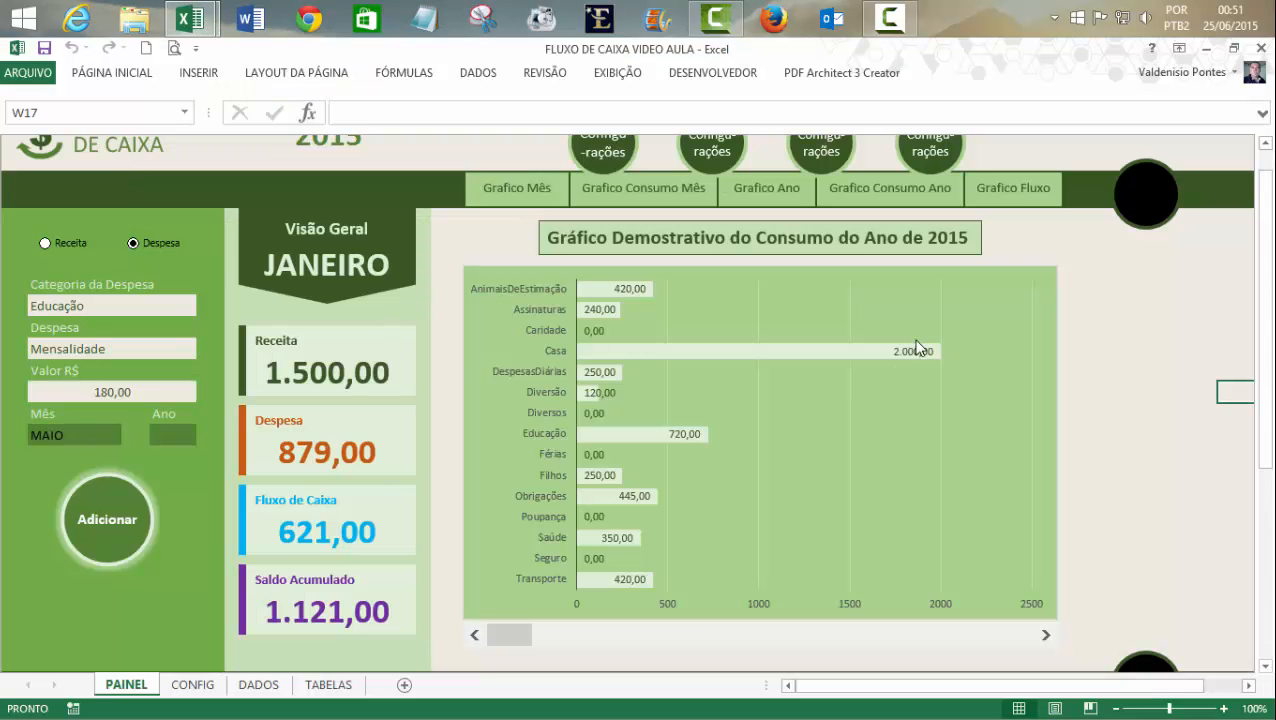
pyautogui.rightClick(1022, 193)
pyautogui.click(1090, 449)
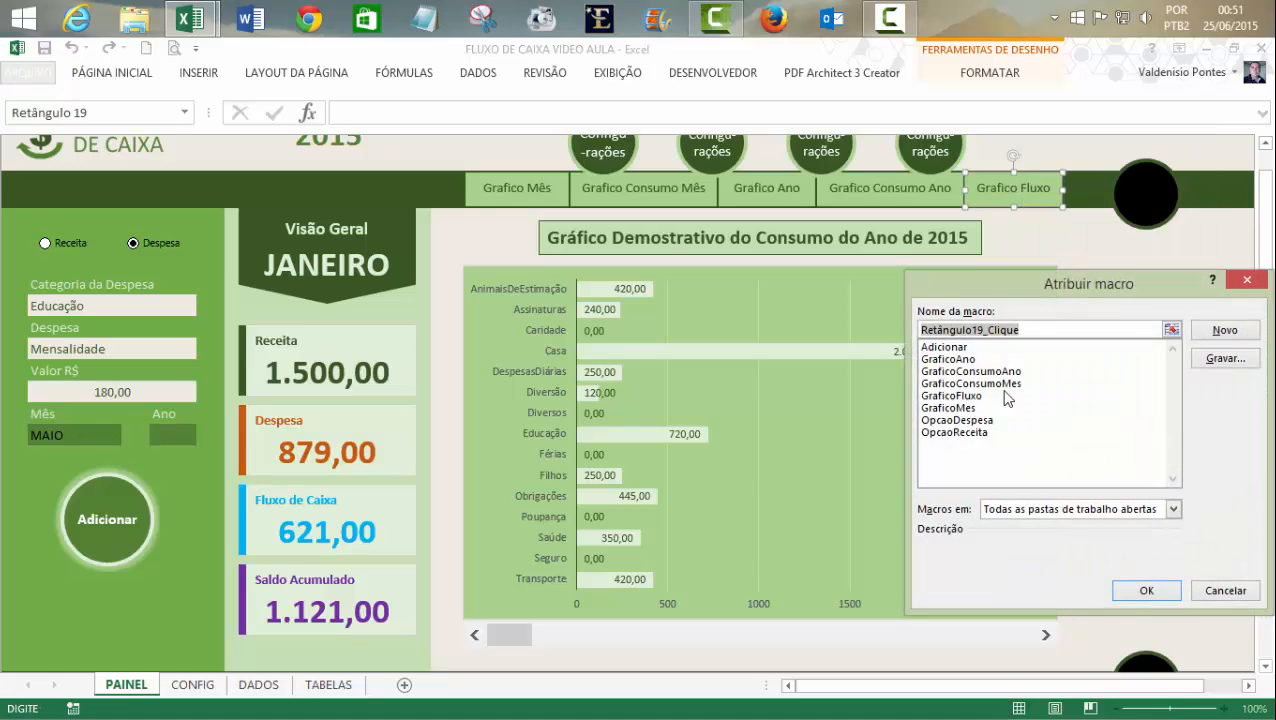
# - Assign the GraficoFluxo macro to the Grafico Fluxo button and deselect the button
pyautogui.click(1003, 396)
pyautogui.click(1143, 591)
pyautogui.click(1148, 320)
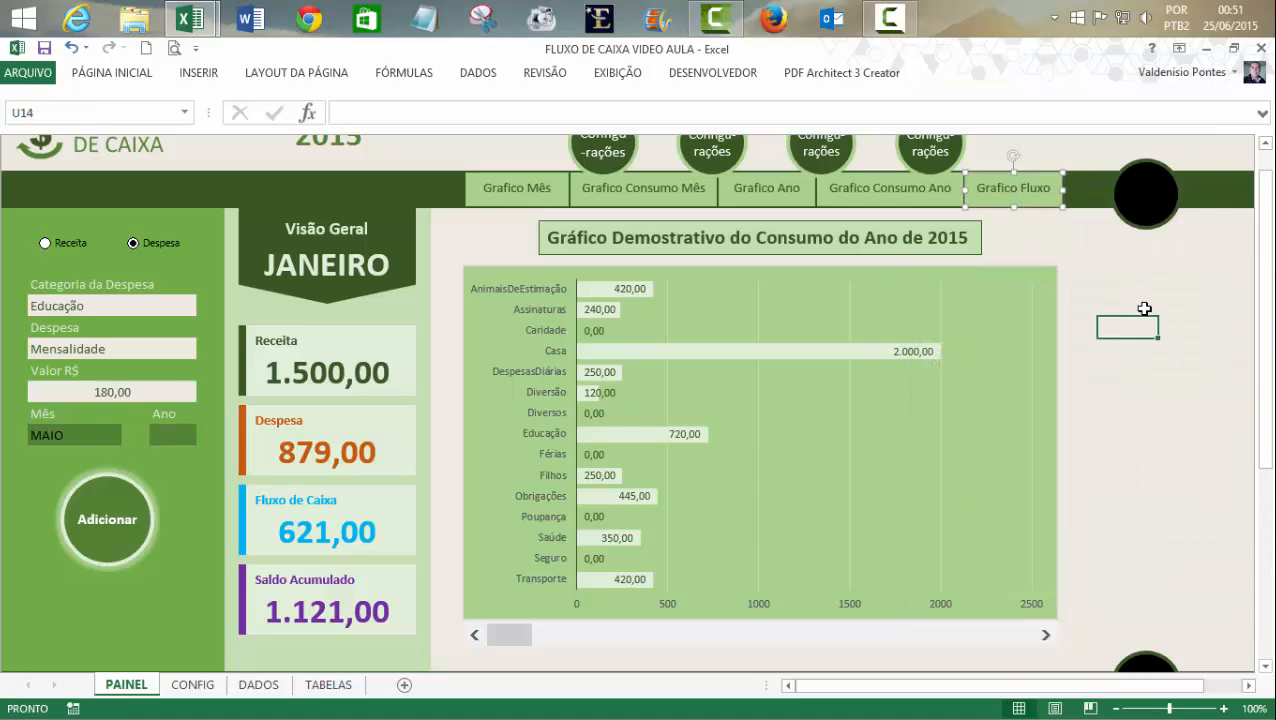
# - Test the five chart buttons on the PAINEL sheet by displaying the month, monthly consumption, year, yearly consumption and cash-flow charts
pyautogui.click(1008, 197)
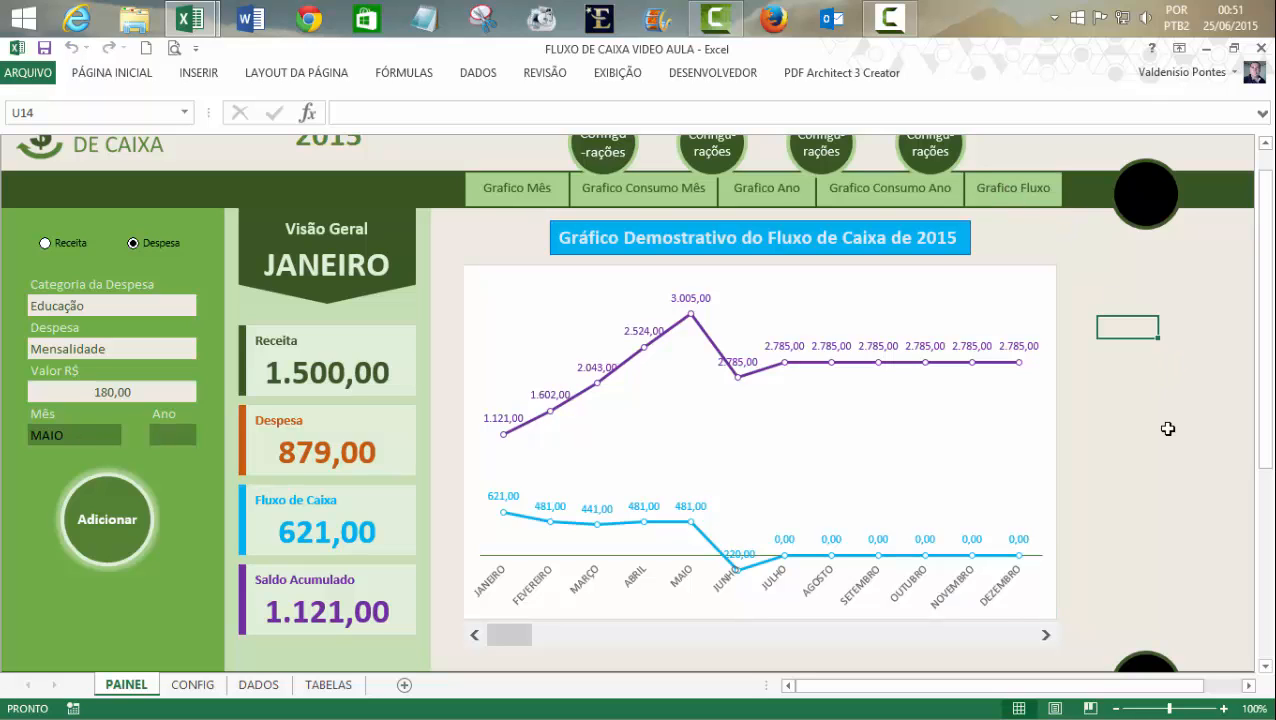
pyautogui.click(905, 200)
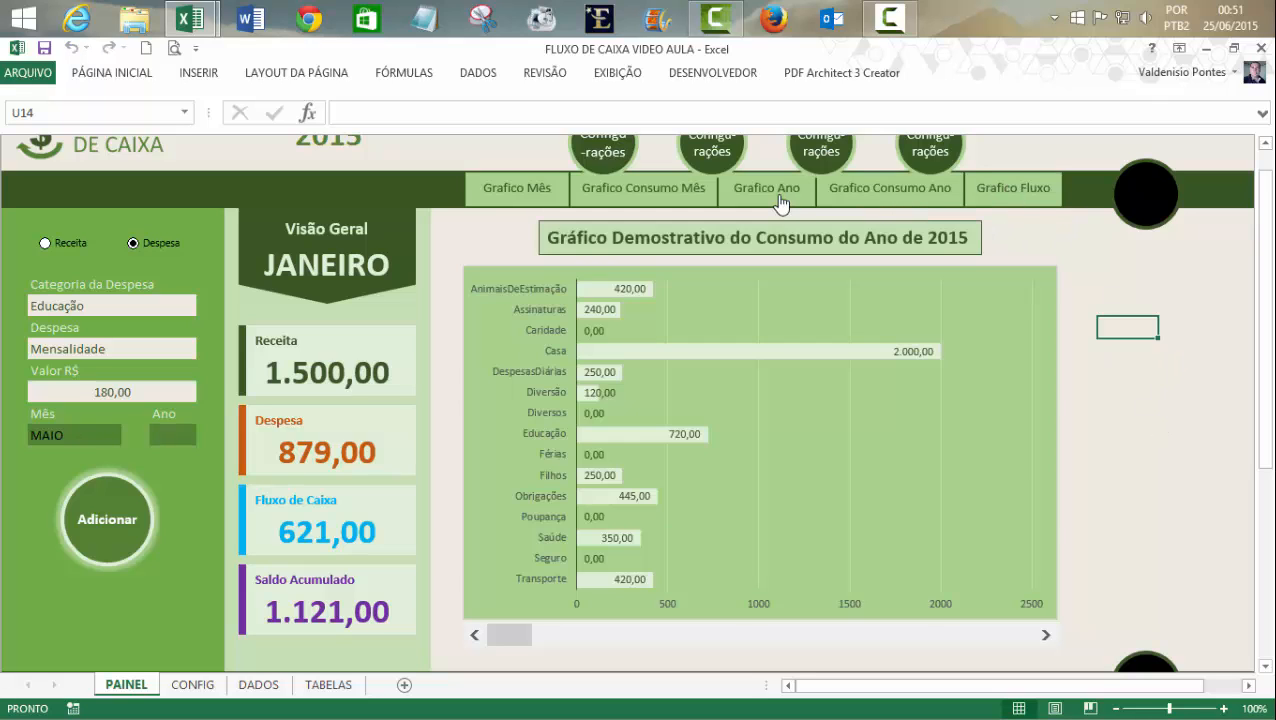
pyautogui.click(782, 200)
pyautogui.click(528, 197)
pyautogui.click(528, 197)
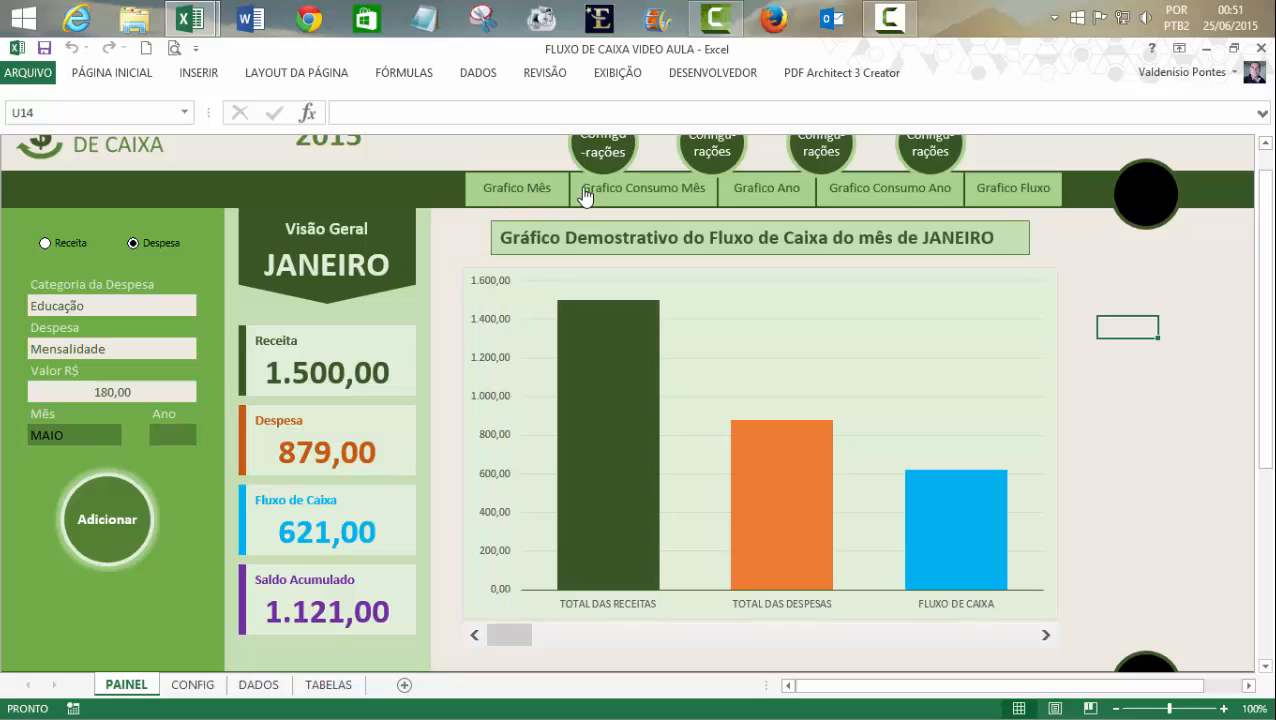
pyautogui.click(650, 197)
pyautogui.click(746, 200)
pyautogui.click(855, 200)
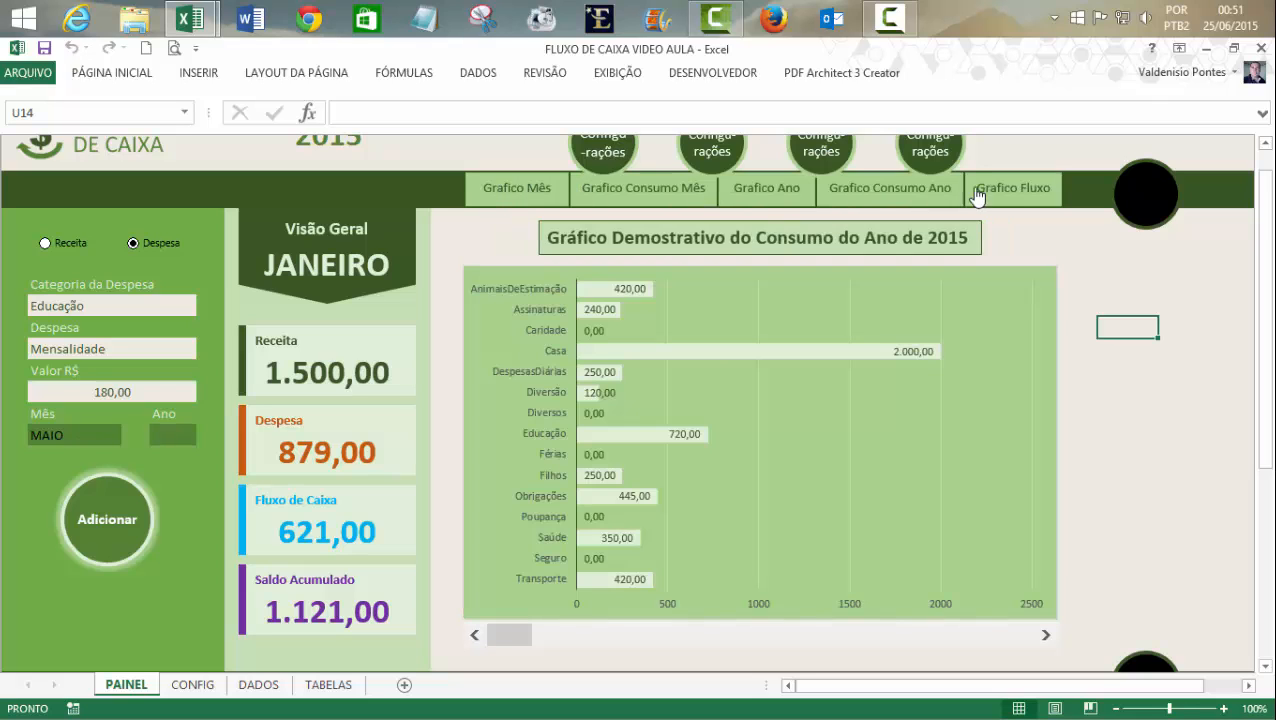
pyautogui.click(980, 194)
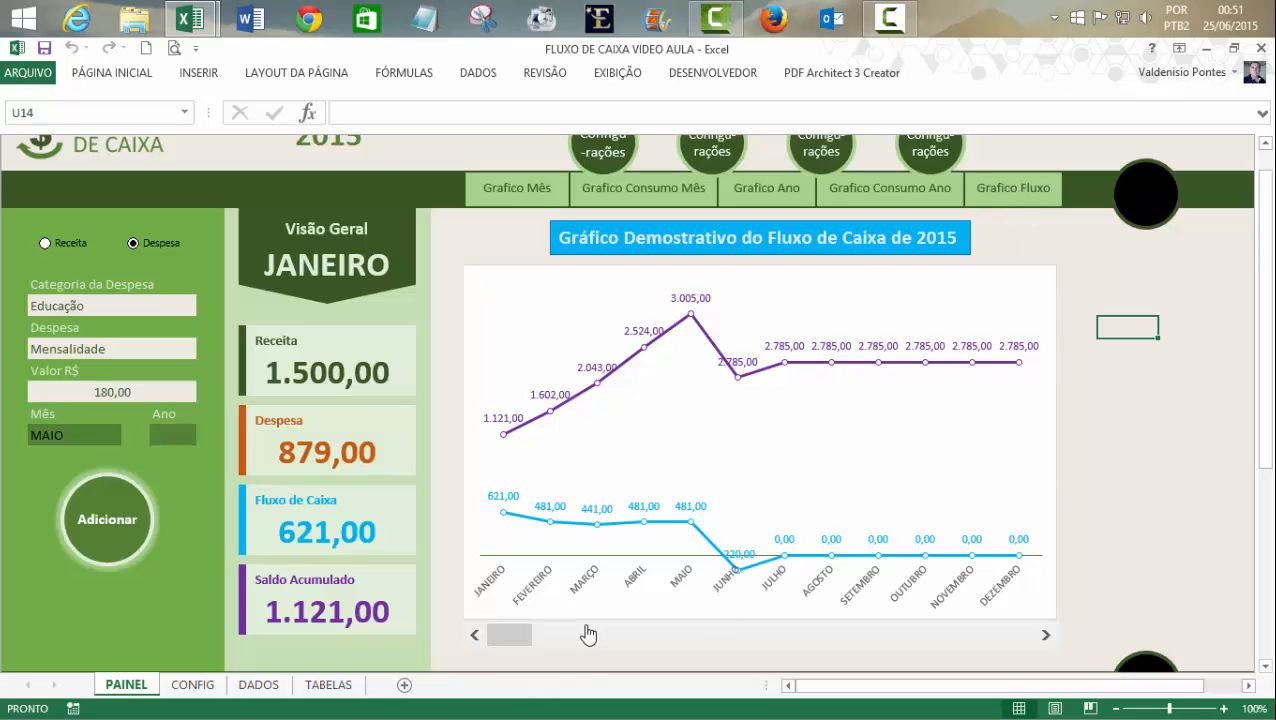
pyautogui.click(885, 193)
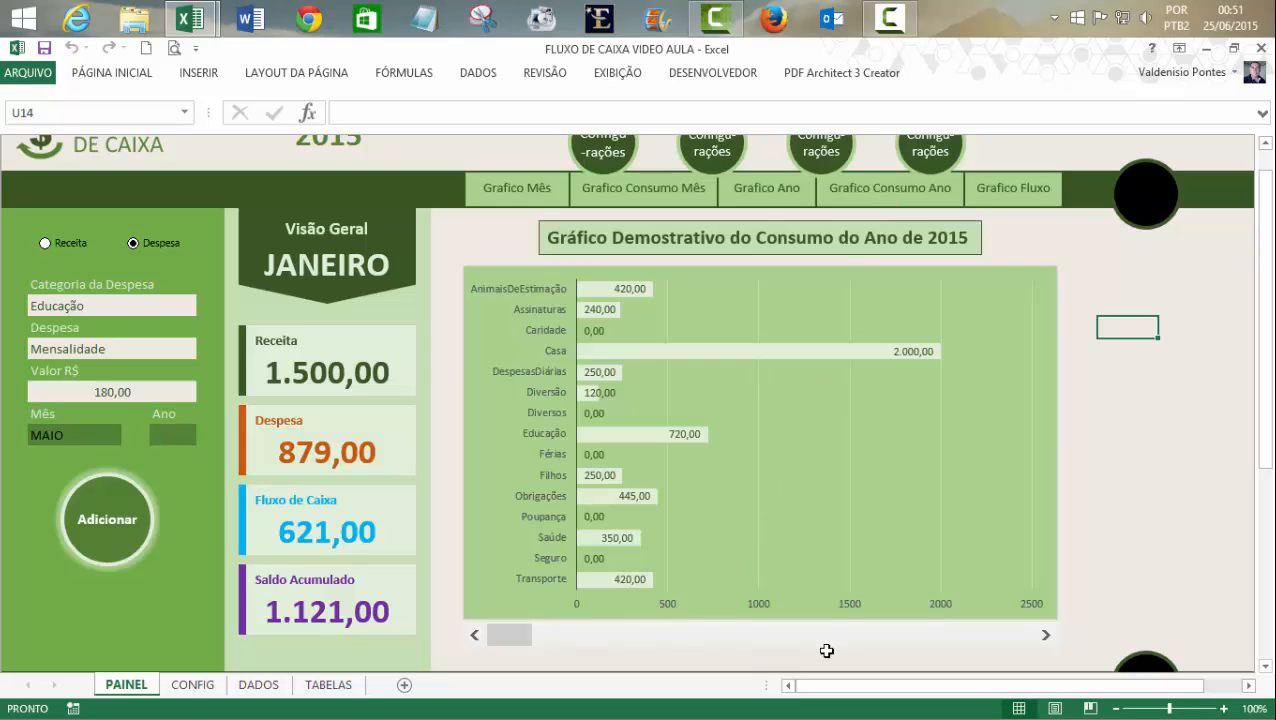
pyautogui.click(765, 192)
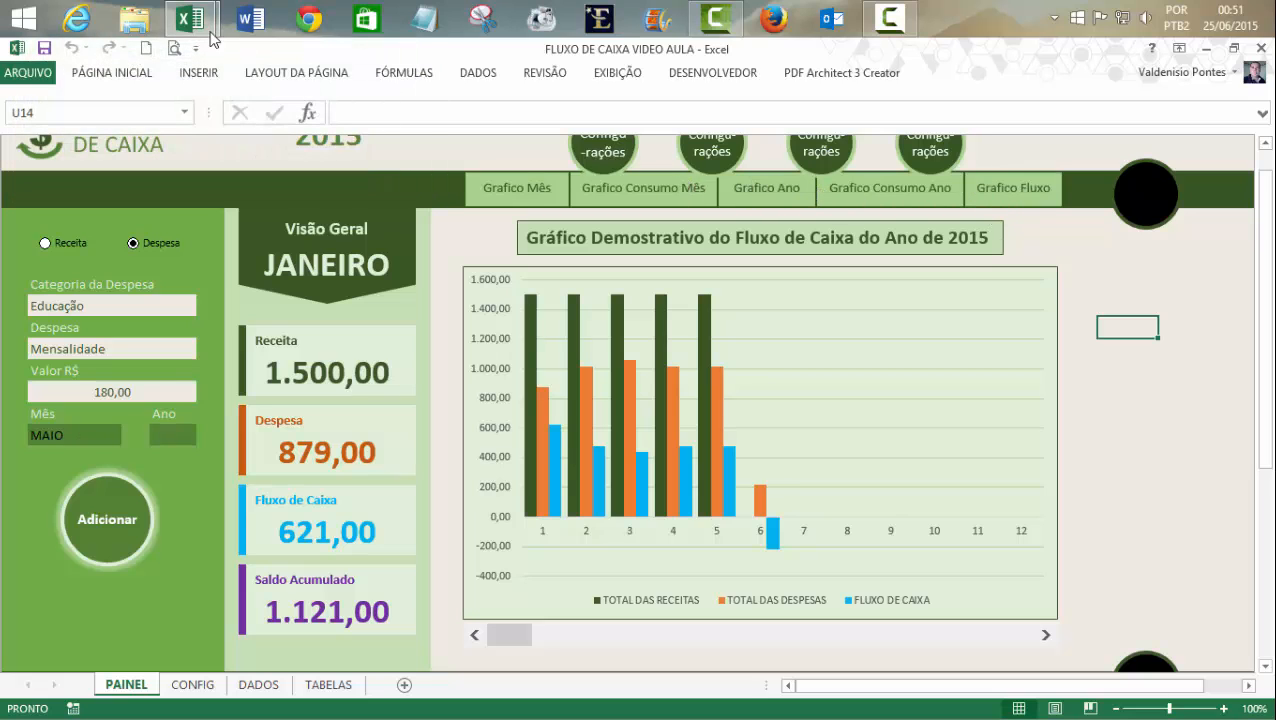
# - Switch to the VBA editor and add an extra blank line before End Sub in GraficoConsumoAno
pyautogui.moveTo(190, 18)
pyautogui.click(300, 125)
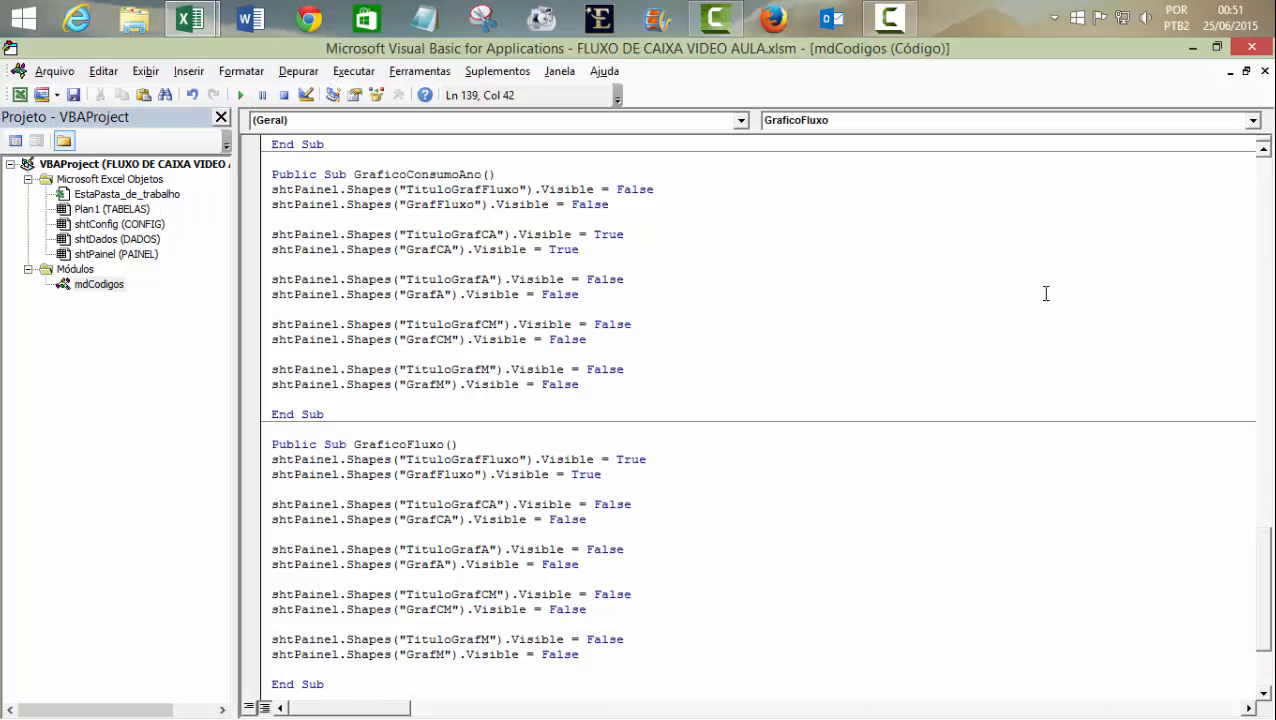
pyautogui.click(311, 399)
pyautogui.press('Return')
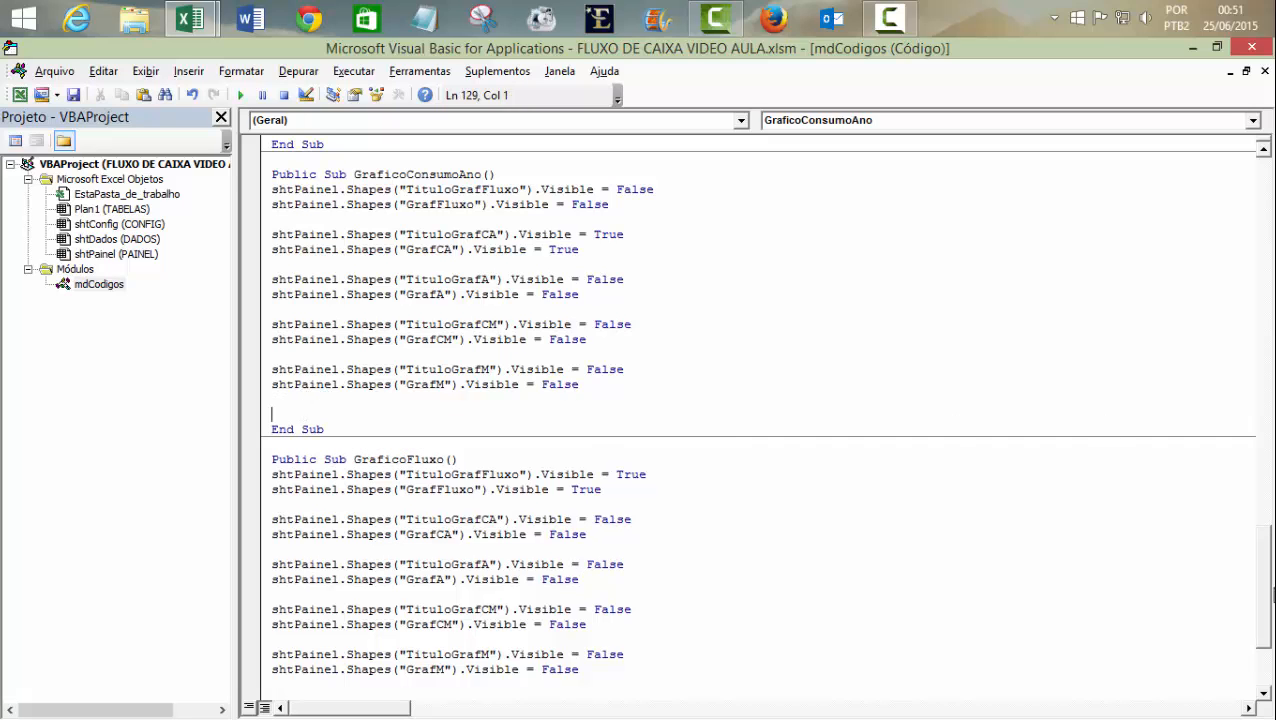
# - Add the line shtPainel.Shapes("BarraRolagem").Visible = True before End Sub in GraficoConsumoMes, reusing the GrafCM visibility line
pyautogui.moveTo(1270, 596); pyautogui.dragTo(1266, 447)
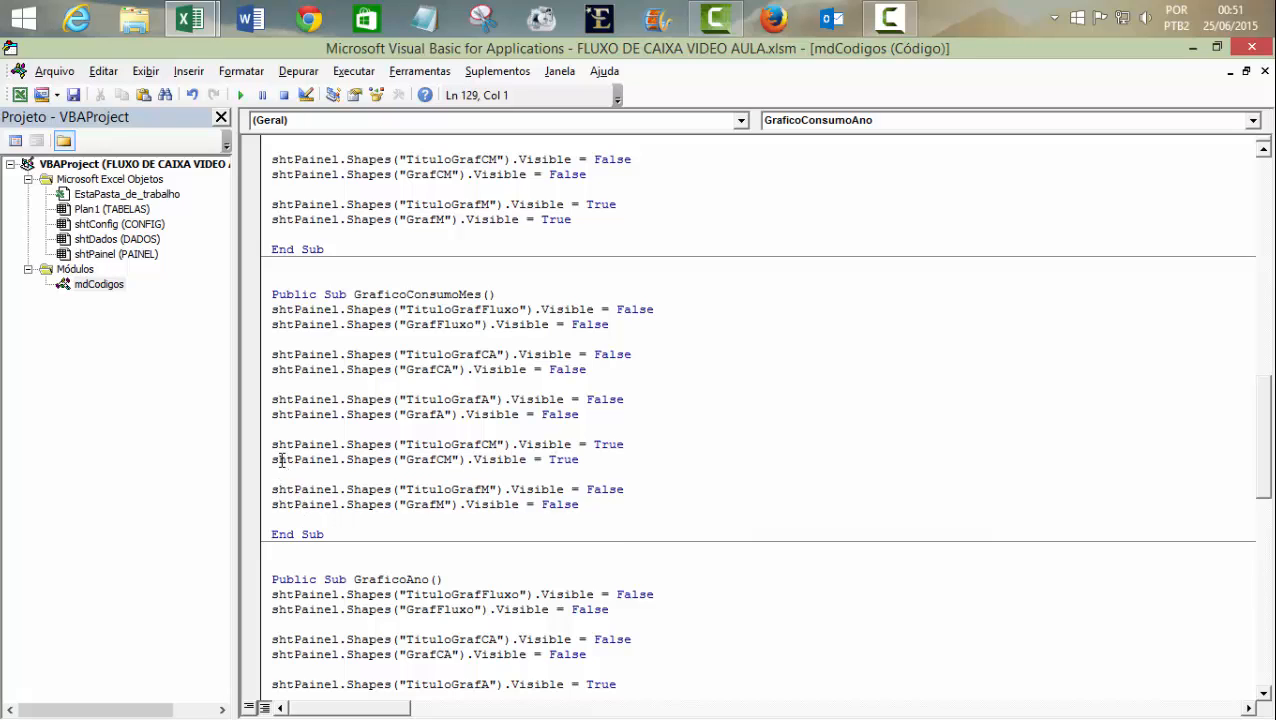
pyautogui.moveTo(273, 460); pyautogui.dragTo(584, 460)
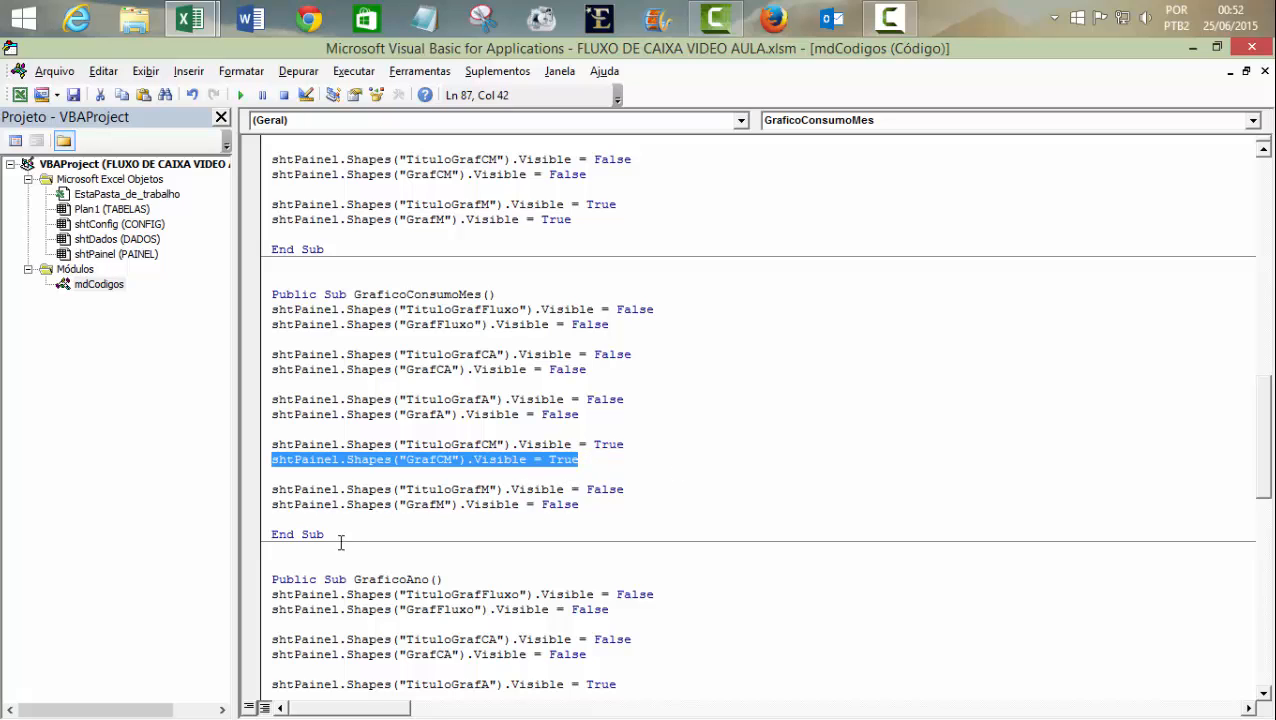
pyautogui.click(316, 517)
pyautogui.press('Return')
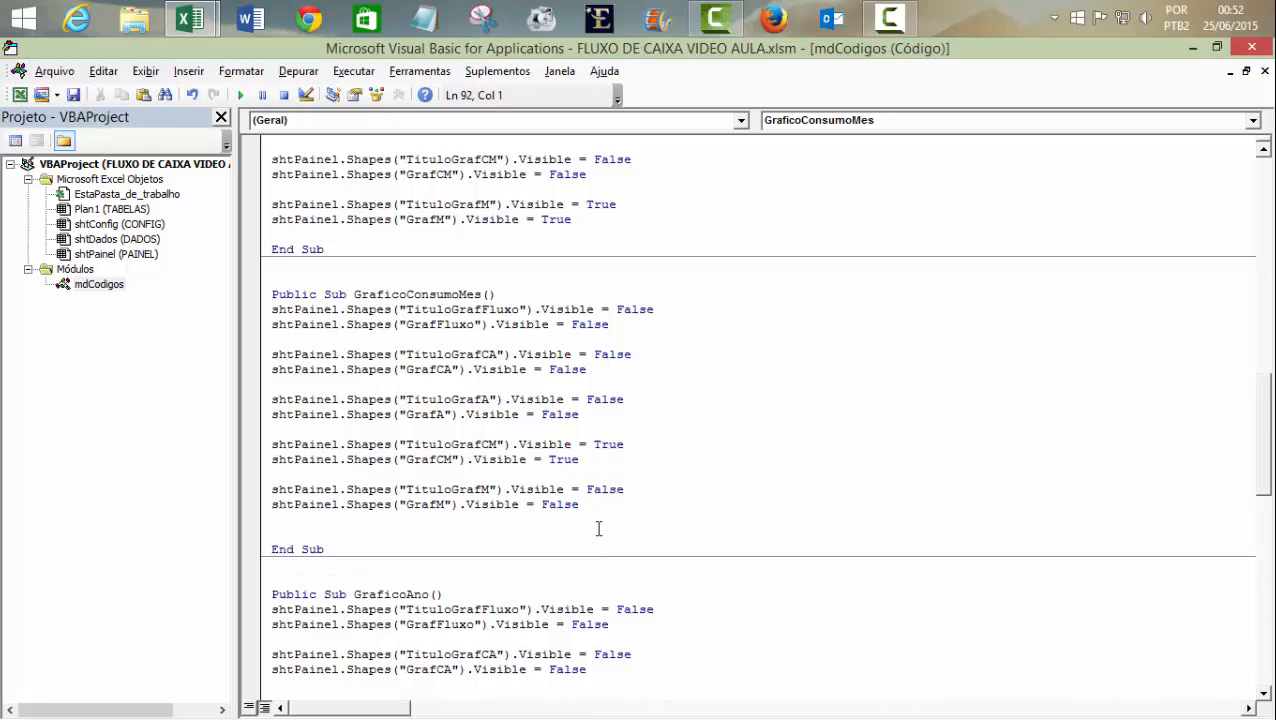
pyautogui.write('shtPainel.Shapes("GrafCM").Visible = True')
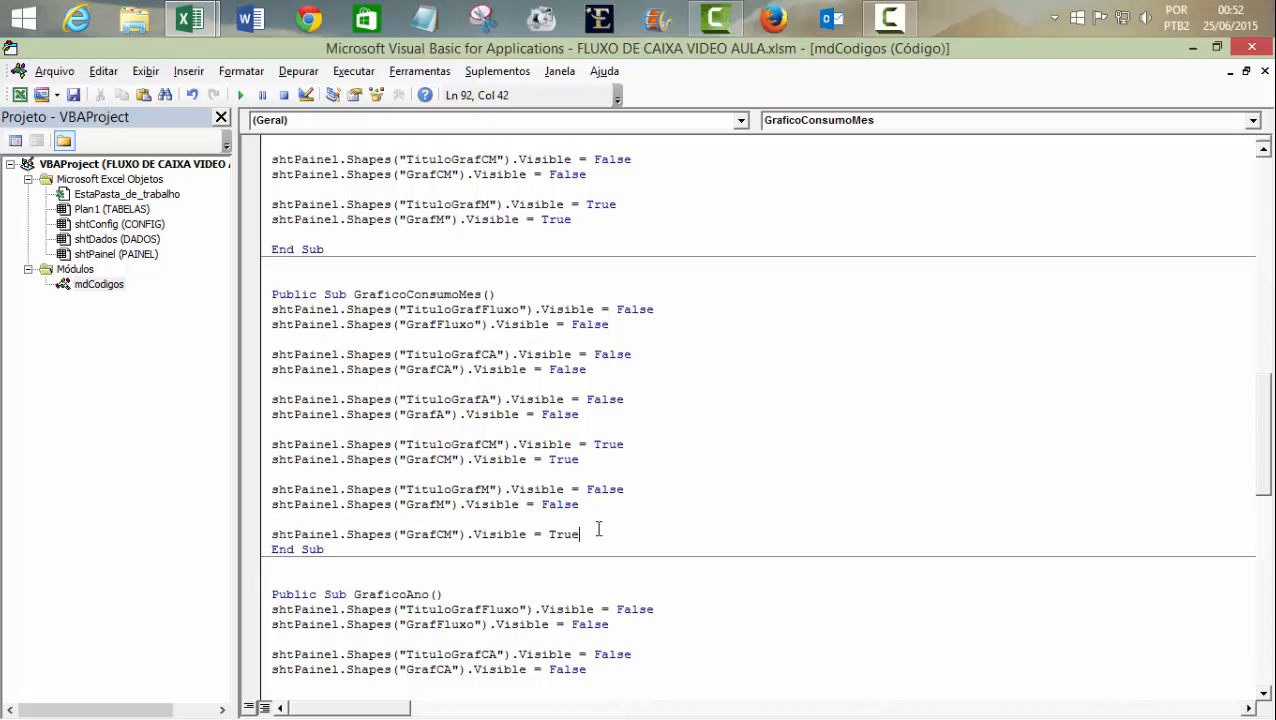
pyautogui.doubleClick(432, 537)
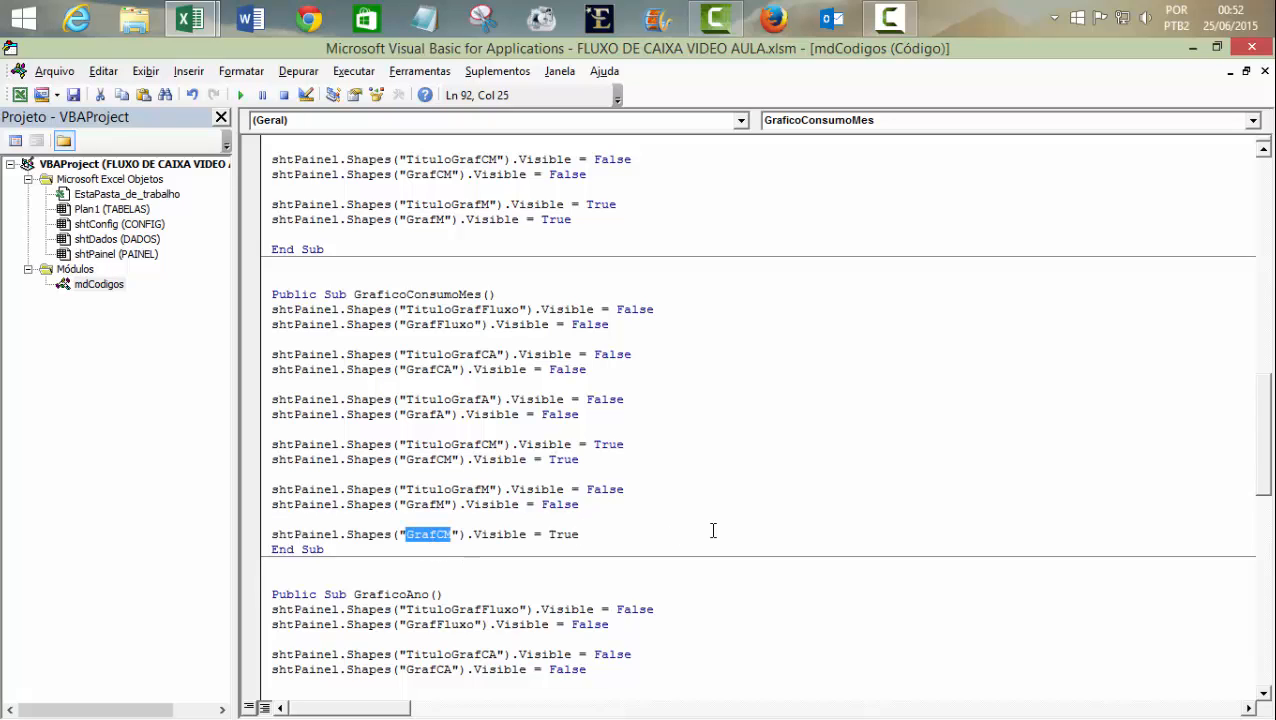
pyautogui.write('Barra')
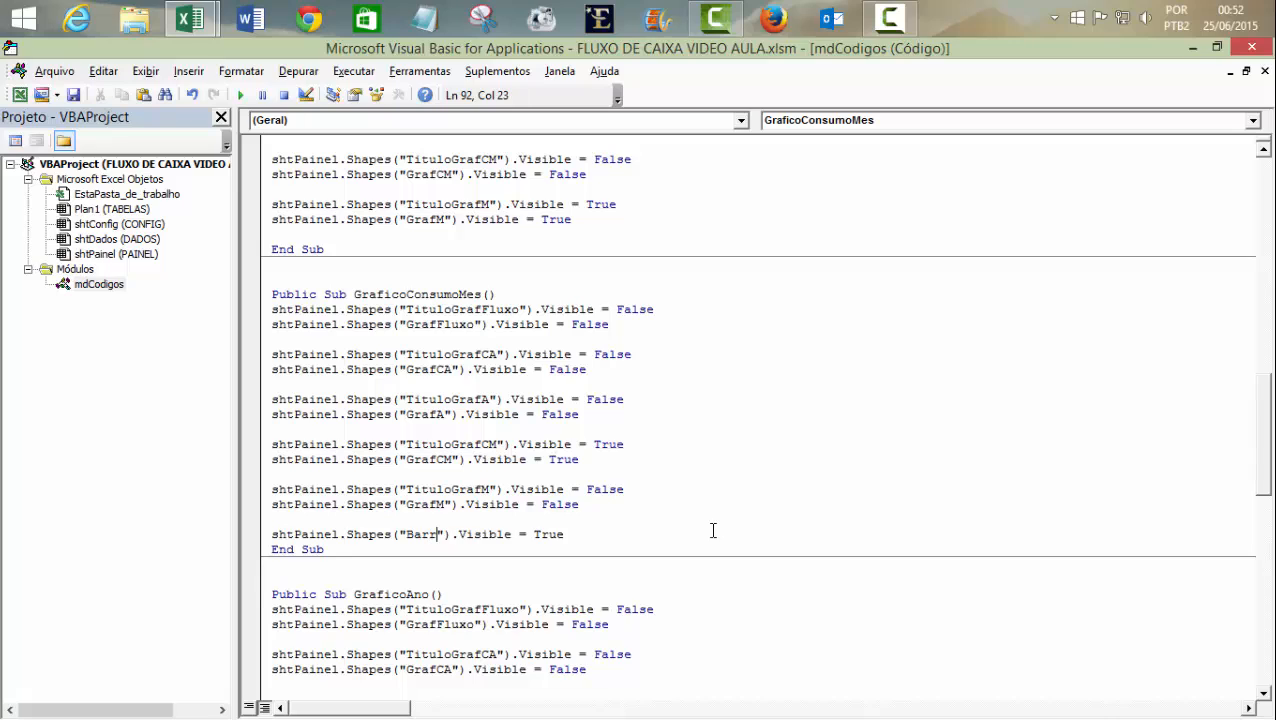
pyautogui.write('Rola')
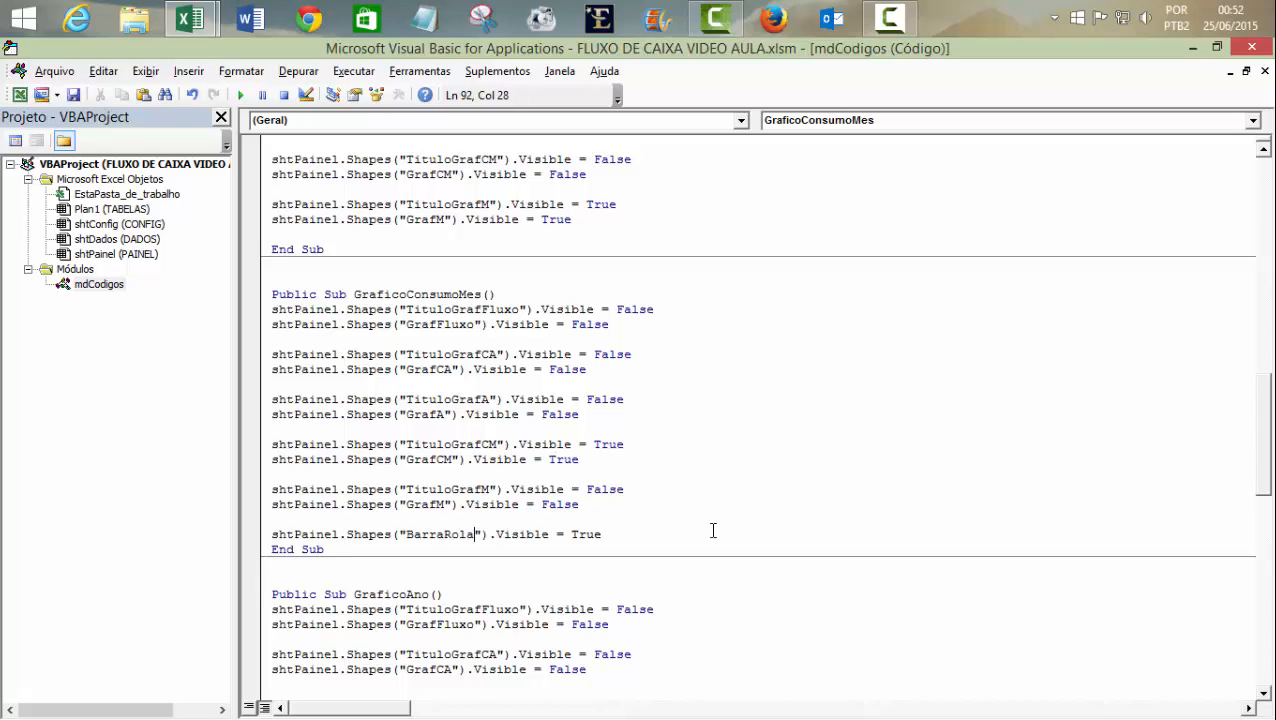
pyautogui.write('gem')
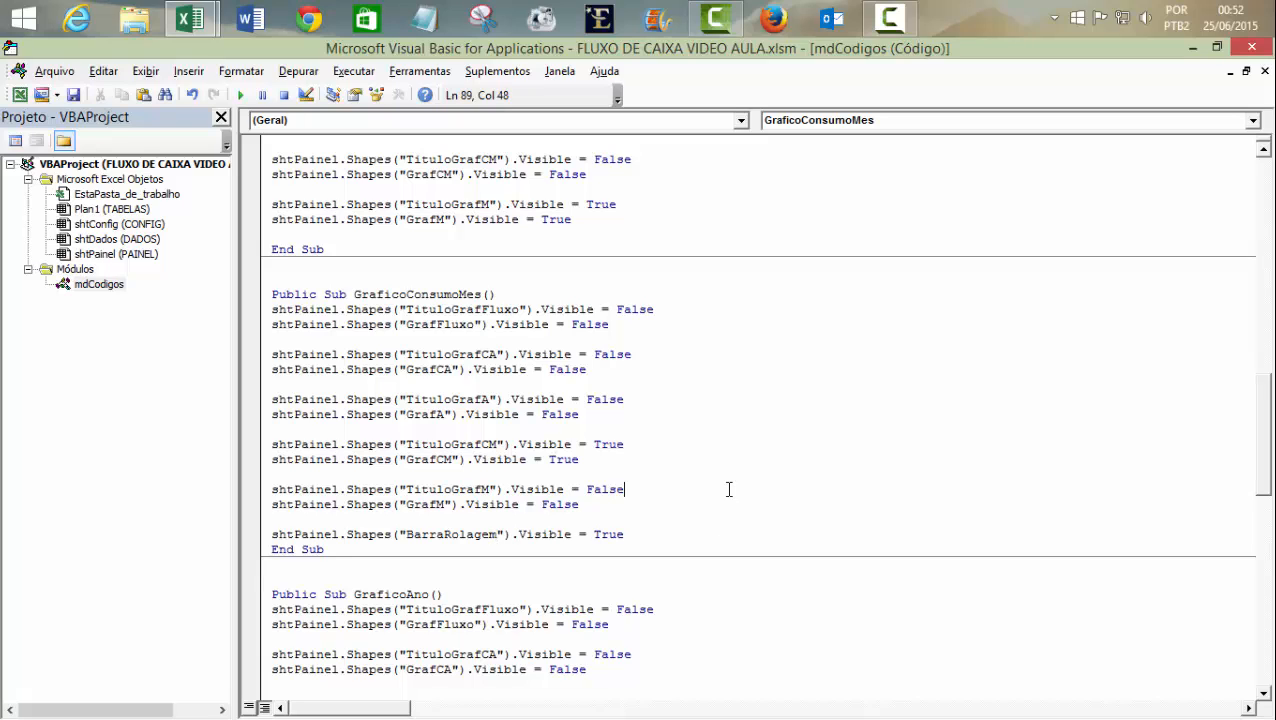
# - Copy the BarraRolagem visibility line from GraficoConsumoMes to the end of GraficoMes, separated by a blank line
pyautogui.click(263, 537)
pyautogui.hotkey('ctrl', 'c')
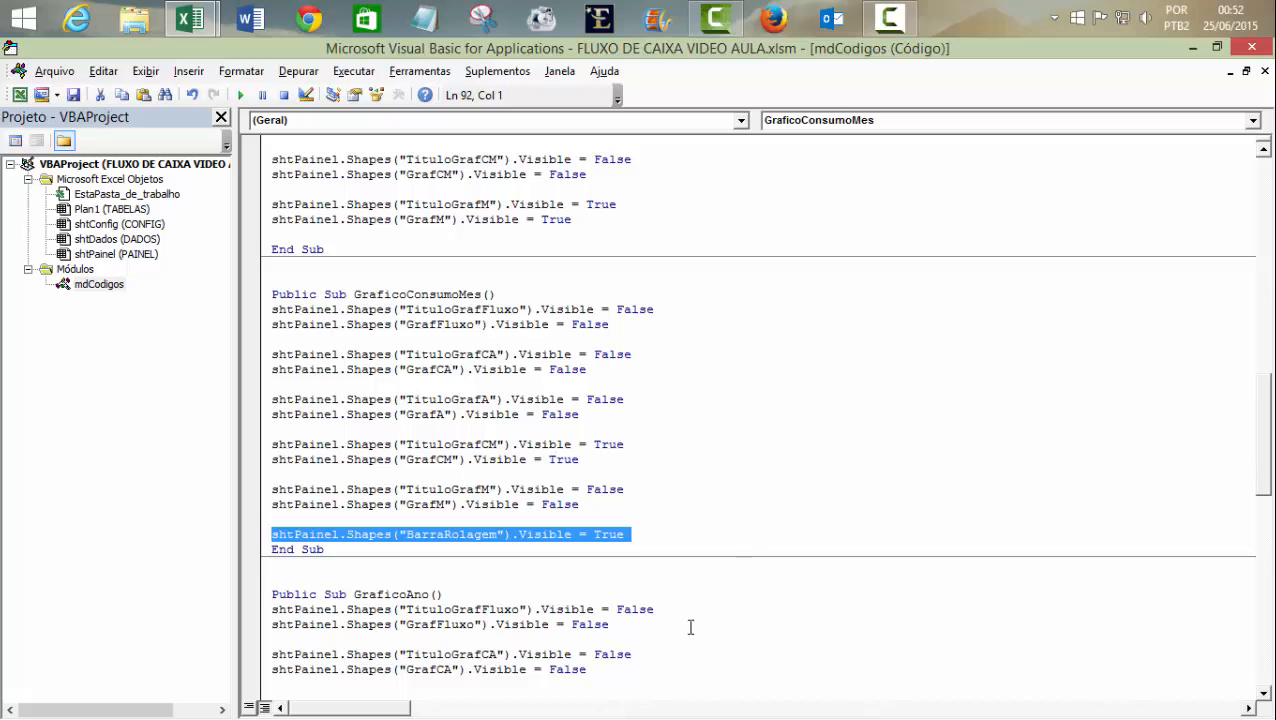
pyautogui.scroll(7, 1265, 452)
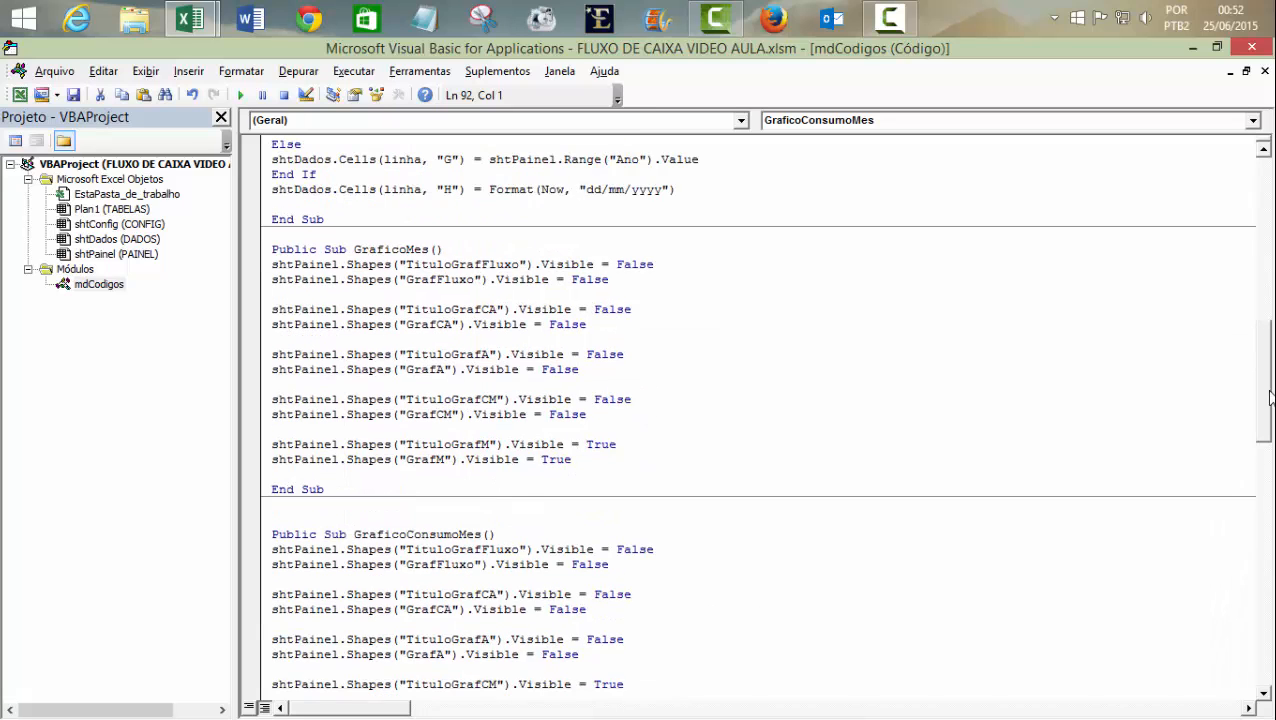
pyautogui.scroll(-2, 1265, 452)
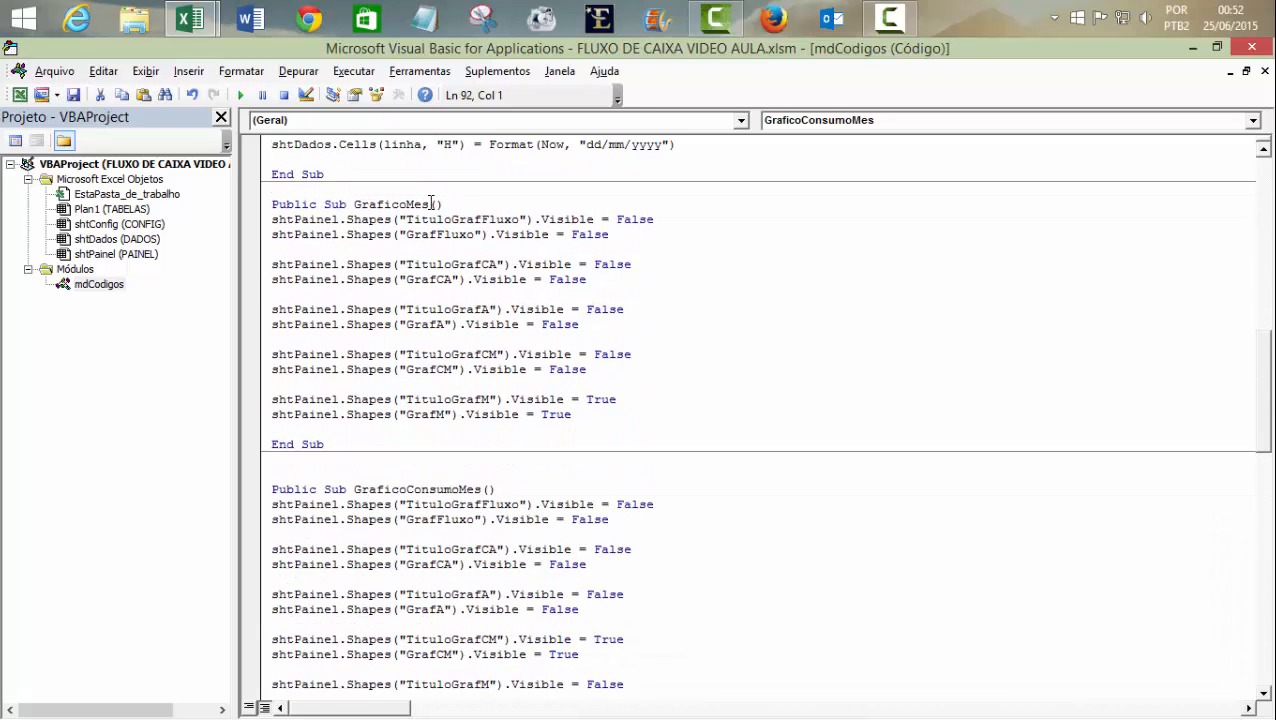
pyautogui.click(369, 432)
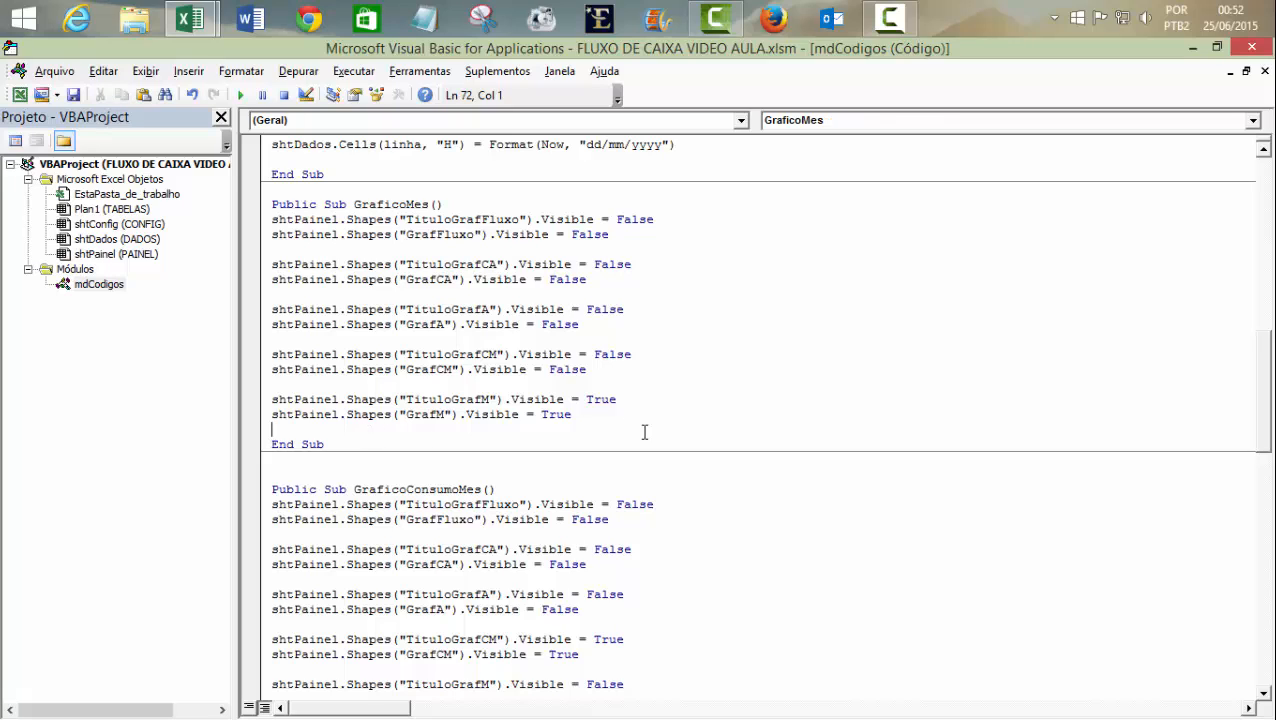
pyautogui.press('Return')
pyautogui.hotkey('ctrl', 'v')
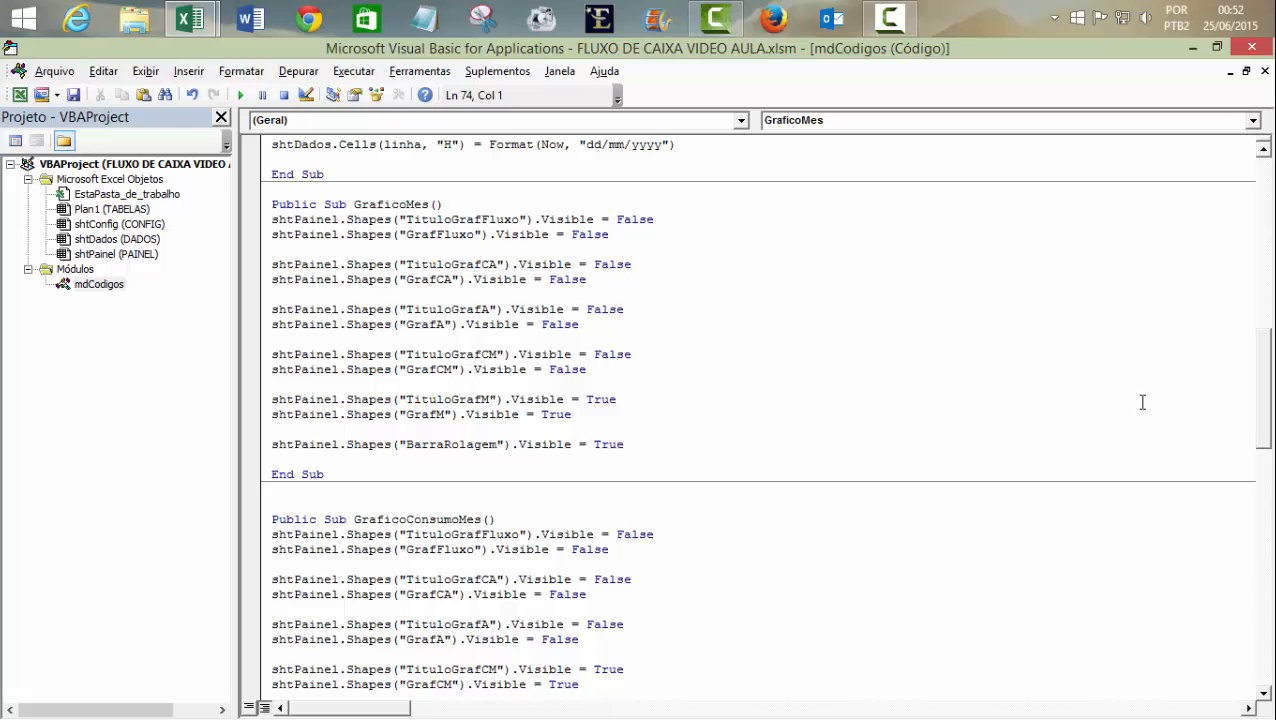
# - Paste the BarraRolagem visibility line at the end of GraficoAno and set its value to False
pyautogui.moveTo(1264, 352); pyautogui.dragTo(1264, 413)
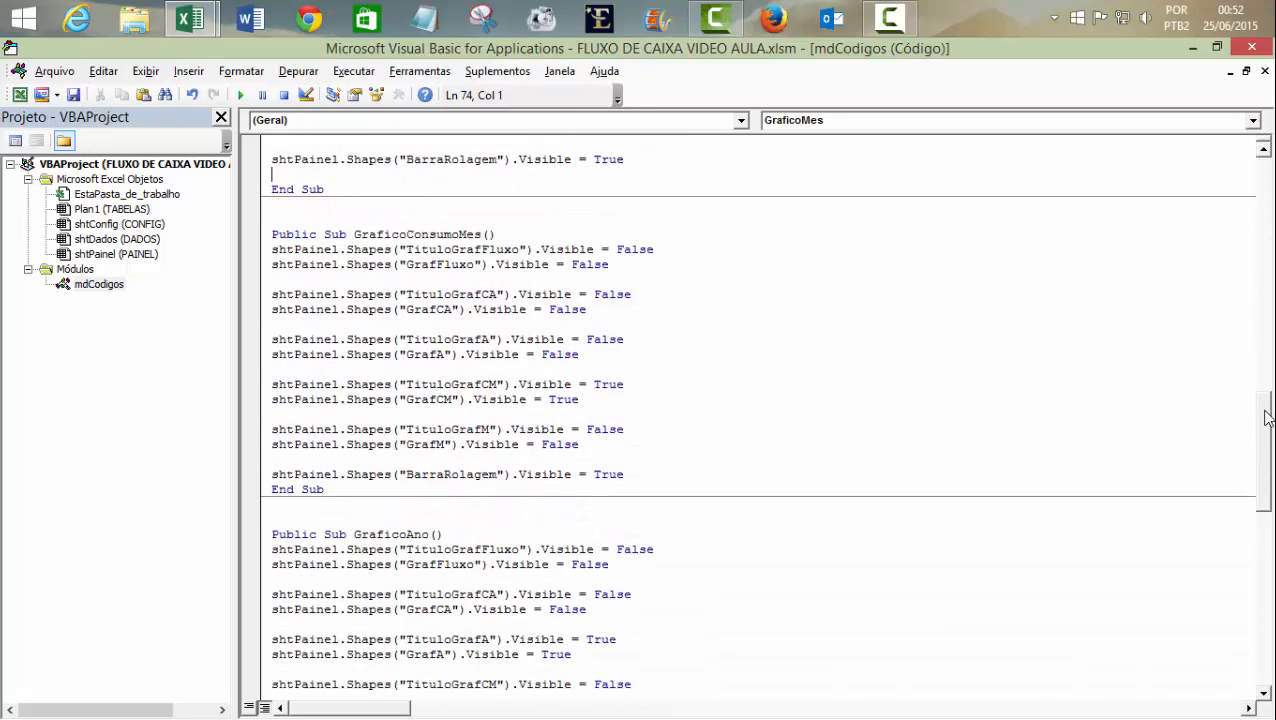
pyautogui.click(673, 478)
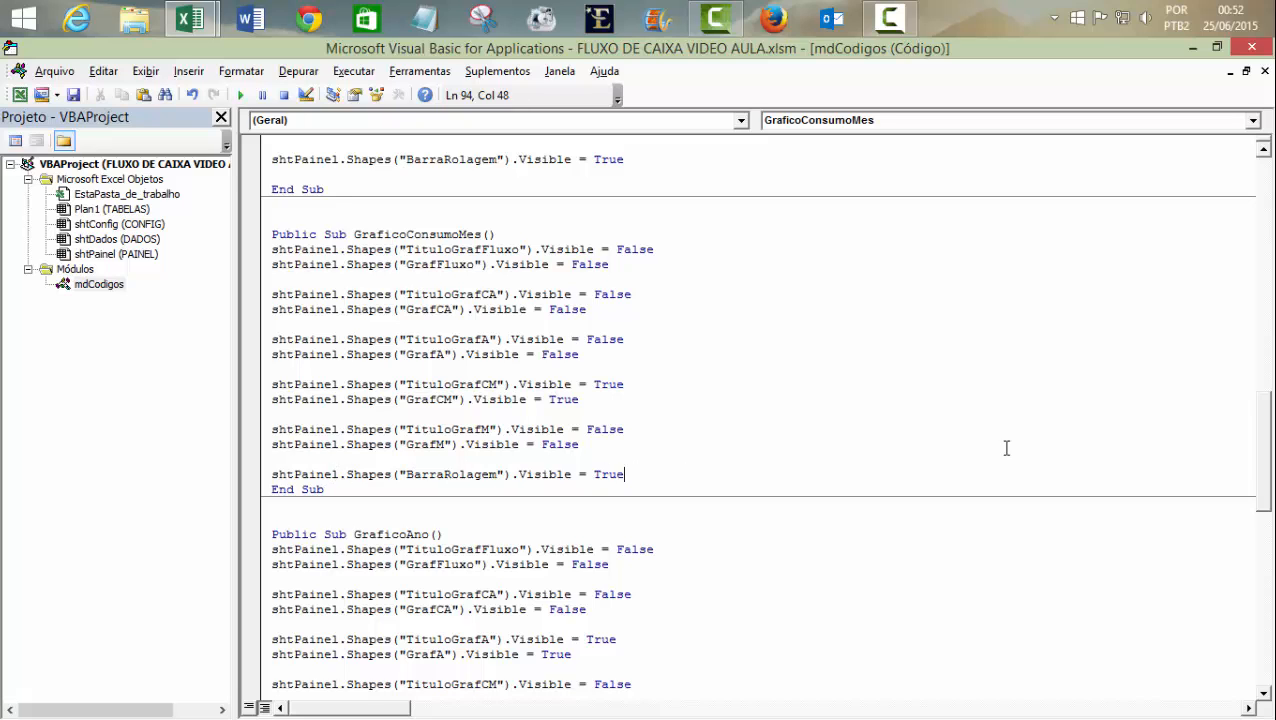
pyautogui.moveTo(1263, 443); pyautogui.dragTo(1183, 502)
pyautogui.click(404, 445)
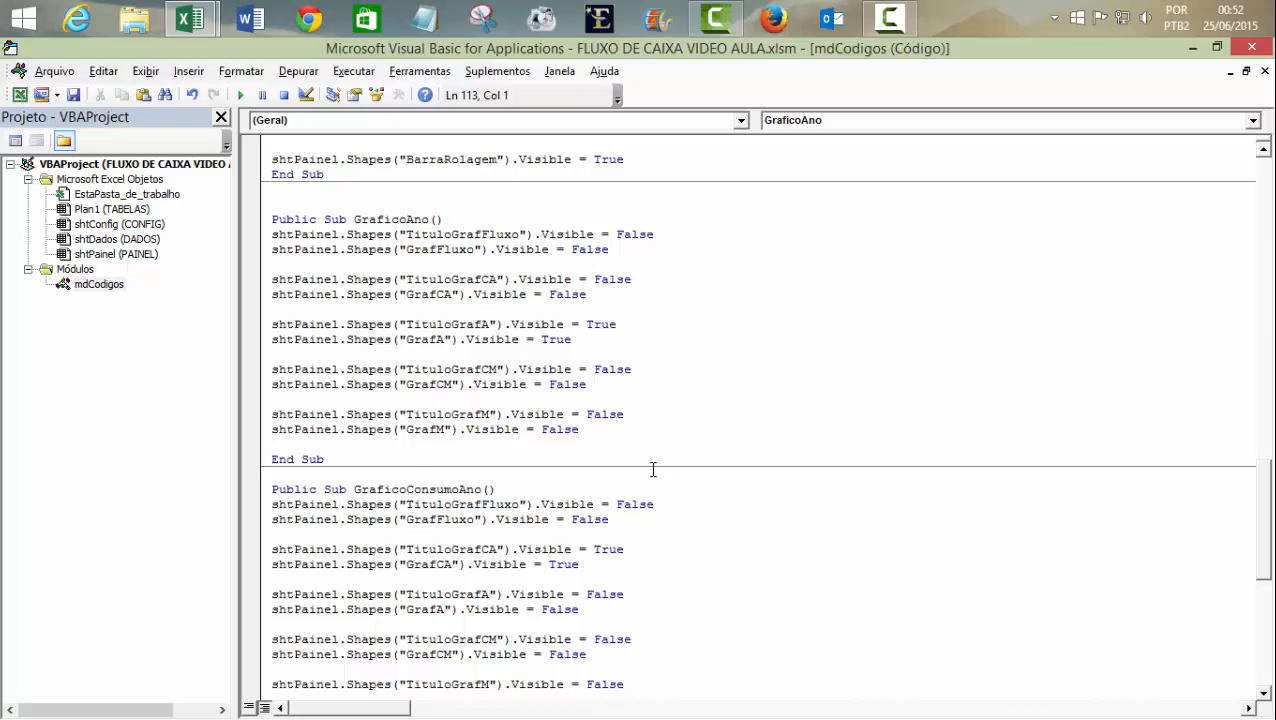
pyautogui.press('Return')
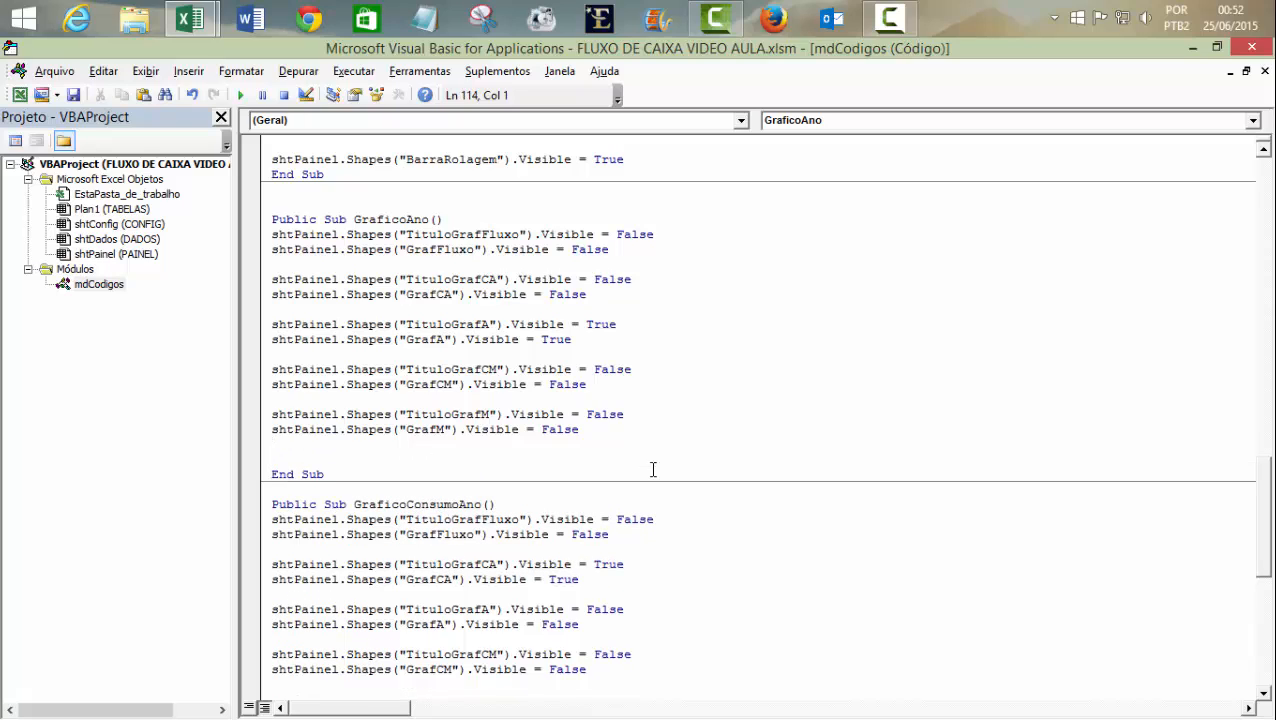
pyautogui.hotkey('ctrl', 'v')
pyautogui.doubleClick(617, 462)
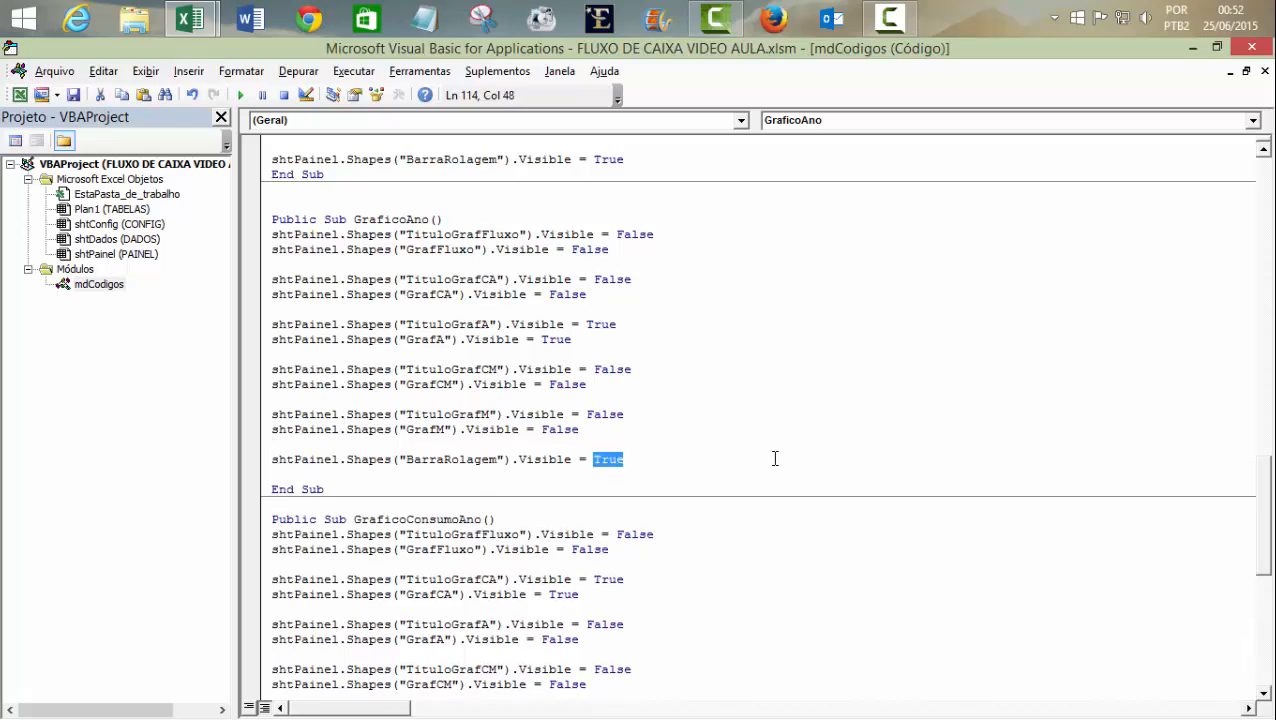
pyautogui.write('fals')
pyautogui.click(864, 524)
# - Copy GraficoAno's BarraRolagem line with Visible = False to the end of GraficoConsumoAno
pyautogui.click(273, 459)
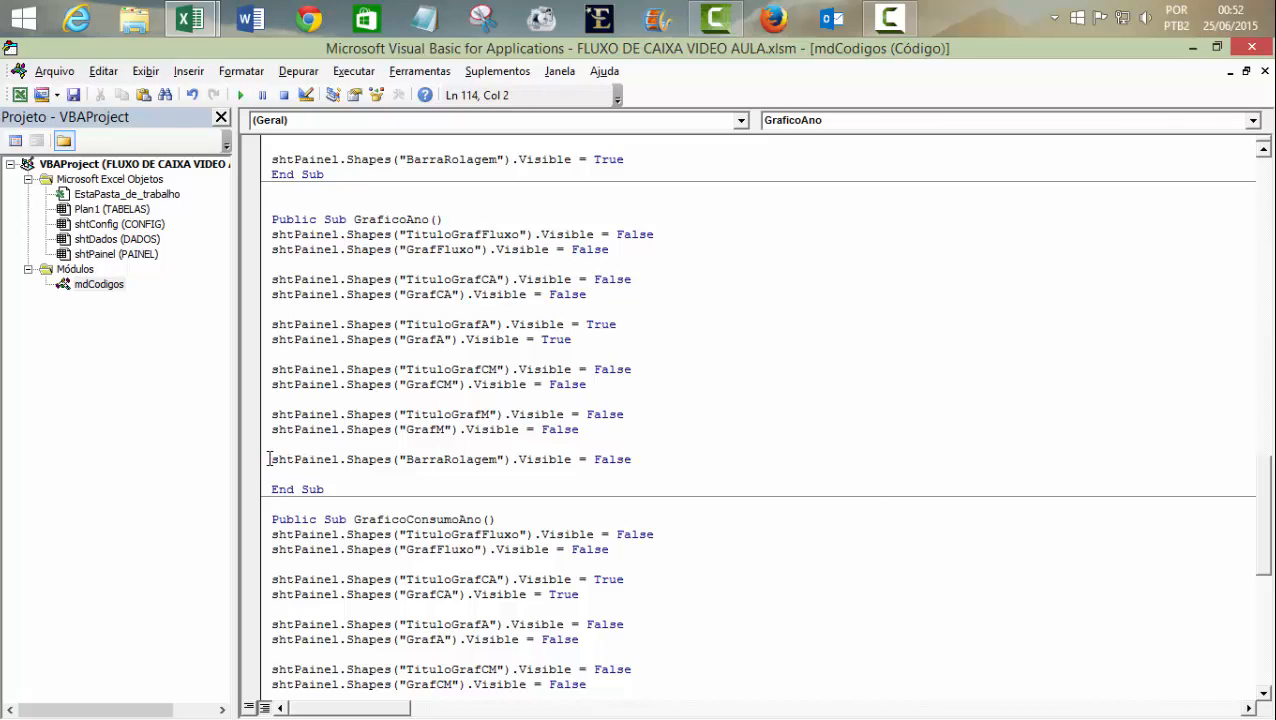
pyautogui.click(262, 463)
pyautogui.hotkey('ctrl', 'c')
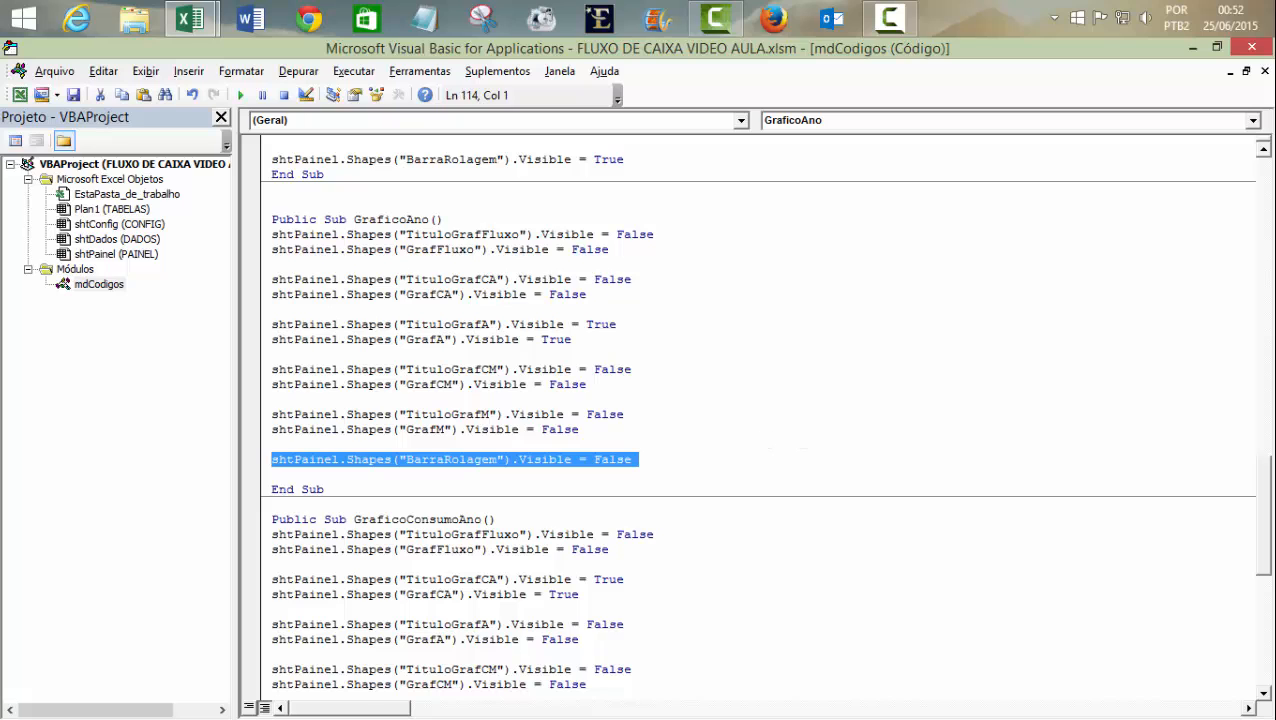
pyautogui.scroll(-6, 1260, 500)
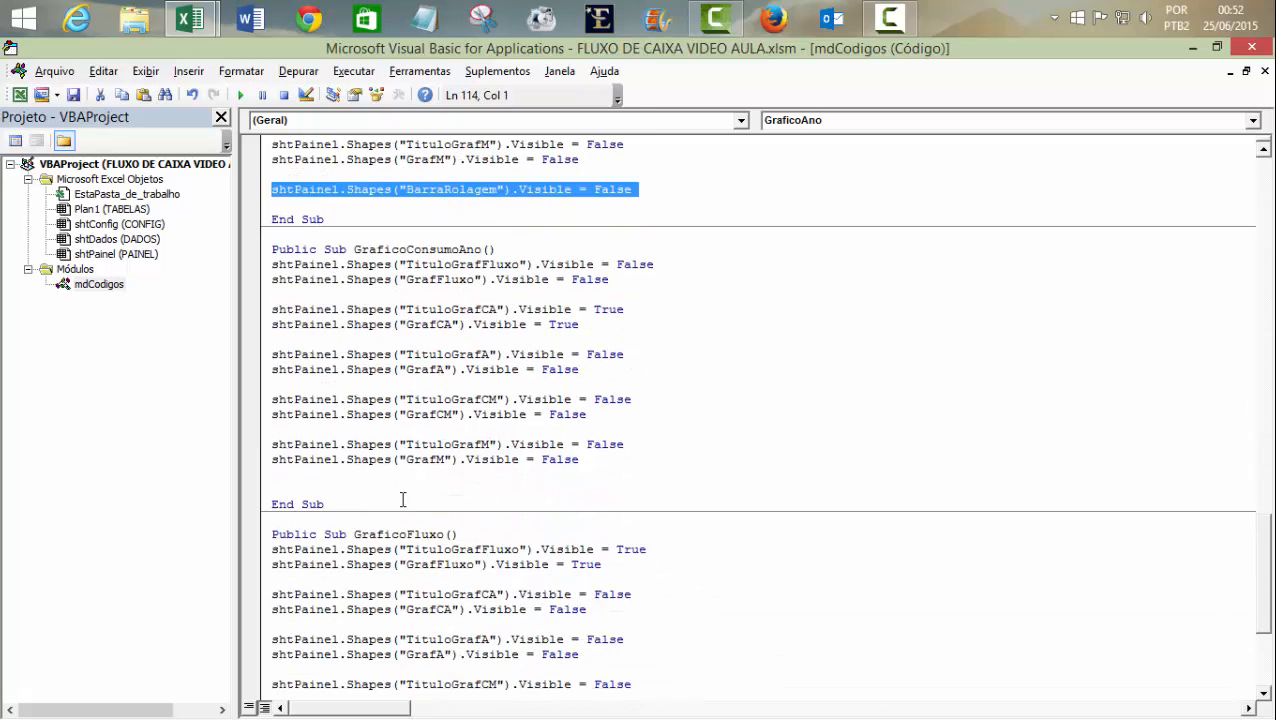
pyautogui.click(491, 484)
pyautogui.hotkey('ctrl', 'v')
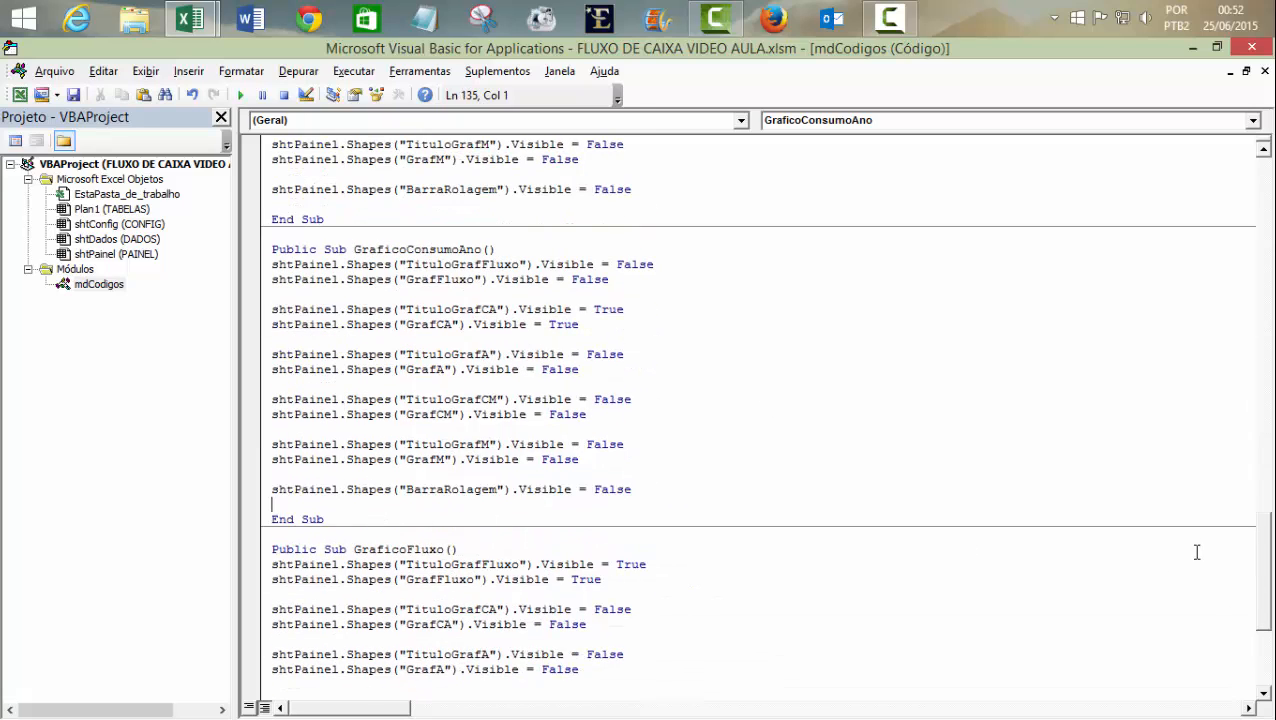
# - Paste the BarraRolagem line with Visible = False at the end of GraficoFluxo and separate it with a blank line
pyautogui.scroll(-6, 454, 555)
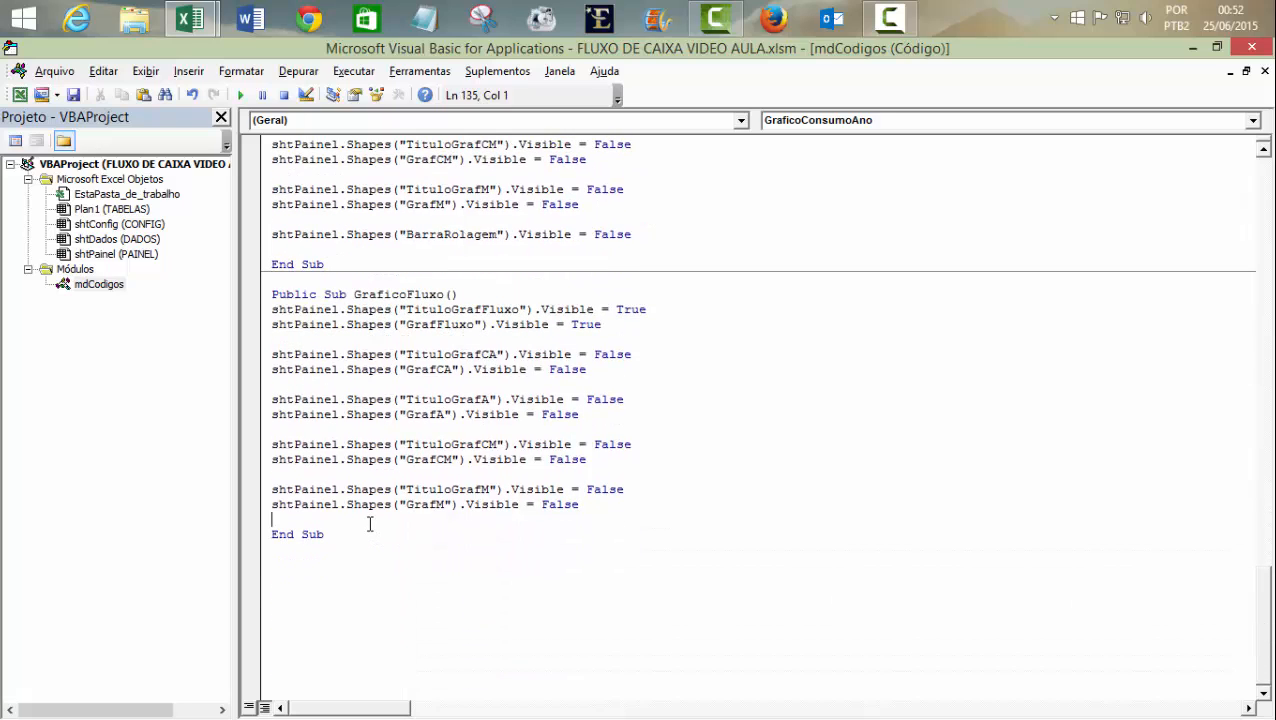
pyautogui.click(370, 521)
pyautogui.hotkey('ctrl', 'v')
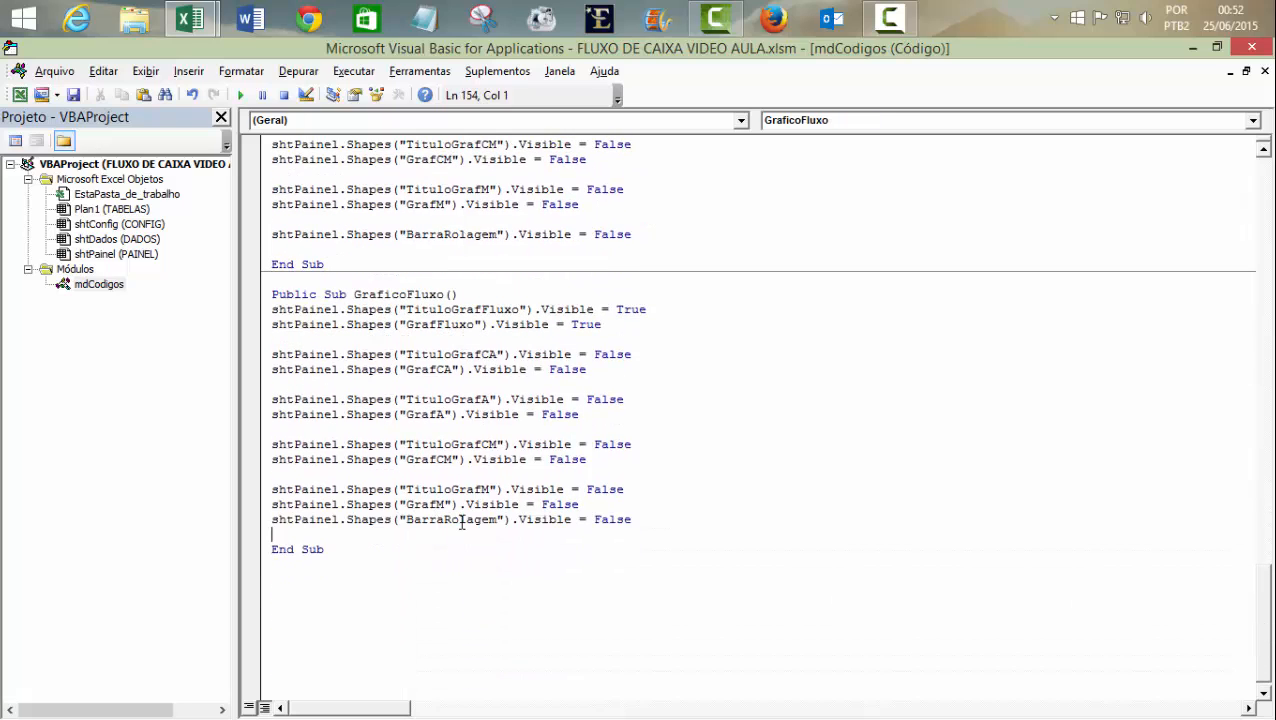
pyautogui.click(607, 510)
pyautogui.press('Return')
pyautogui.click(855, 459)
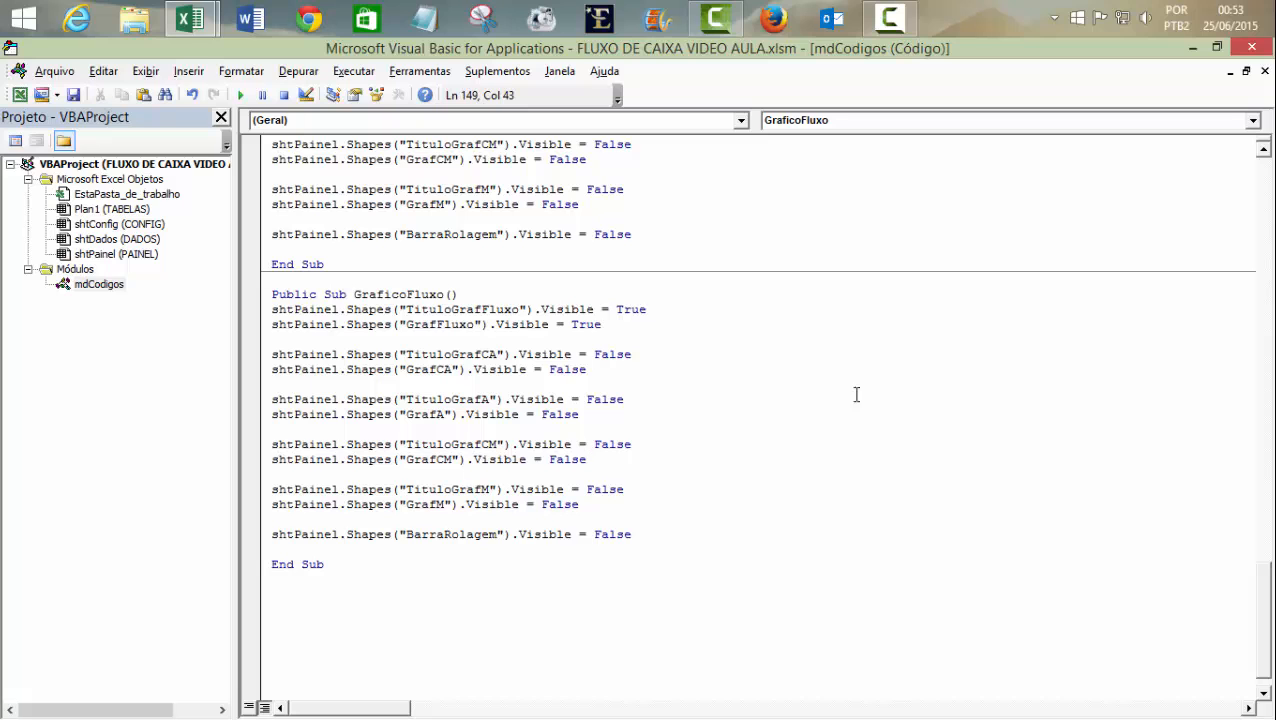
# - Save the workbook with its macros and switch back to the PAINEL sheet in Excel
pyautogui.click(73, 94)
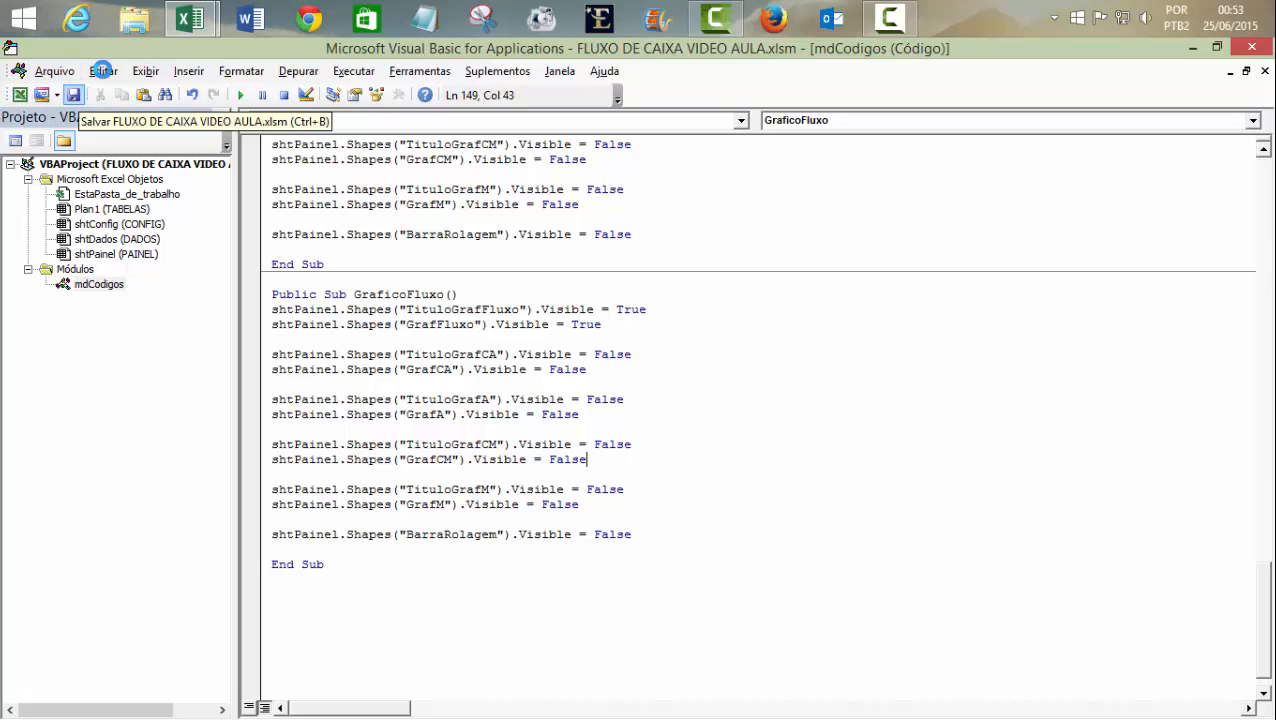
pyautogui.moveTo(190, 18)
pyautogui.click(125, 115)
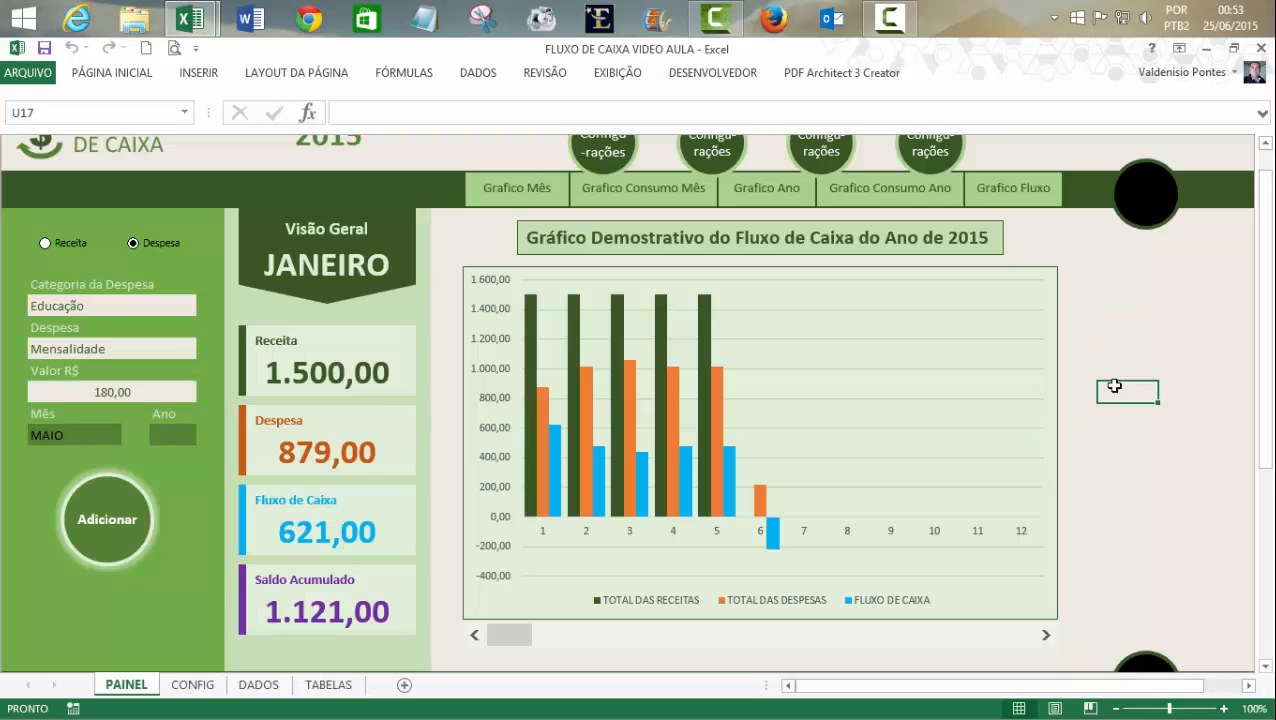
# - Test the chart buttons Grafico Fluxo, Grafico Consumo Ano and Grafico Ano on the dashboard
pyautogui.click(1019, 199)
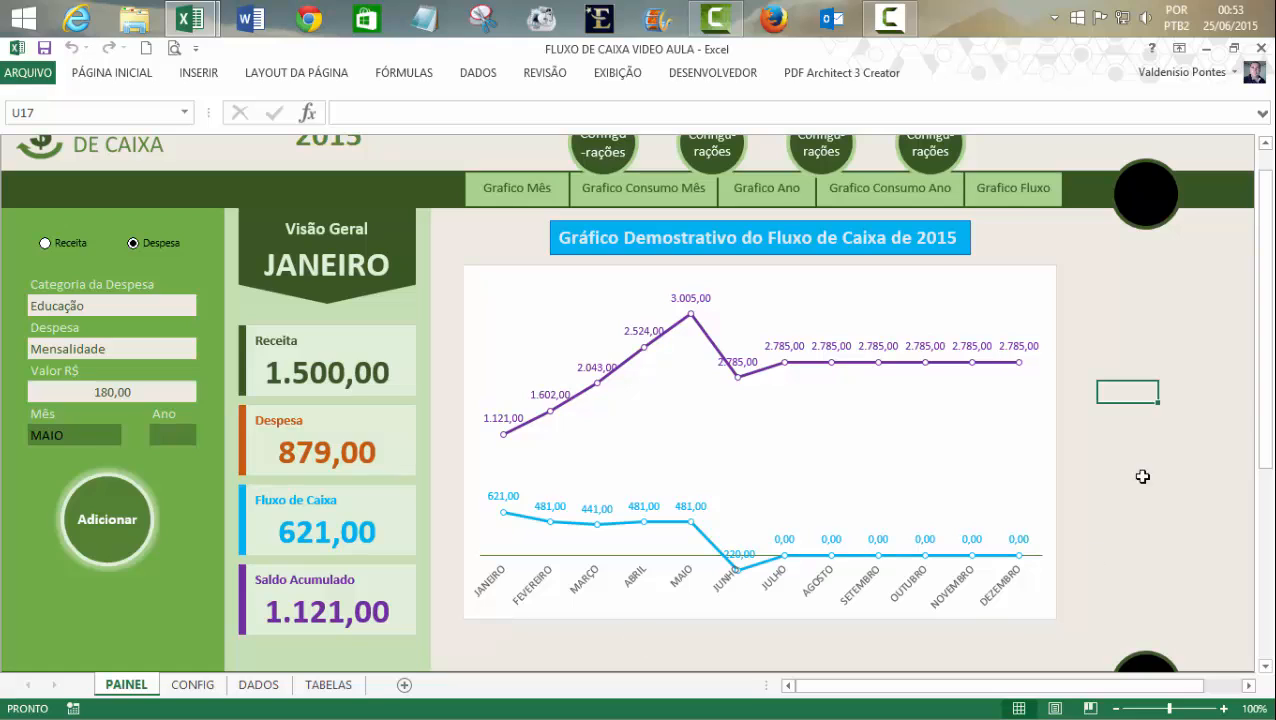
pyautogui.click(882, 196)
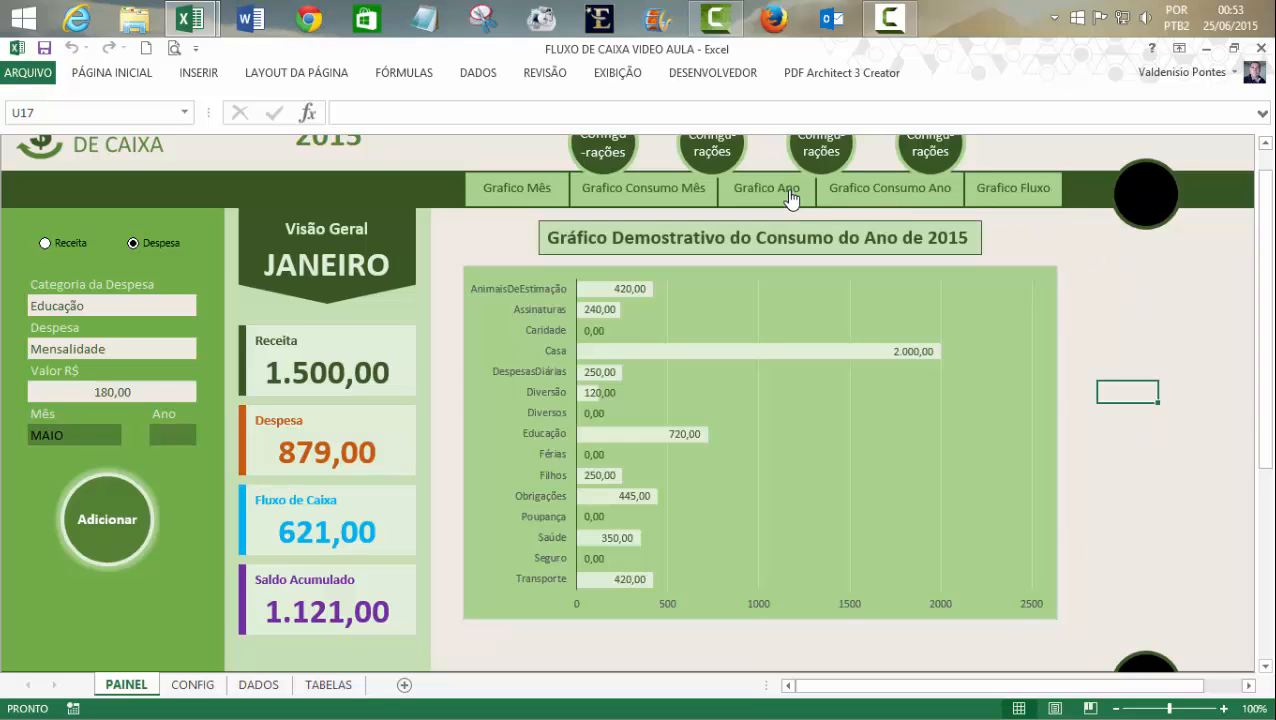
pyautogui.click(790, 198)
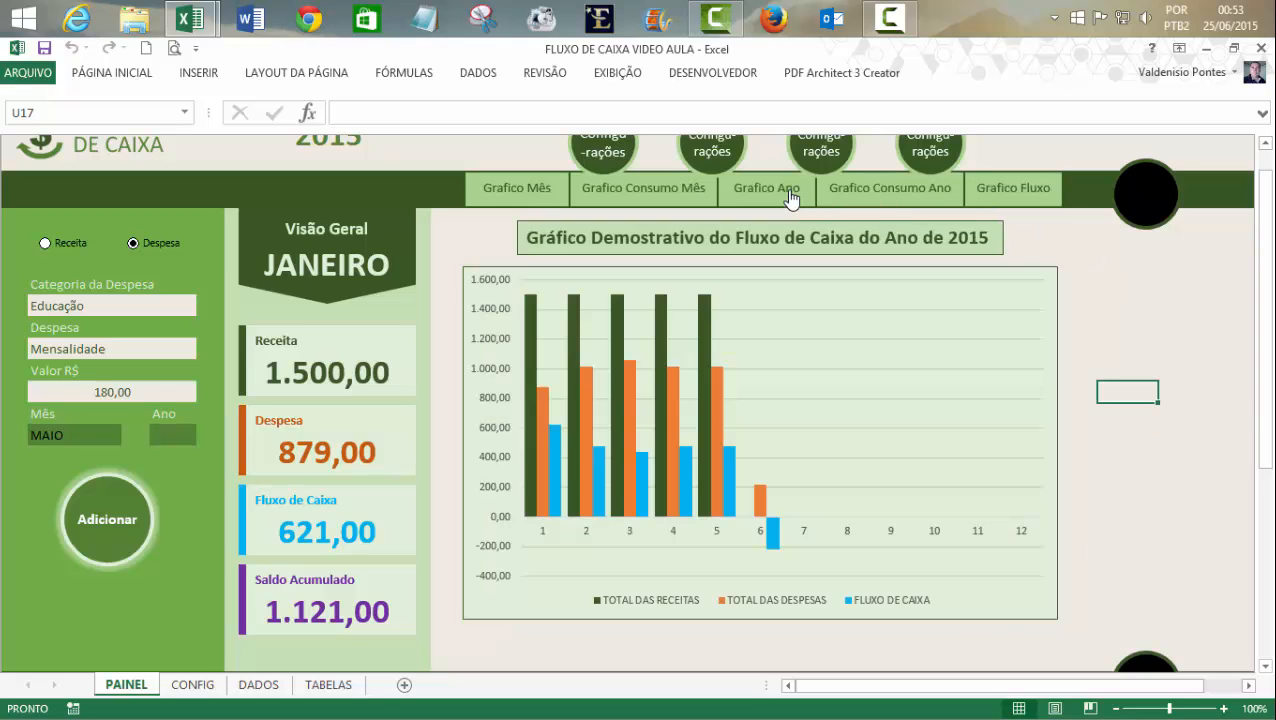
# - Show the monthly consumption chart and advance its month from JANEIRO to MAIO with the scroll bar
pyautogui.click(675, 196)
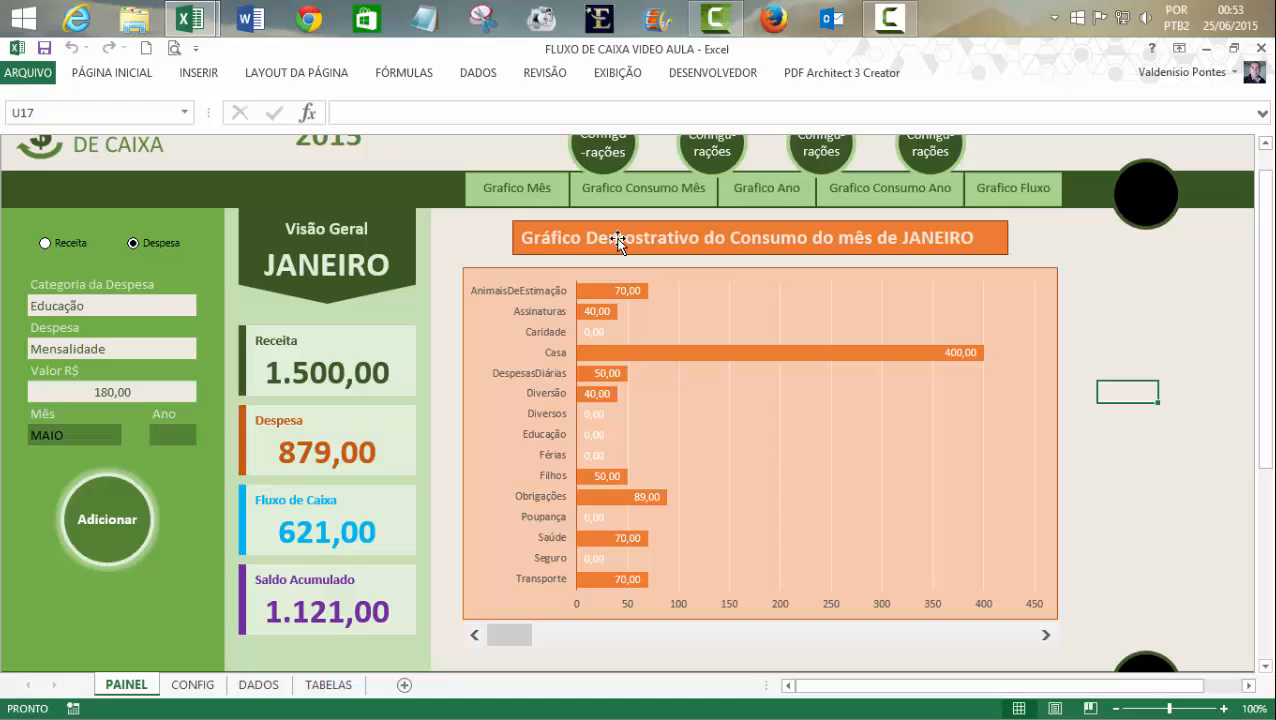
pyautogui.click(1046, 637)
pyautogui.click(1045, 639)
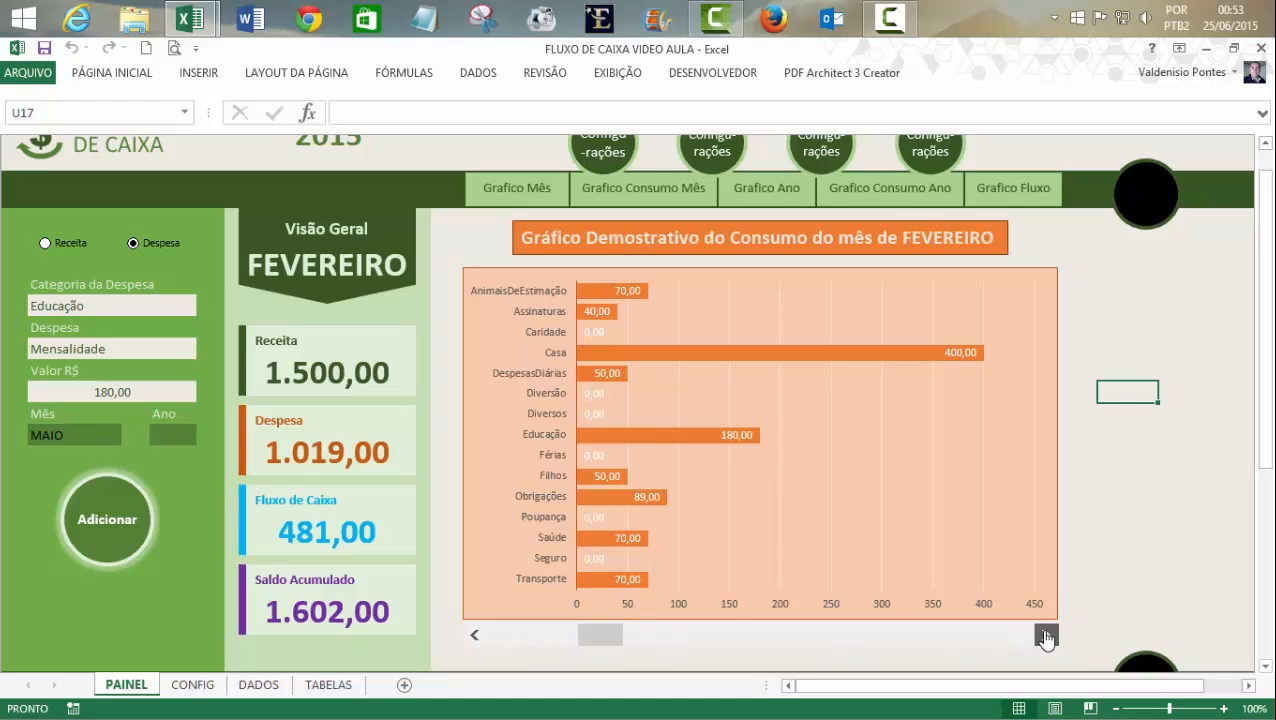
pyautogui.click(1046, 638)
pyautogui.click(1045, 635)
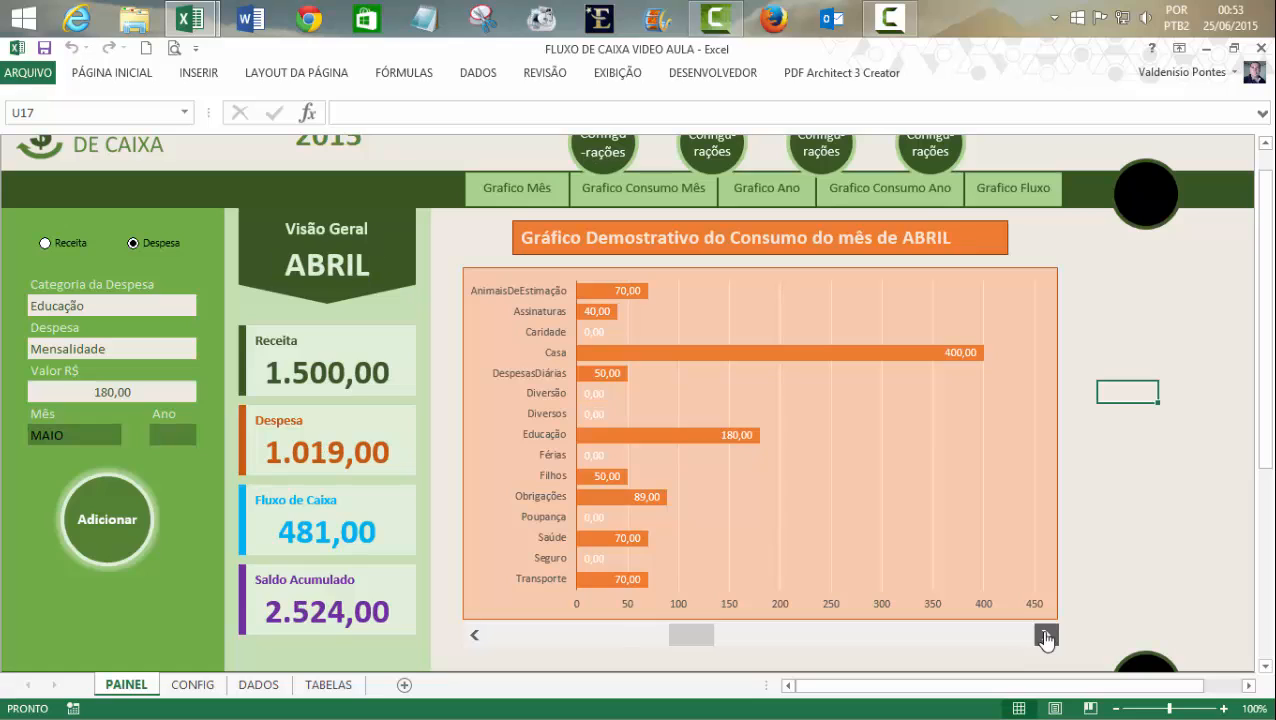
pyautogui.click(1045, 635)
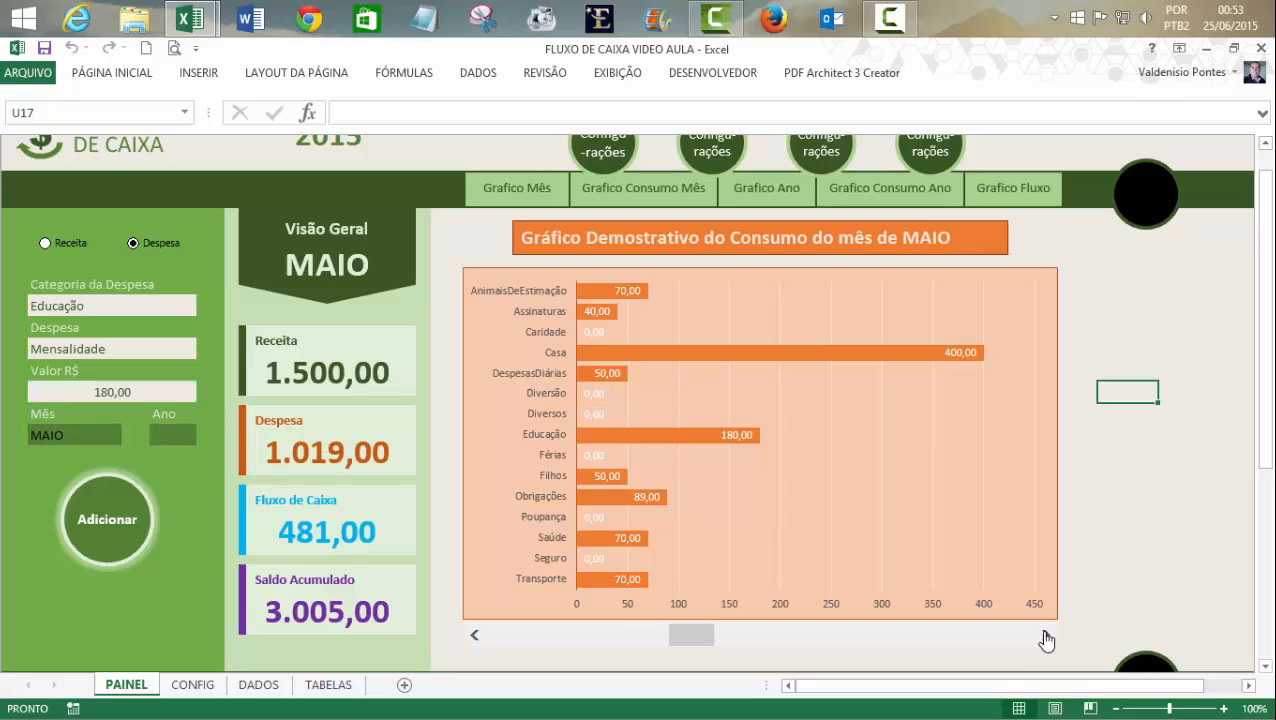
# - Show the monthly cash-flow chart and take its month back to JANEIRO with the scroll bar
pyautogui.click(519, 189)
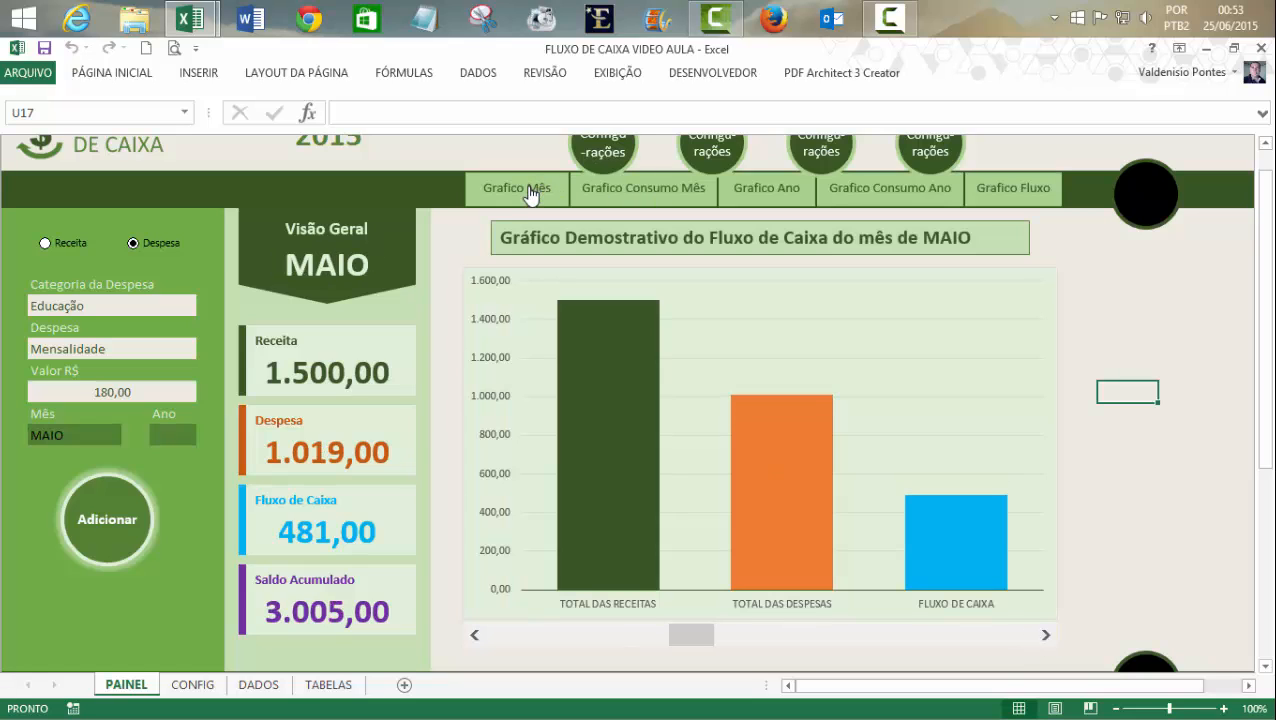
pyautogui.click(476, 638)
pyautogui.click(476, 637)
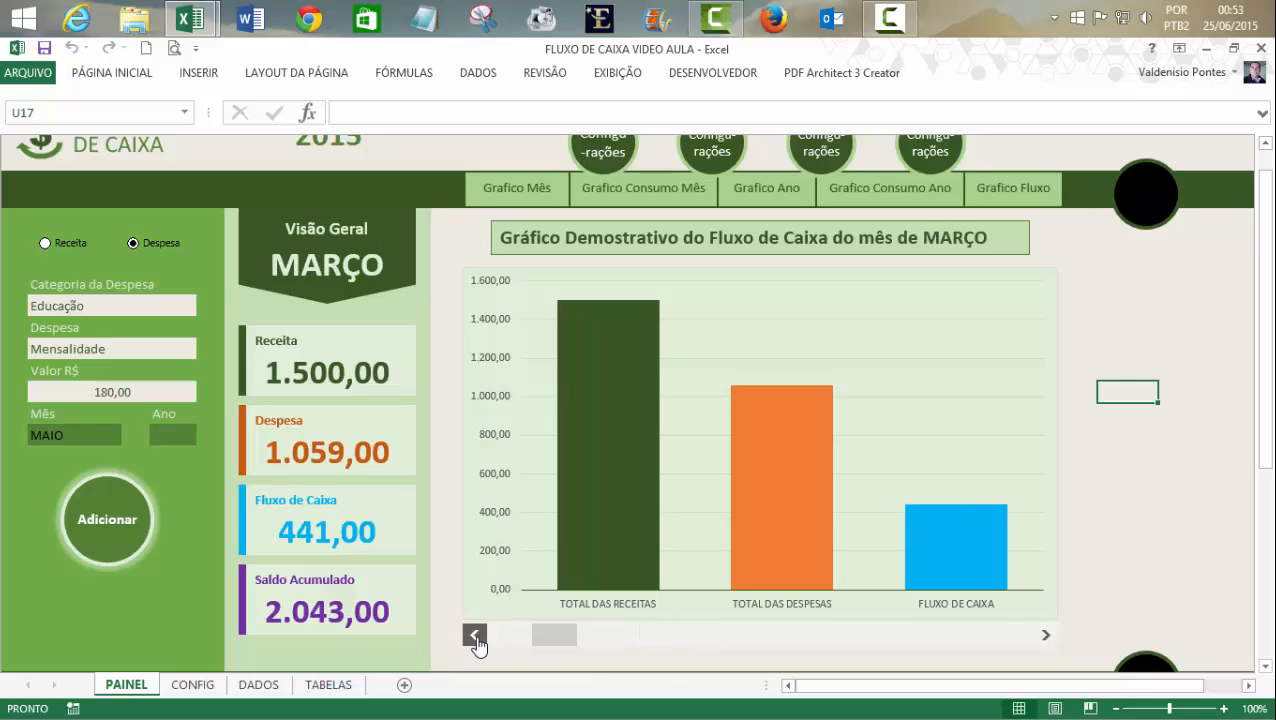
pyautogui.click(476, 637)
pyautogui.click(476, 637)
# - Advance the monthly cash-flow chart to AGOSTO with the scroll bar and return it to JANEIRO
pyautogui.click(1046, 636)
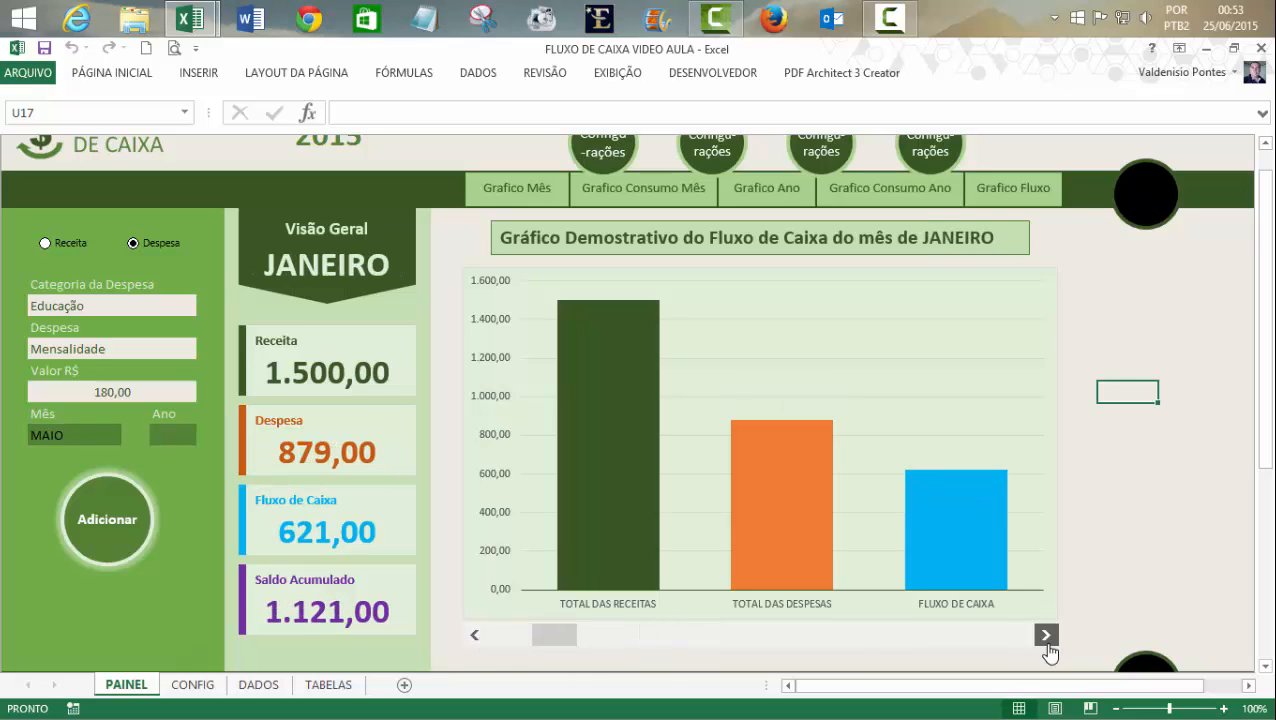
pyautogui.click(1046, 636)
pyautogui.click(1046, 636)
pyautogui.click(1046, 636)
pyautogui.click(1046, 636)
pyautogui.click(1046, 636)
pyautogui.click(1046, 636)
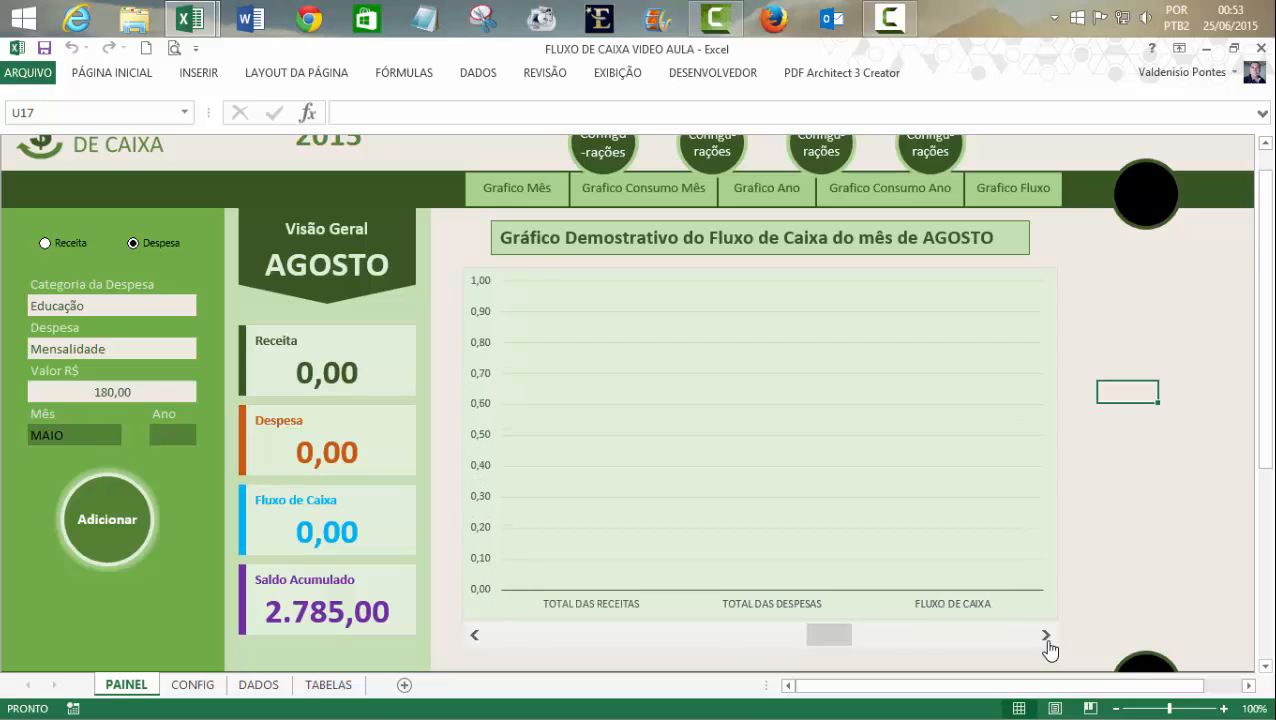
pyautogui.click(475, 636)
pyautogui.click(490, 637)
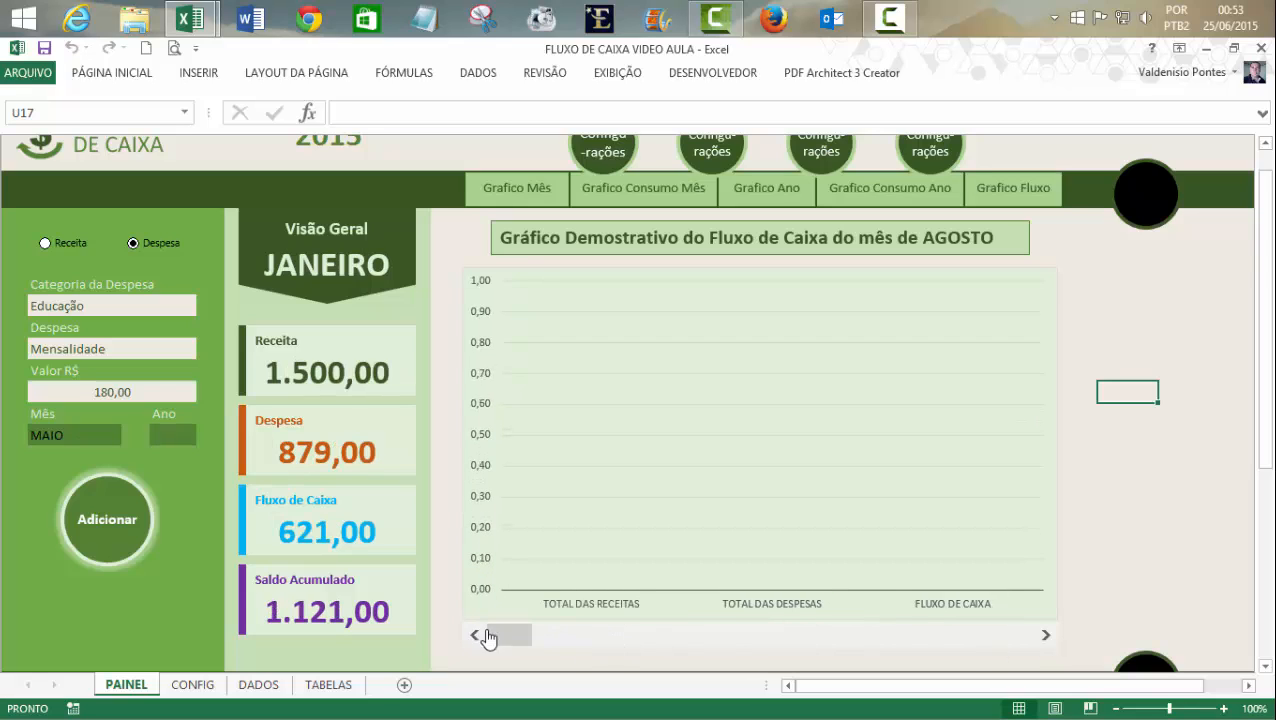
pyautogui.click(1139, 312)
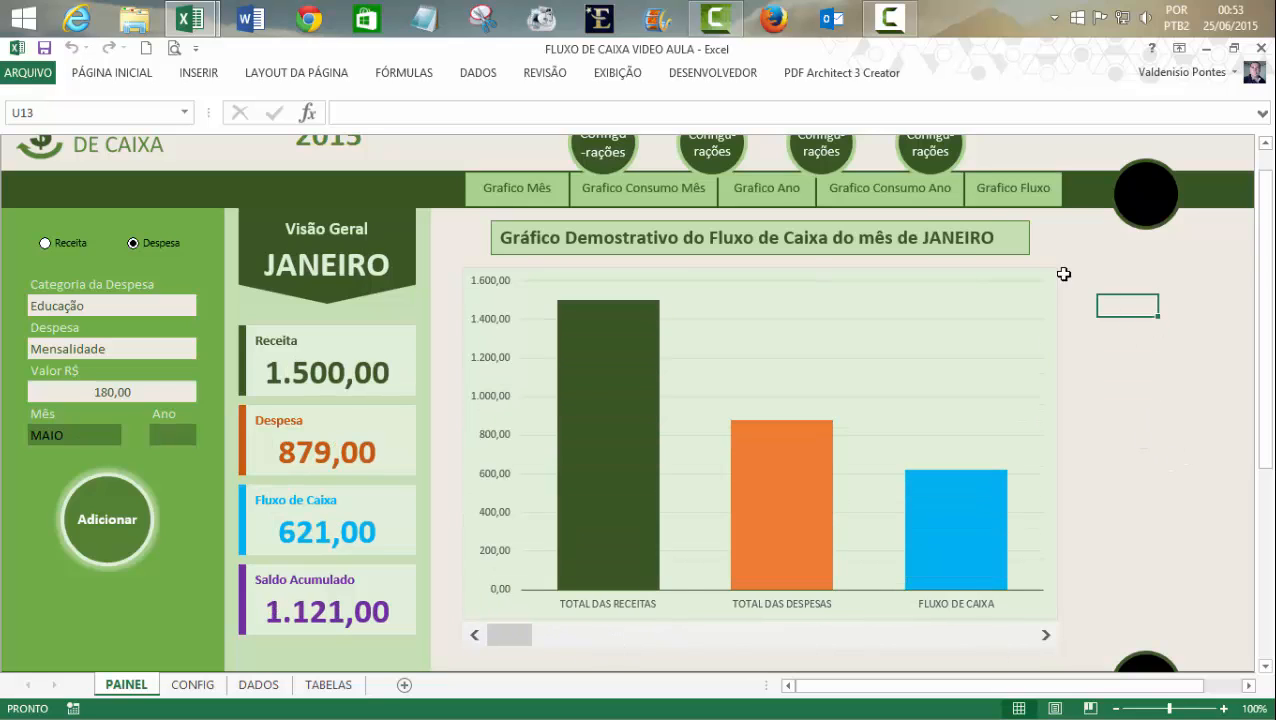
# - Cycle through all five chart buttons from Grafico Fluxo back to Grafico Mês, ending on the monthly cash-flow chart
pyautogui.click(1014, 194)
pyautogui.click(888, 196)
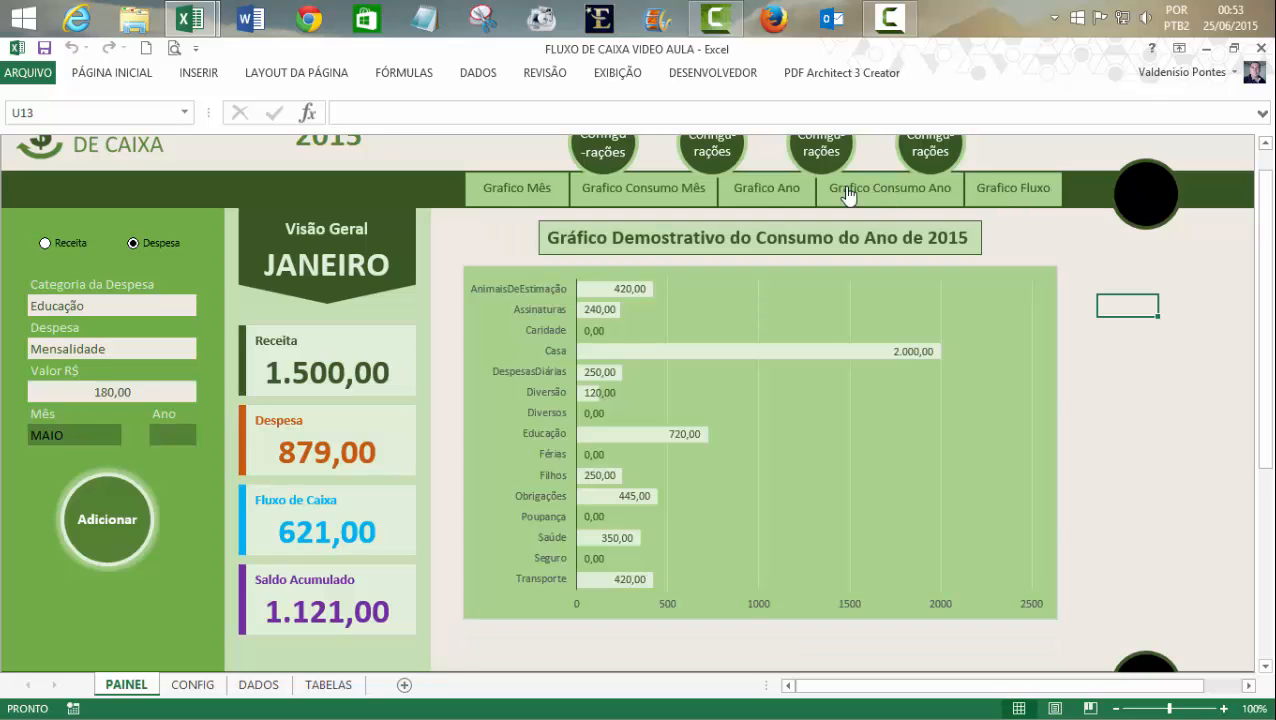
pyautogui.click(758, 191)
pyautogui.click(632, 194)
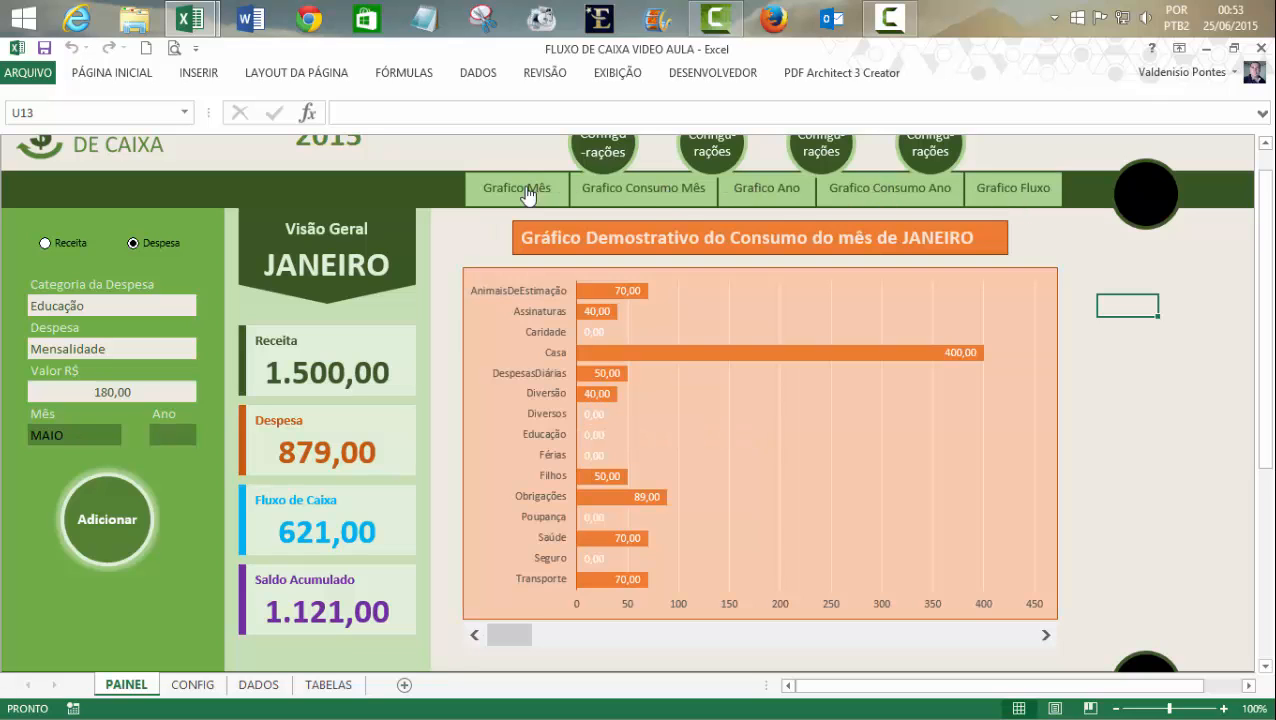
pyautogui.click(528, 192)
pyautogui.scroll(1, 1270, 286)
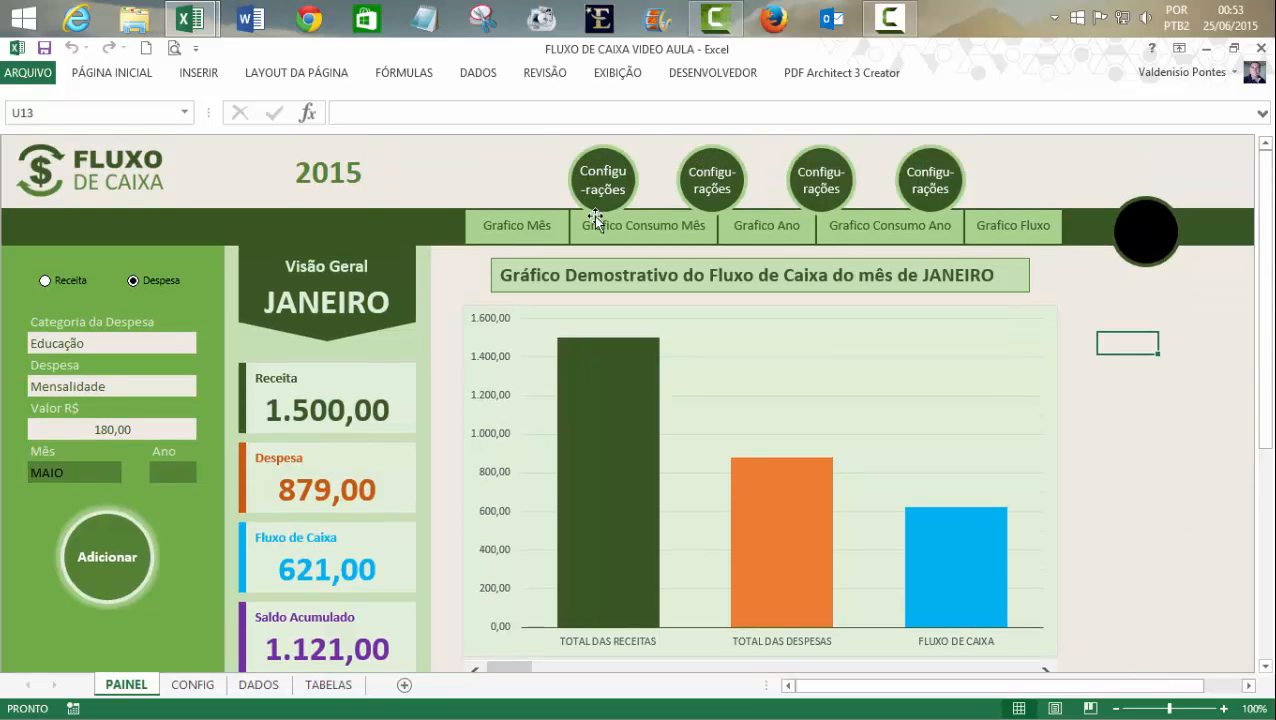
# - Change the label of the second round Configurações button in the dashboard header to "Banco Dados"
pyautogui.keyDown('ctrl'); pyautogui.click(704, 171); pyautogui.keyUp('ctrl')
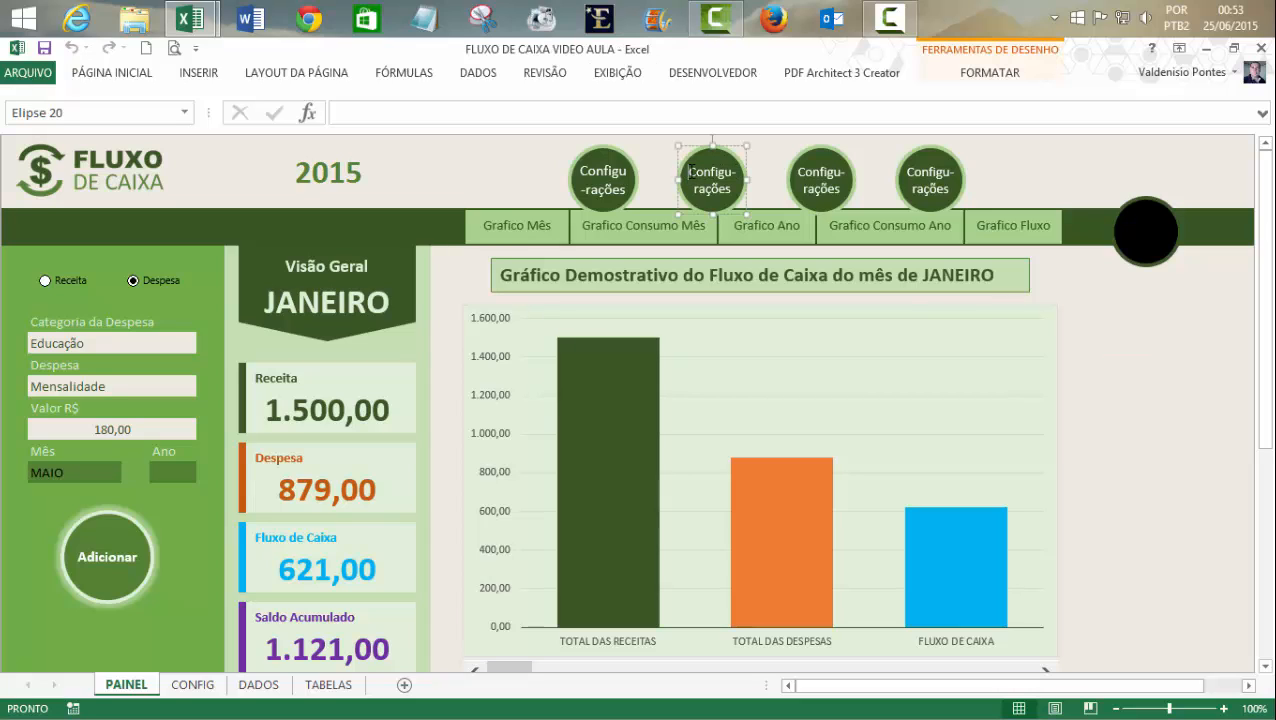
pyautogui.tripleClick(740, 172)
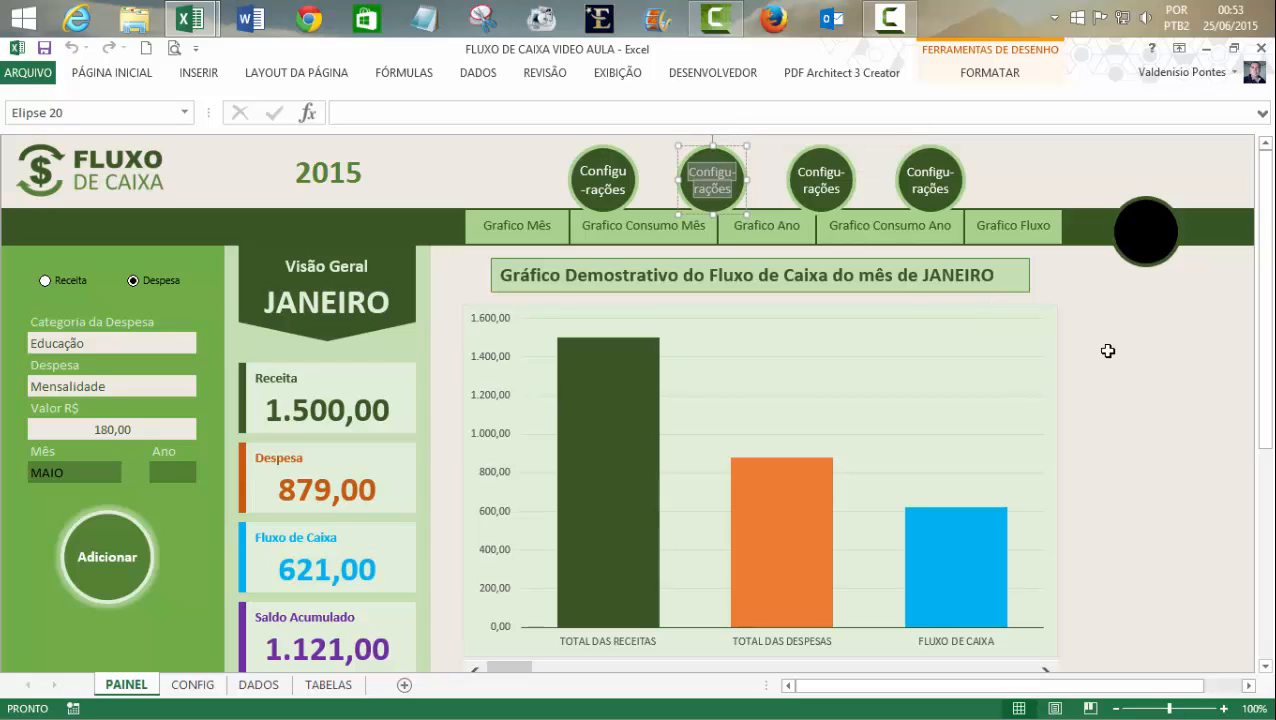
pyautogui.write('Ban')
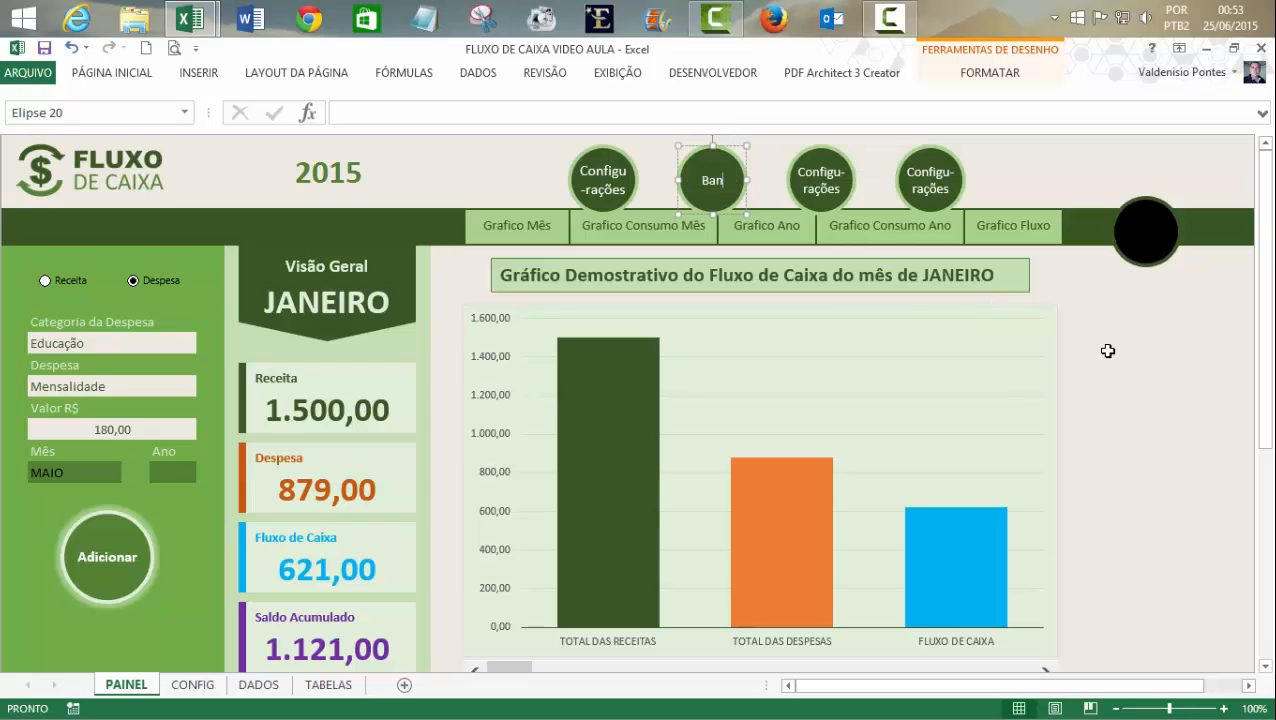
pyautogui.write('co de Dados')
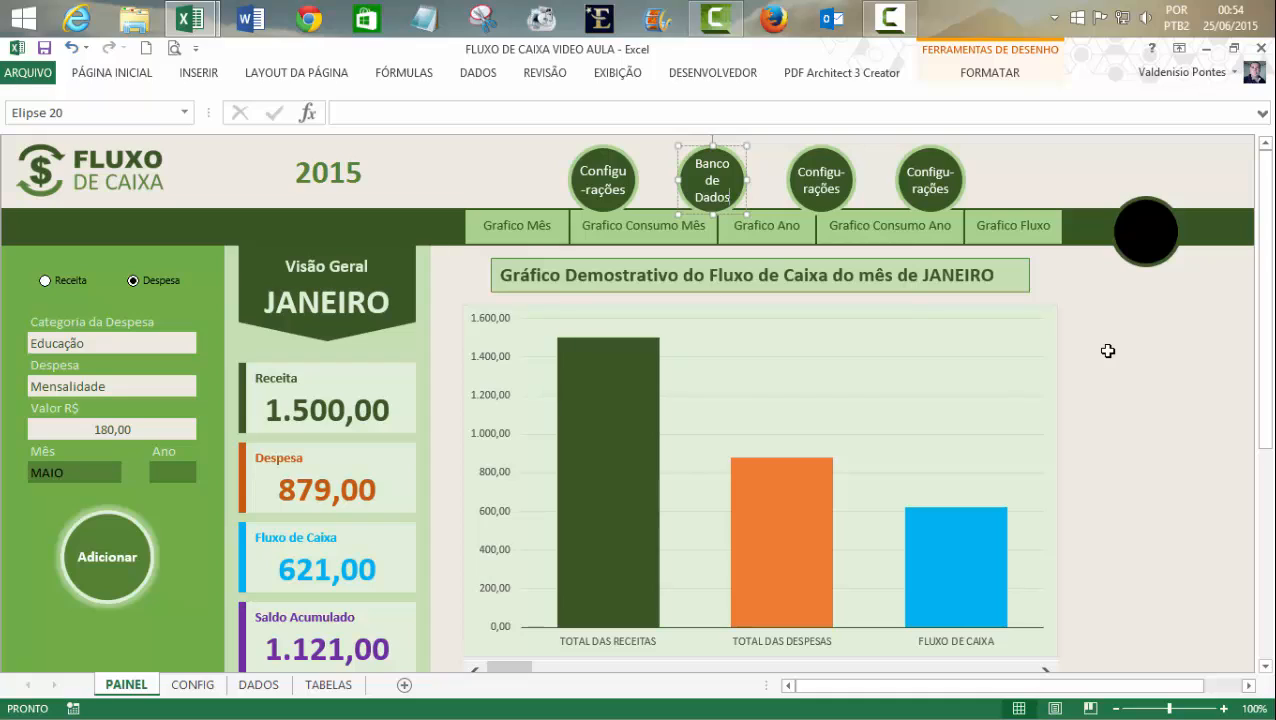
pyautogui.press('BackSpace')
pyautogui.press('BackSpace')
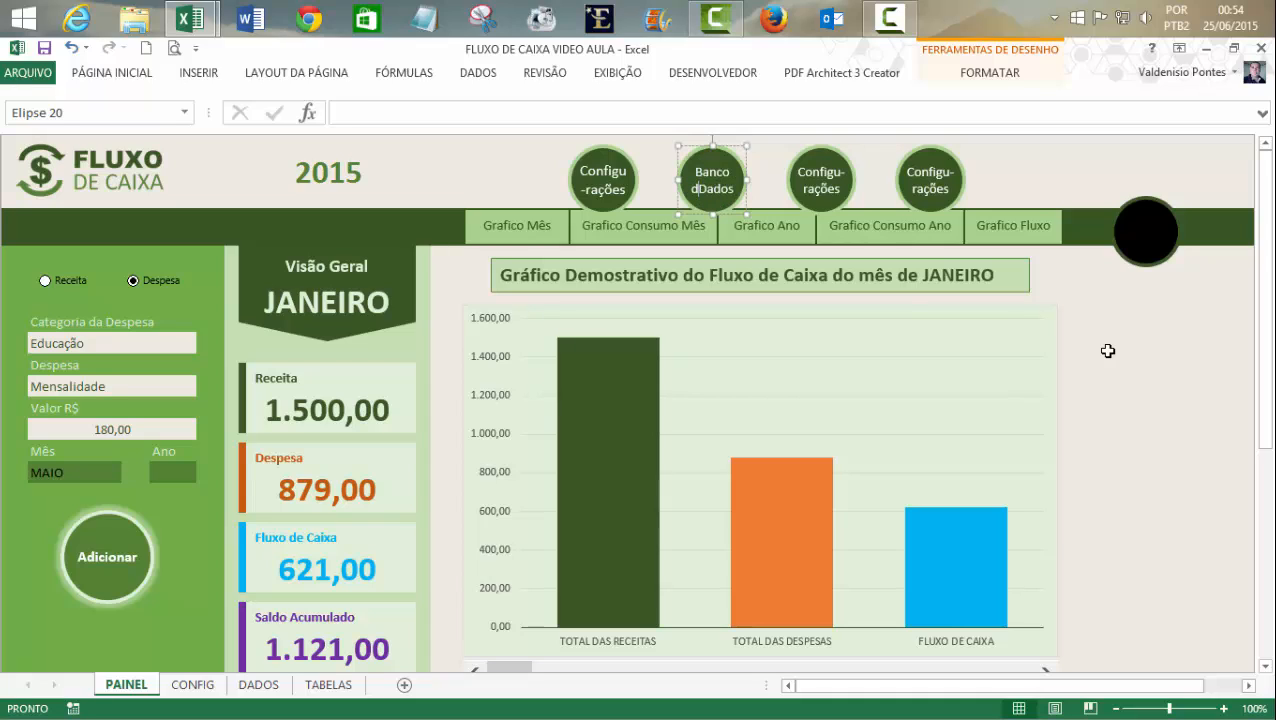
pyautogui.press('BackSpace')
# - Change the label of the third round header button to "Tabelas"
pyautogui.click(827, 165)
pyautogui.tripleClick(828, 166)
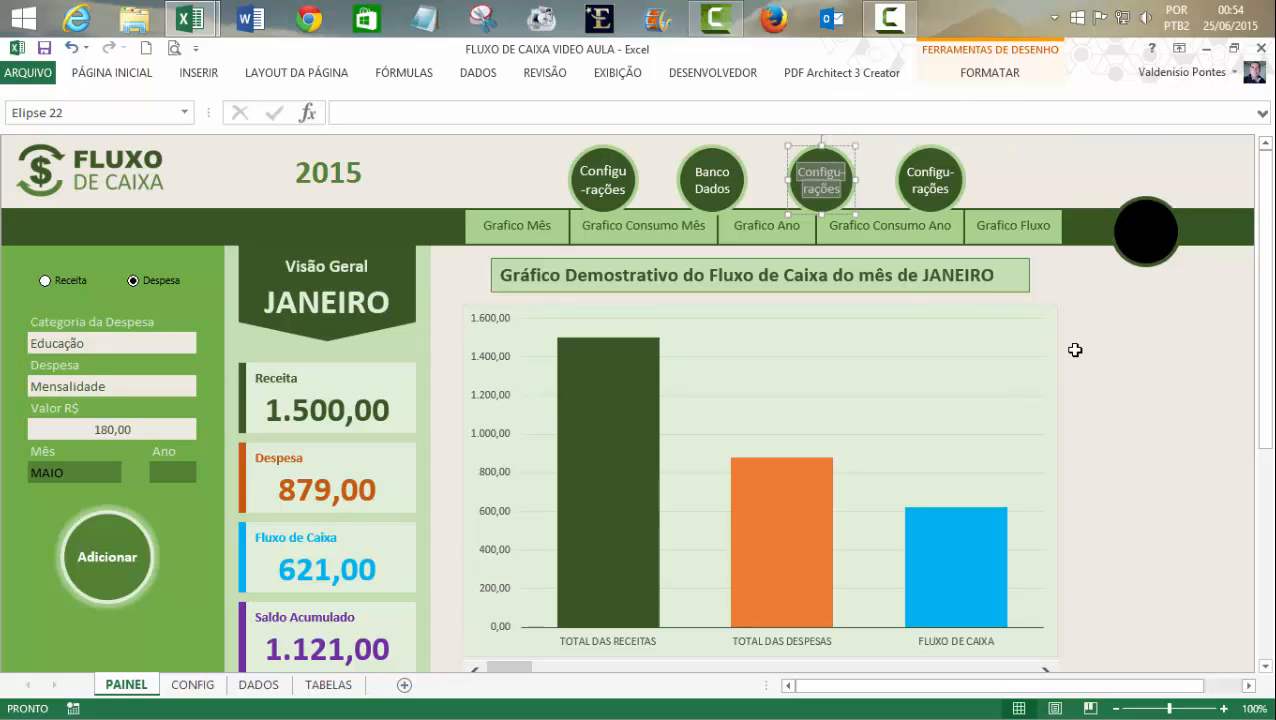
pyautogui.write('Tab')
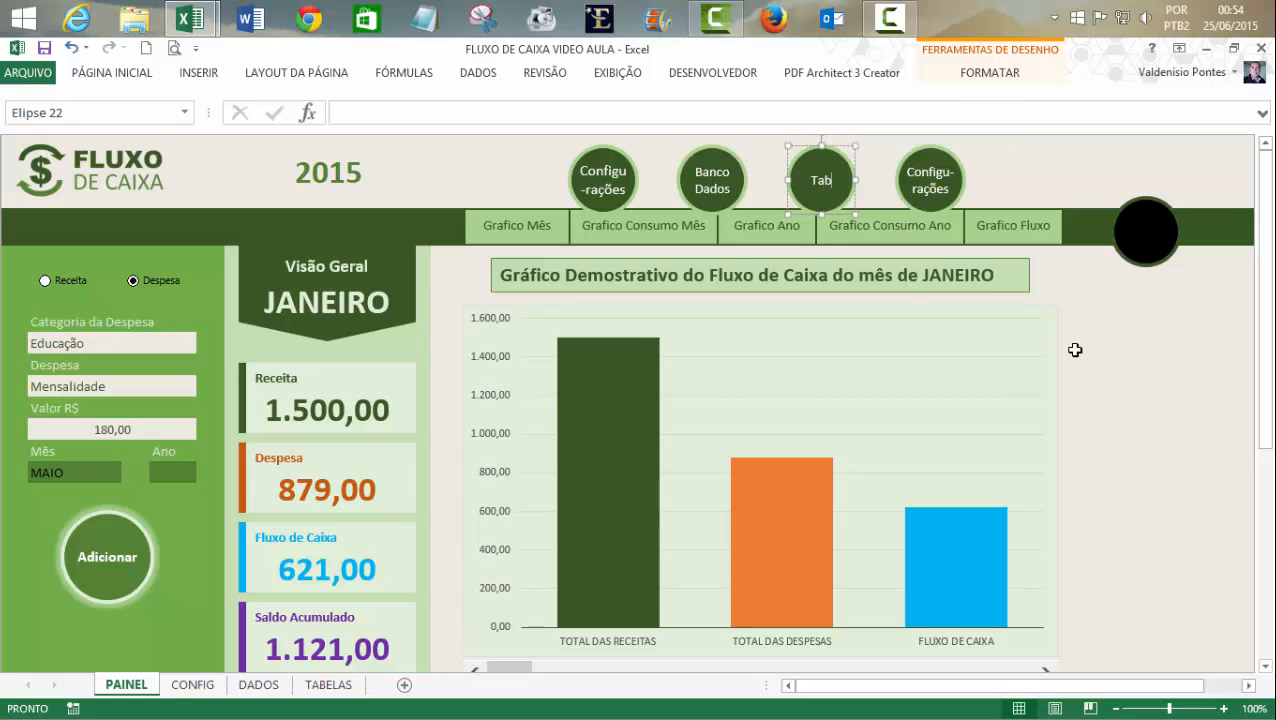
pyautogui.write('elas')
# - Change the label of the fourth round header button to "Relatório"
pyautogui.click(929, 173)
pyautogui.tripleClick(929, 179)
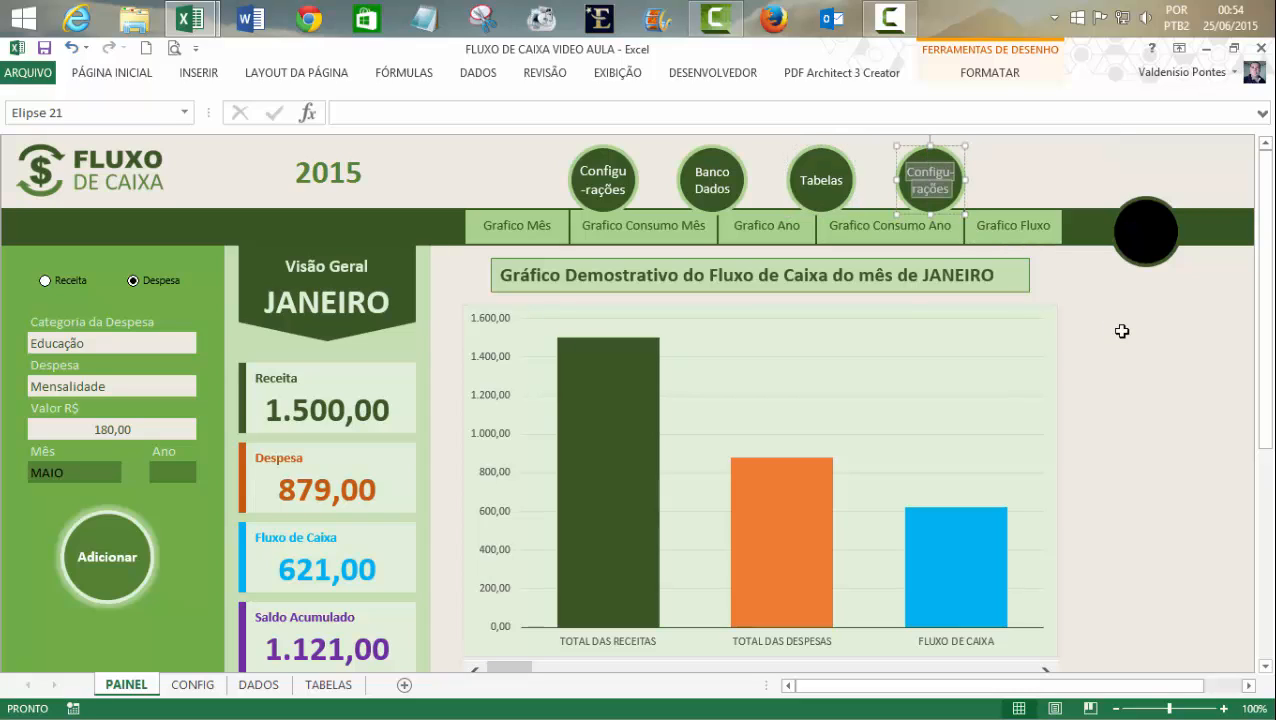
pyautogui.write('Relatório')
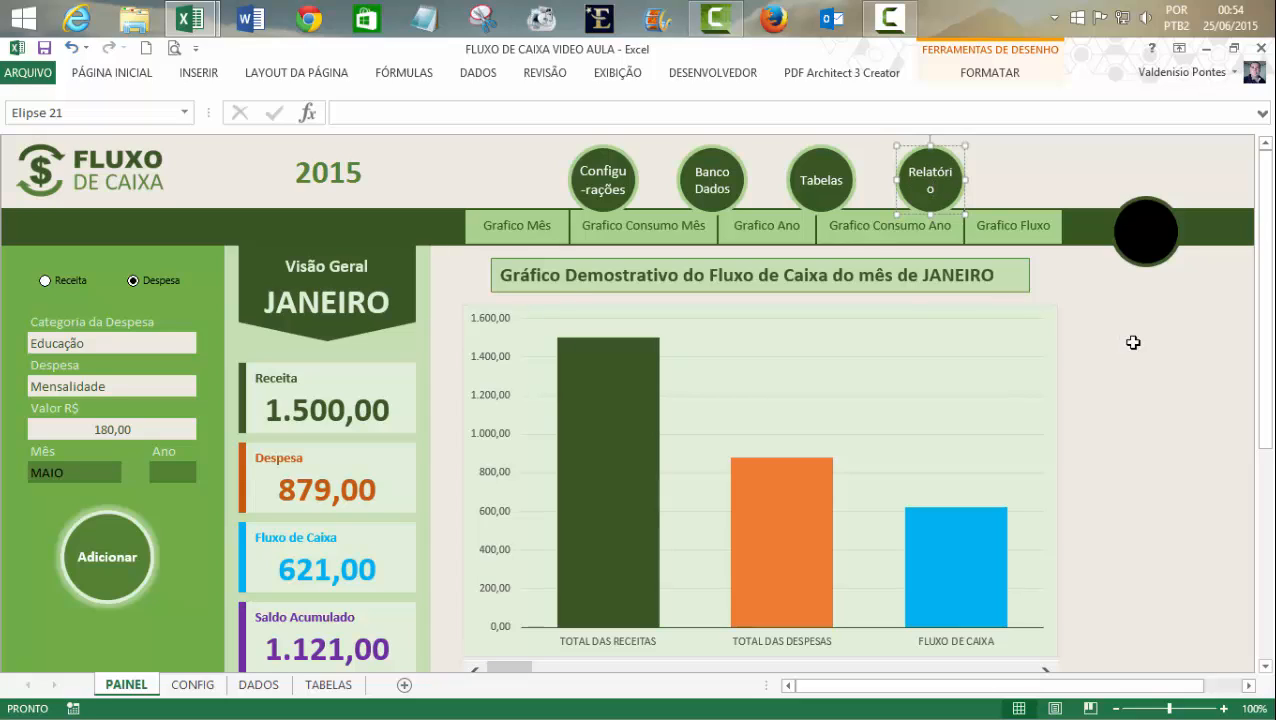
pyautogui.click(1174, 379)
# - Reduce the font size of the Relatório button to 10 and deselect the shape
pyautogui.click(955, 161)
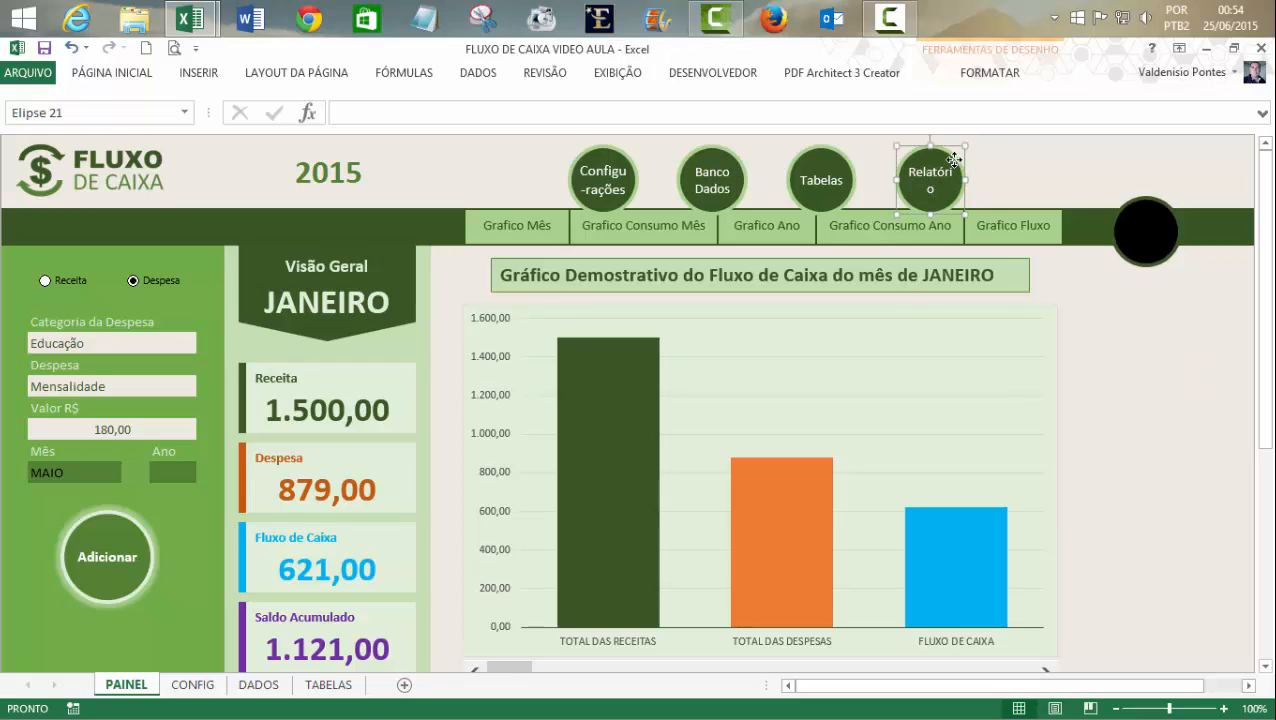
pyautogui.click(138, 73)
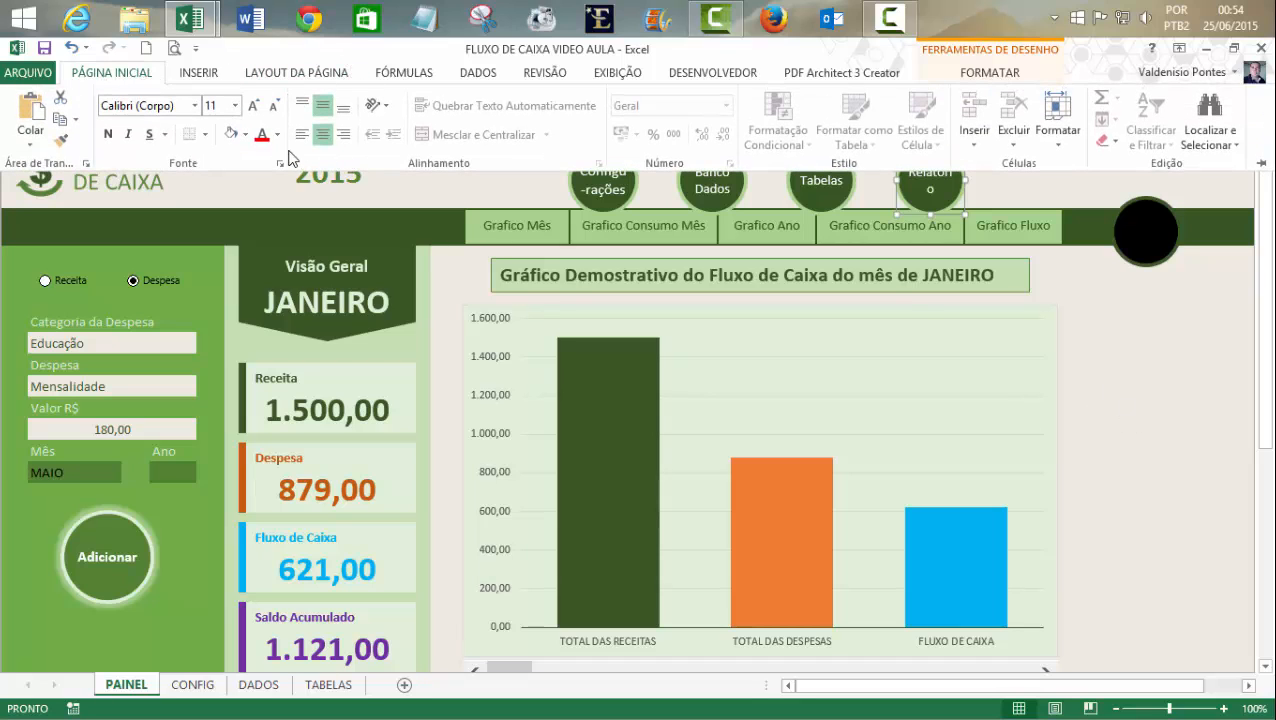
pyautogui.click(273, 106)
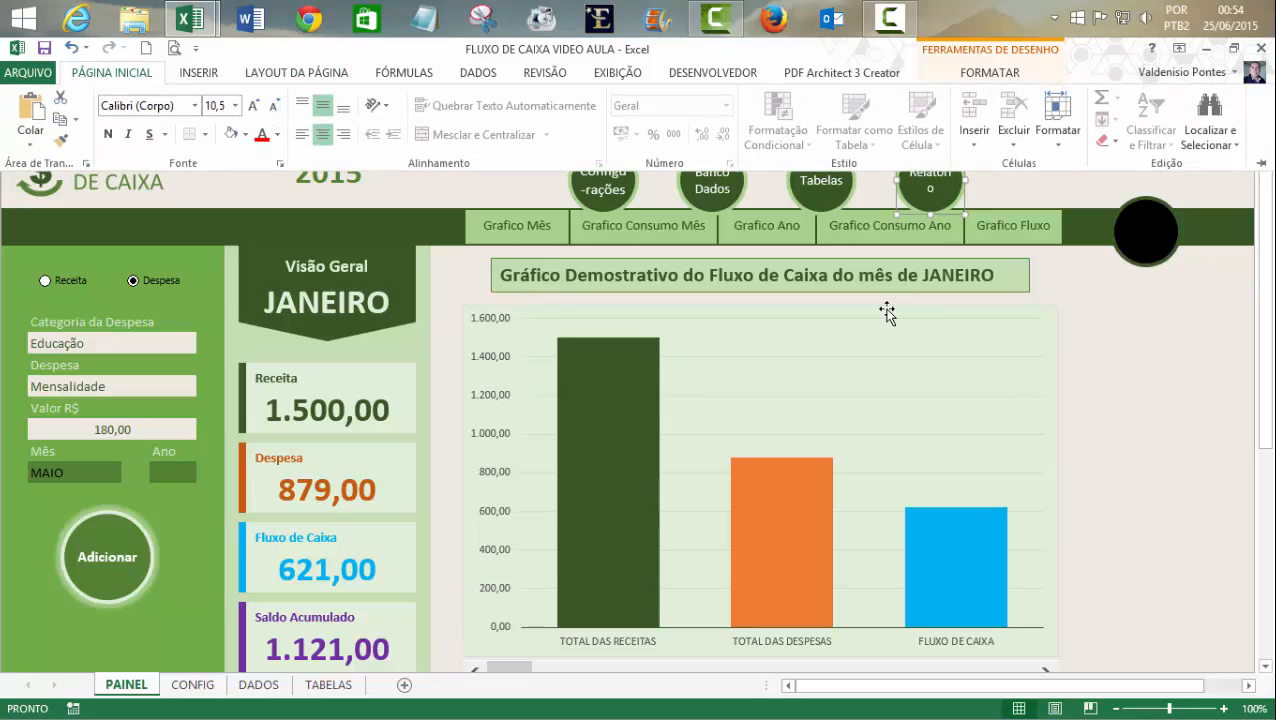
pyautogui.click(273, 106)
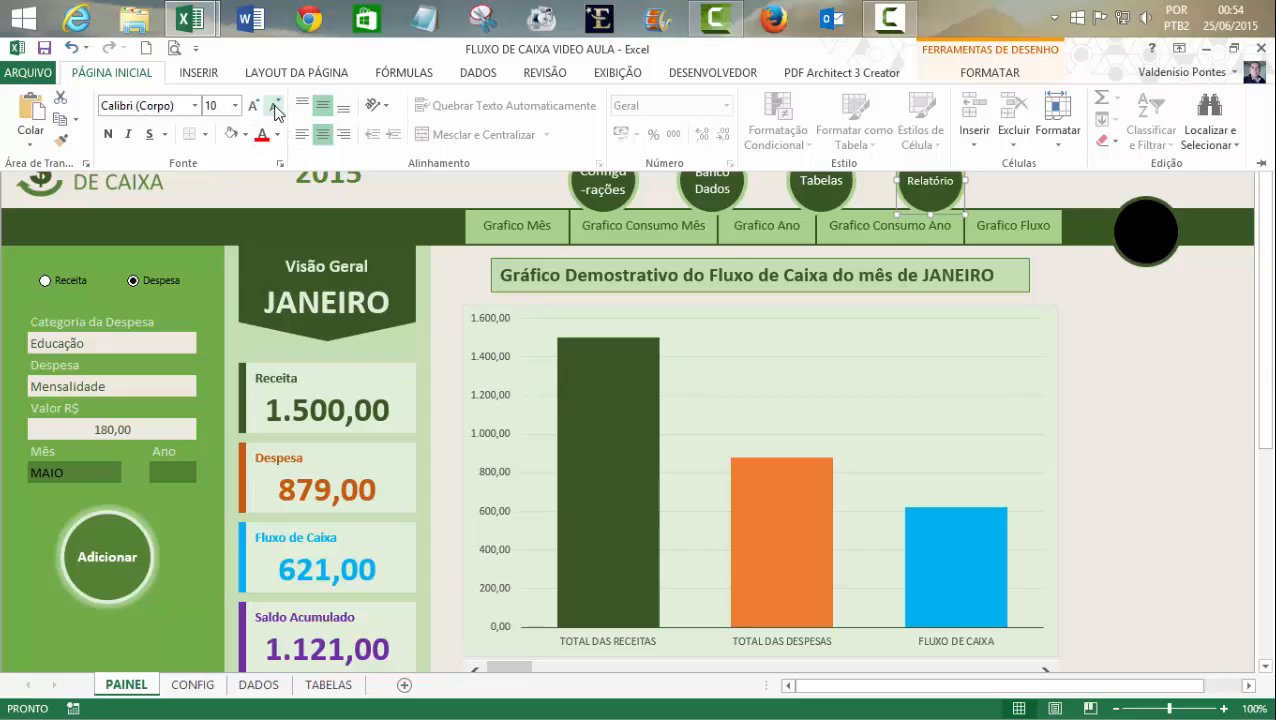
pyautogui.click(1145, 352)
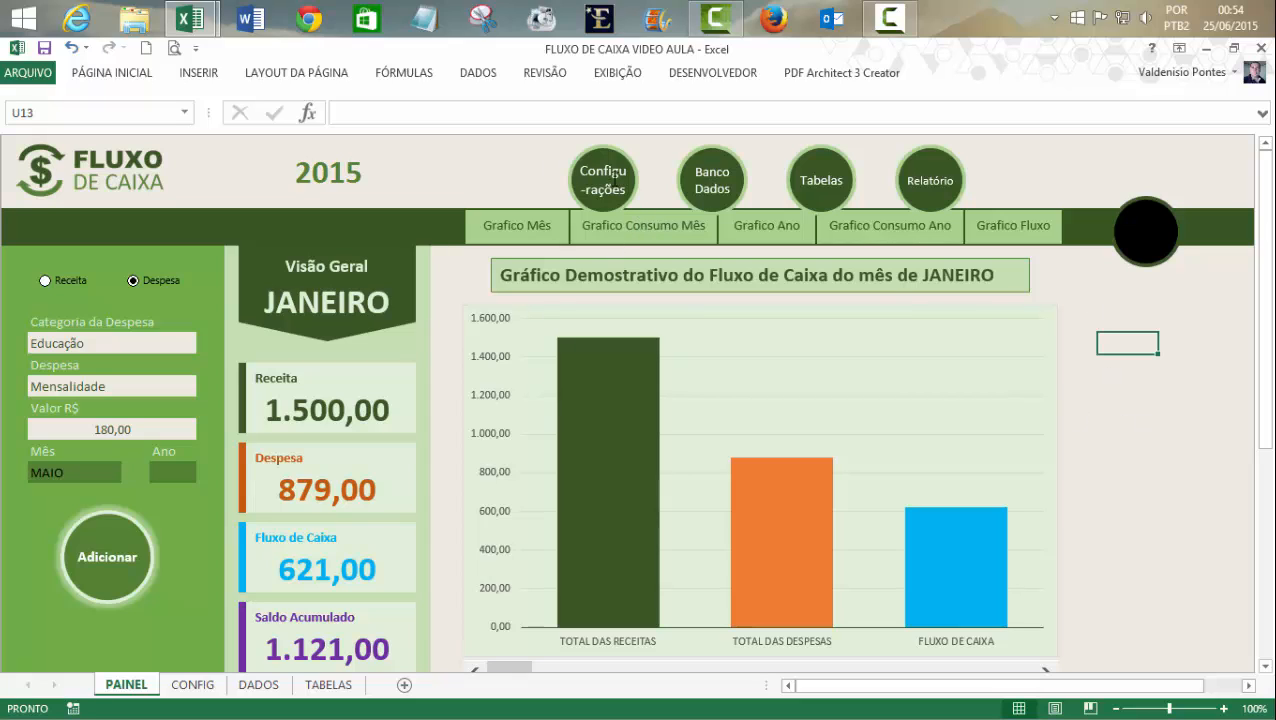
# - Check the defined name of title cell B1 on the CONFIG sheet and return to the PAINEL sheet
pyautogui.rightClick(609, 152)
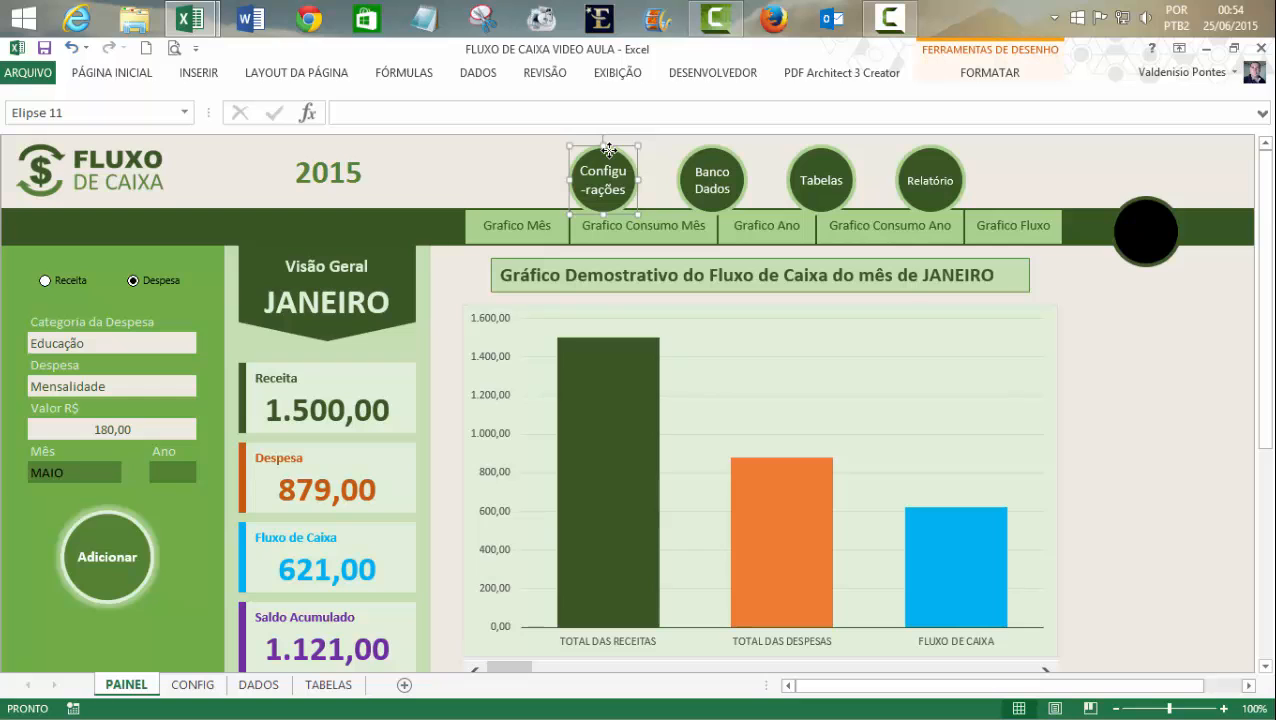
pyautogui.press('Escape')
pyautogui.click(205, 688)
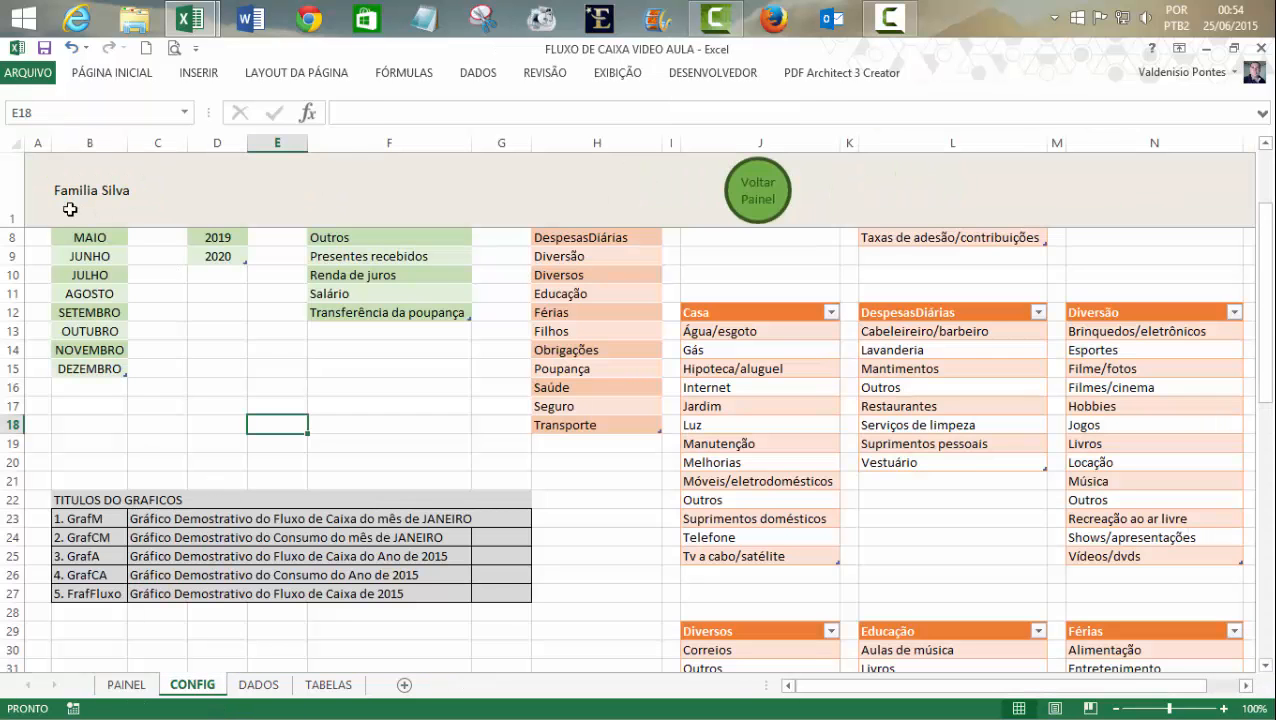
pyautogui.click(69, 195)
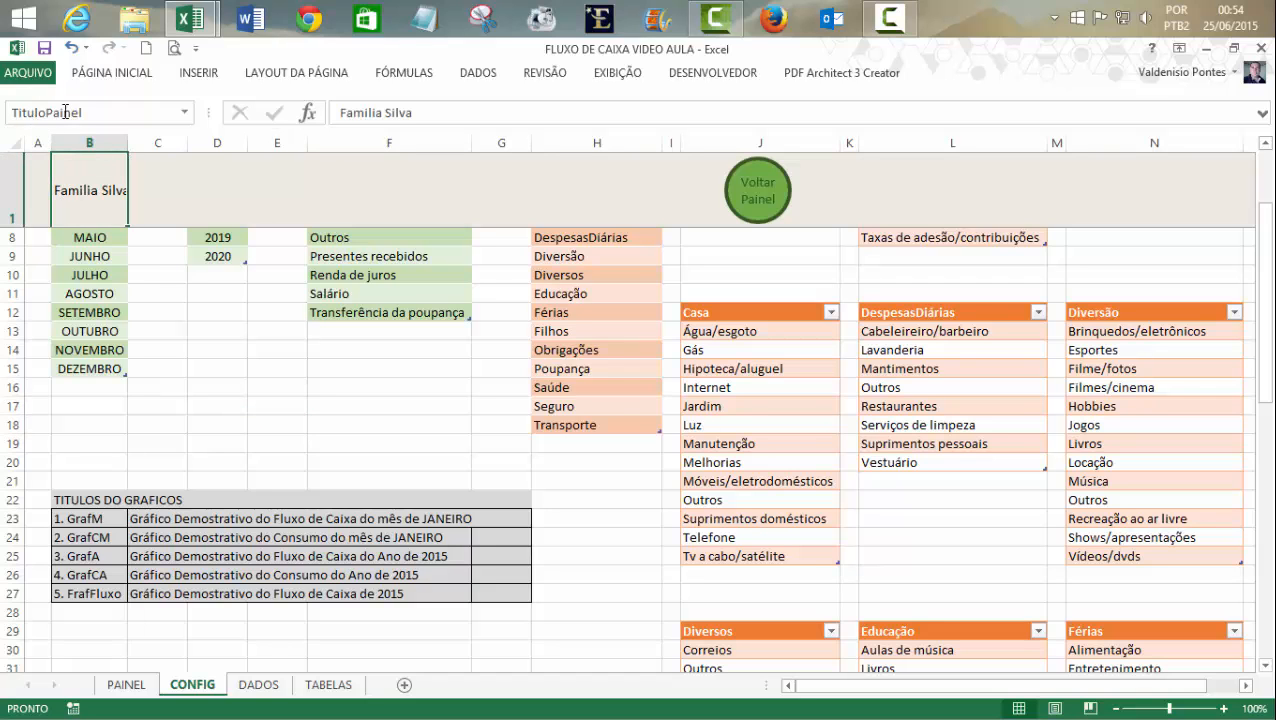
pyautogui.click(140, 690)
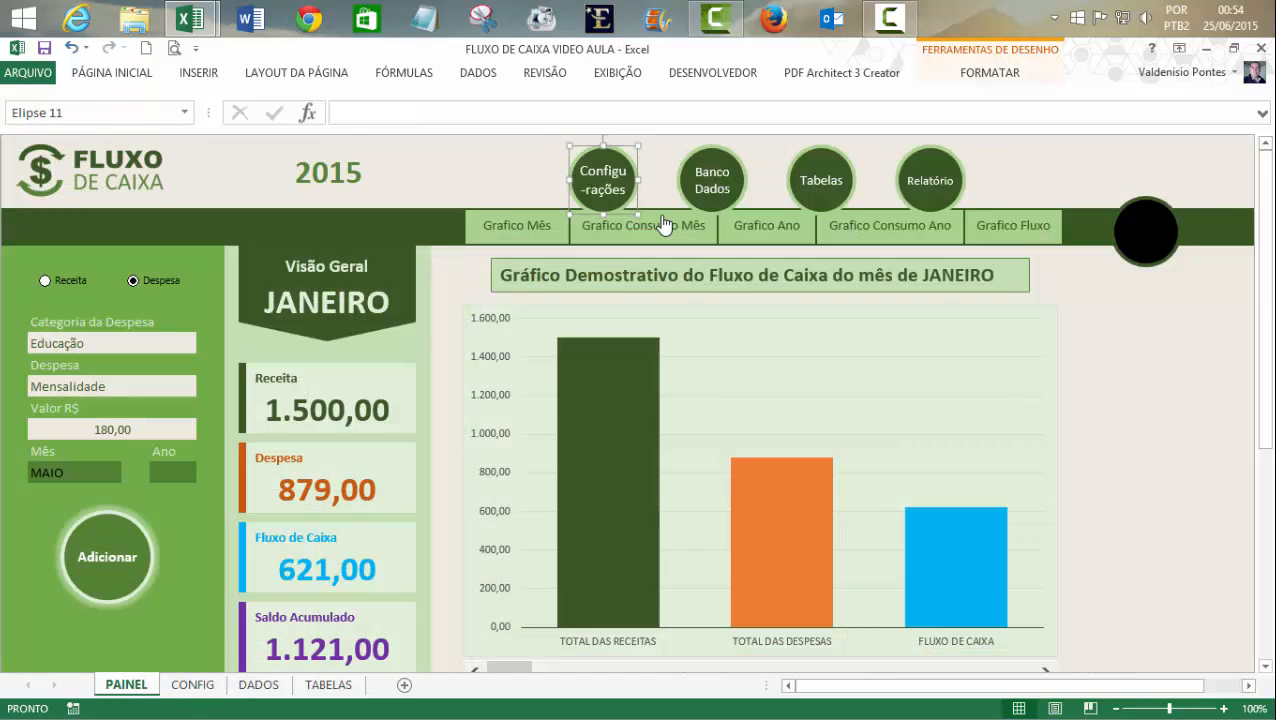
# - Hyperlink the Configurações header button to the defined name TituloPainel in this workbook and deselect the shape
pyautogui.rightClick(590, 157)
pyautogui.click(650, 386)
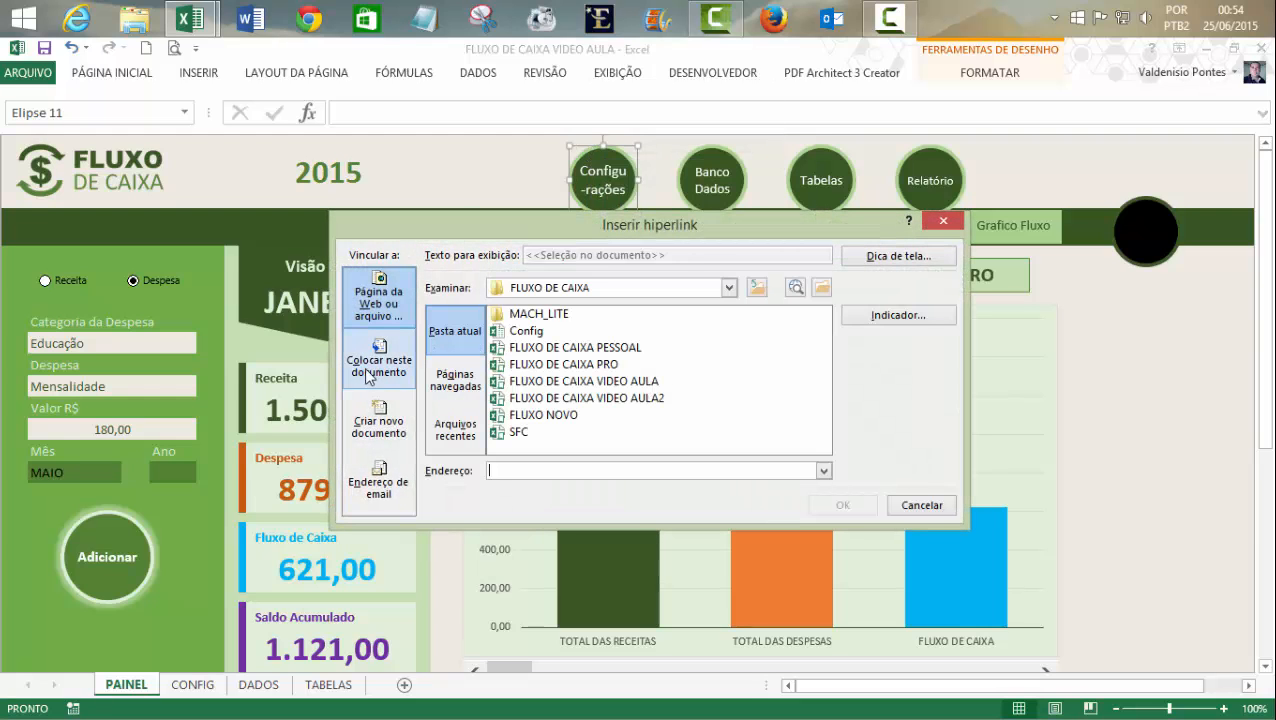
pyautogui.click(373, 372)
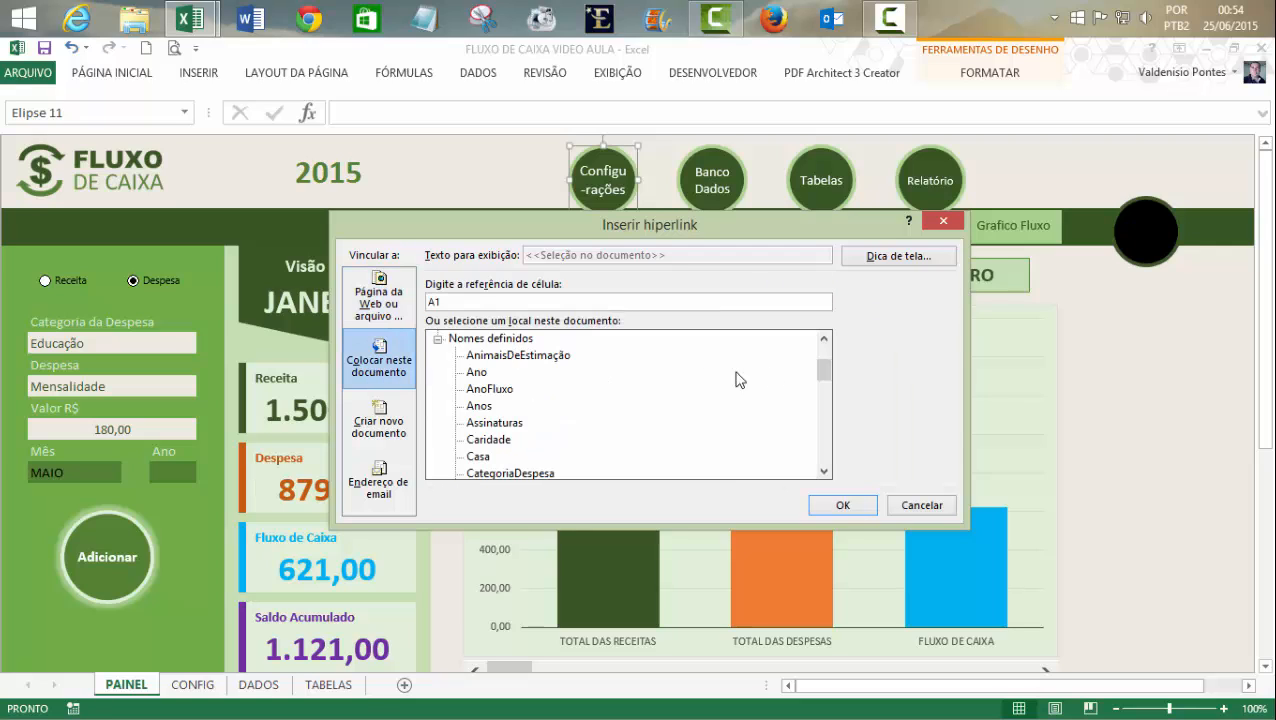
pyautogui.moveTo(827, 376); pyautogui.dragTo(817, 441)
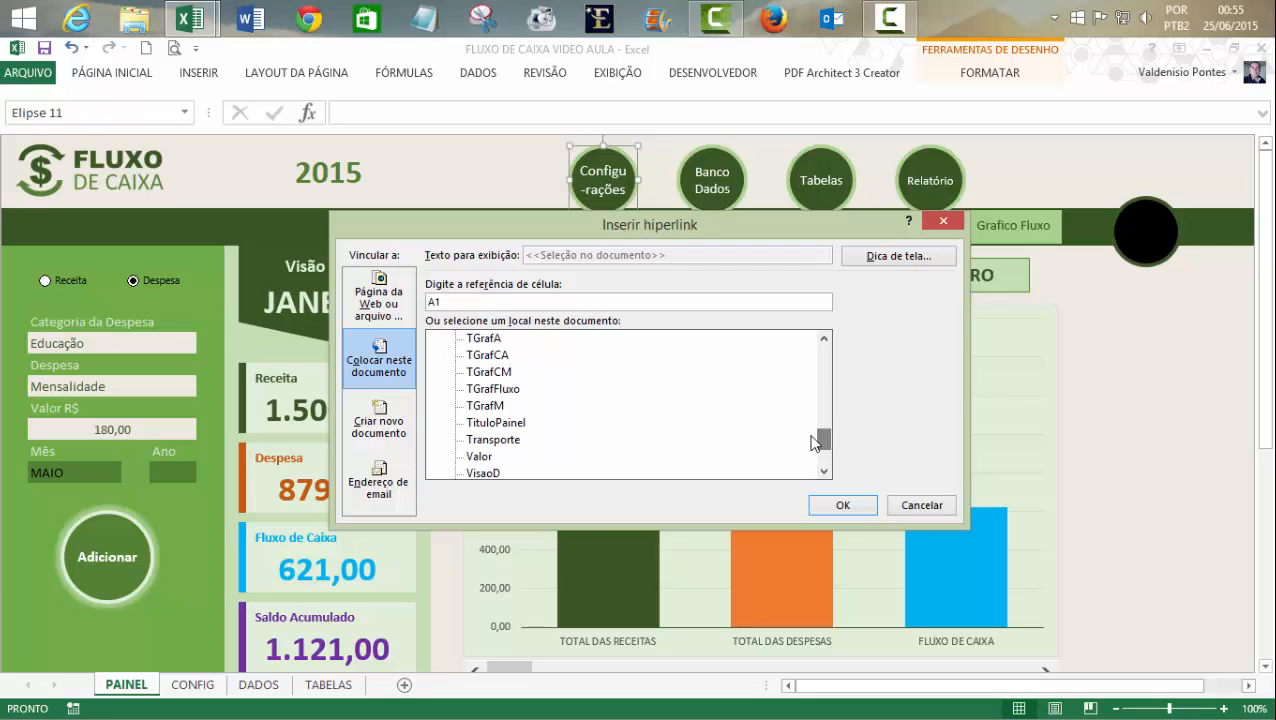
pyautogui.click(489, 428)
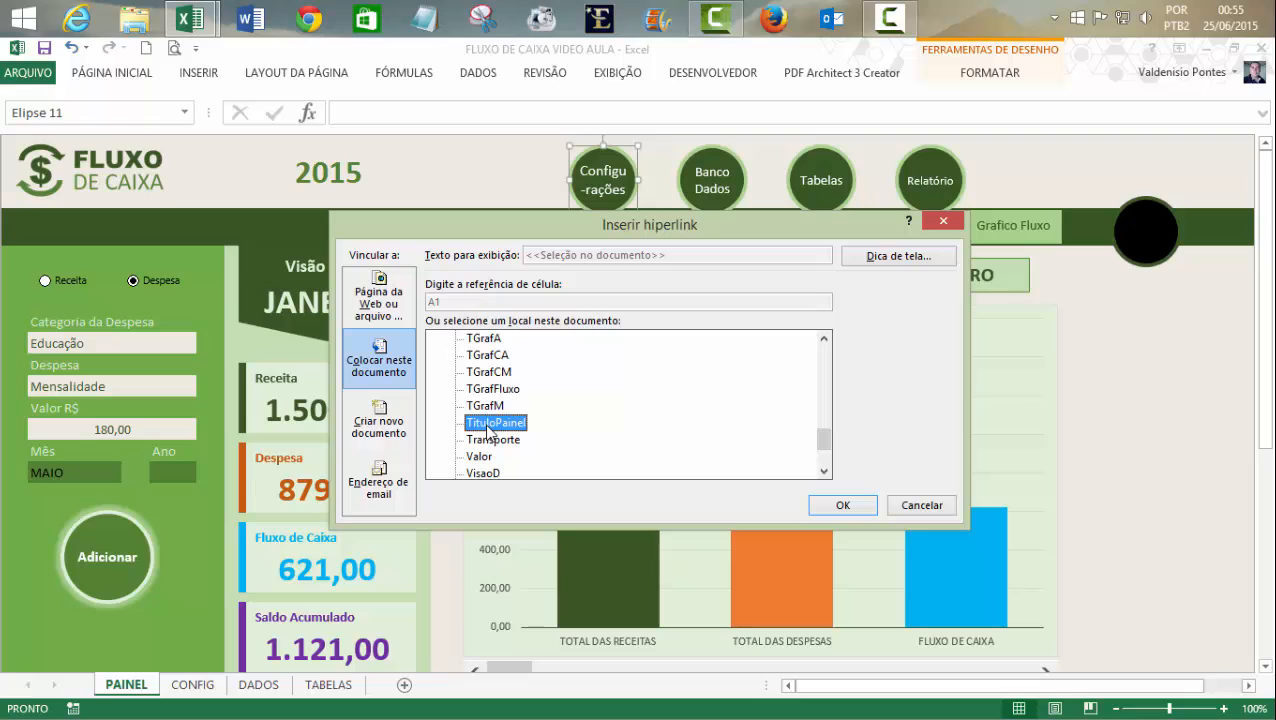
pyautogui.click(842, 506)
pyautogui.click(1136, 380)
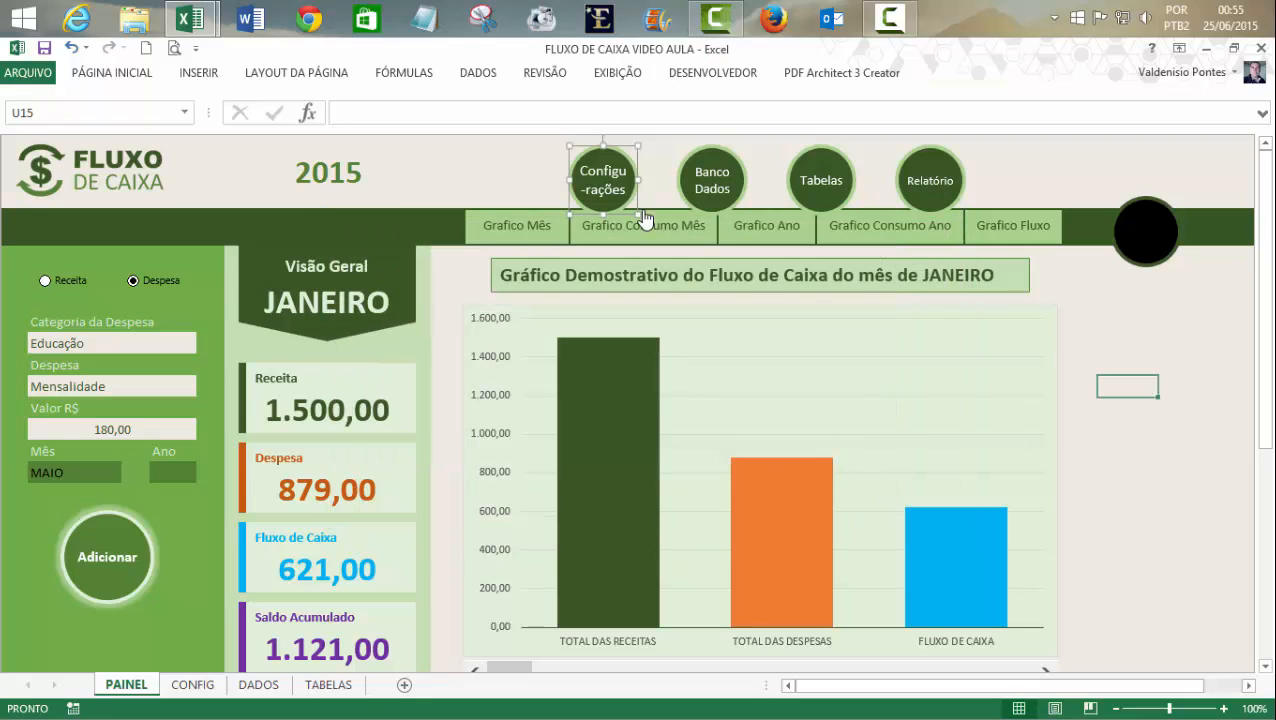
# - Follow the Configurações link to the CONFIG sheet and hyperlink its Voltar Painel button to the defined name AnoFluxo
pyautogui.click(593, 177)
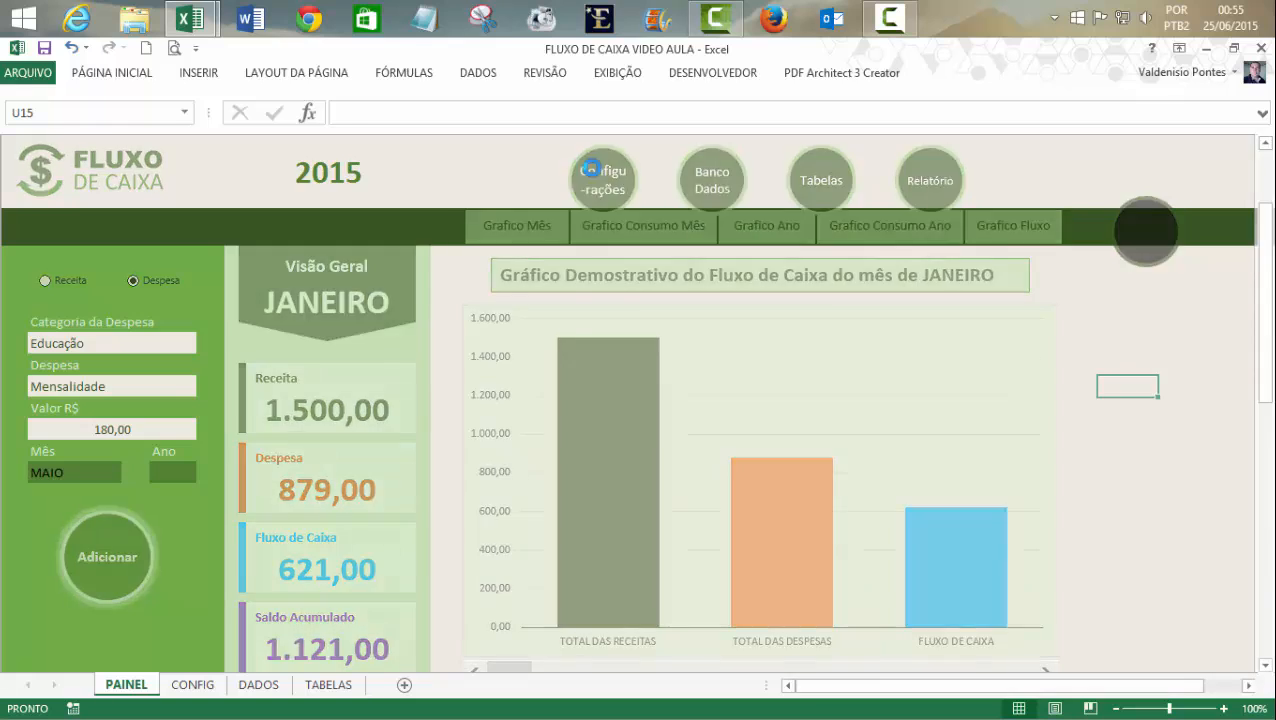
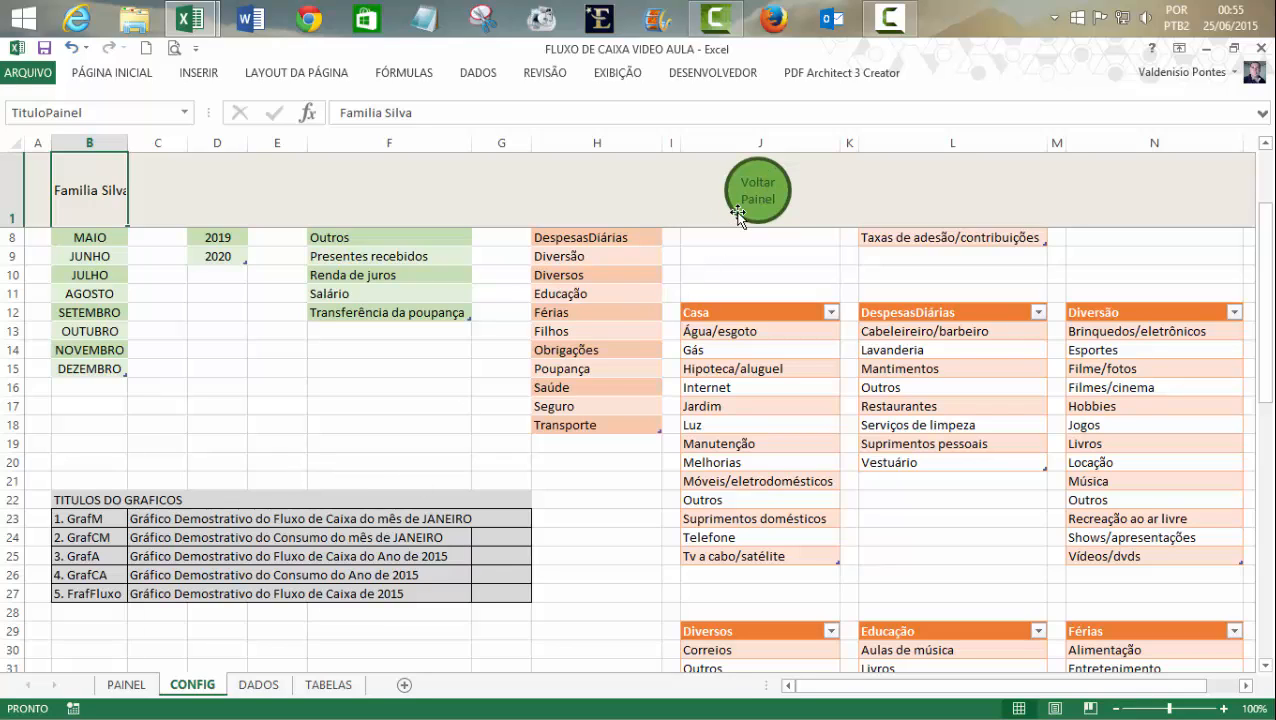
pyautogui.rightClick(771, 166)
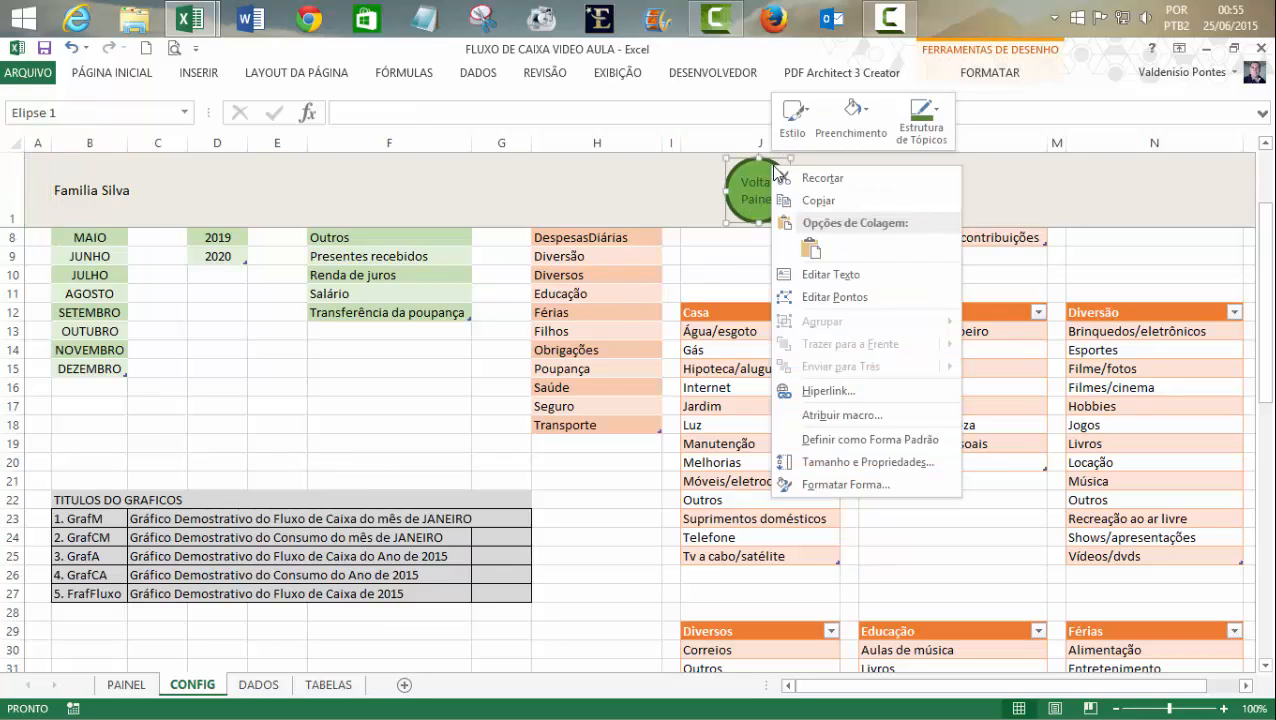
pyautogui.click(817, 394)
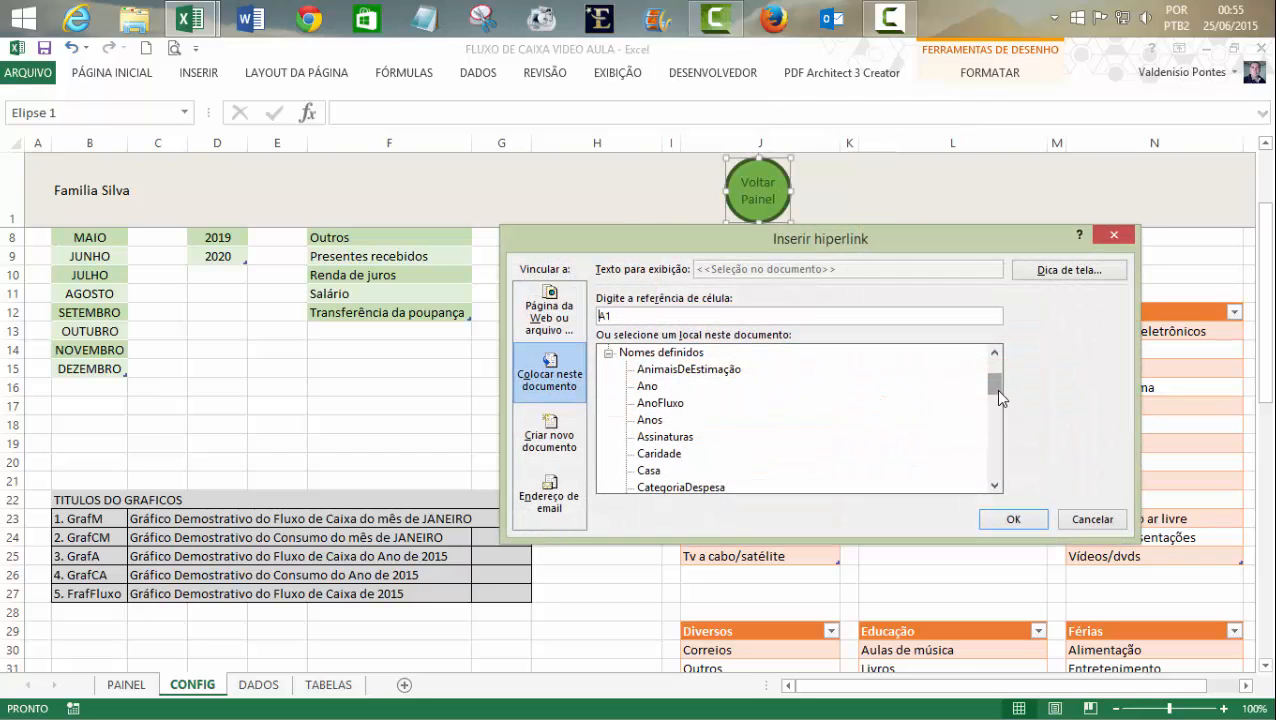
pyautogui.click(660, 404)
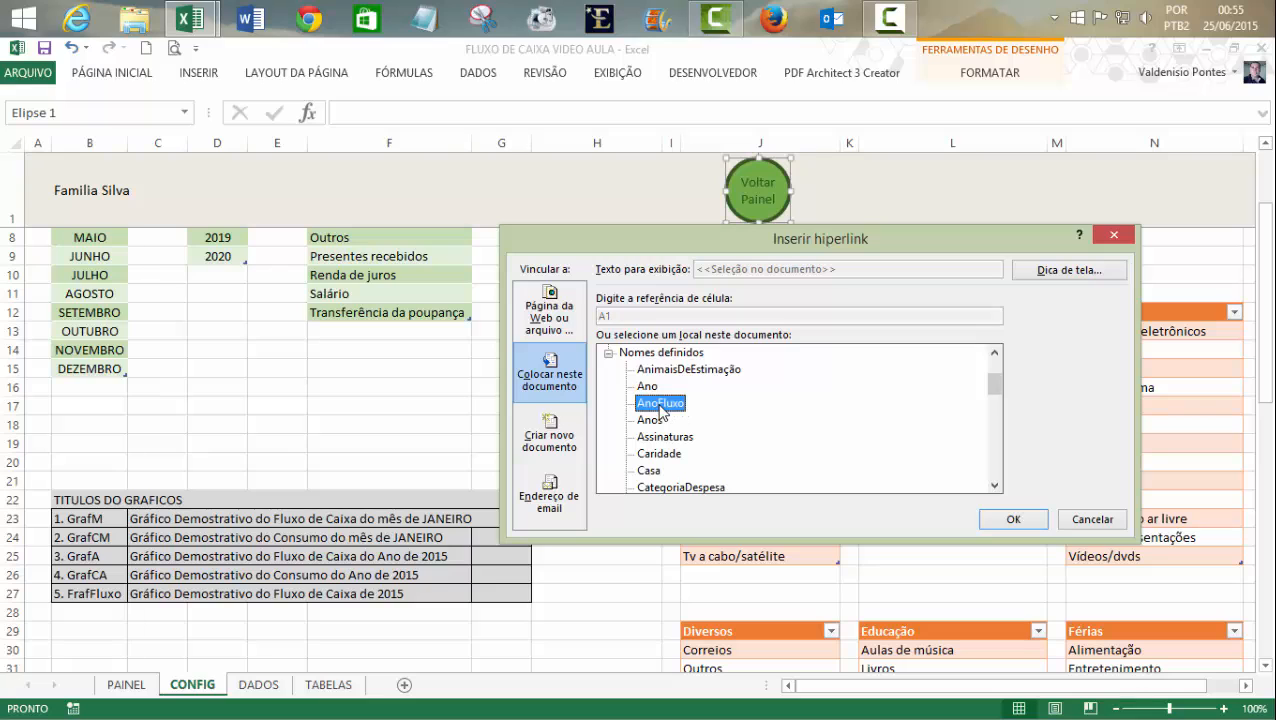
pyautogui.click(1013, 519)
pyautogui.click(370, 410)
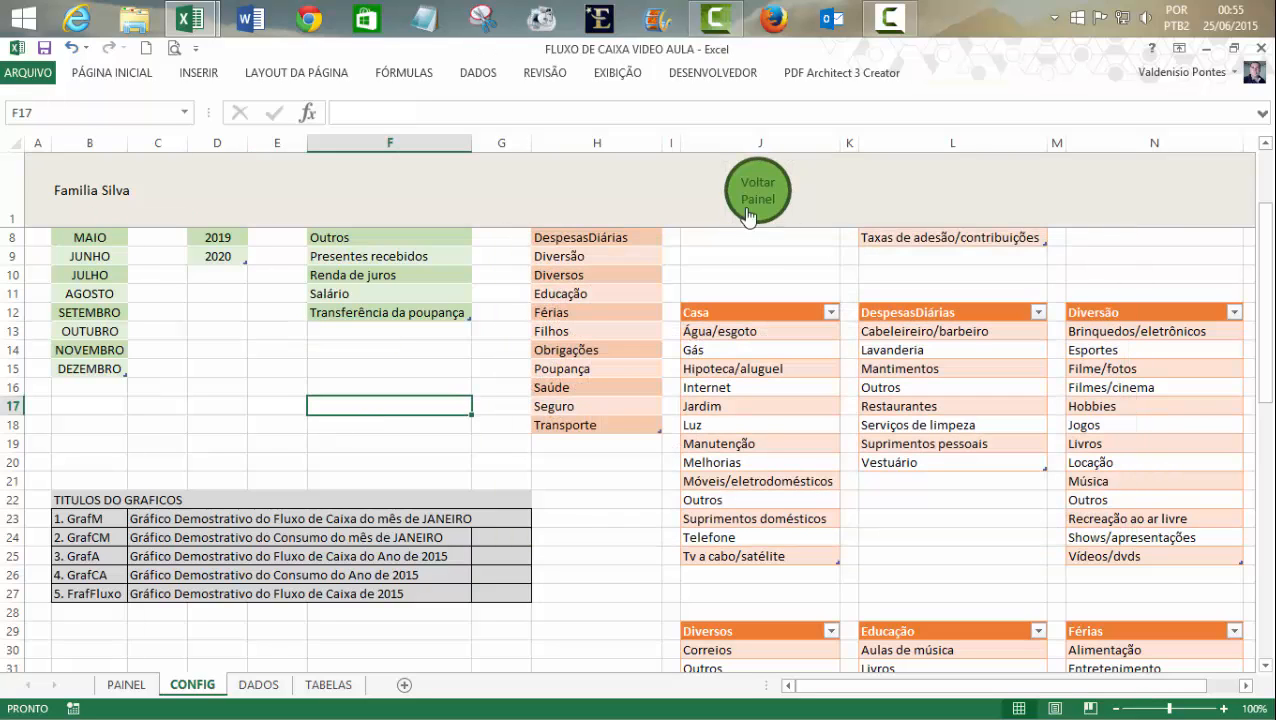
# - Set the Voltar Painel hyperlink's screen tip to "Clique aqui para voltar ao Painel" and follow the link back to PAINEL
pyautogui.moveTo(756, 203)
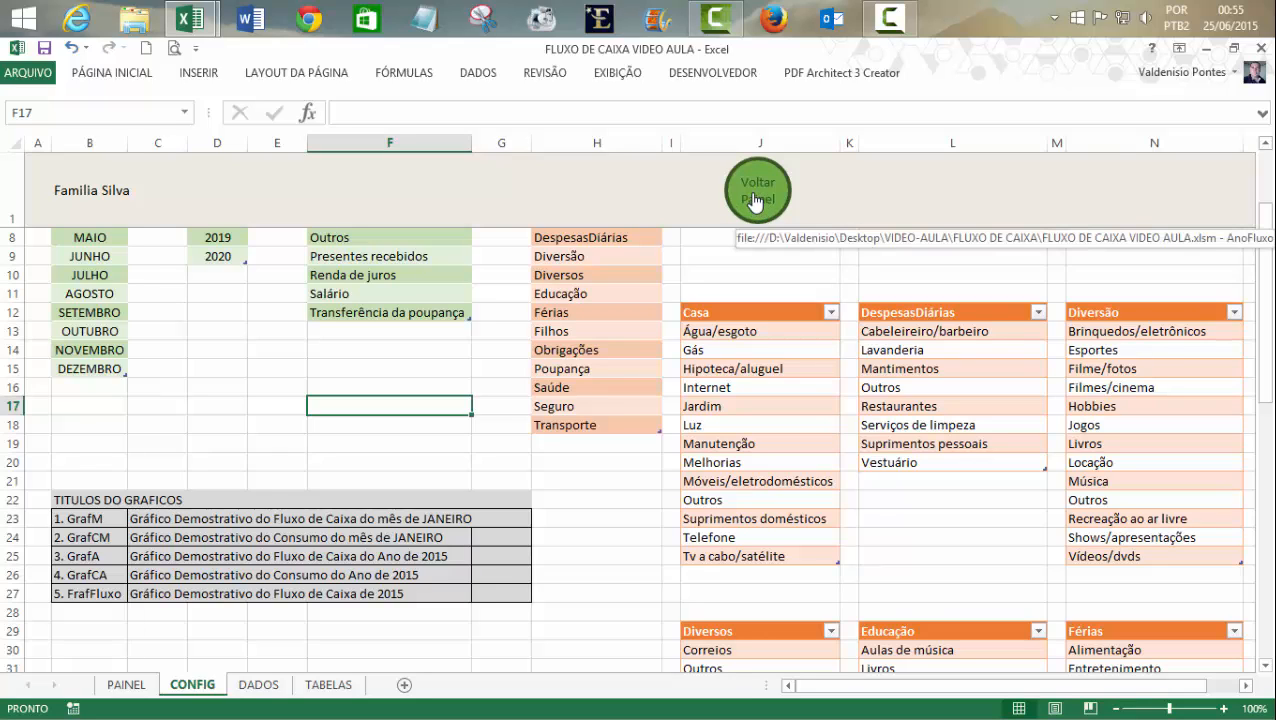
pyautogui.rightClick(755, 197)
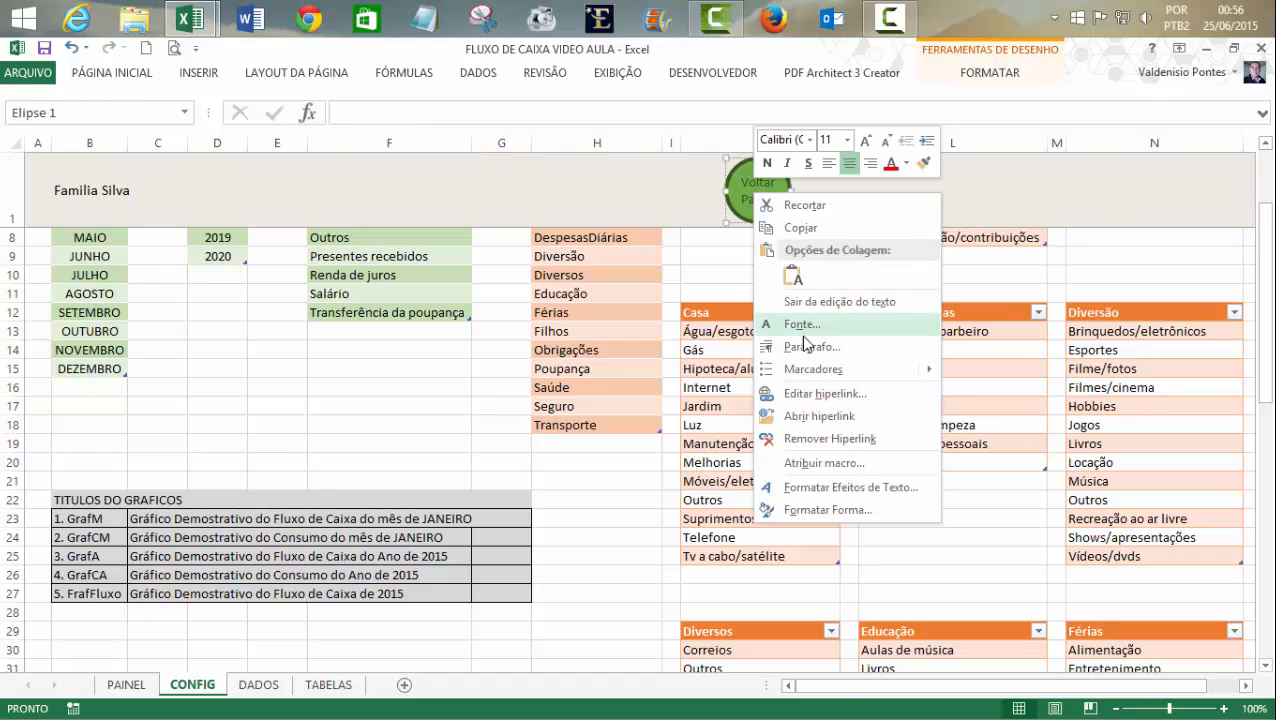
pyautogui.click(800, 393)
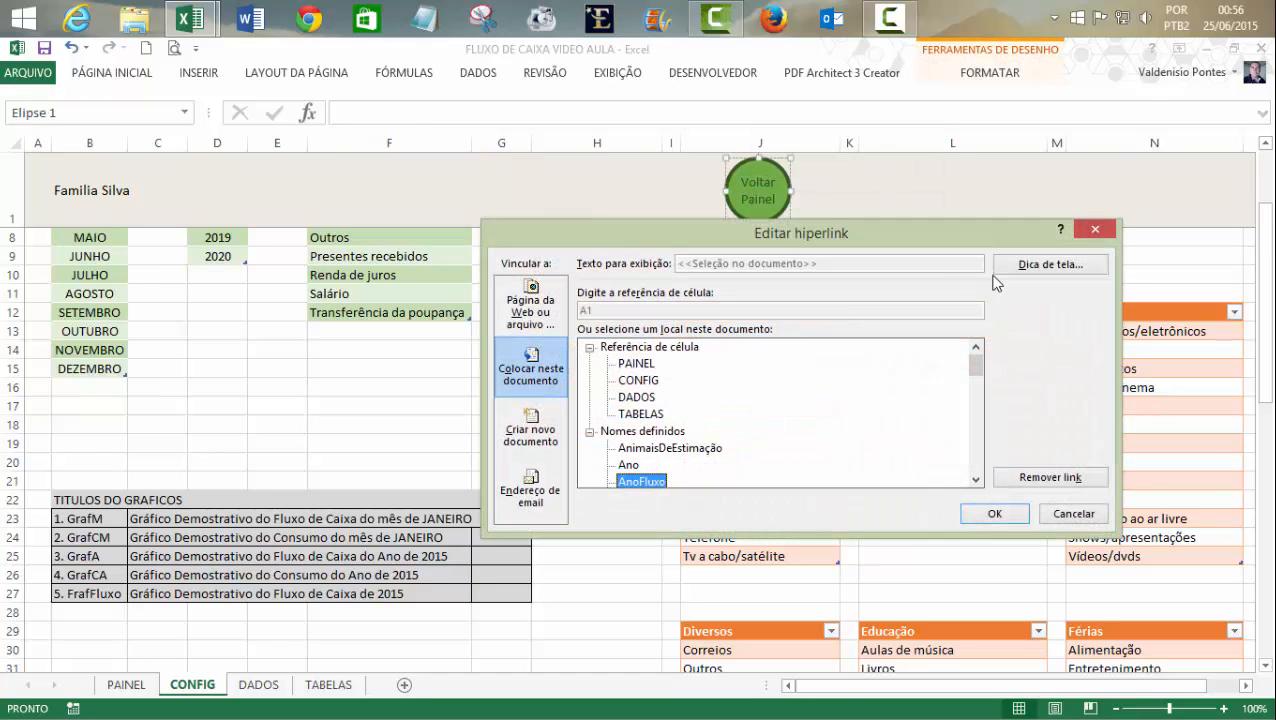
pyautogui.click(1022, 267)
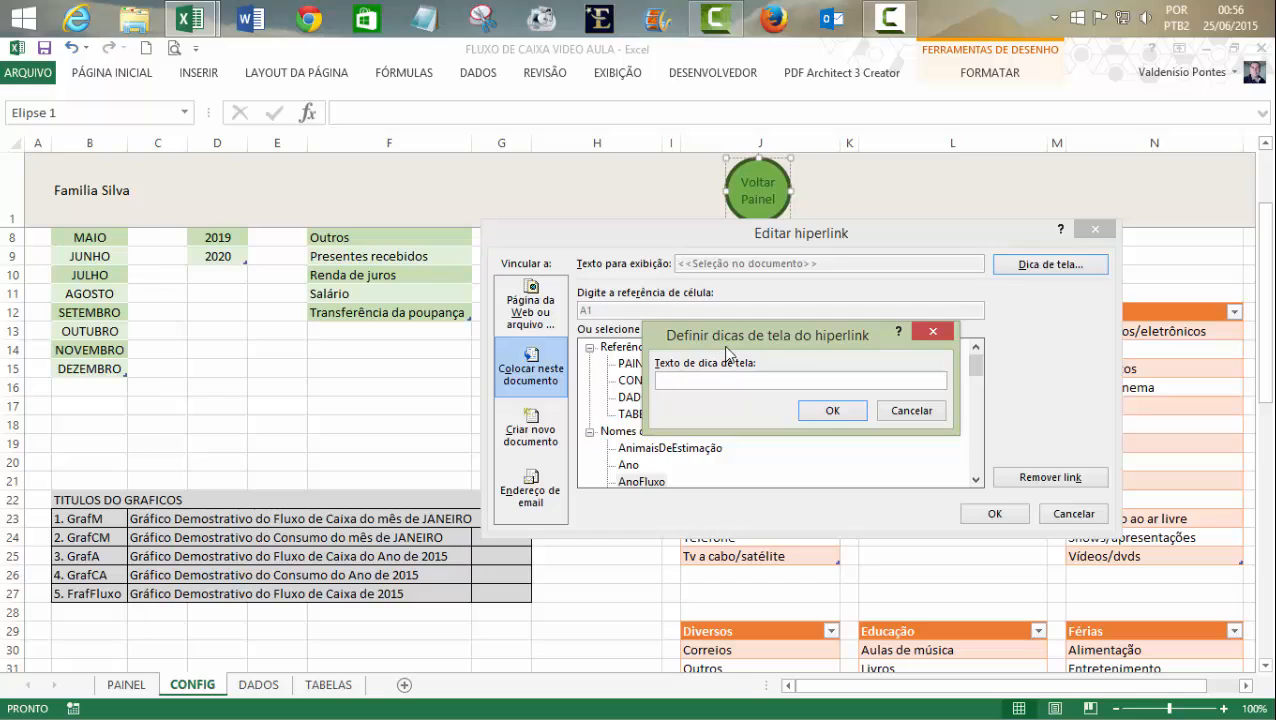
pyautogui.write('Voltar ao Painel')
pyautogui.click(659, 380)
pyautogui.write('Clique aqui para')
pyautogui.press('Delete')
pyautogui.write('voltar ao Painel')
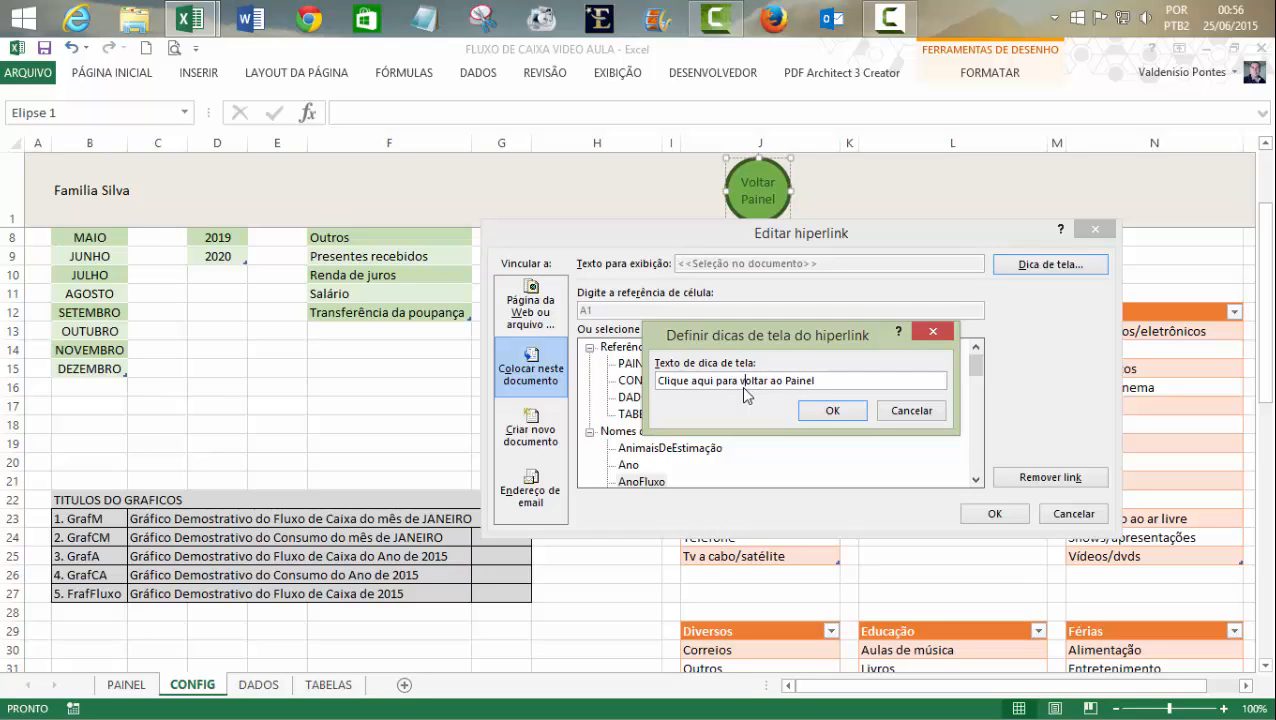
pyautogui.click(829, 411)
pyautogui.click(996, 512)
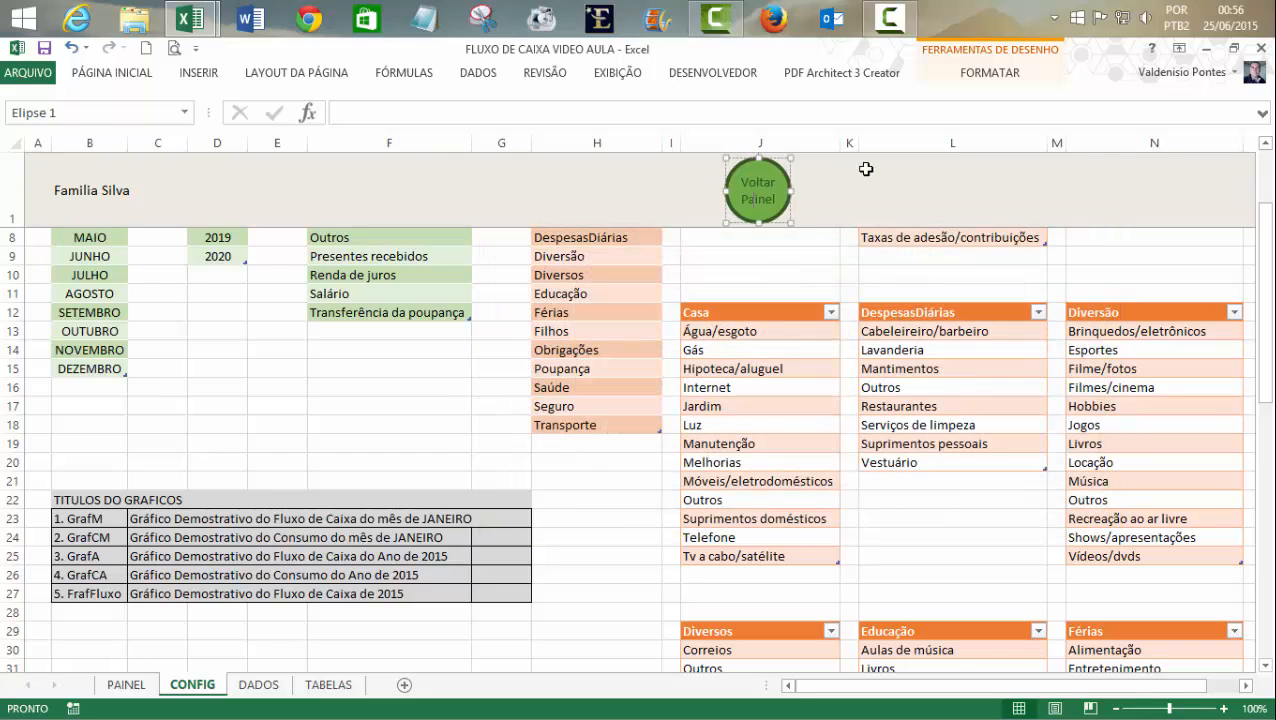
pyautogui.click(438, 408)
pyautogui.moveTo(740, 203)
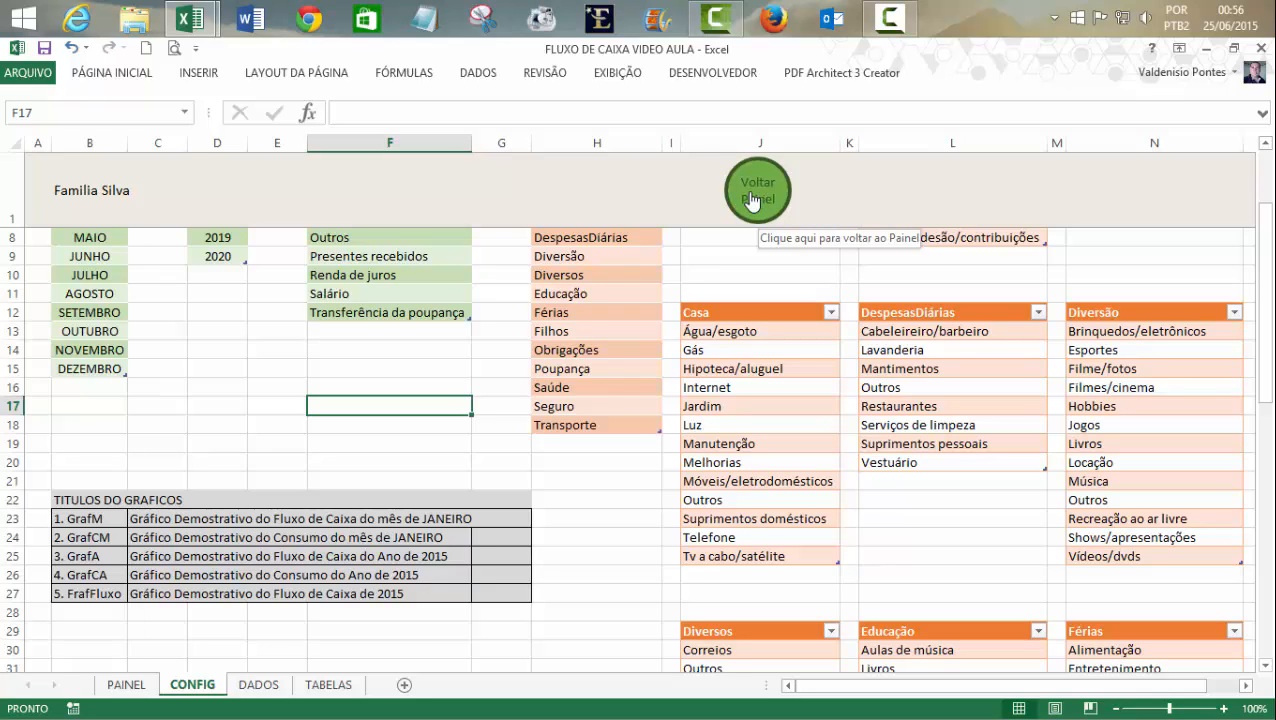
pyautogui.click(752, 200)
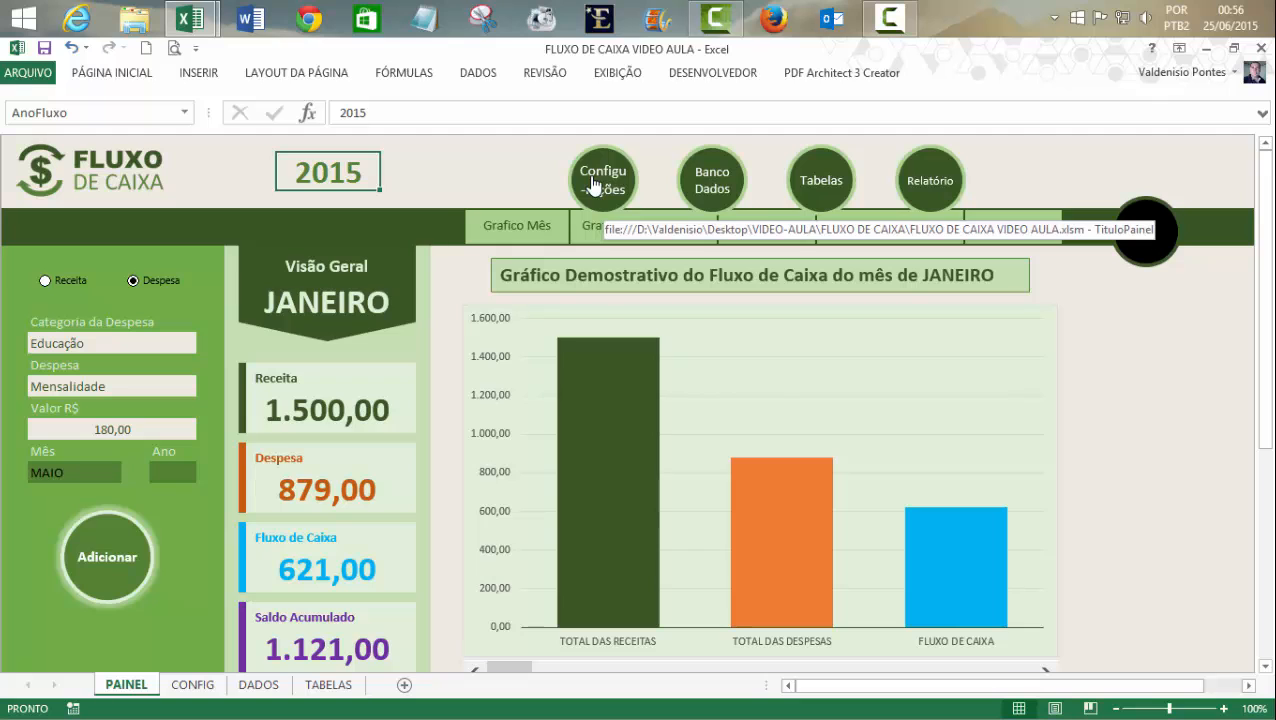
# - Set the Configurações hyperlink's screen tip to "Clique aqui para ir às configurações" and test the links to CONFIG and back
pyautogui.rightClick(594, 186)
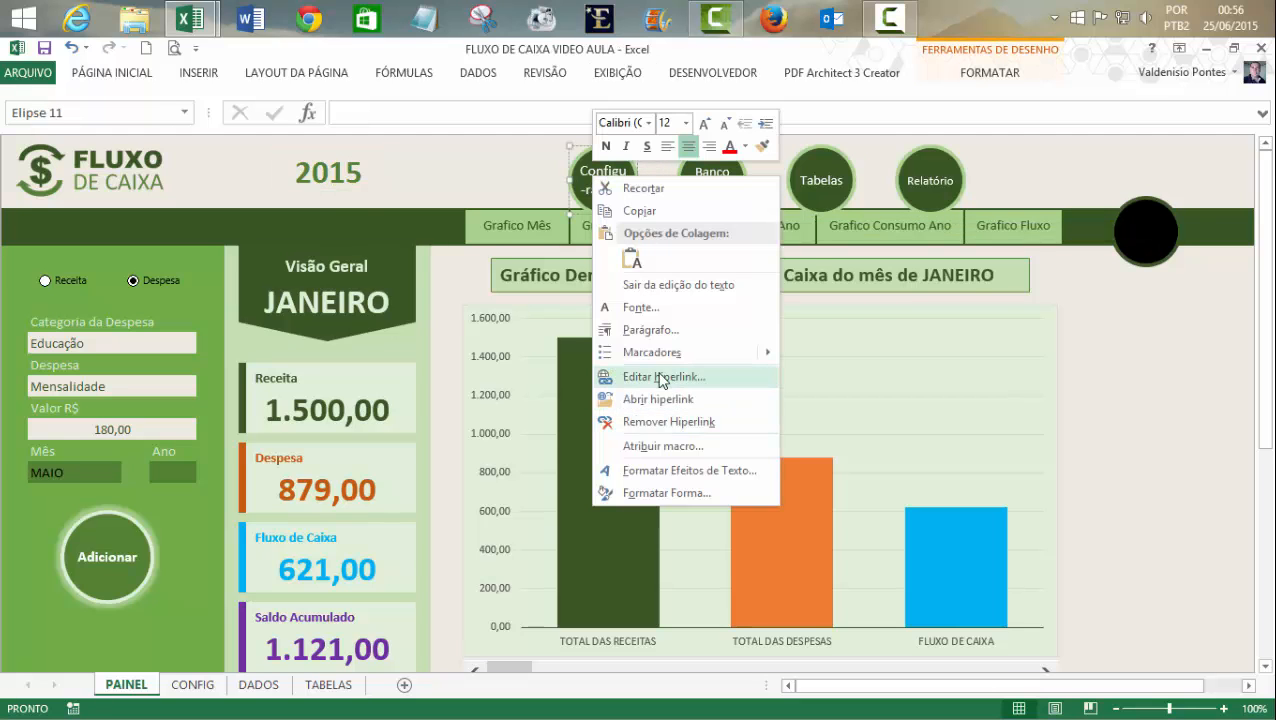
pyautogui.click(660, 377)
pyautogui.click(880, 250)
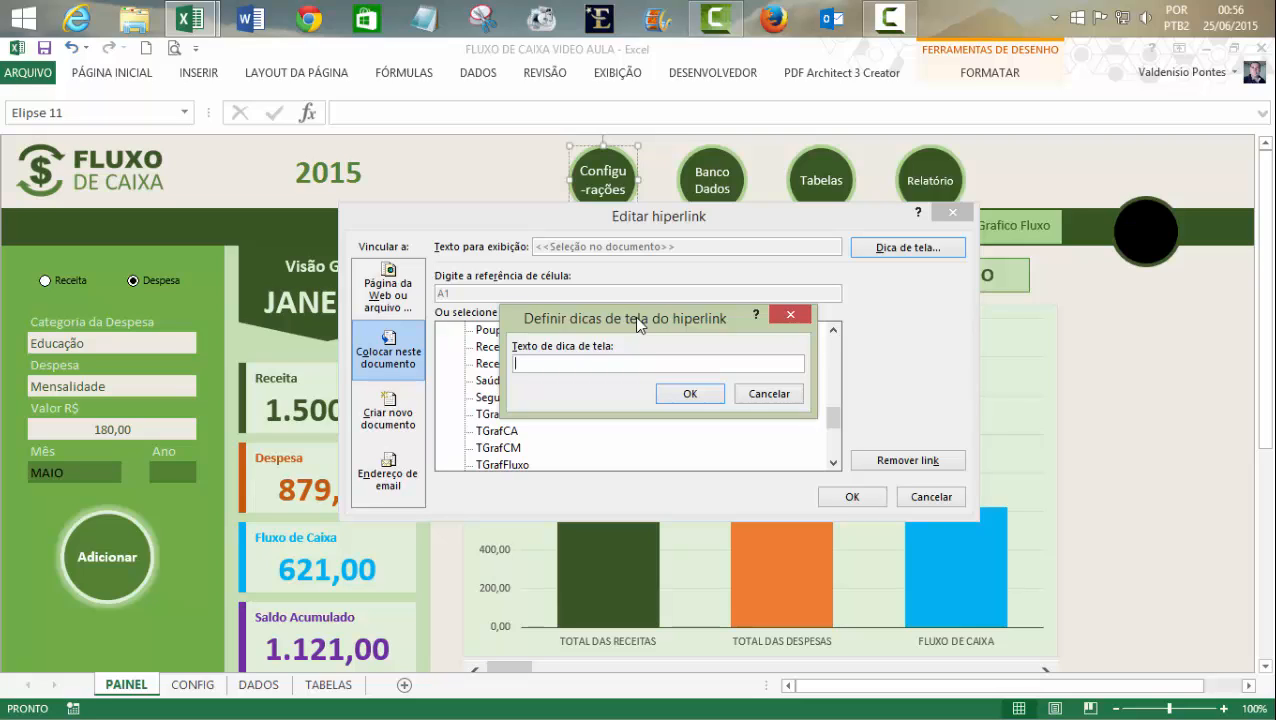
pyautogui.write('Clique aqui para ir a')
pyautogui.press('BackSpace')
pyautogui.write('às configuraç')
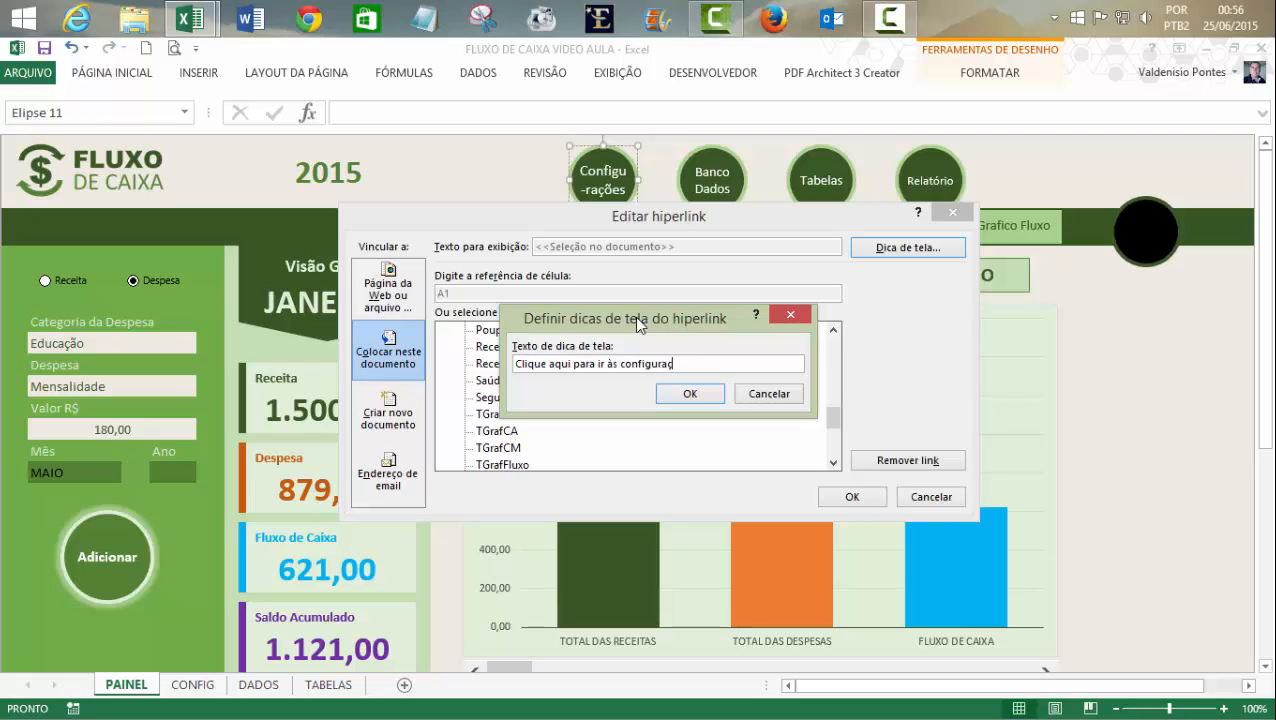
pyautogui.write('ões')
pyautogui.click(690, 393)
pyautogui.click(852, 496)
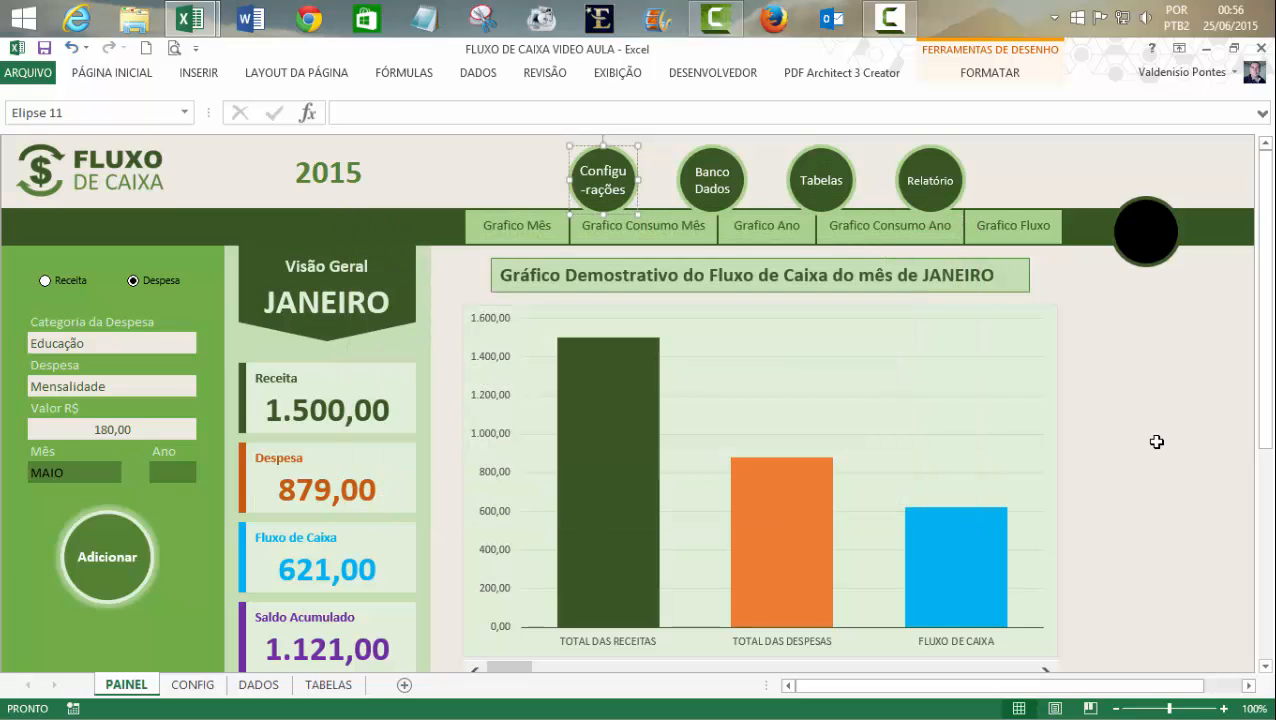
pyautogui.click(602, 178)
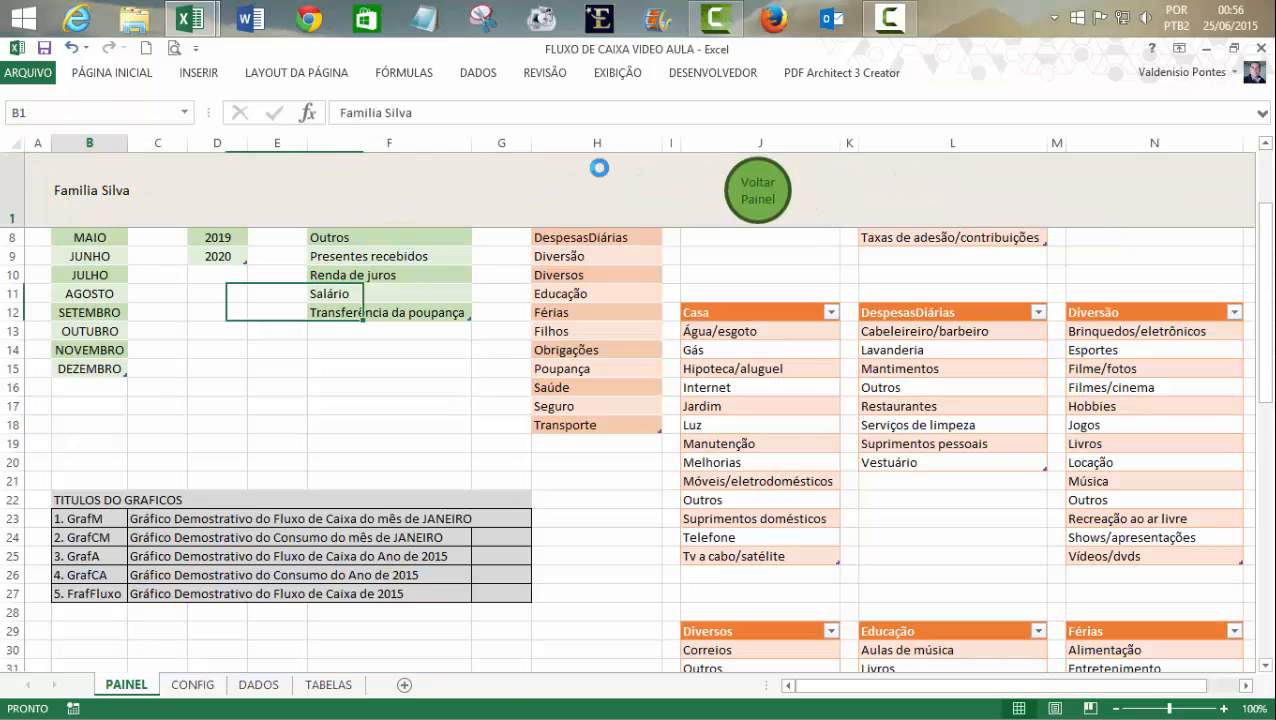
pyautogui.click(748, 192)
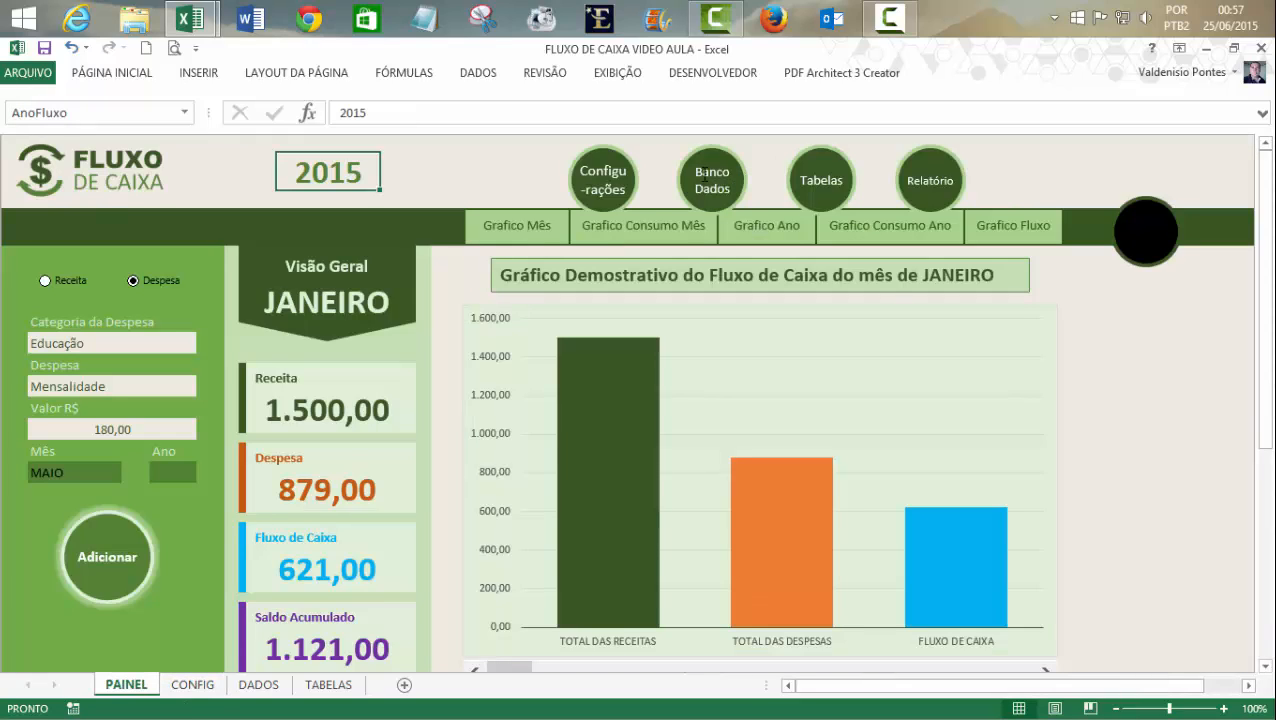
pyautogui.keyDown('ctrl'); pyautogui.click(716, 153); pyautogui.keyUp('ctrl')
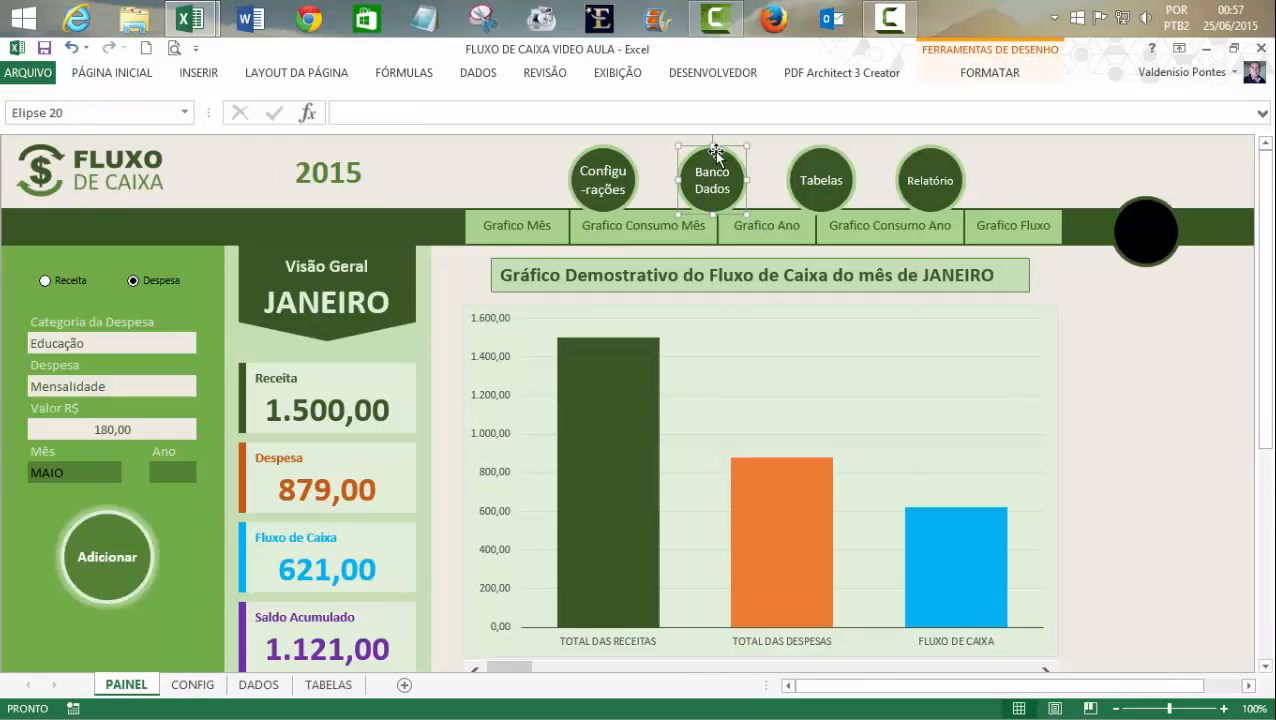
pyautogui.rightClick(716, 153)
pyautogui.click(785, 405)
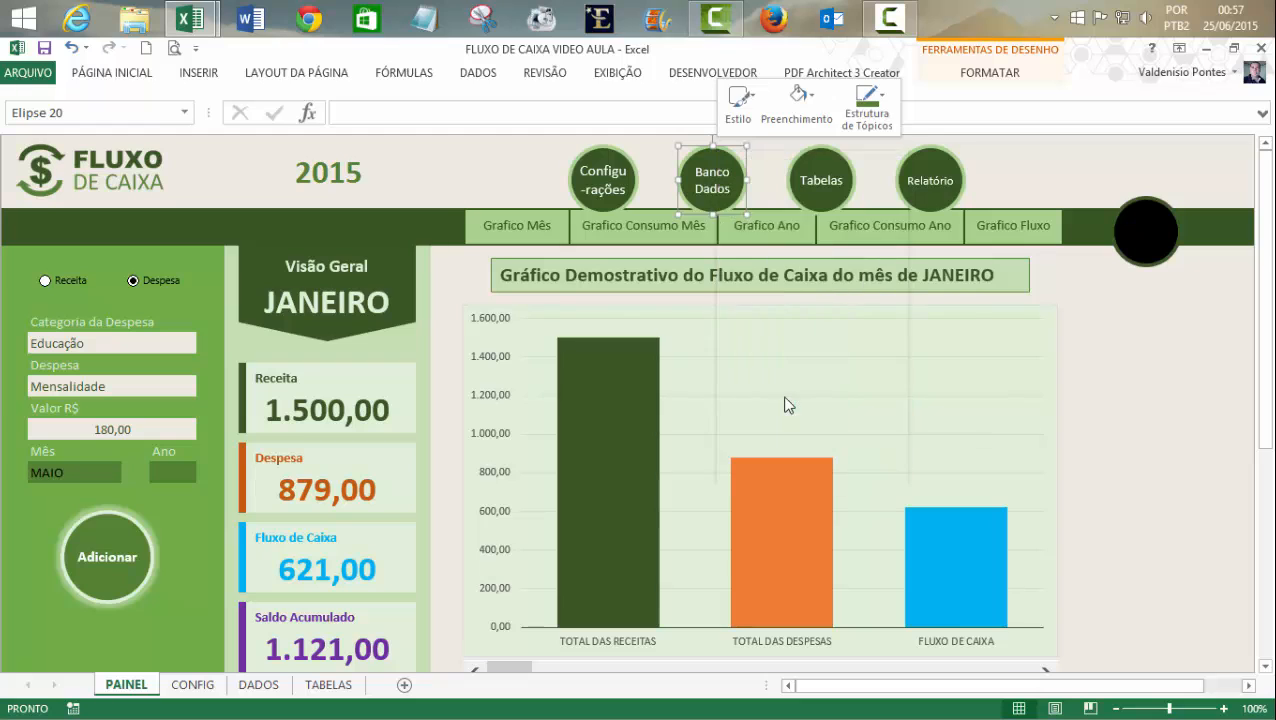
pyautogui.click(905, 533)
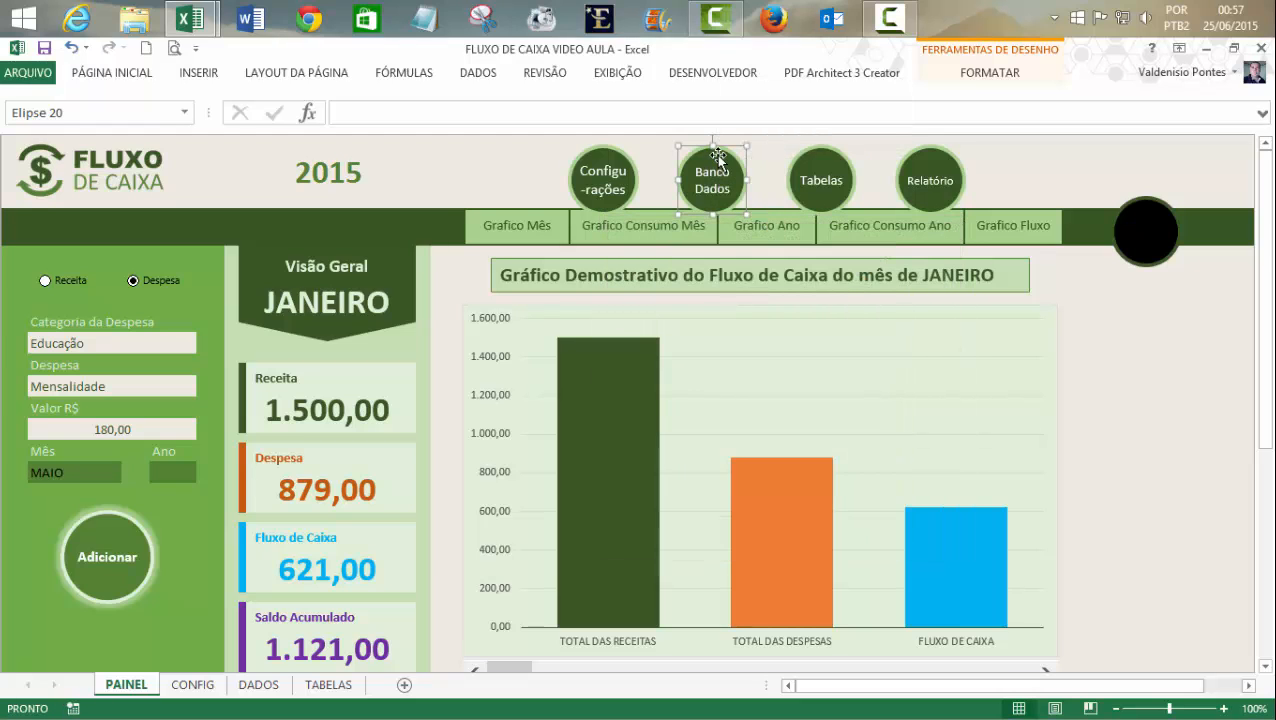
# - Hyperlink the Banco Dados header button to cell A1 of the DADOS sheet, with a "Clique aqui para" screen tip mentioning Banco de Dados
pyautogui.rightClick(716, 156)
pyautogui.click(775, 380)
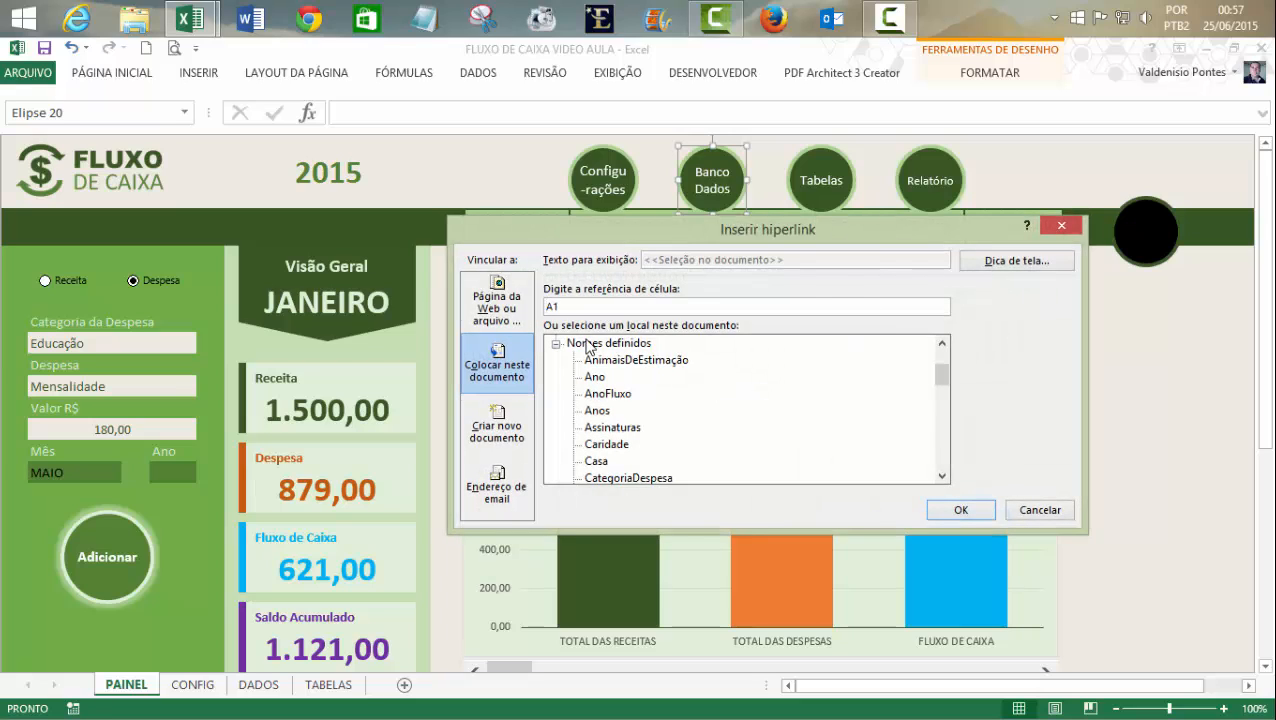
pyautogui.moveTo(942, 372); pyautogui.dragTo(942, 357)
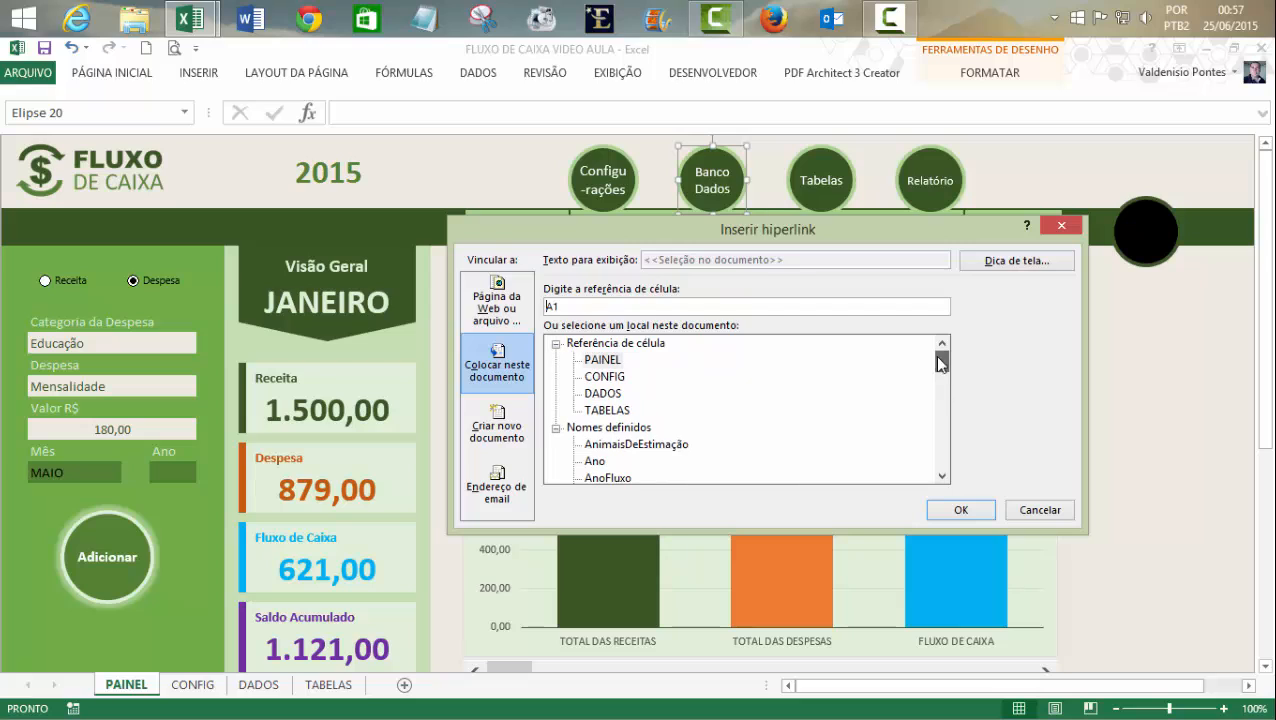
pyautogui.click(604, 393)
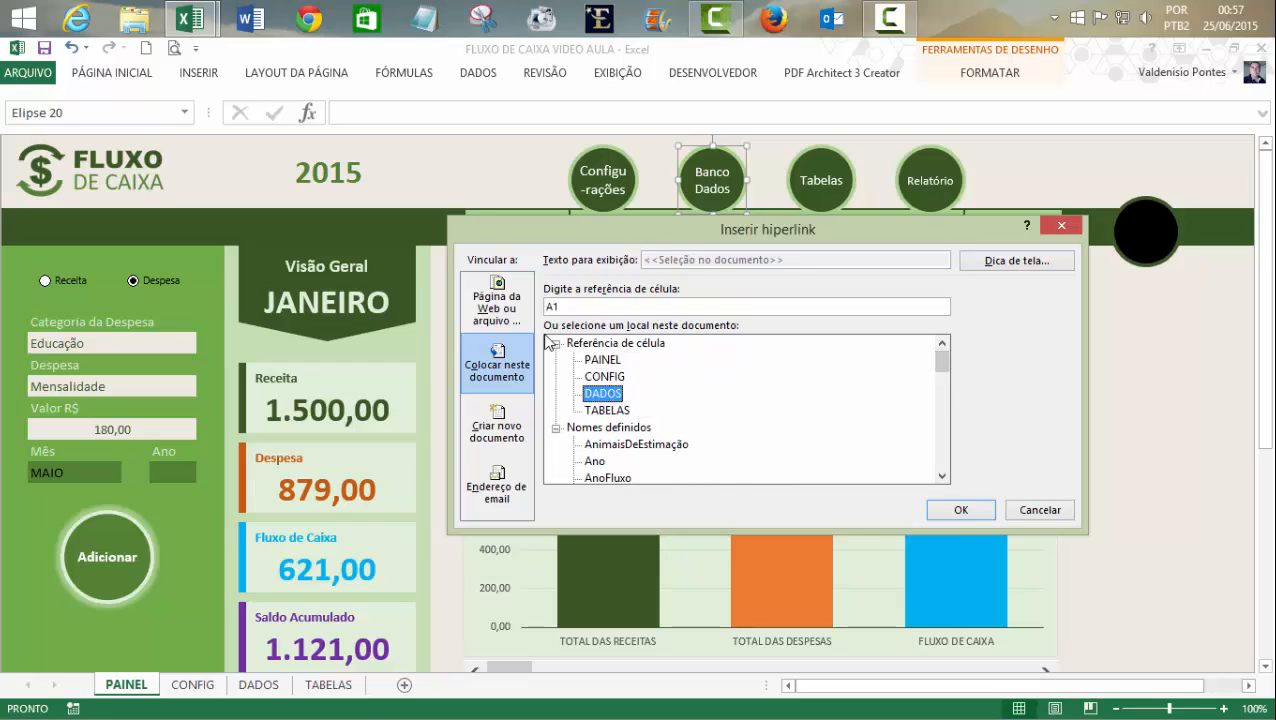
pyautogui.click(995, 261)
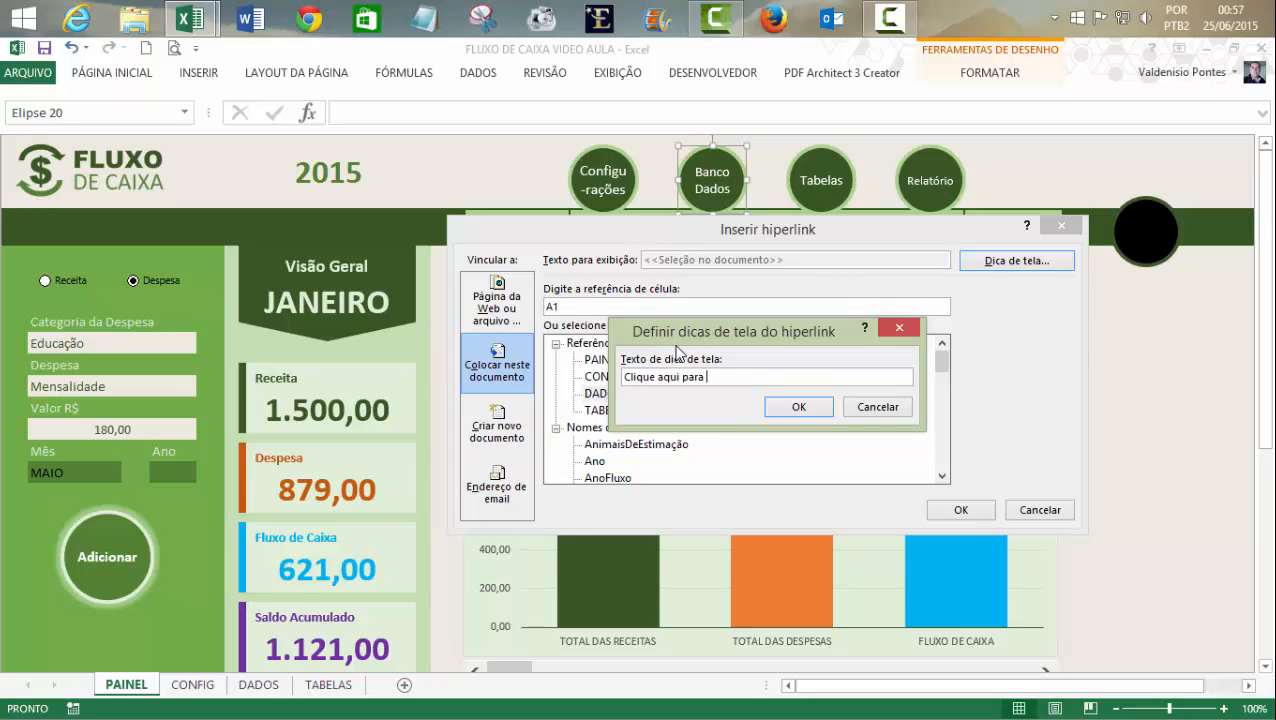
pyautogui.write('Banco de Dados')
pyautogui.click(798, 406)
pyautogui.click(960, 509)
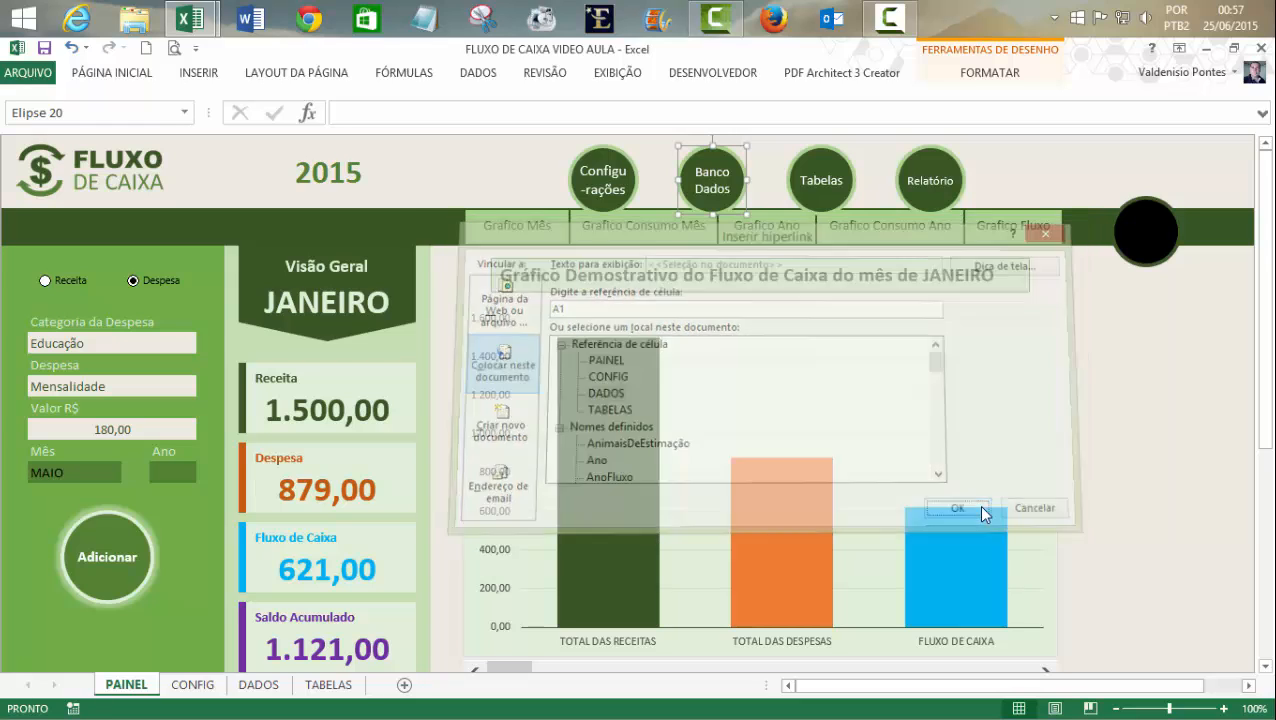
# - Hyperlink the return button on the DADOS sheet to AnoFluxo with screen tip "Clique aqui para voltar ao Painel" and follow it to PAINEL
pyautogui.click(716, 174)
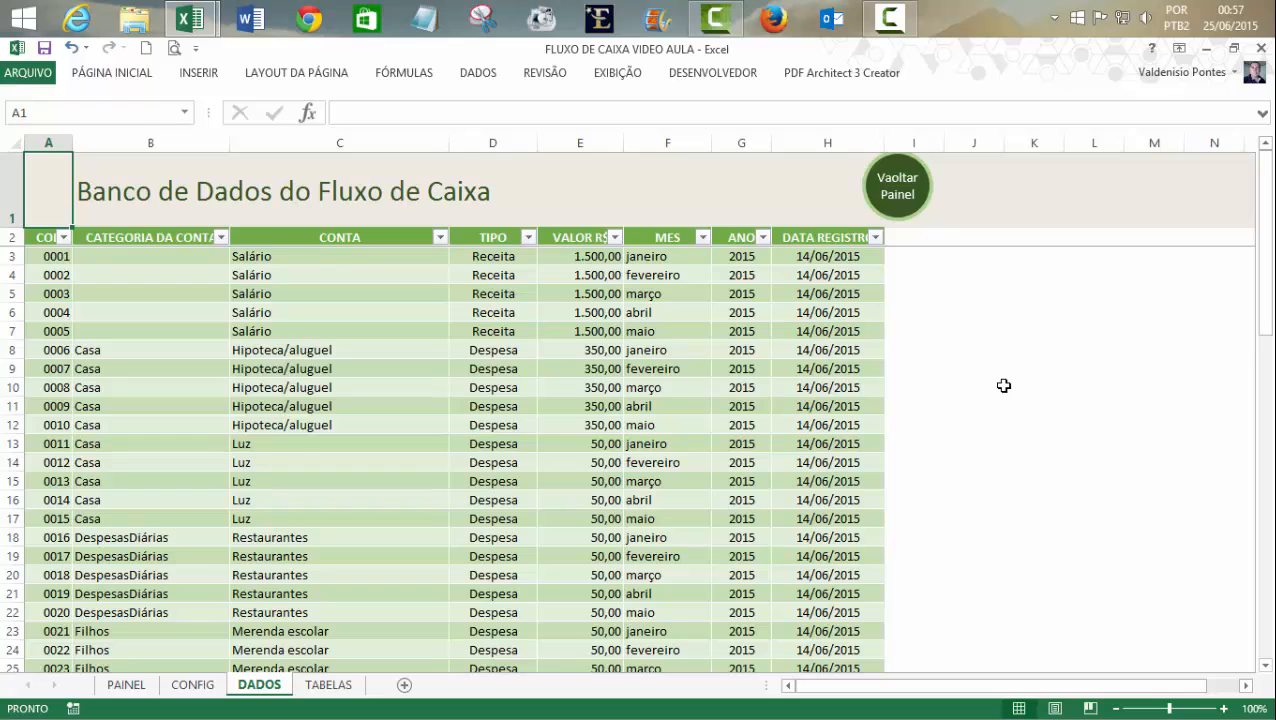
pyautogui.click(998, 352)
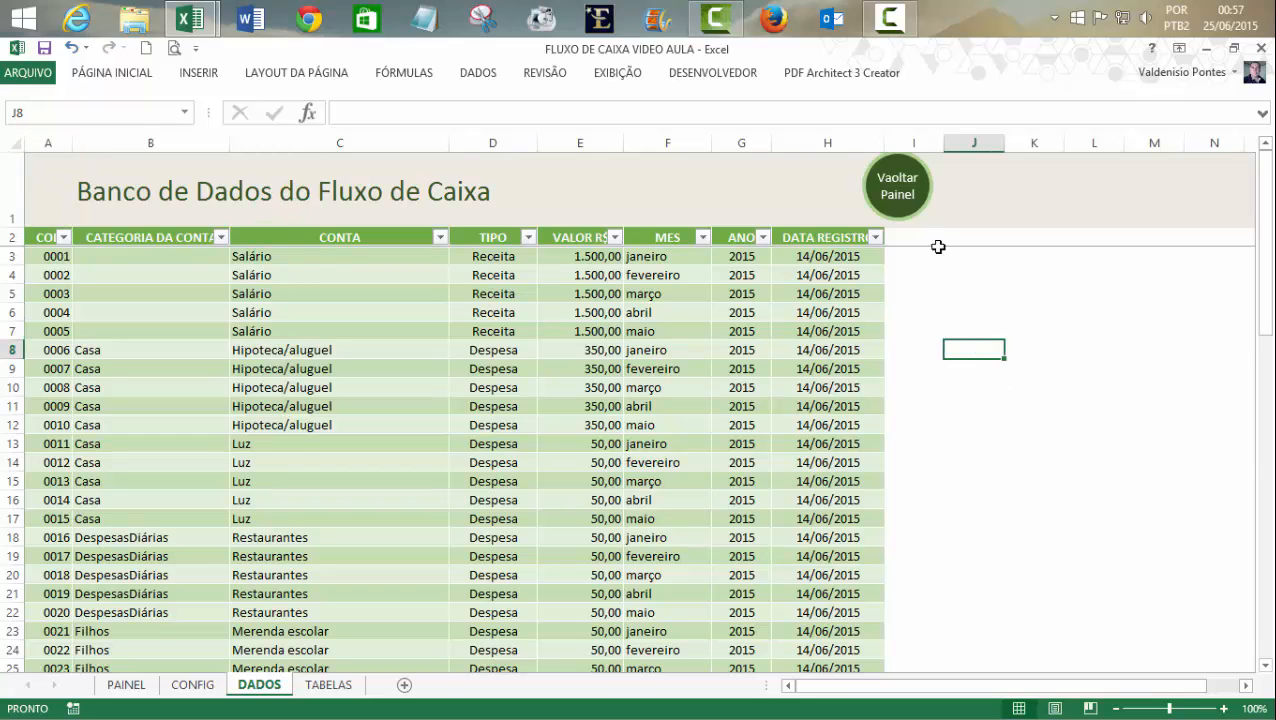
pyautogui.rightClick(921, 181)
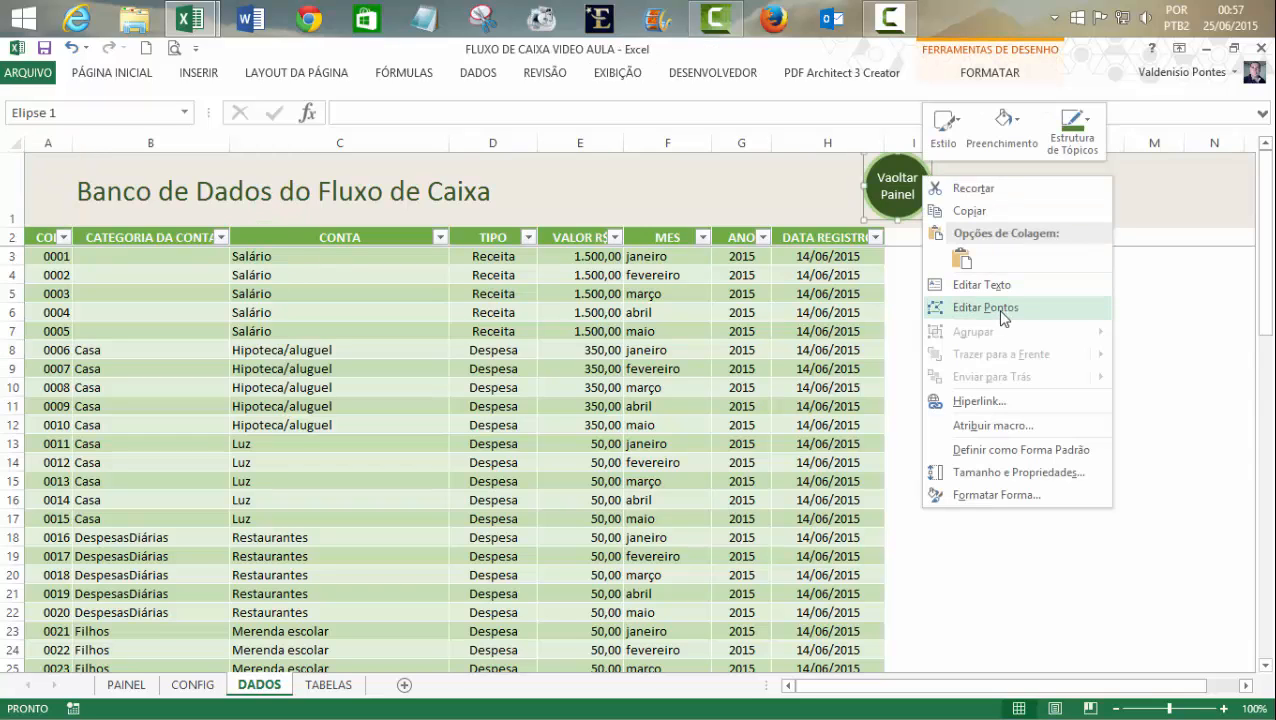
pyautogui.click(977, 404)
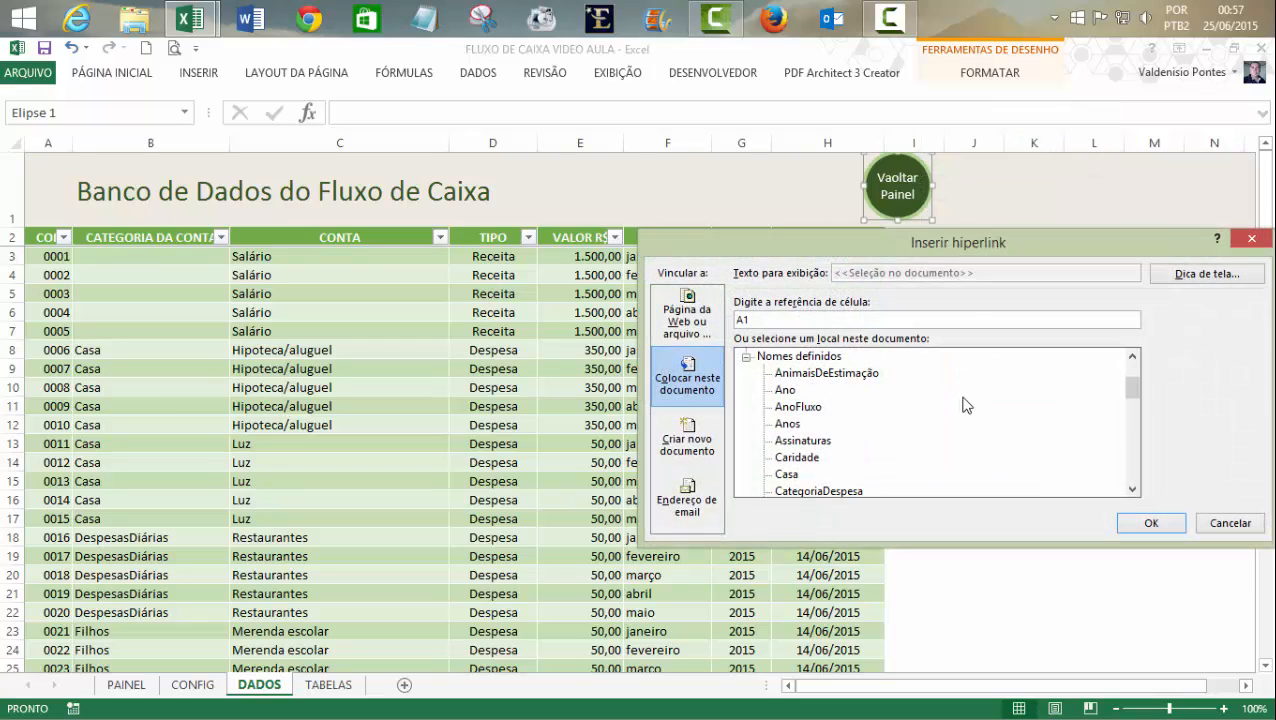
pyautogui.click(798, 407)
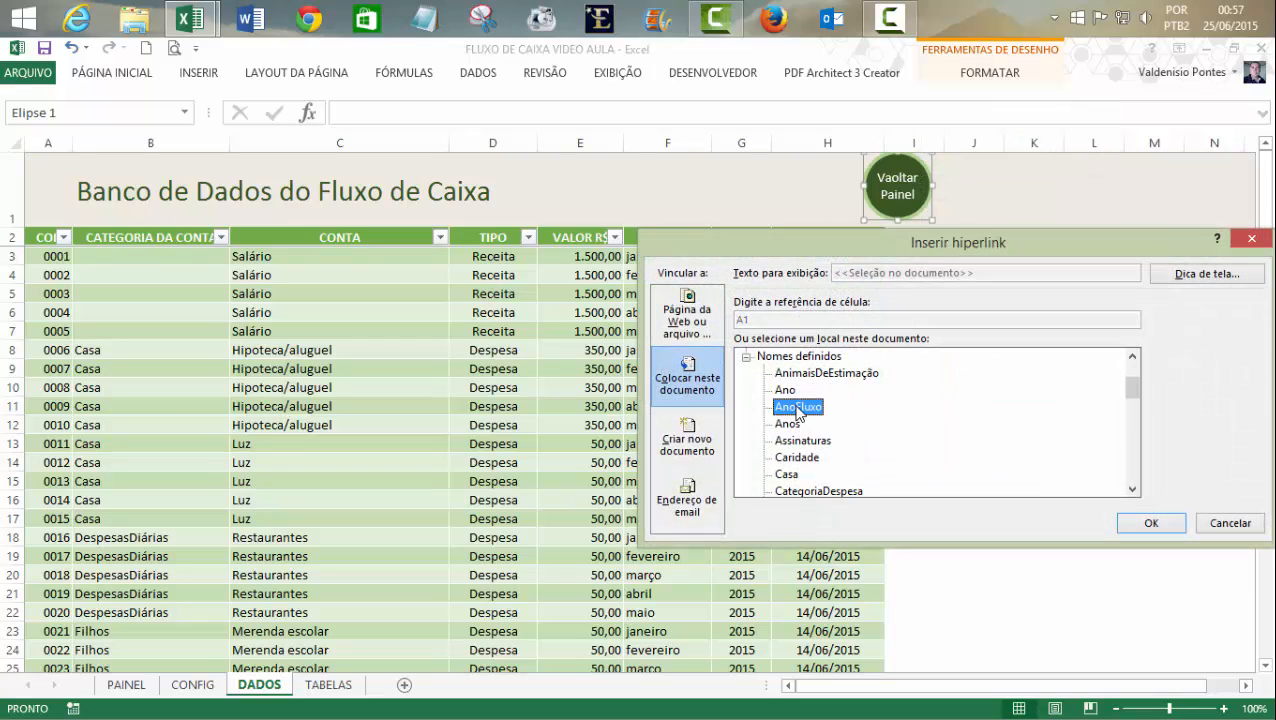
pyautogui.click(1248, 276)
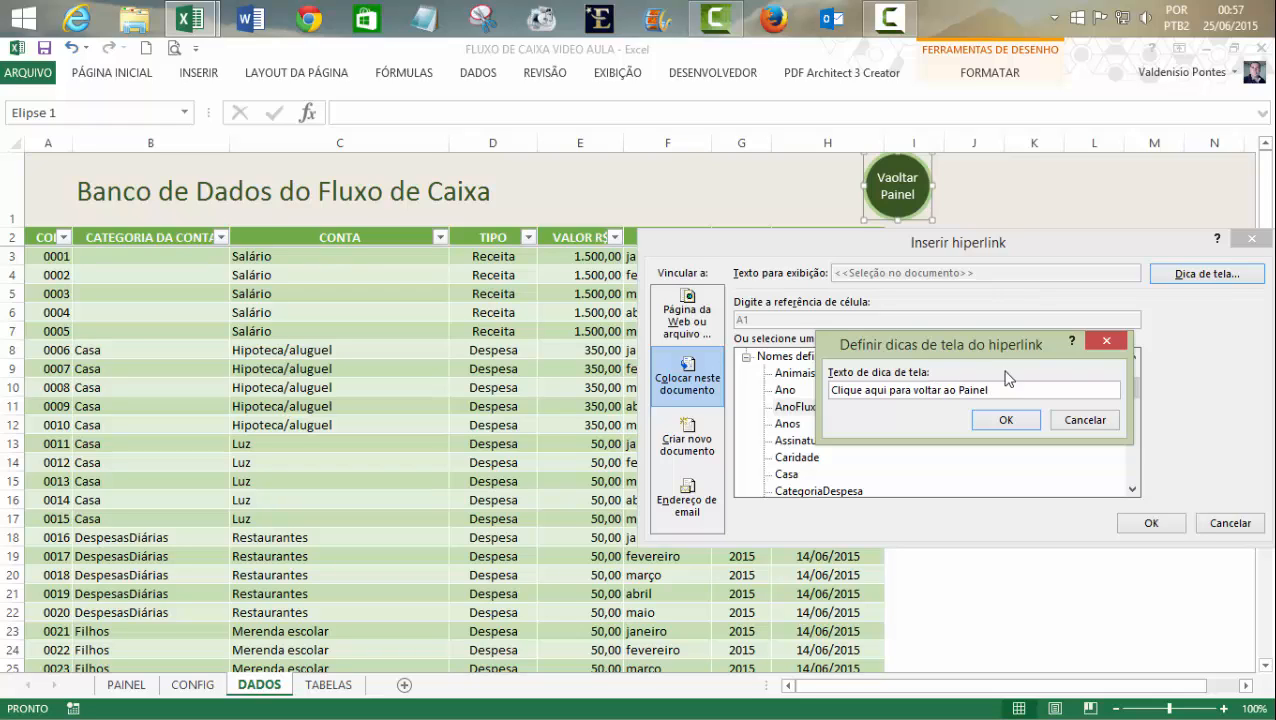
pyautogui.click(1008, 420)
pyautogui.click(1144, 522)
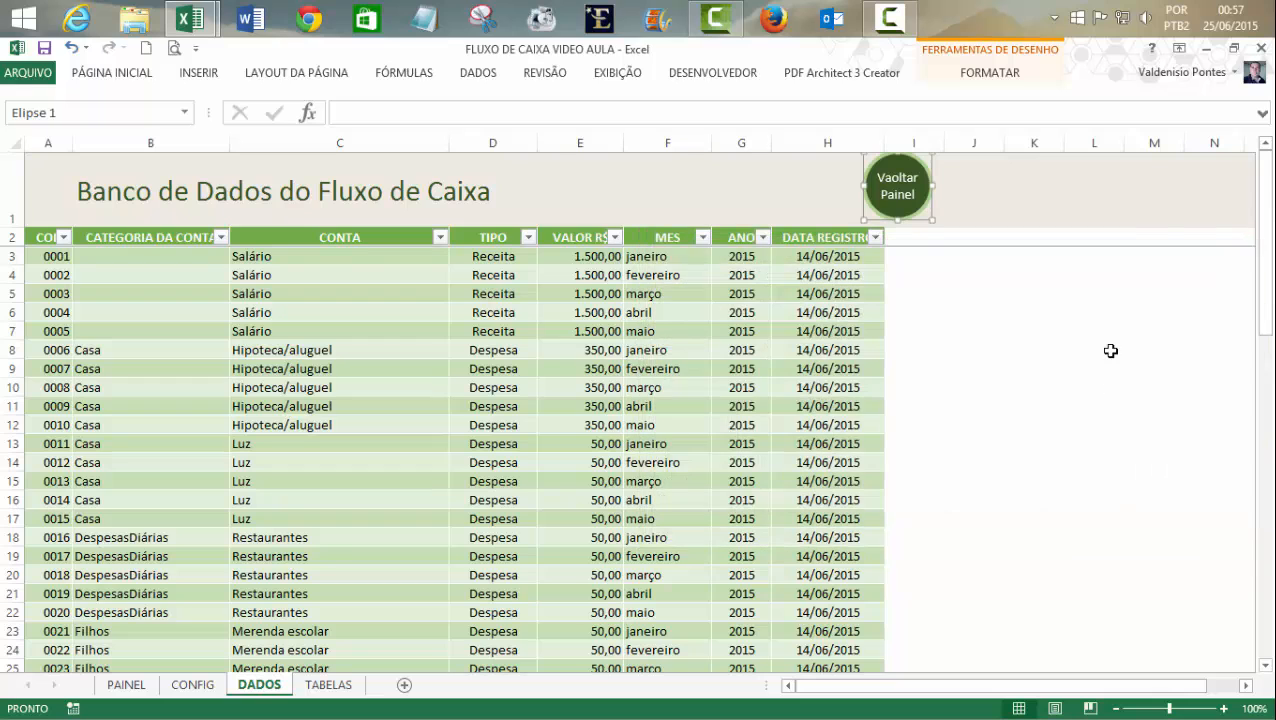
pyautogui.click(1110, 351)
pyautogui.click(903, 190)
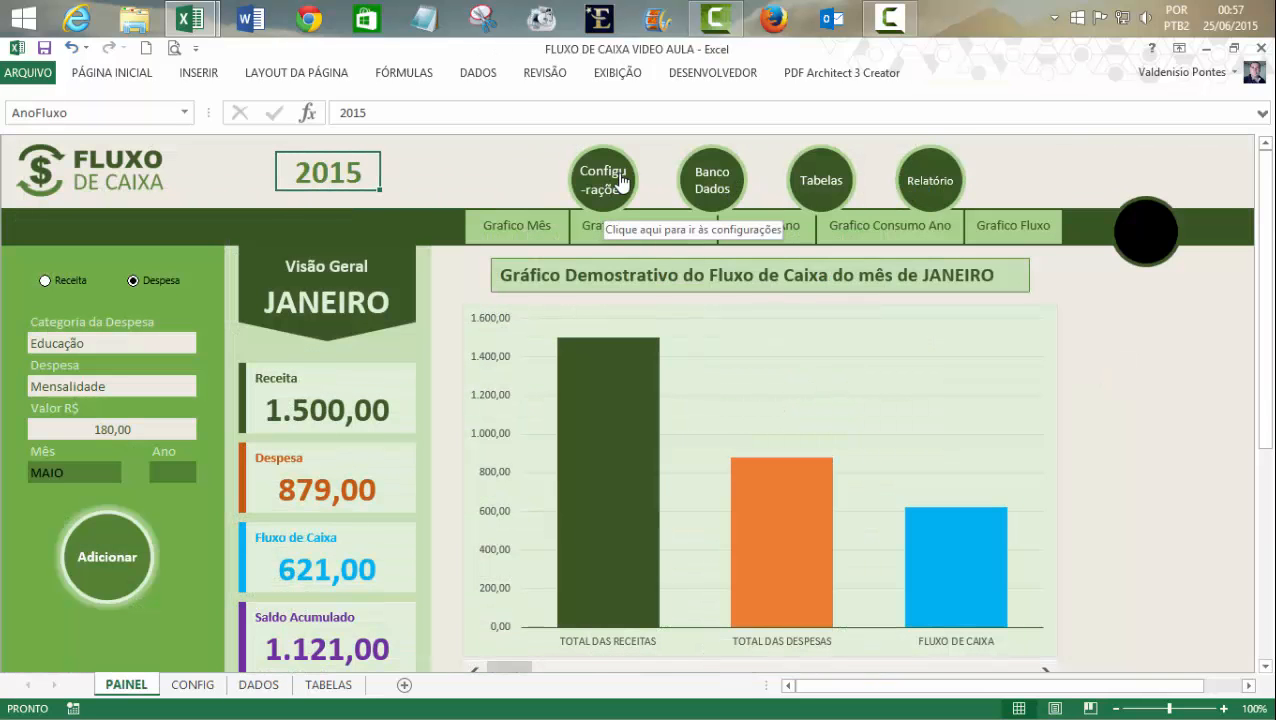
# - Follow the Banco Dados link back to DADOS and correct the return button's label to "Voltar Painel"
pyautogui.click(690, 182)
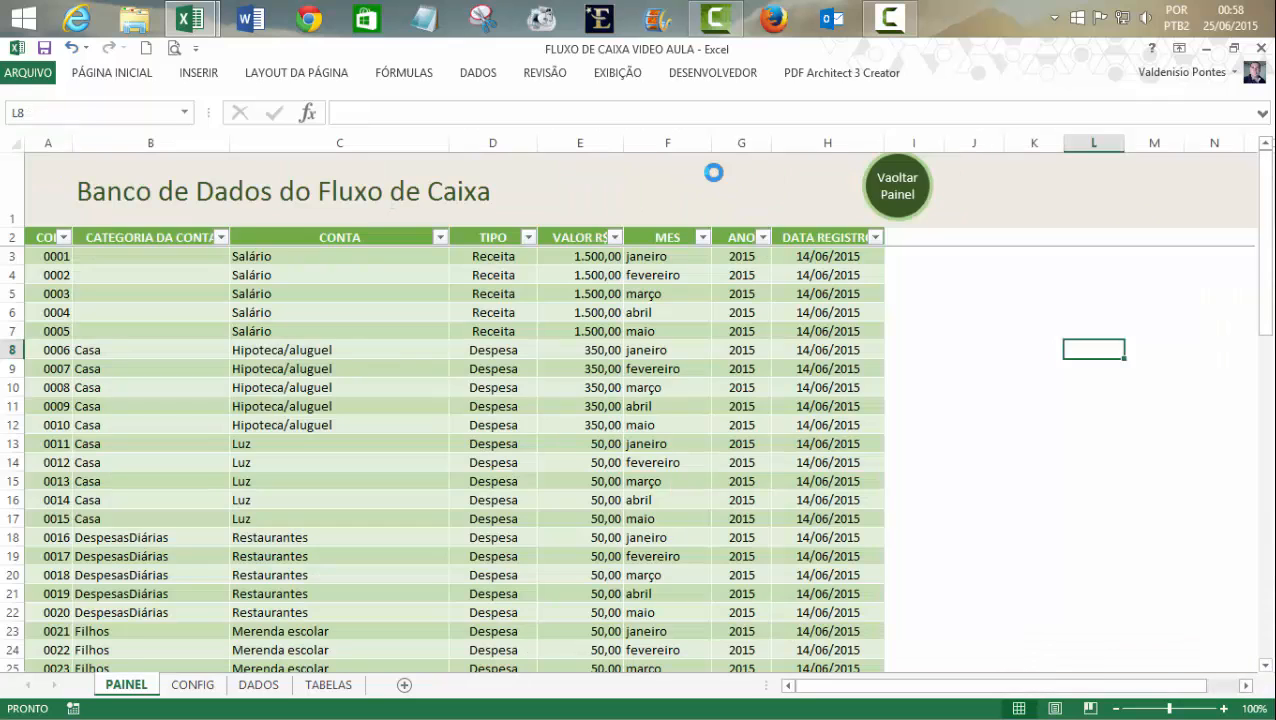
pyautogui.rightClick(899, 190)
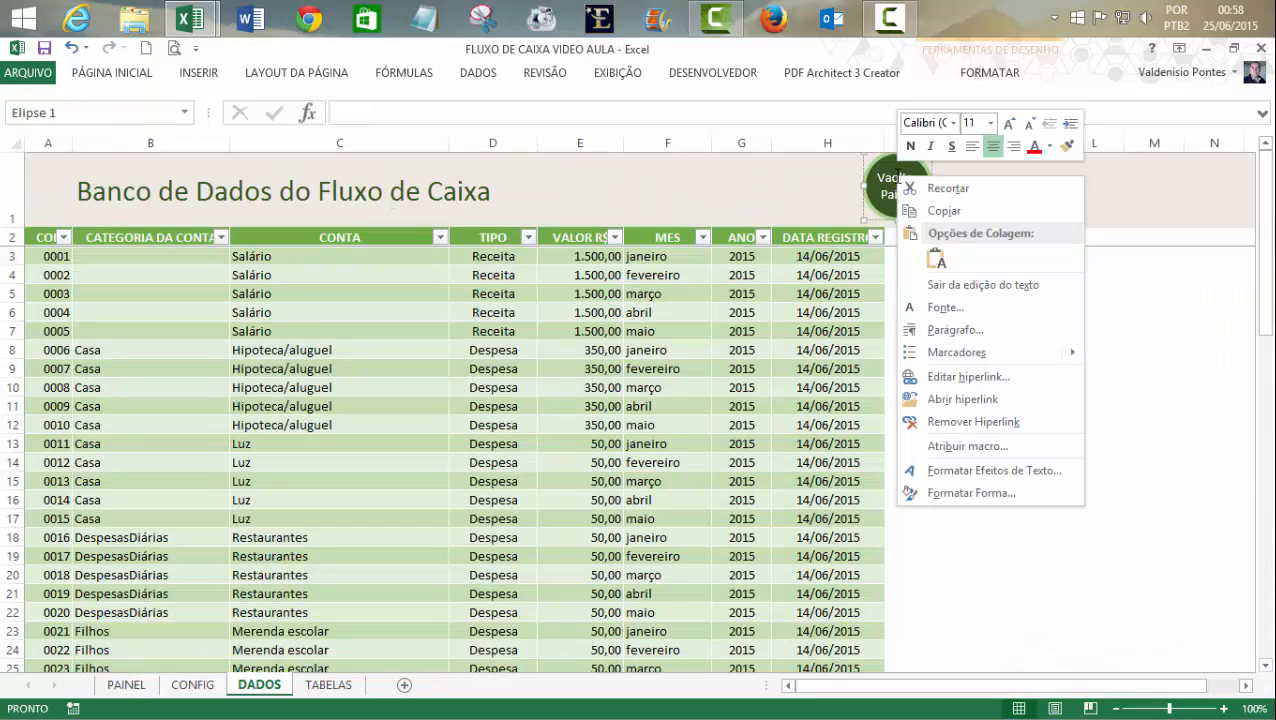
pyautogui.click(892, 180)
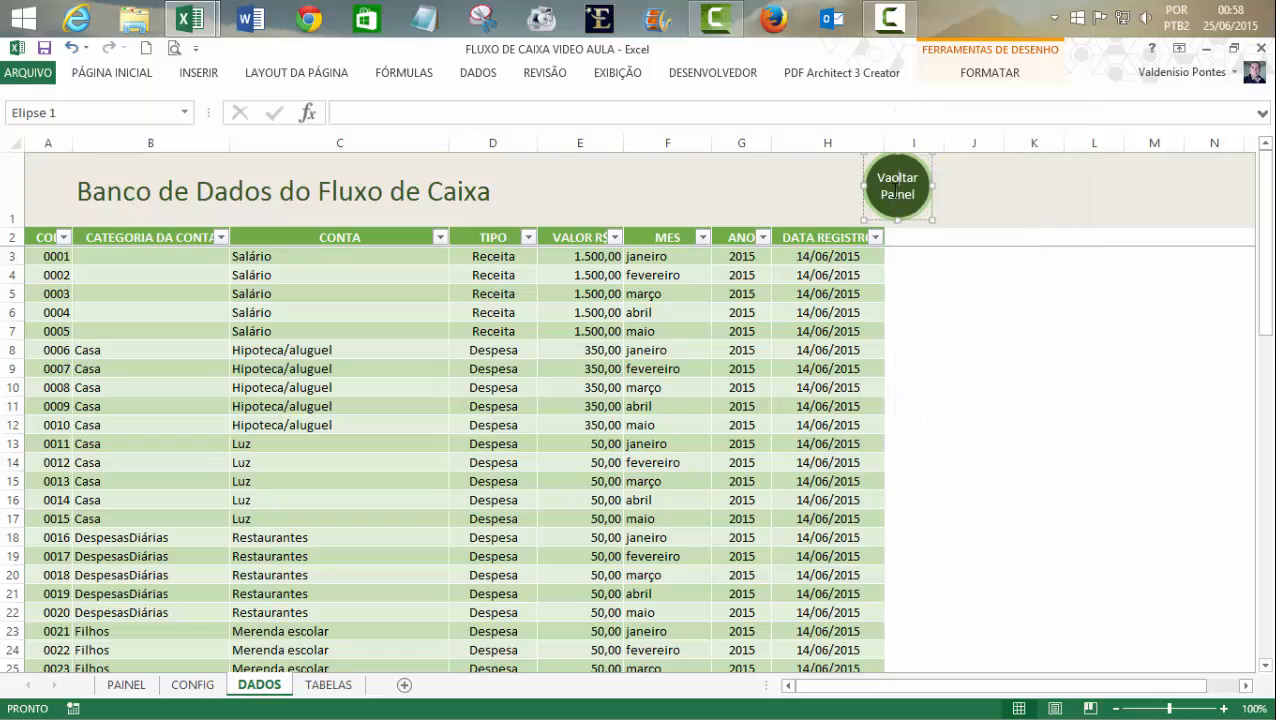
pyautogui.press('BackSpace')
pyautogui.click(995, 298)
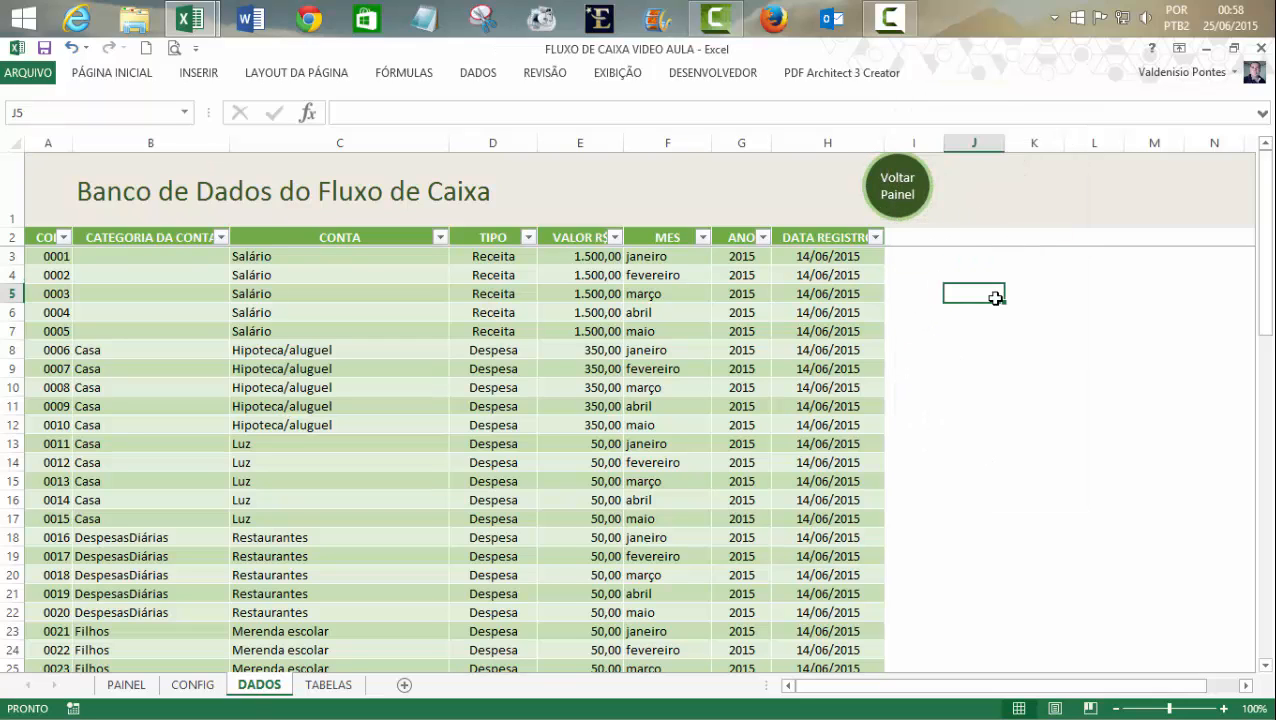
# - Test the Voltar Painel and Banco Dados links between the DADOS and PAINEL sheets, ending on PAINEL
pyautogui.click(897, 188)
pyautogui.click(725, 181)
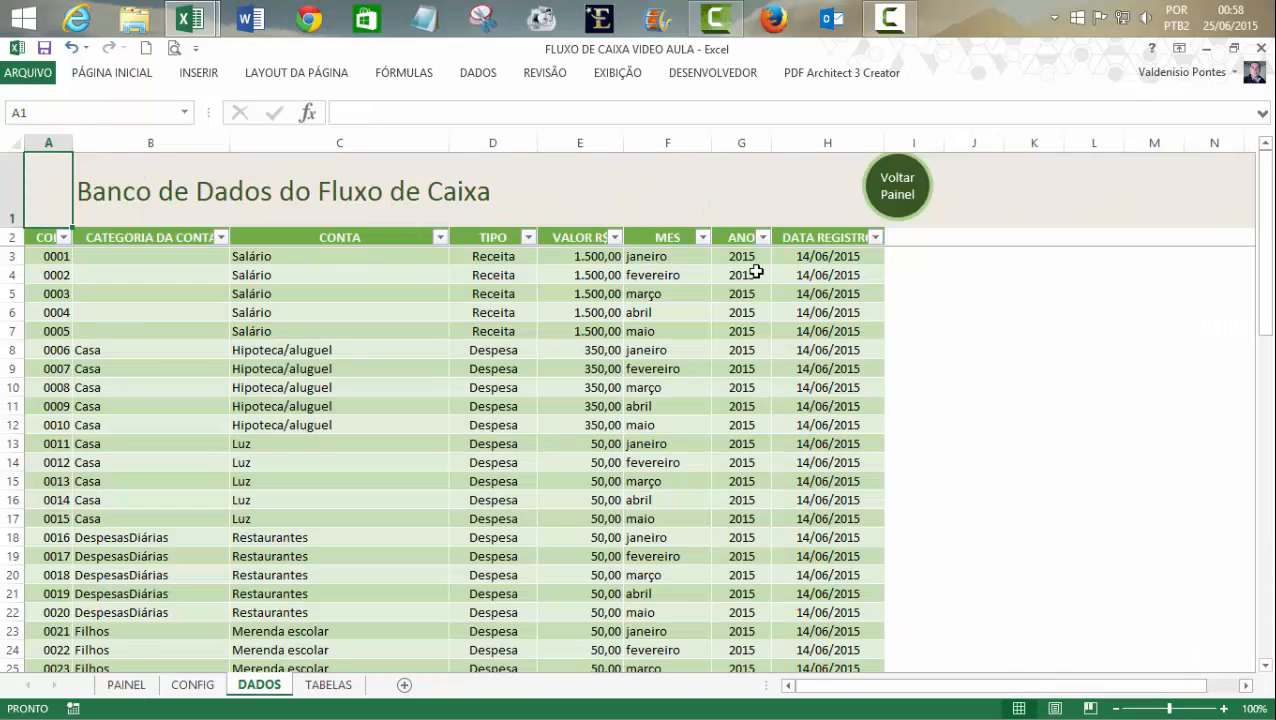
pyautogui.click(914, 280)
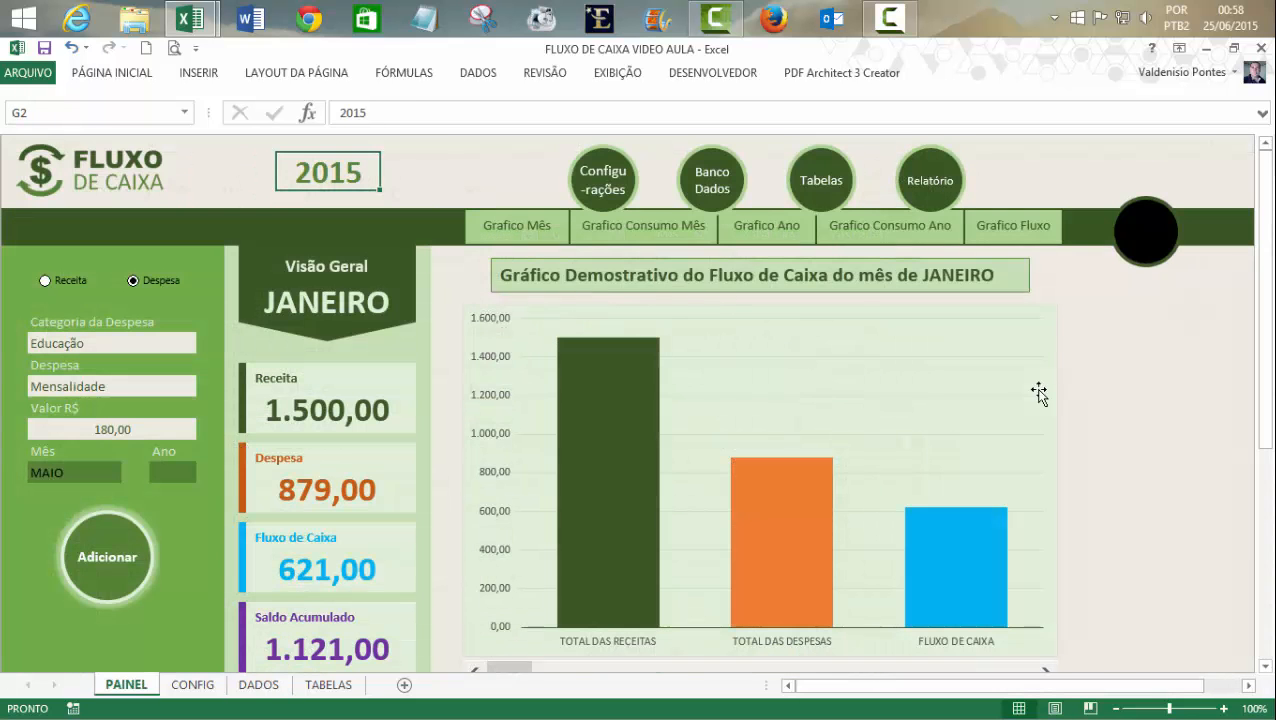
# - Hyperlink the Tabelas header button to cell A1 of the TABELAS sheet with screen tip "Clique aqui para ir à guia Tabelas"
pyautogui.rightClick(819, 175)
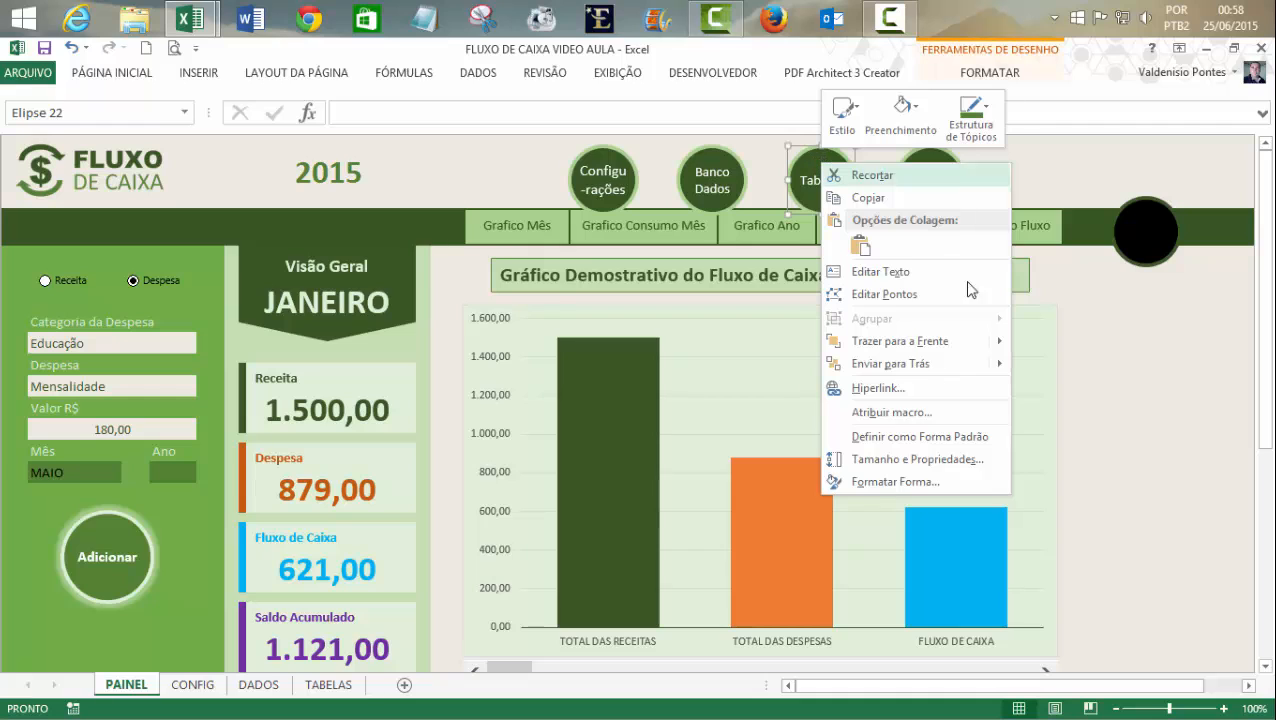
pyautogui.click(878, 388)
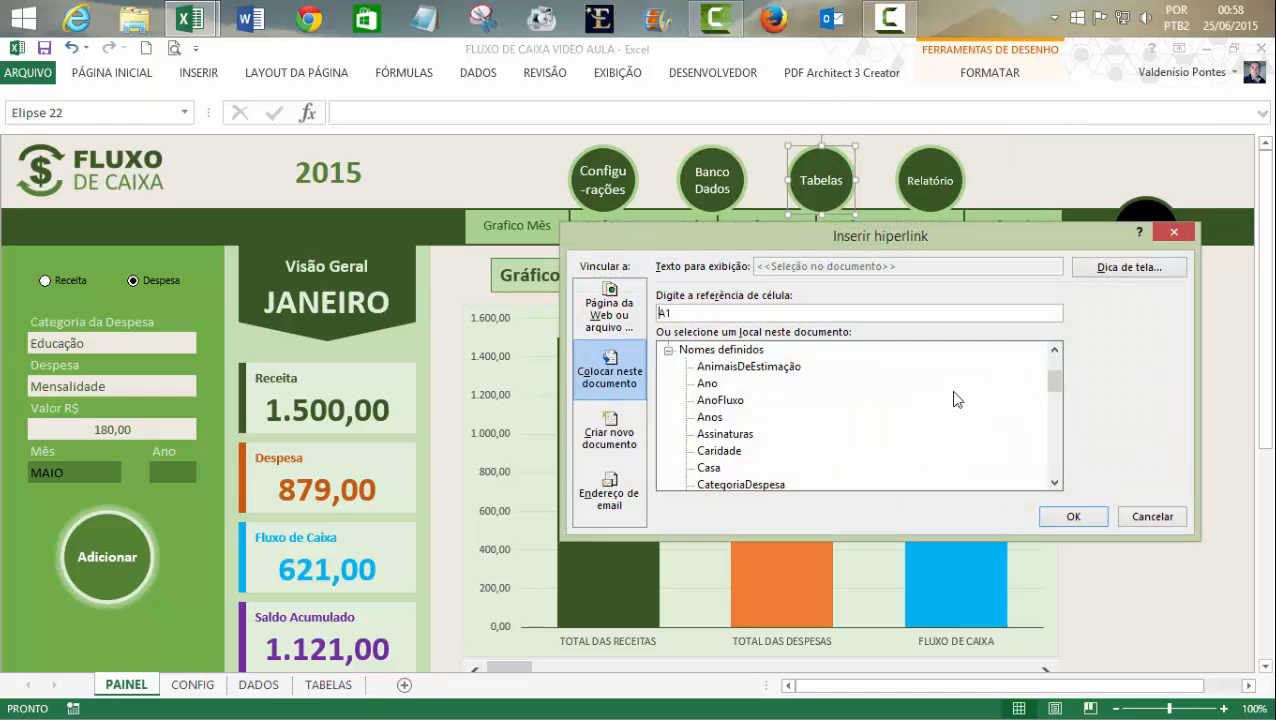
pyautogui.moveTo(1055, 382); pyautogui.dragTo(1055, 366)
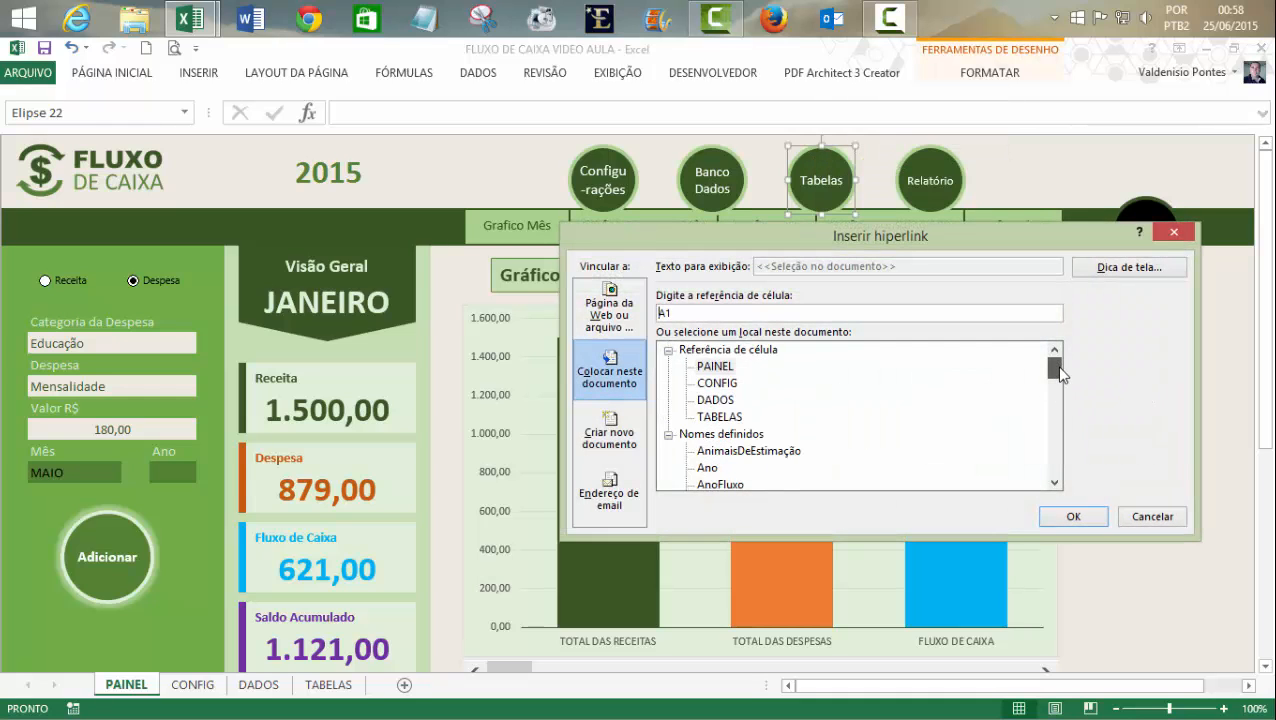
pyautogui.click(720, 416)
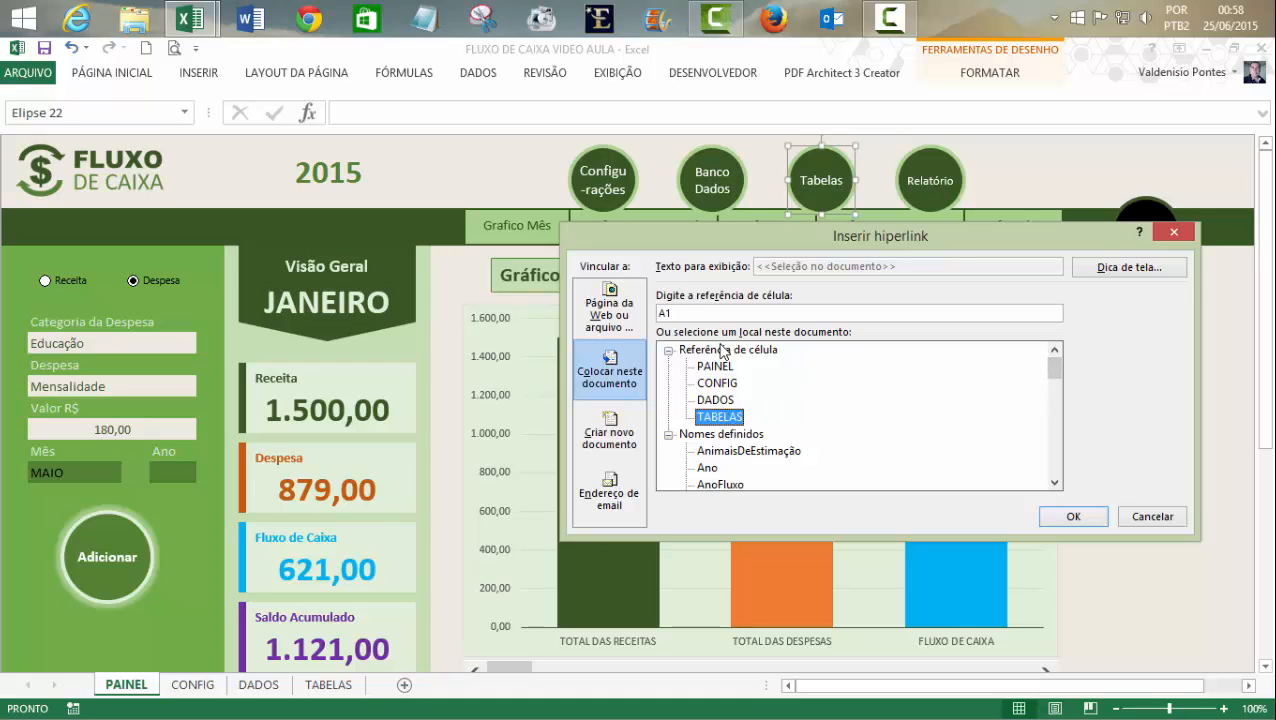
pyautogui.click(1101, 274)
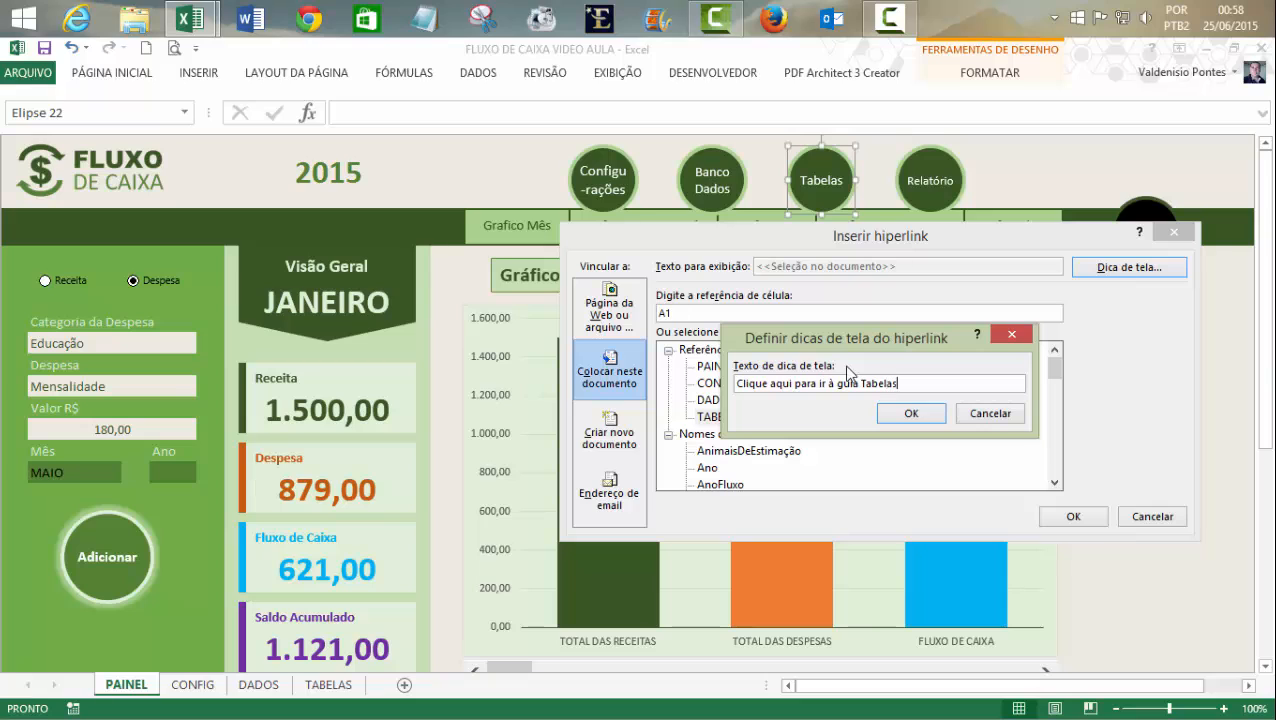
pyautogui.click(911, 413)
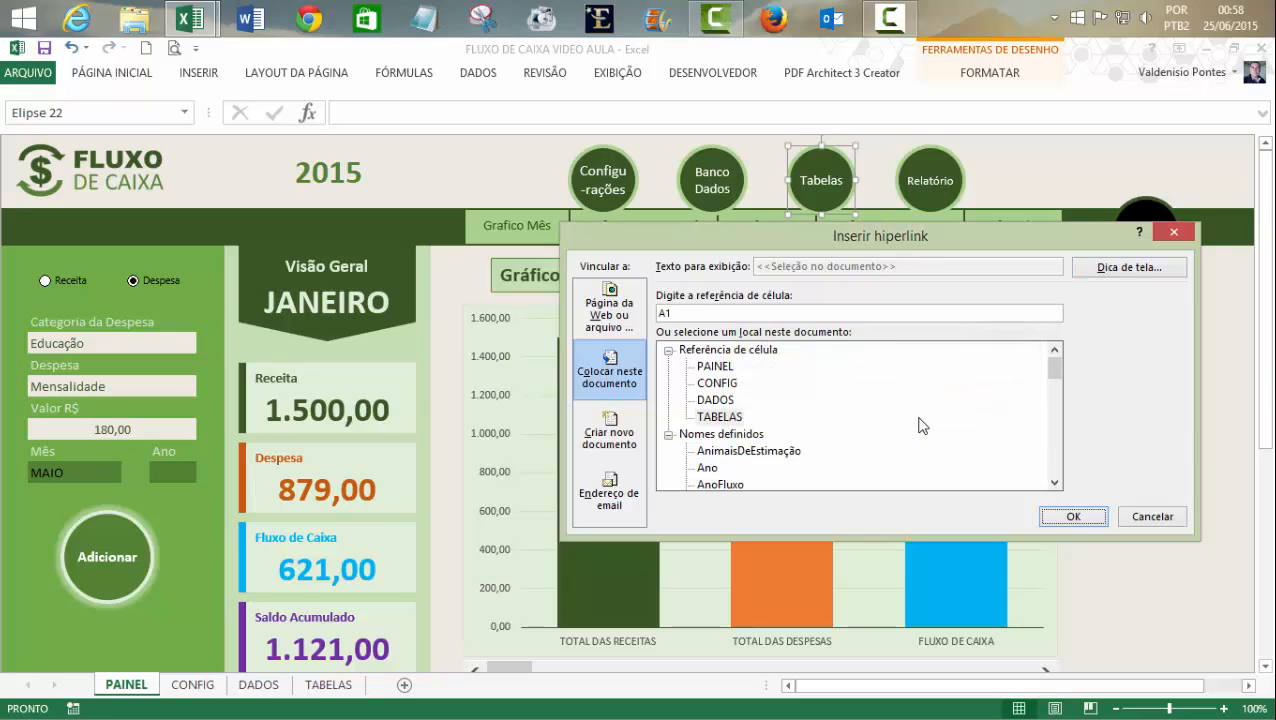
pyautogui.click(1073, 516)
pyautogui.click(1152, 443)
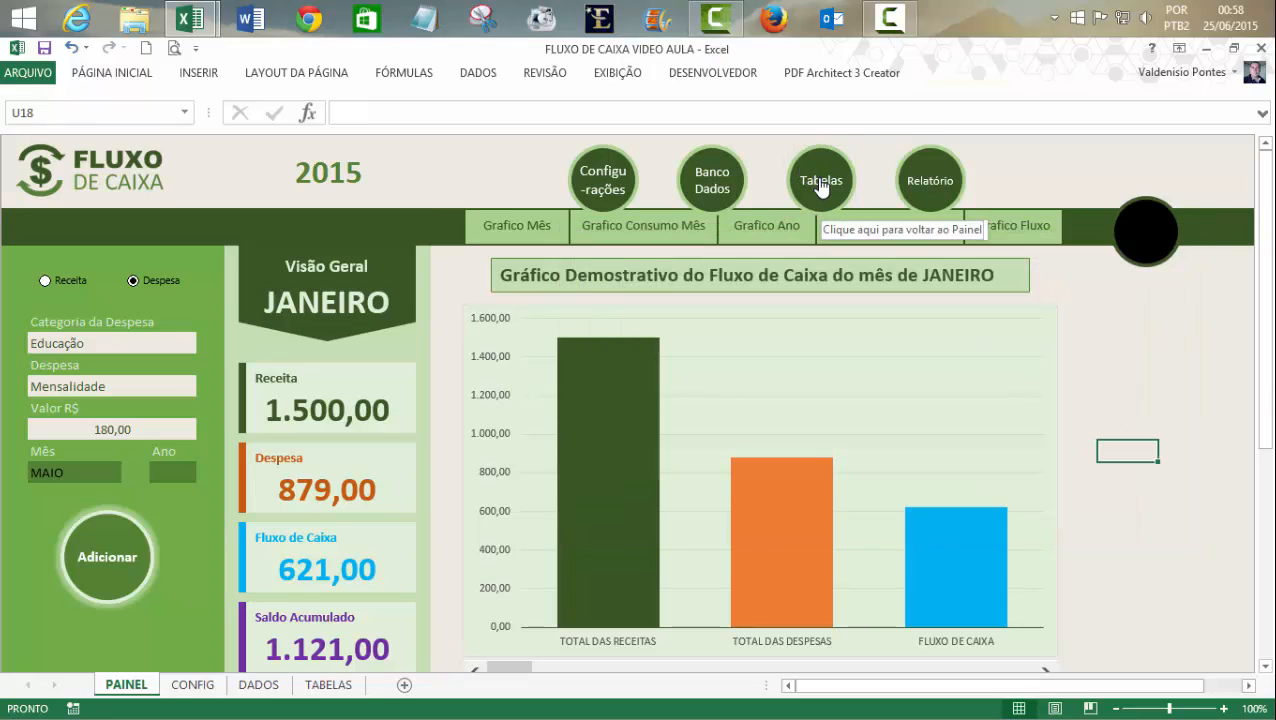
# - Follow the Tabelas link to the TABELAS sheet and correct its return button's label to "Voltar Painel"
pyautogui.click(821, 187)
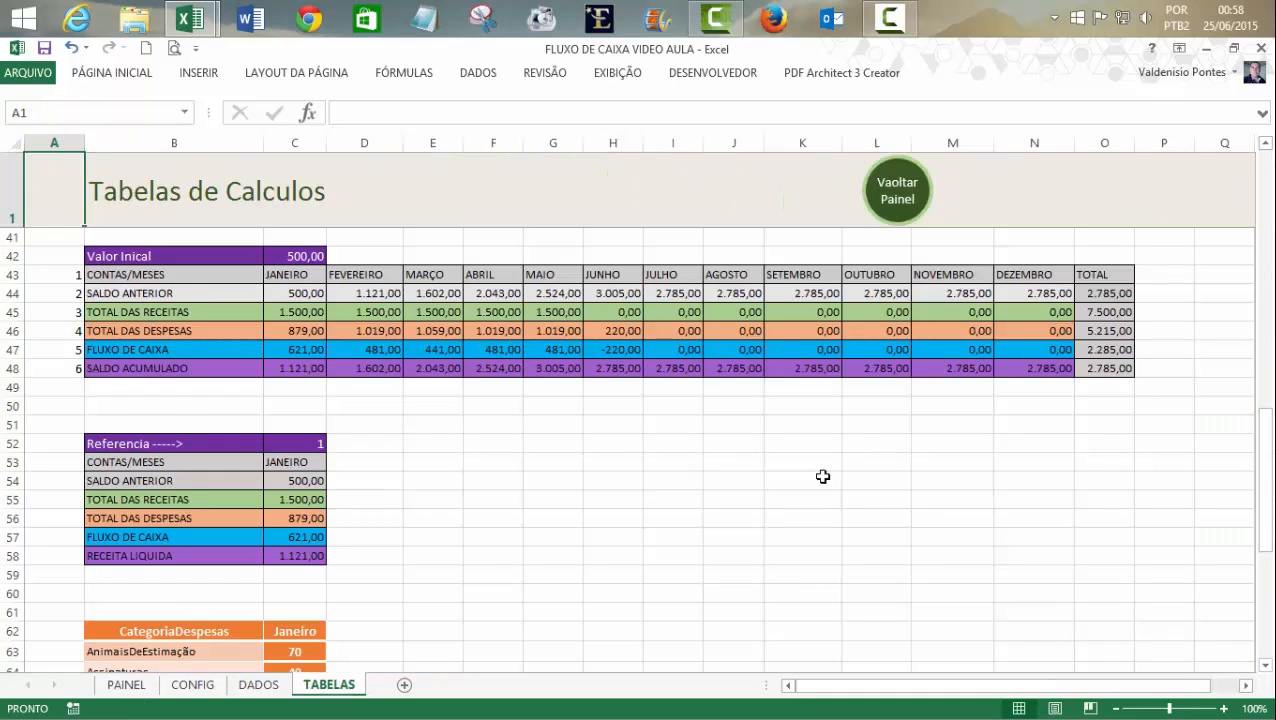
pyautogui.click(768, 492)
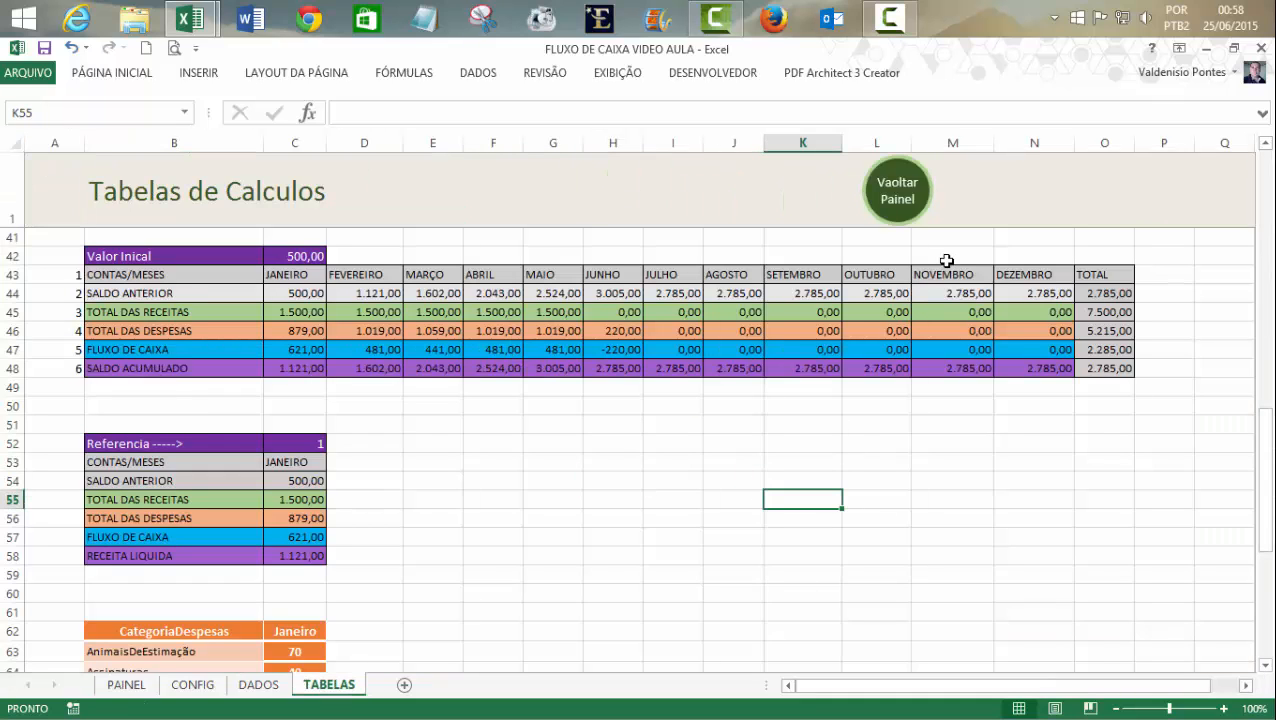
pyautogui.click(891, 188)
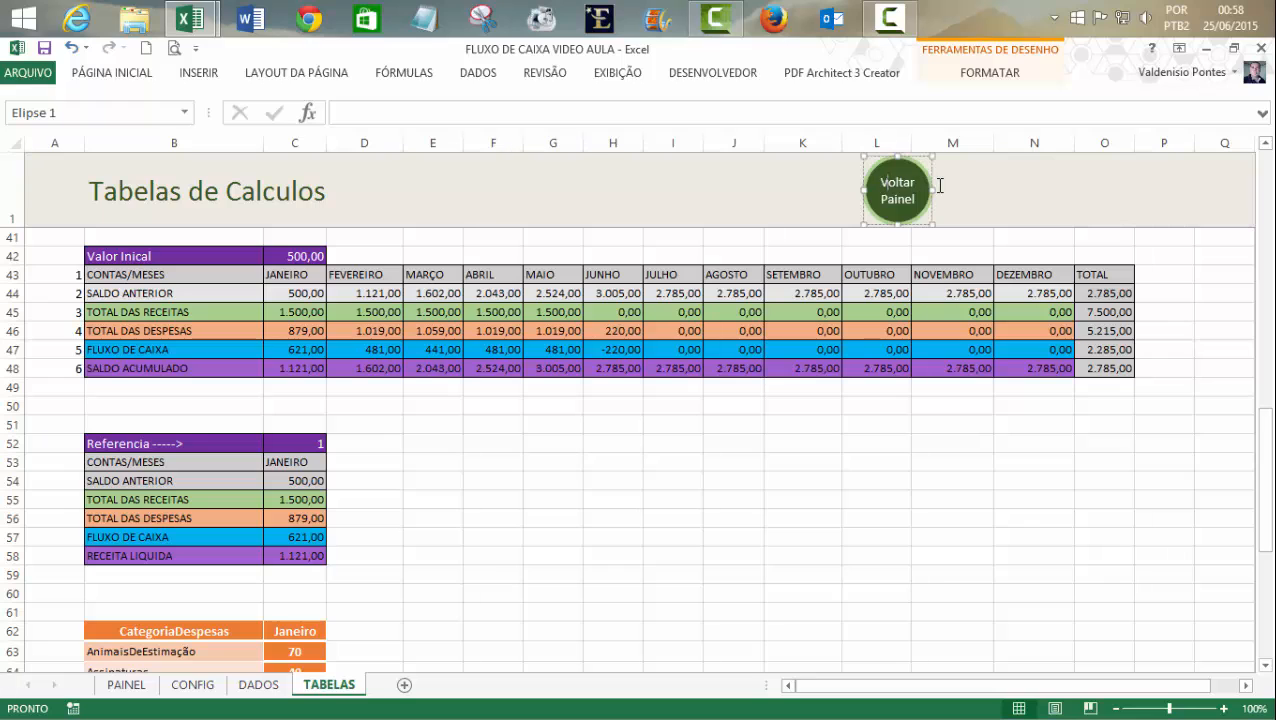
pyautogui.click(969, 498)
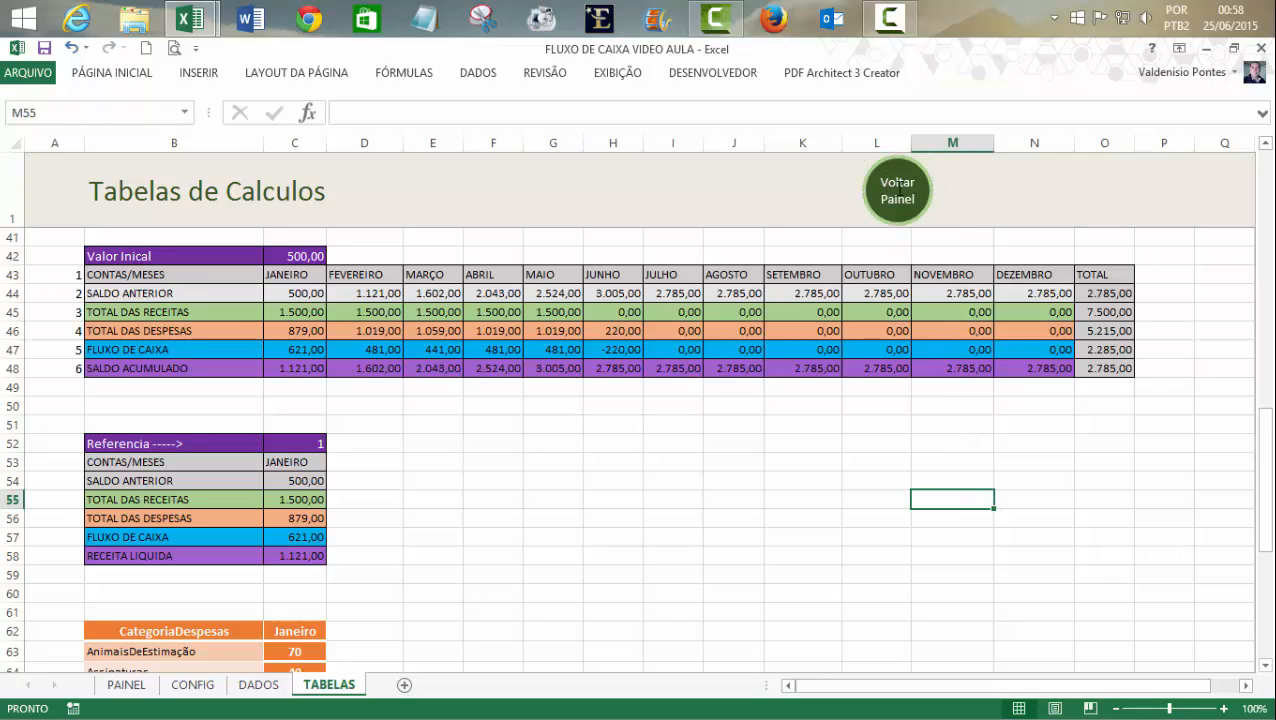
# - Hyperlink the TABELAS sheet's Voltar Painel button to AnoFluxo with screen tip "Clique aqui para voltar ao Painel" and follow it to PAINEL
pyautogui.rightClick(919, 174)
pyautogui.click(980, 394)
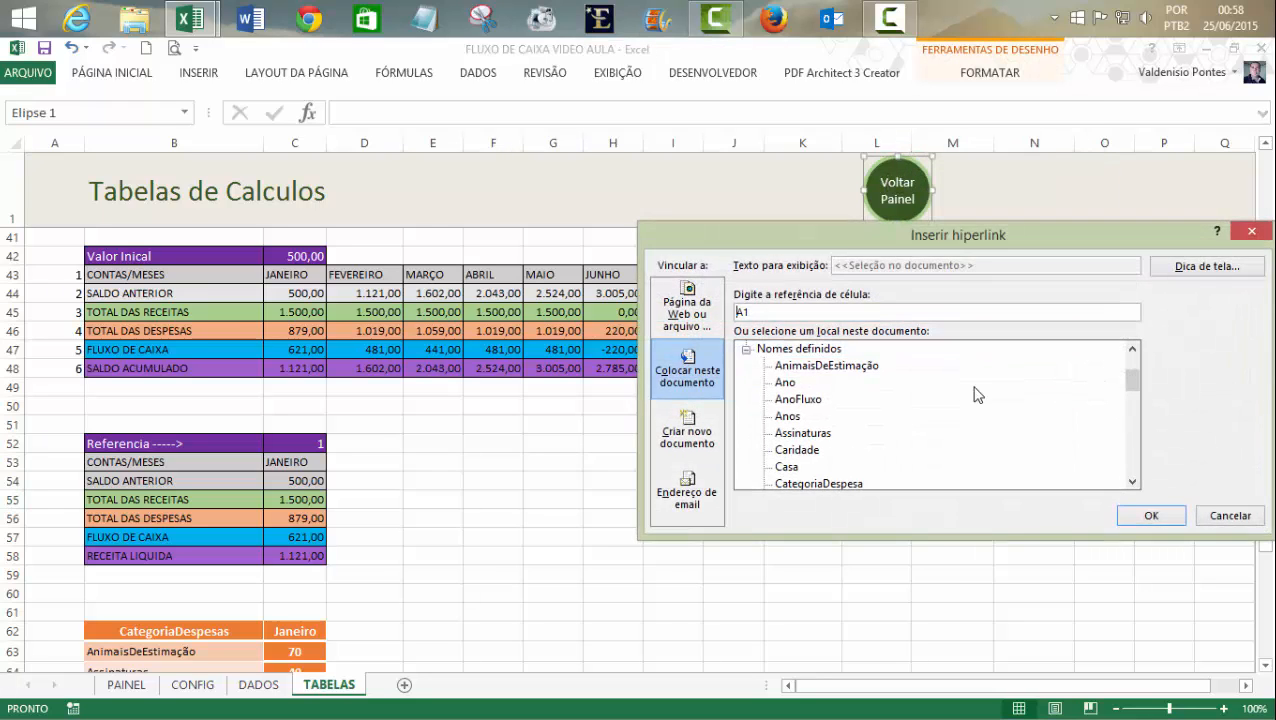
pyautogui.click(780, 398)
pyautogui.click(1195, 266)
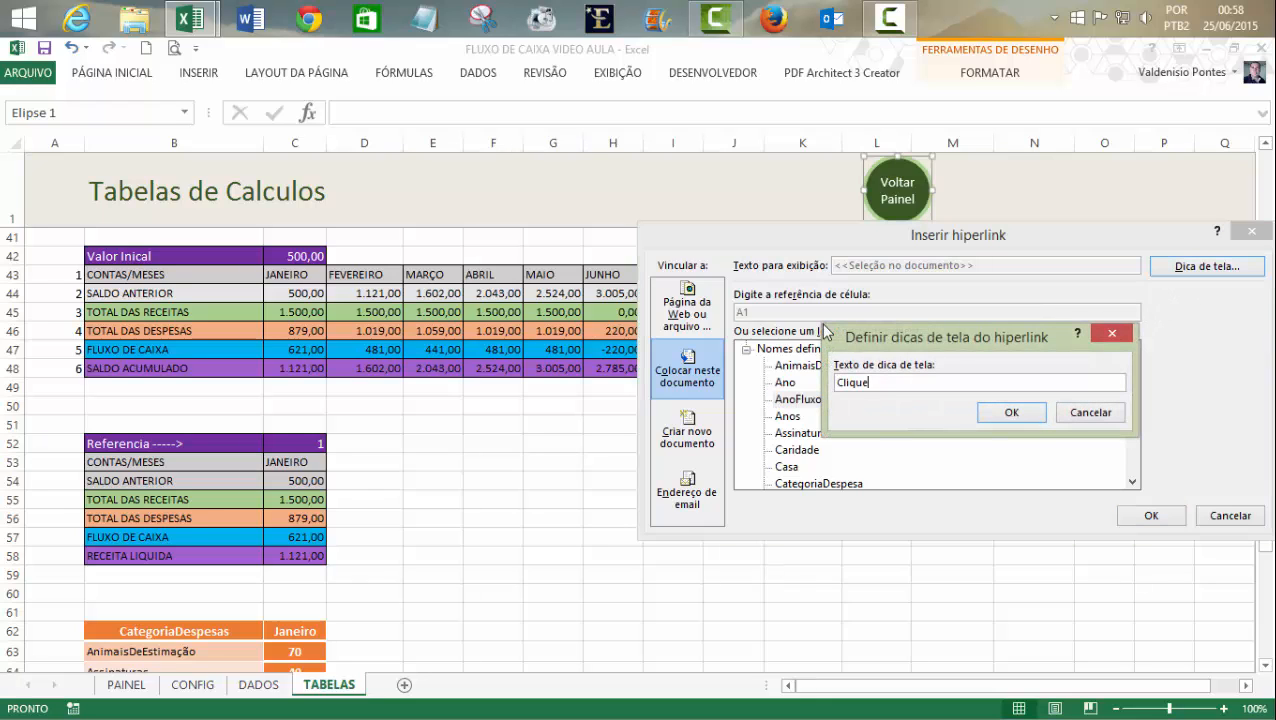
pyautogui.write('Clique aqui para voltar ao Painel')
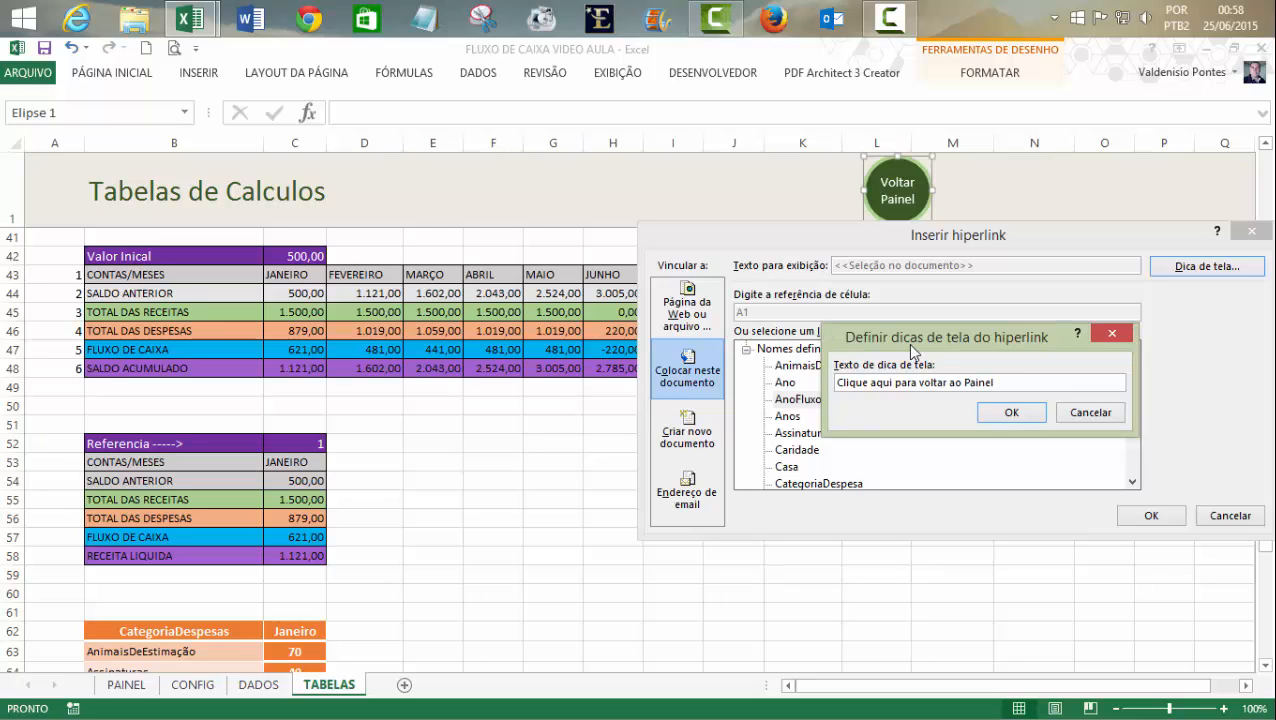
pyautogui.click(1010, 412)
pyautogui.click(1151, 515)
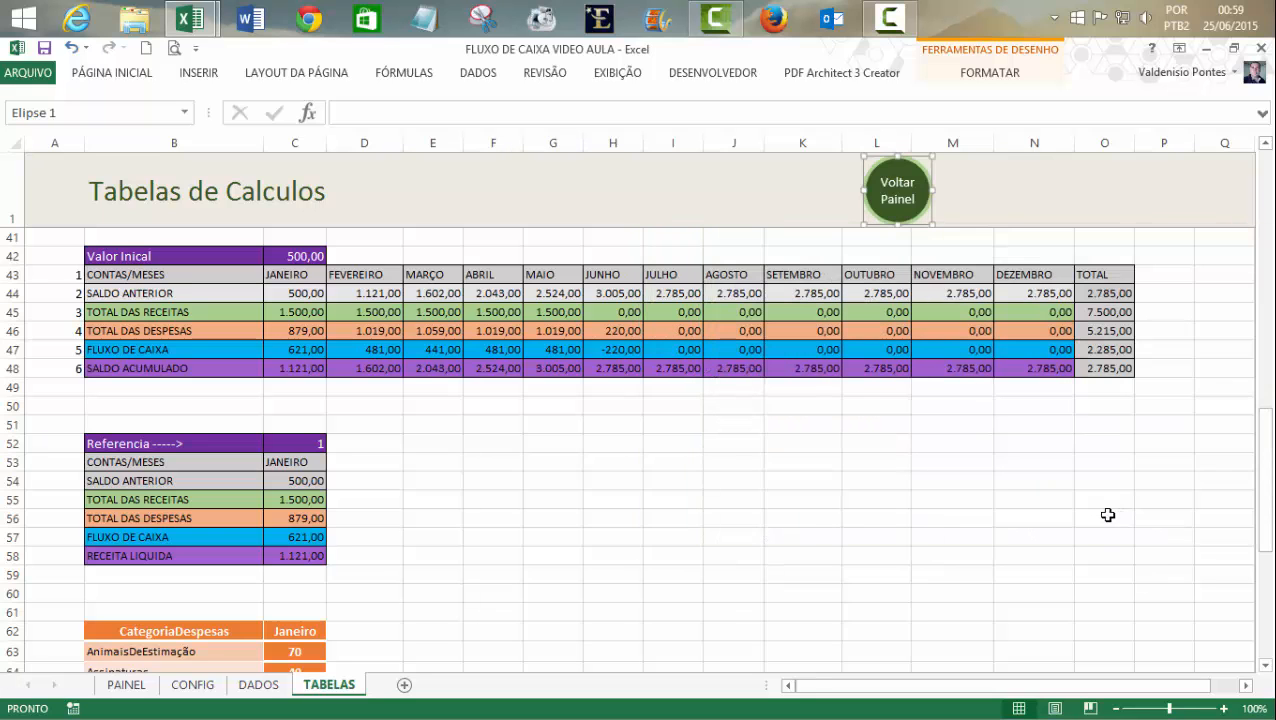
pyautogui.click(900, 195)
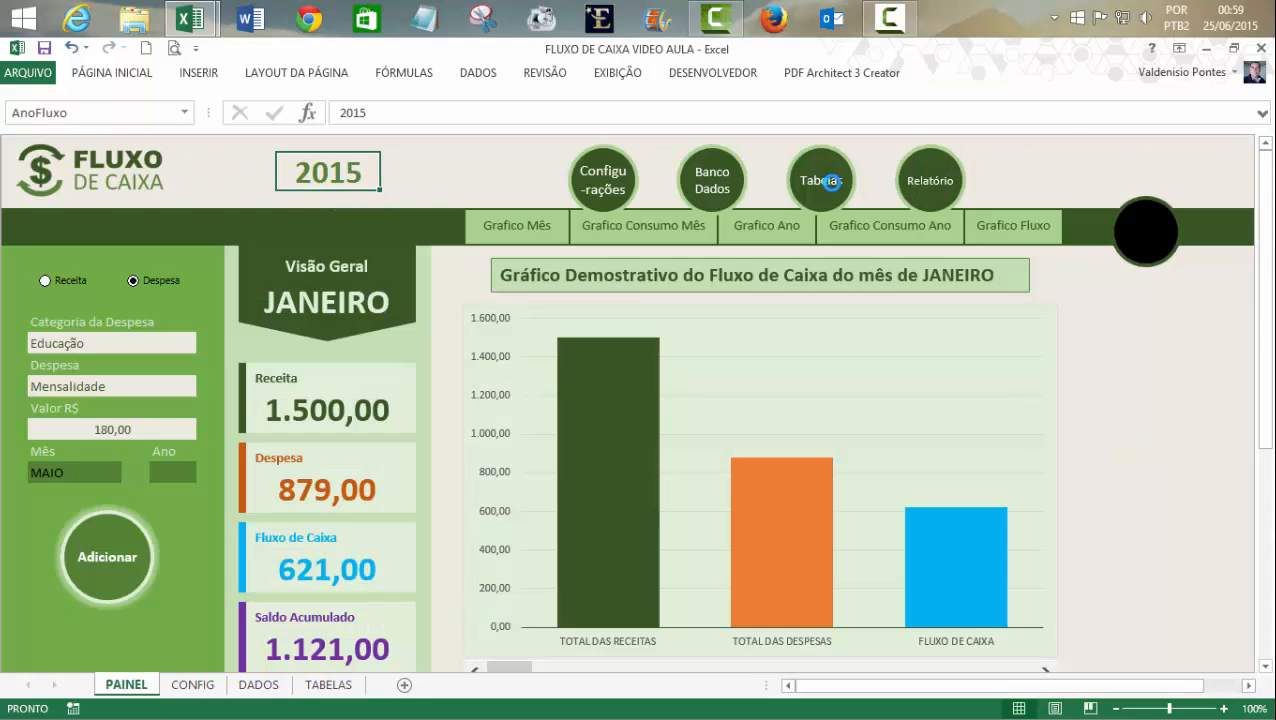
# - Test the Tabelas, Banco Dados and Configurações header links and each sheet's return button, ending on PAINEL
pyautogui.click(830, 181)
pyautogui.click(875, 195)
pyautogui.click(721, 197)
pyautogui.click(905, 195)
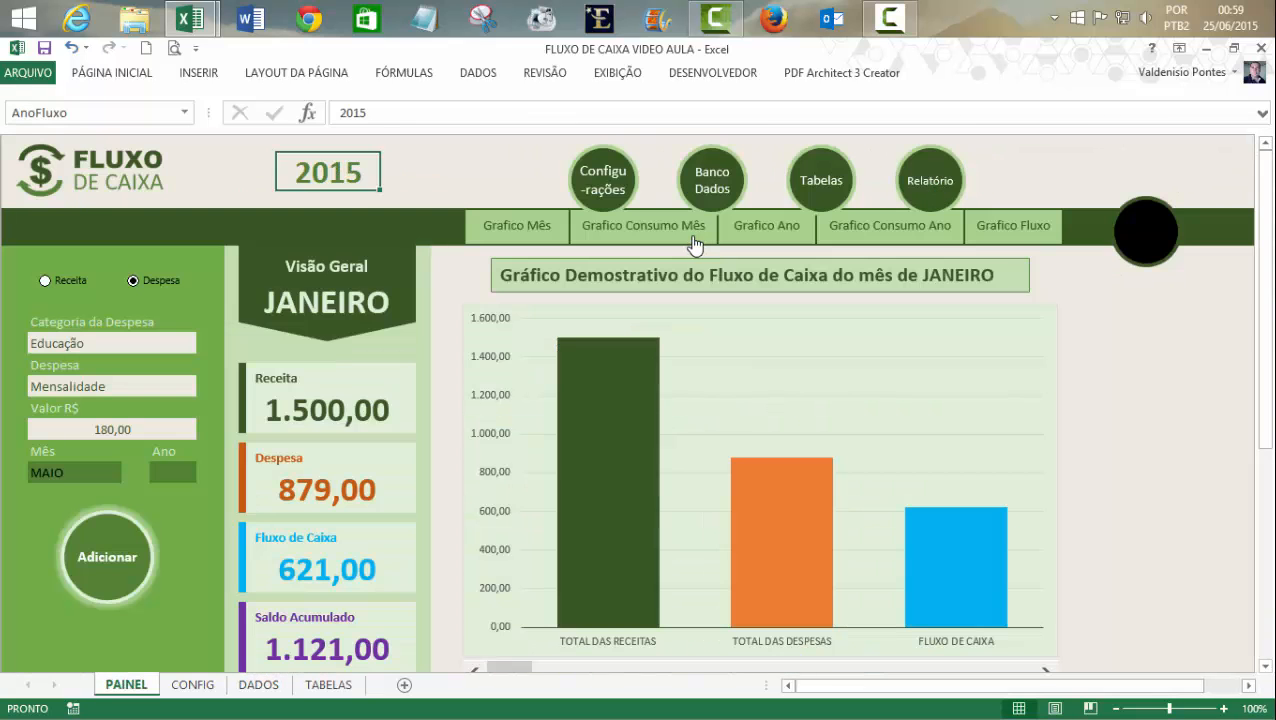
pyautogui.click(597, 192)
pyautogui.click(738, 208)
# - Cycle the dashboard through the Grafico Fluxo, Consumo Ano, Grafico Ano and Consumo Mês charts, ending on Grafico Mês
pyautogui.click(1015, 225)
pyautogui.click(890, 230)
pyautogui.click(778, 232)
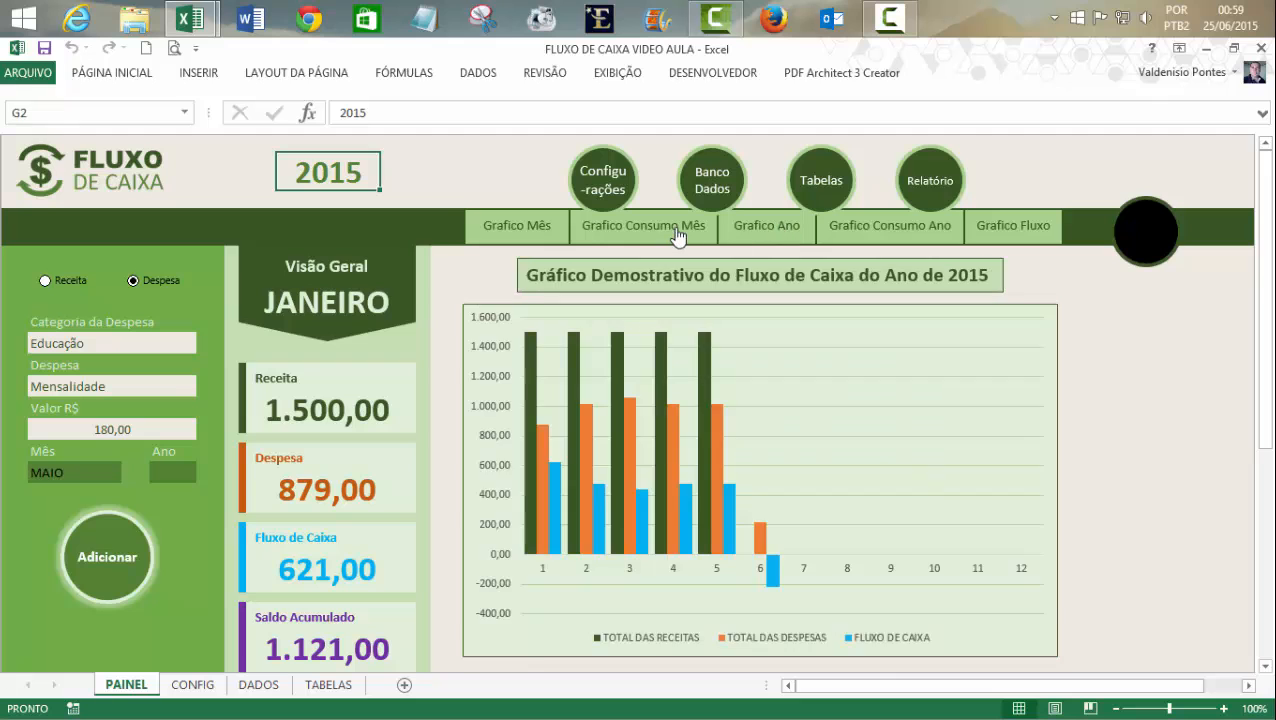
pyautogui.click(675, 232)
pyautogui.click(484, 238)
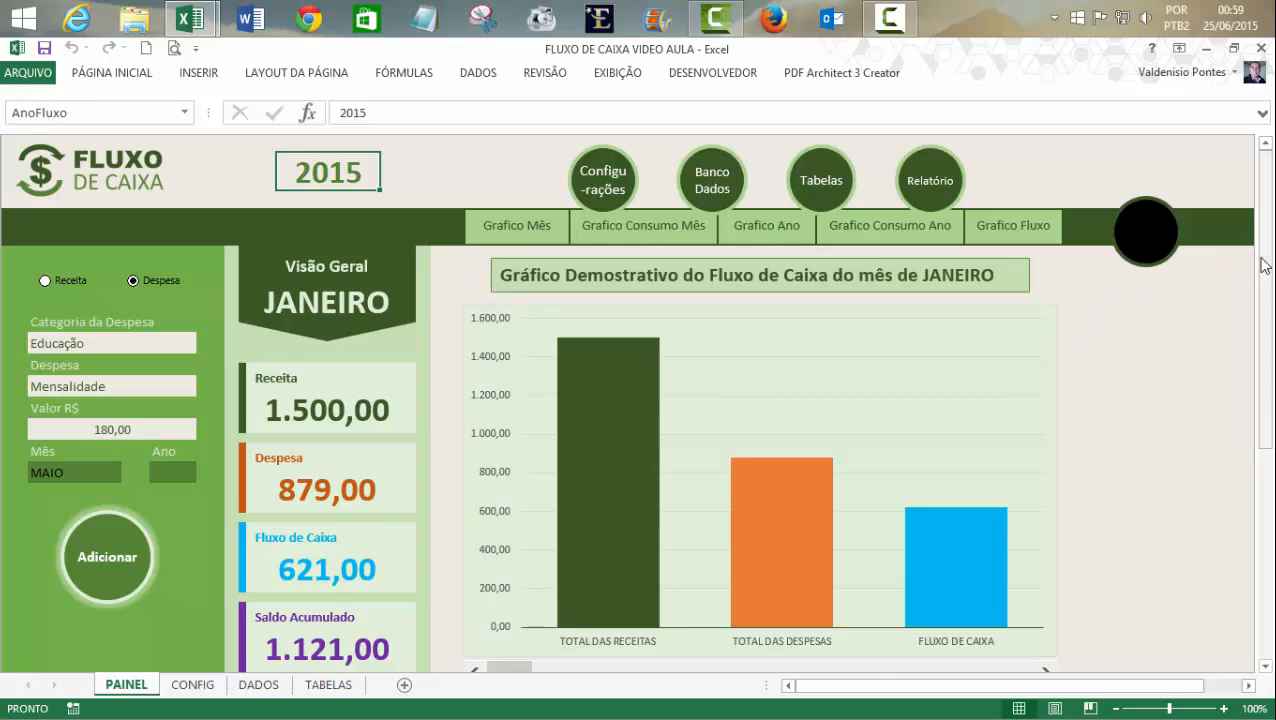
pyautogui.moveTo(1264, 266)
pyautogui.mouseDown()
pyautogui.moveTo(1266, 336)
pyautogui.moveTo(1264, 266)
pyautogui.mouseUp()
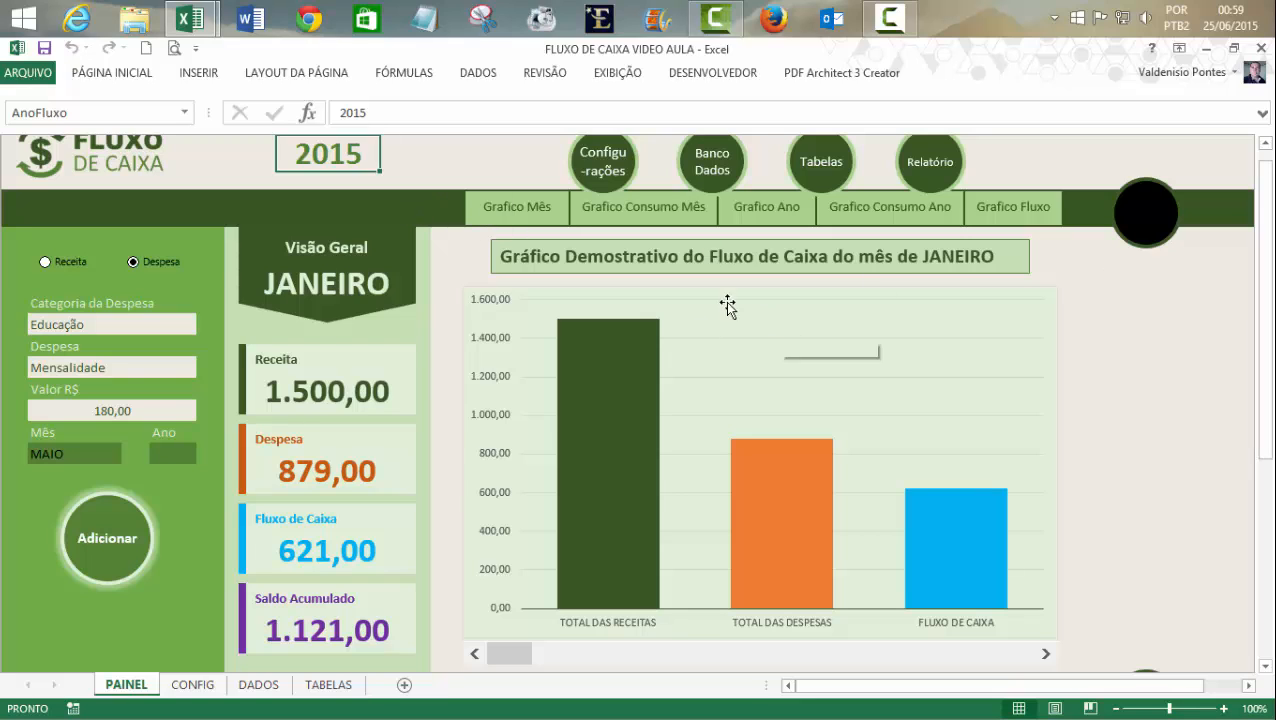
pyautogui.click(676, 212)
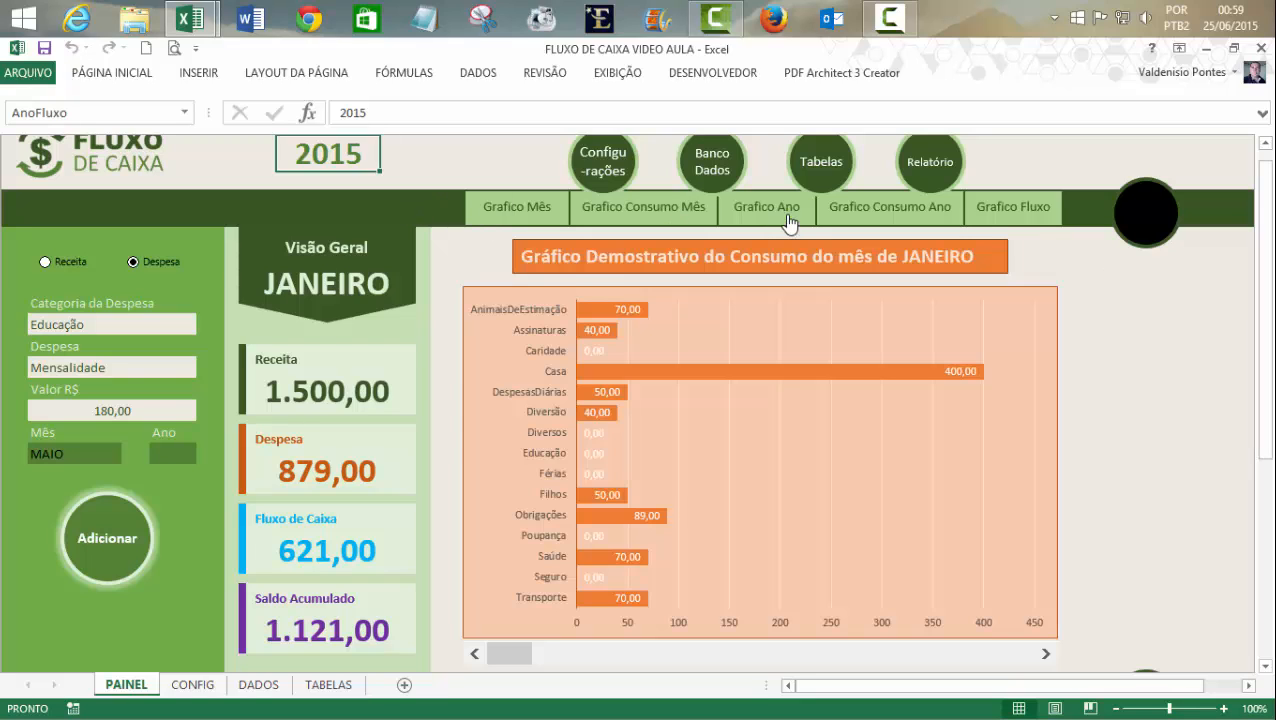
pyautogui.click(788, 220)
pyautogui.click(851, 222)
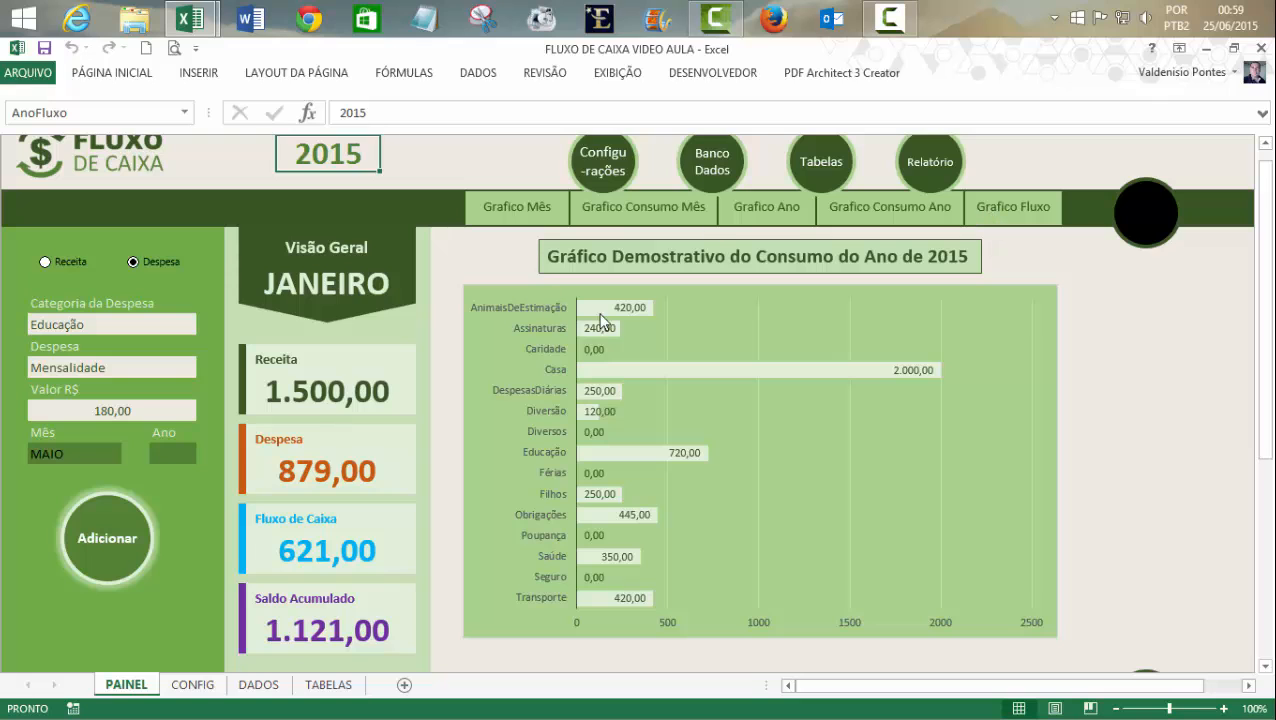
pyautogui.click(510, 220)
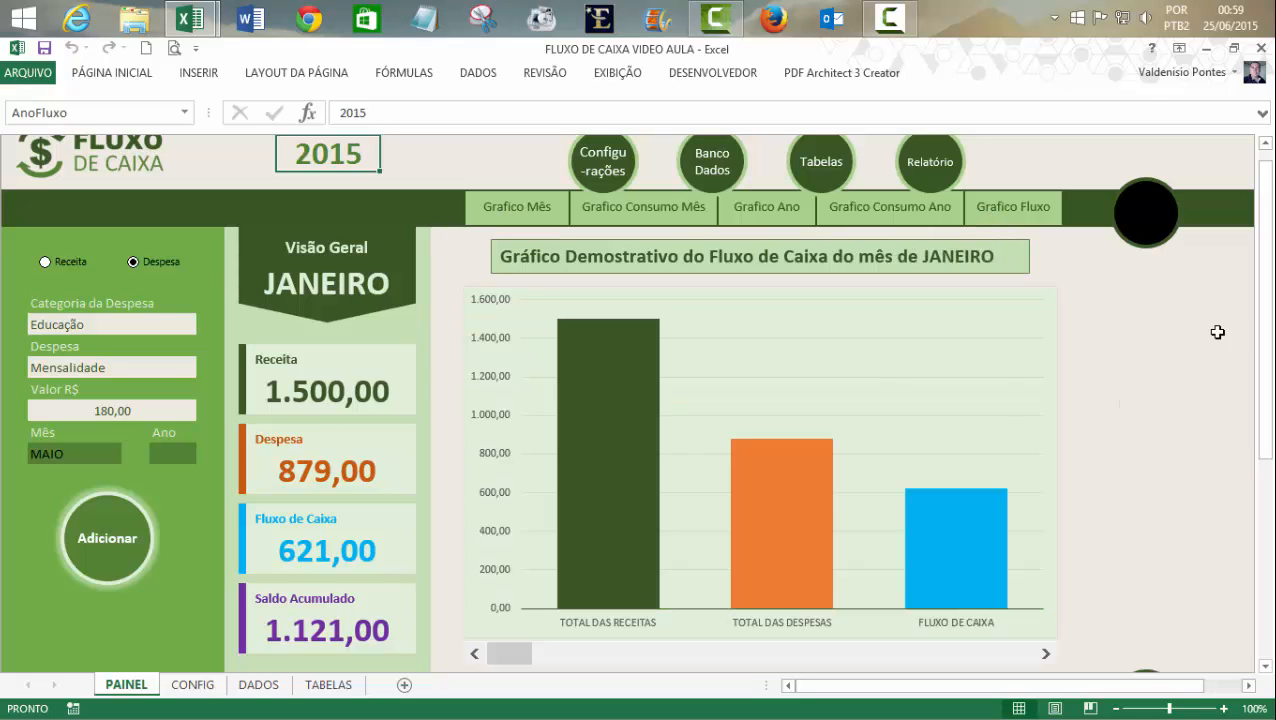
pyautogui.moveTo(1266, 314); pyautogui.dragTo(1270, 289)
pyautogui.moveTo(1270, 345)
pyautogui.mouseDown()
pyautogui.moveTo(1267, 380)
pyautogui.moveTo(1268, 334)
pyautogui.moveTo(1268, 345)
pyautogui.mouseUp()
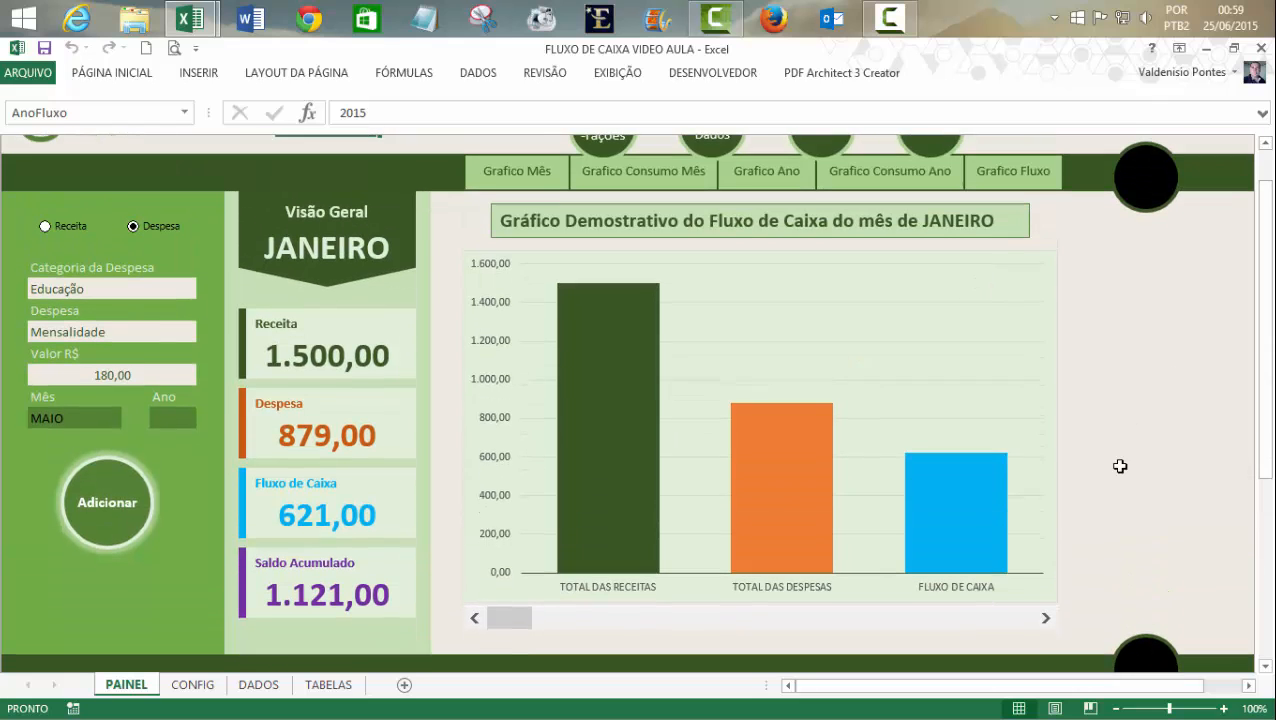
# - Look over the monthly totals and the Referencia table on the TABELAS sheet and return to PAINEL
pyautogui.click(322, 687)
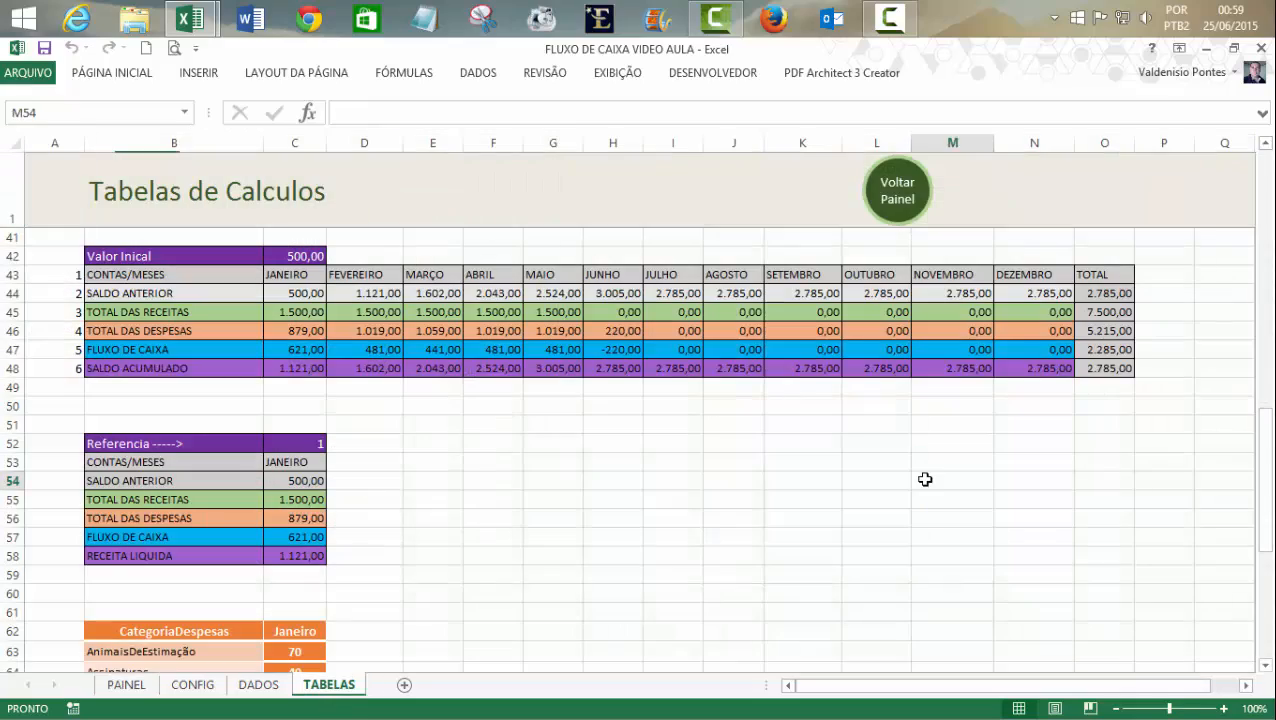
pyautogui.moveTo(1266, 430); pyautogui.dragTo(1266, 545)
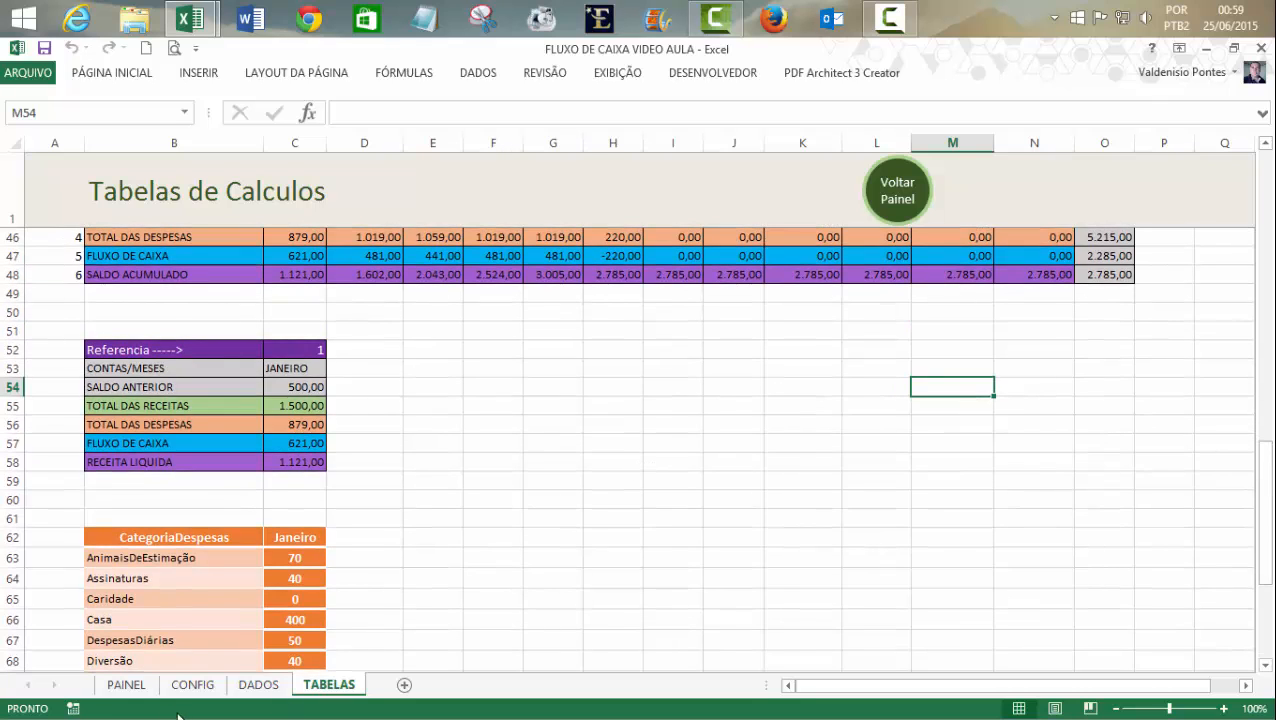
pyautogui.click(126, 684)
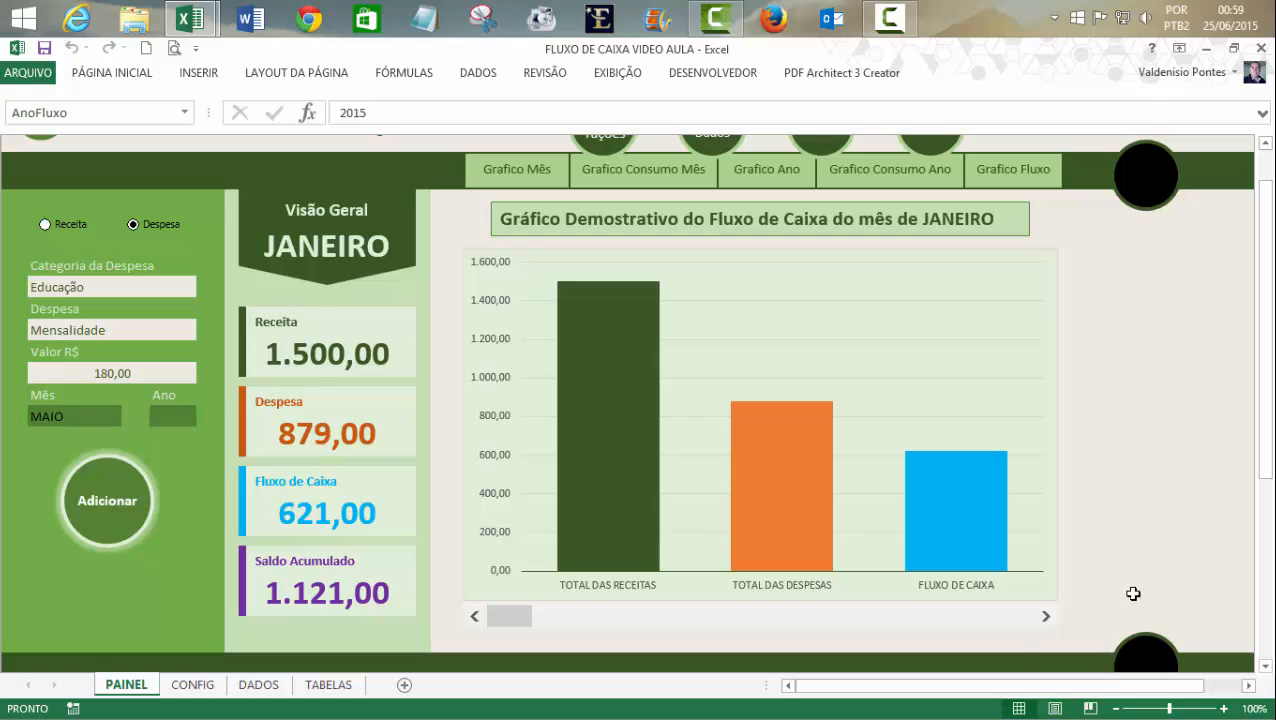
# - Delete the two leftover black circles on the PAINEL sheet's dark green header and footer bars
pyautogui.click(1248, 686)
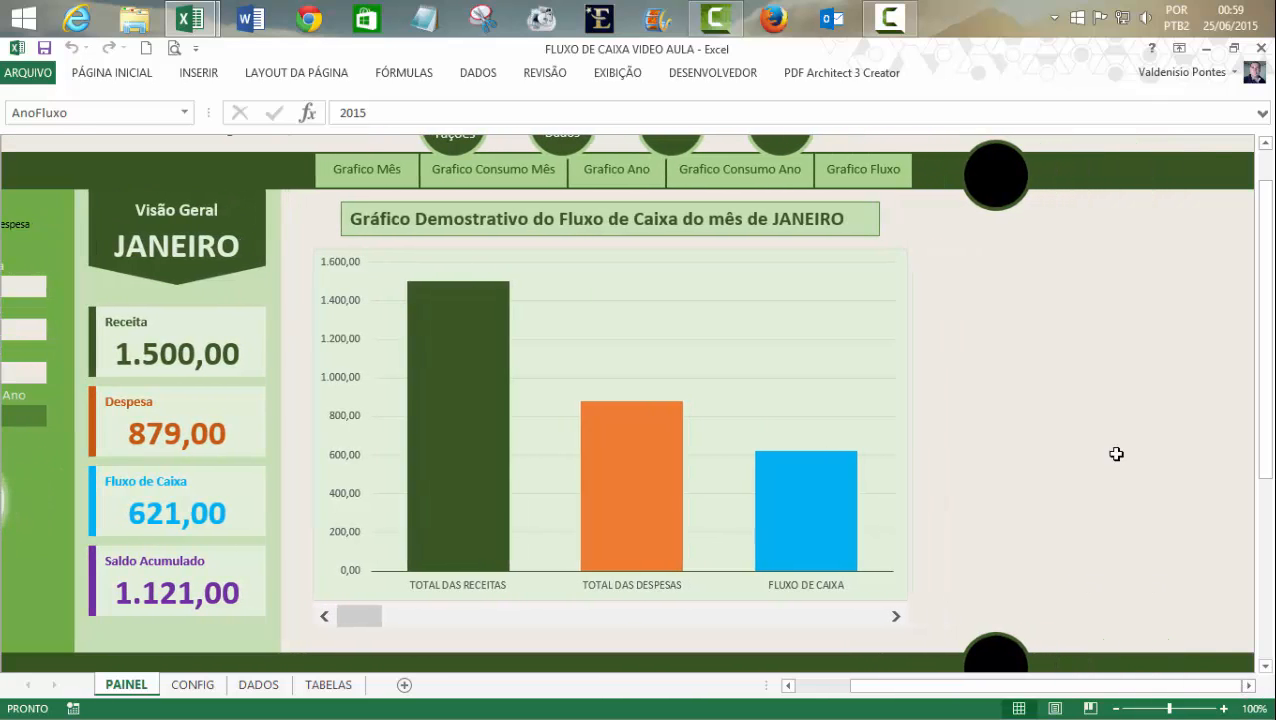
pyautogui.click(1020, 340)
pyautogui.click(977, 265)
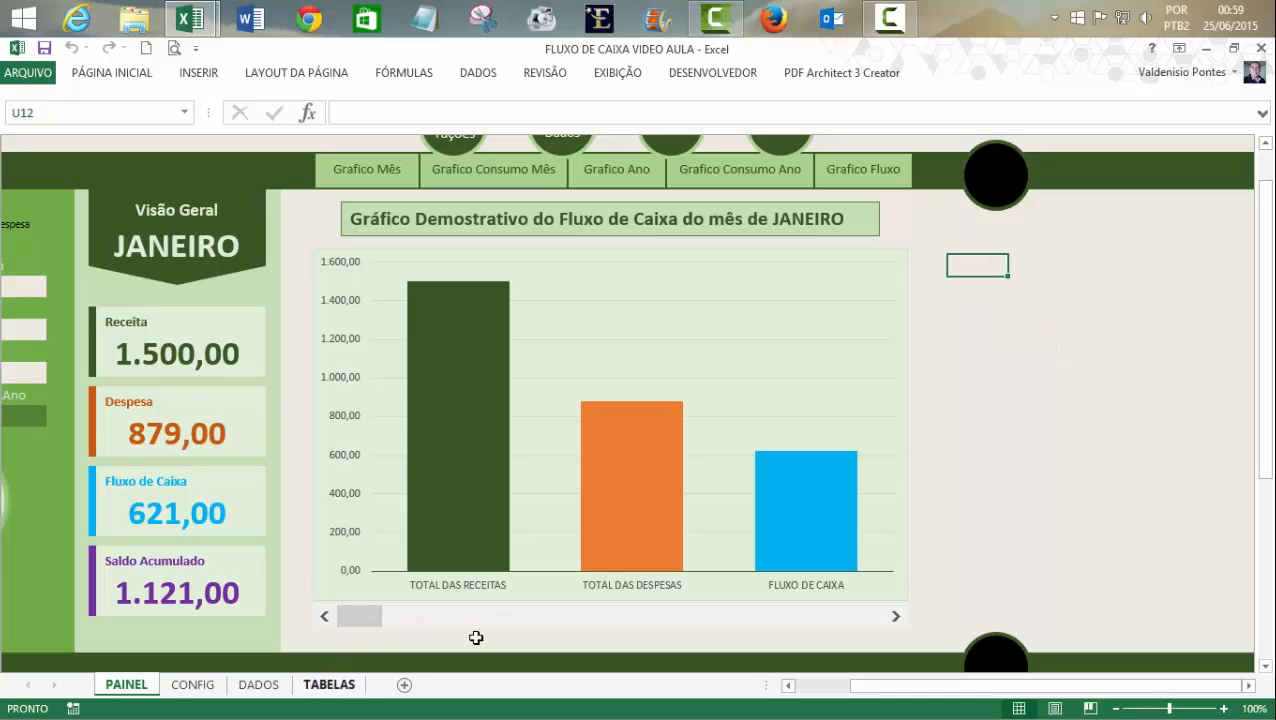
pyautogui.click(994, 196)
pyautogui.press('Delete')
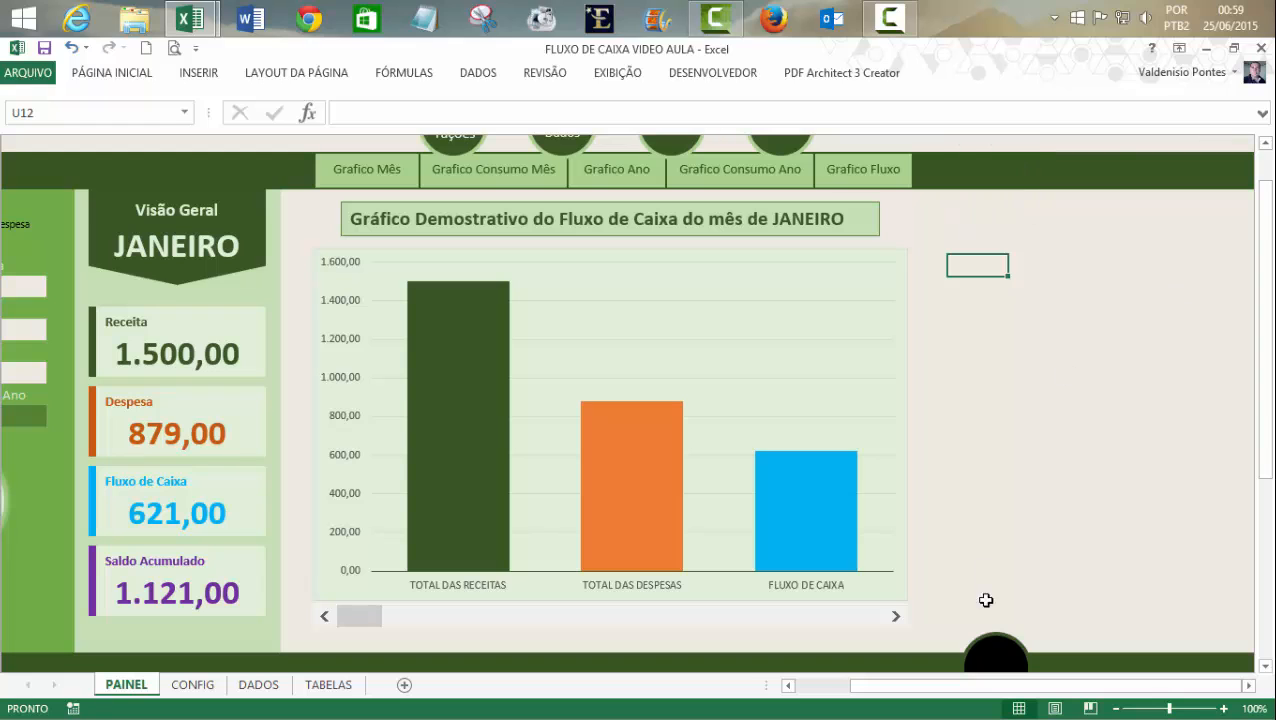
pyautogui.click(986, 655)
pyautogui.press('Delete')
pyautogui.click(1035, 411)
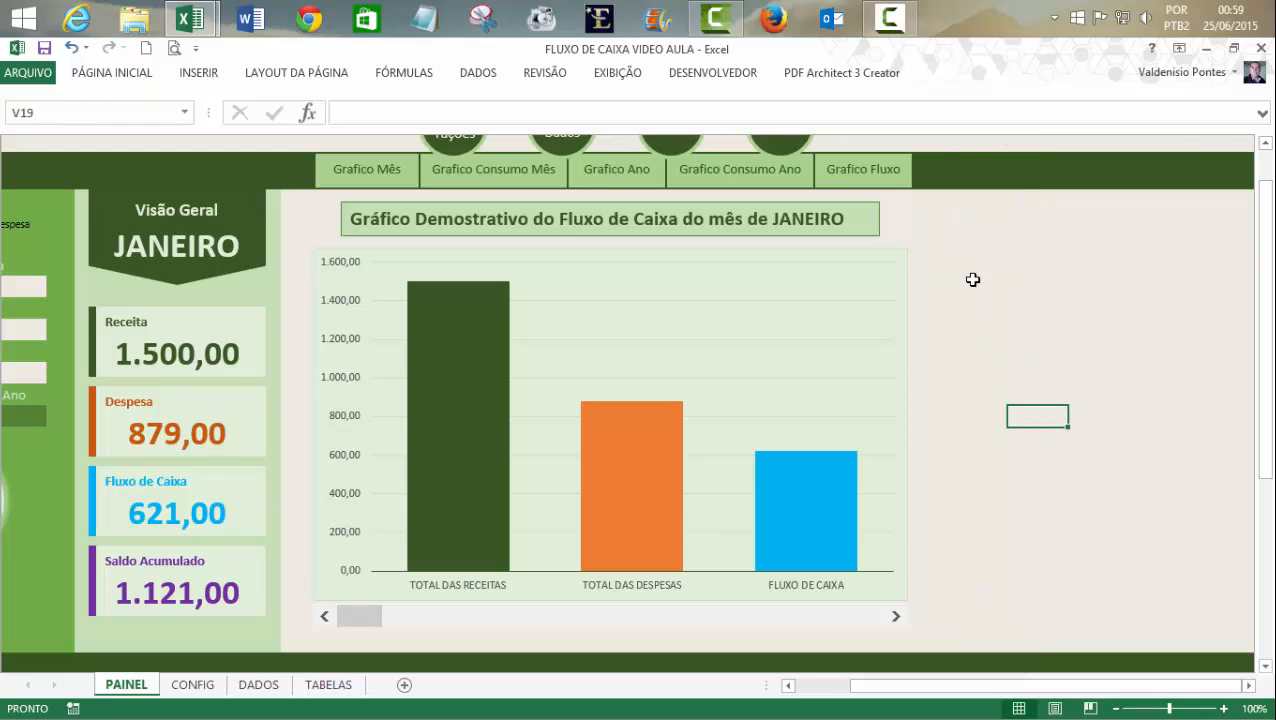
# - Examine the Referencia table and the initial value in cell C42 of the TABELAS sheet's monthly cash-flow table
pyautogui.click(322, 686)
pyautogui.click(796, 496)
pyautogui.click(538, 400)
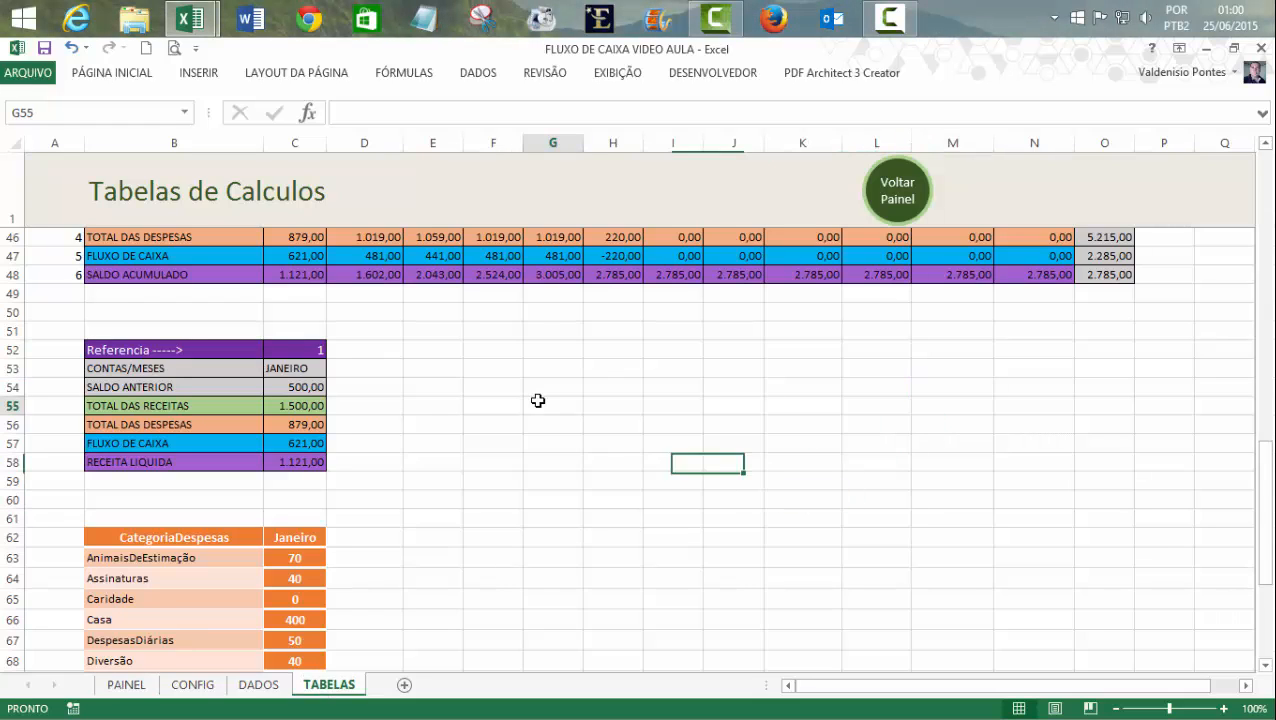
pyautogui.click(490, 350)
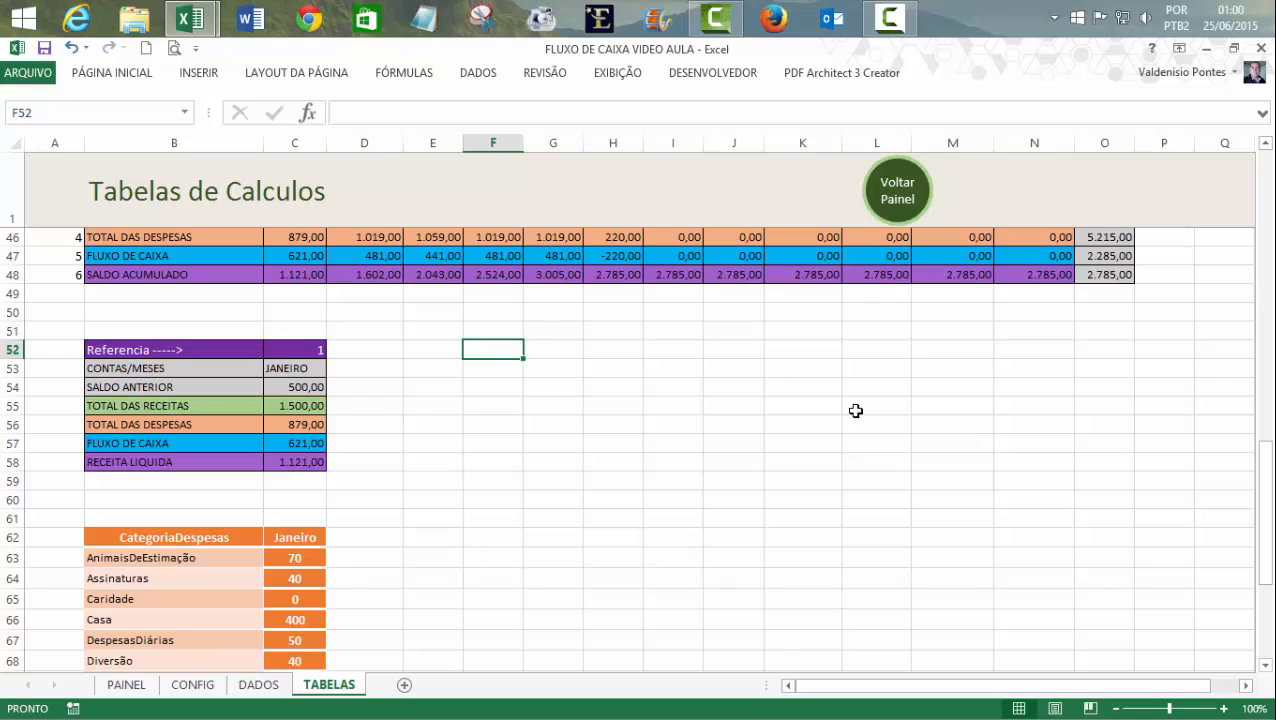
pyautogui.press('Left')
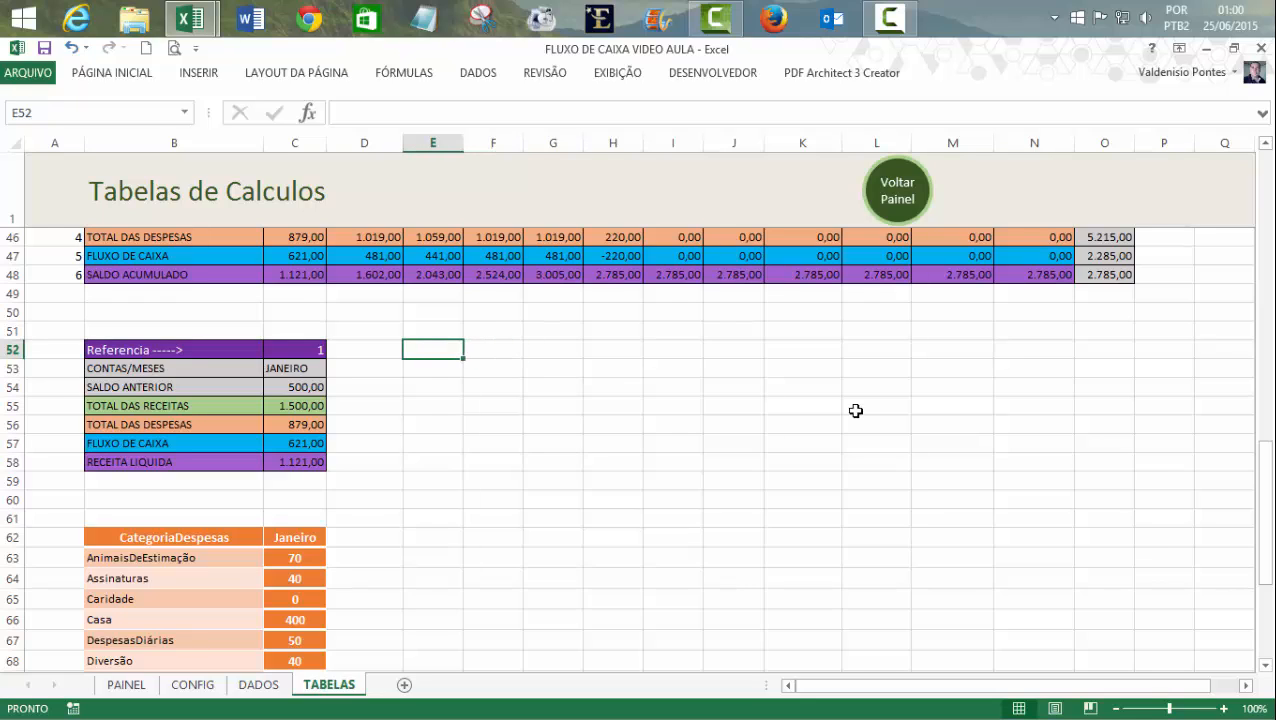
pyautogui.click(856, 410)
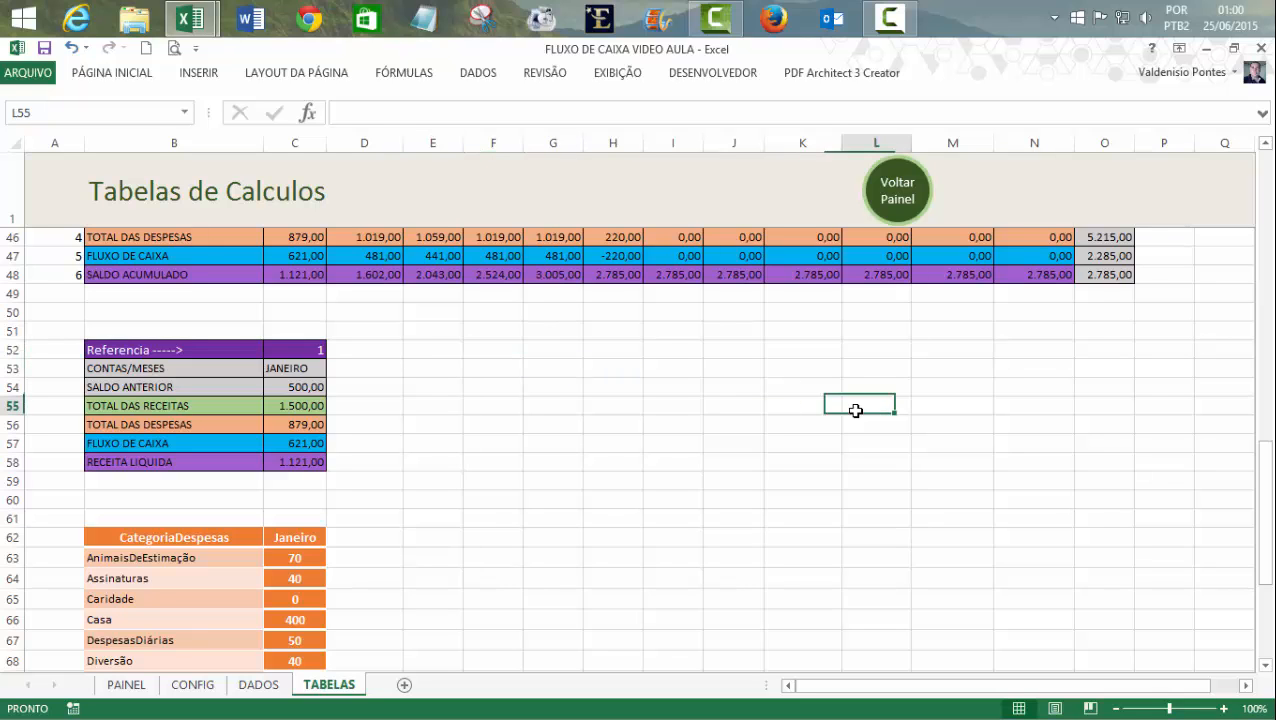
pyautogui.moveTo(1263, 462); pyautogui.dragTo(1266, 402)
pyautogui.click(300, 367)
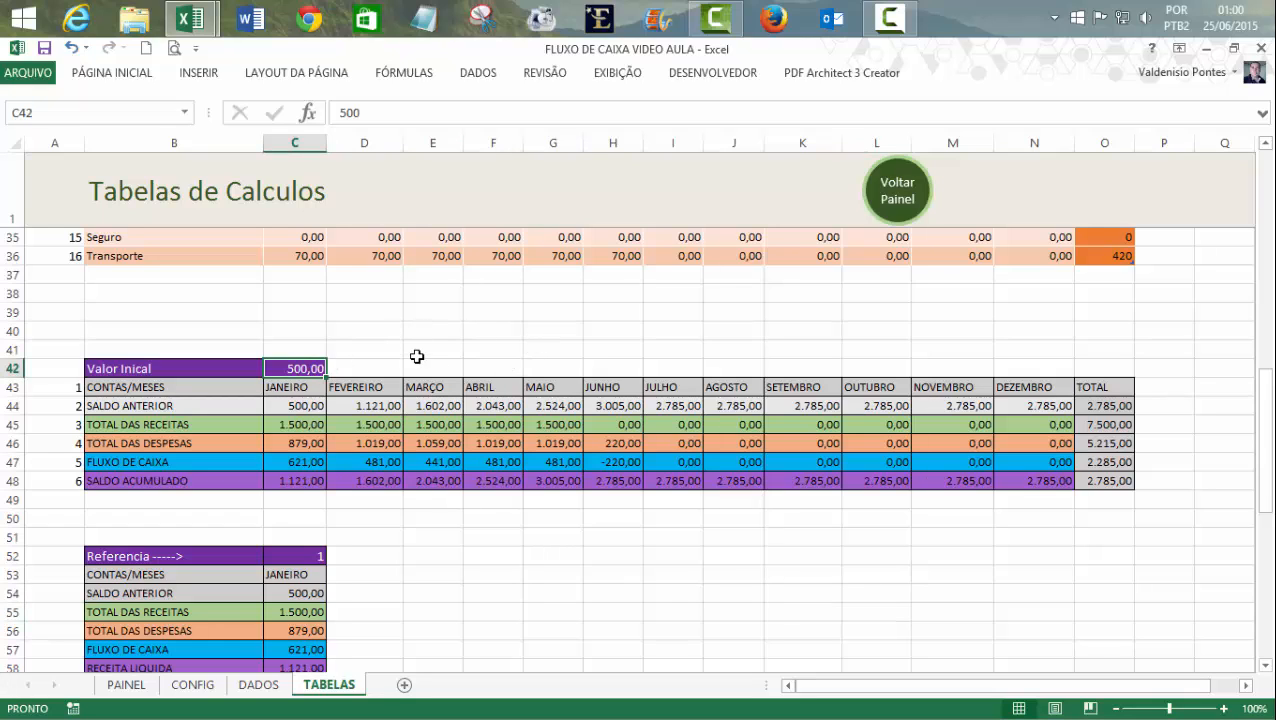
pyautogui.moveTo(1267, 398)
pyautogui.mouseDown()
pyautogui.moveTo(1271, 186)
pyautogui.moveTo(1271, 490)
pyautogui.moveTo(1271, 385)
pyautogui.mouseUp()
pyautogui.click(576, 384)
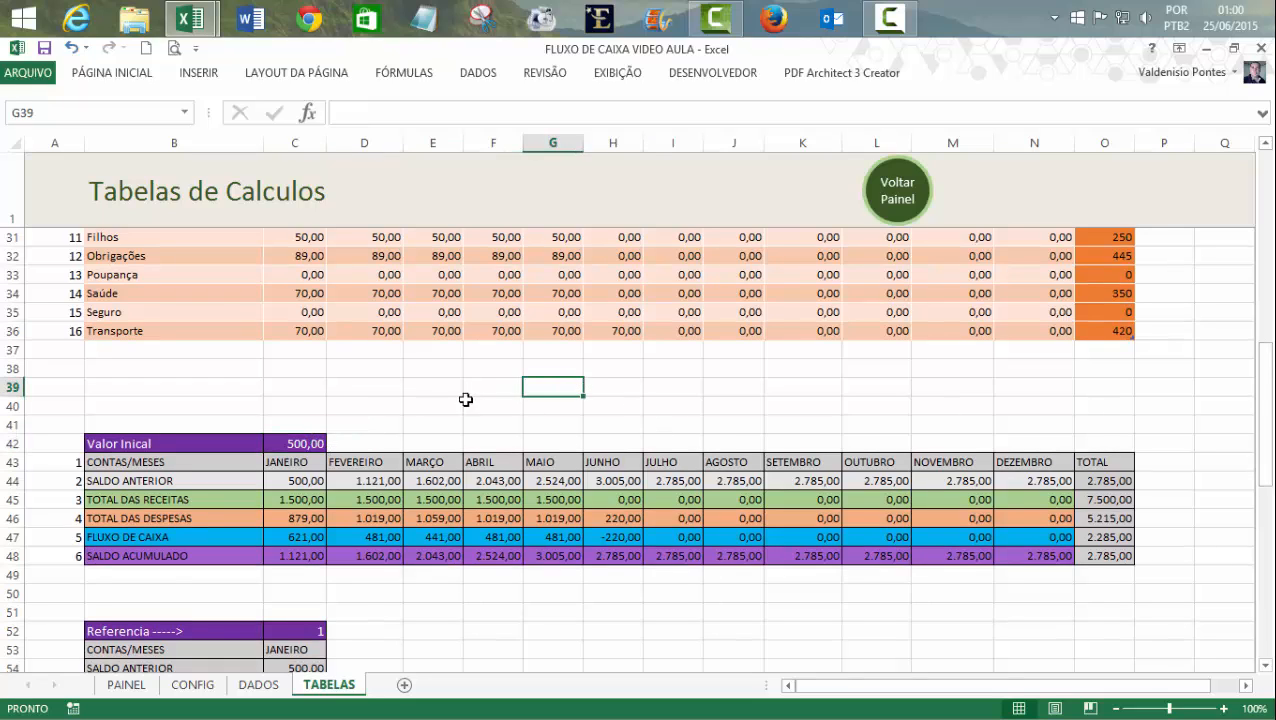
pyautogui.click(303, 445)
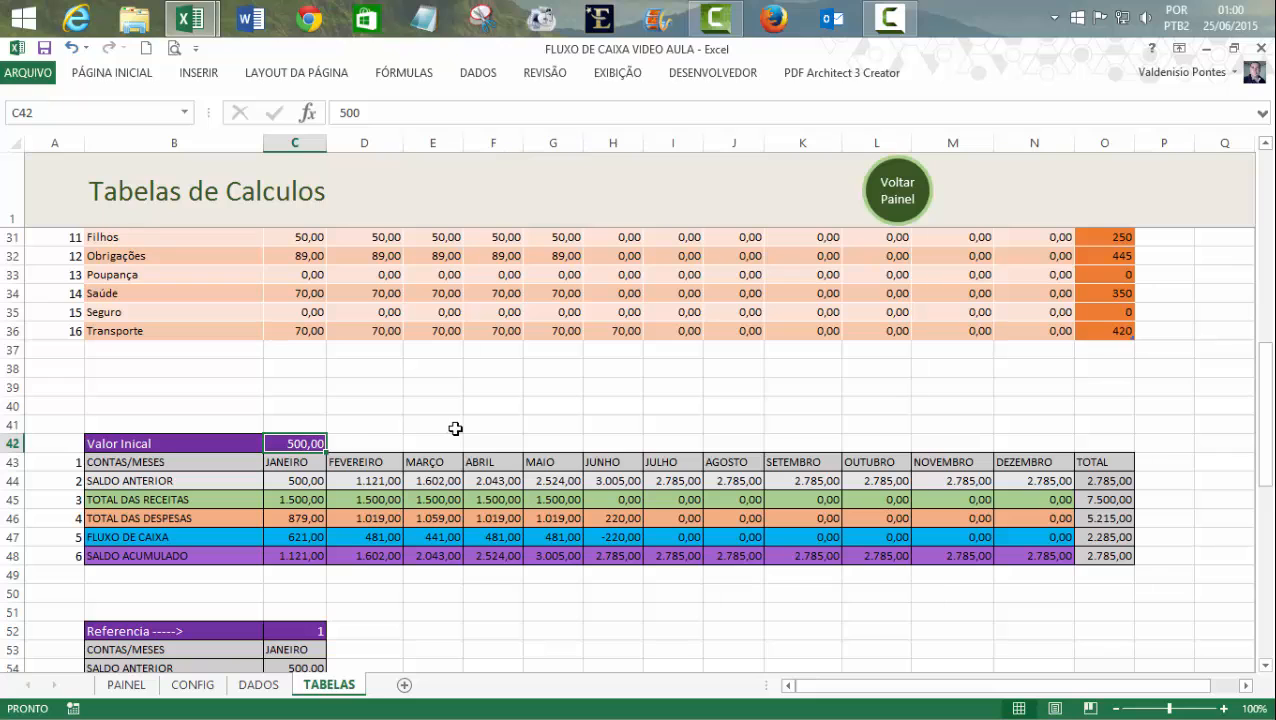
# - Add the item "Valor Inicial ou Anterior" in cell F13 below the CONFIG sheet's Receitas list
pyautogui.click(192, 685)
pyautogui.moveTo(1264, 310); pyautogui.dragTo(1264, 250)
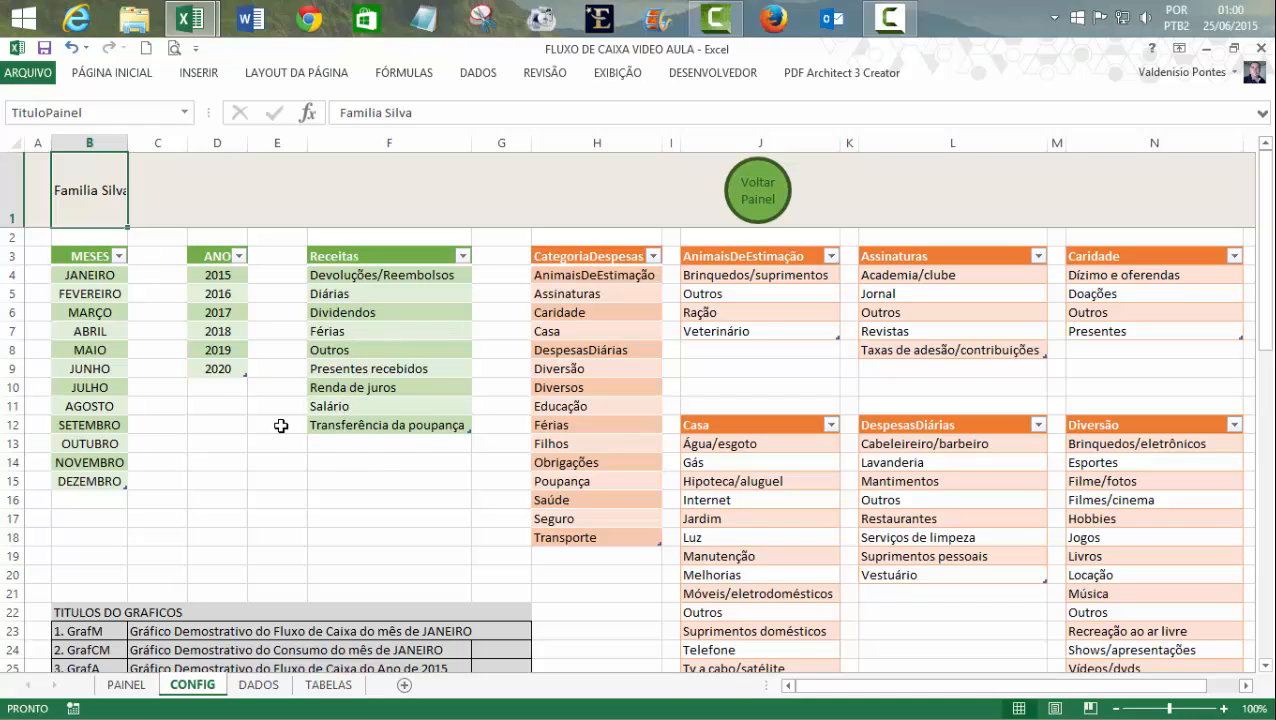
pyautogui.click(384, 424)
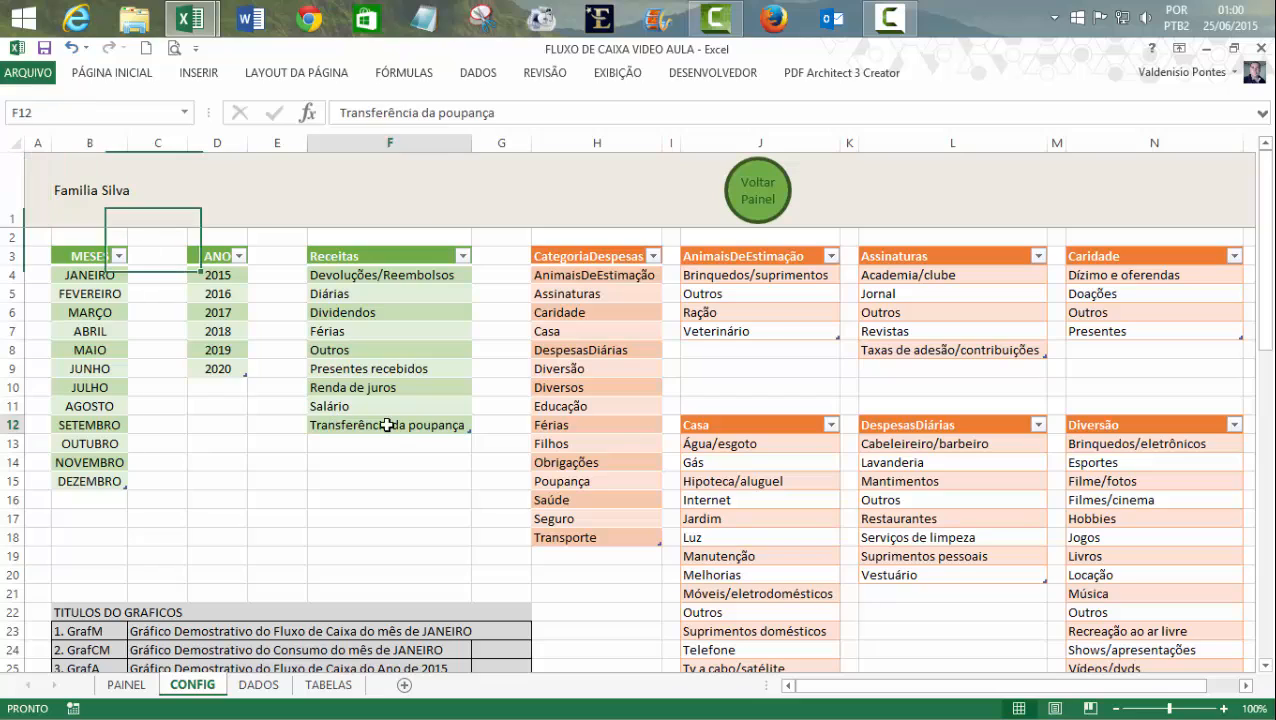
pyautogui.press('Return')
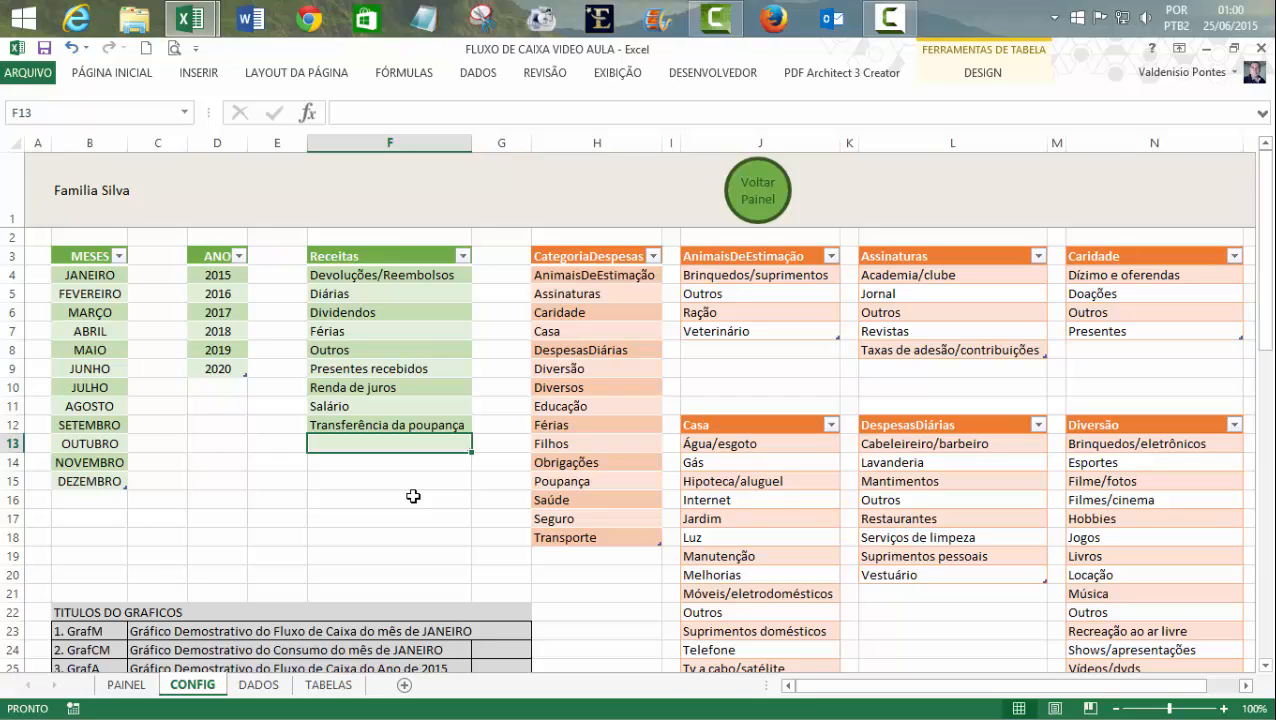
pyautogui.write('Valor Inicial ou Anterior')
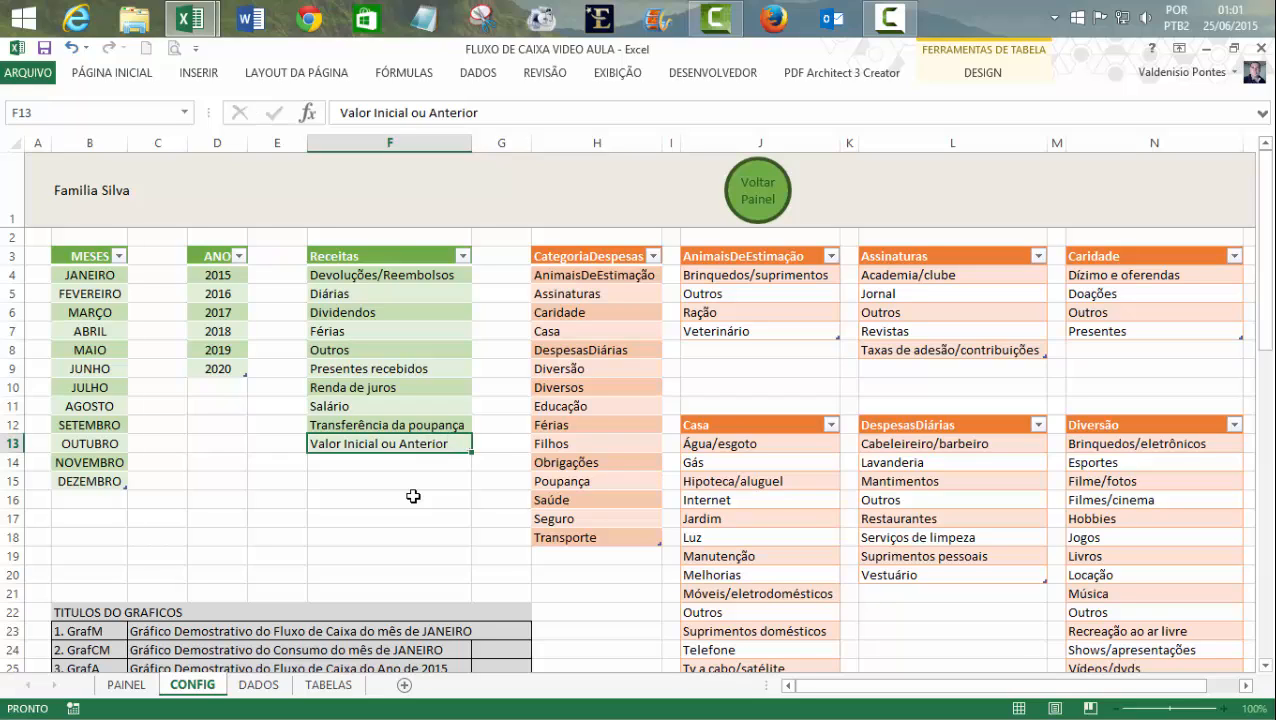
pyautogui.press('Return')
pyautogui.click(413, 498)
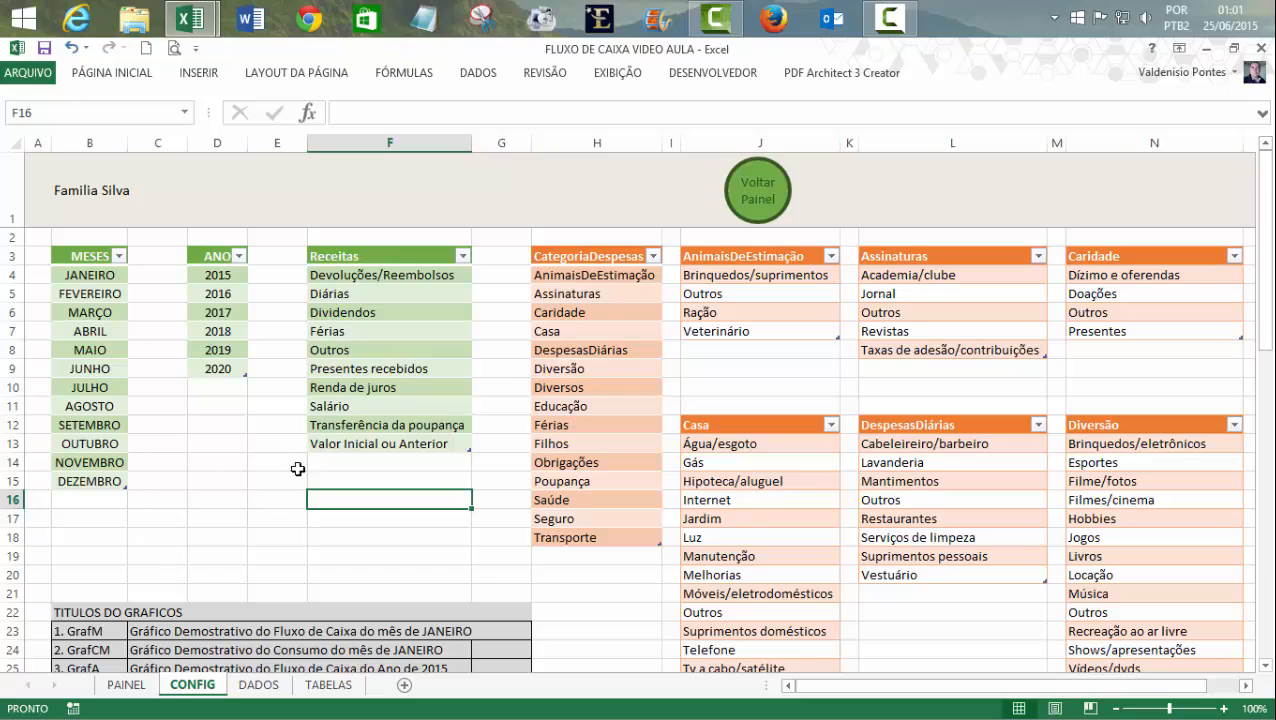
pyautogui.click(345, 444)
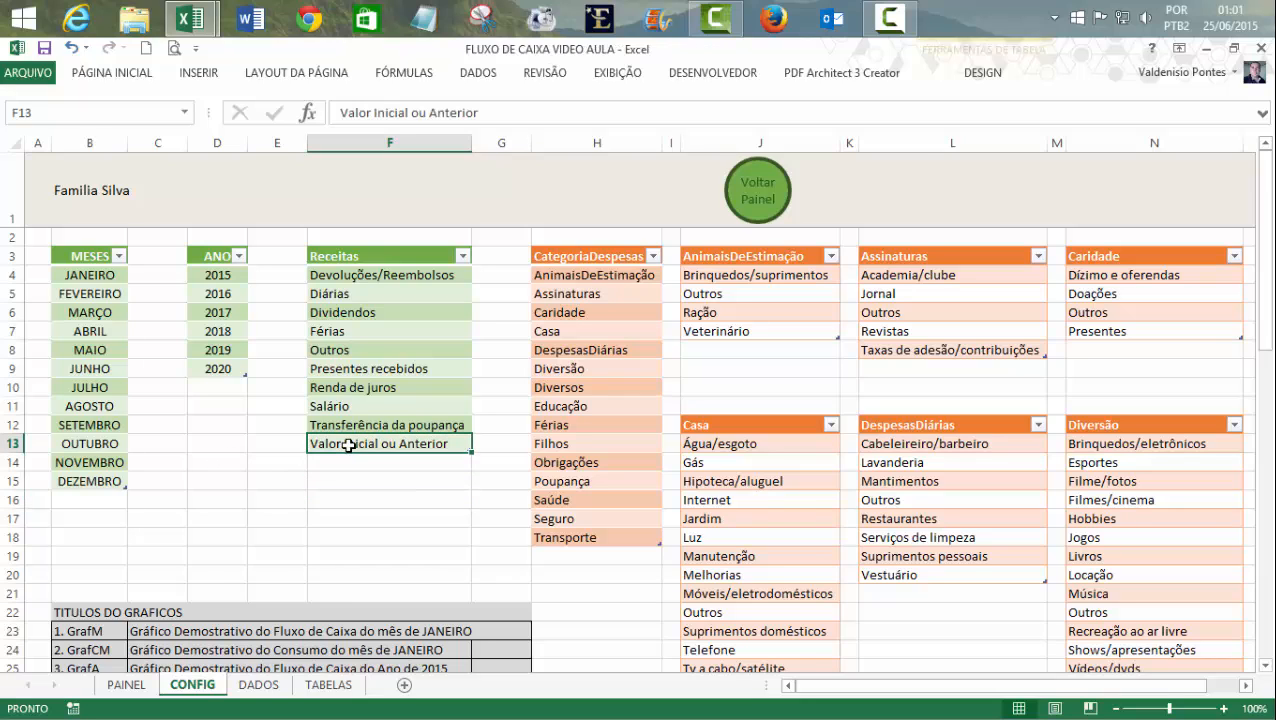
# - Switch the PAINEL entry form to Receita with the item "Valor Inicial ou Anterior" and display the Grafico Ano chart
pyautogui.click(141, 688)
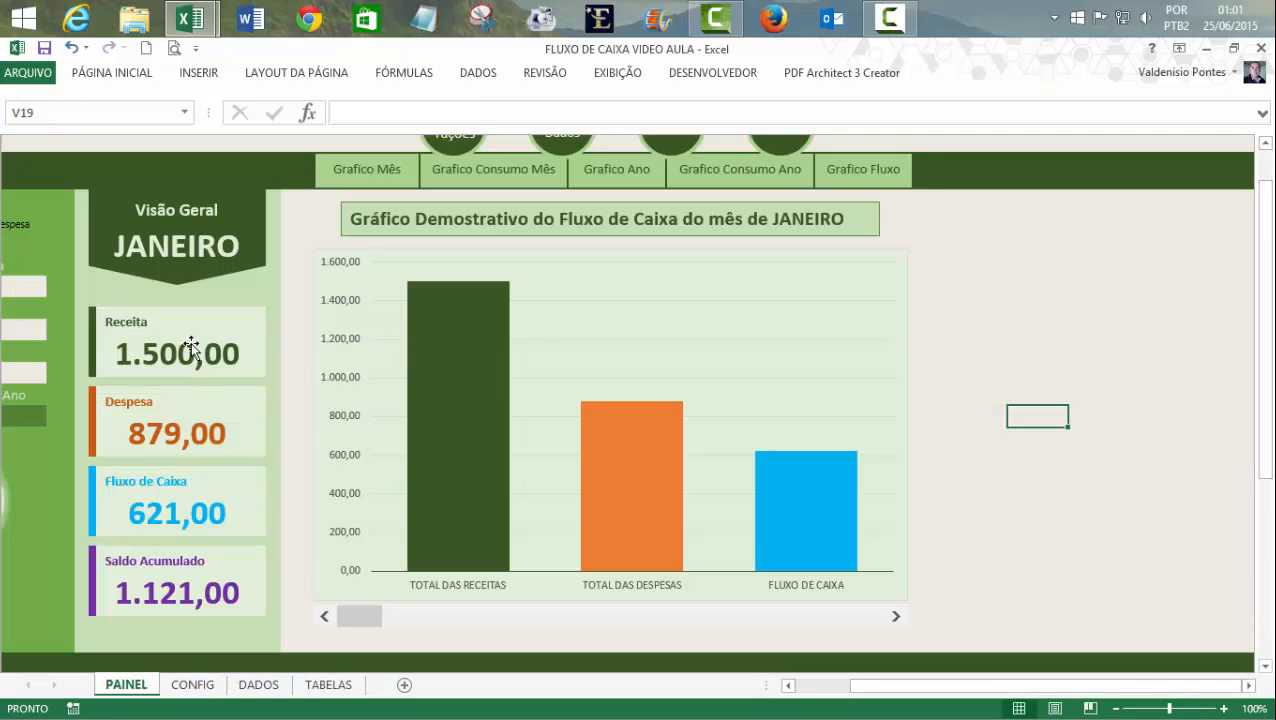
pyautogui.click(836, 686)
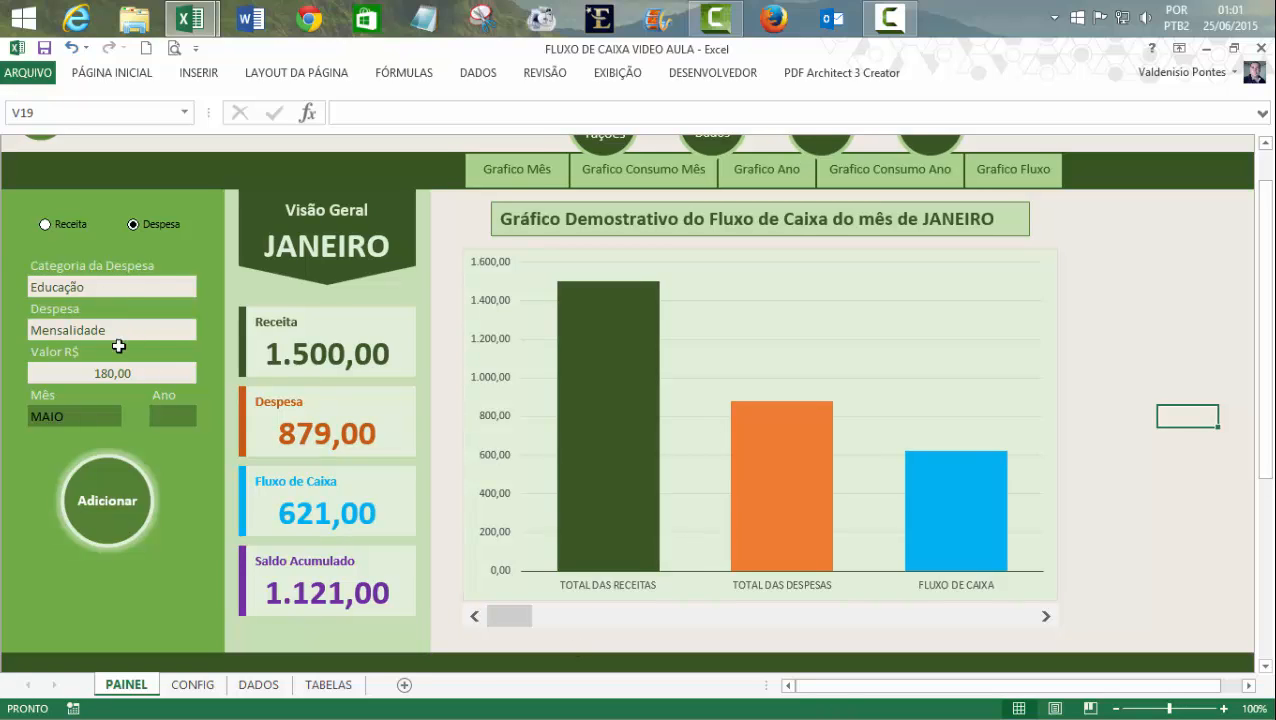
pyautogui.click(112, 287)
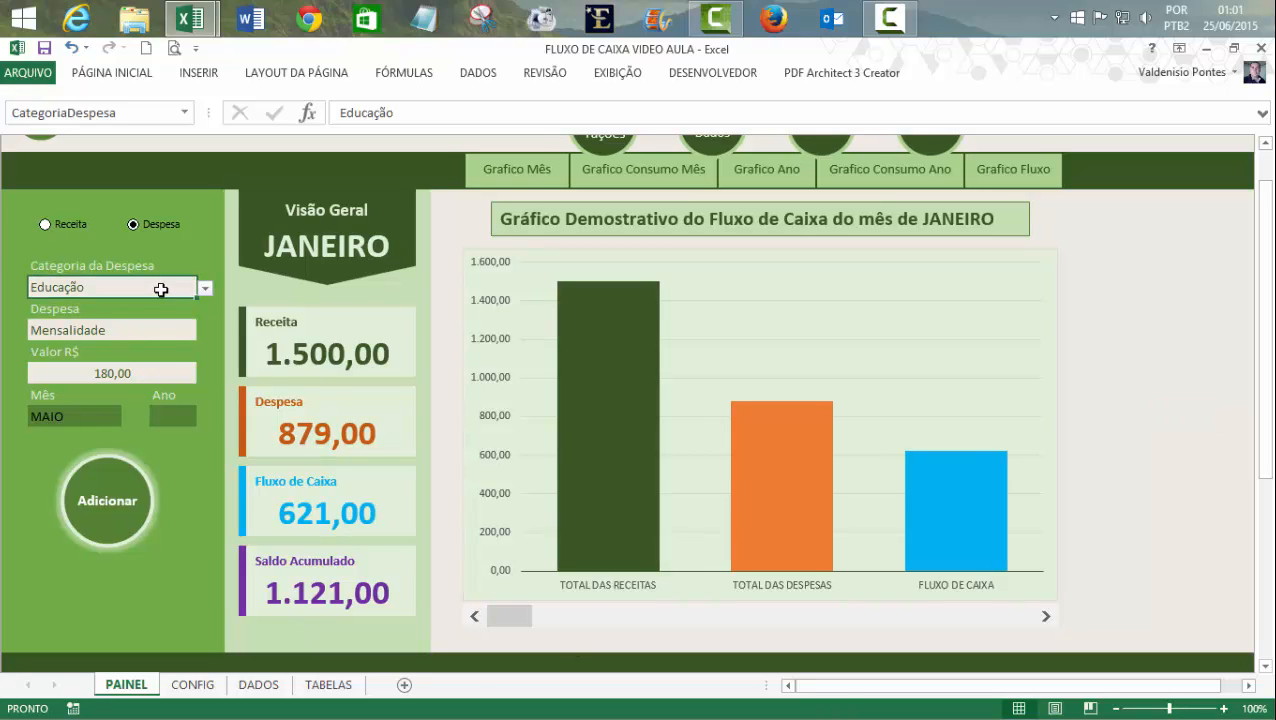
pyautogui.click(68, 232)
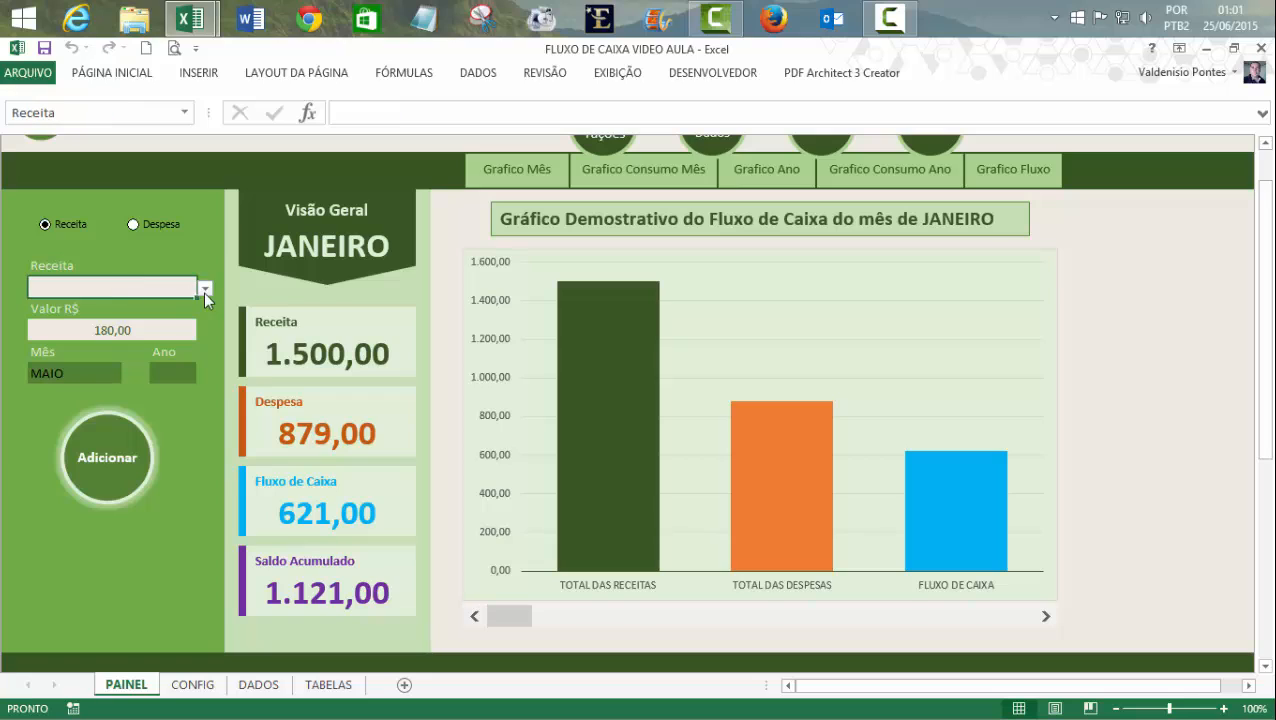
pyautogui.click(200, 285)
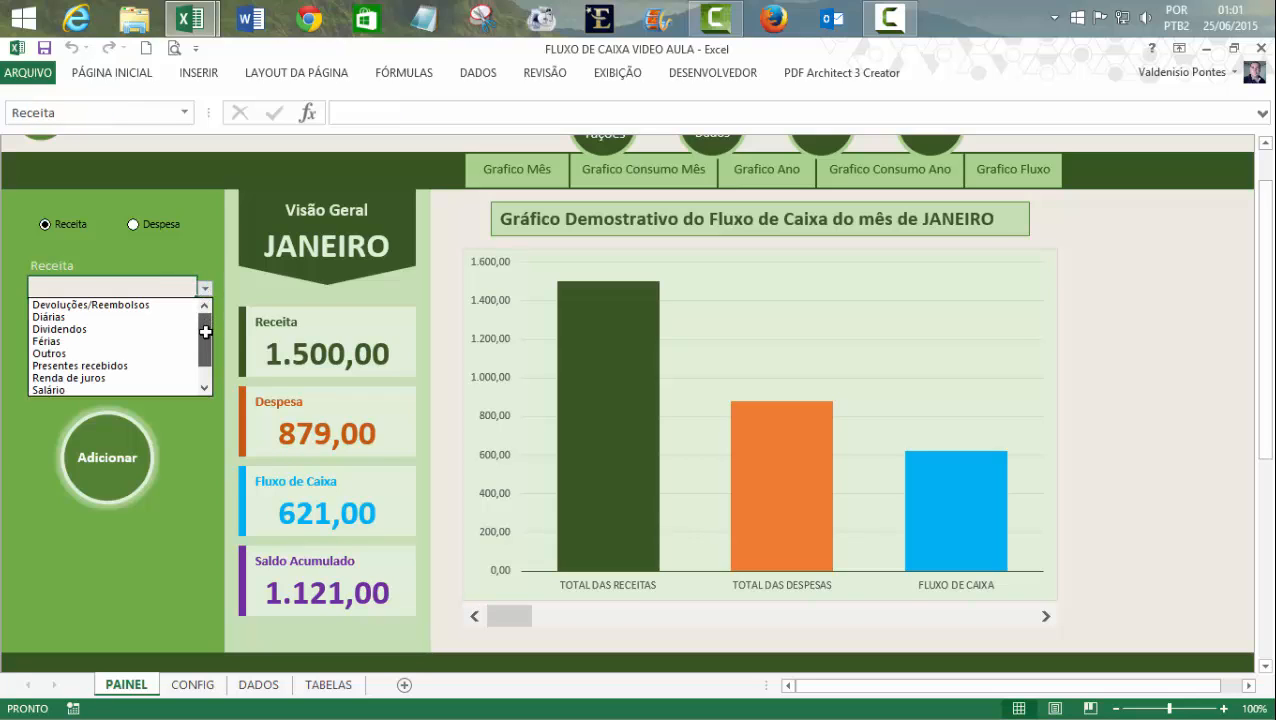
pyautogui.moveTo(205, 332); pyautogui.dragTo(205, 352)
pyautogui.click(65, 390)
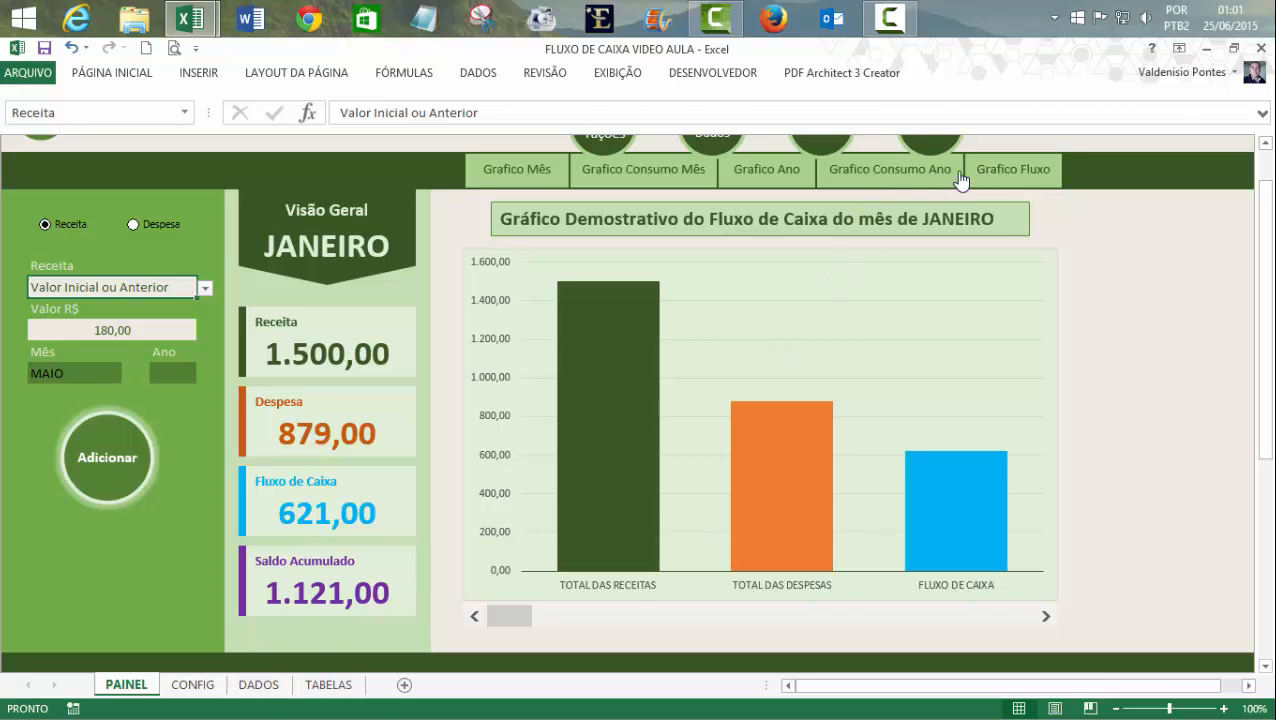
pyautogui.click(780, 173)
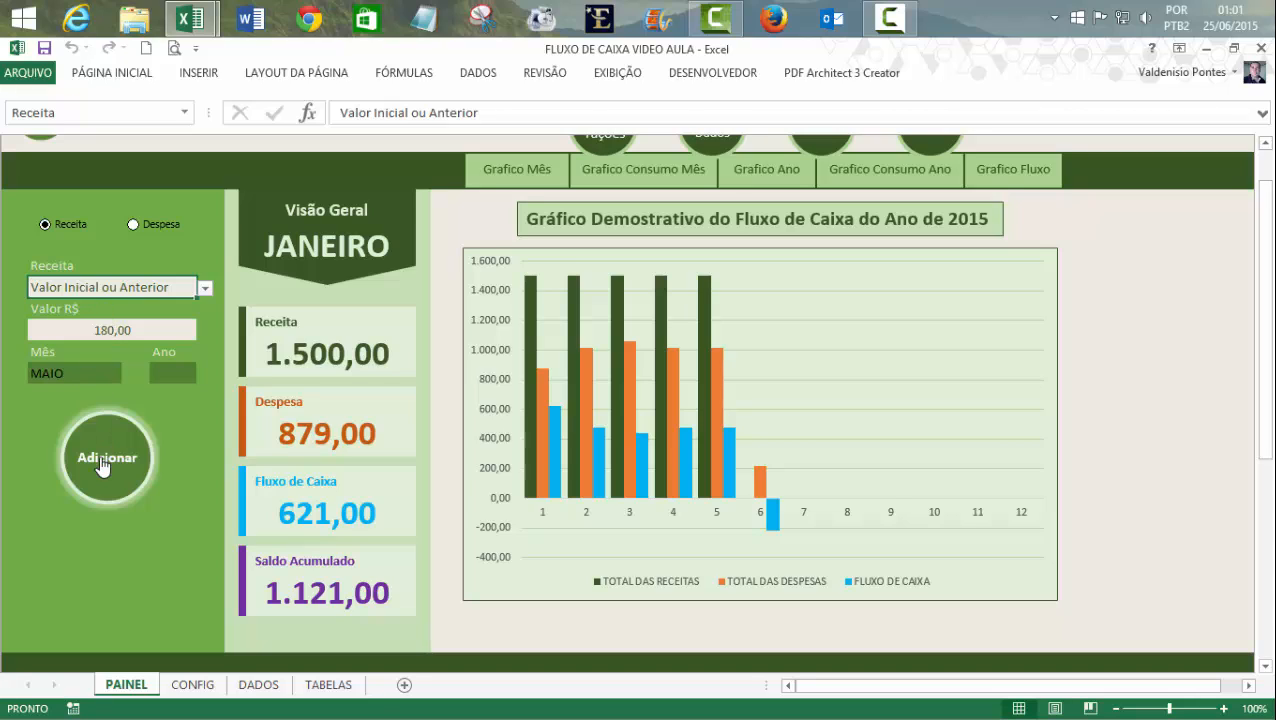
# - Clear the Valor Inicial amount from cell C42 of the TABELAS sheet's monthly cash-flow table
pyautogui.click(310, 686)
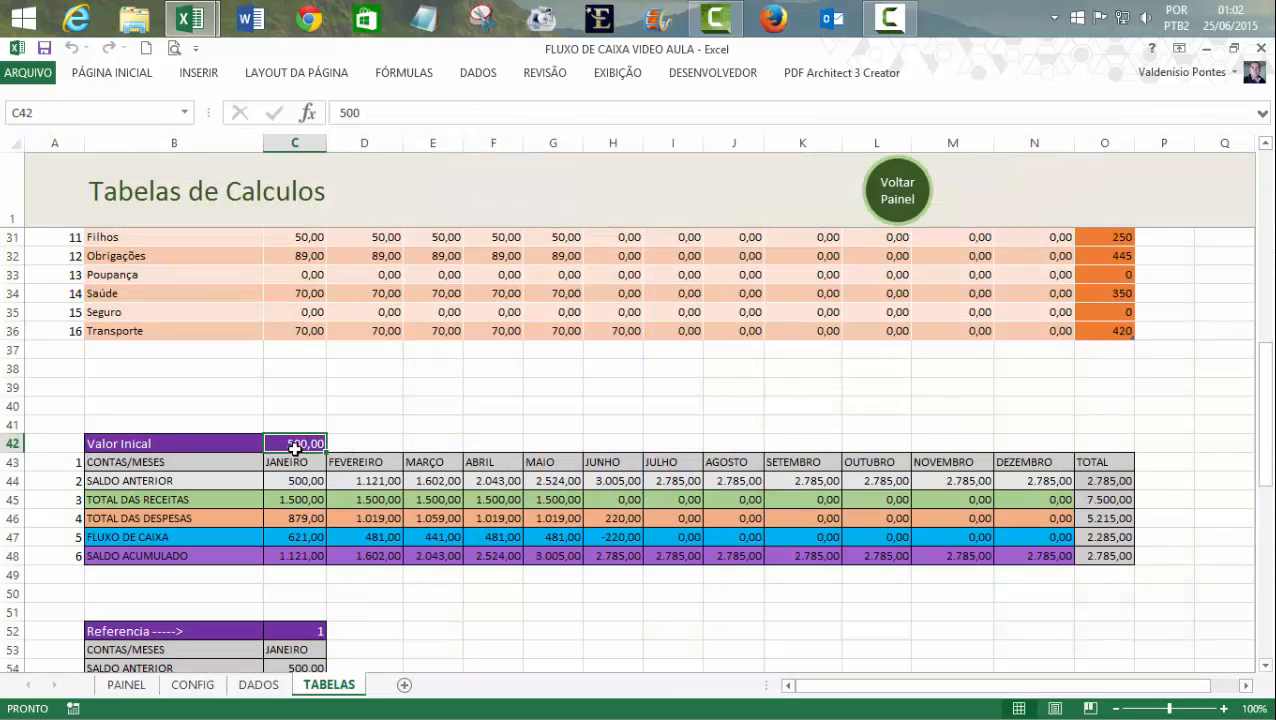
pyautogui.click(415, 427)
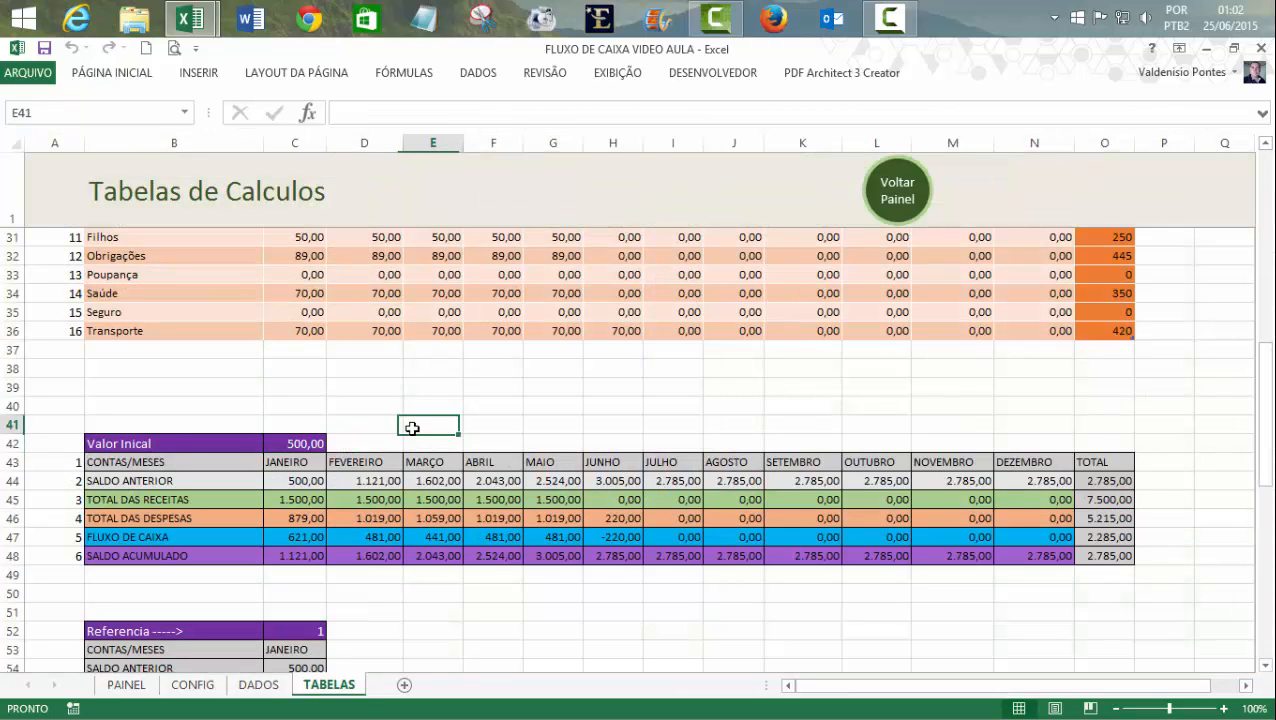
pyautogui.click(310, 442)
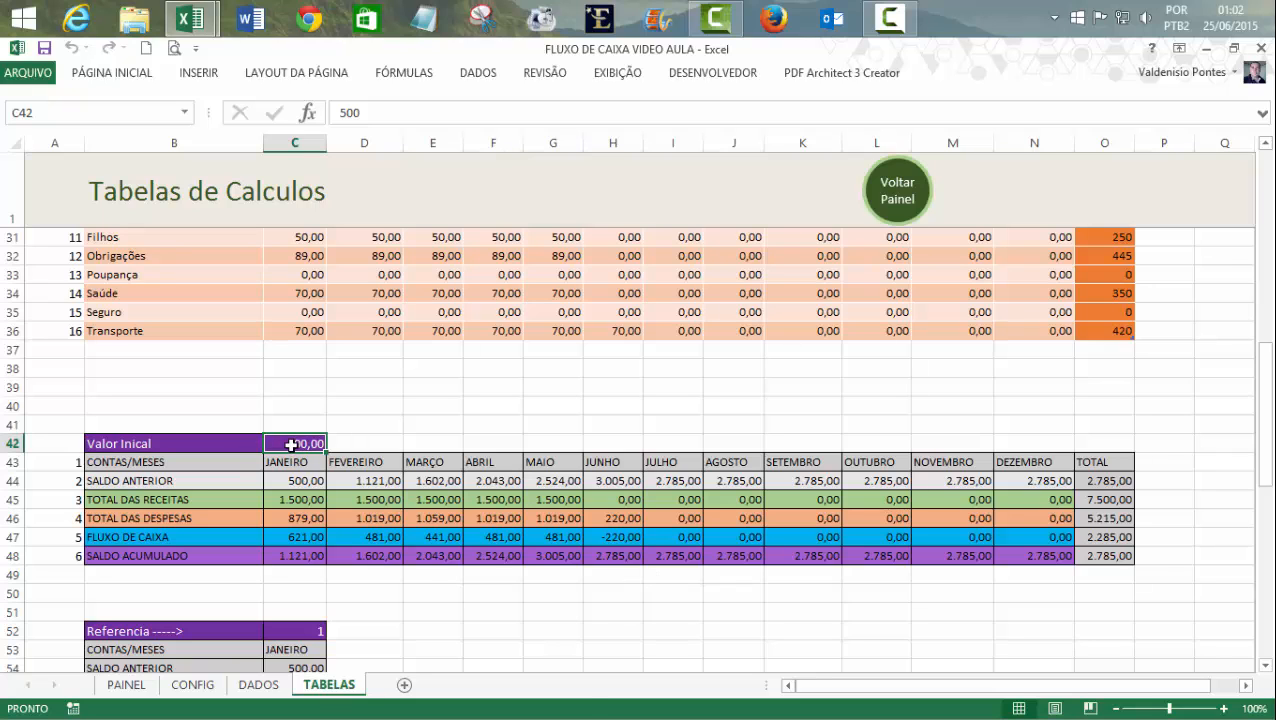
pyautogui.click(192, 685)
pyautogui.click(366, 440)
pyautogui.click(341, 487)
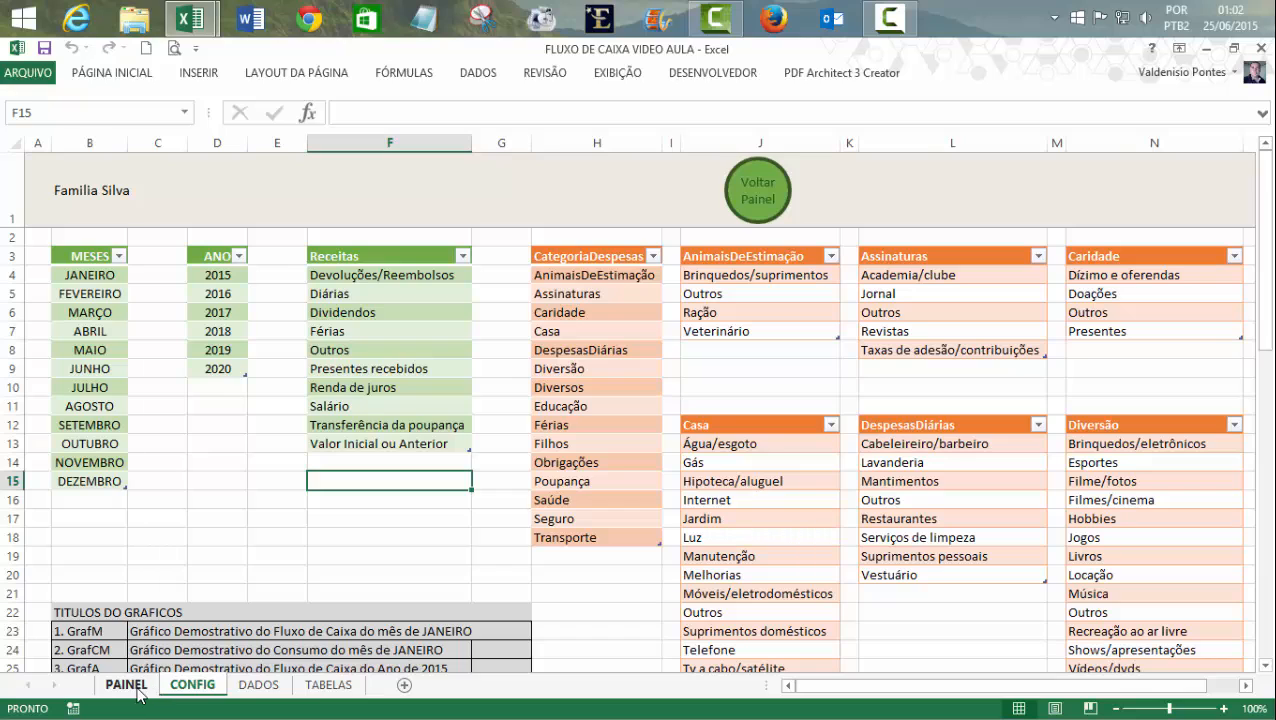
pyautogui.click(328, 685)
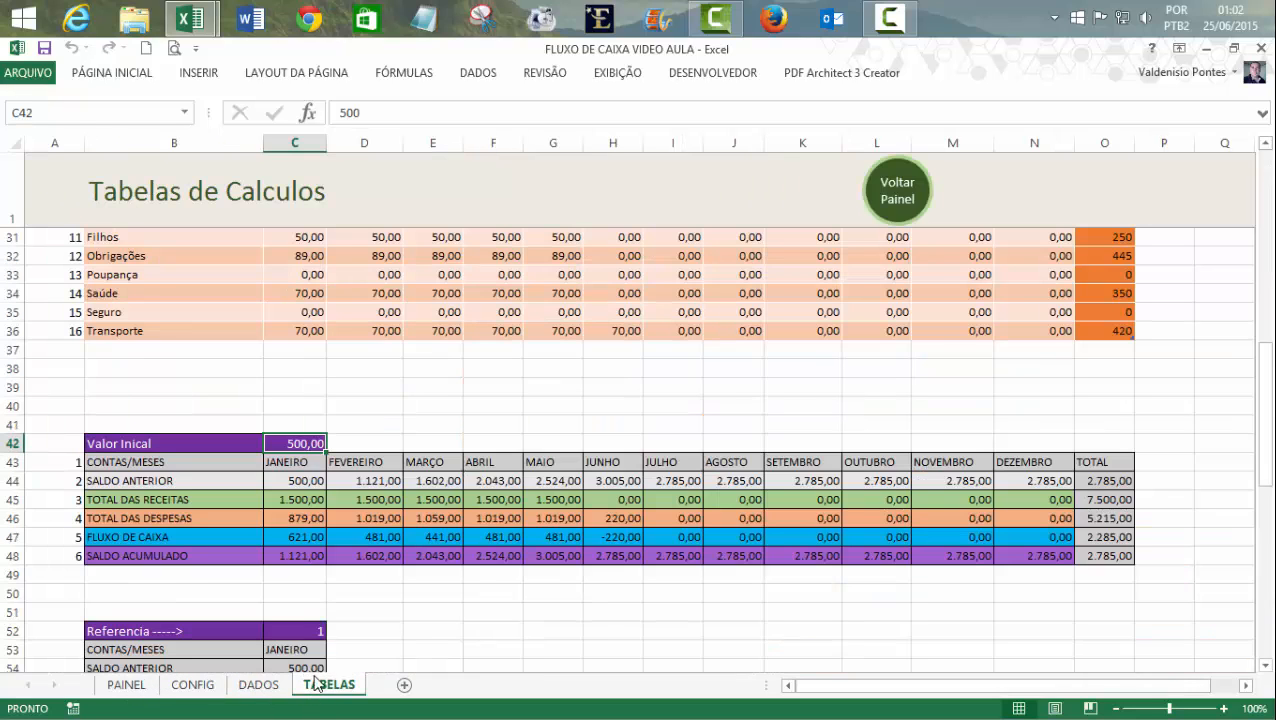
pyautogui.press('Delete')
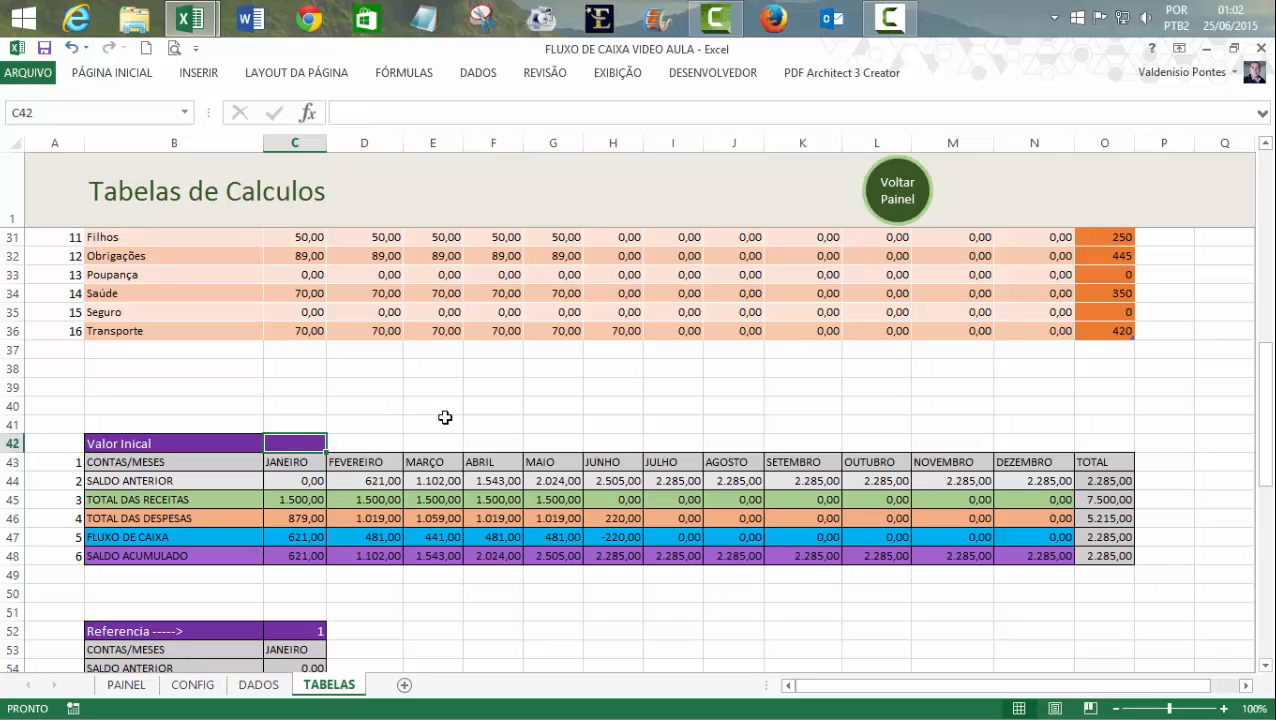
pyautogui.click(613, 648)
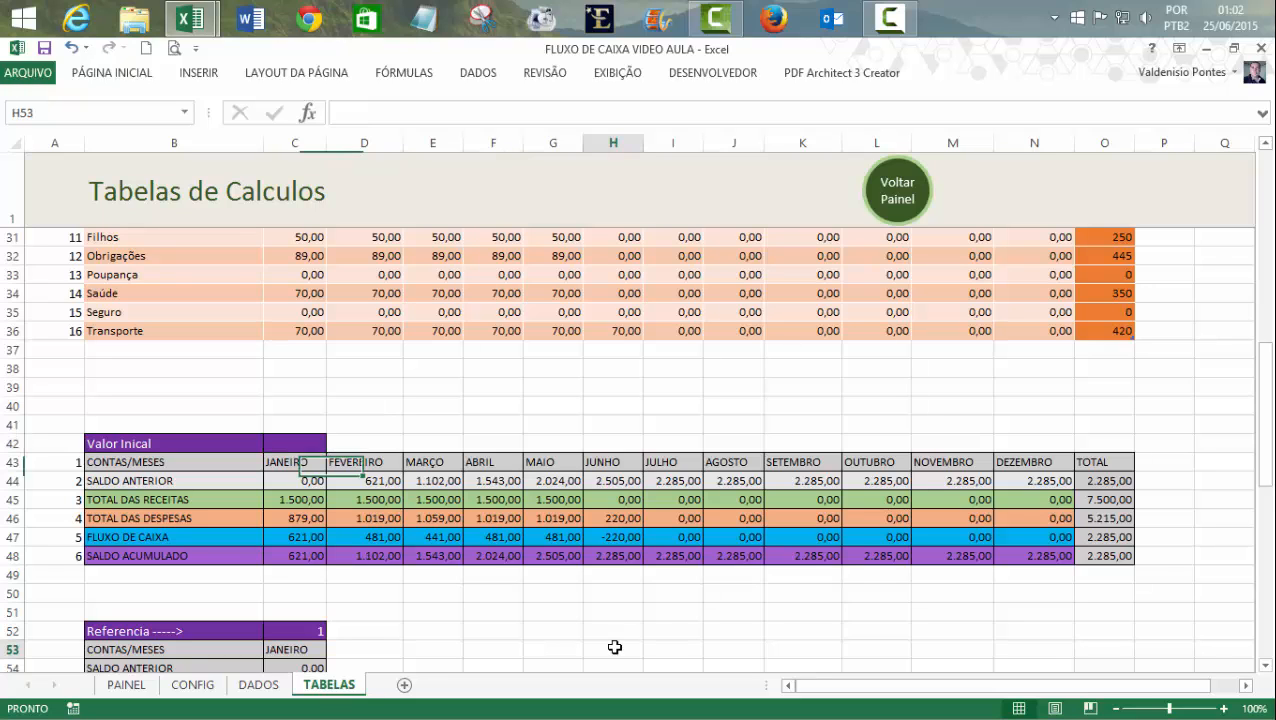
# - Choose the revenue item "Valor Inicial ou Anterior" in the PAINEL entry form and set its value to 500
pyautogui.click(131, 687)
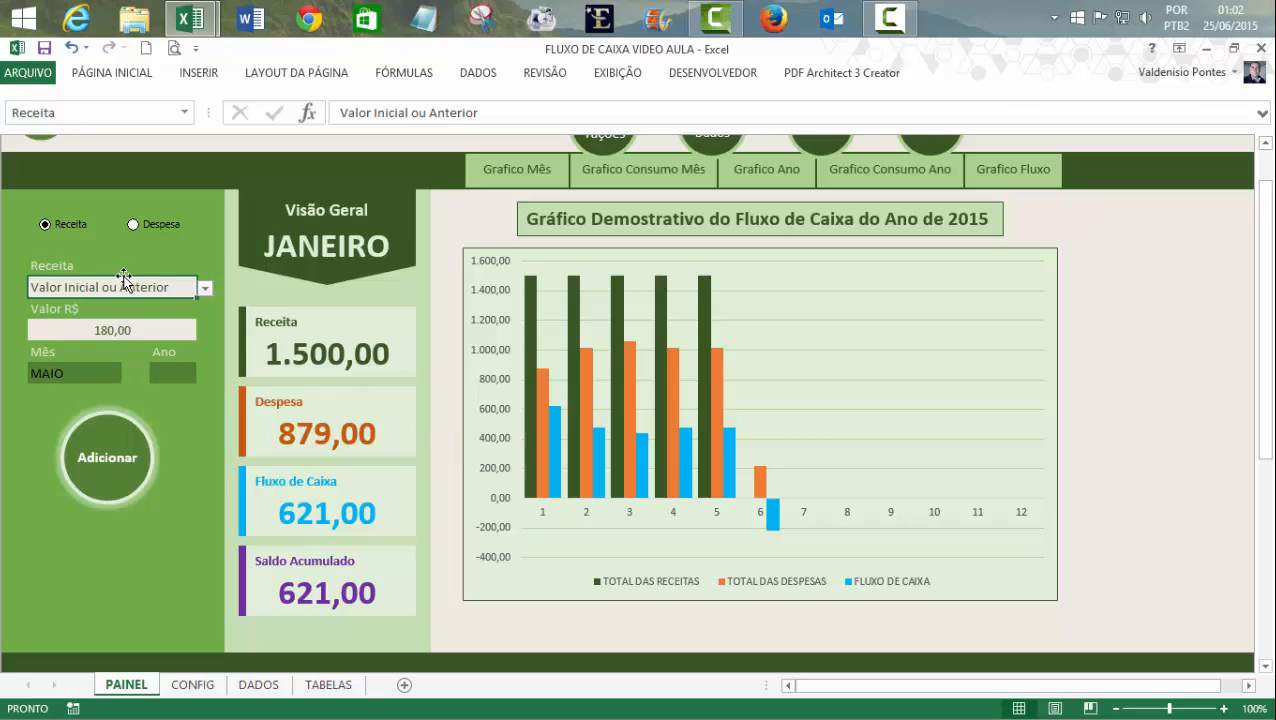
pyautogui.click(206, 290)
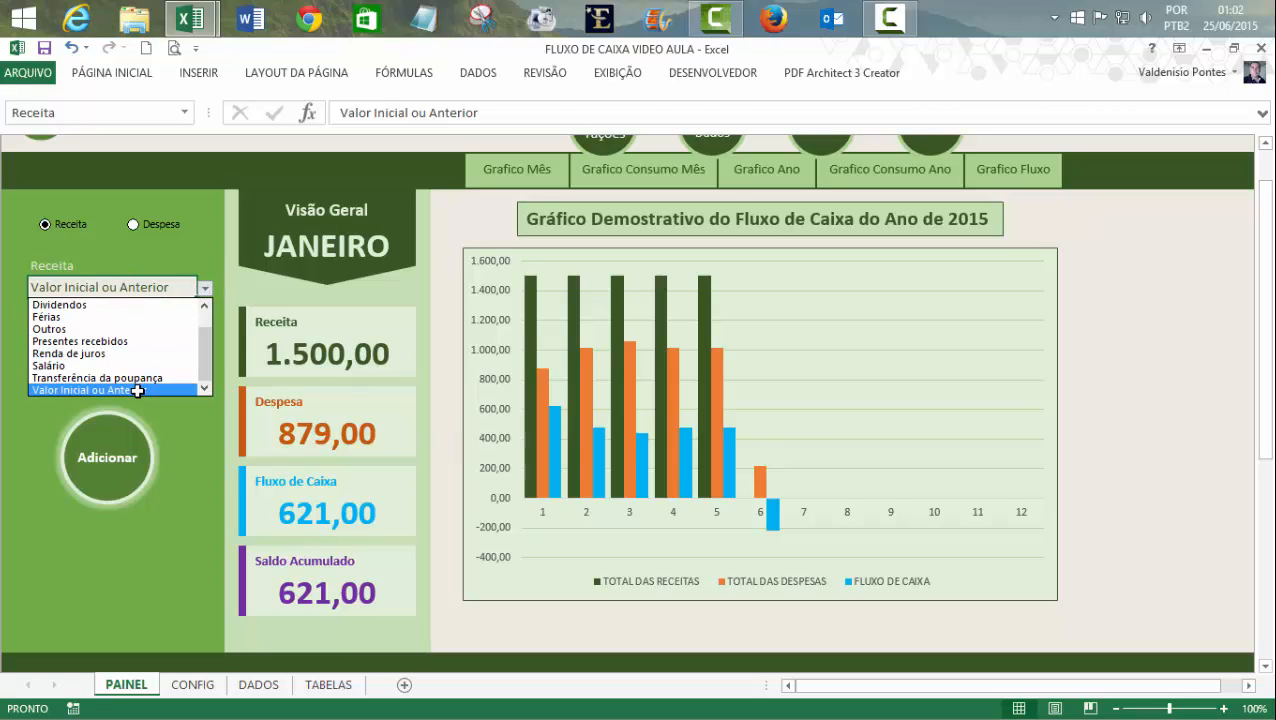
pyautogui.click(95, 389)
pyautogui.click(113, 329)
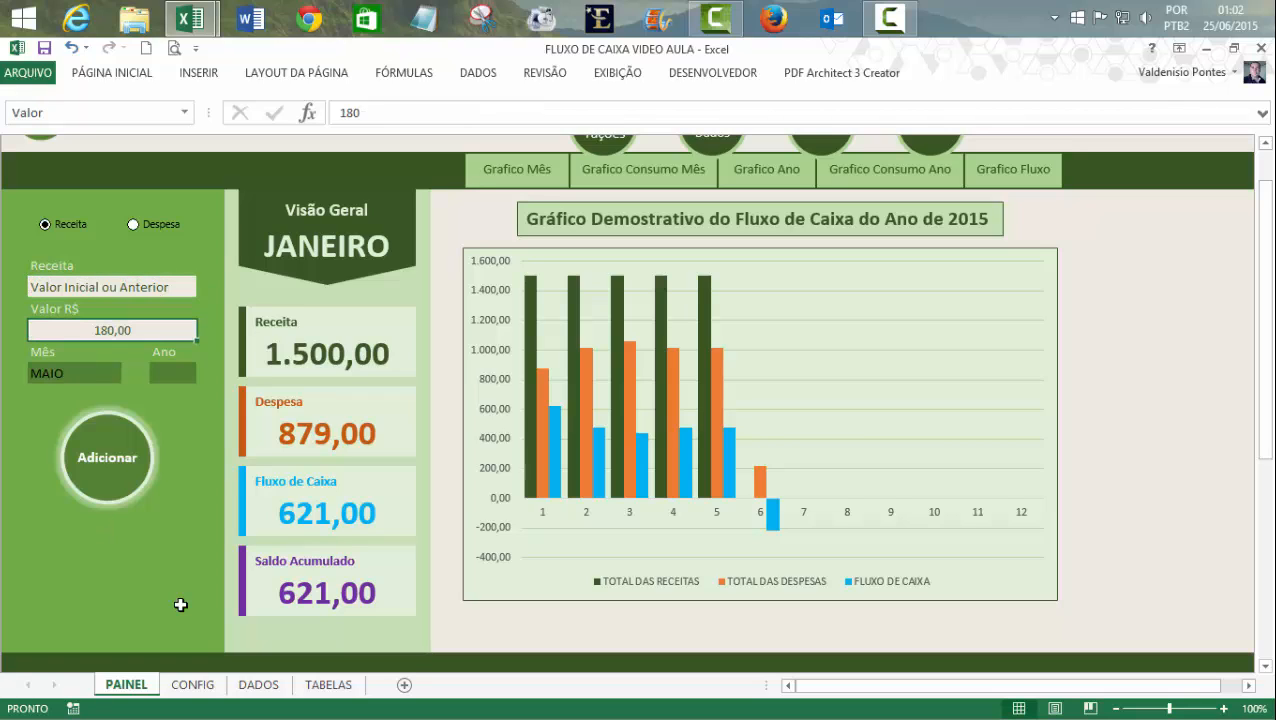
pyautogui.write('500')
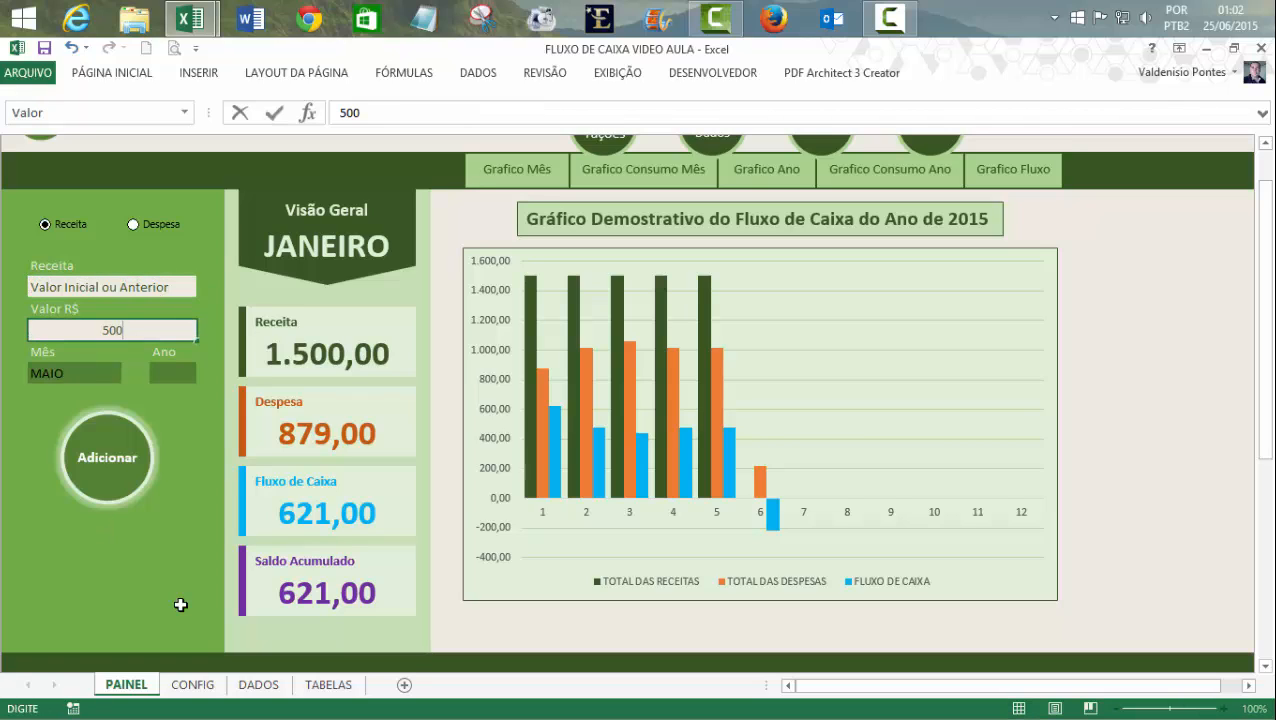
pyautogui.press('Return')
# - Clear the month in the PAINEL entry form and add the initial-balance revenue entry to the database
pyautogui.click(65, 373)
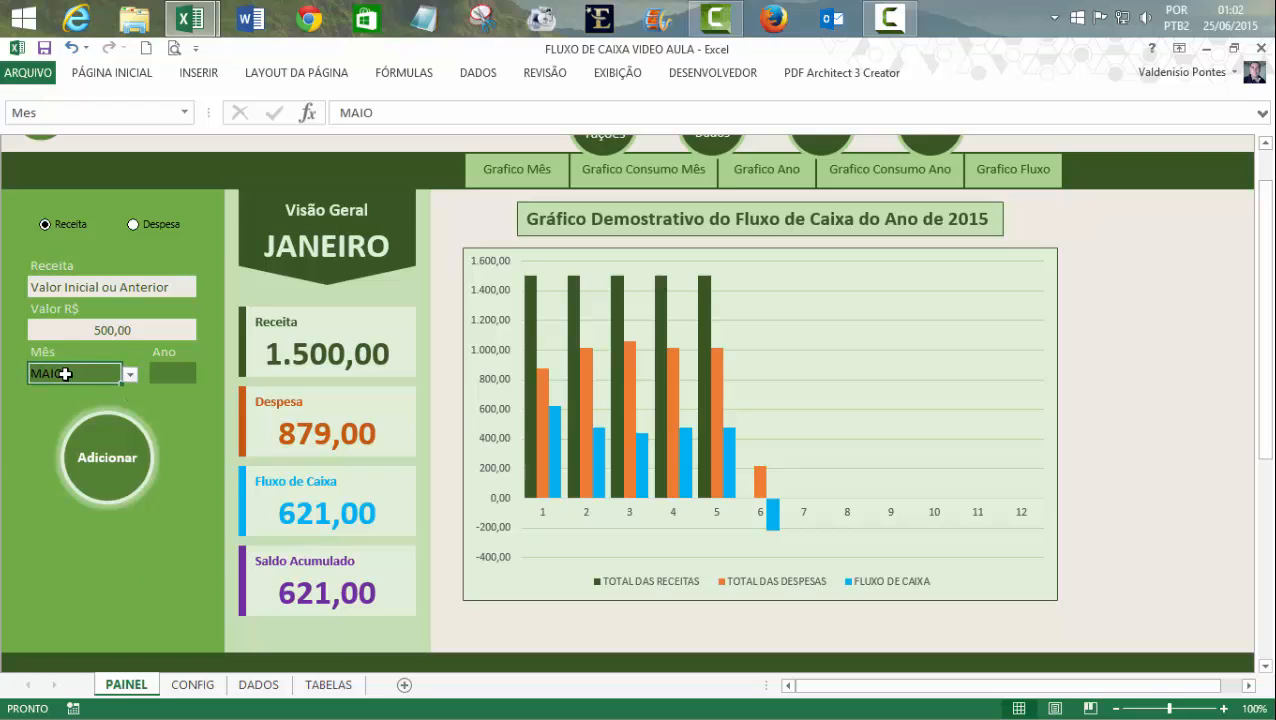
pyautogui.press('Delete')
pyautogui.click(130, 545)
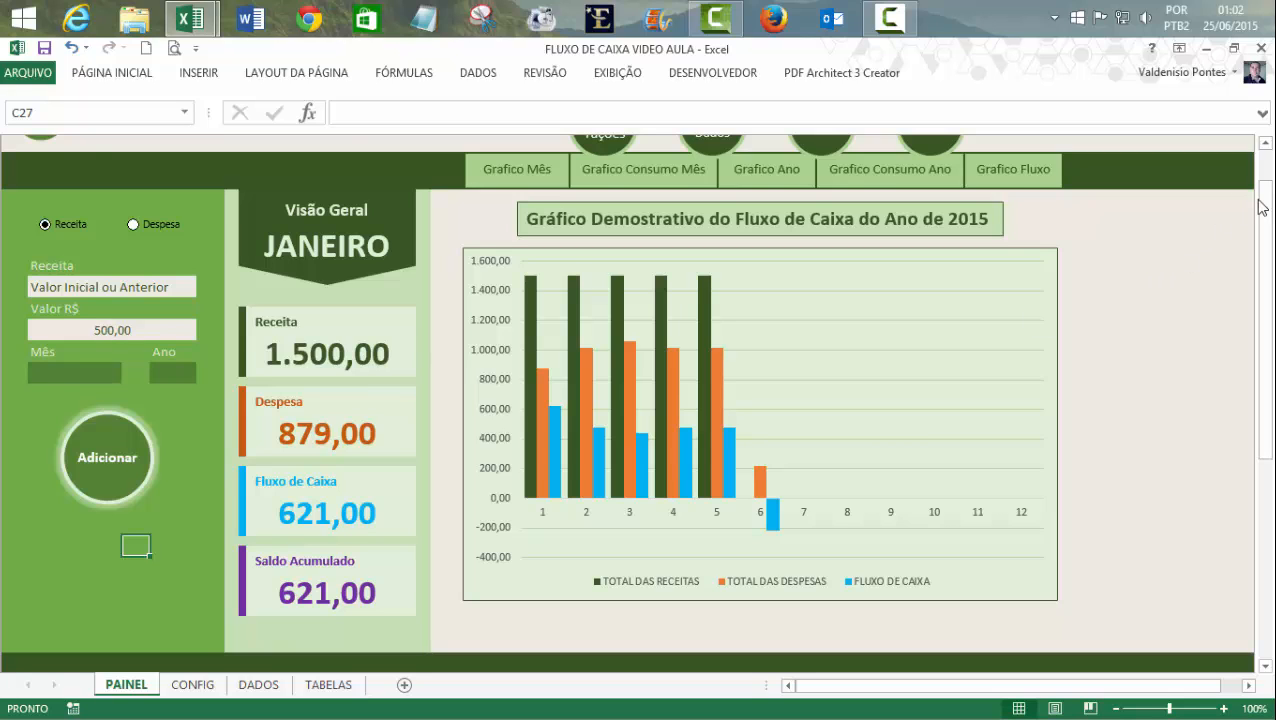
pyautogui.moveTo(1256, 200); pyautogui.dragTo(1255, 173)
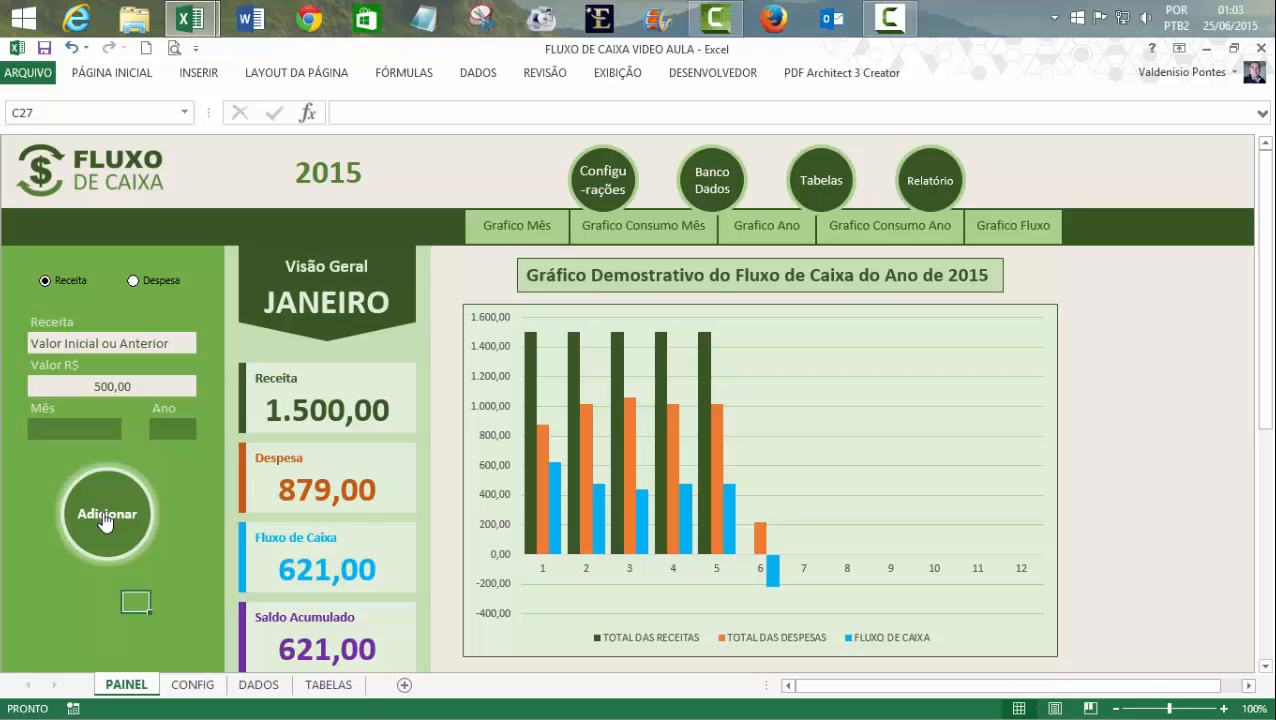
# - Examine the new "Valor Inicial ou Anterior" record's type, value, month and year in the last row of the DADOS sheet
pyautogui.click(260, 685)
pyautogui.moveTo(1265, 228); pyautogui.dragTo(1265, 552)
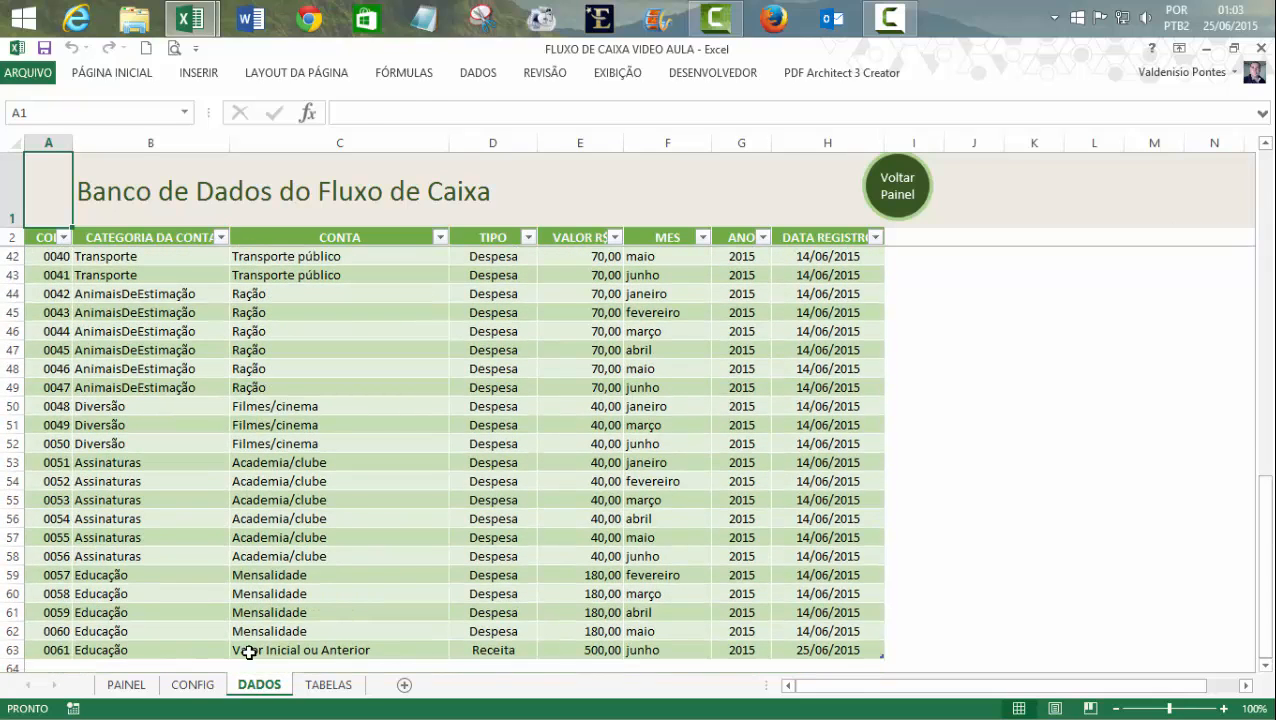
pyautogui.click(248, 652)
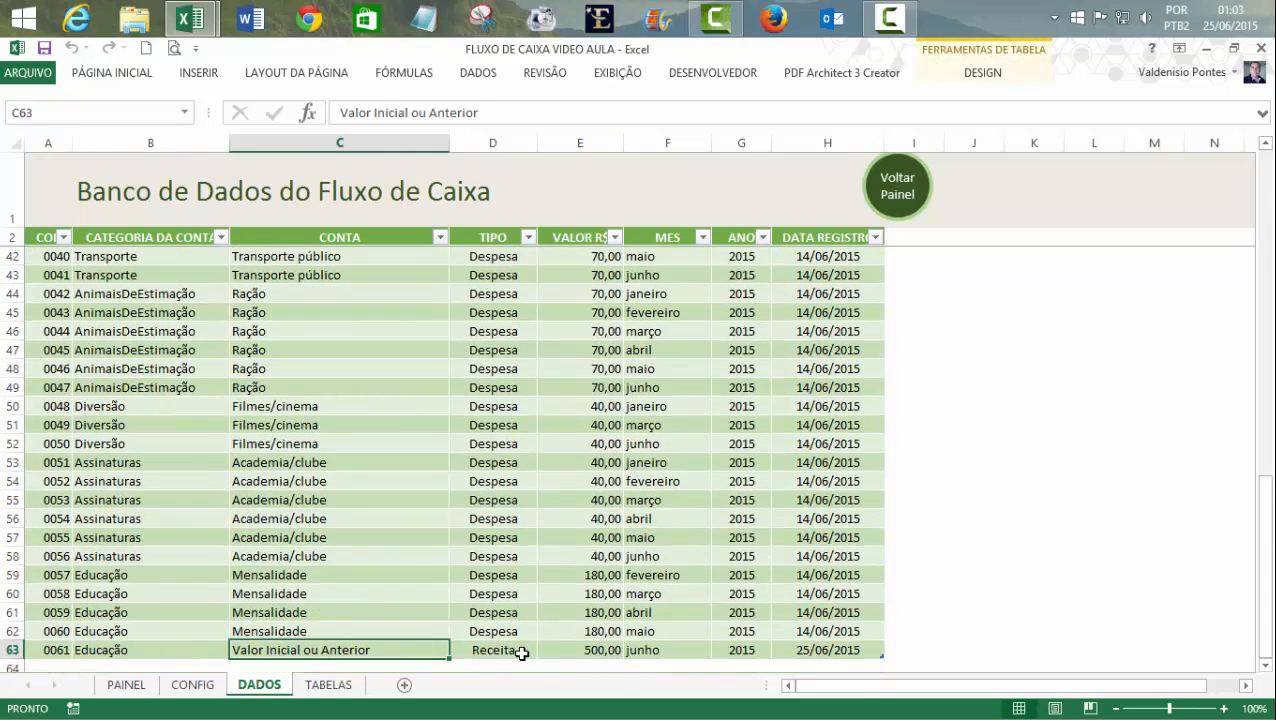
pyautogui.press('Right')
pyautogui.press('Right')
pyautogui.press('Right')
pyautogui.press('Right')
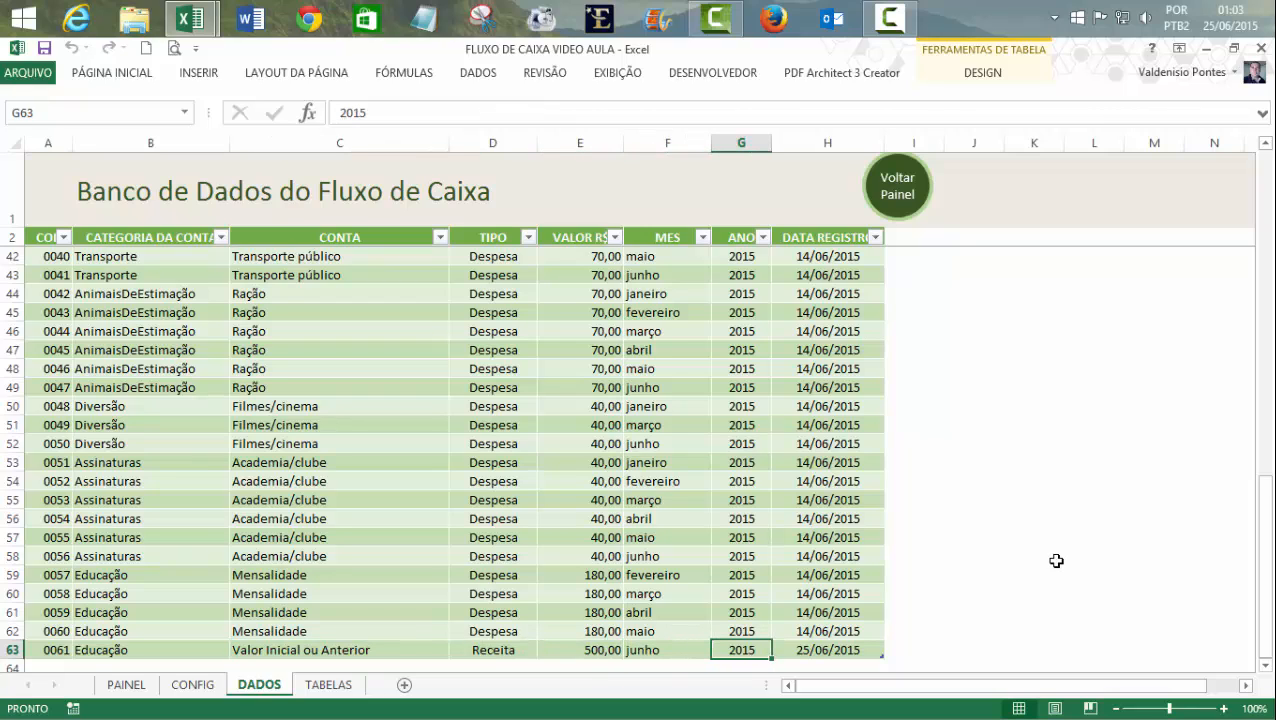
pyautogui.click(357, 647)
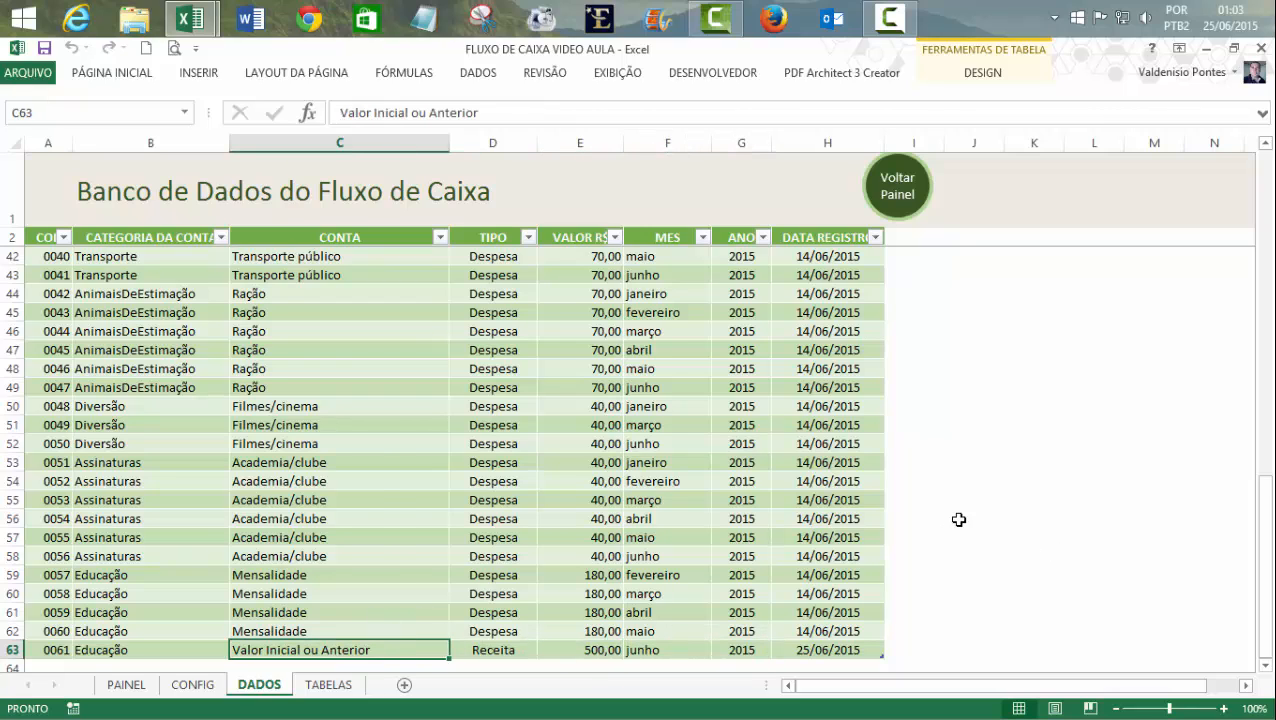
pyautogui.click(961, 487)
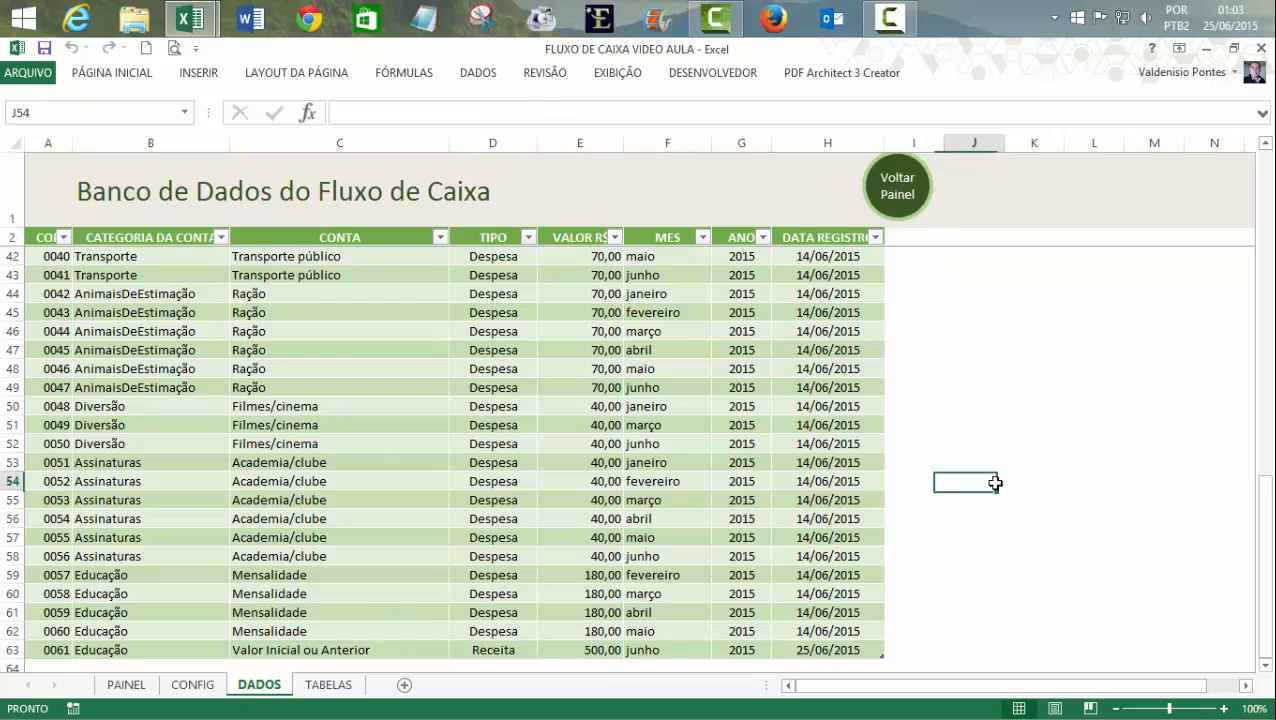
# - Begin a SOMASES formula in the Valor Inicial cell C42 of the TABELAS sheet
pyautogui.click(328, 685)
pyautogui.click(290, 443)
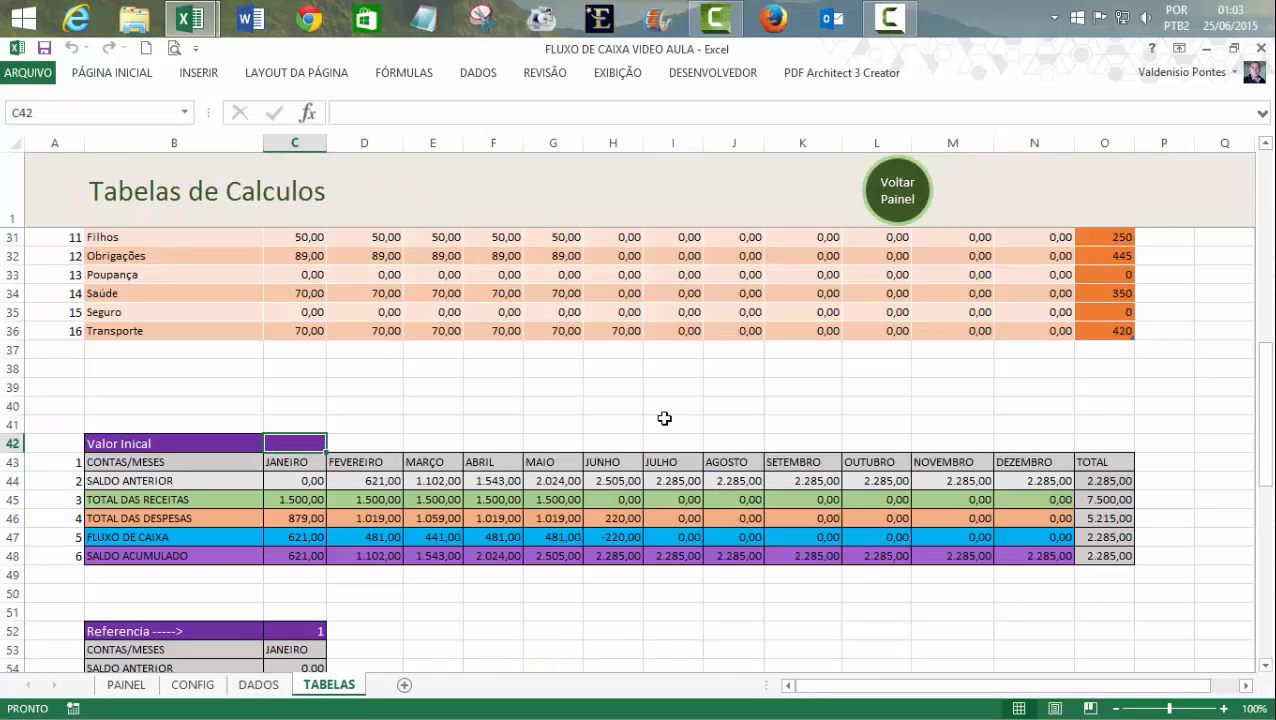
pyautogui.moveTo(1270, 405); pyautogui.dragTo(1272, 365)
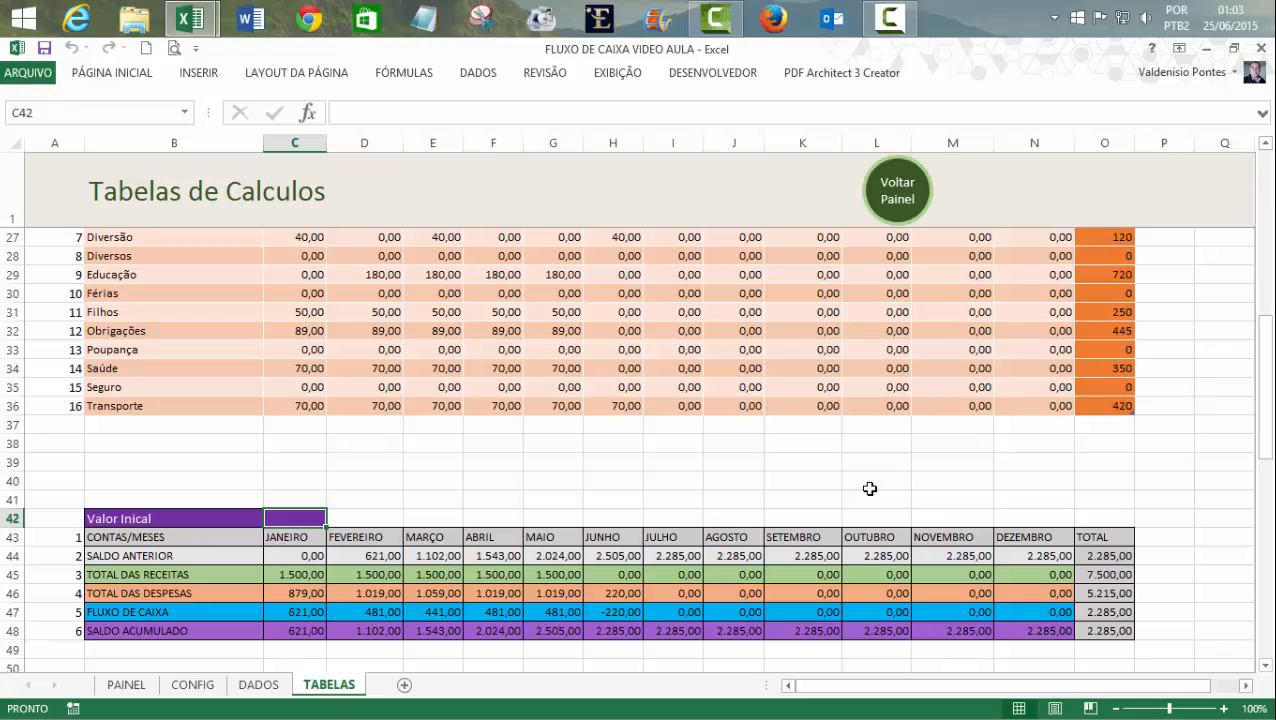
pyautogui.write('=')
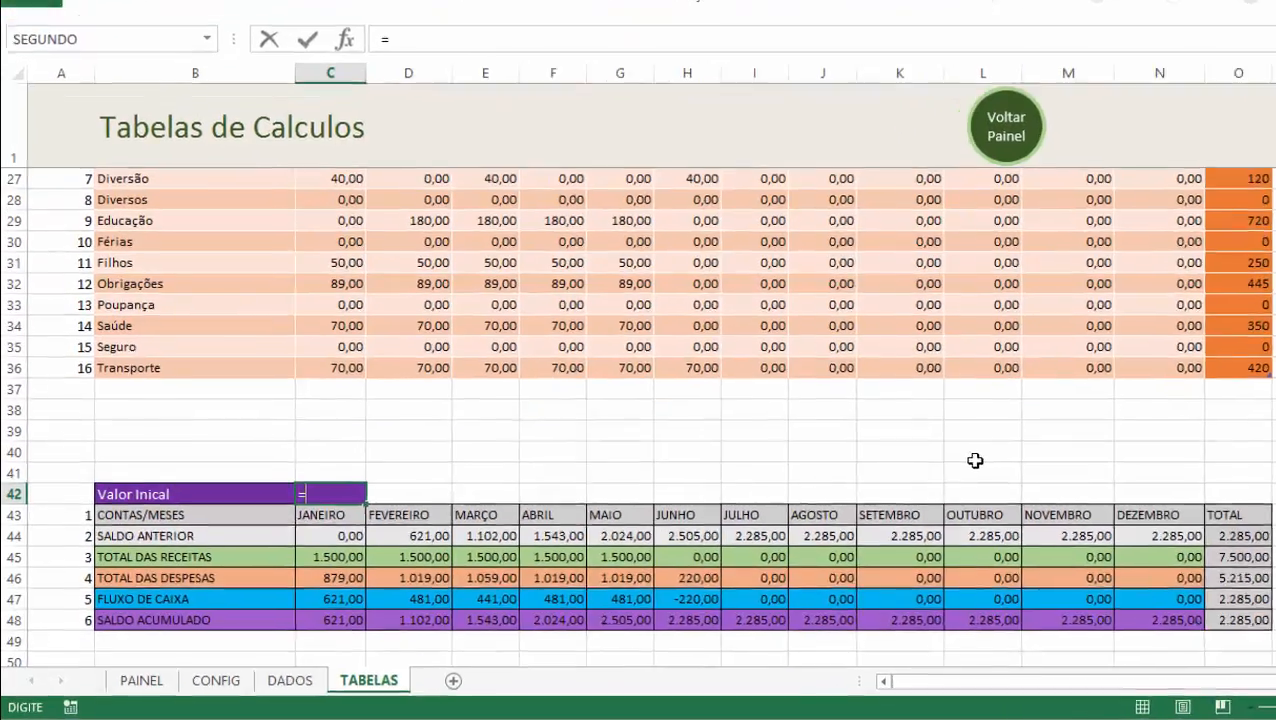
pyautogui.write('somamses')
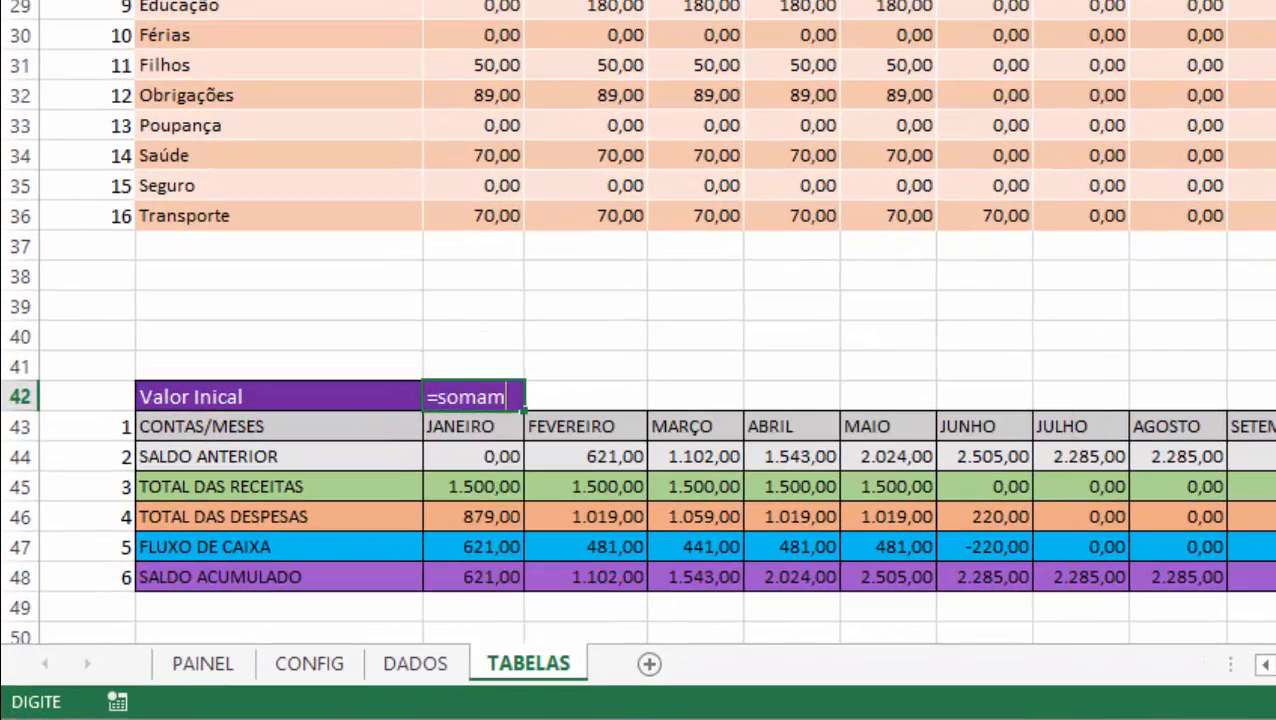
pyautogui.press('BackSpace')
pyautogui.press('BackSpace')
pyautogui.press('BackSpace')
pyautogui.press('BackSpace')
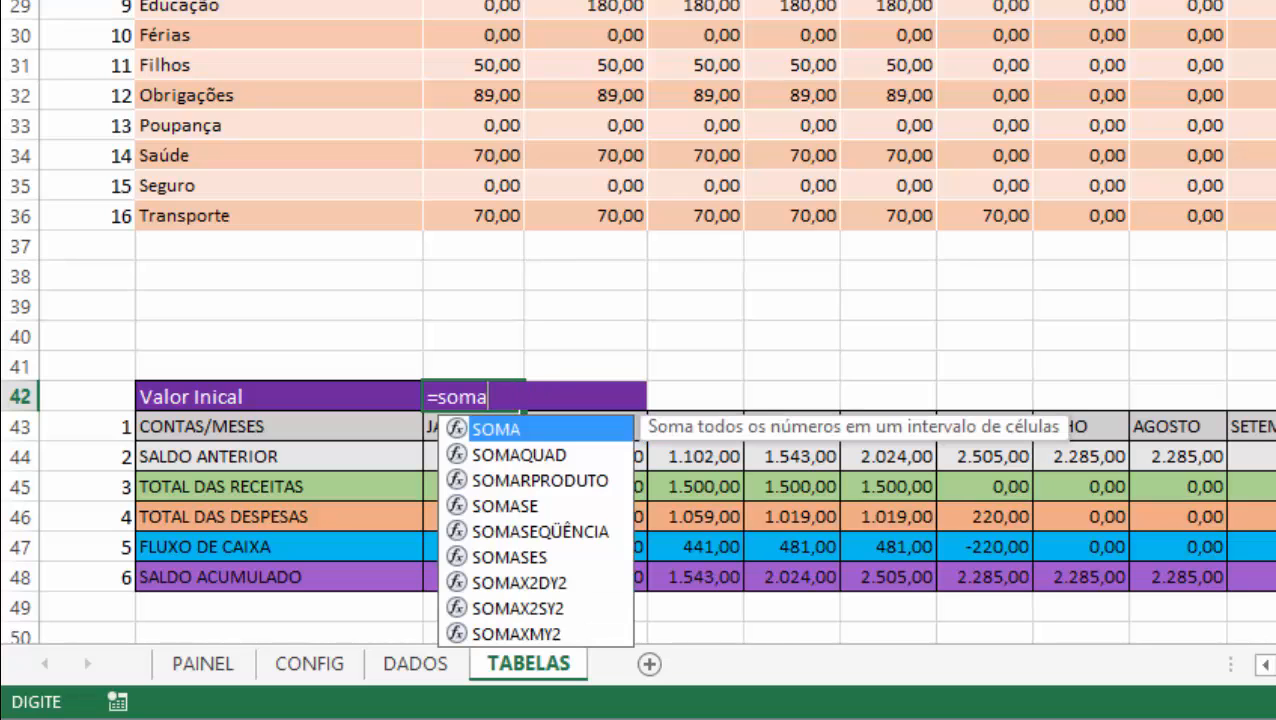
pyautogui.write('ses')
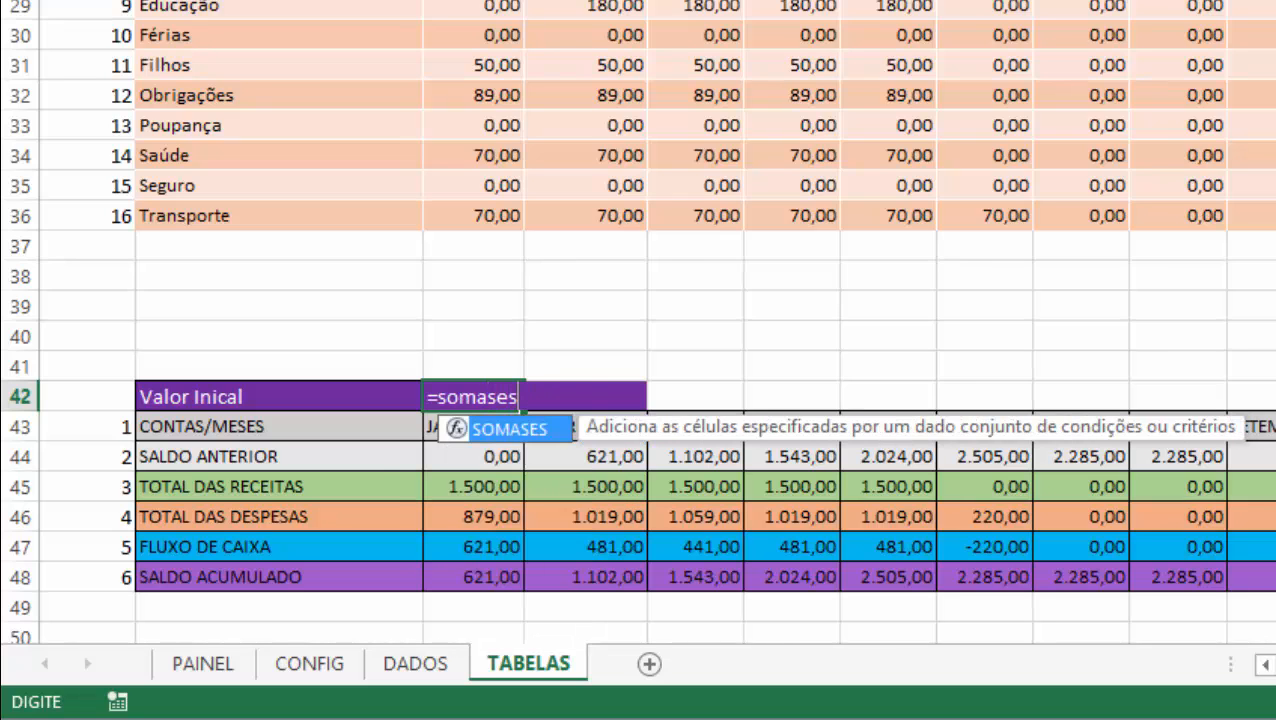
pyautogui.write('(')
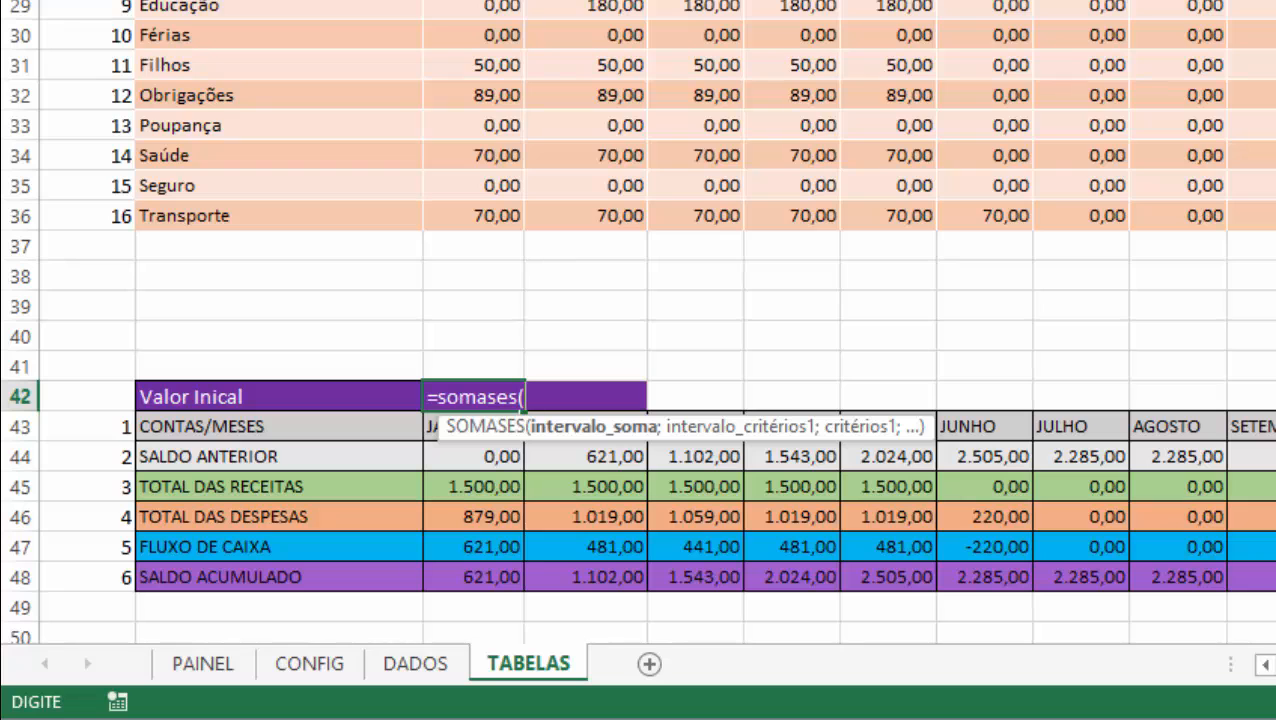
# - Set the sum range of the SOMASES formula to tblDados[VALOR R$]
pyautogui.write('tb')
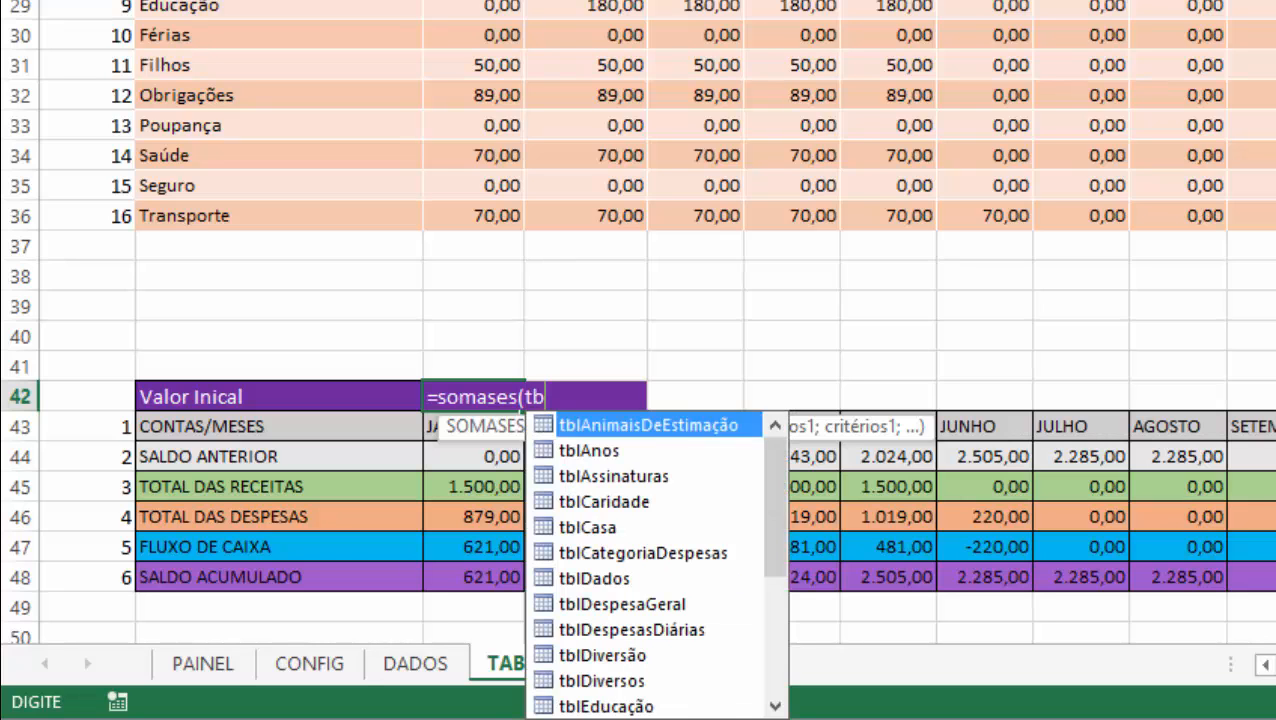
pyautogui.write('ld')
pyautogui.press('Tab')
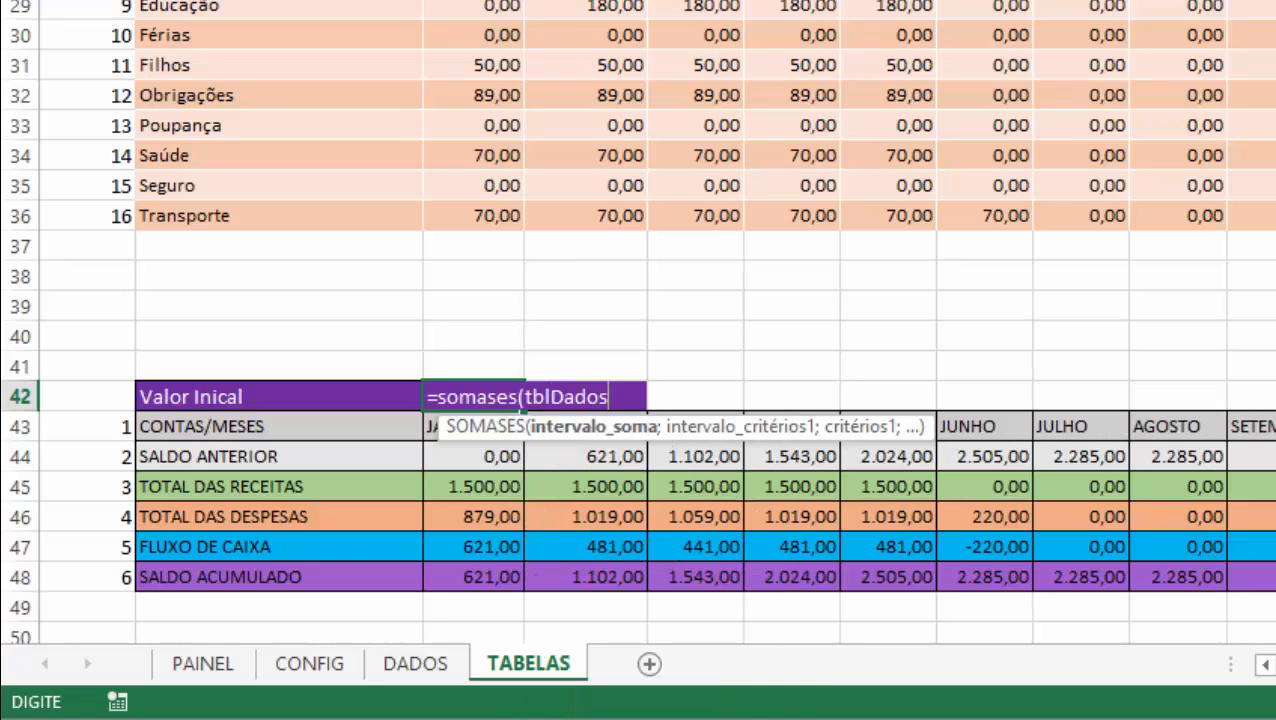
pyautogui.write('[v')
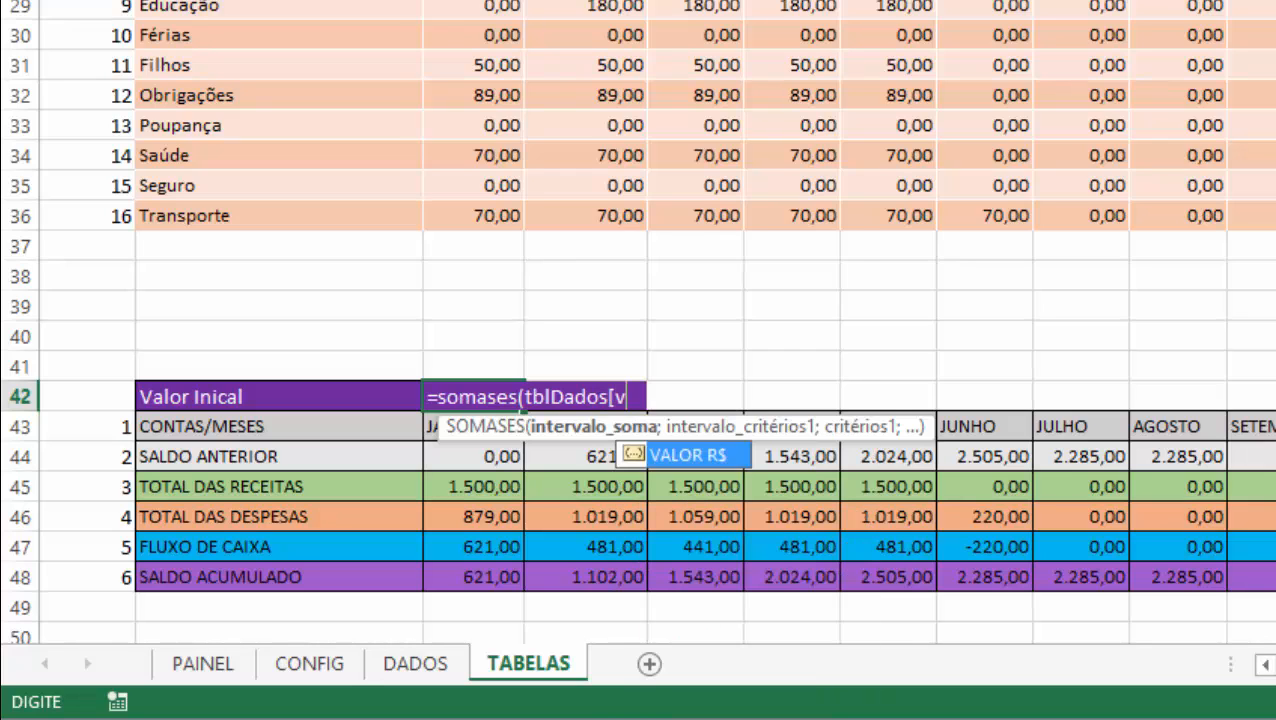
pyautogui.press('Tab')
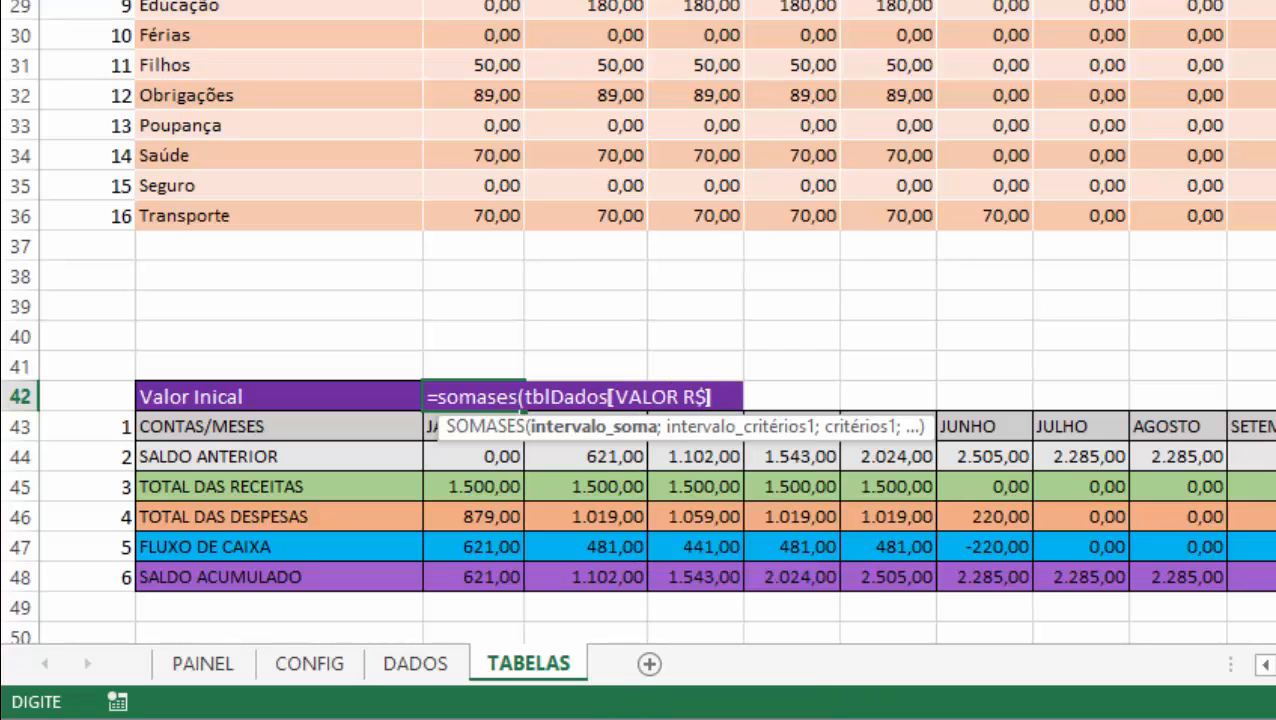
pyautogui.write('];')
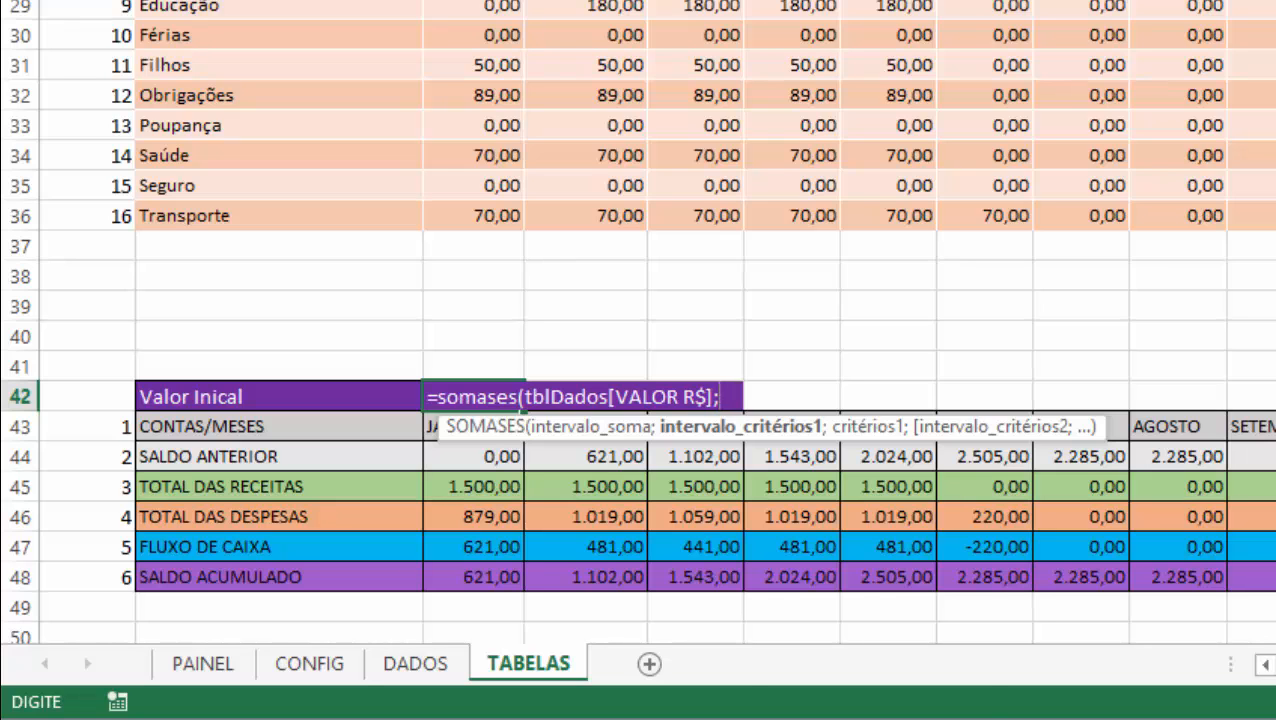
# - Add the first SOMASES criterion, matching tblDados[CONTA] to "Valor Inicial ou Anterior"
pyautogui.write('tblDados')
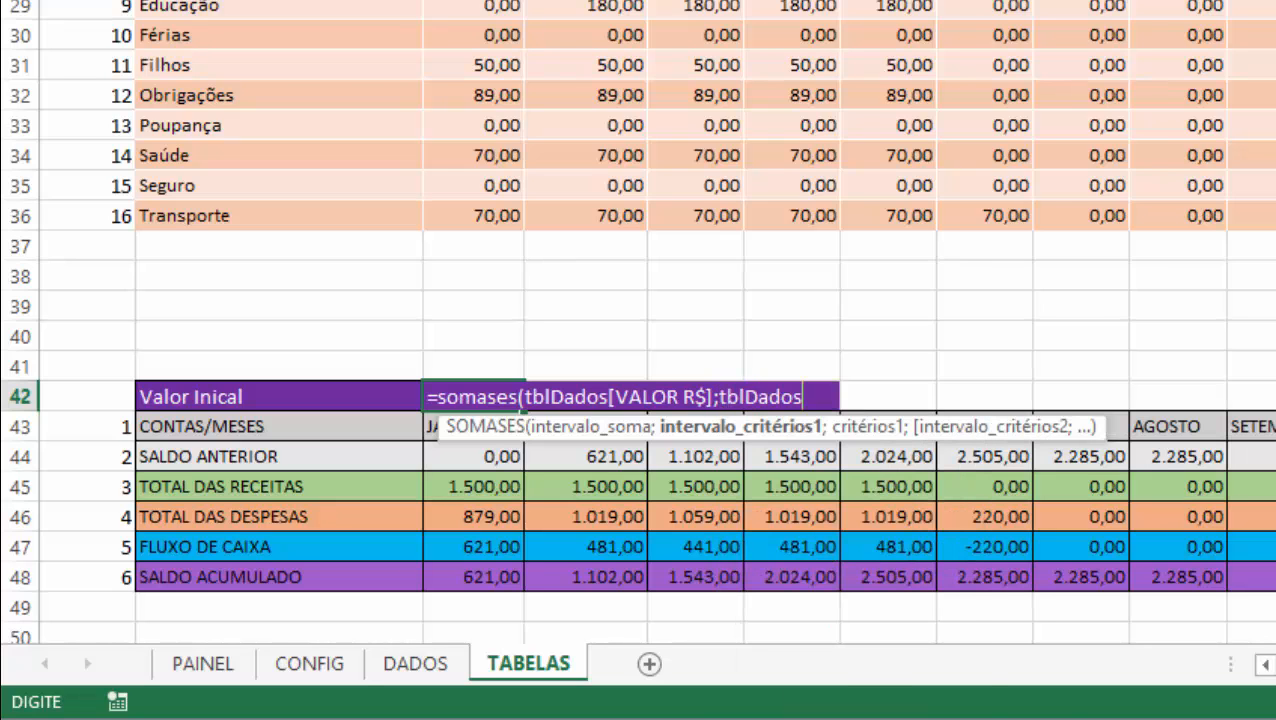
pyautogui.write('[co')
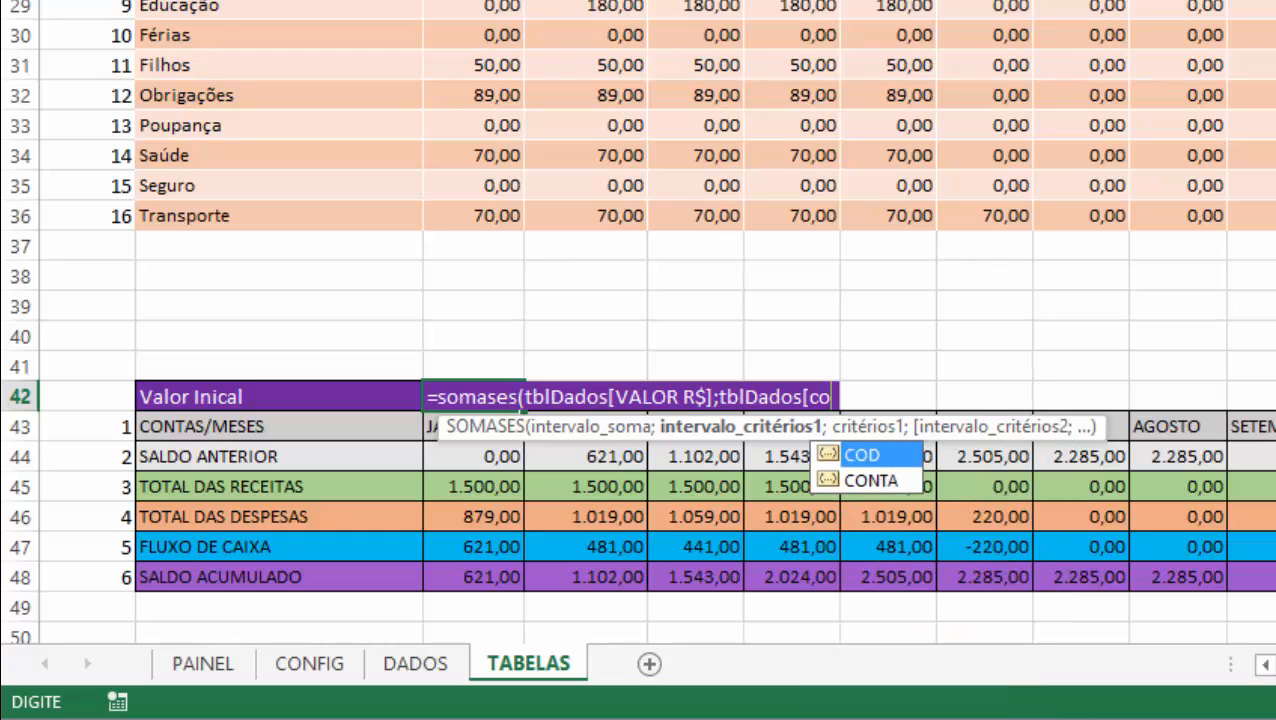
pyautogui.write('n')
pyautogui.press('Tab')
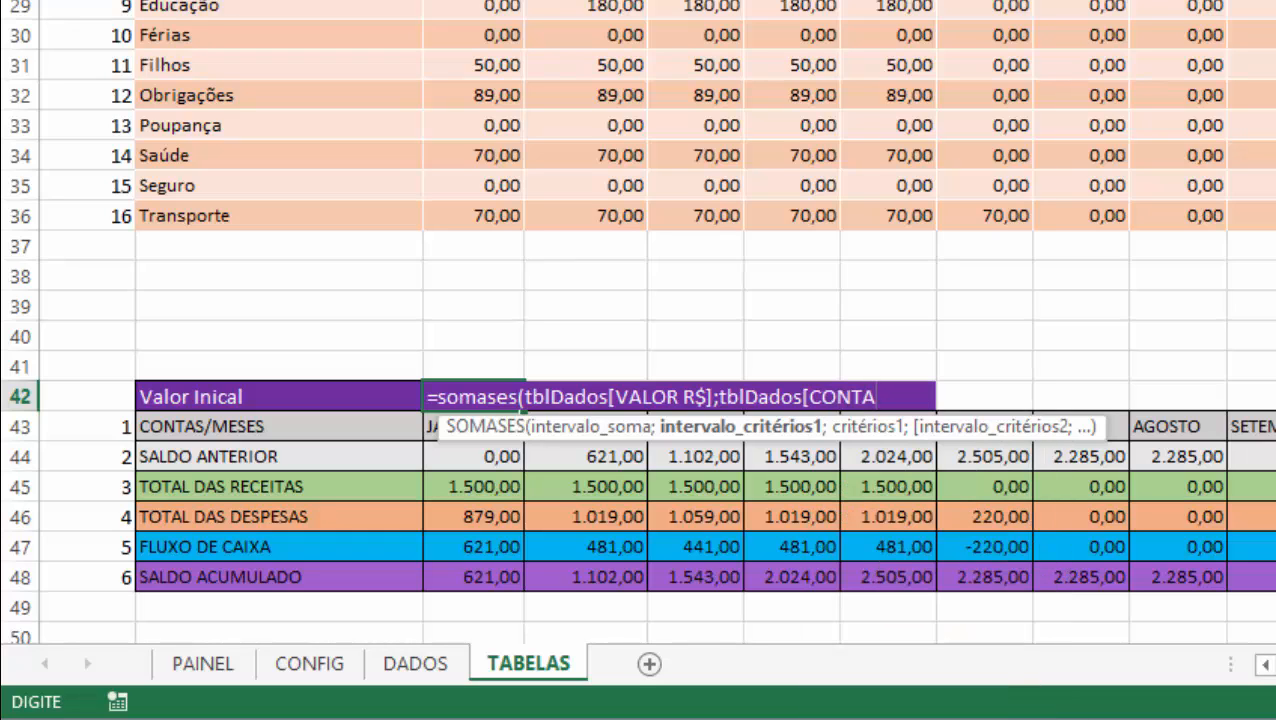
pyautogui.write(';')
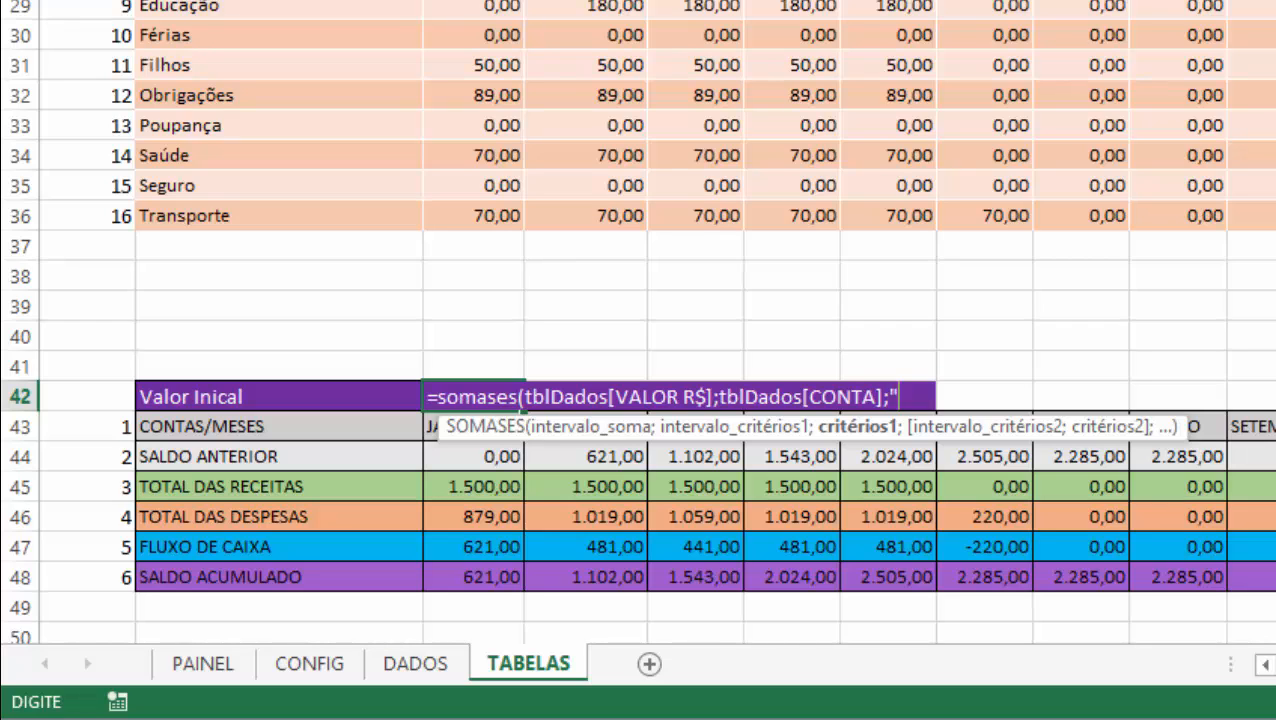
pyautogui.write('"Valor In')
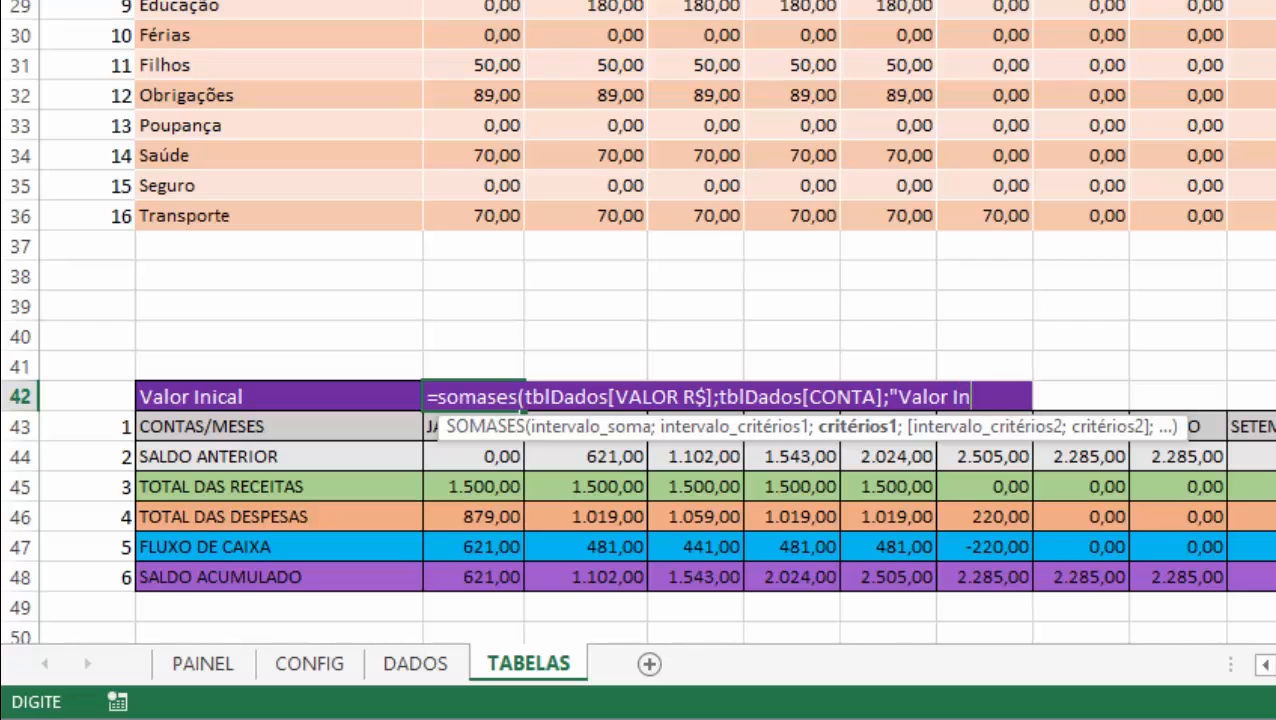
pyautogui.write('icial ou Ante')
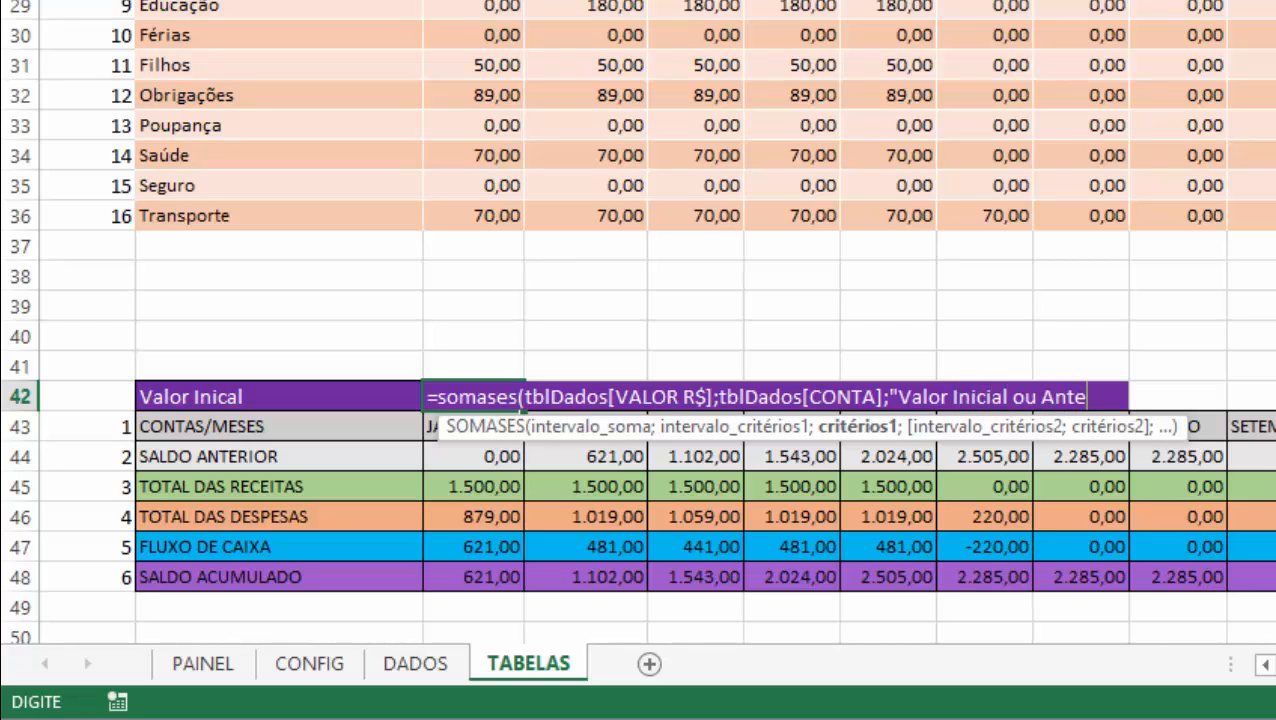
pyautogui.write('rior"')
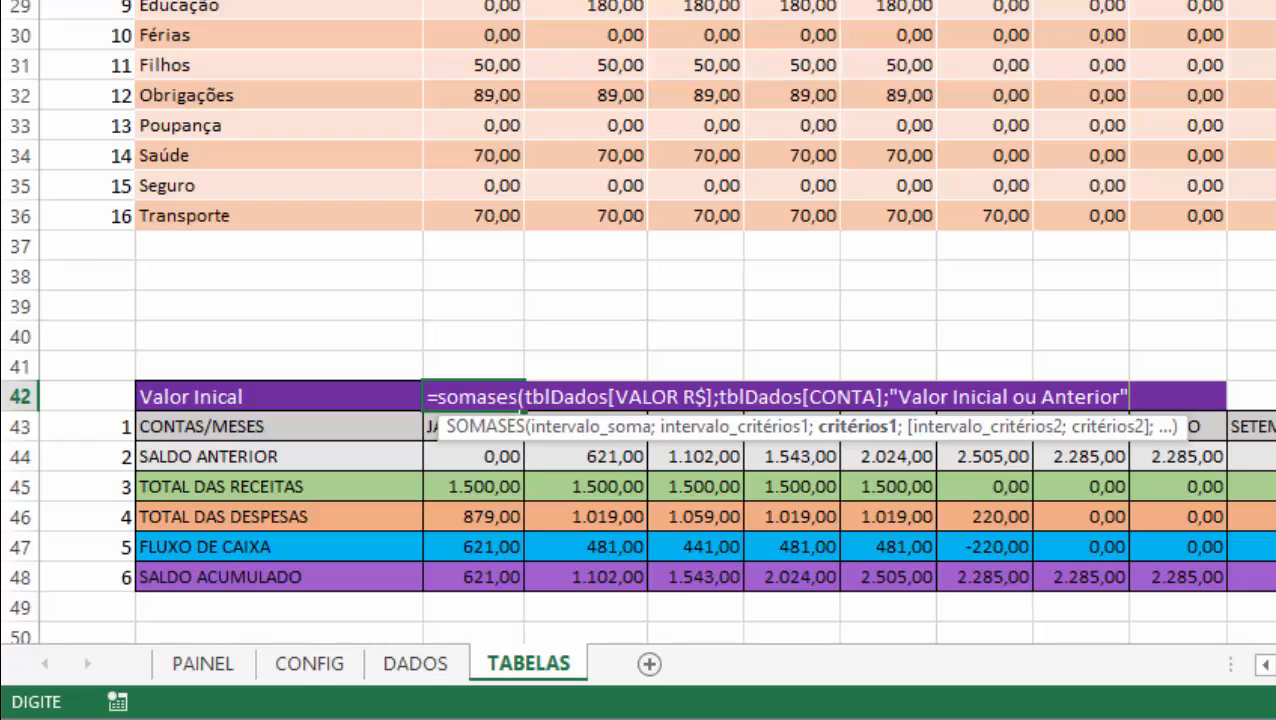
pyautogui.write(';')
# - Add a second SOMASES criterion matching tblDados[ANO] to AnoFluxo, and complete the formula
pyautogui.hscroll(5, 1196, 347)
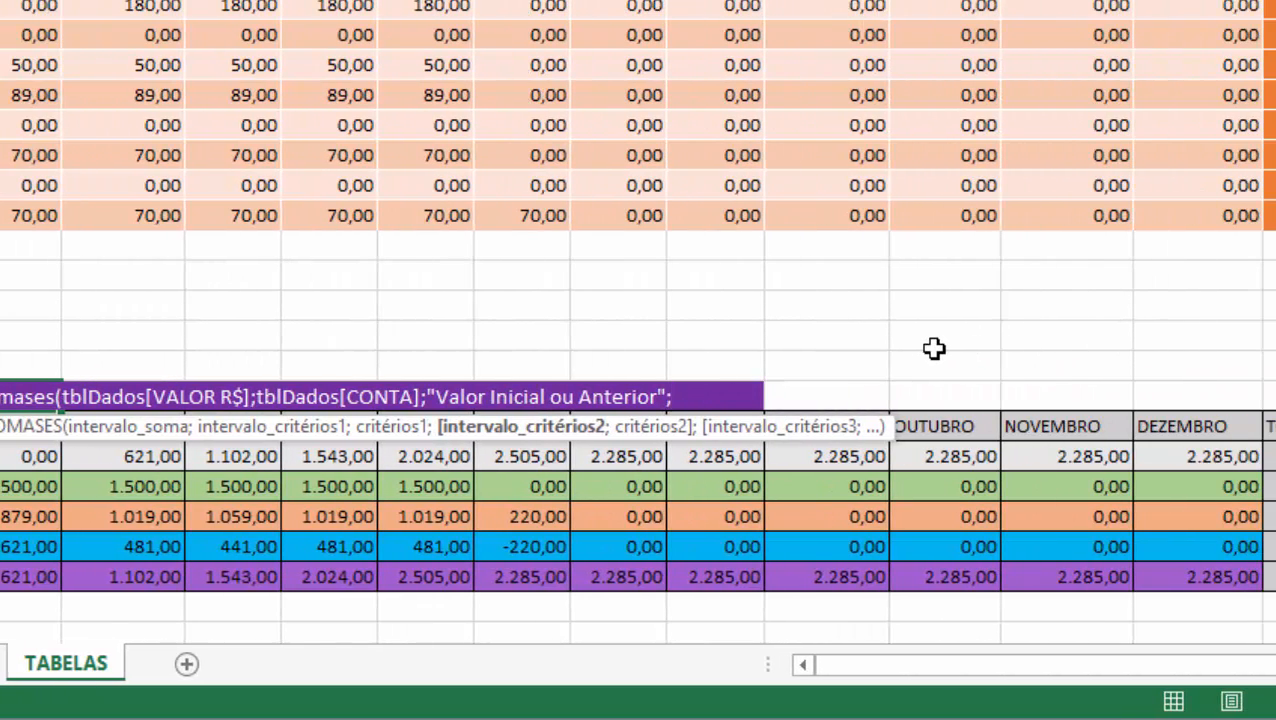
pyautogui.write('tb')
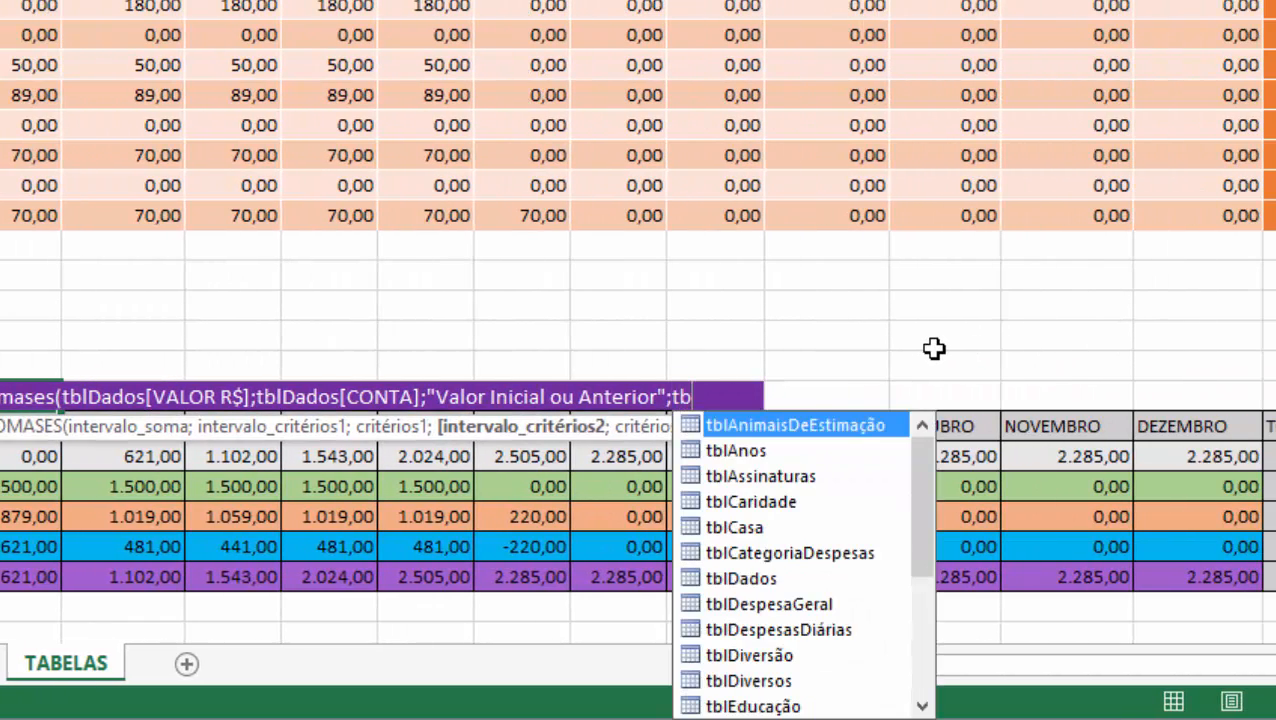
pyautogui.write('lD')
pyautogui.press('Tab')
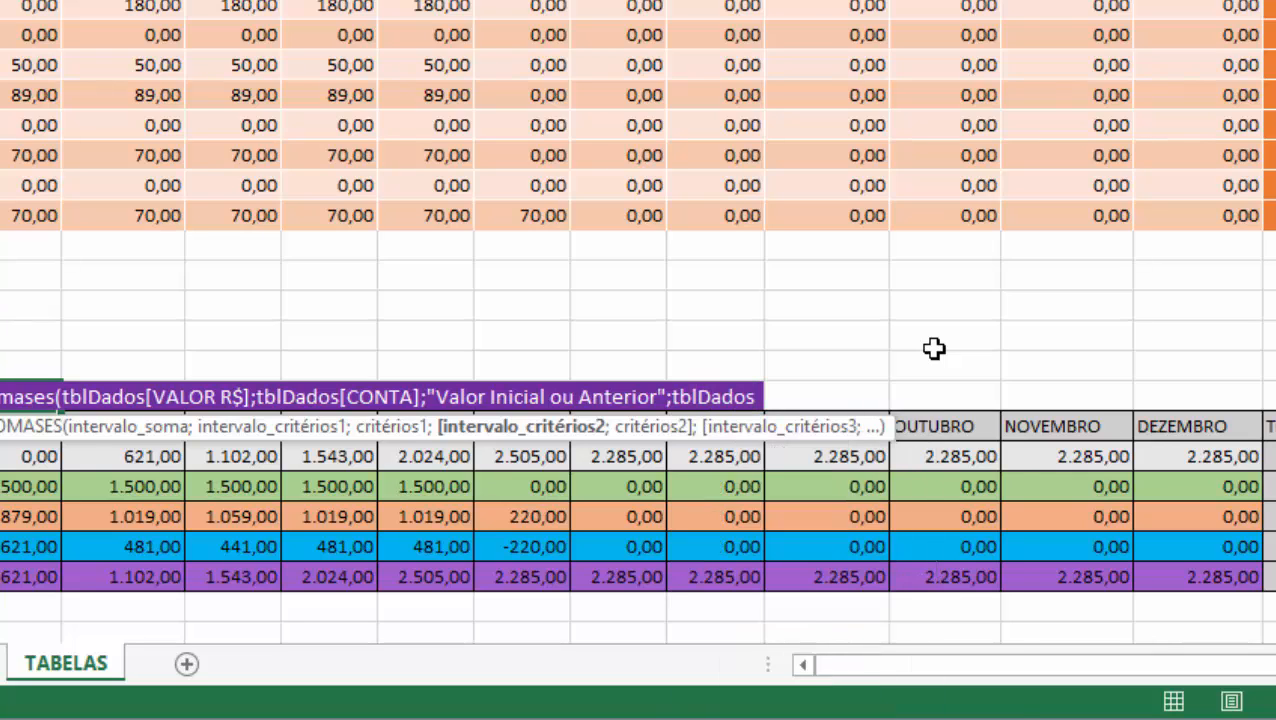
pyautogui.write('[an')
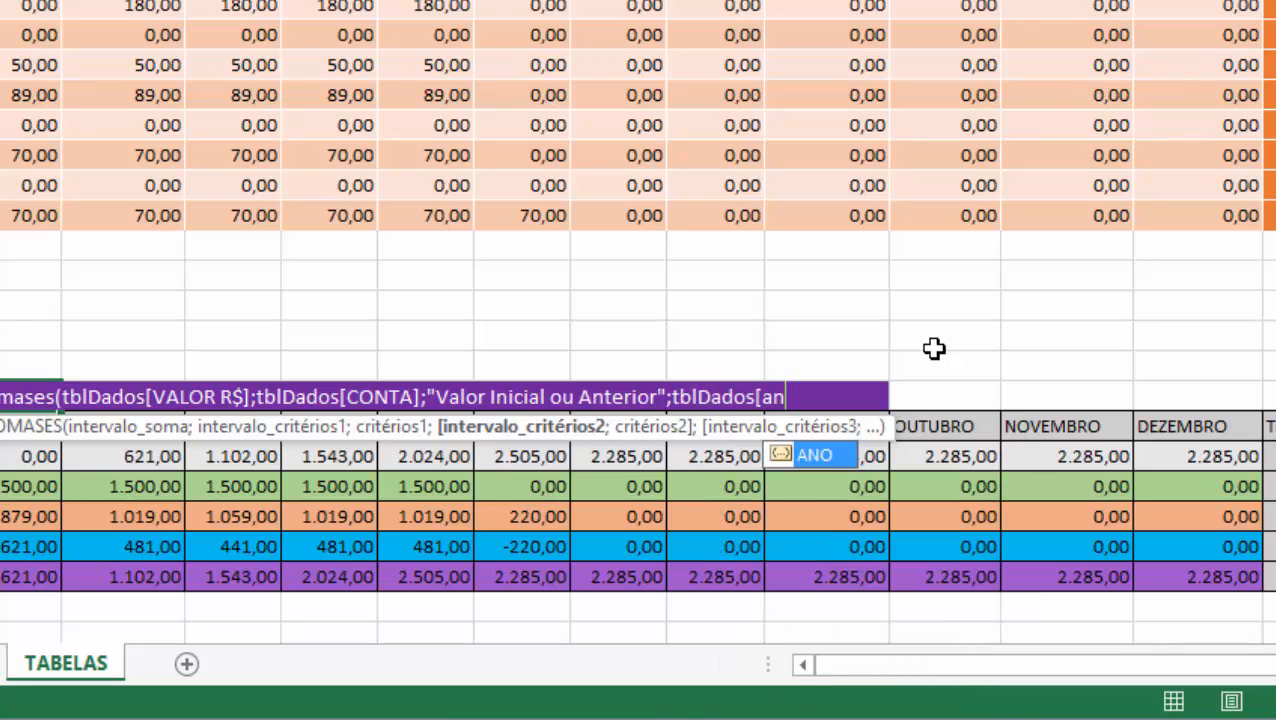
pyautogui.press('Tab')
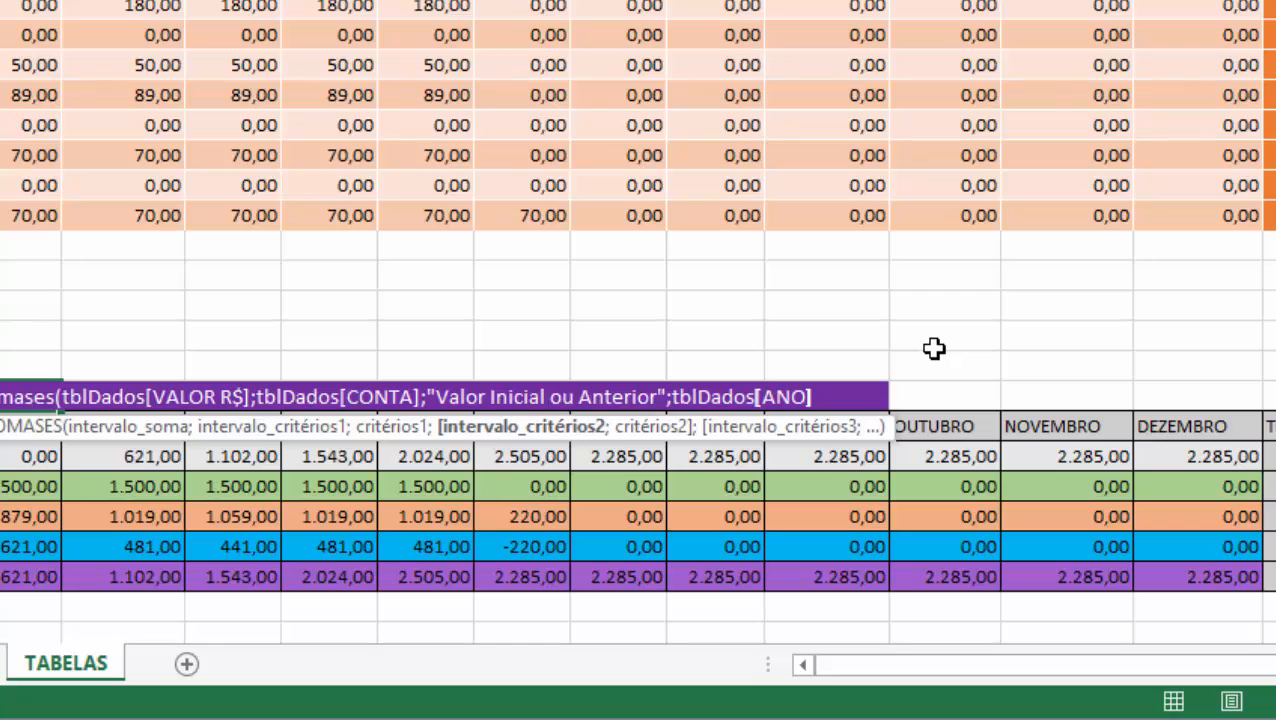
pyautogui.write('];')
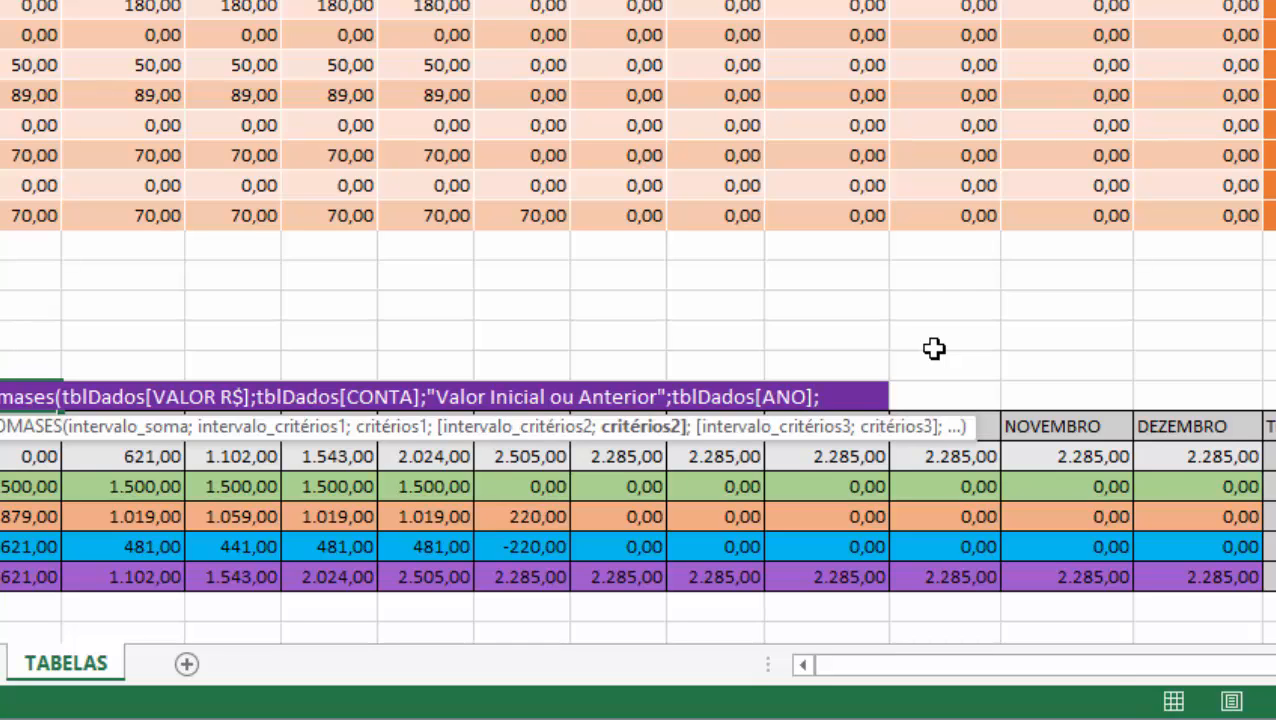
pyautogui.write('ano')
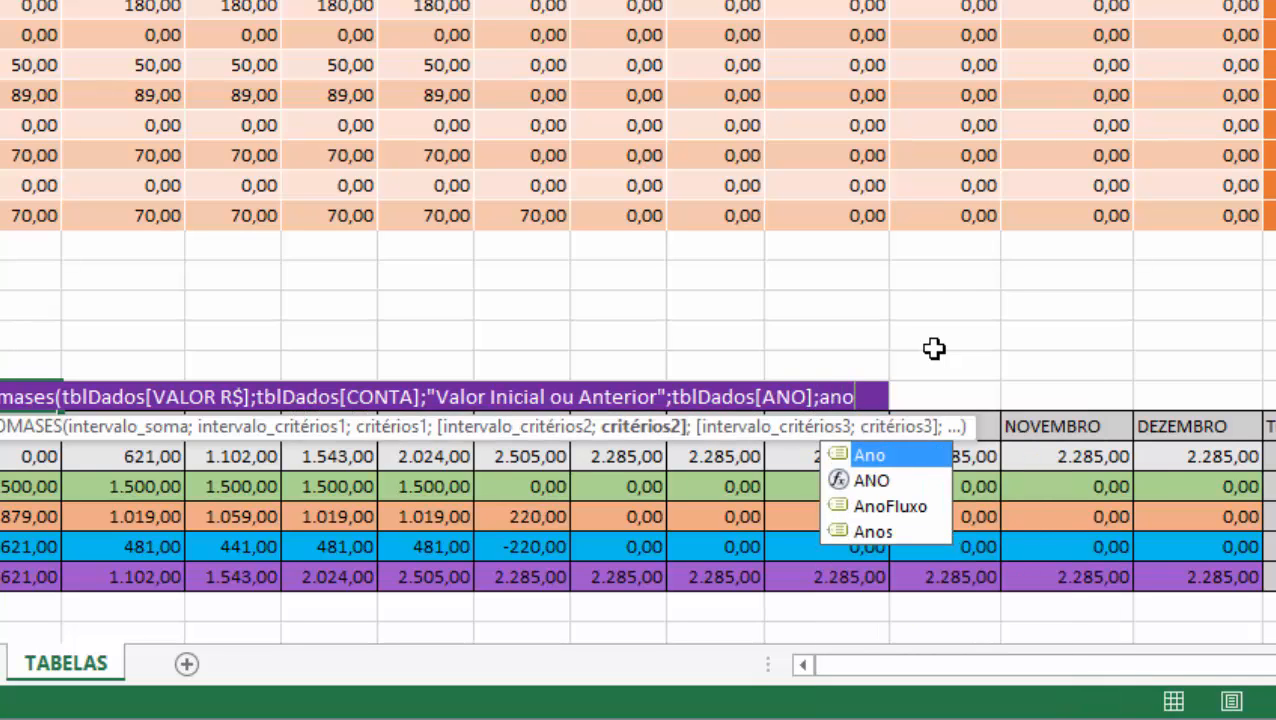
pyautogui.press('Down')
pyautogui.press('Down')
pyautogui.press('Tab')
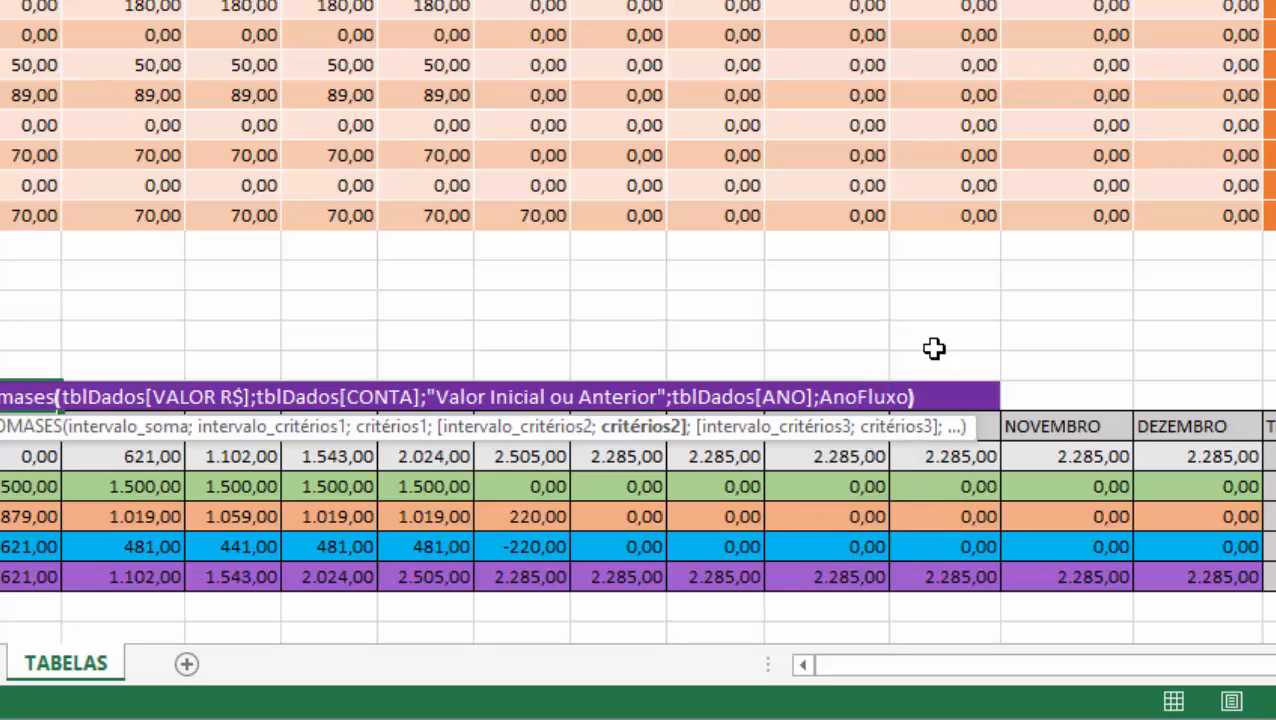
pyautogui.write(')')
pyautogui.press('Return')
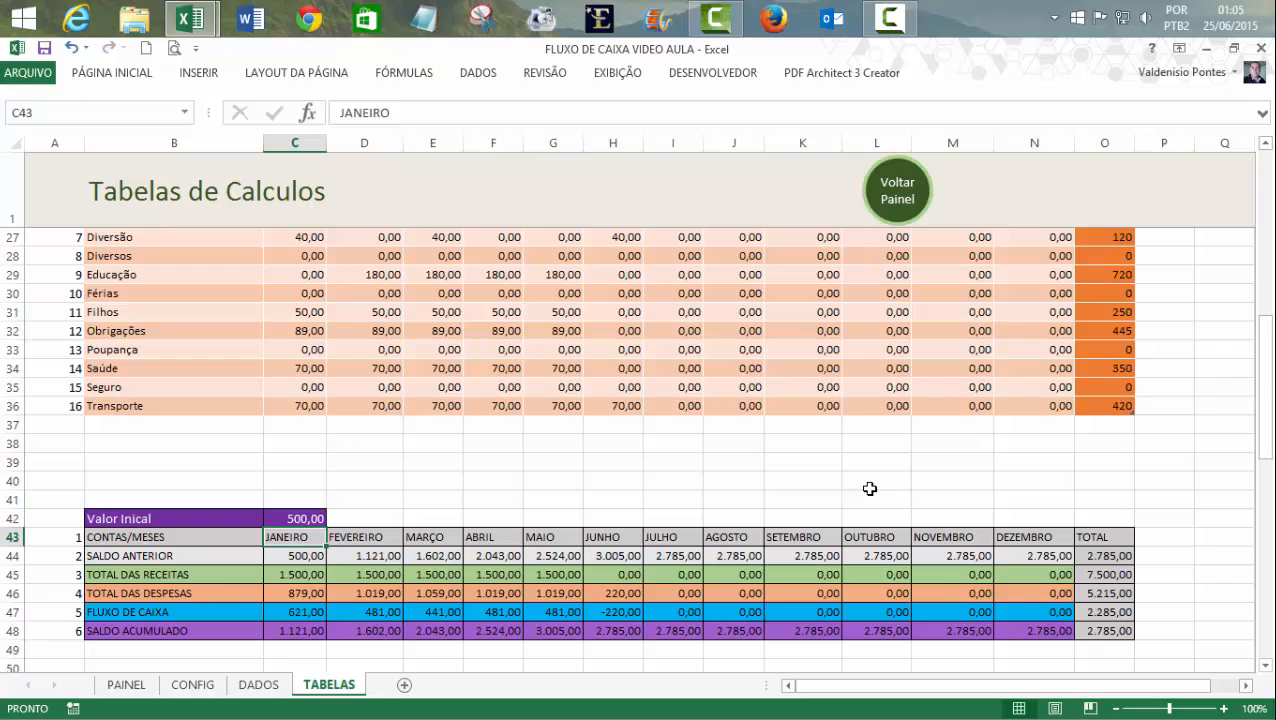
# - Check the "Valor Inicial ou Anterior" record's value and account in the DADOS sheet, and review the cash-flow summary in the TABELAS sheet
pyautogui.click(740, 476)
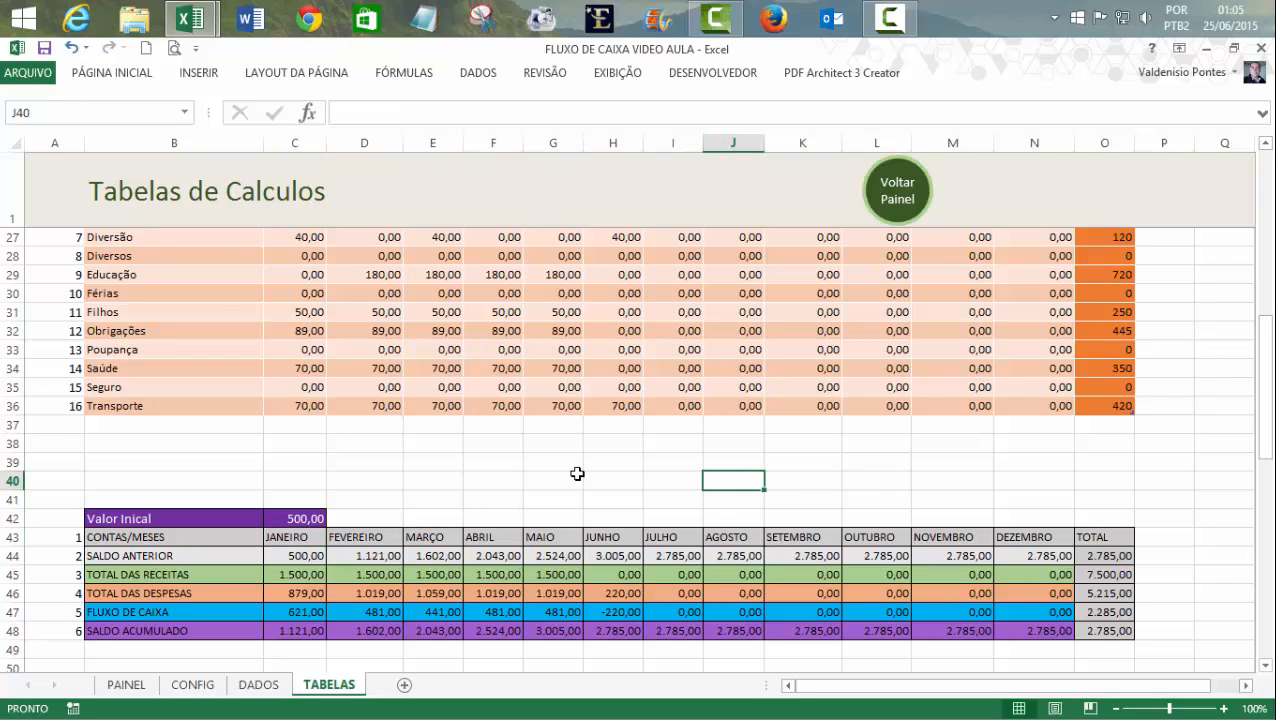
pyautogui.click(259, 685)
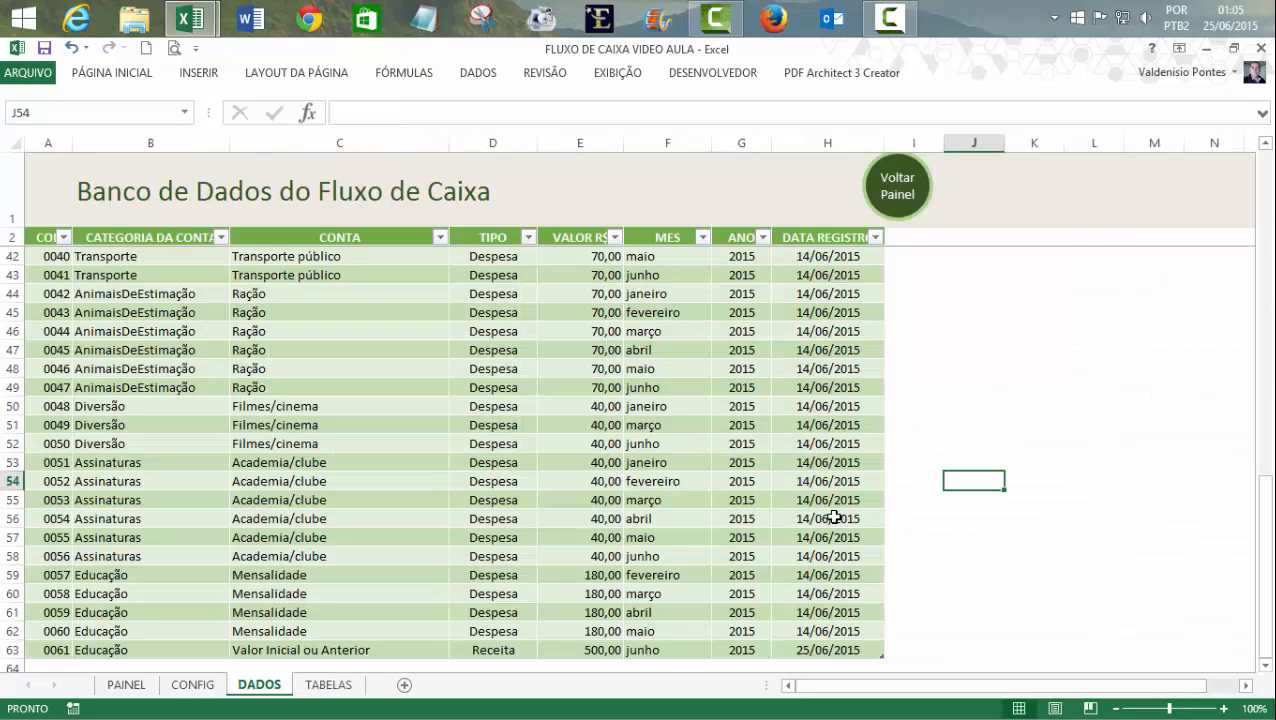
pyautogui.click(608, 652)
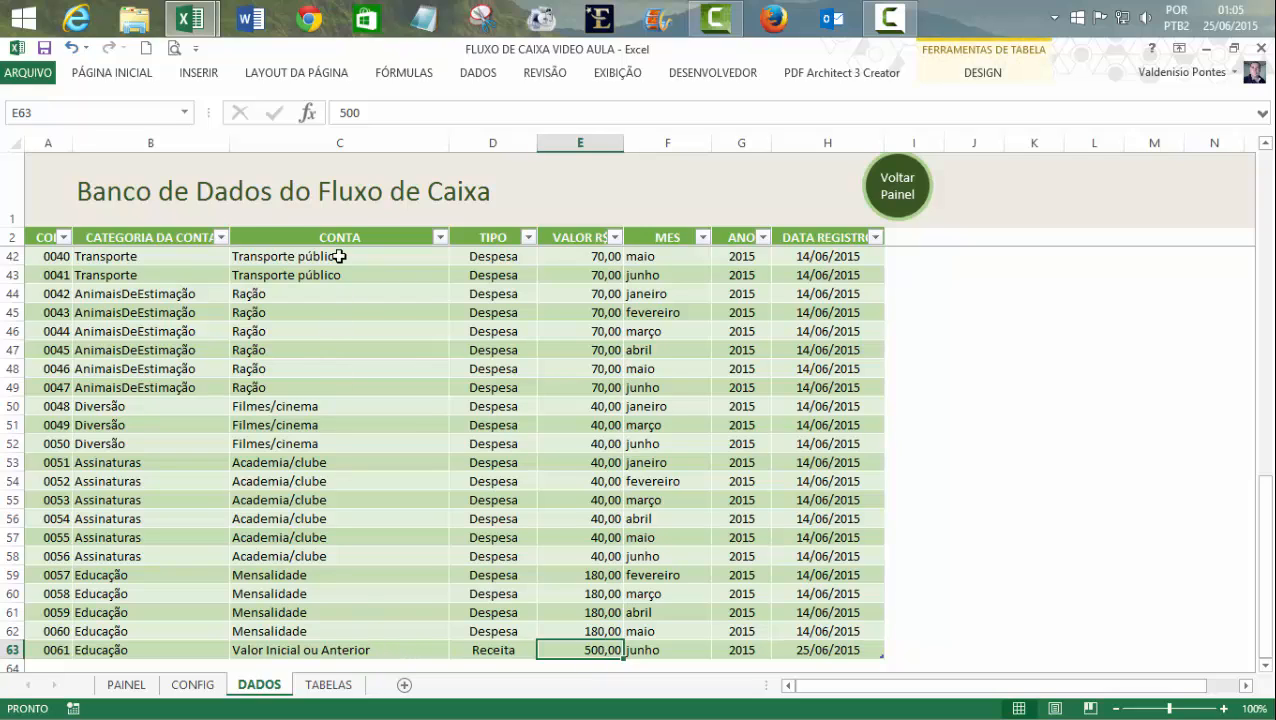
pyautogui.click(298, 651)
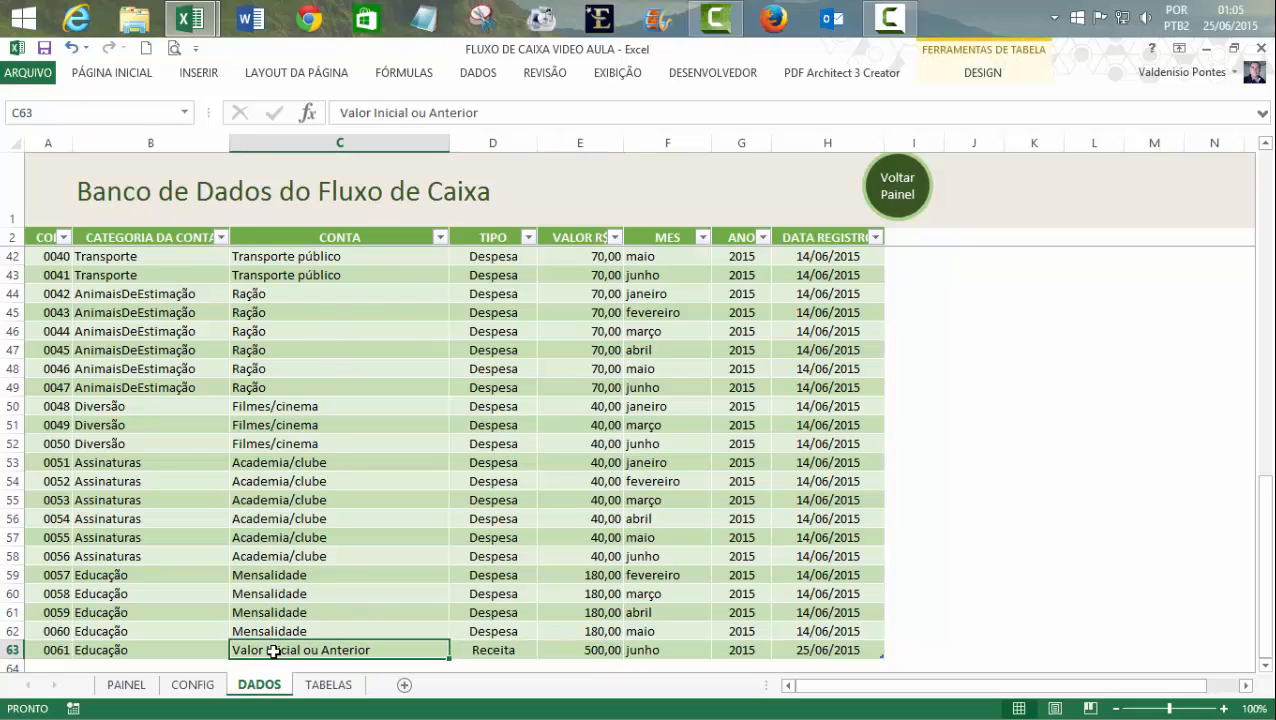
pyautogui.click(319, 685)
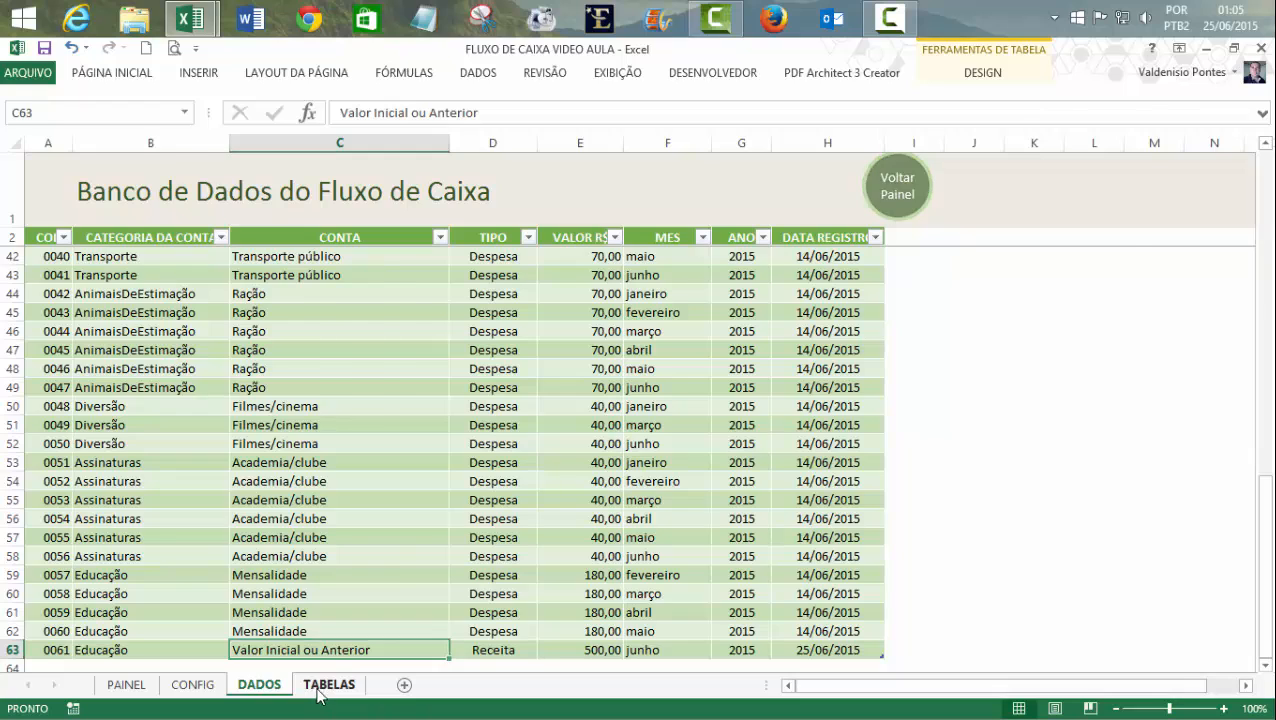
pyautogui.click(970, 480)
pyautogui.moveTo(1266, 366); pyautogui.dragTo(1266, 420)
pyautogui.click(675, 624)
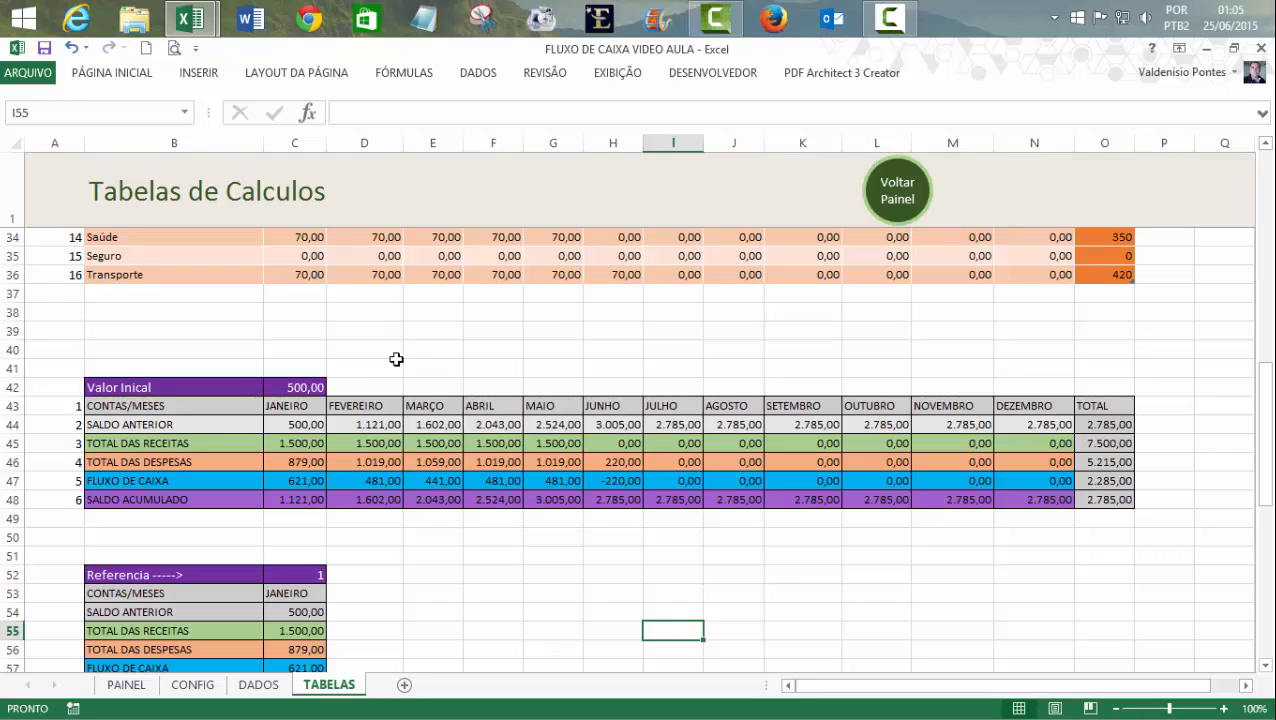
# - Set the dashboard year on the PAINEL sheet to 2016 and check the Valor Inicial cell C42 in TABELAS
pyautogui.click(126, 685)
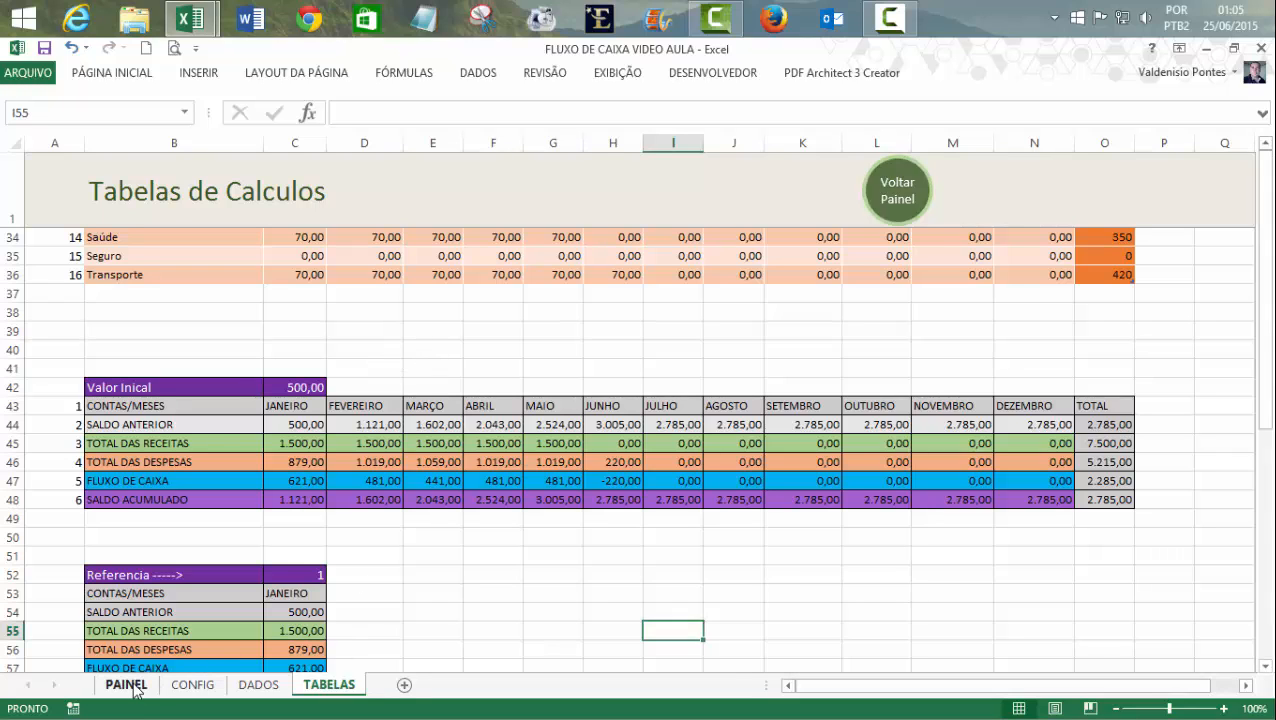
pyautogui.click(322, 176)
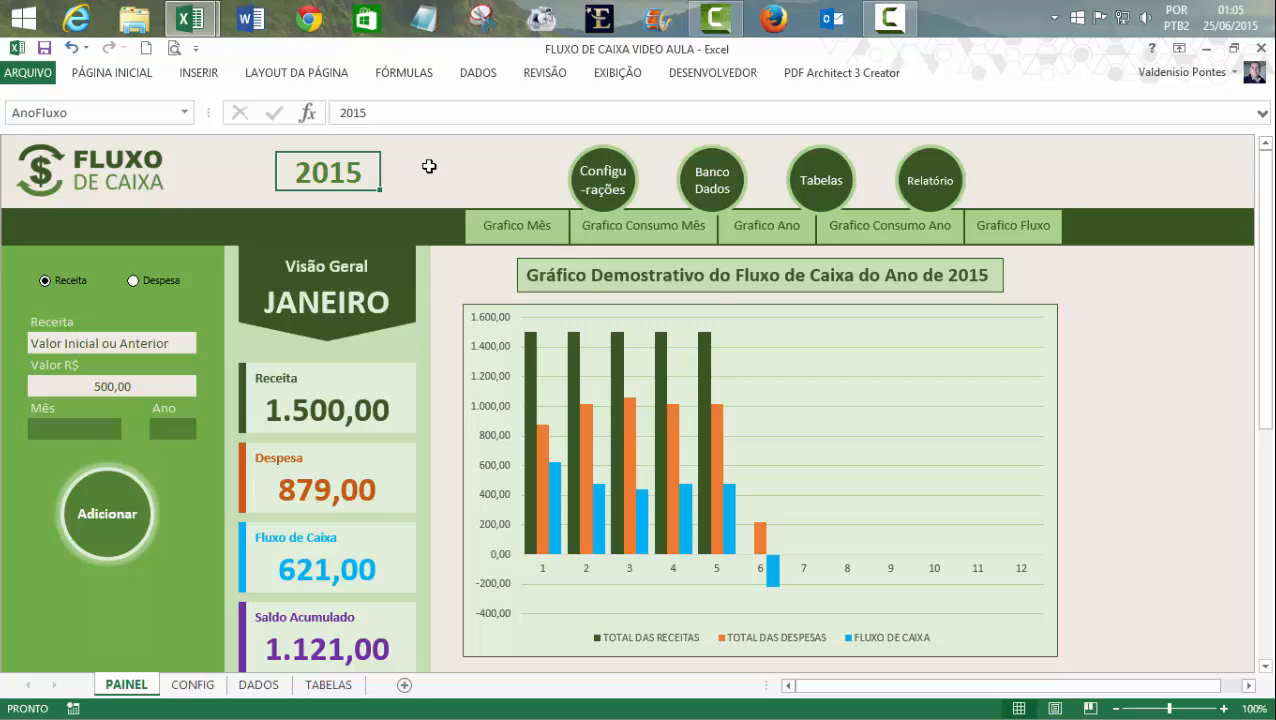
pyautogui.write('2016')
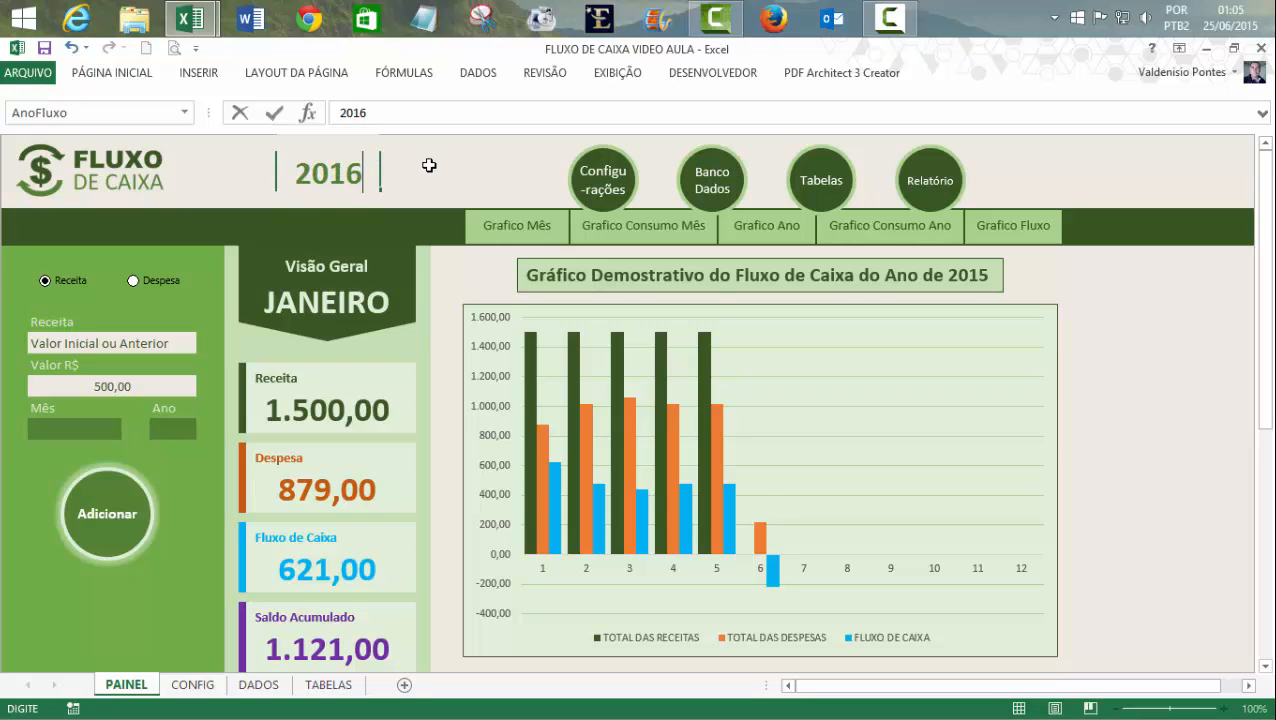
pyautogui.press('Return')
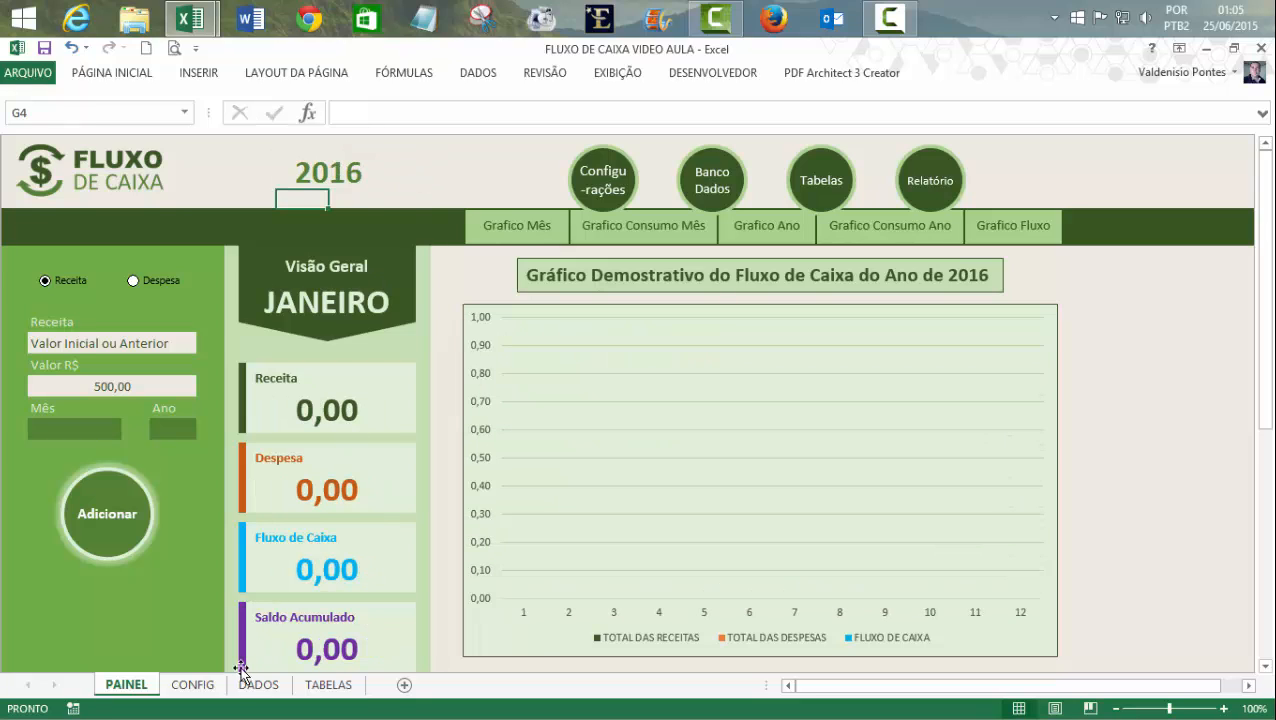
pyautogui.click(310, 685)
pyautogui.click(305, 388)
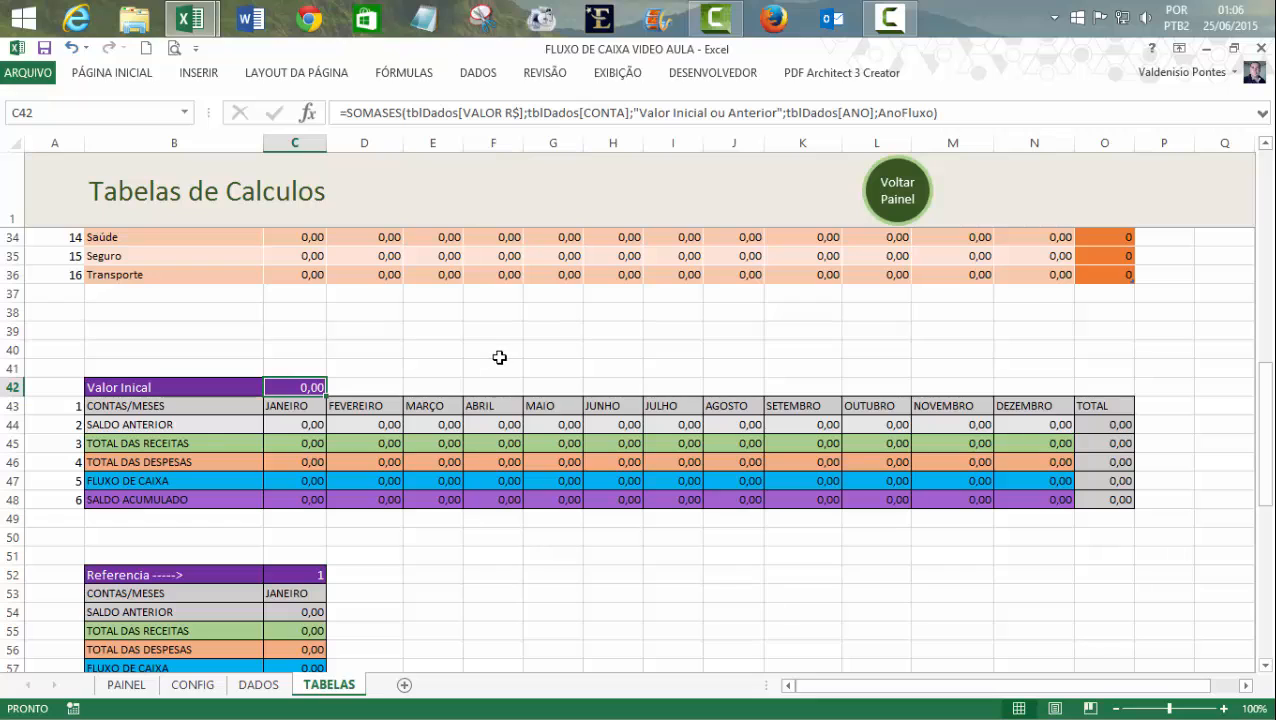
# - Set the dashboard year on the PAINEL sheet back to 2015
pyautogui.click(127, 685)
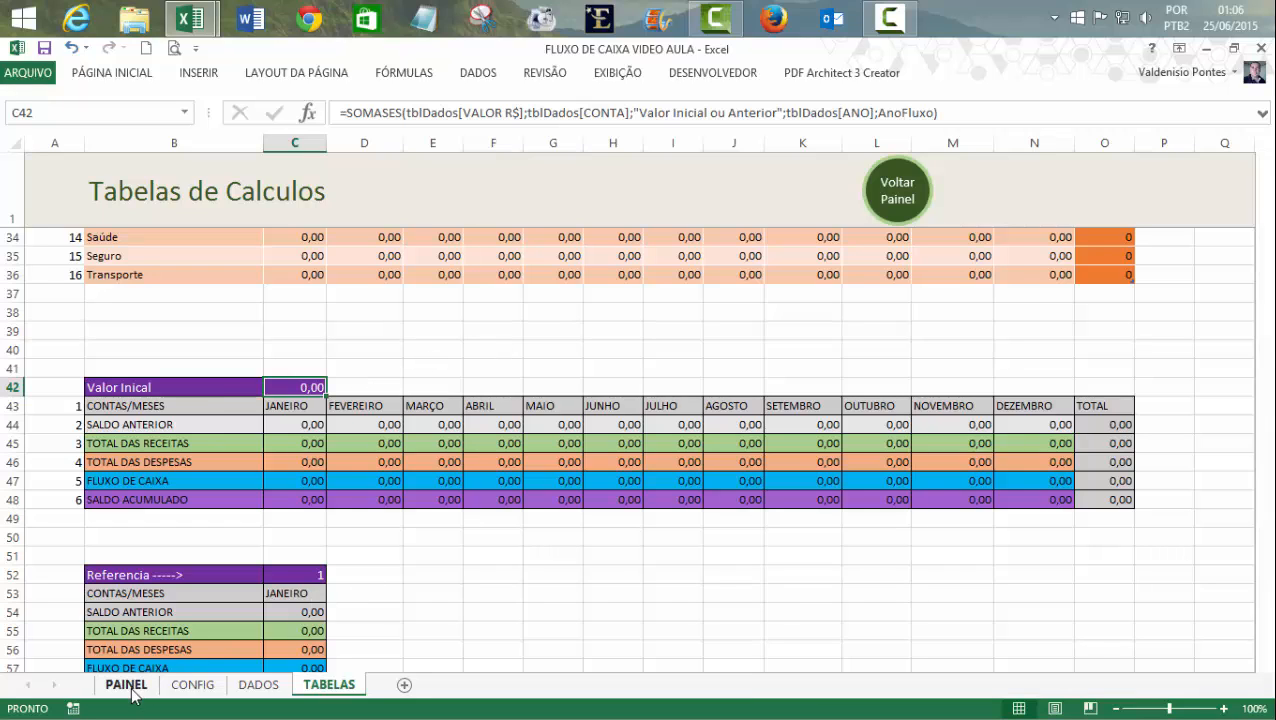
pyautogui.click(326, 174)
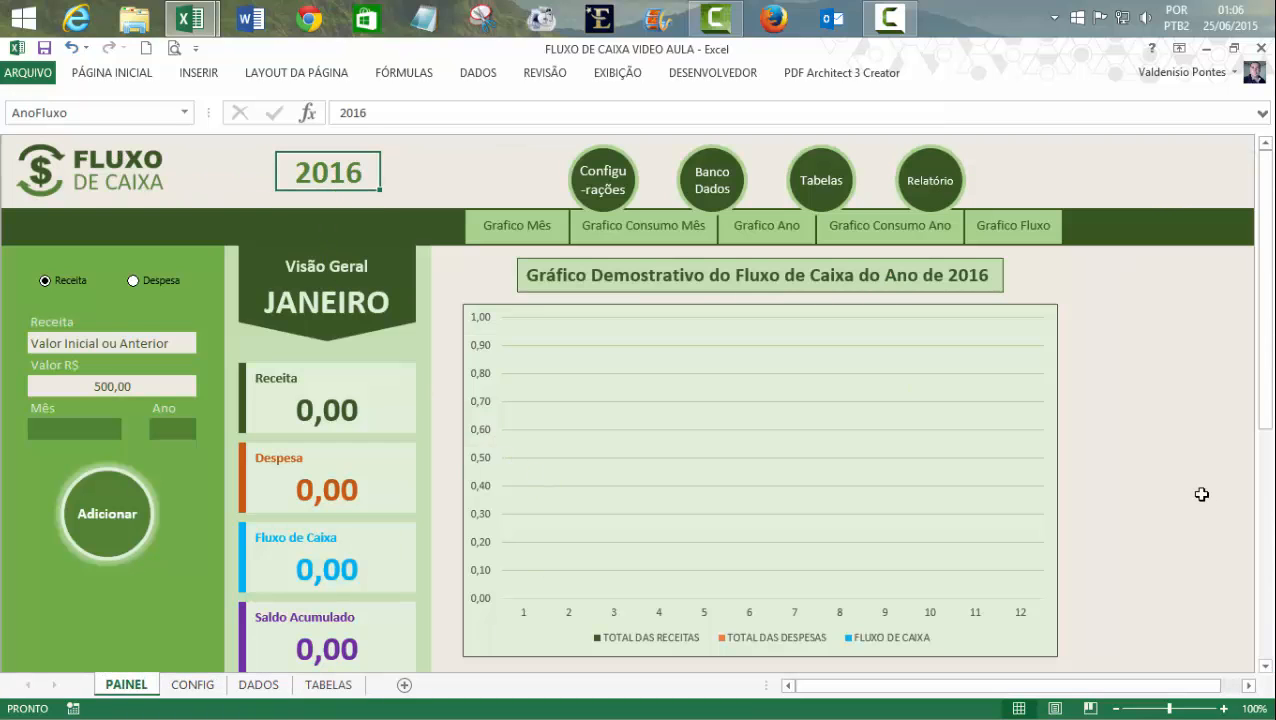
pyautogui.write('2015')
pyautogui.press('Return')
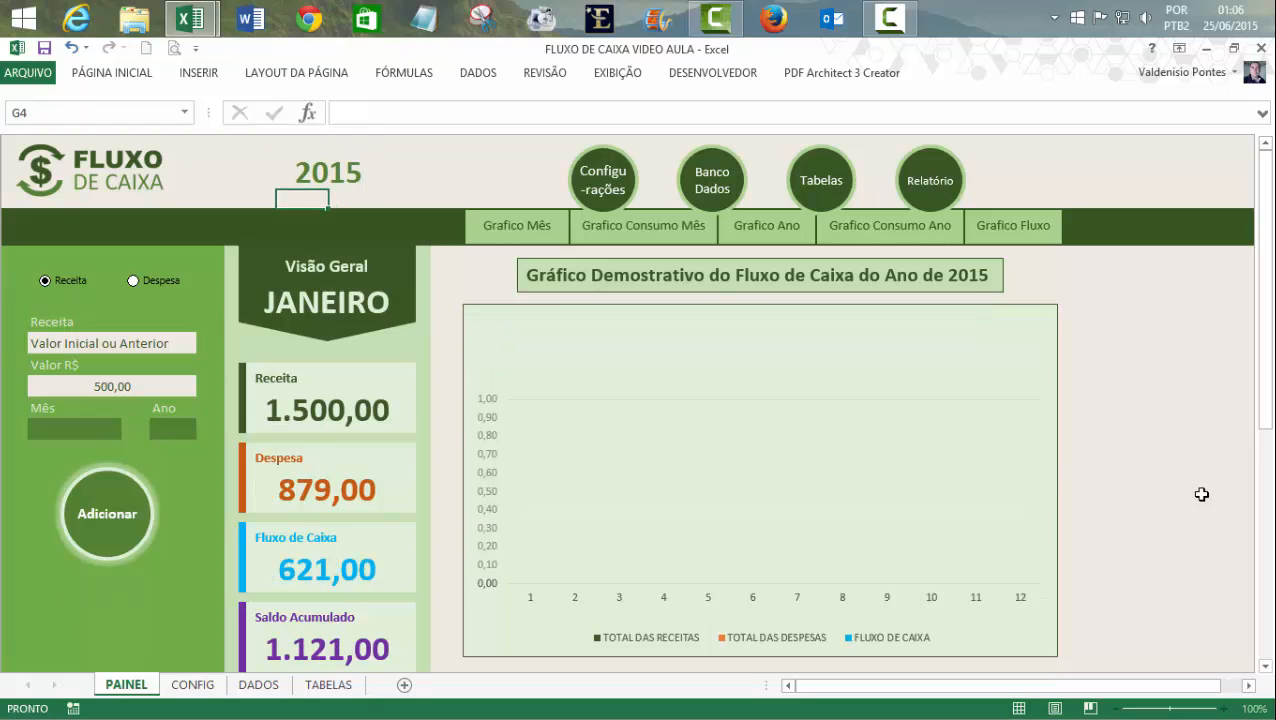
pyautogui.click(1164, 474)
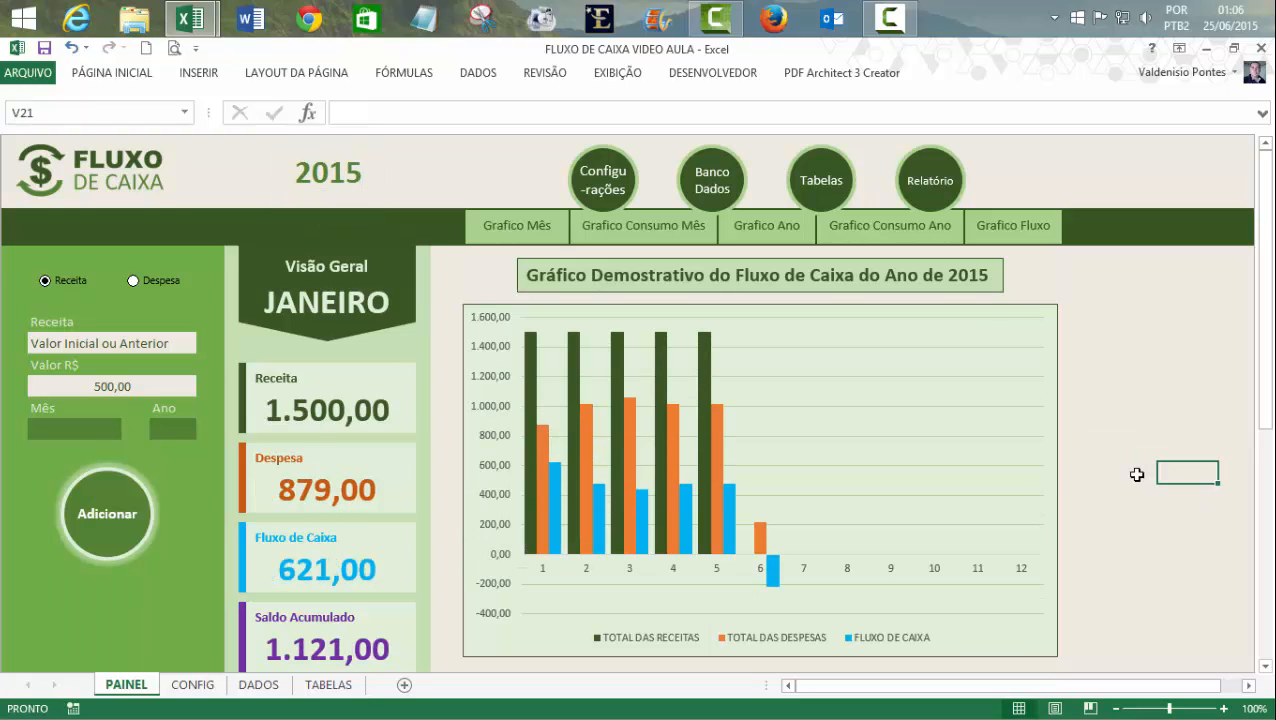
# - Restrict the PAINEL year cell AnoFluxo to a drop-down validation list with source =anos, and check the list's options
pyautogui.click(329, 177)
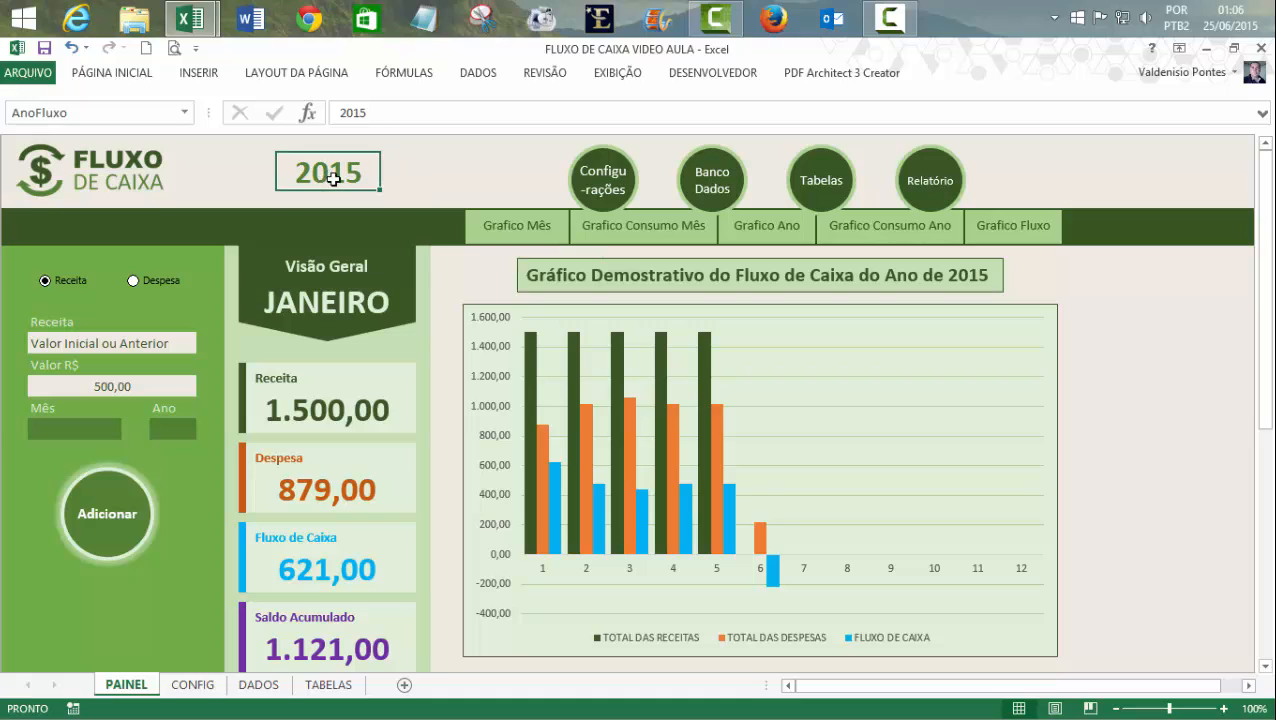
pyautogui.click(478, 80)
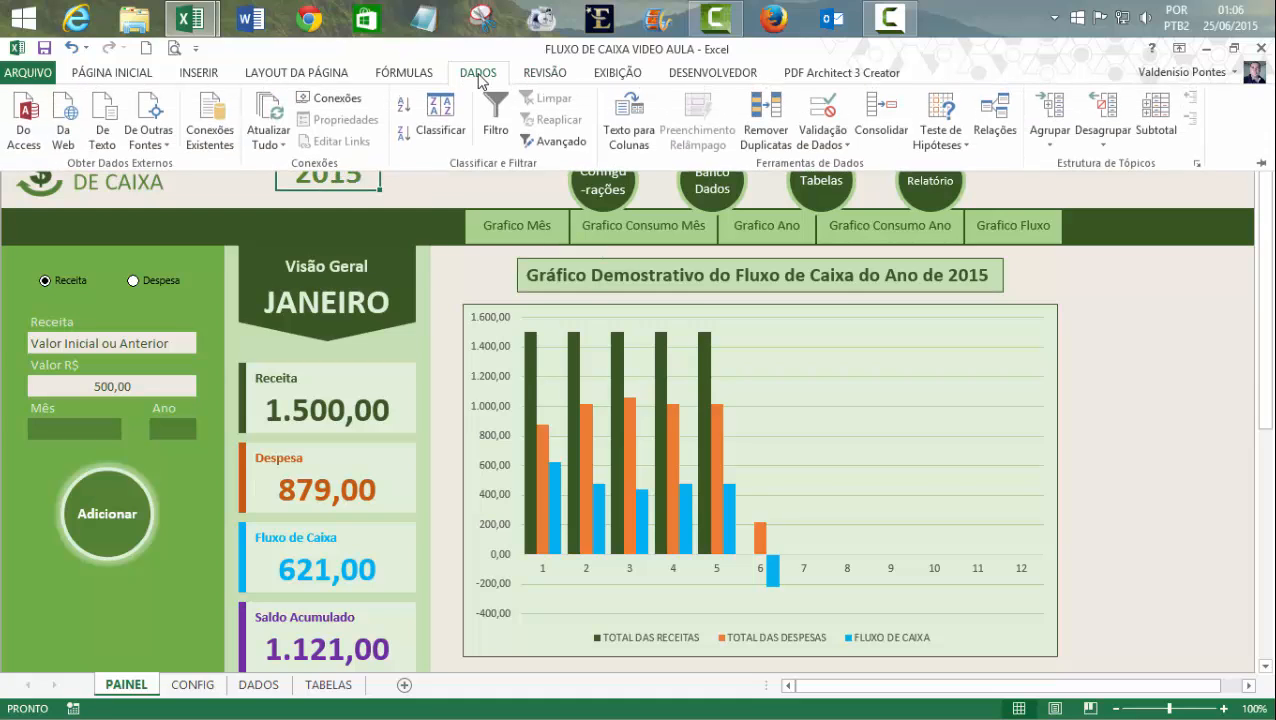
pyautogui.click(810, 150)
pyautogui.click(842, 172)
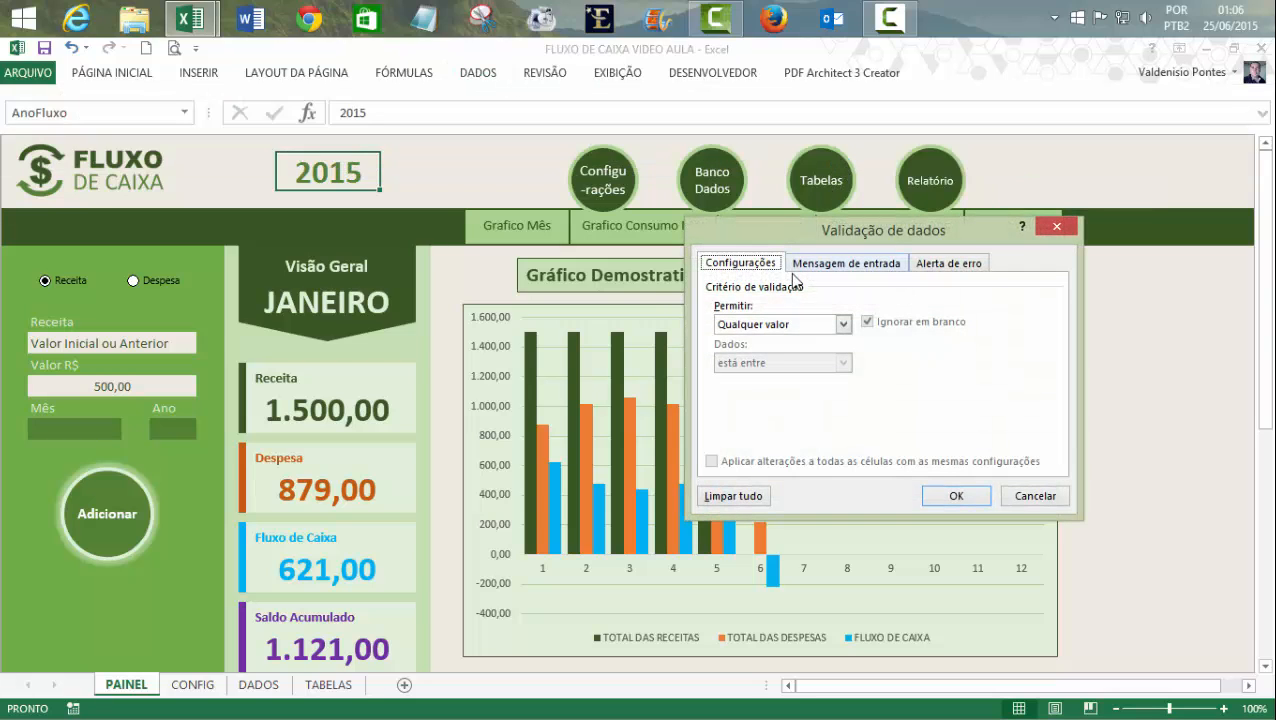
pyautogui.click(793, 326)
pyautogui.click(758, 376)
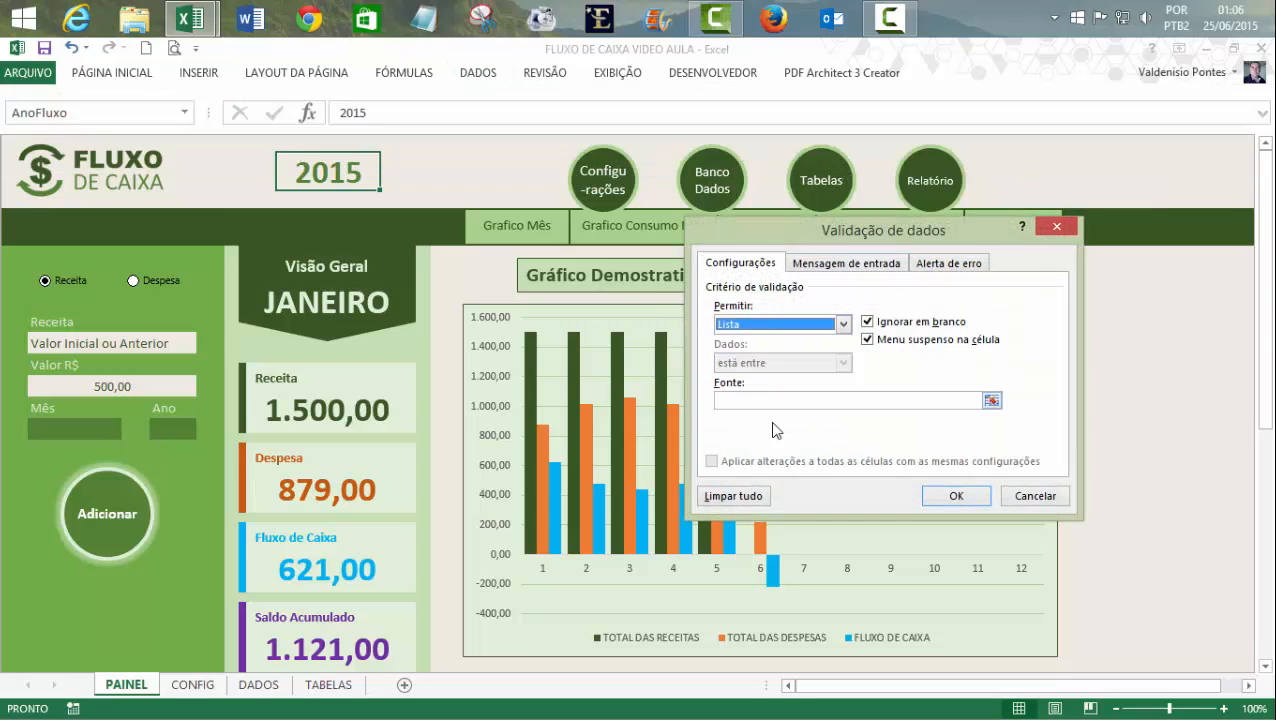
pyautogui.click(770, 399)
pyautogui.write('=anos')
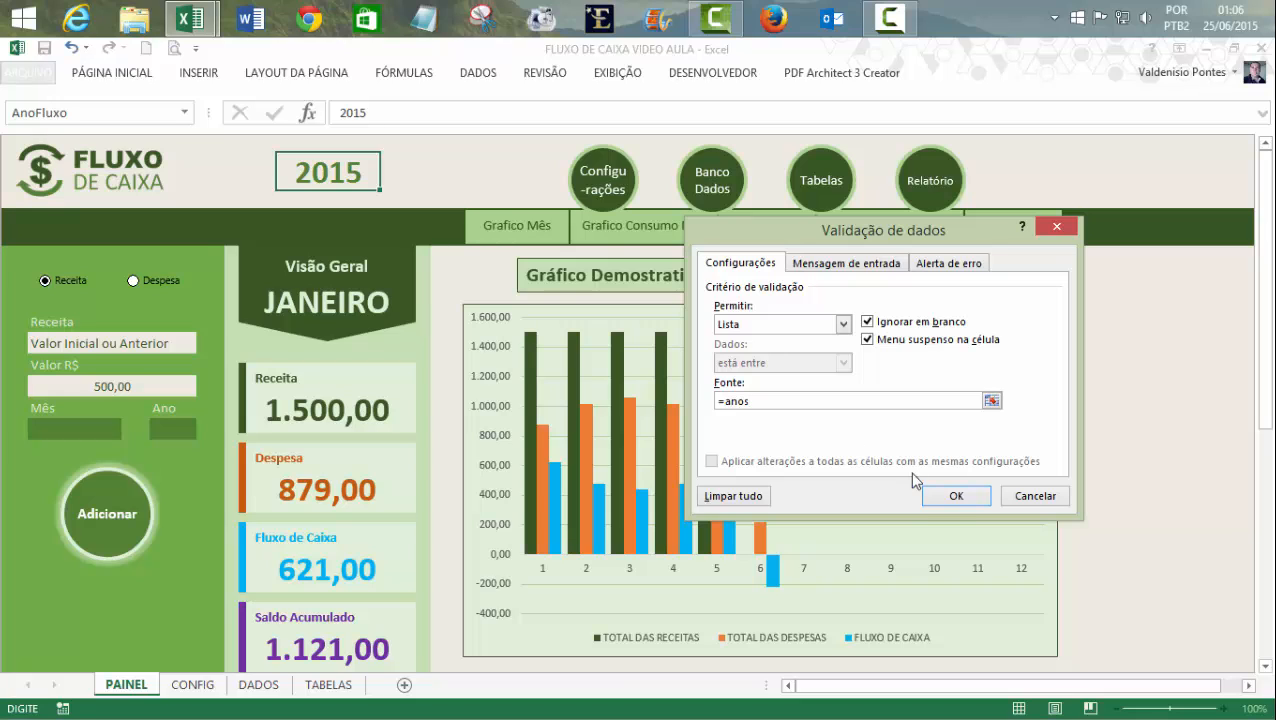
pyautogui.click(956, 495)
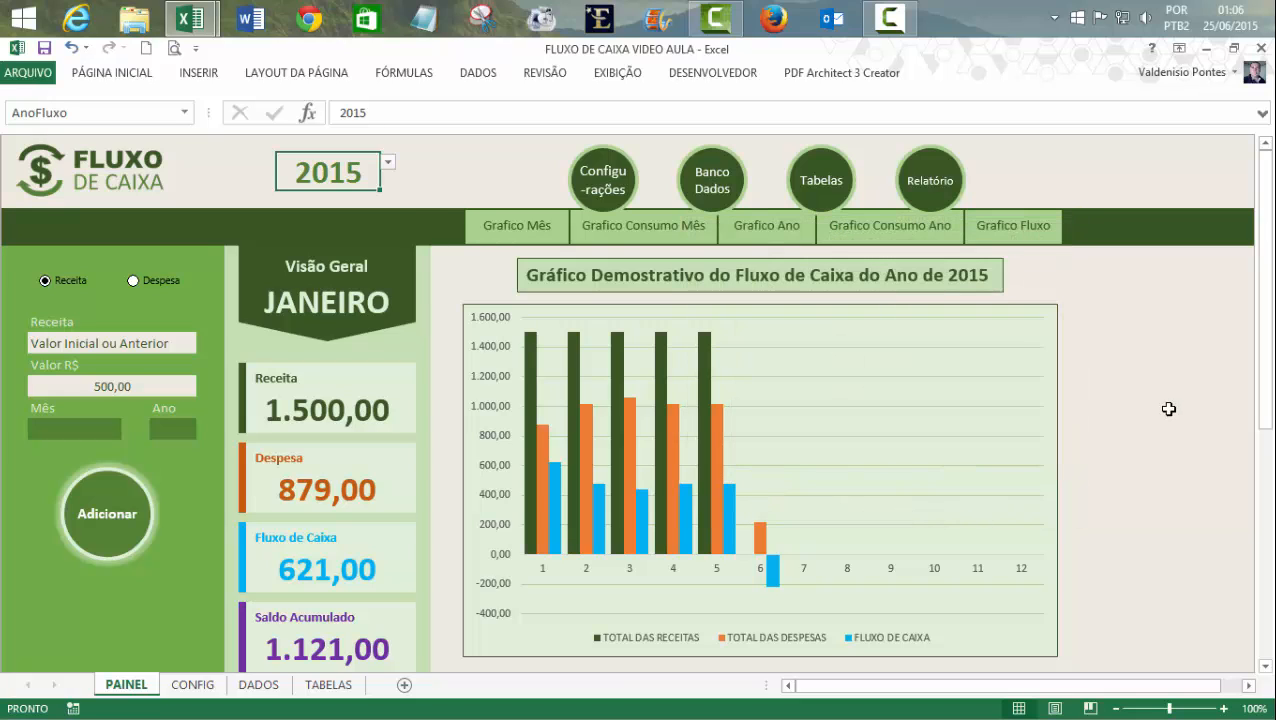
pyautogui.click(388, 162)
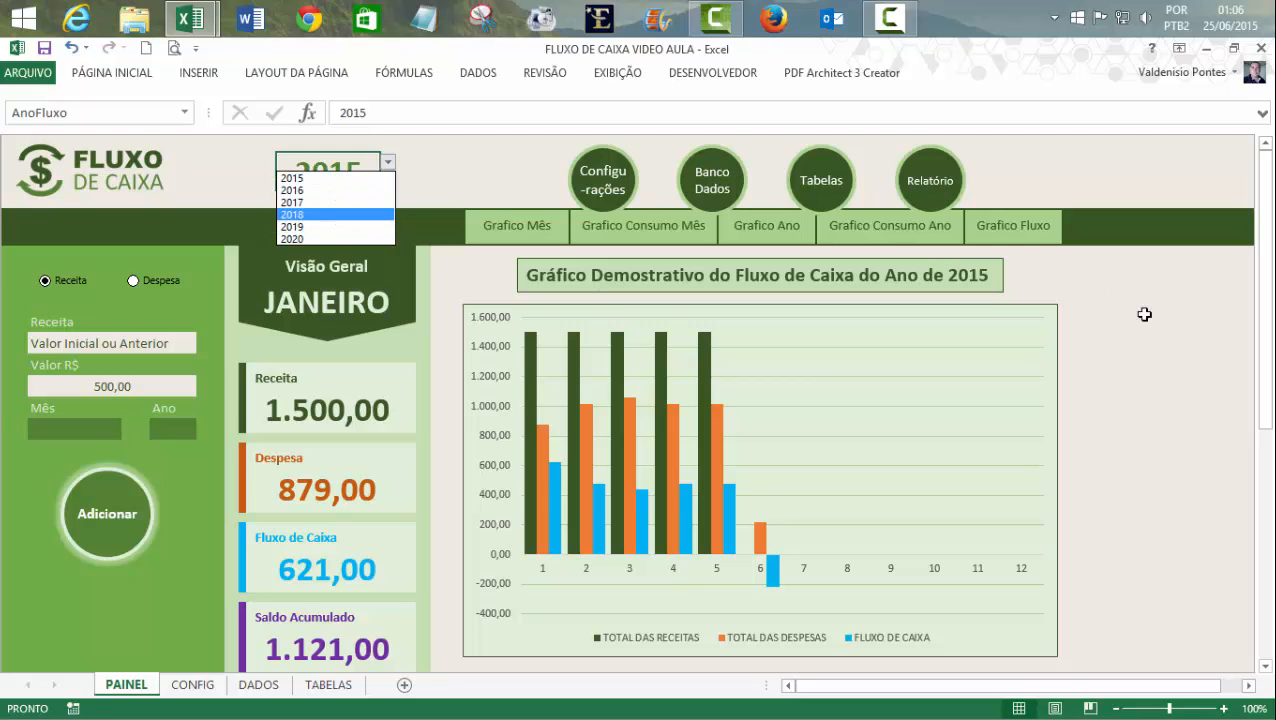
pyautogui.press('Escape')
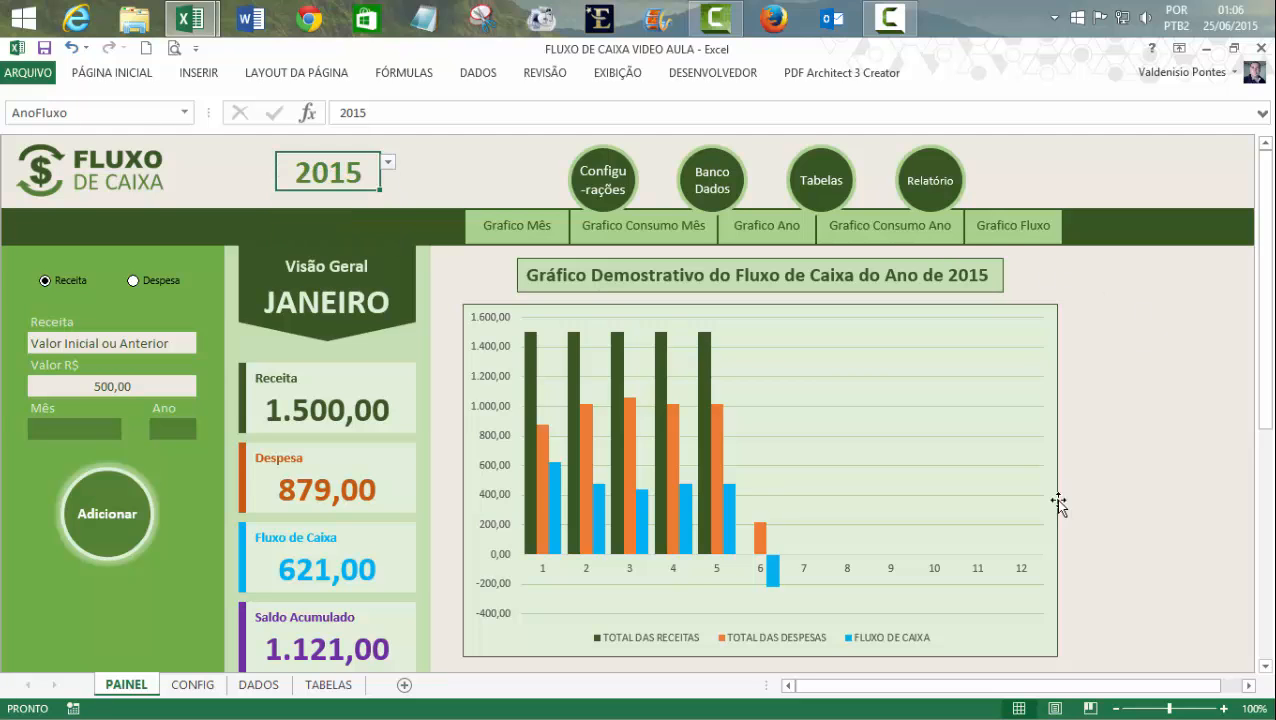
# - Go to the TABELAS sheet and select an empty cell beside the Referencia table
pyautogui.click(307, 690)
pyautogui.click(803, 578)
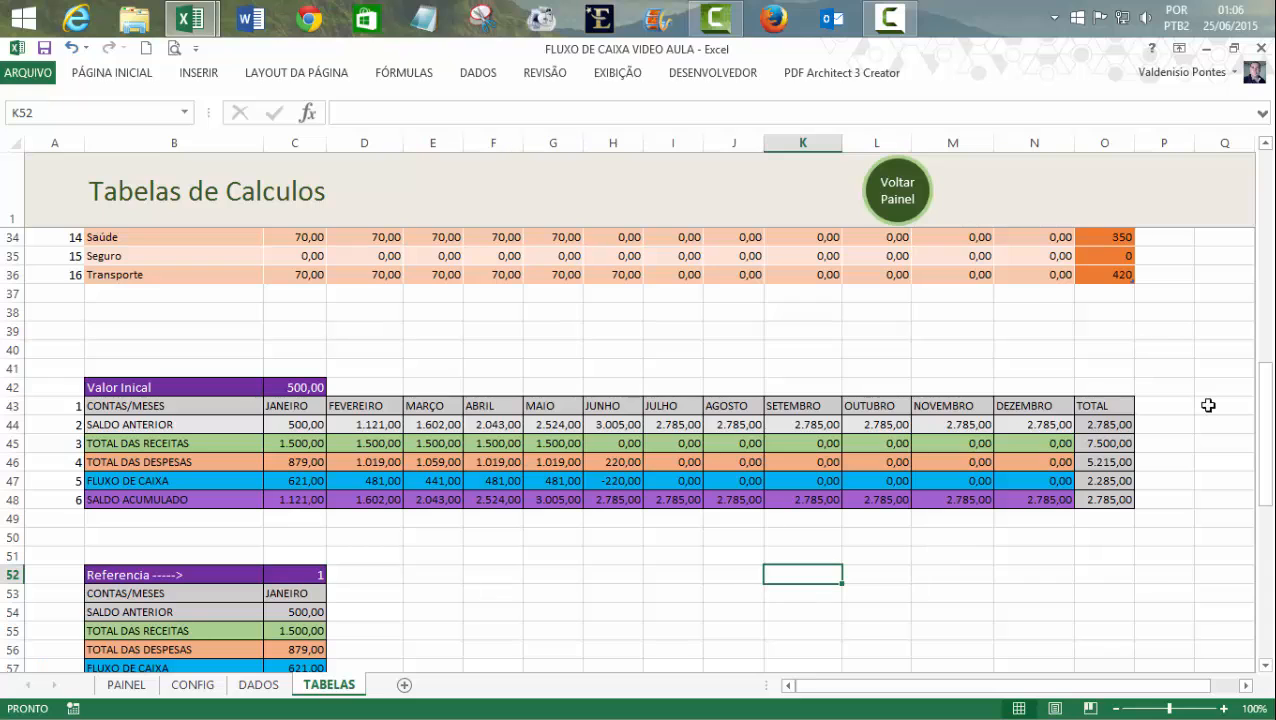
pyautogui.moveTo(1266, 375); pyautogui.dragTo(1266, 428)
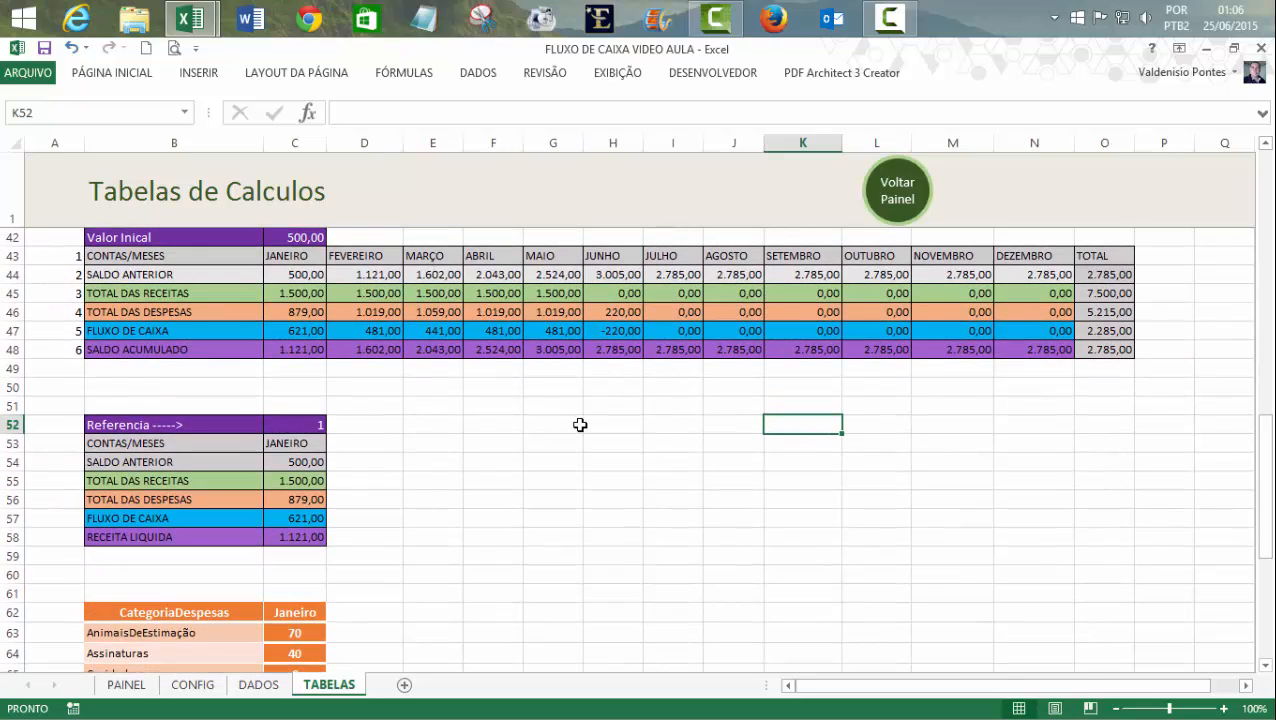
pyautogui.moveTo(1264, 426); pyautogui.dragTo(1265, 420)
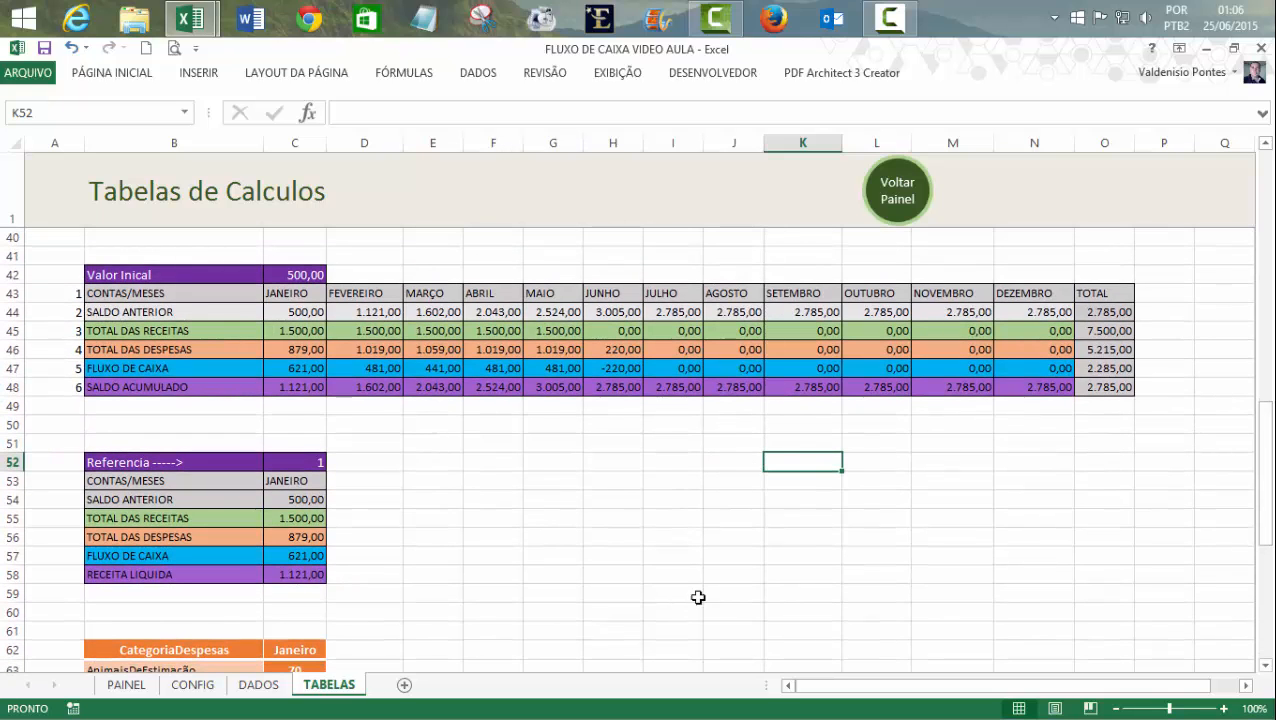
pyautogui.click(400, 460)
pyautogui.click(470, 461)
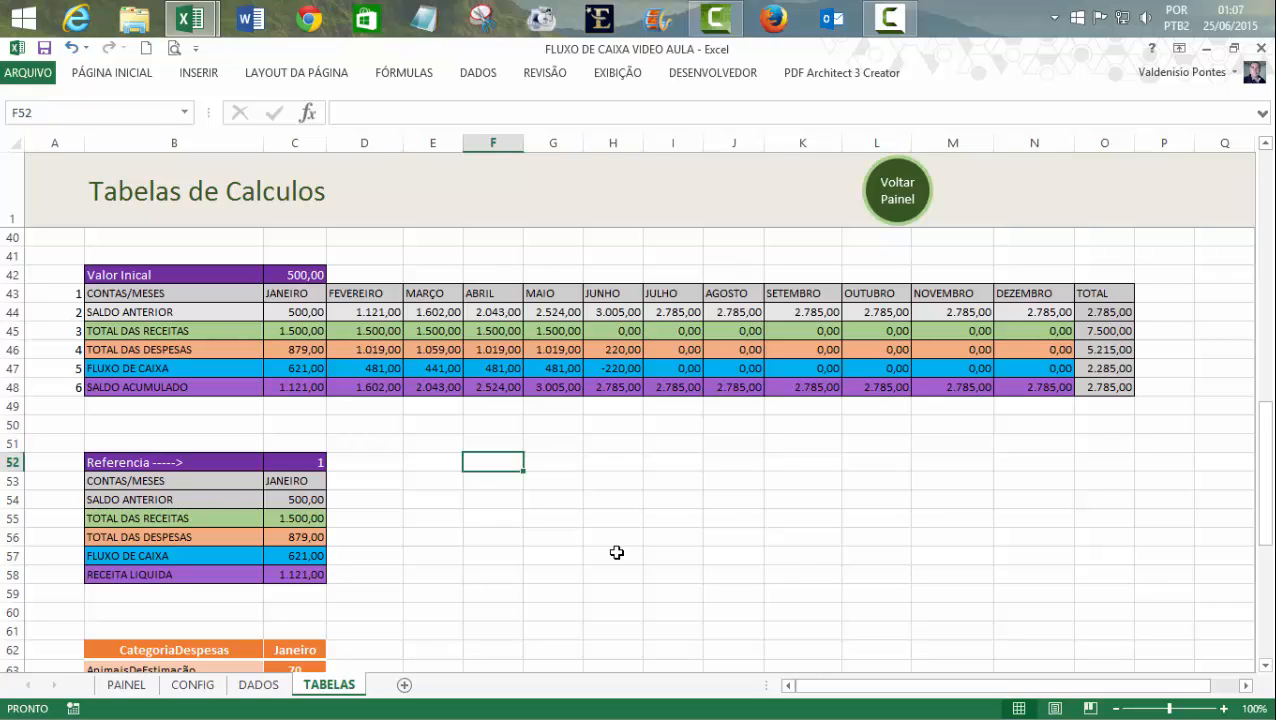
pyautogui.write('base')
pyautogui.press('BackSpace')
pyautogui.press('BackSpace')
pyautogui.press('BackSpace')
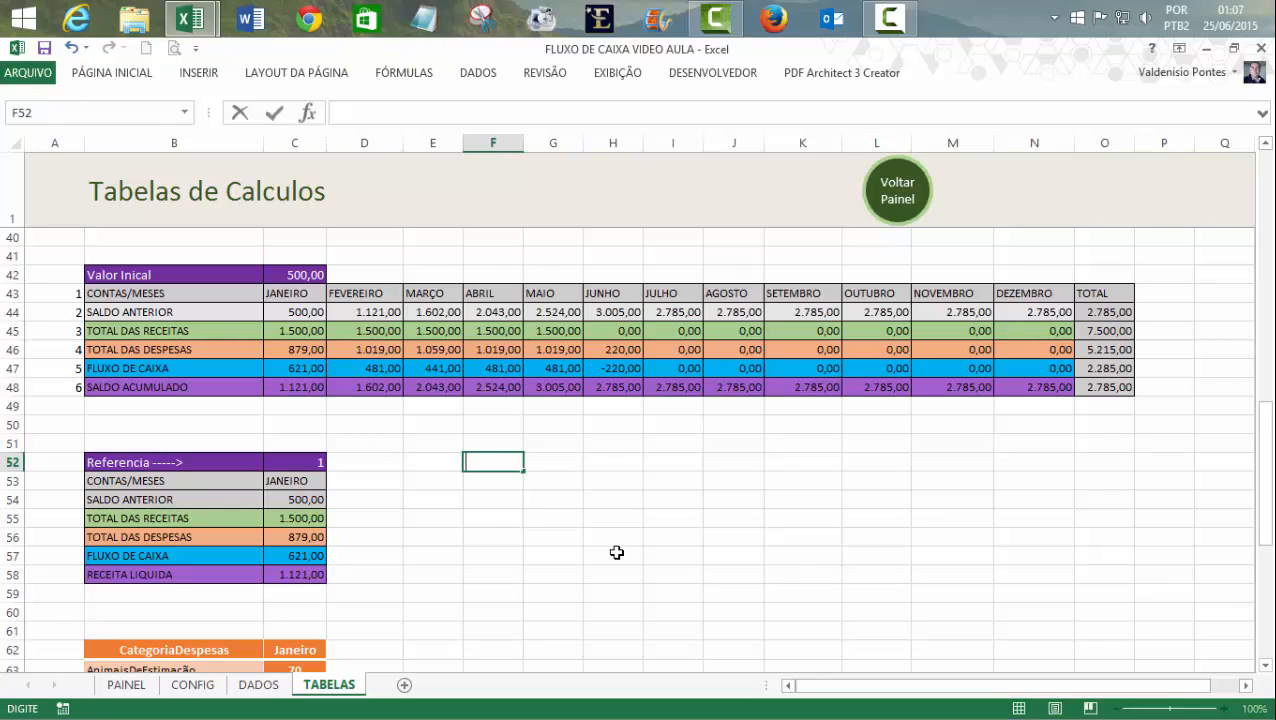
pyautogui.press('Escape')
pyautogui.press('Right')
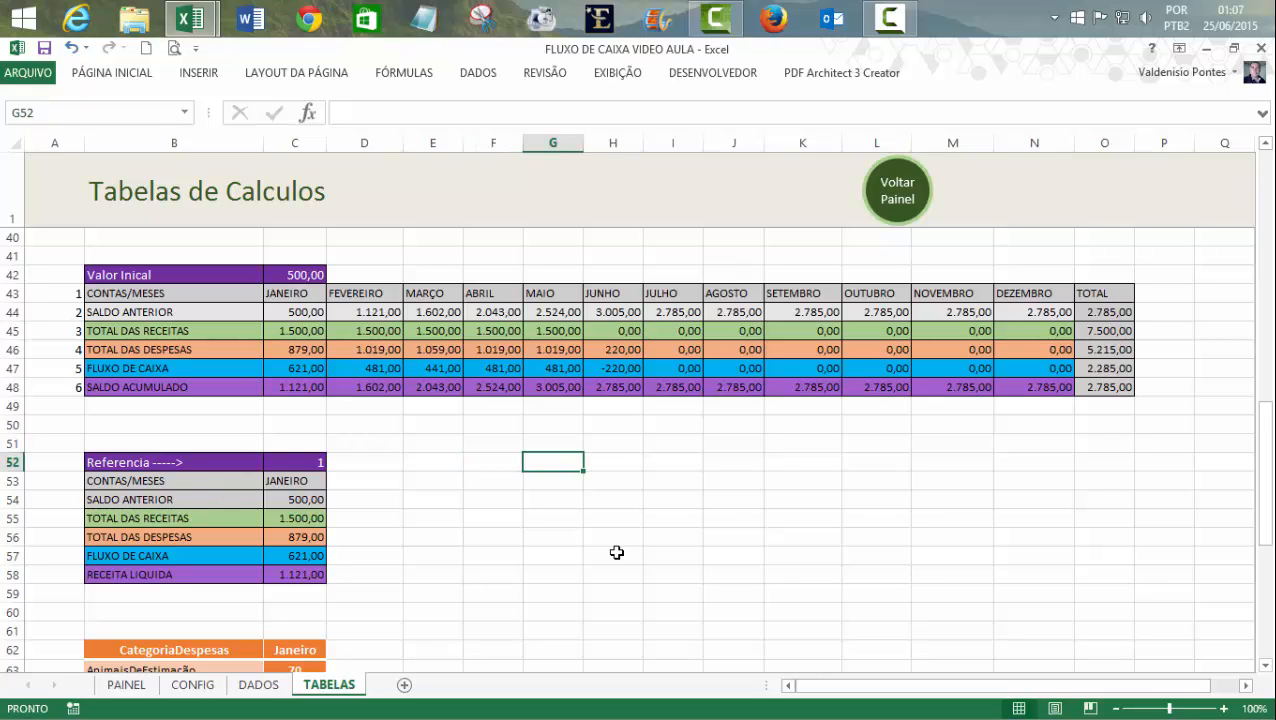
pyautogui.click(493, 446)
pyautogui.click(493, 476)
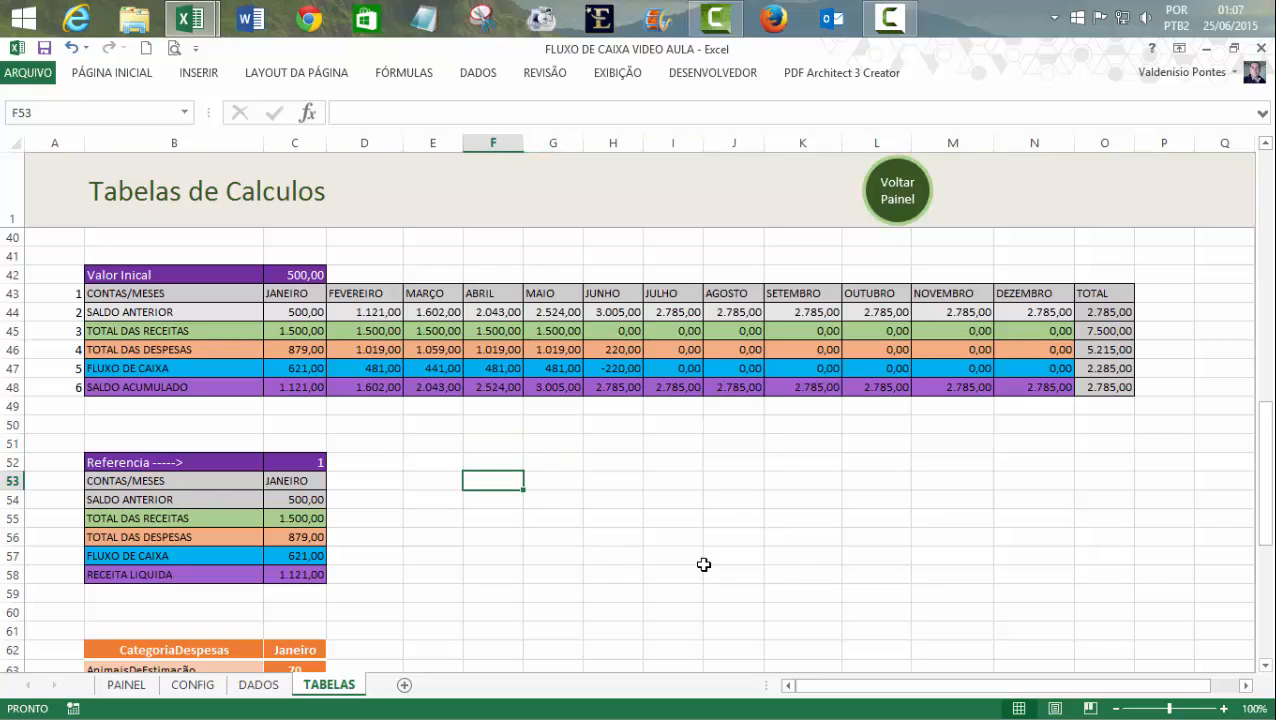
# - Enter the headings BASE in E52 and % in F52 beside the Referencia table
pyautogui.press('Left')
pyautogui.press('Up')
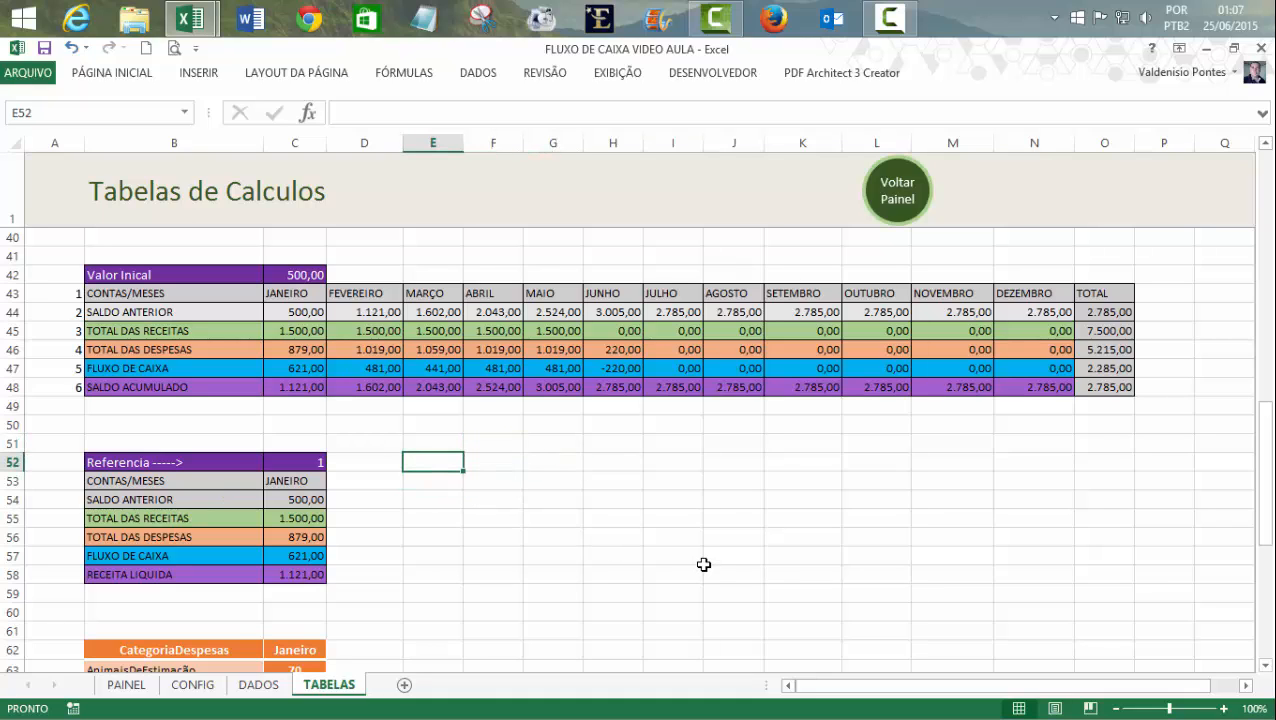
pyautogui.write('BA')
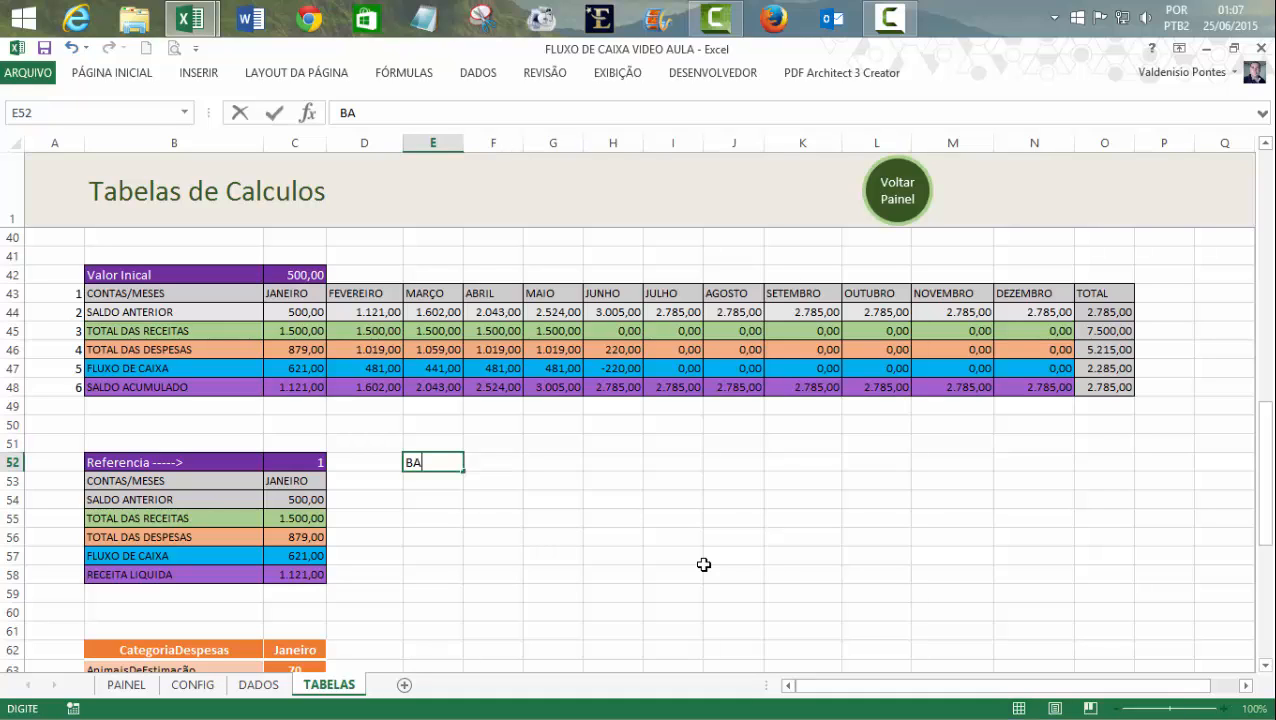
pyautogui.write('SE')
pyautogui.press('Return')
pyautogui.press('Up')
pyautogui.press('Right')
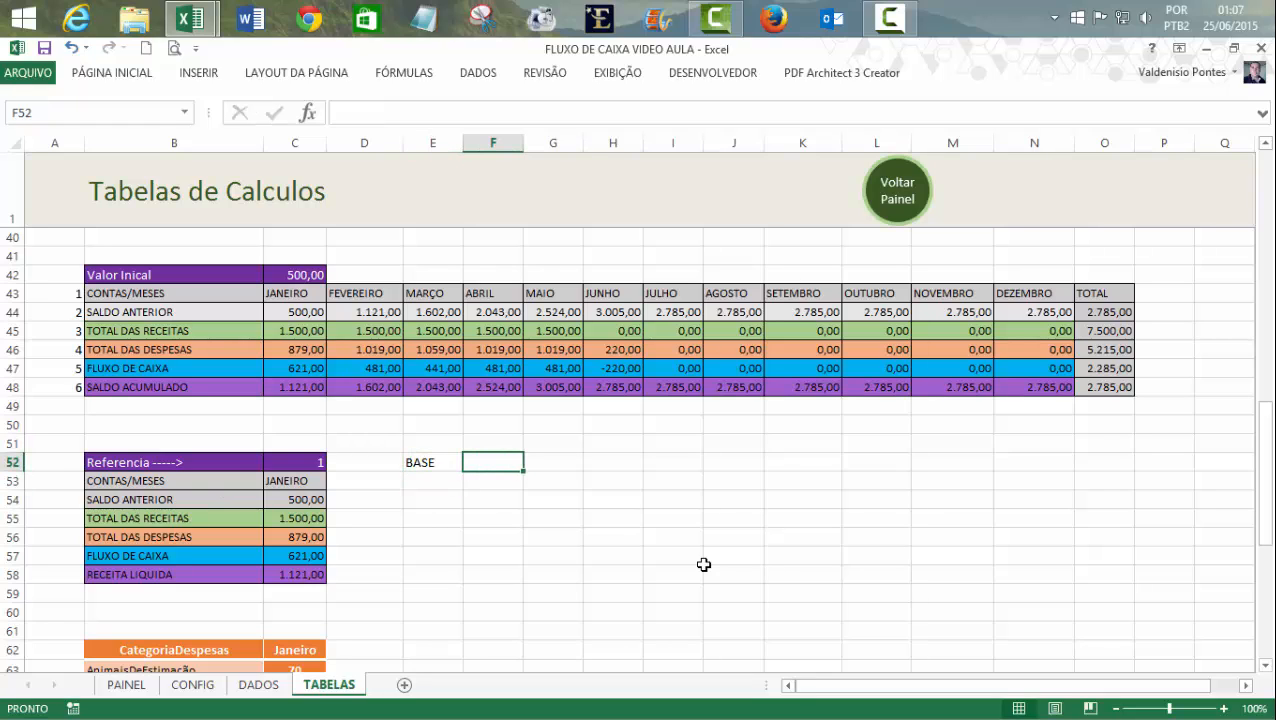
pyautogui.write('%')
pyautogui.press('Return')
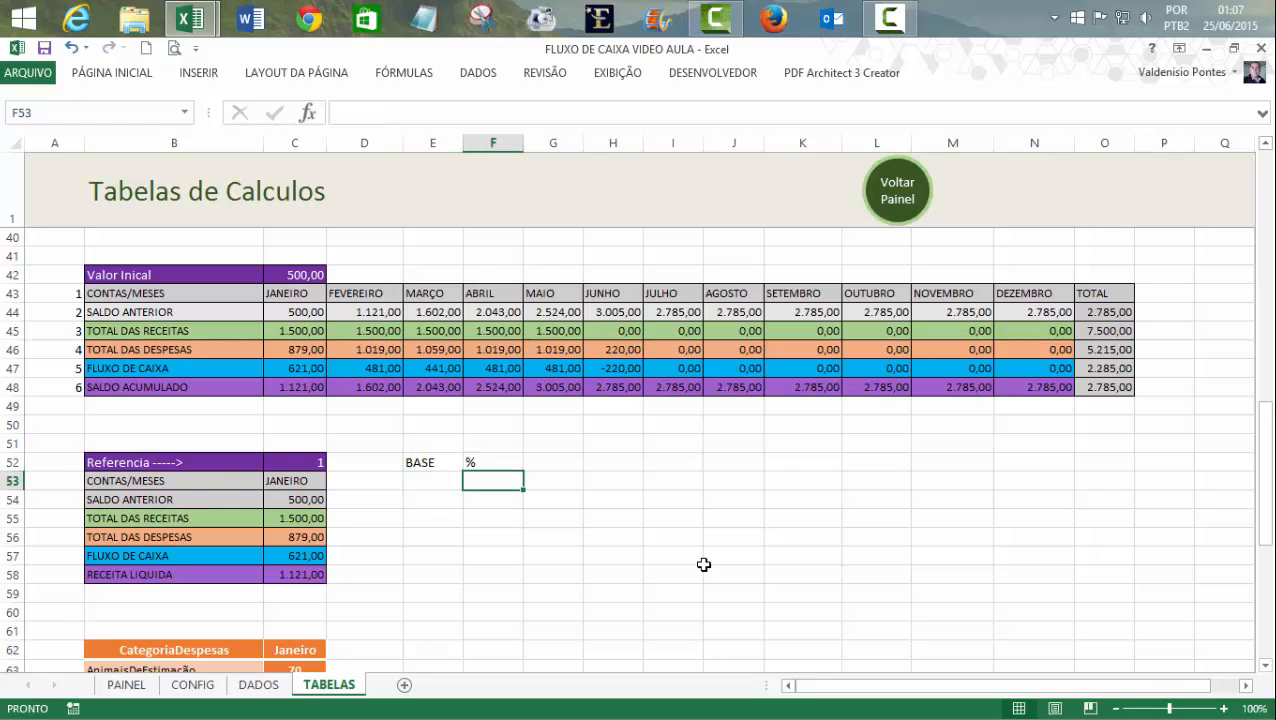
pyautogui.press('Left')
pyautogui.press('Down')
pyautogui.press('Up')
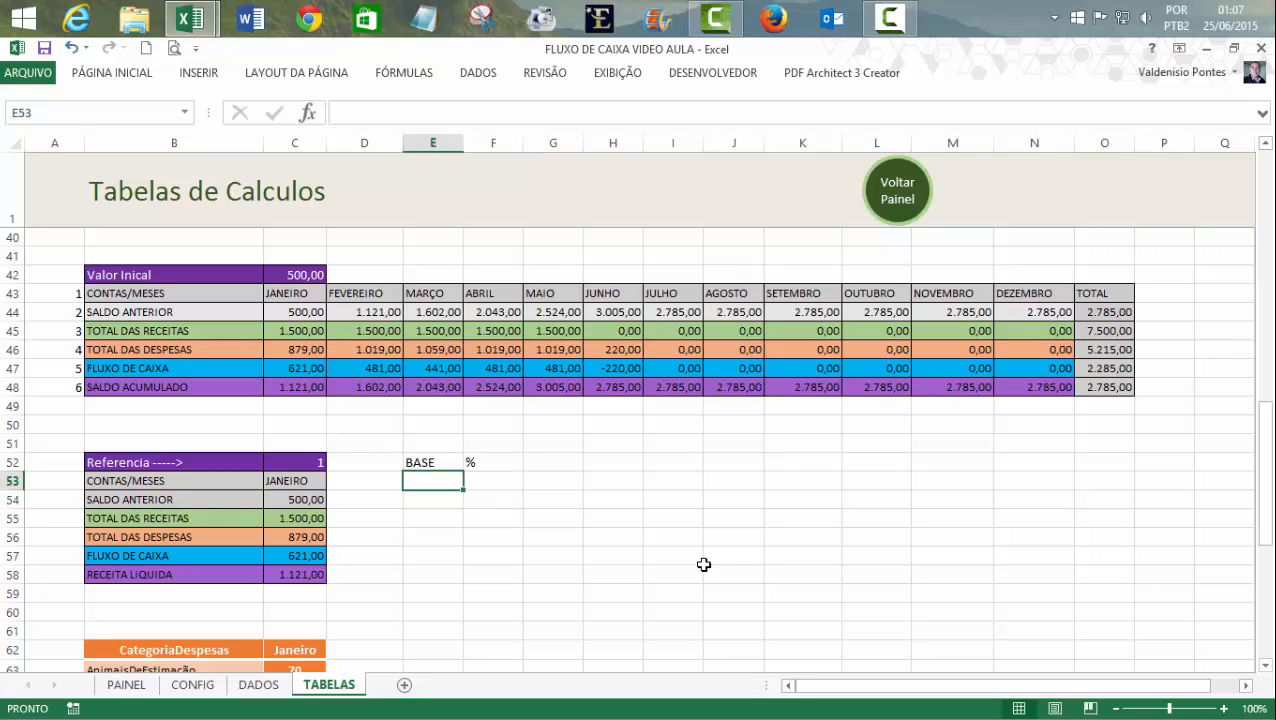
pyautogui.press('Down')
pyautogui.press('Down')
pyautogui.press('Down')
pyautogui.press('Down')
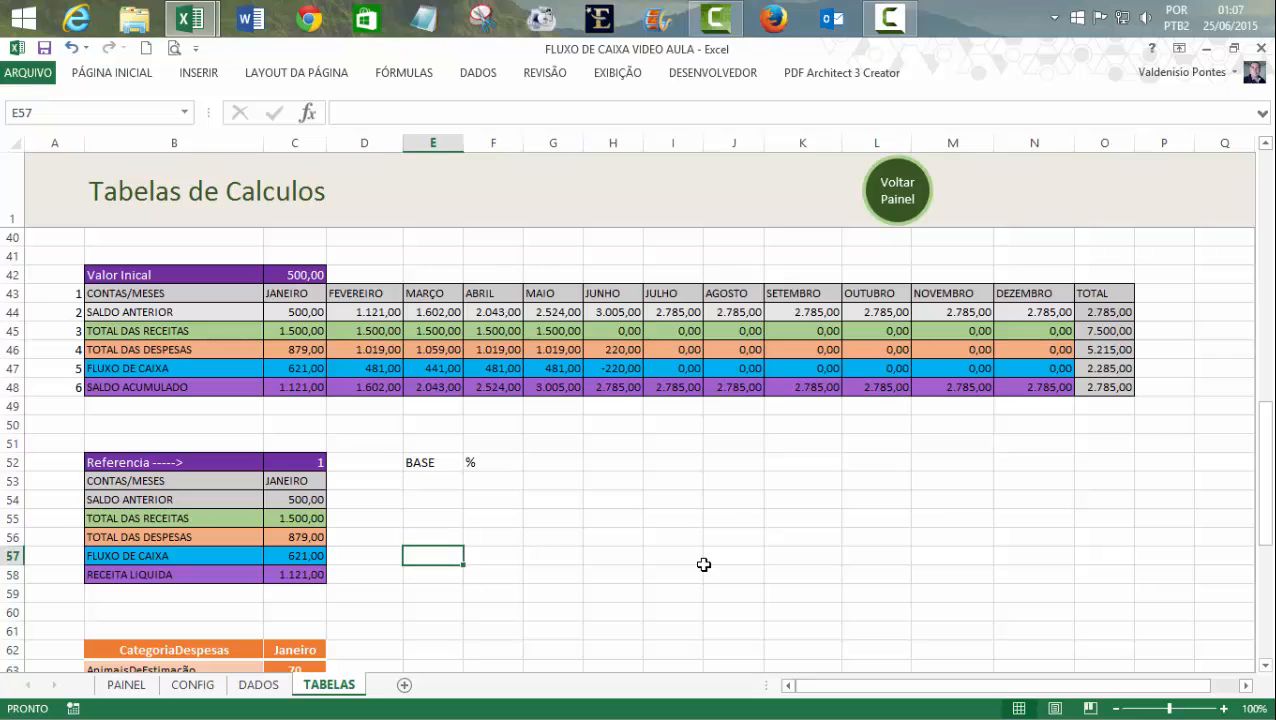
pyautogui.press('Up')
pyautogui.press('Up')
pyautogui.press('Up')
pyautogui.press('Right')
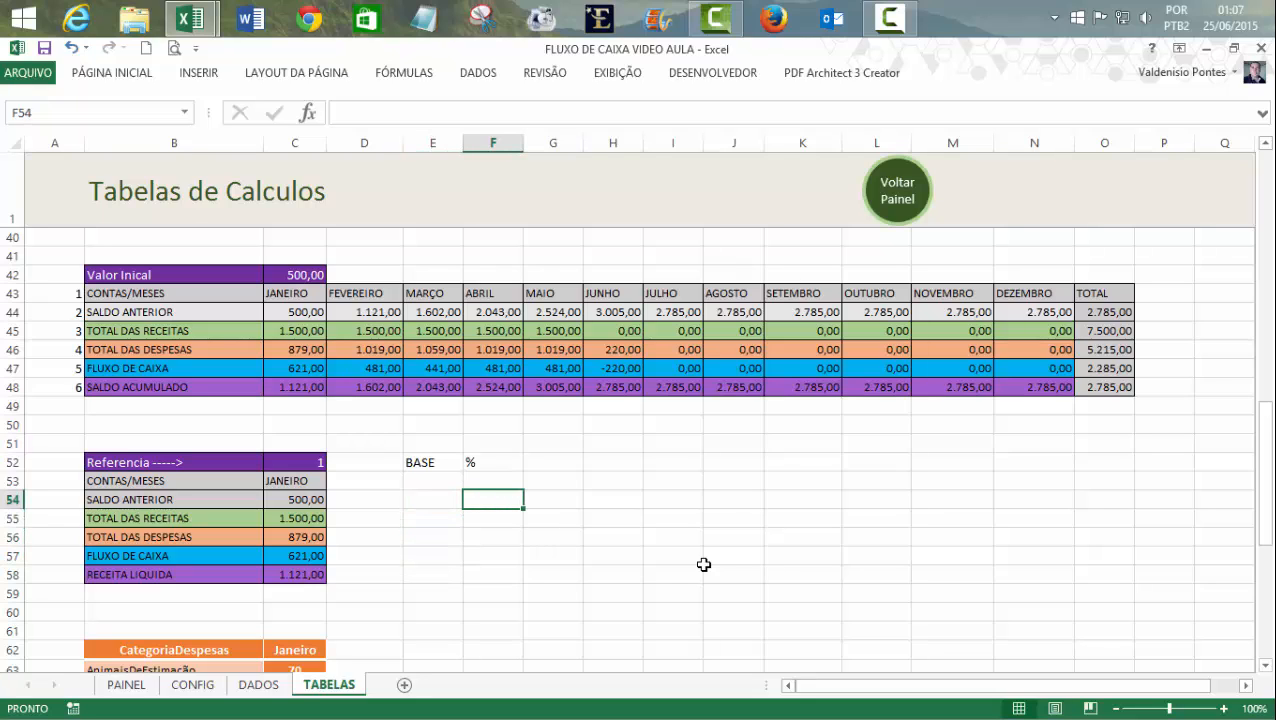
# - In F54, divide the monthly FLUXO DE CAIXA by TOTAL DAS RECEITAS with the formula =VisaoF/VisaoR
pyautogui.click(315, 557)
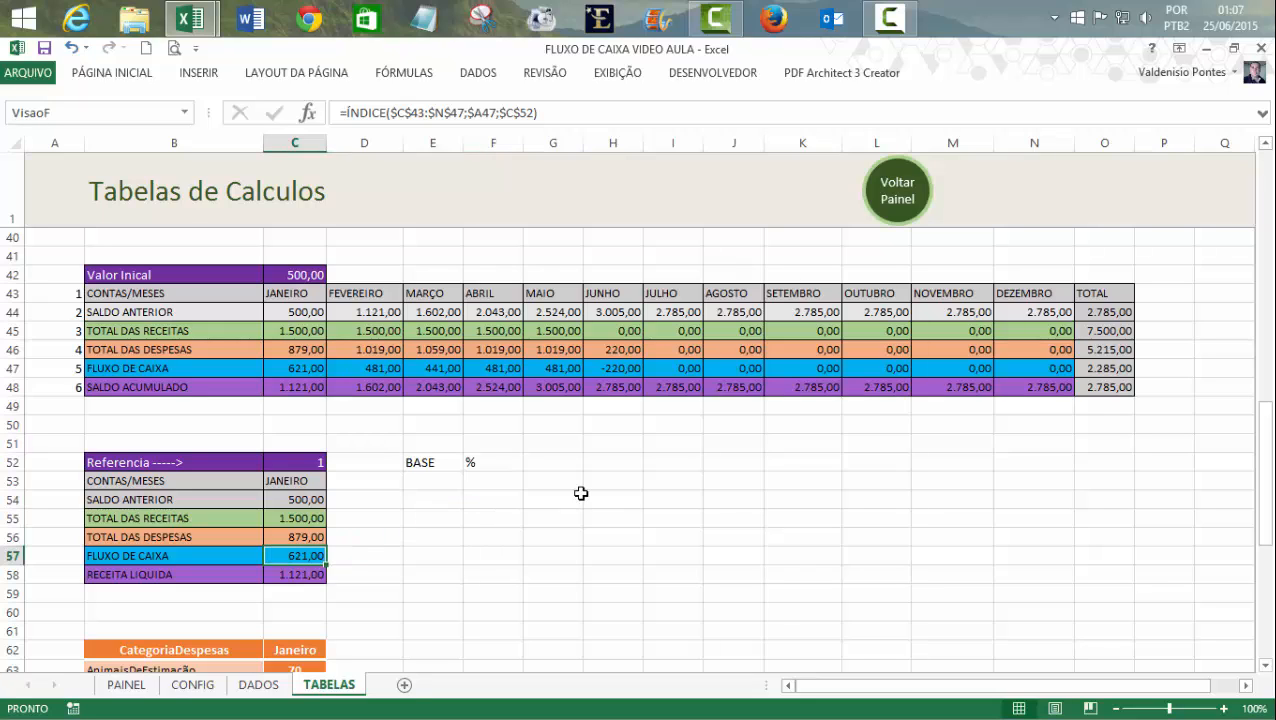
pyautogui.click(500, 504)
pyautogui.write('=')
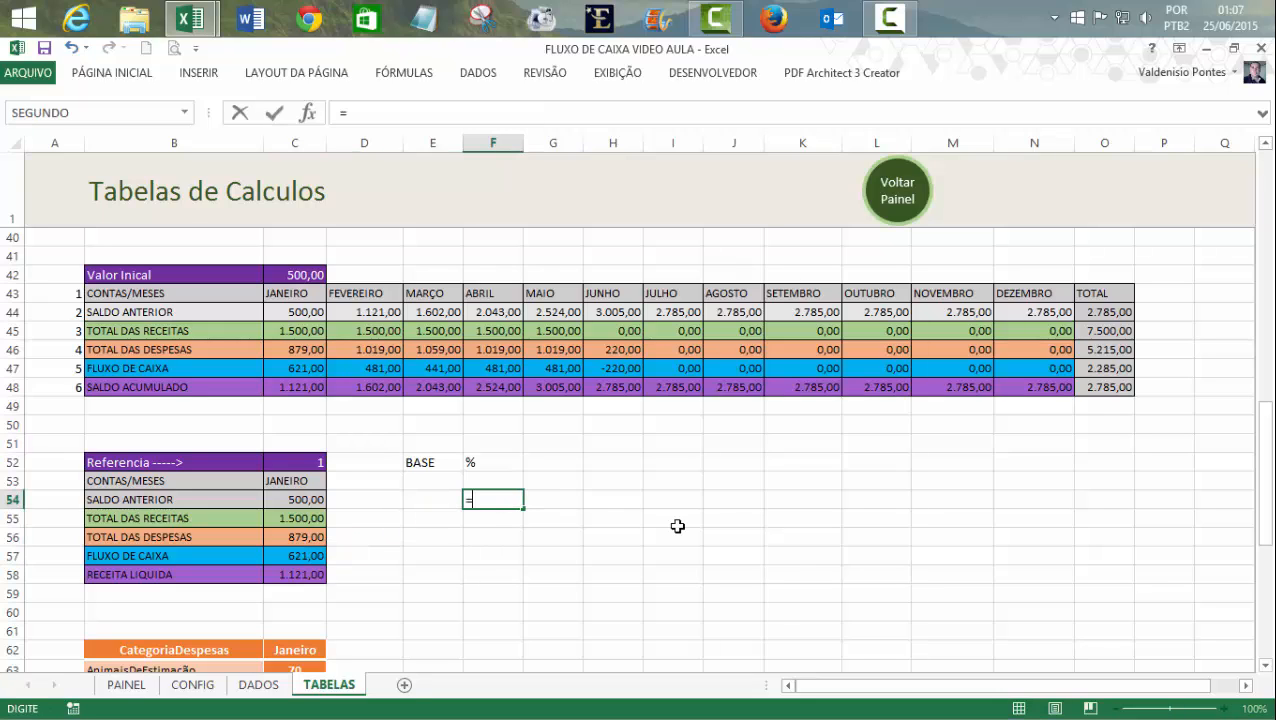
pyautogui.click(294, 557)
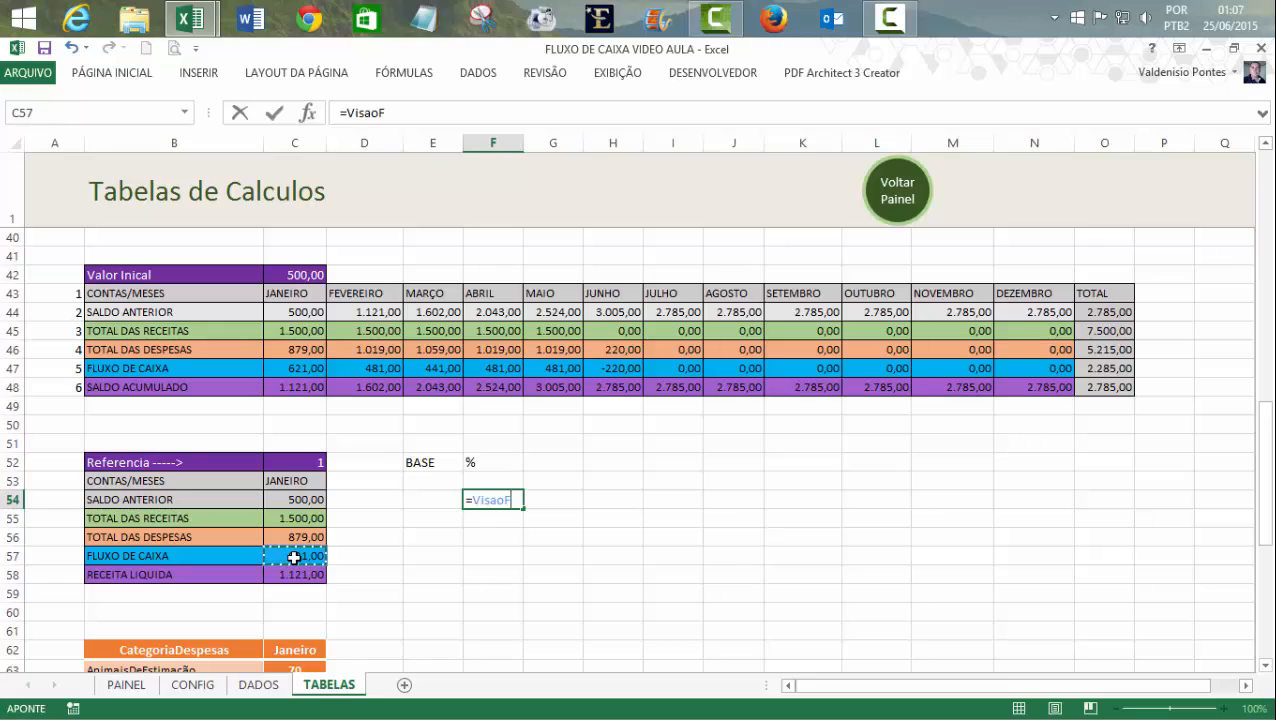
pyautogui.write('/')
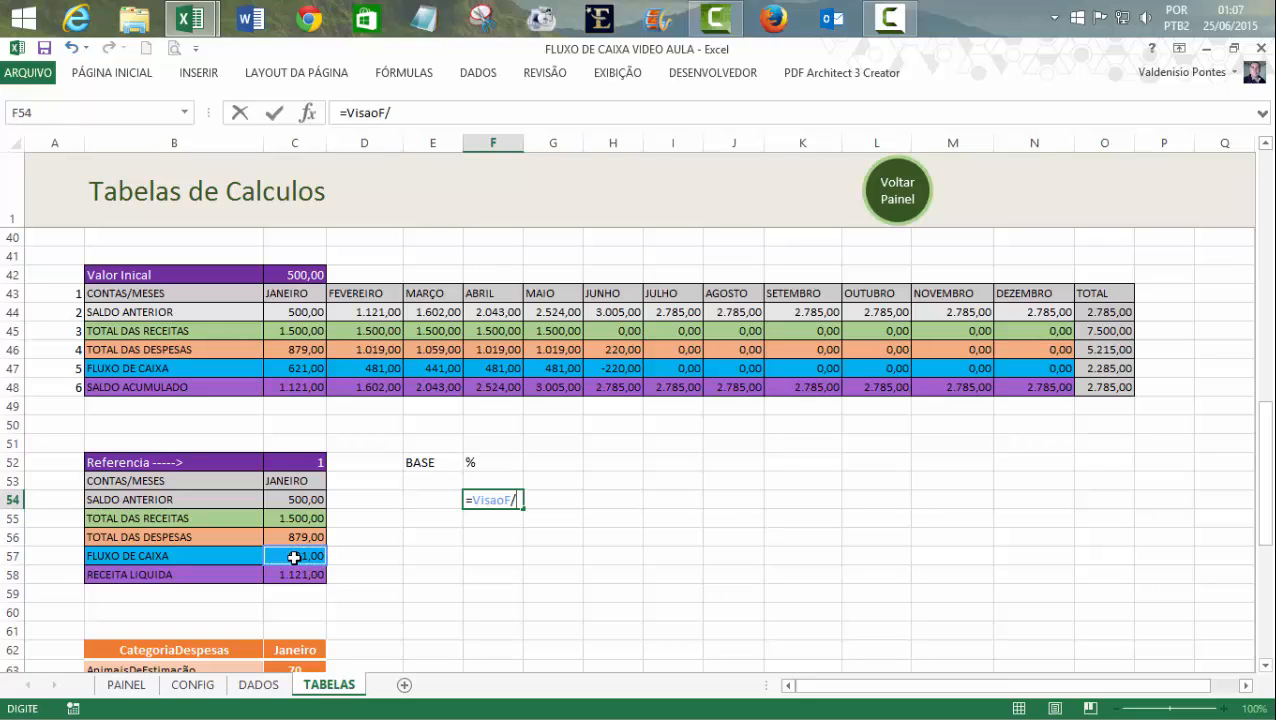
pyautogui.click(294, 514)
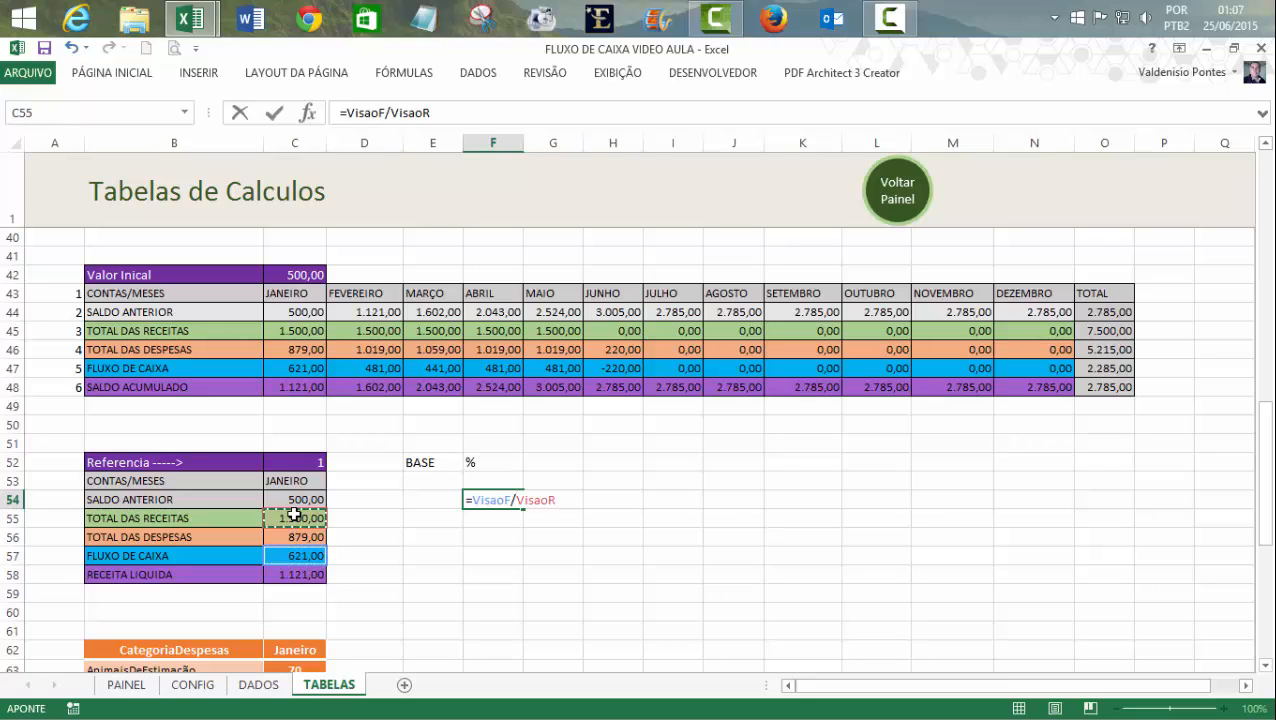
pyautogui.press('Return')
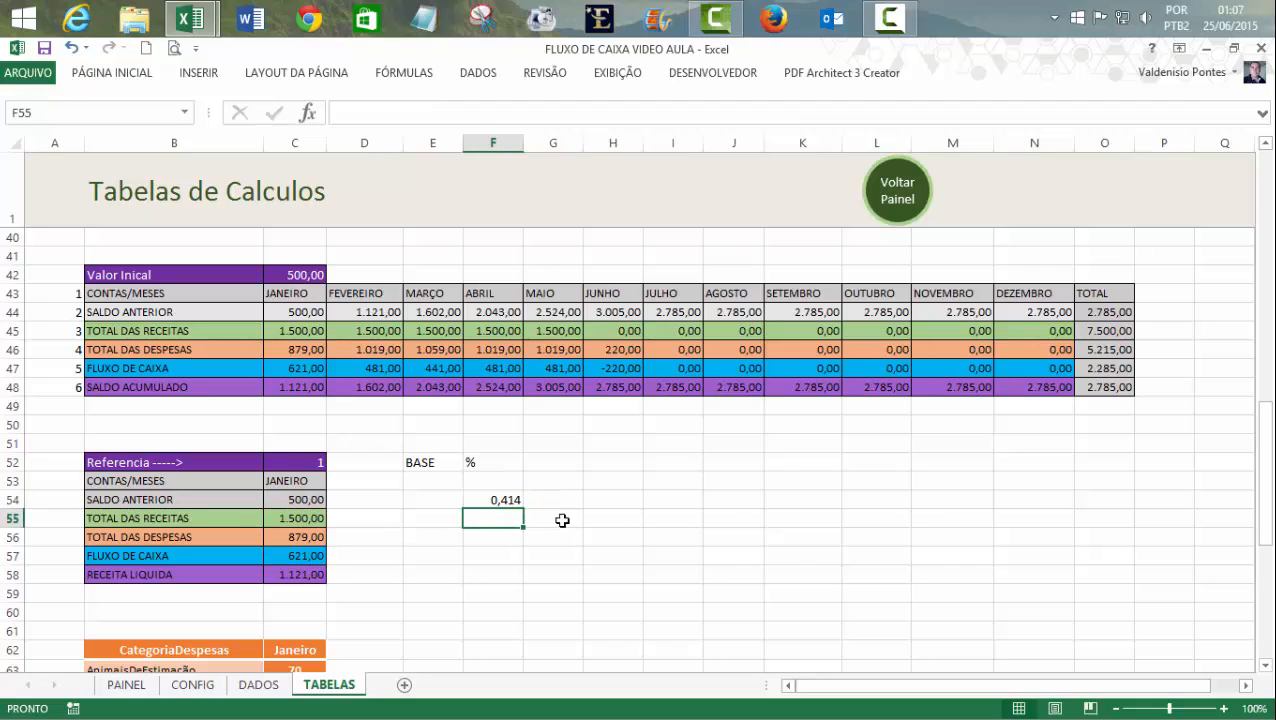
# - Format F54 as a percentage with one decimal place
pyautogui.click(500, 500)
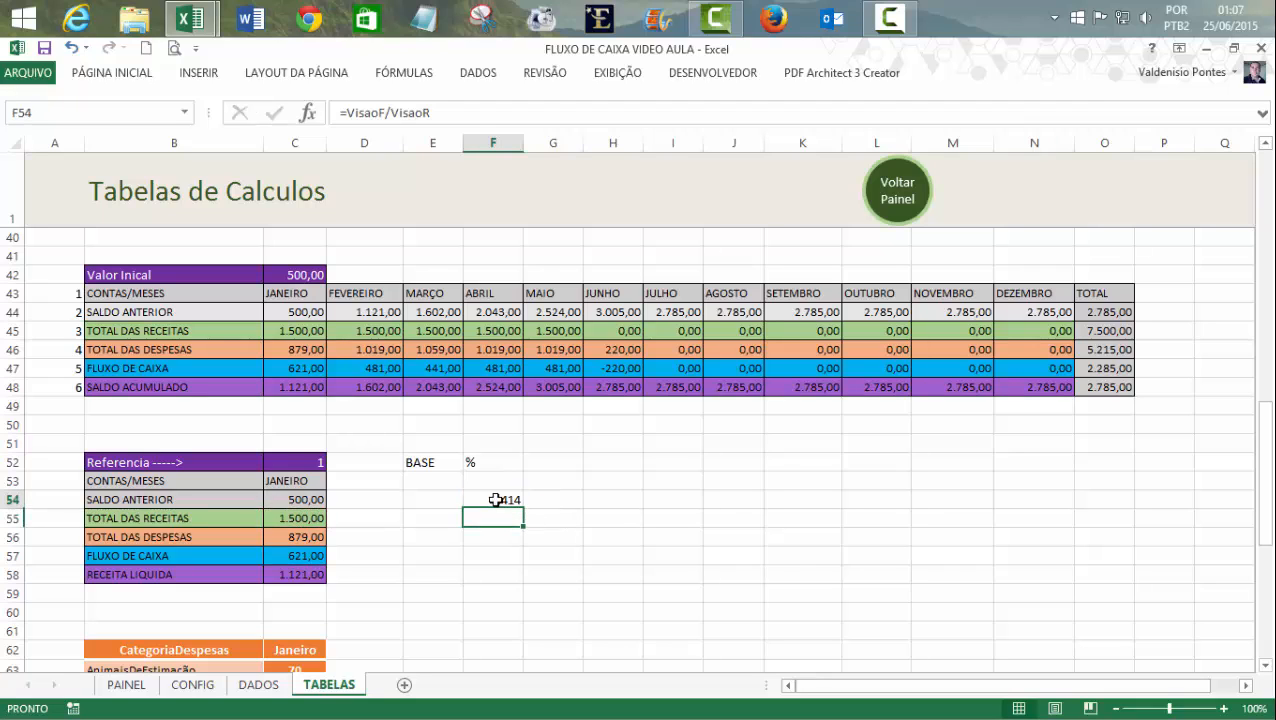
pyautogui.click(157, 82)
pyautogui.click(653, 134)
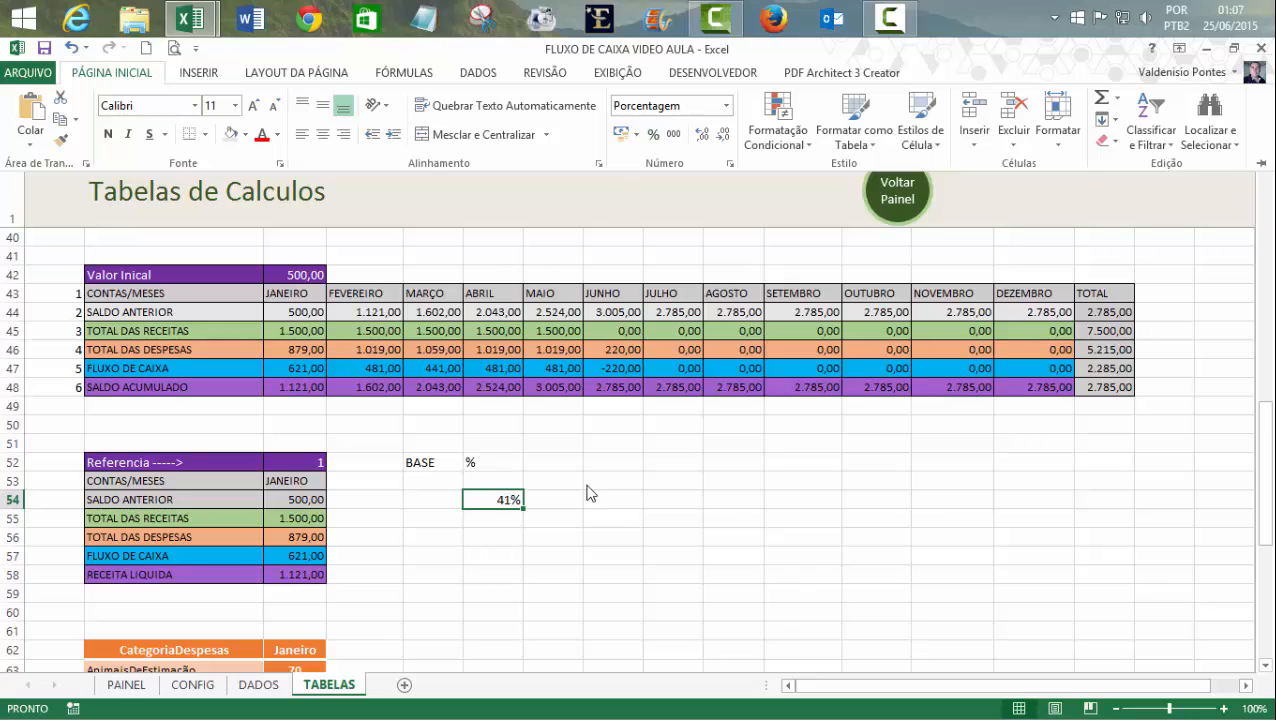
pyautogui.click(703, 134)
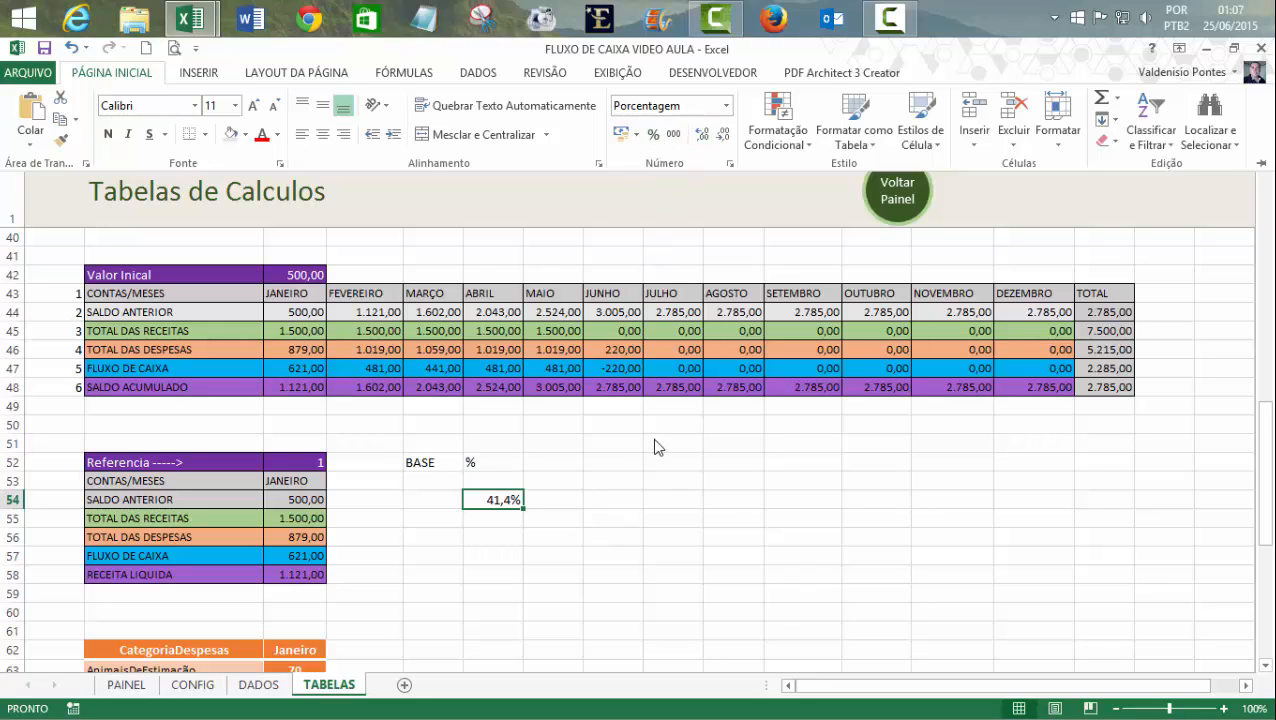
pyautogui.click(578, 562)
pyautogui.click(527, 537)
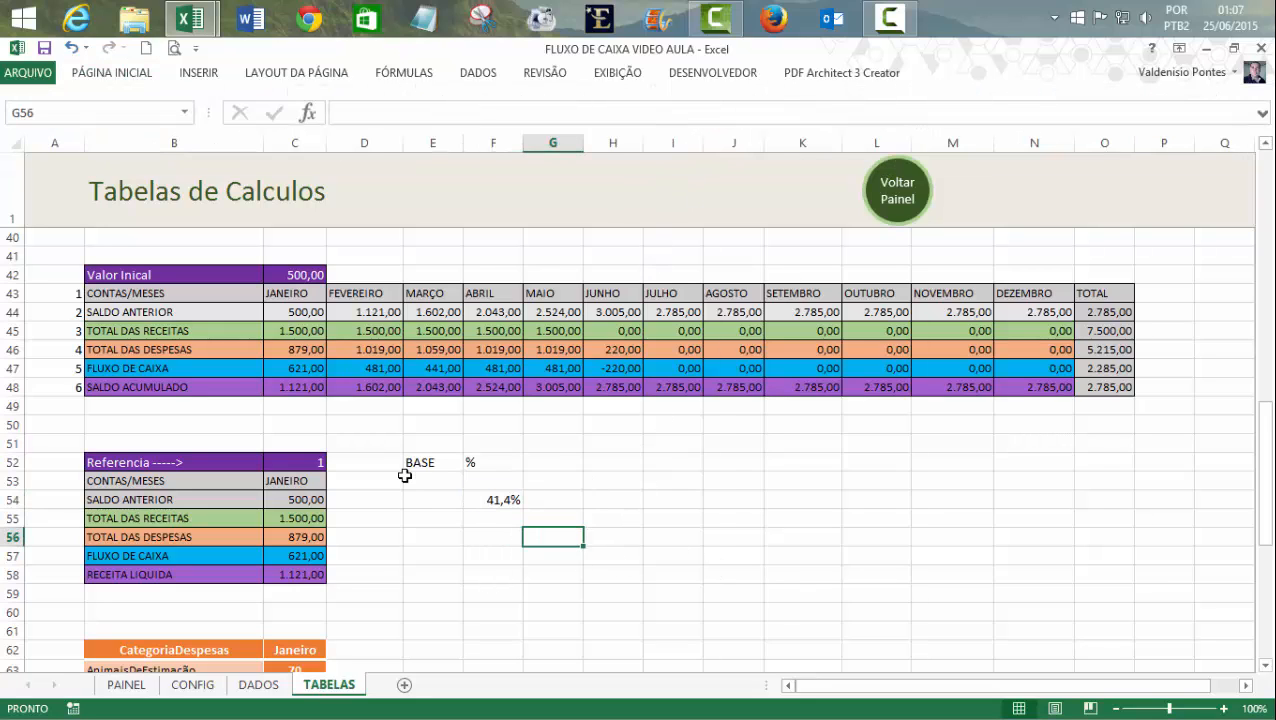
# - Apply all borders to the BASE/% table in E52:F54 and centre its contents
pyautogui.moveTo(419, 460); pyautogui.dragTo(516, 500)
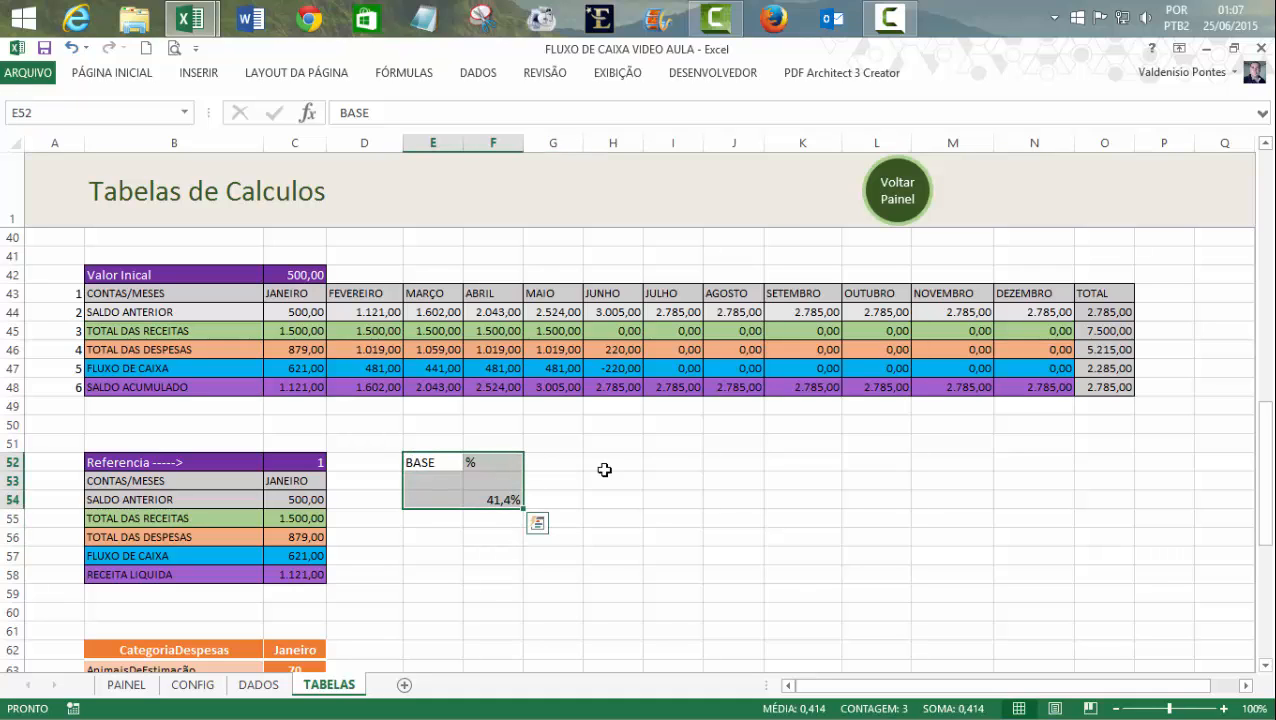
pyautogui.click(137, 78)
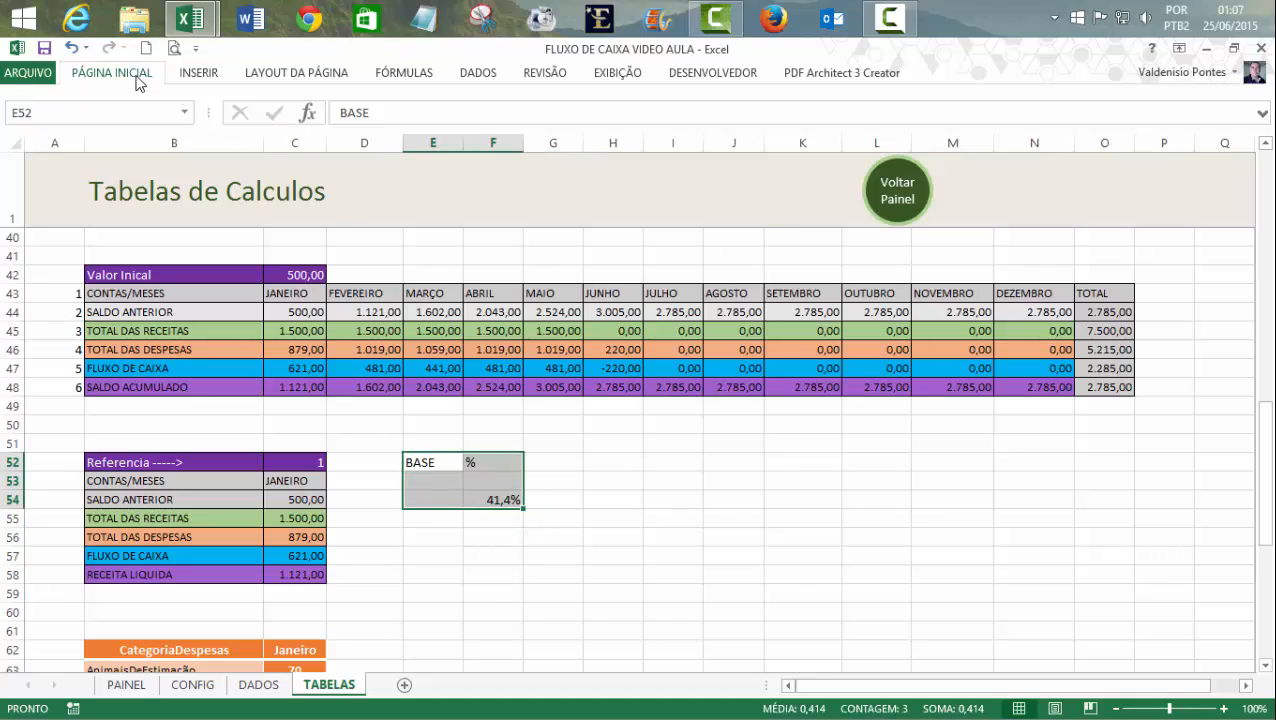
pyautogui.click(205, 140)
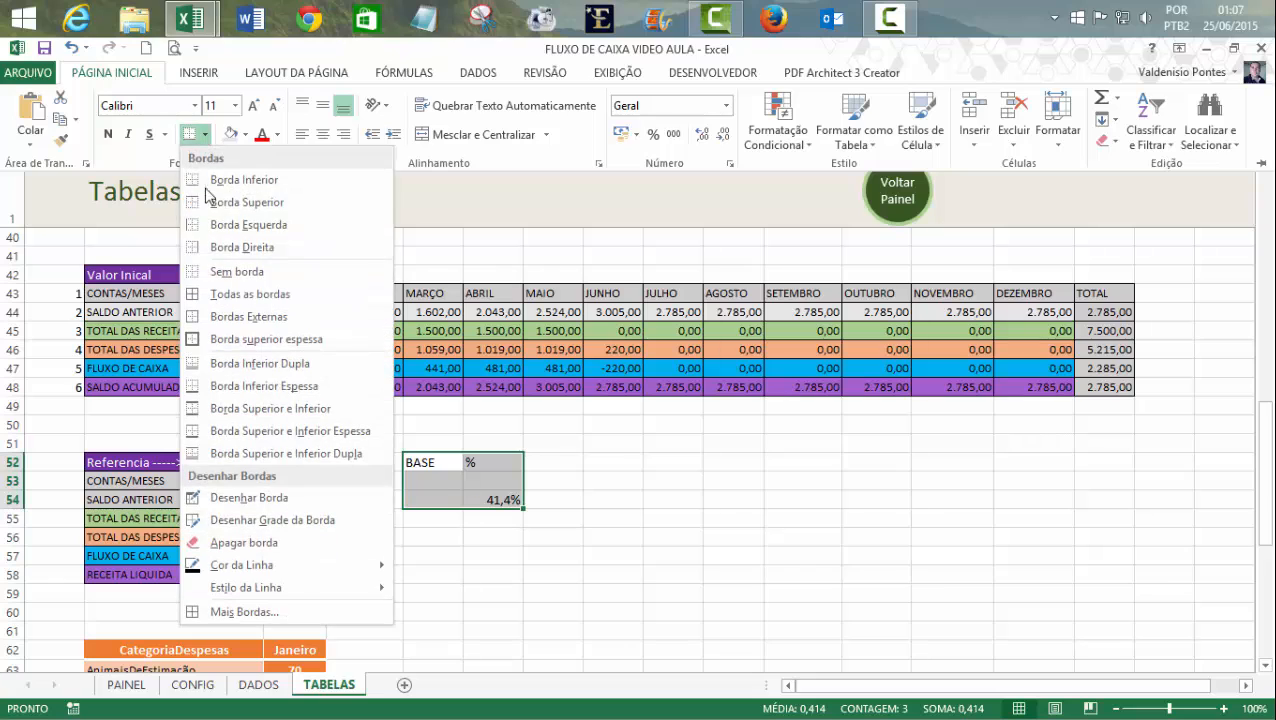
pyautogui.click(197, 317)
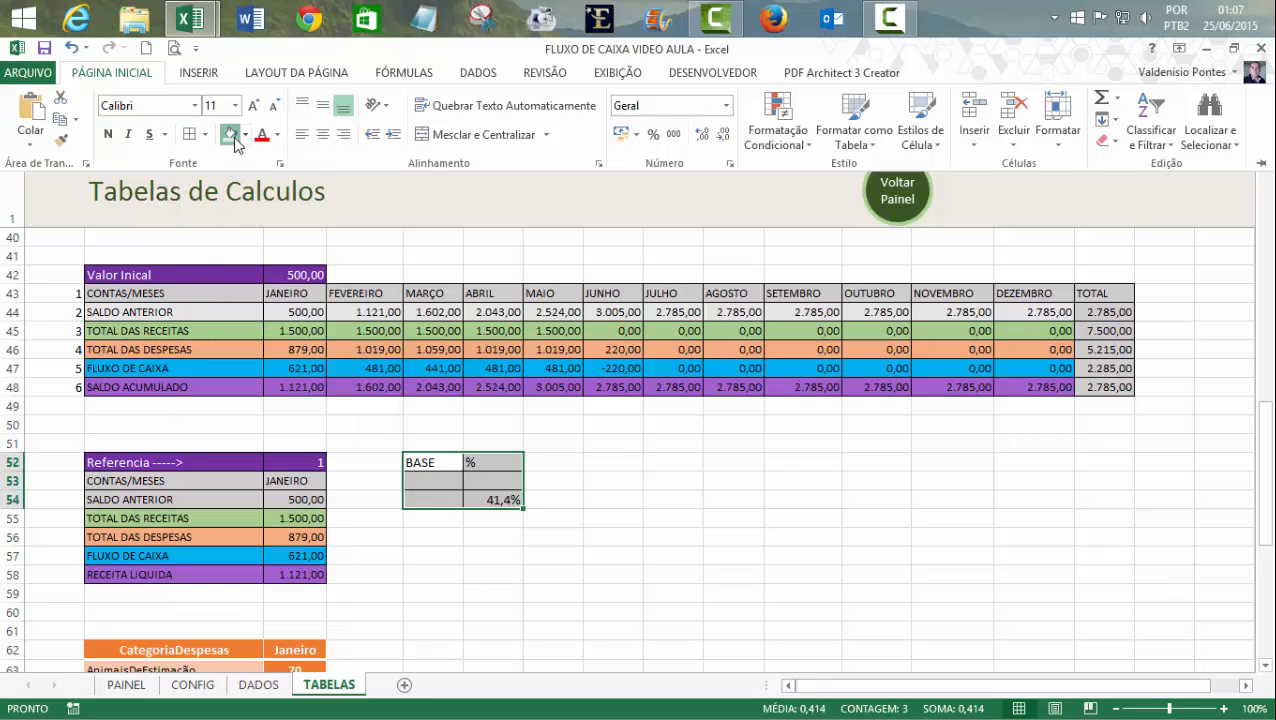
pyautogui.click(322, 134)
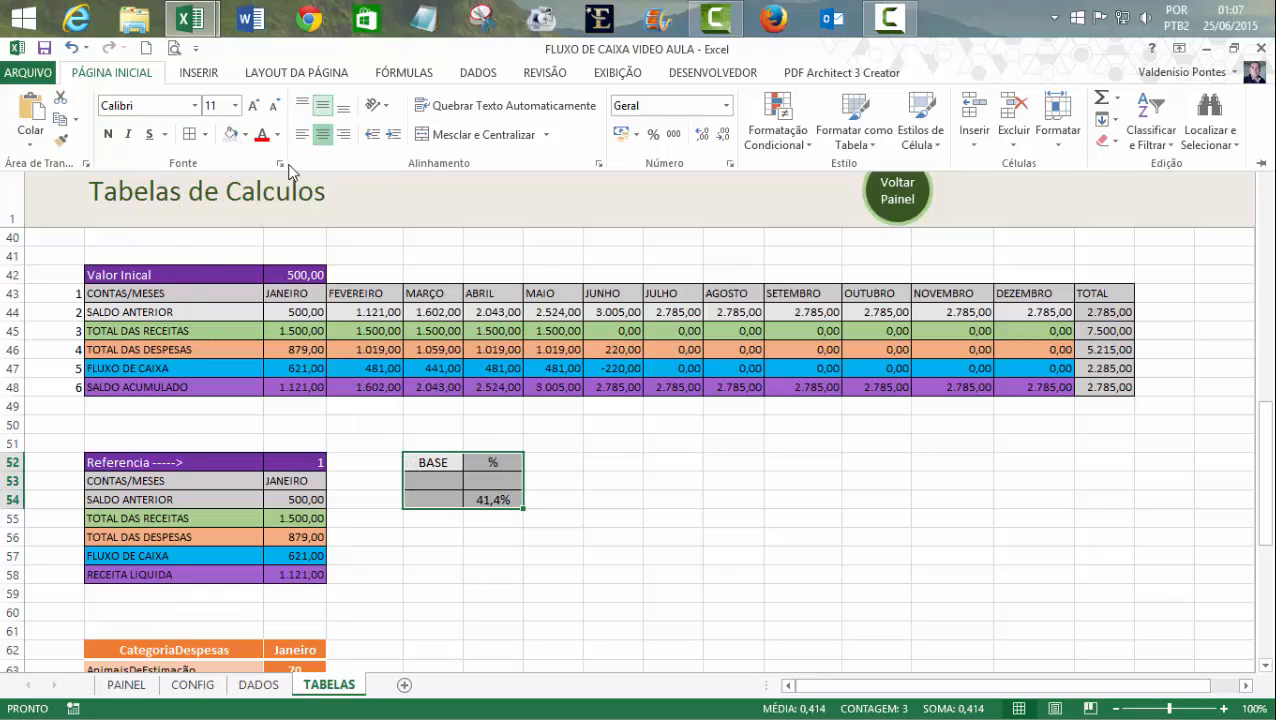
pyautogui.click(613, 480)
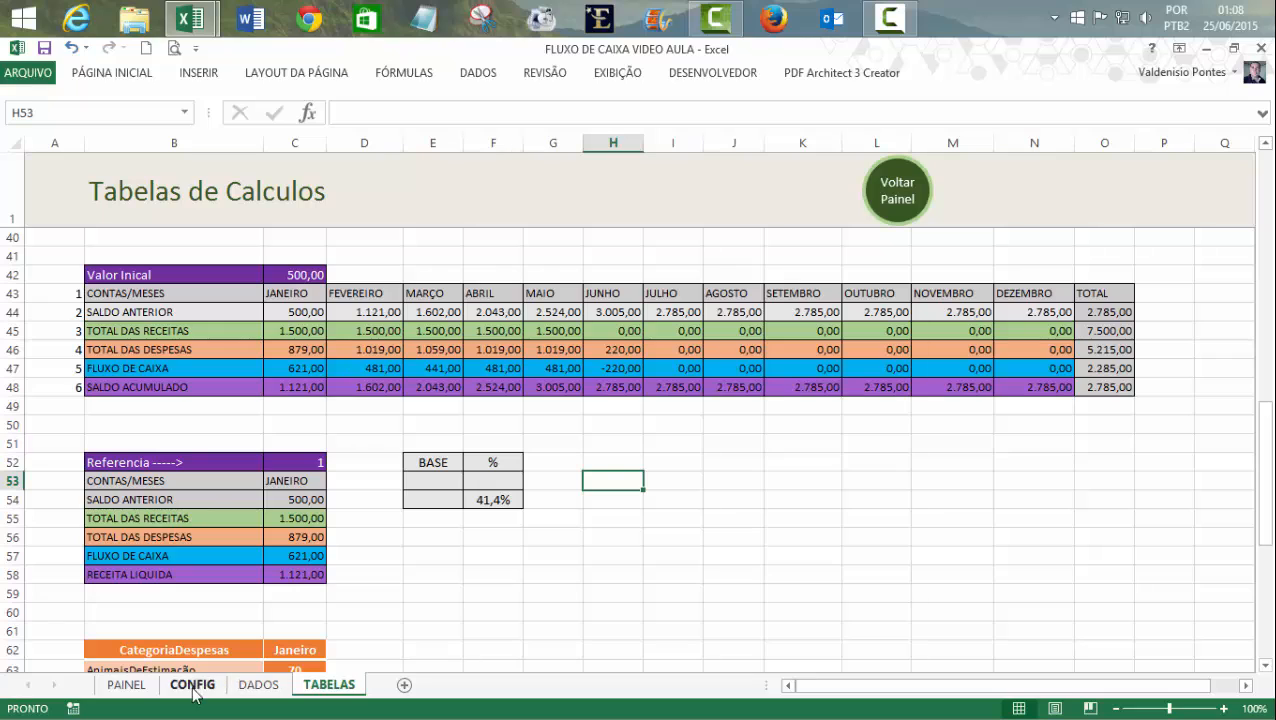
# - On the PAINEL sheet, show the monthly chart and advance the displayed month to JUNHO
pyautogui.click(612, 329)
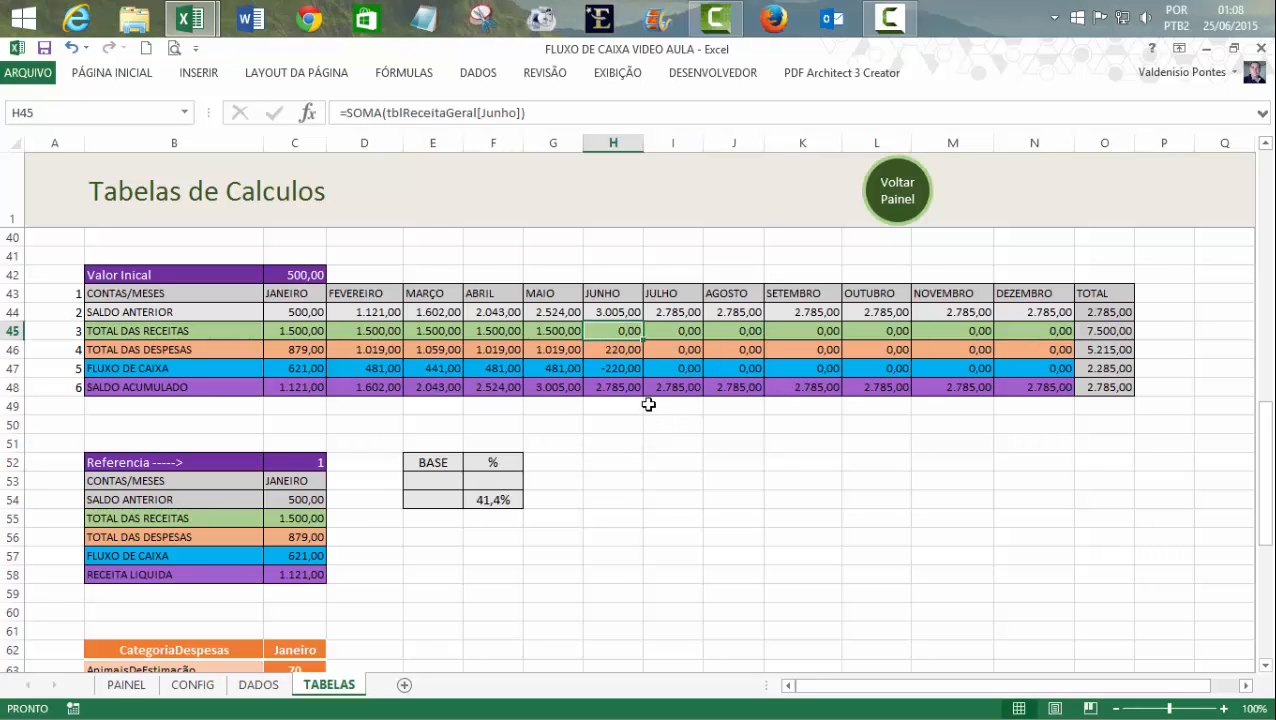
pyautogui.click(611, 353)
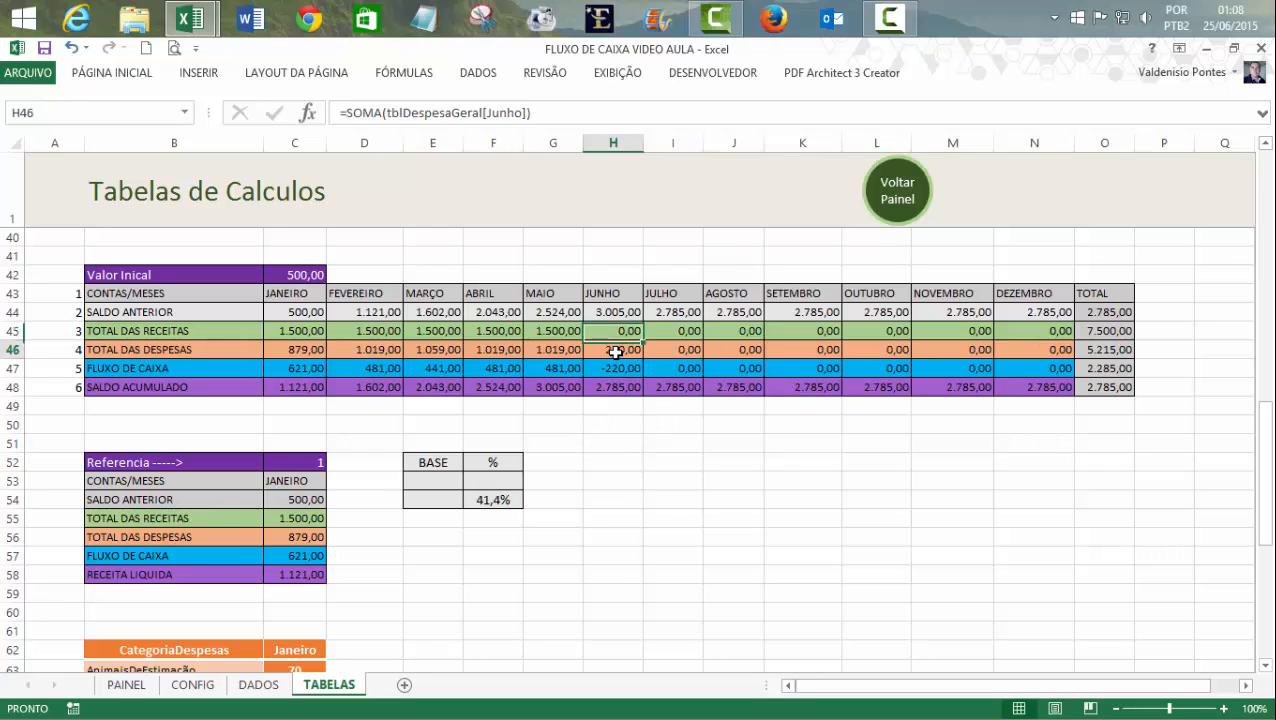
pyautogui.click(127, 686)
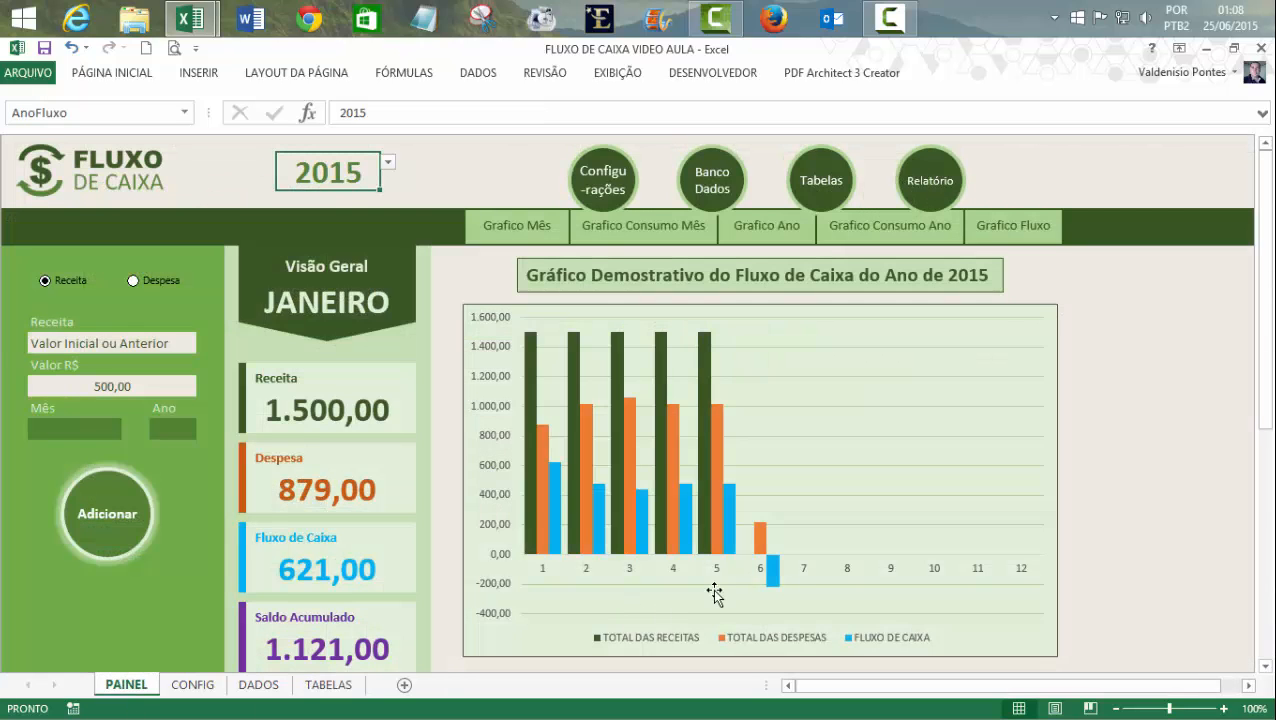
pyautogui.click(533, 230)
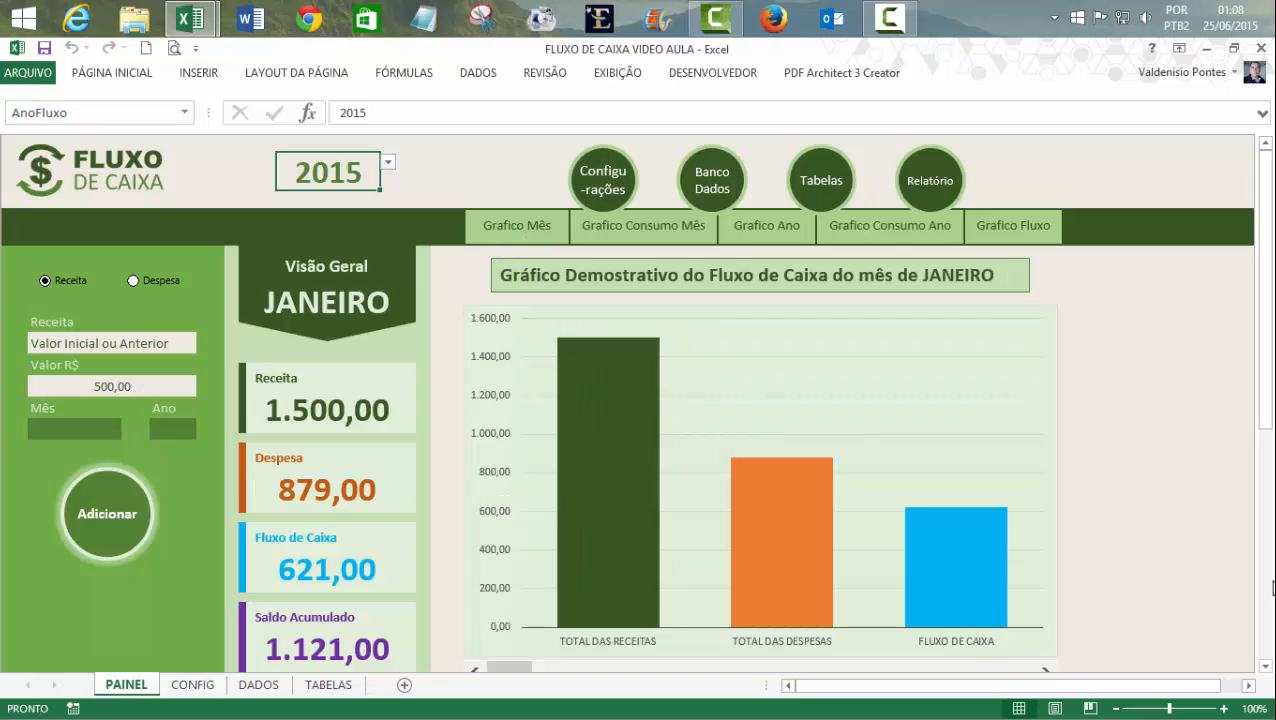
pyautogui.click(1264, 666)
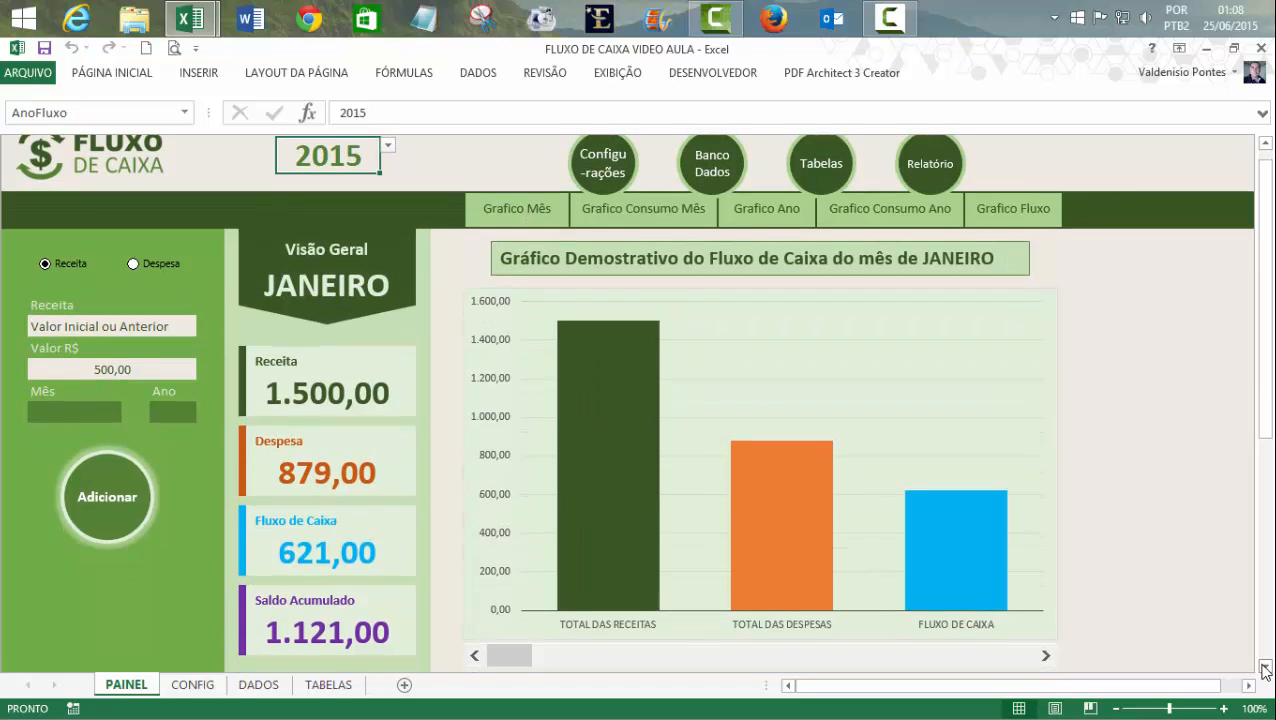
pyautogui.click(1046, 655)
pyautogui.click(1046, 655)
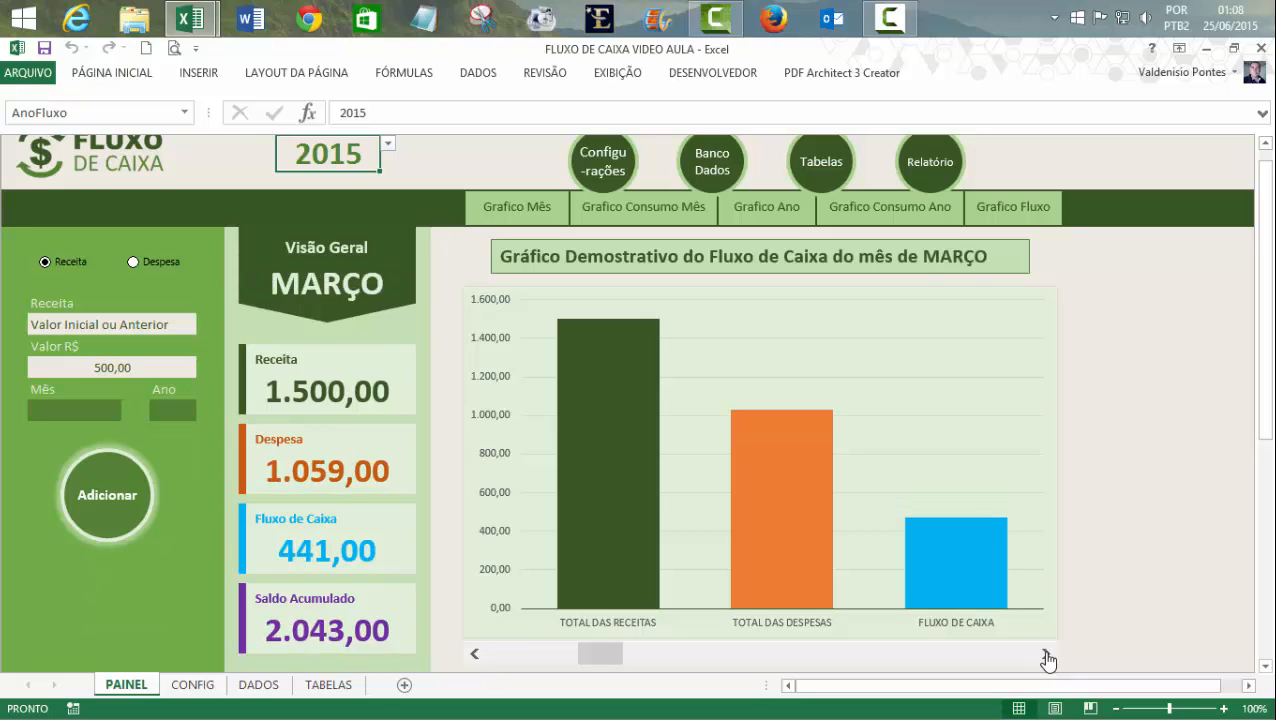
pyautogui.click(1046, 655)
pyautogui.click(1046, 655)
pyautogui.click(1046, 655)
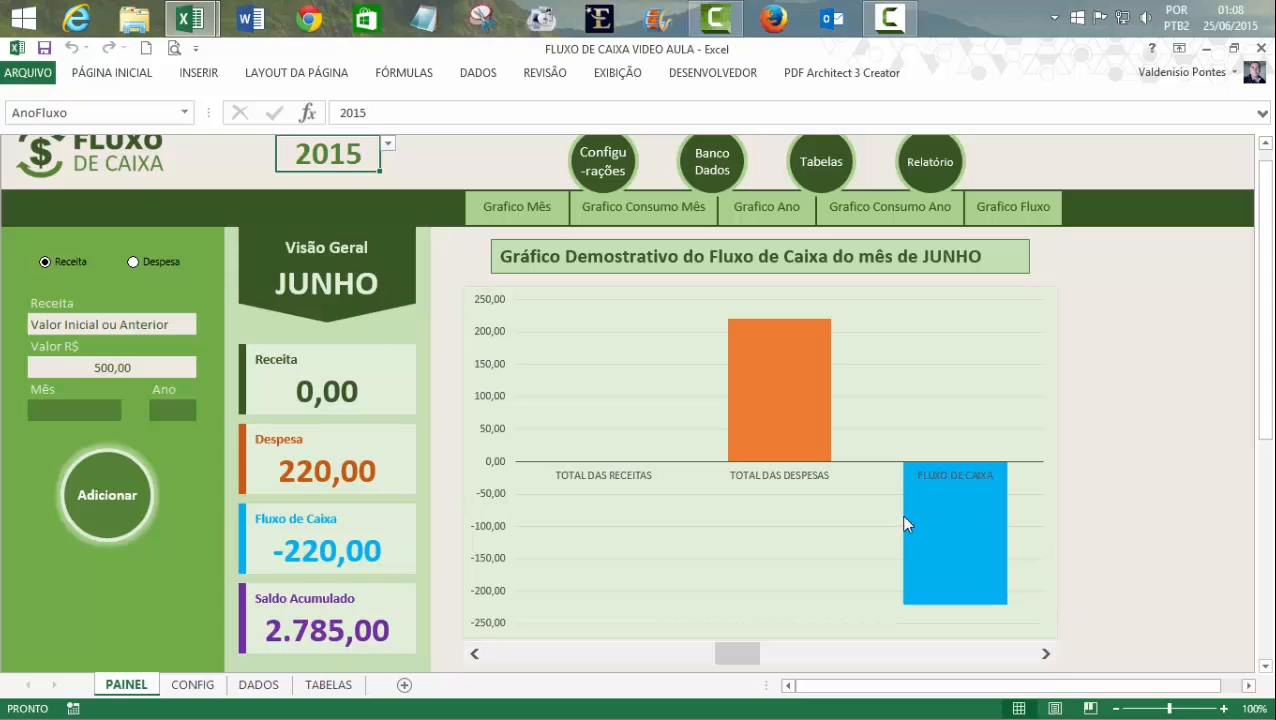
pyautogui.moveTo(886, 551)
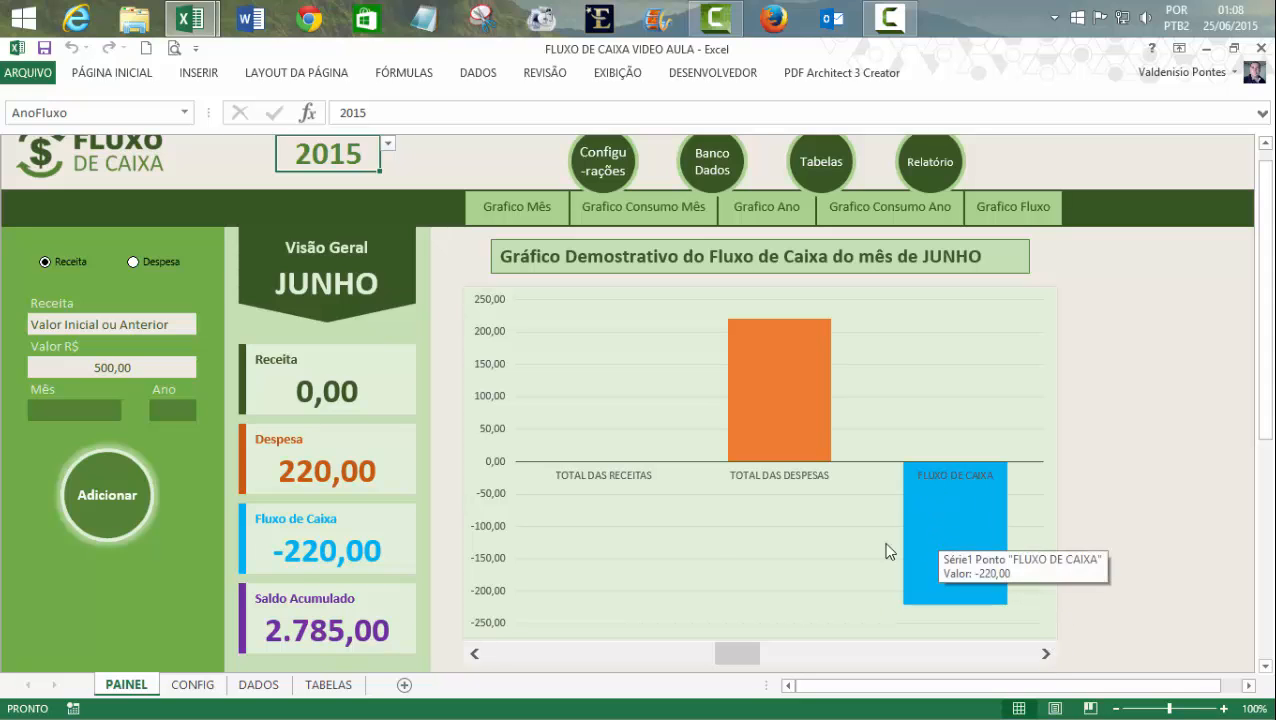
# - On the TABELAS sheet, examine the F54 percentage formula and the January to May values in the TOTAL DAS RECEITAS and Salário rows
pyautogui.click(329, 684)
pyautogui.click(734, 566)
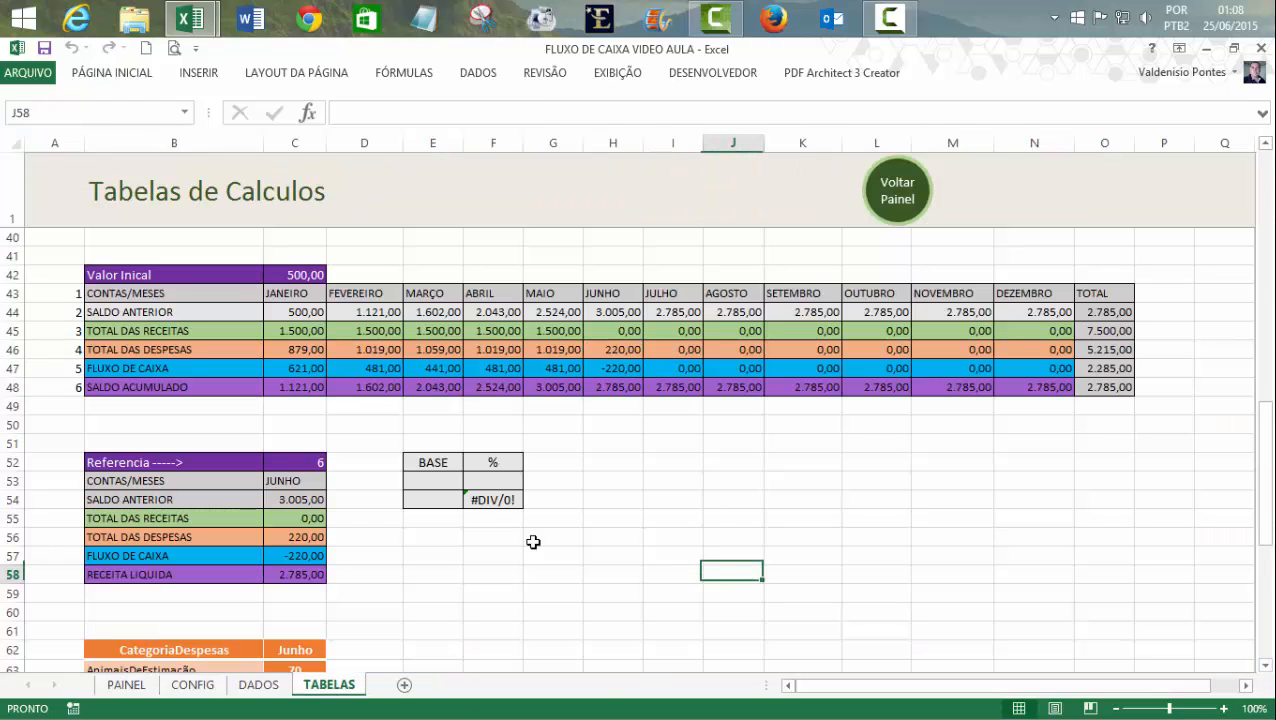
pyautogui.click(484, 498)
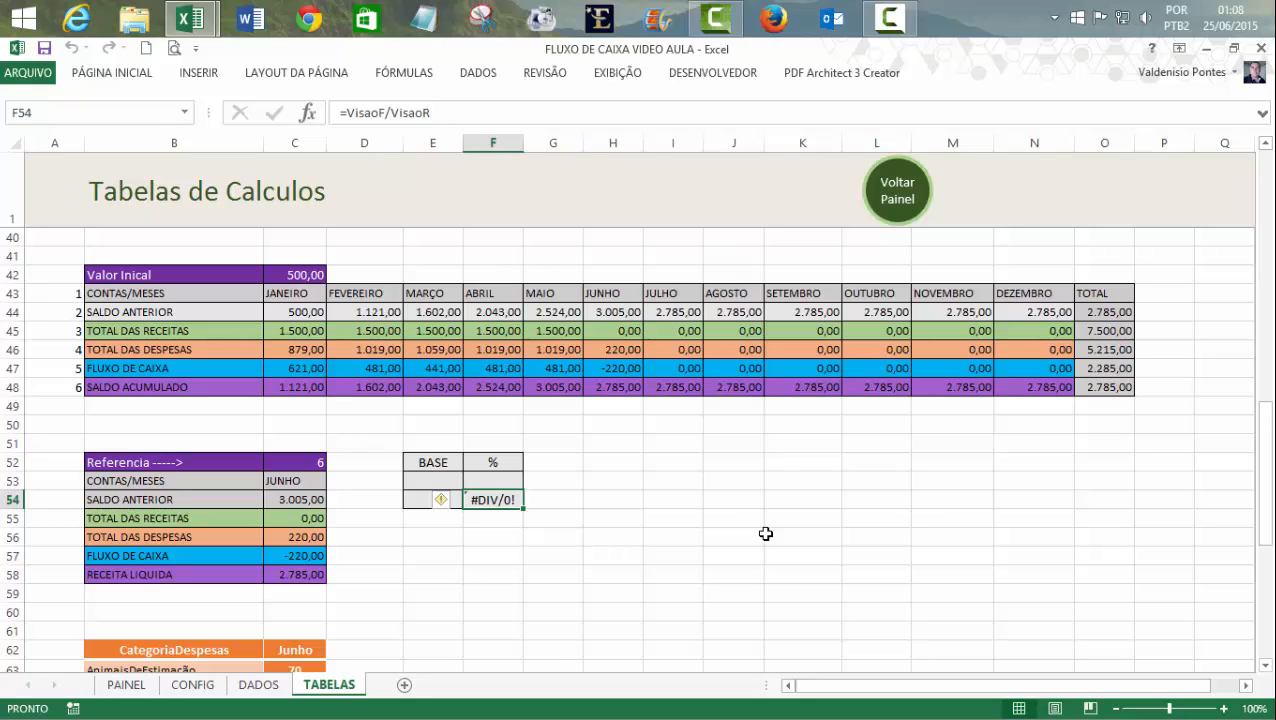
pyautogui.click(620, 333)
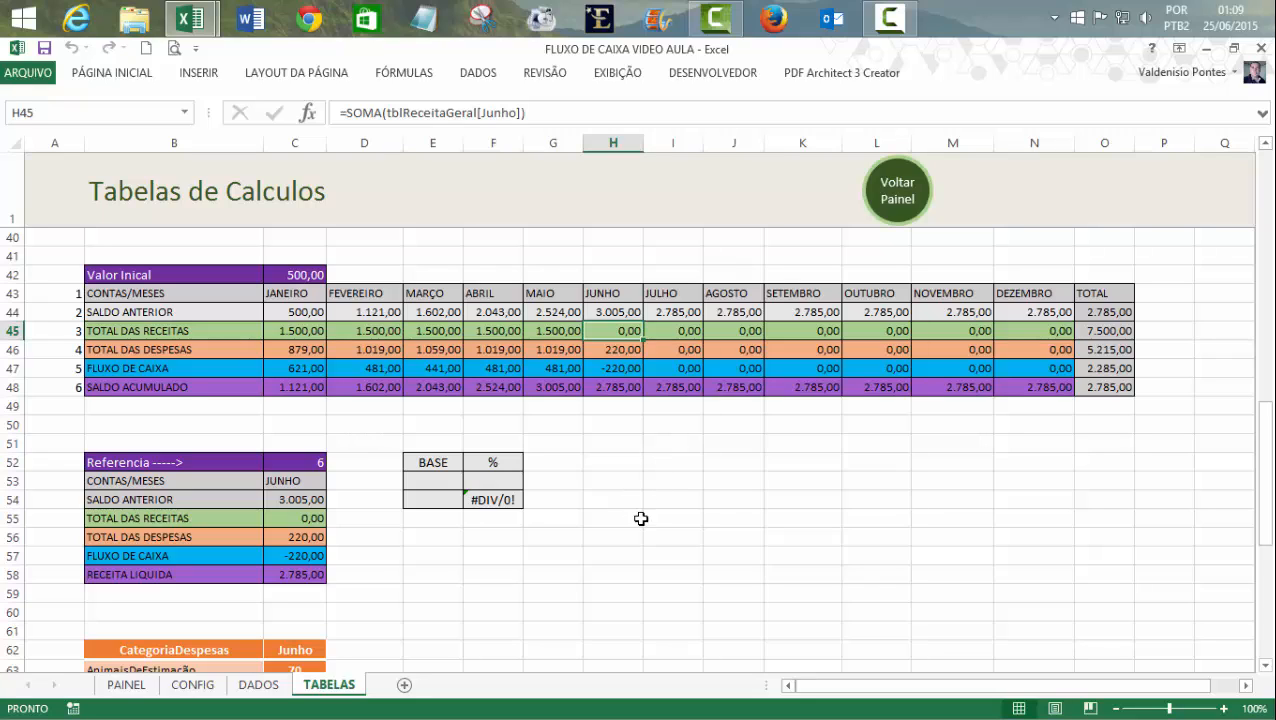
pyautogui.click(424, 479)
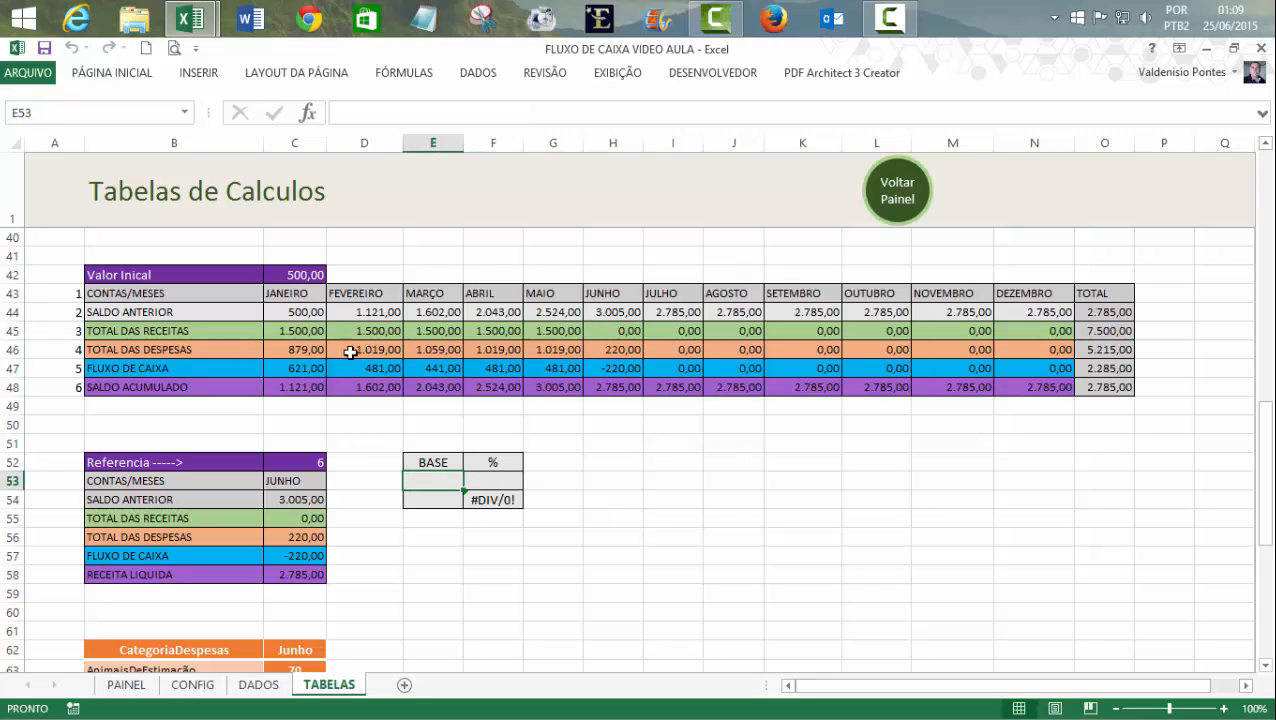
pyautogui.moveTo(299, 330); pyautogui.dragTo(558, 331)
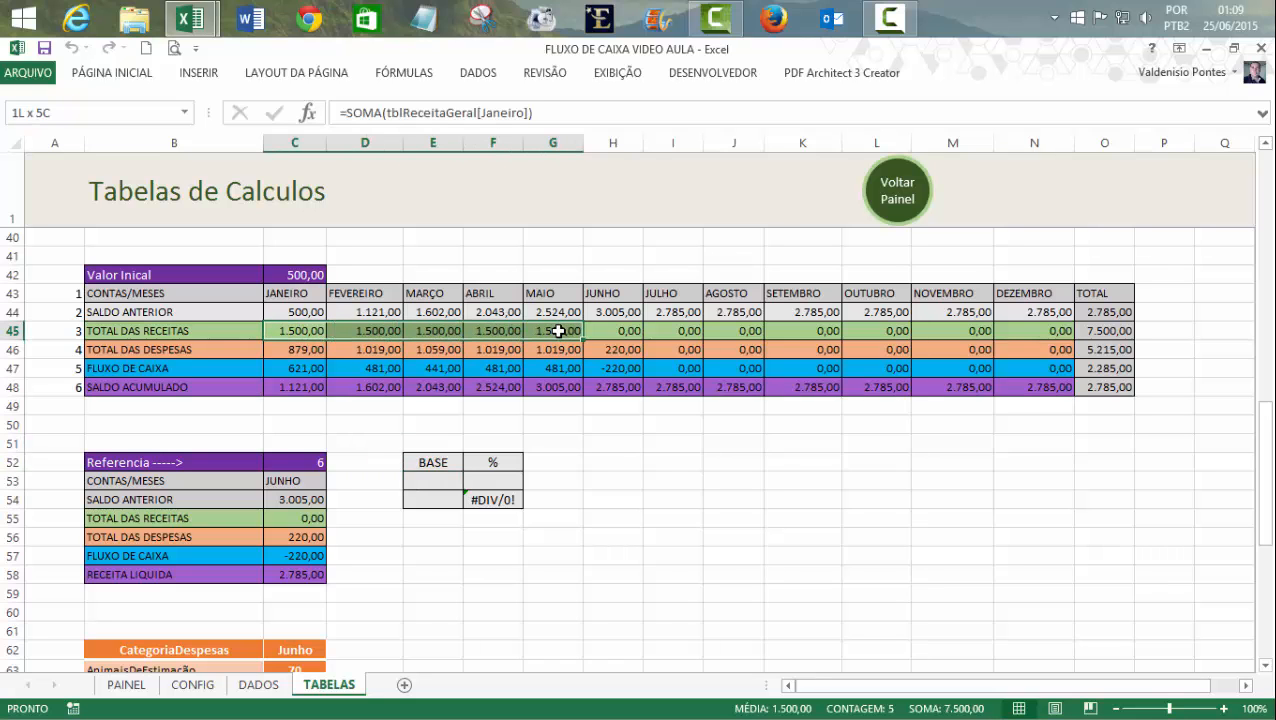
pyautogui.click(862, 500)
pyautogui.moveTo(1265, 478); pyautogui.dragTo(1268, 229)
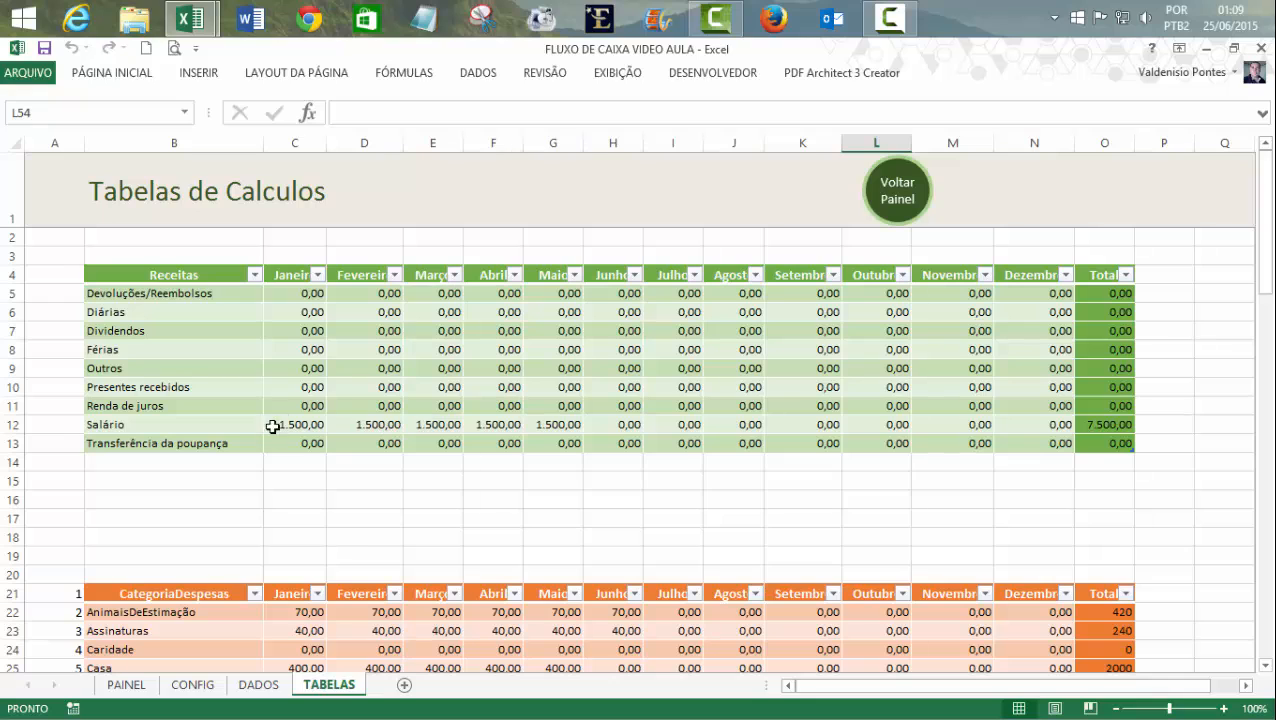
pyautogui.moveTo(278, 424); pyautogui.dragTo(584, 421)
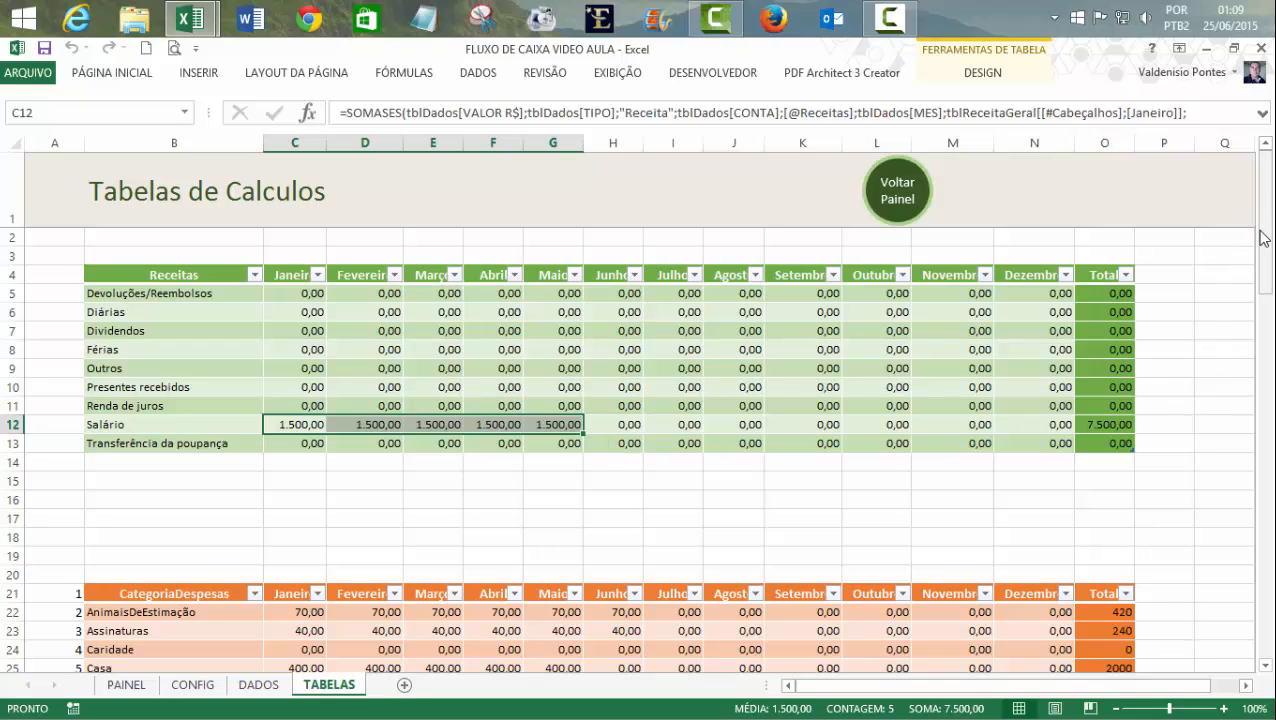
# - Start a MÉDIASES formula in E53, below the BASE heading
pyautogui.moveTo(1266, 240); pyautogui.dragTo(1267, 505)
pyautogui.click(432, 446)
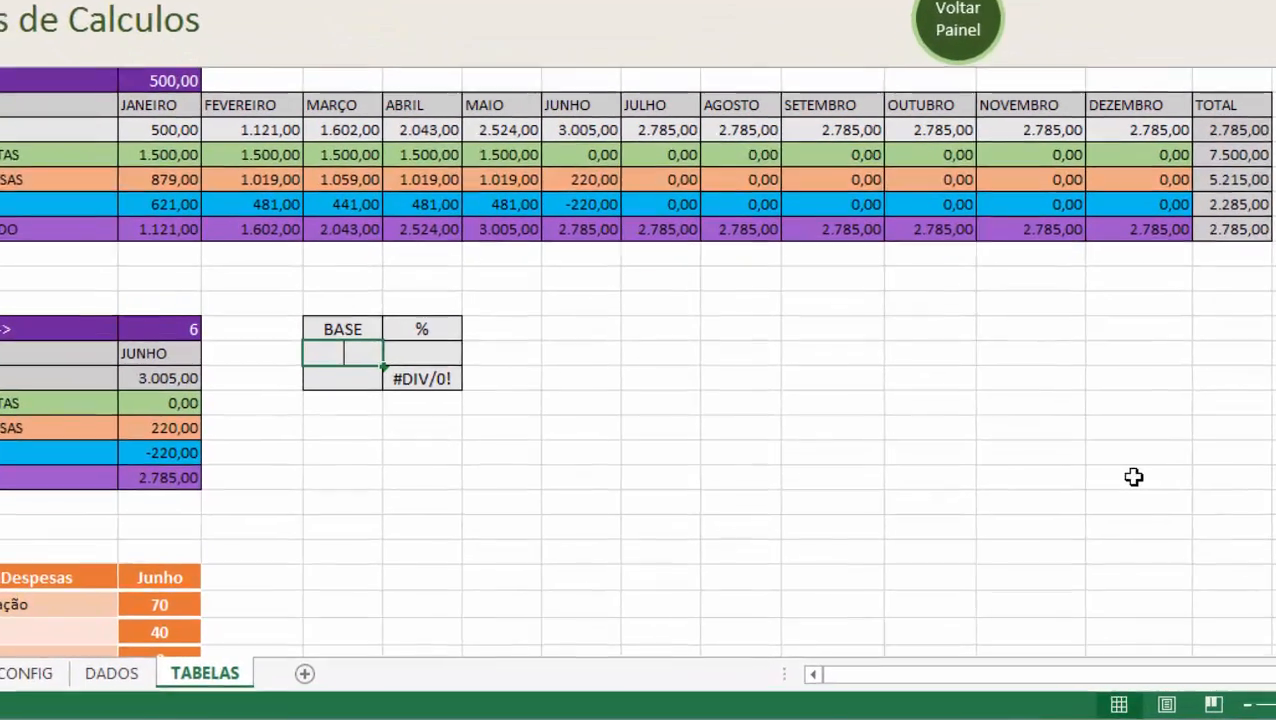
pyautogui.write('=')
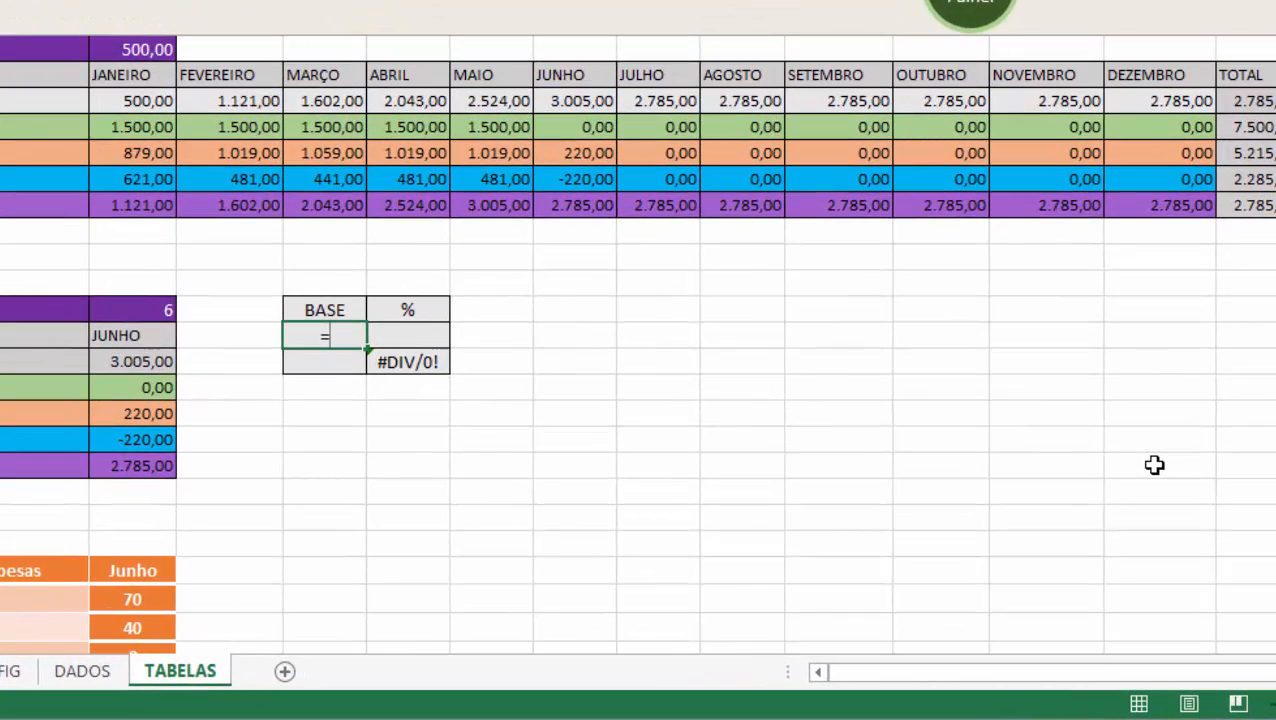
pyautogui.write('MÉ')
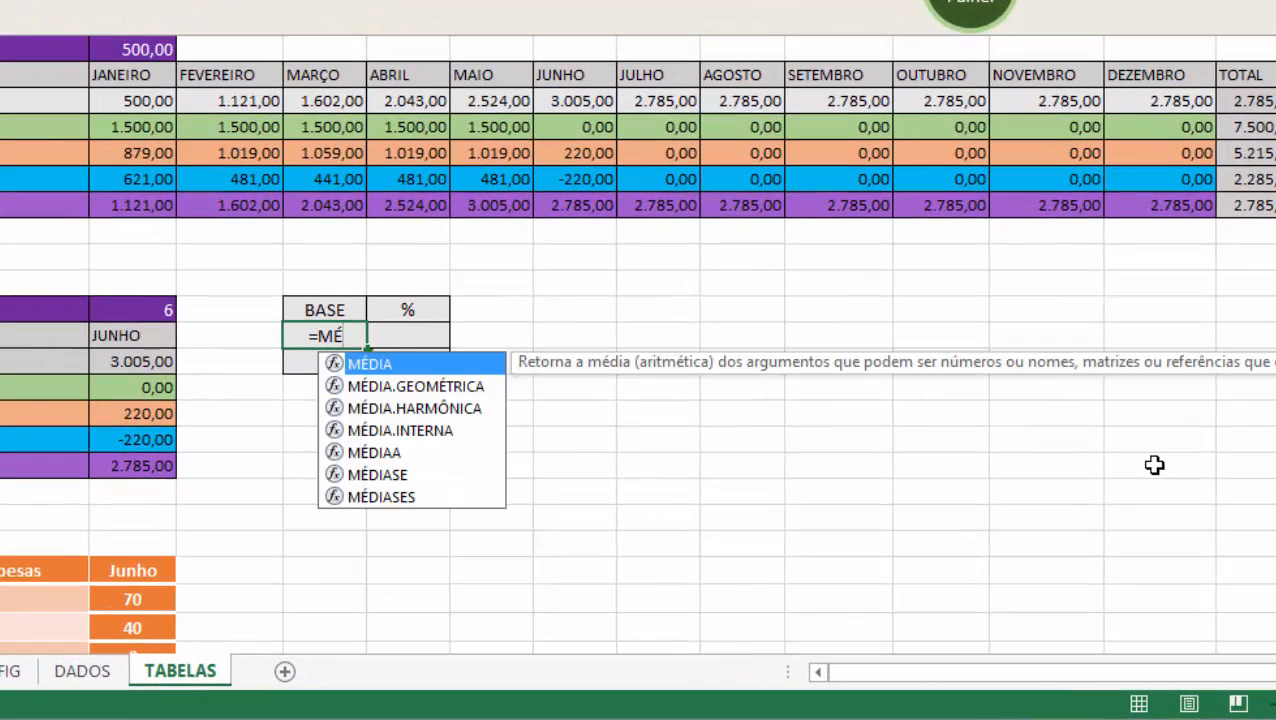
pyautogui.press('Down')
pyautogui.press('Down')
pyautogui.press('Down')
pyautogui.press('Down')
pyautogui.press('Down')
pyautogui.press('Down')
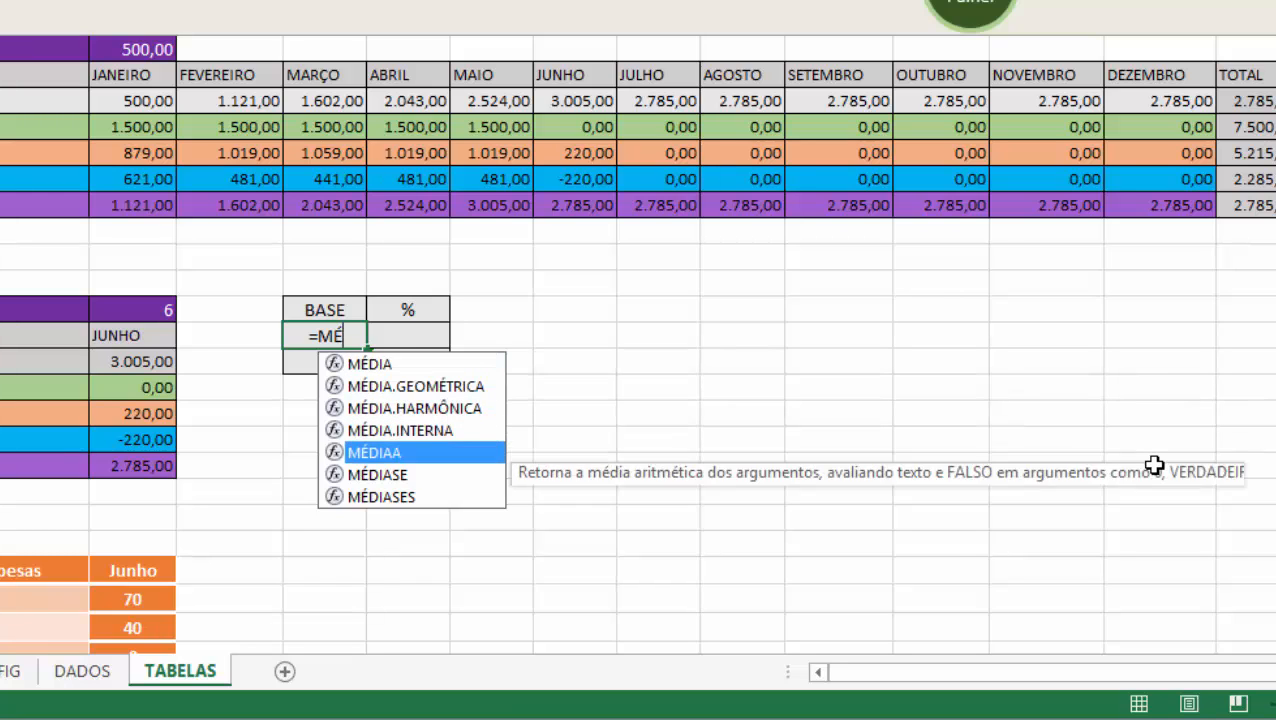
pyautogui.press('Tab')
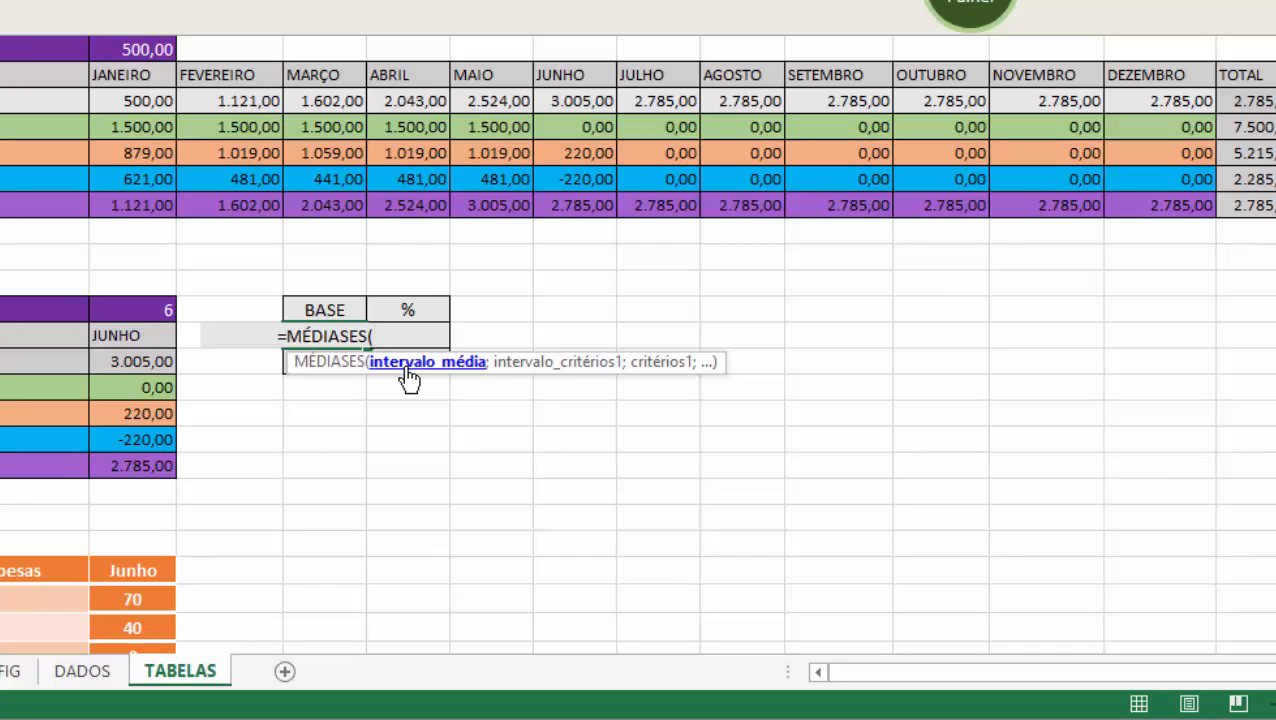
# - Give the MÉDIASES formula tblDados[VALOR R$] as its average range
pyautogui.write('TB')
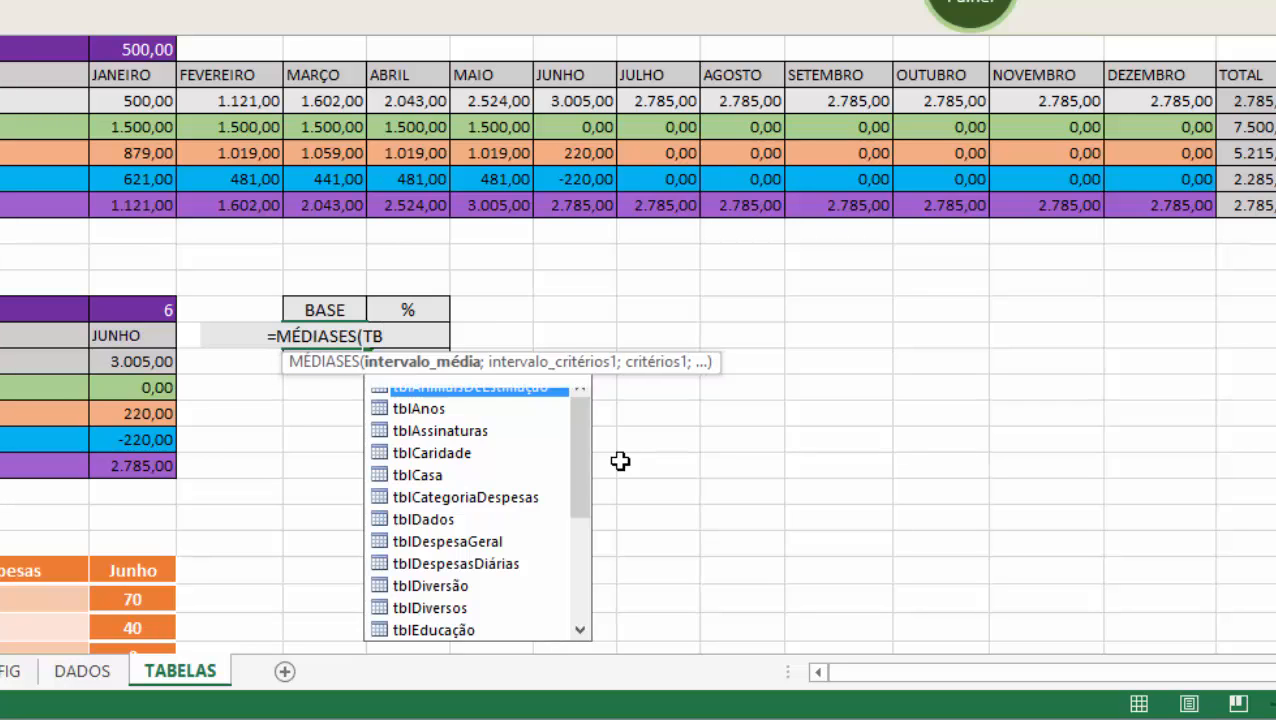
pyautogui.press('BackSpace')
pyautogui.press('BackSpace')
pyautogui.write('tbl')
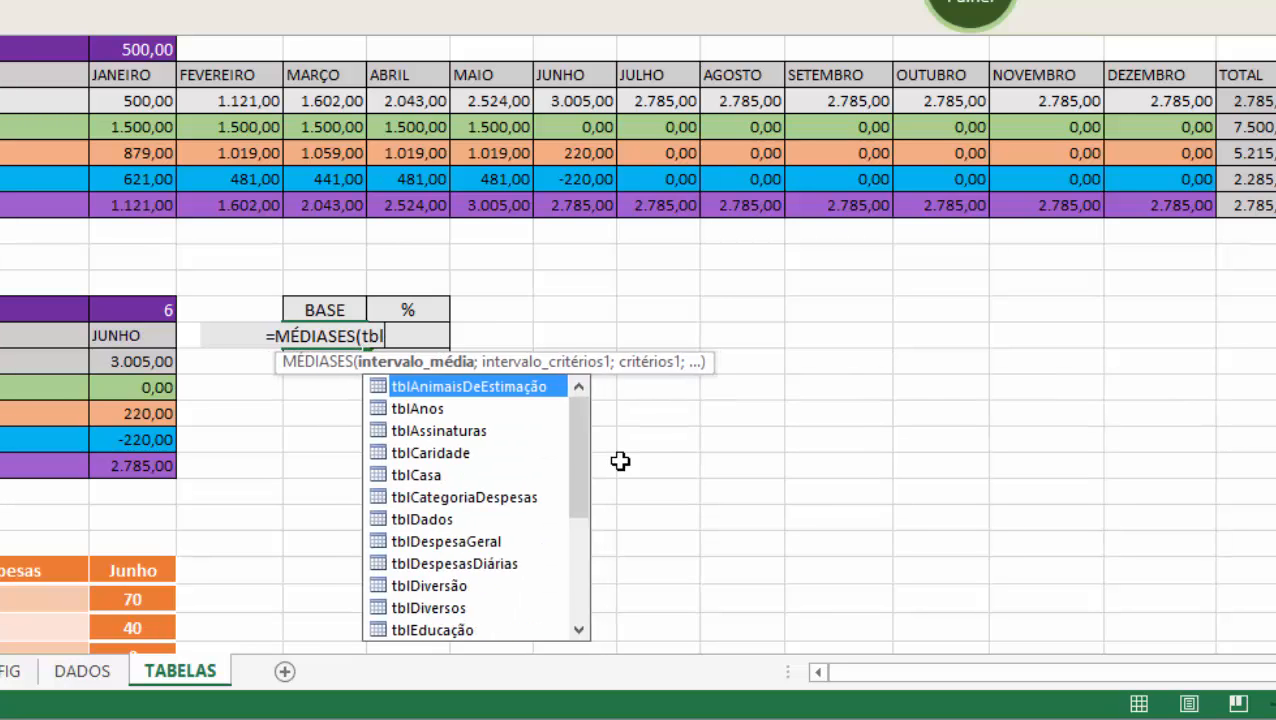
pyautogui.write('Dados[')
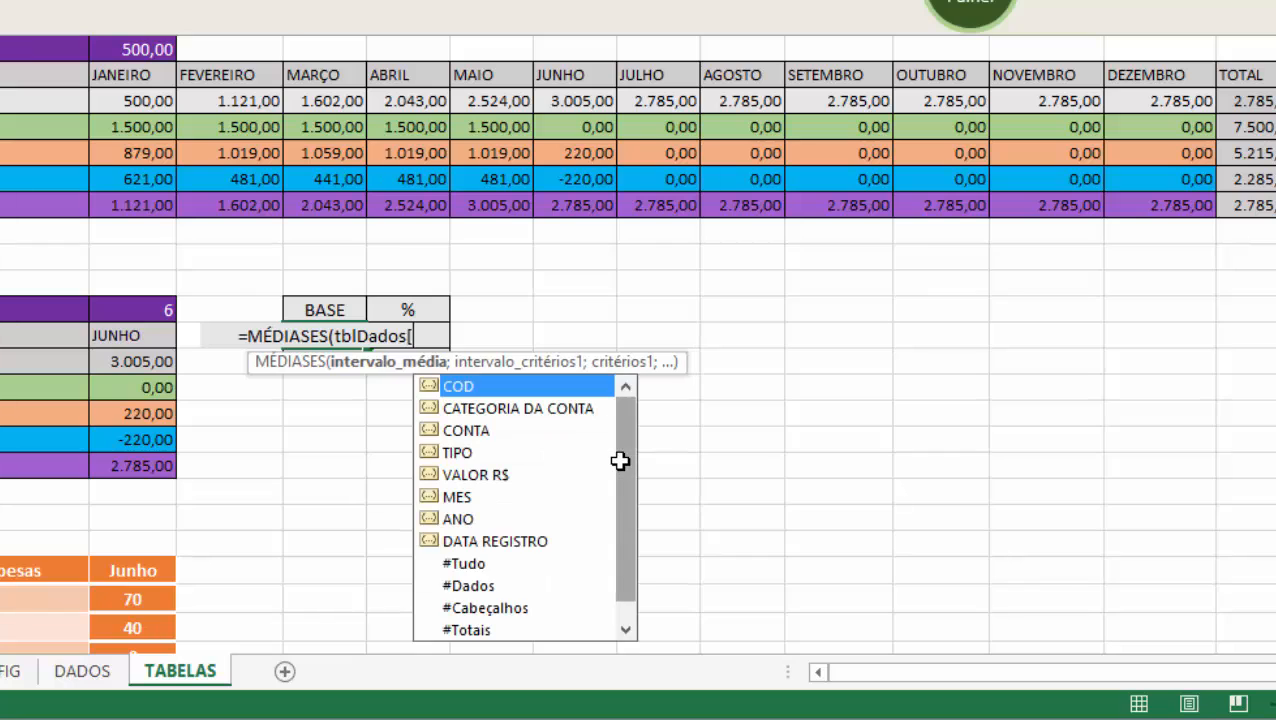
pyautogui.write('v')
pyautogui.press('Tab')
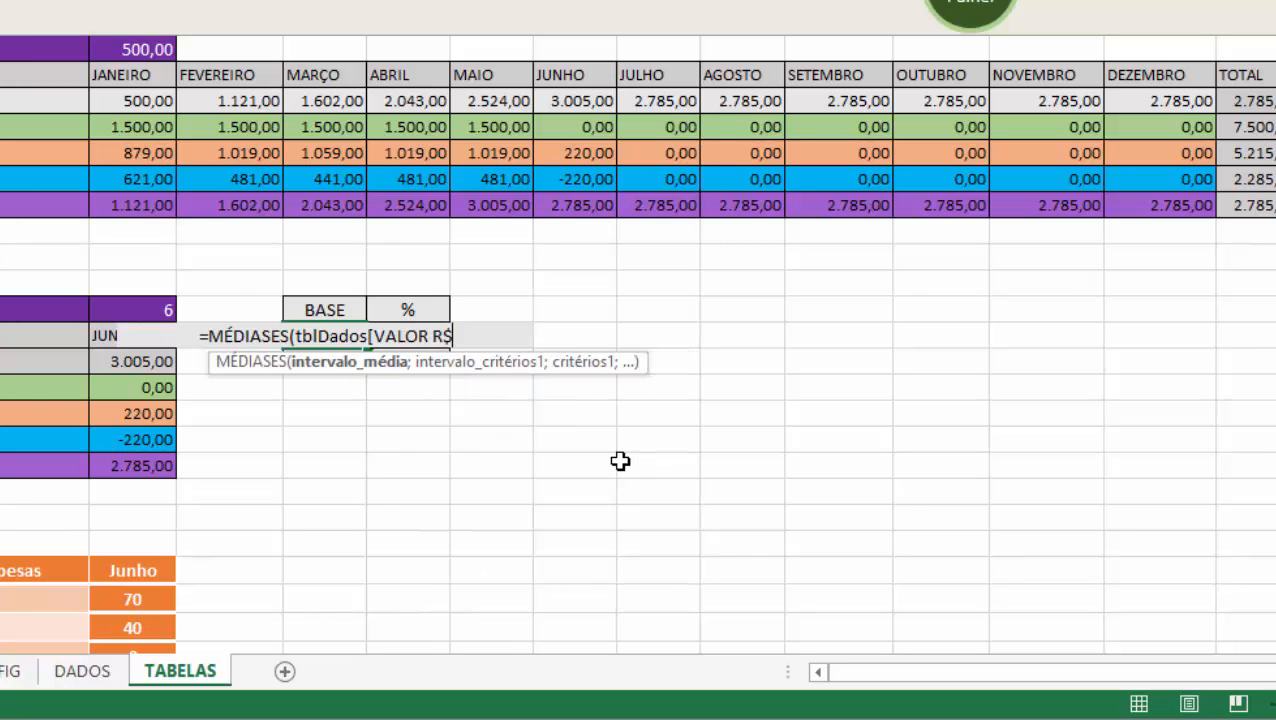
pyautogui.write('];')
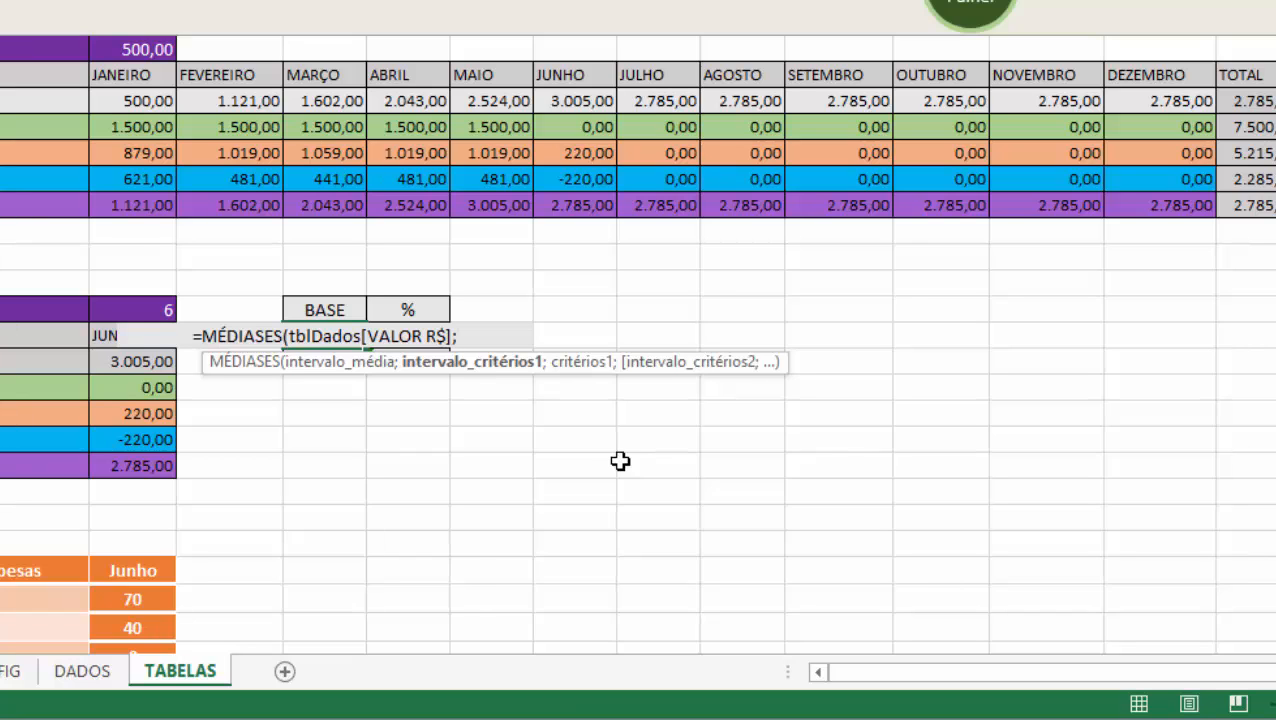
# - Add tblDados[CONTA] as the first criteria range of the MÉDIASES formula in E53
pyautogui.write('tbl')
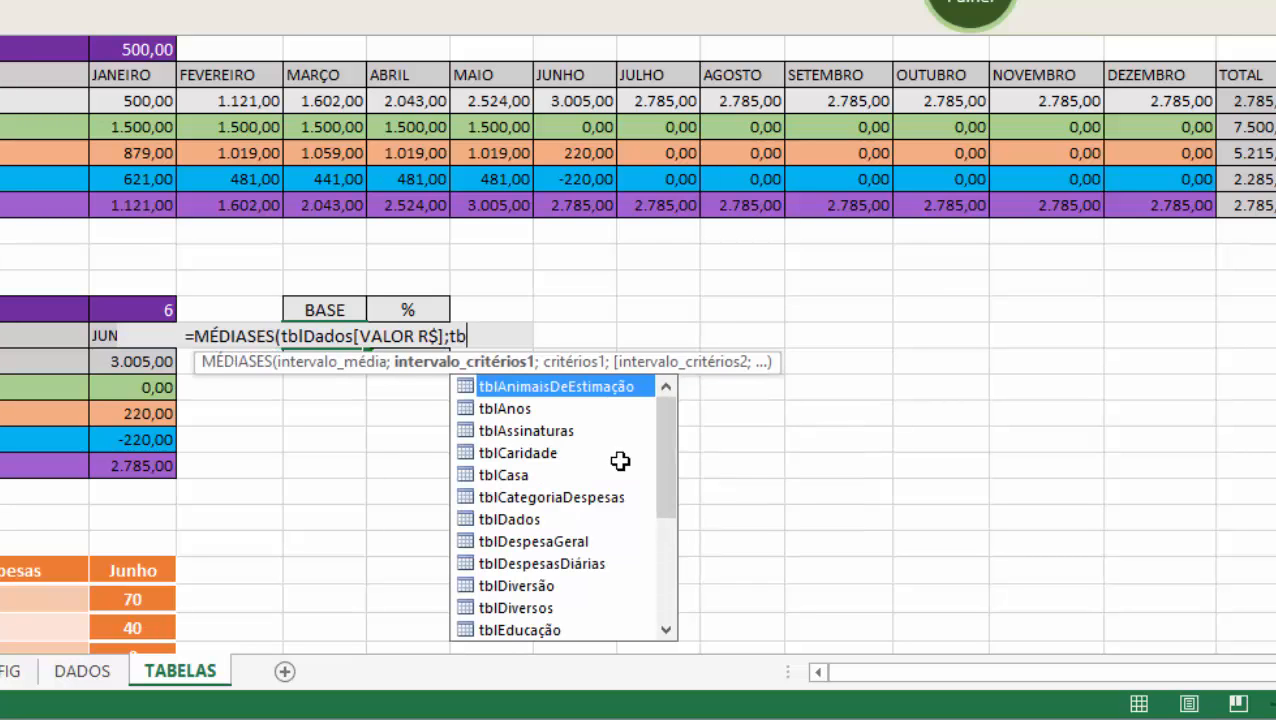
pyautogui.write('Dados')
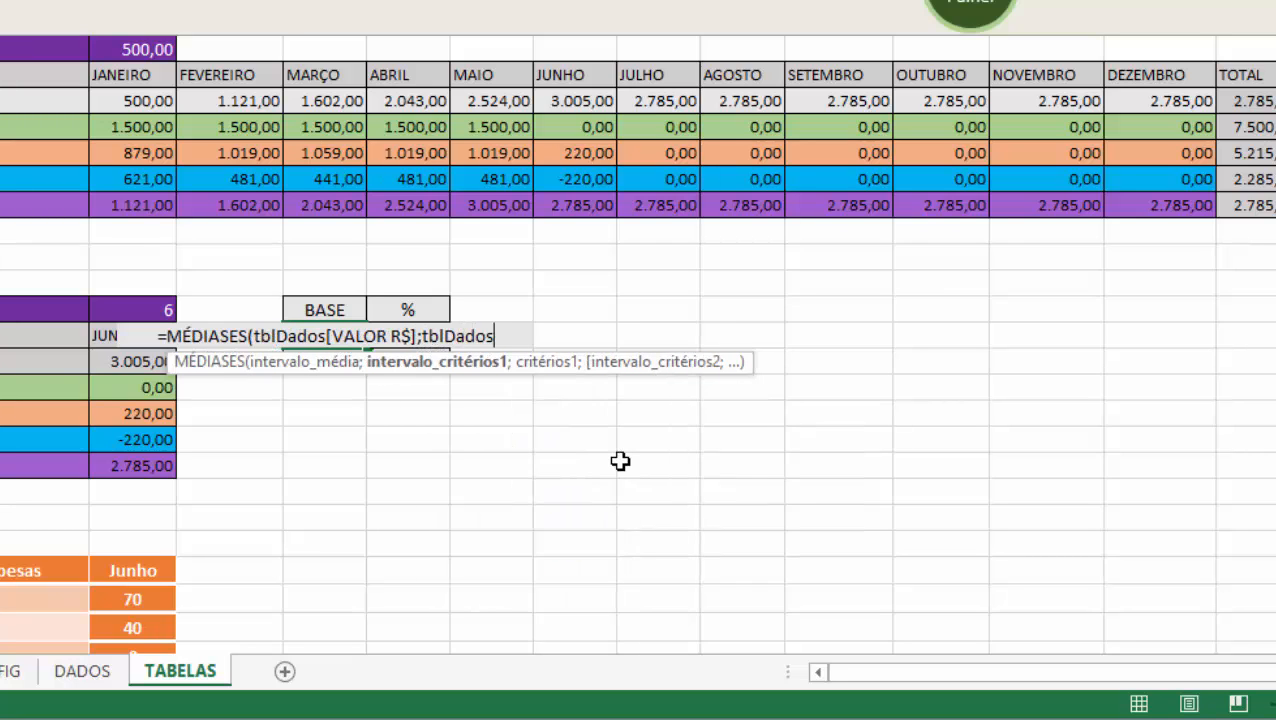
pyautogui.write('[co')
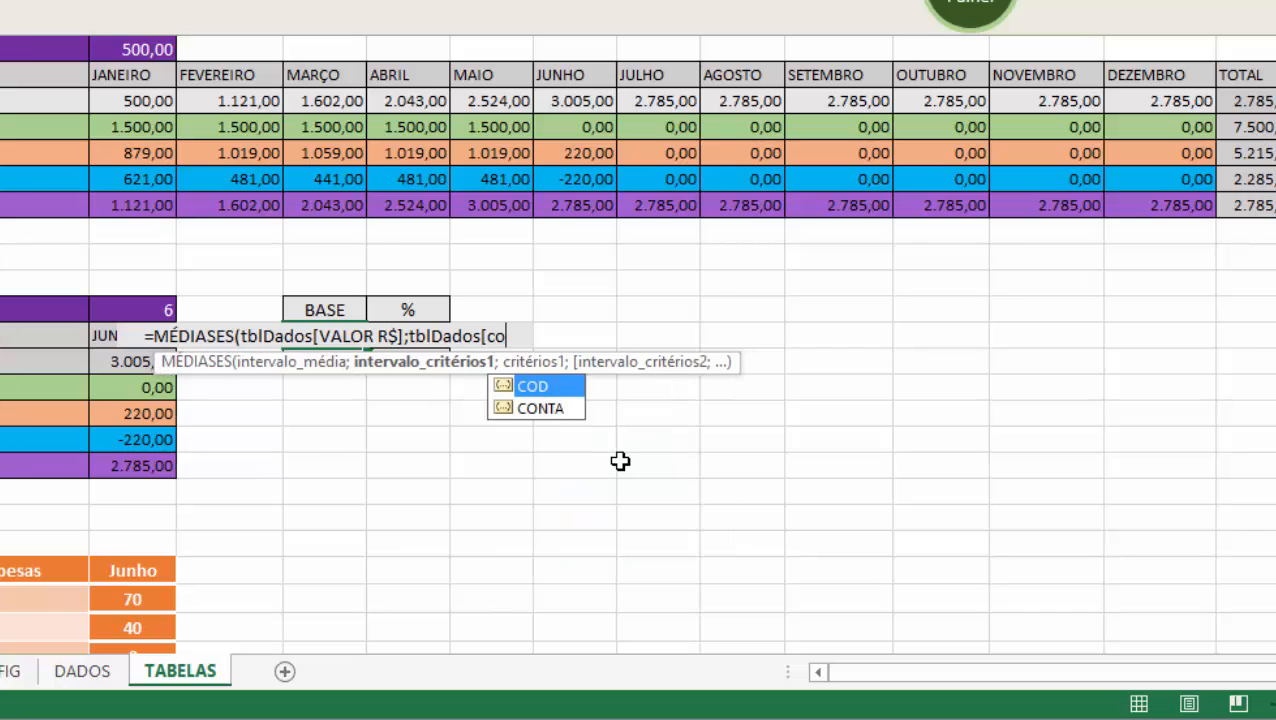
pyautogui.write('n')
pyautogui.press('Tab')
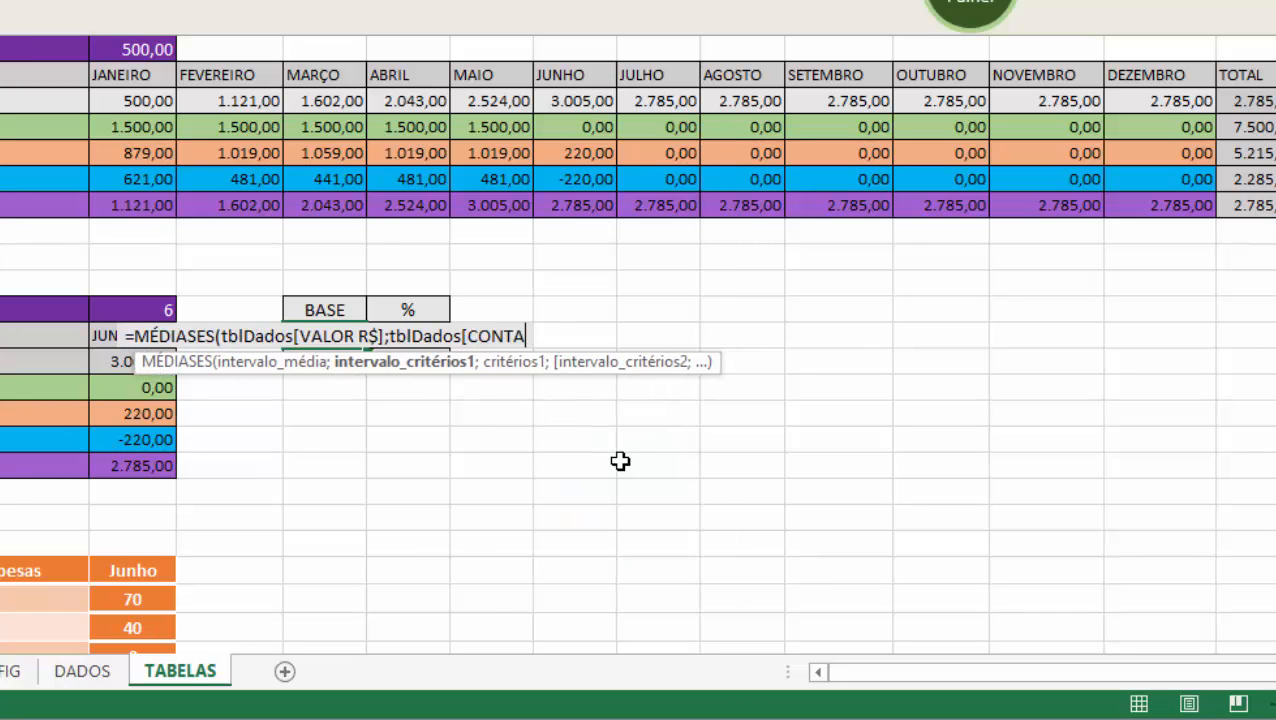
pyautogui.write(']')
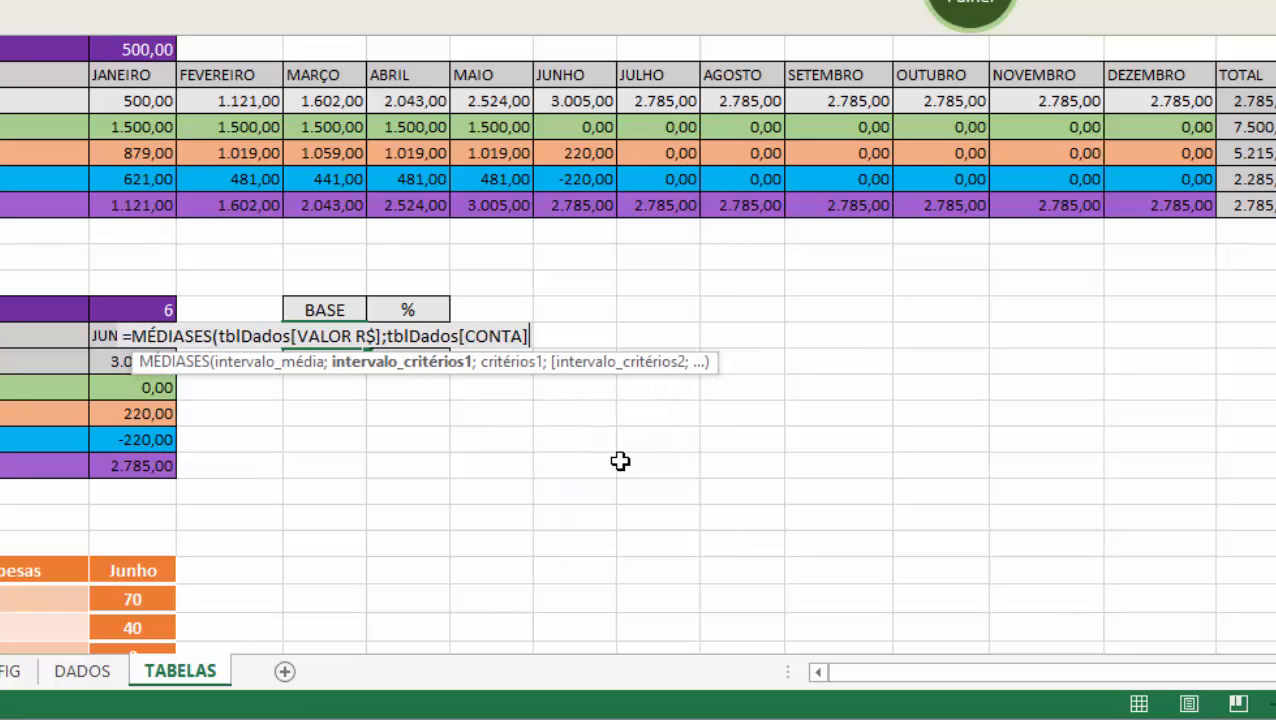
pyautogui.write(';')
# - Set "Salário" as the criterion for the CONTA range in the MÉDIASES formula
pyautogui.write('"S')
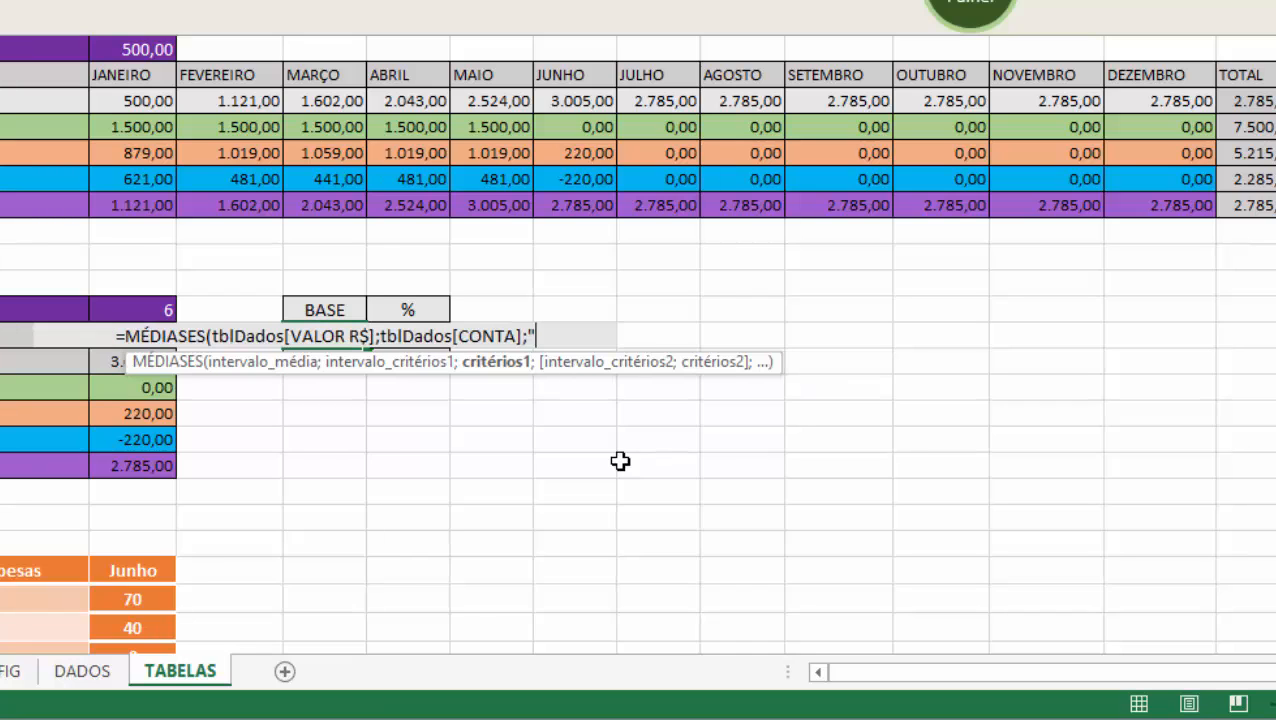
pyautogui.write('a')
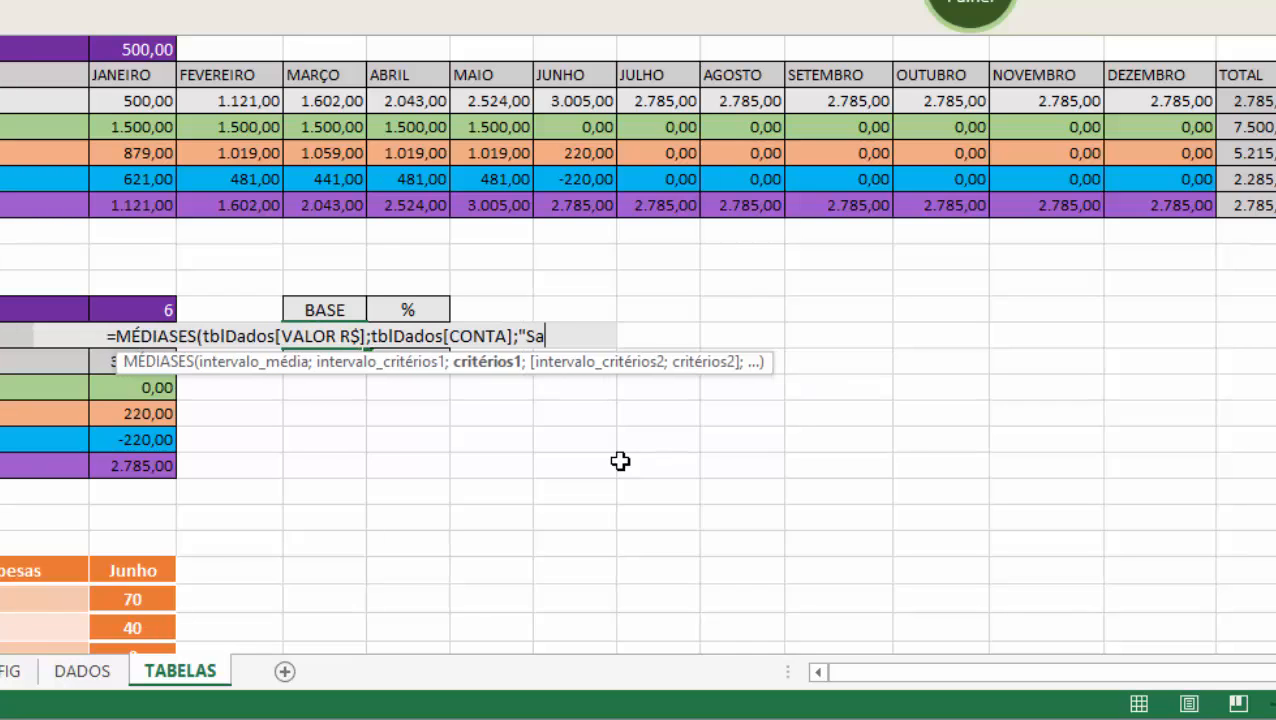
pyautogui.write('lário')
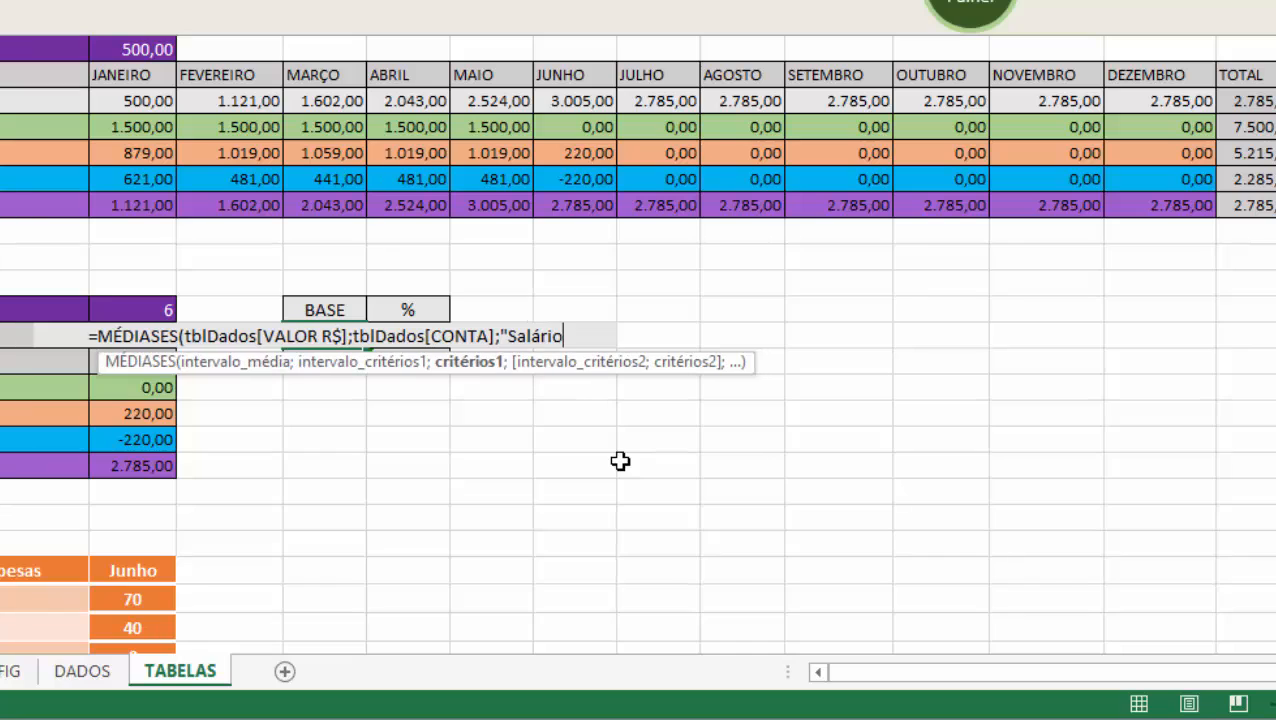
pyautogui.write('"')
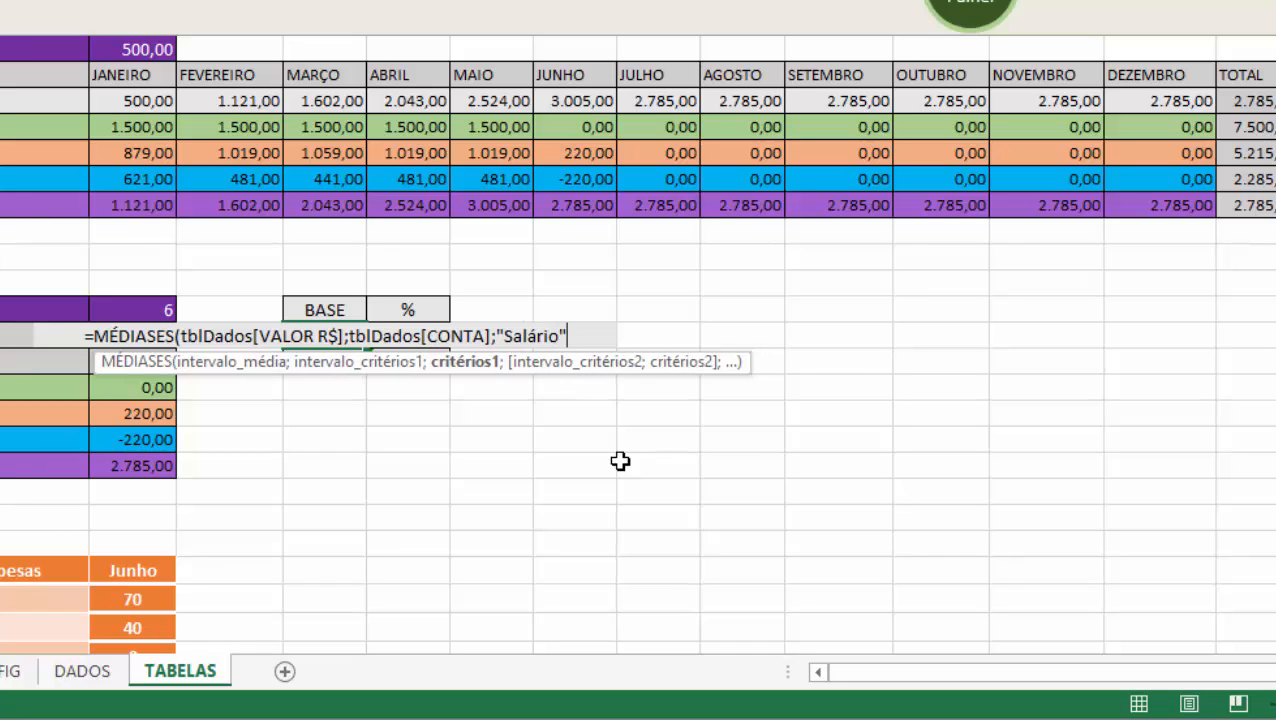
pyautogui.write(';')
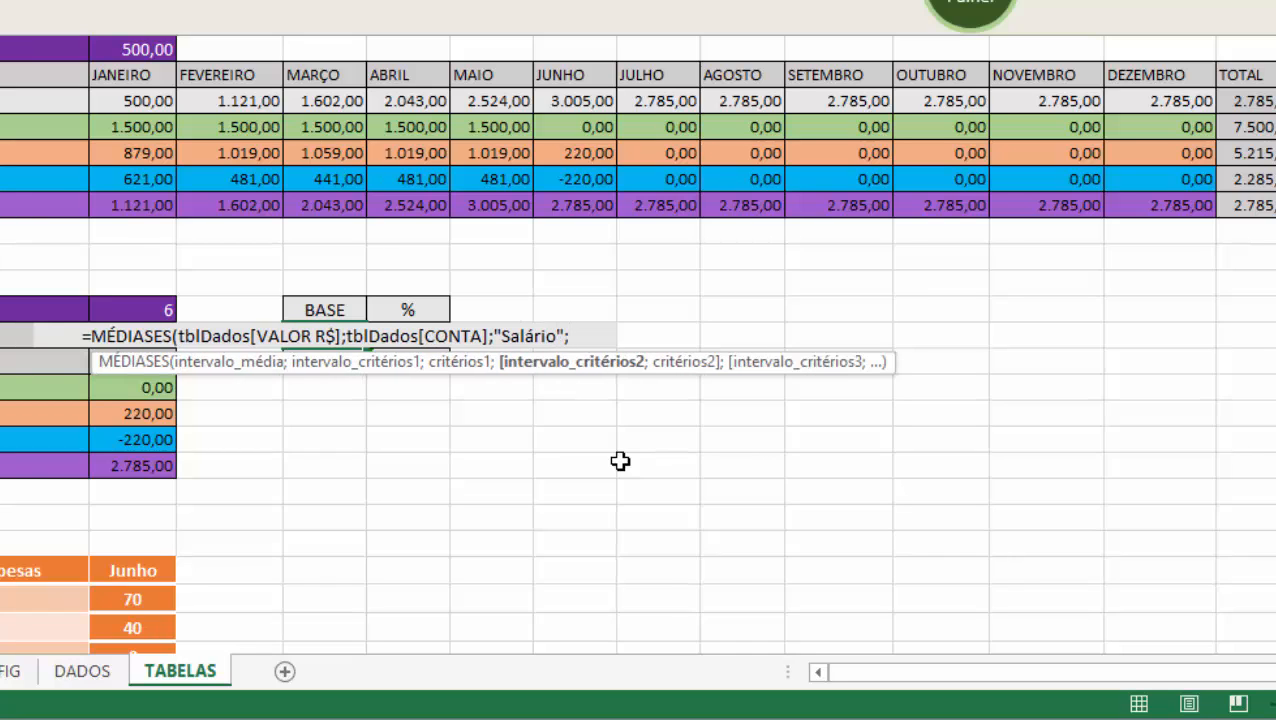
# - Add tblDados[ANO] as the second criteria range of the MÉDIASES formula
pyautogui.write('tblDad')
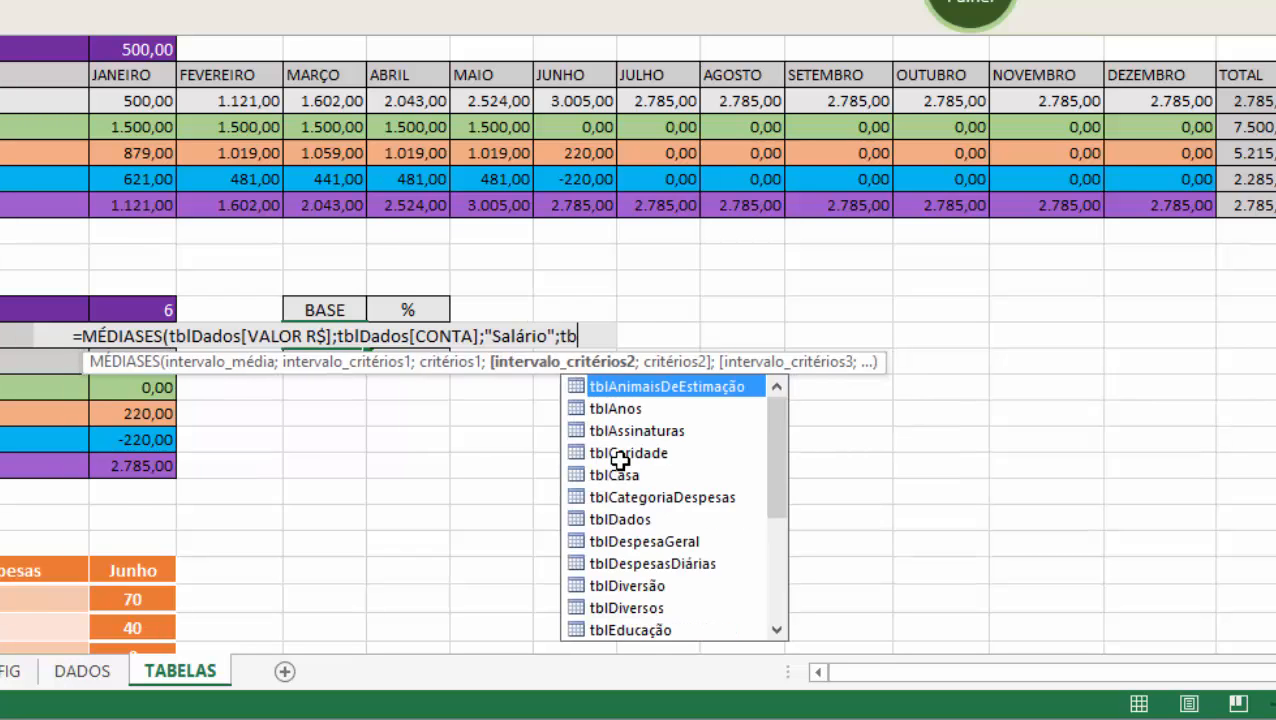
pyautogui.press('Tab')
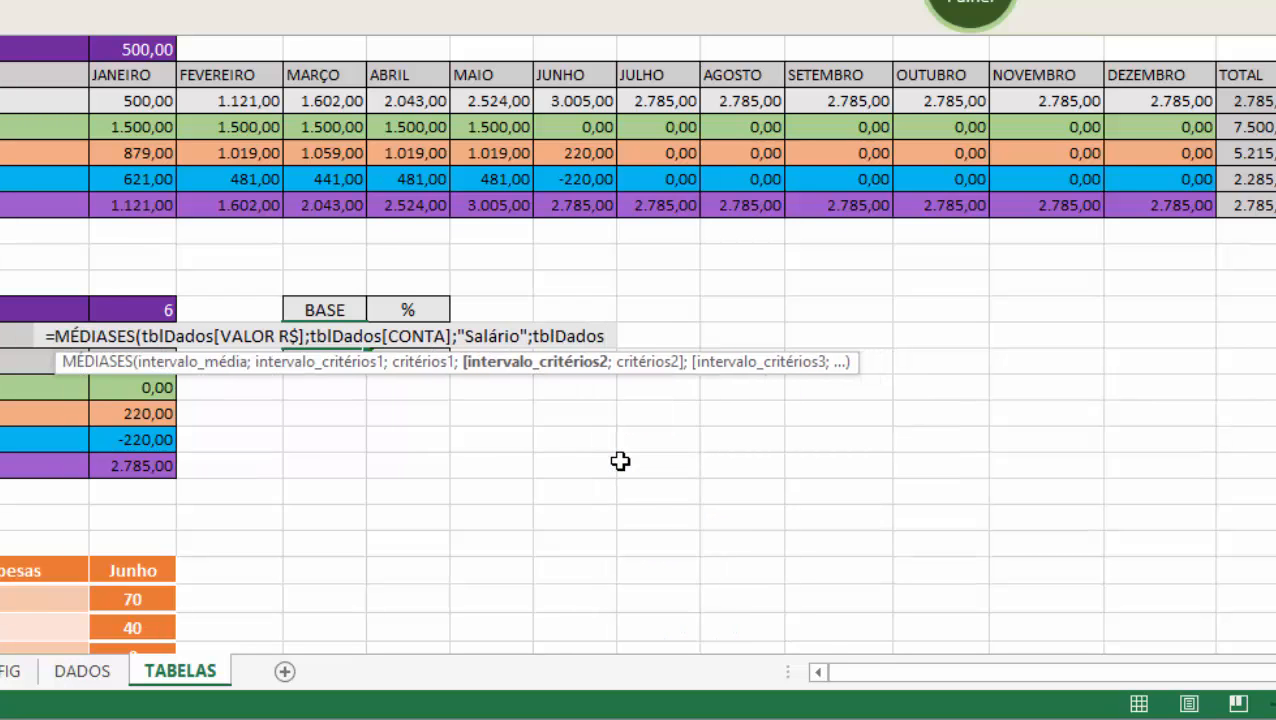
pyautogui.write('[')
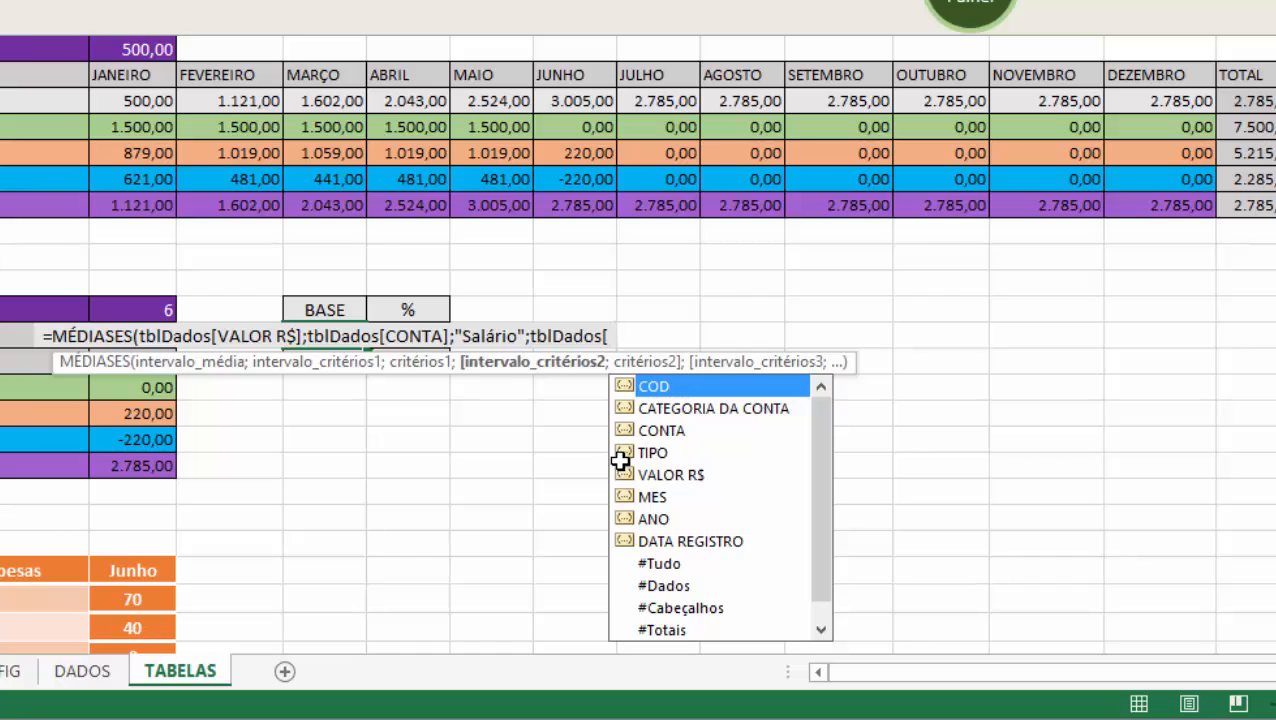
pyautogui.write('an')
pyautogui.press('Tab')
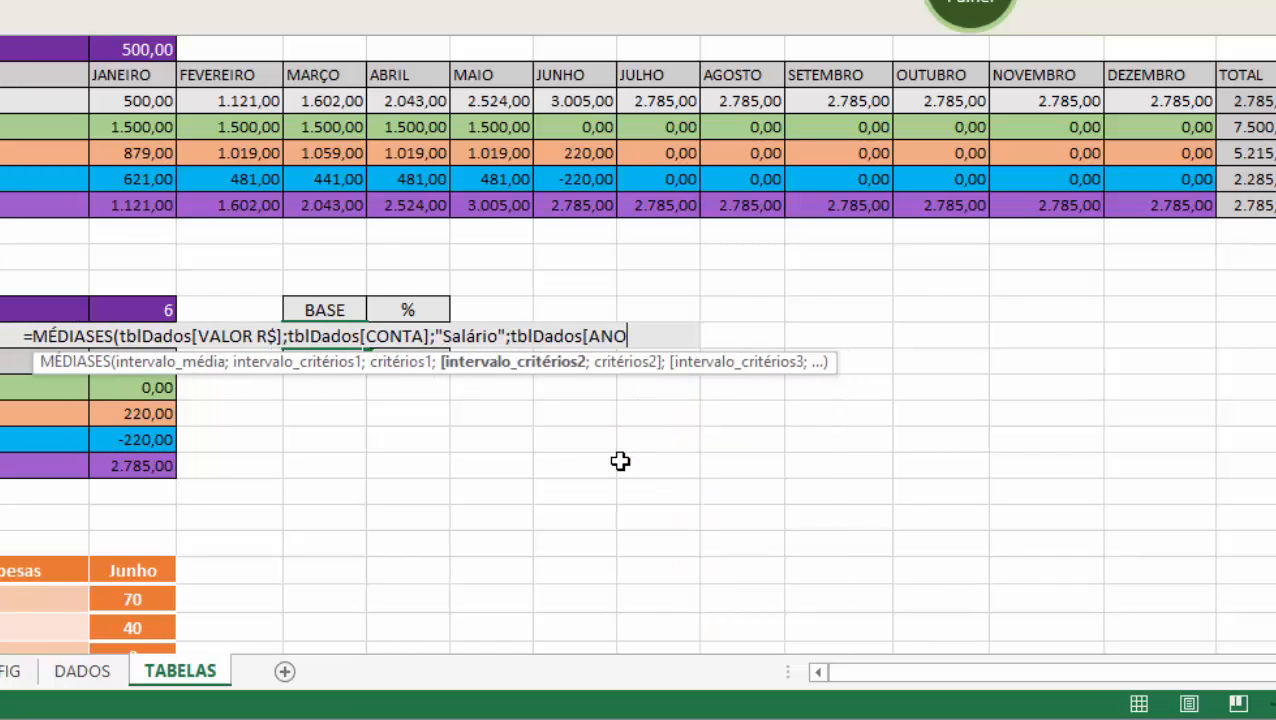
pyautogui.write(']')
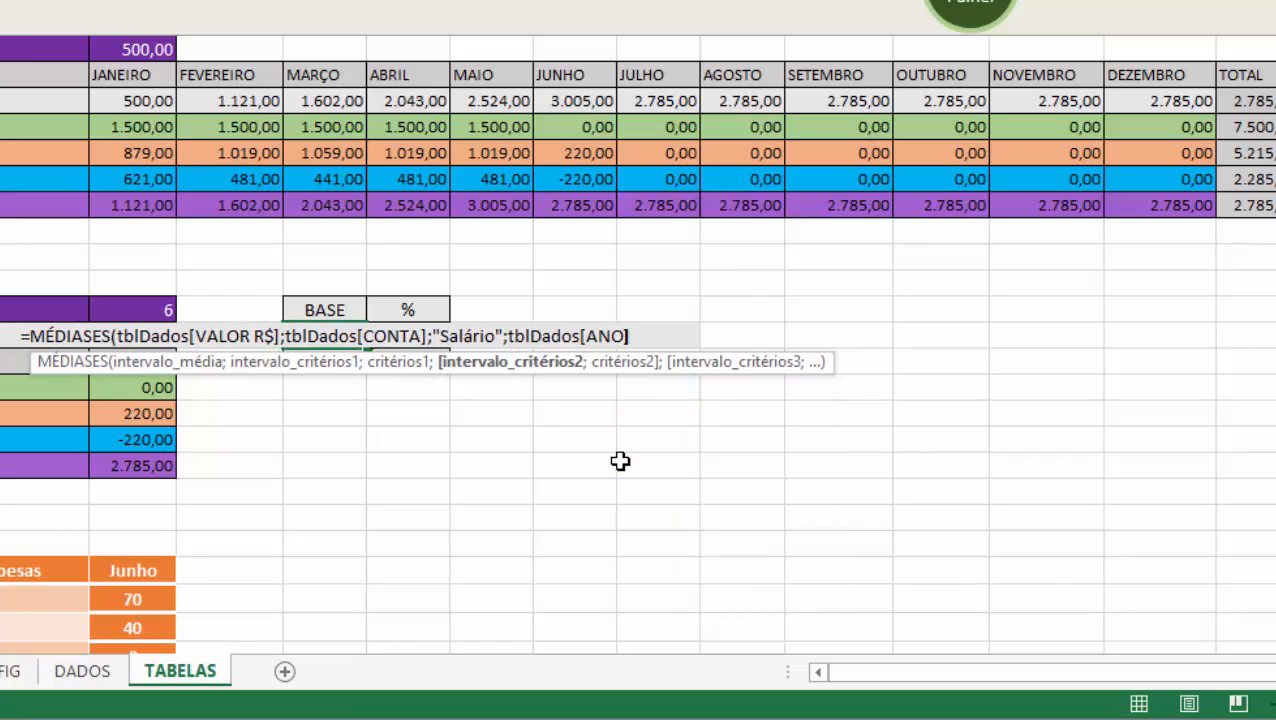
# - Use the named range AnoFluxo as the criterion for the ANO range and complete the E53 formula
pyautogui.write(';ano')
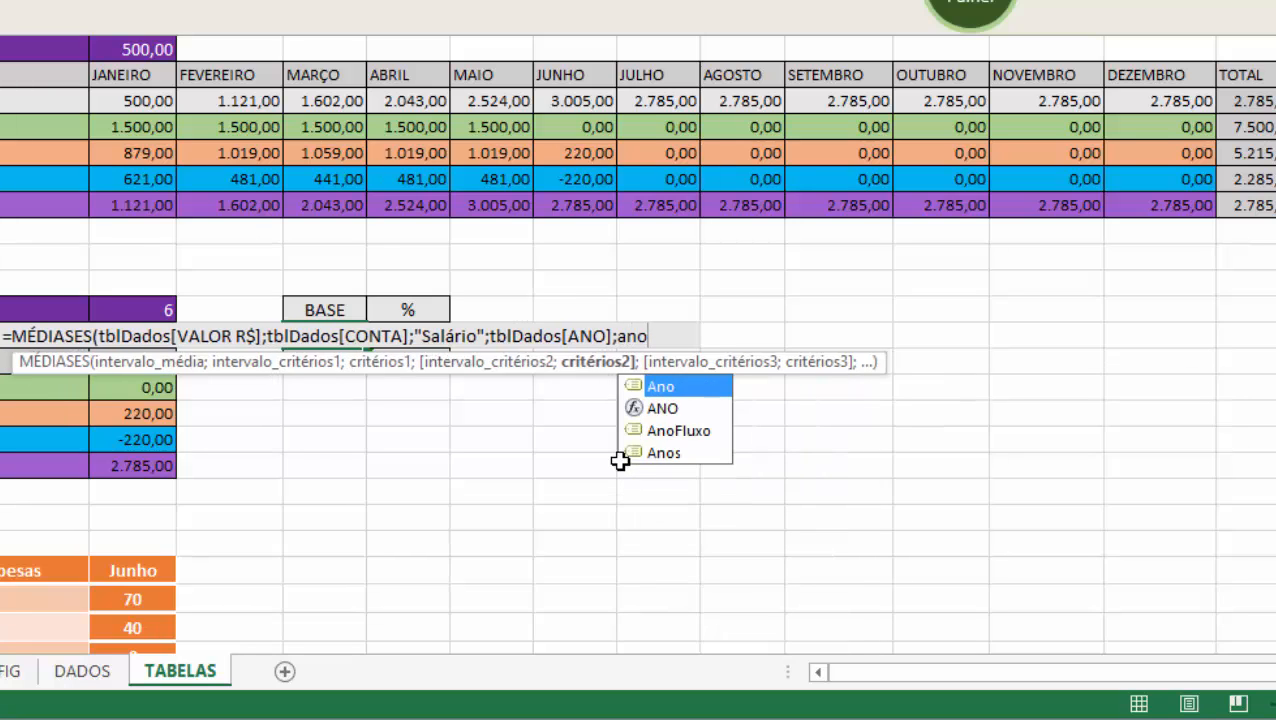
pyautogui.press('Down')
pyautogui.press('Down')
pyautogui.press('Tab')
pyautogui.write(')')
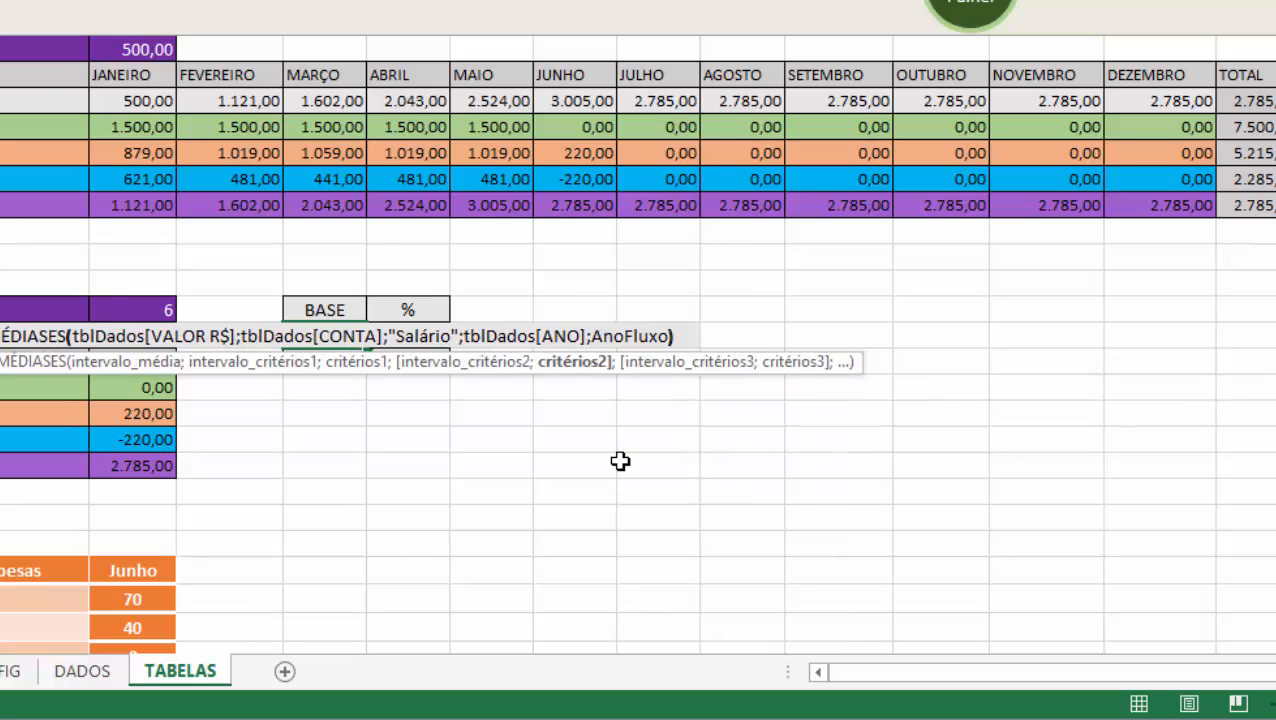
pyautogui.press('Return')
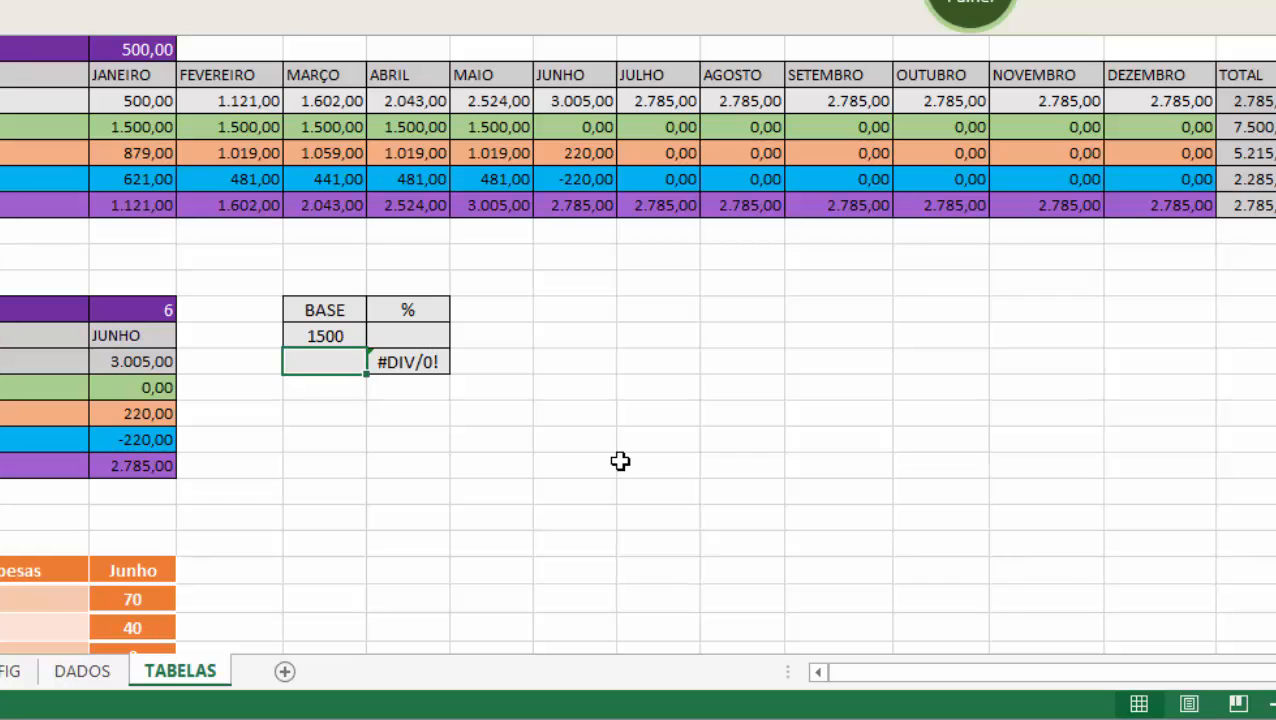
# - Examine the monthly Salário row in the Receitas table, the TOTAL DAS RECEITAS total in O45 and the BASE value in E53
pyautogui.press('Right')
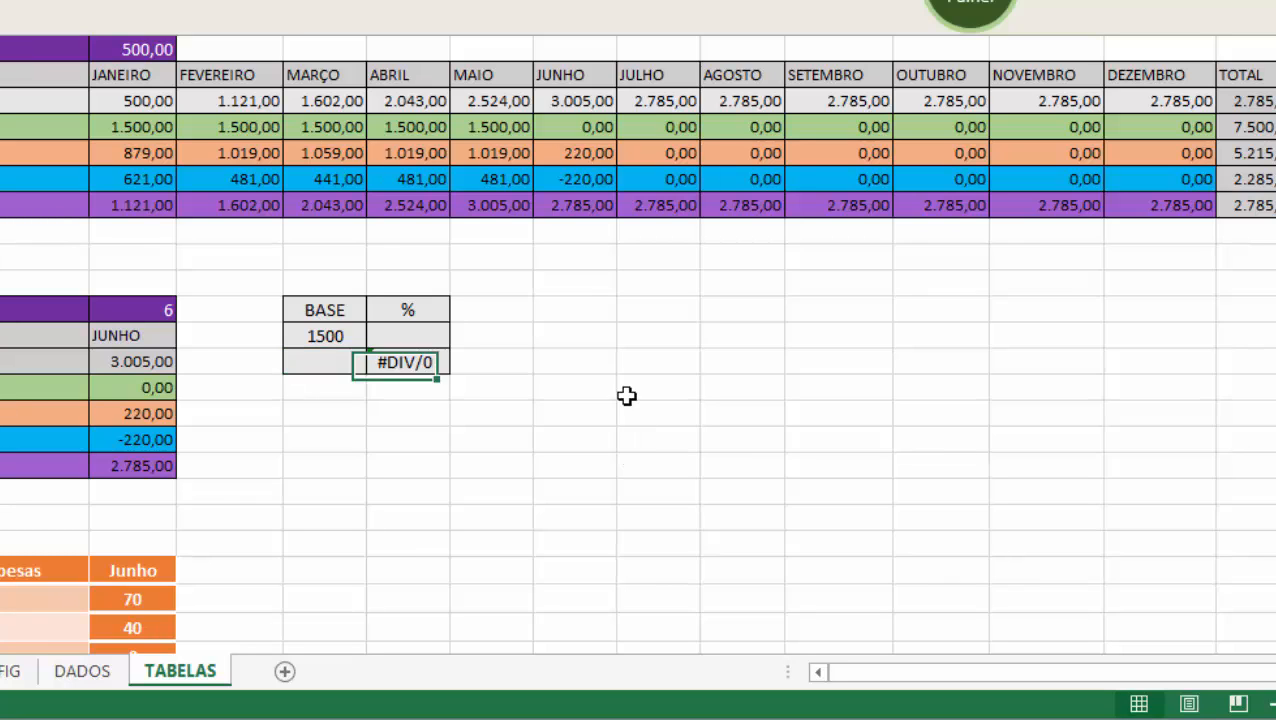
pyautogui.click(623, 383)
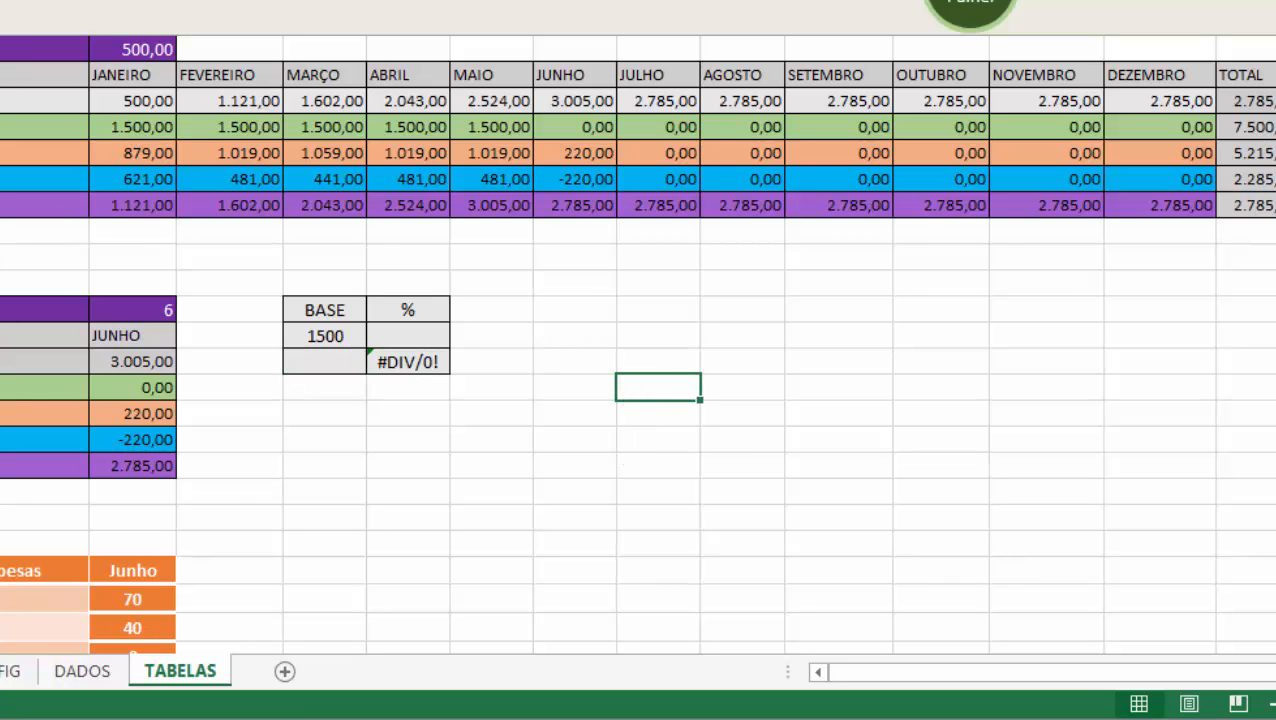
pyautogui.scroll(9, 636, 345)
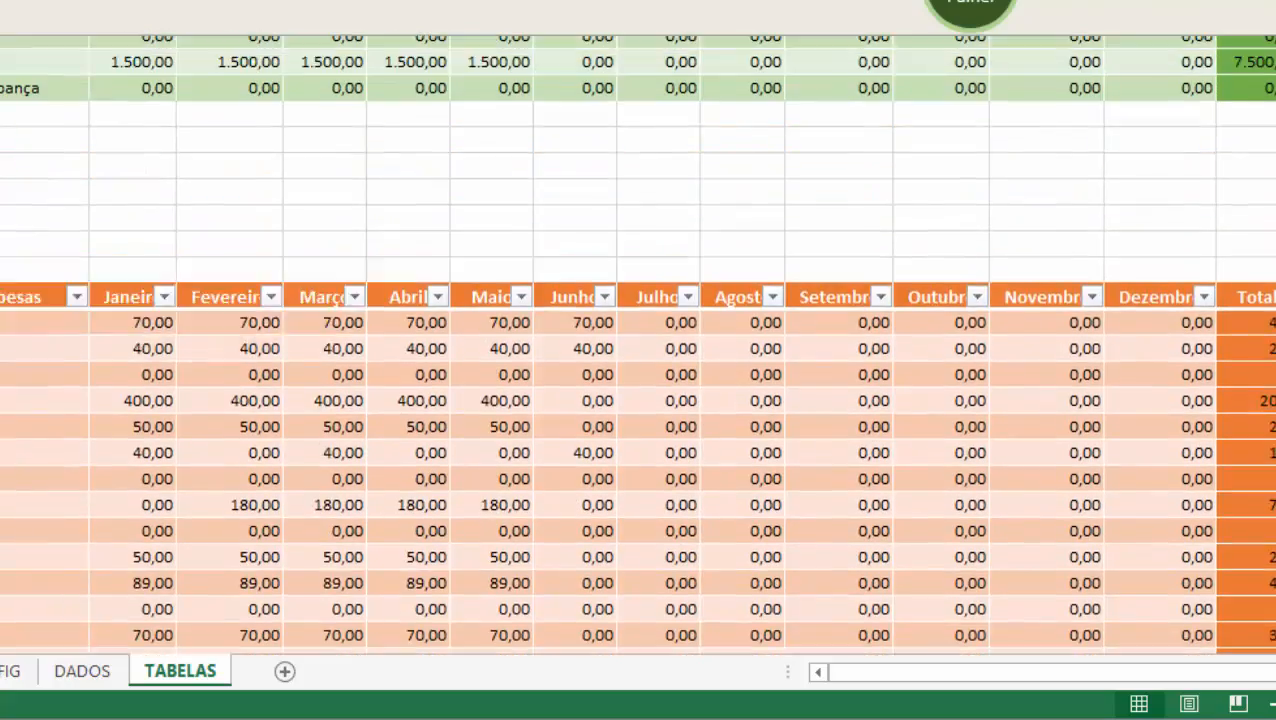
pyautogui.scroll(3, 636, 345)
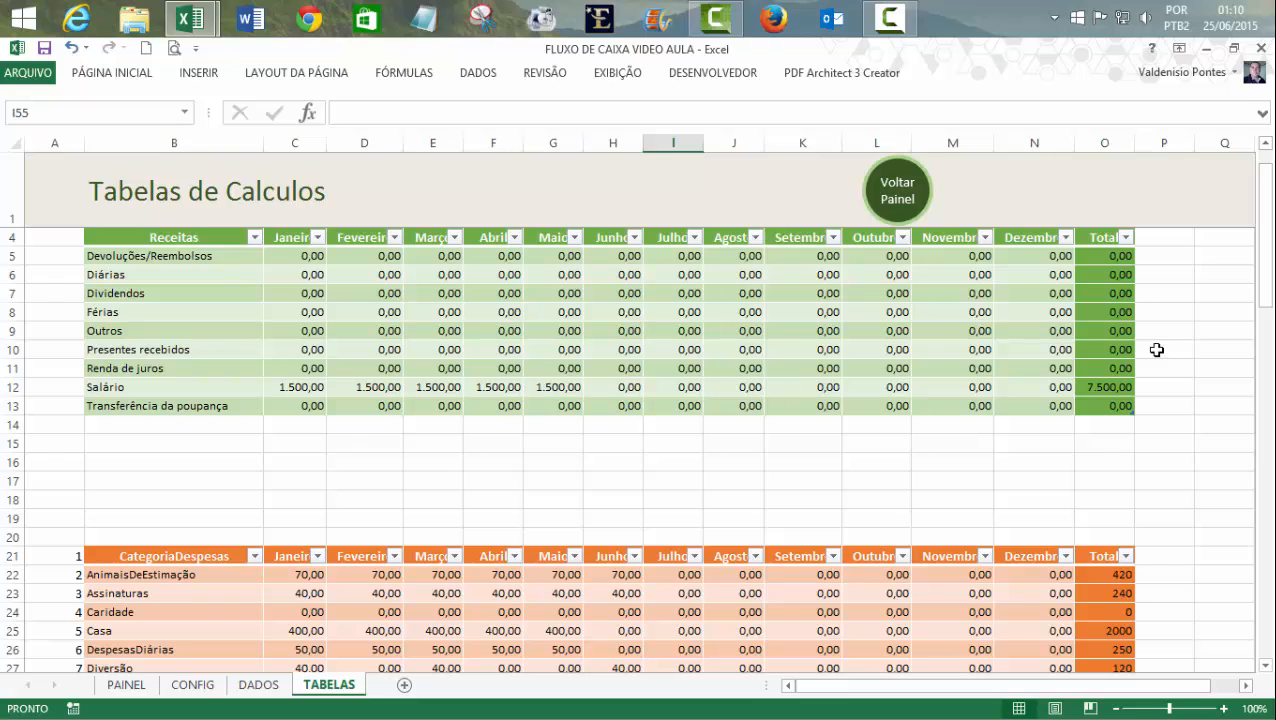
pyautogui.moveTo(1267, 220); pyautogui.dragTo(1268, 490)
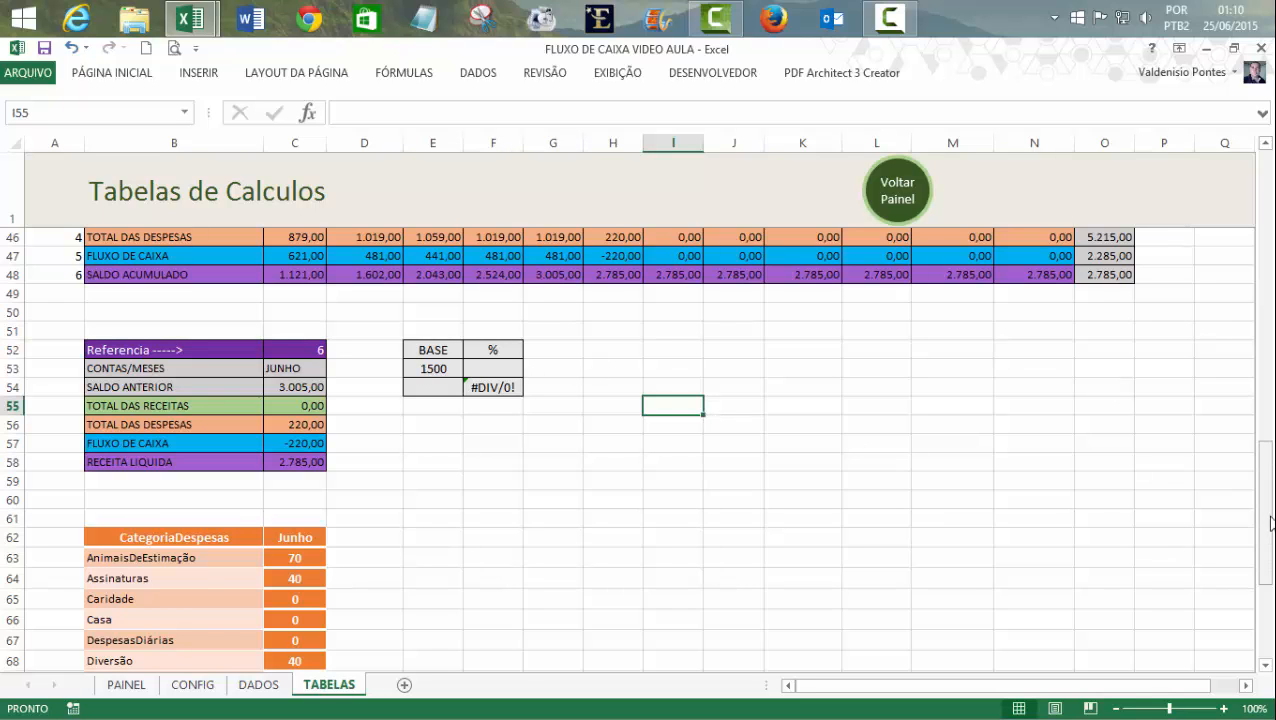
pyautogui.moveTo(1268, 520); pyautogui.dragTo(1270, 480)
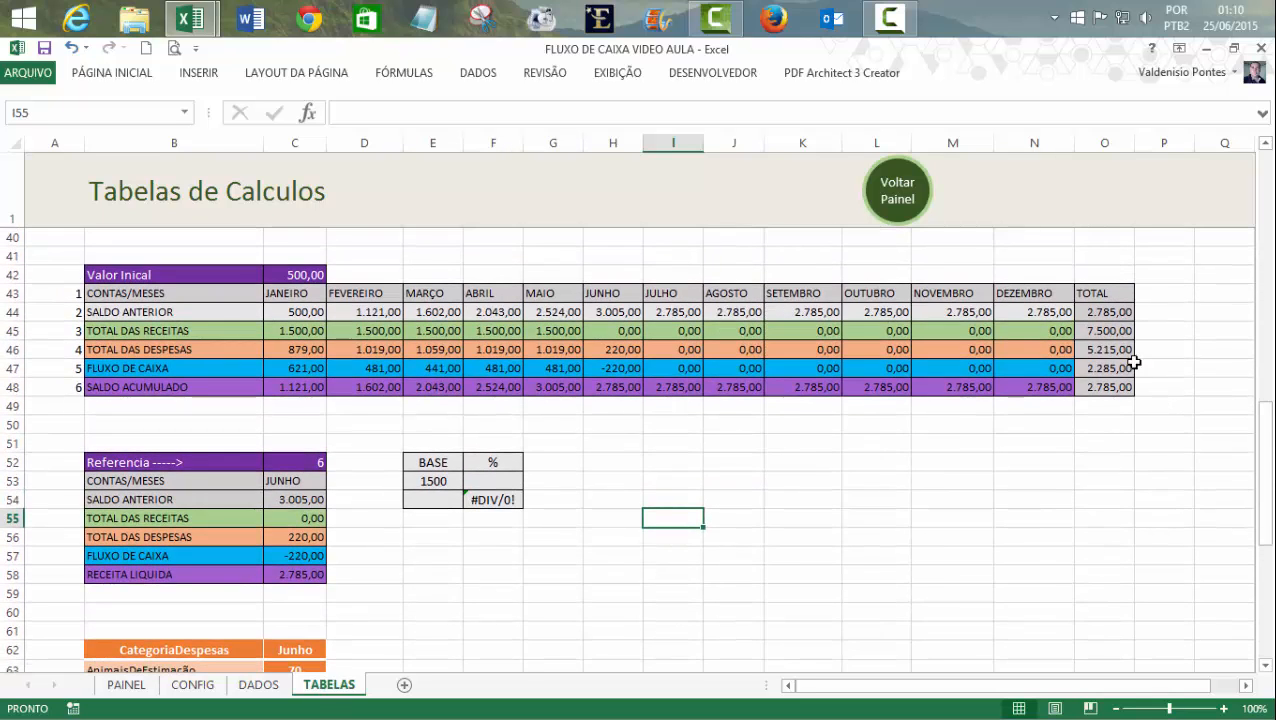
pyautogui.click(1110, 332)
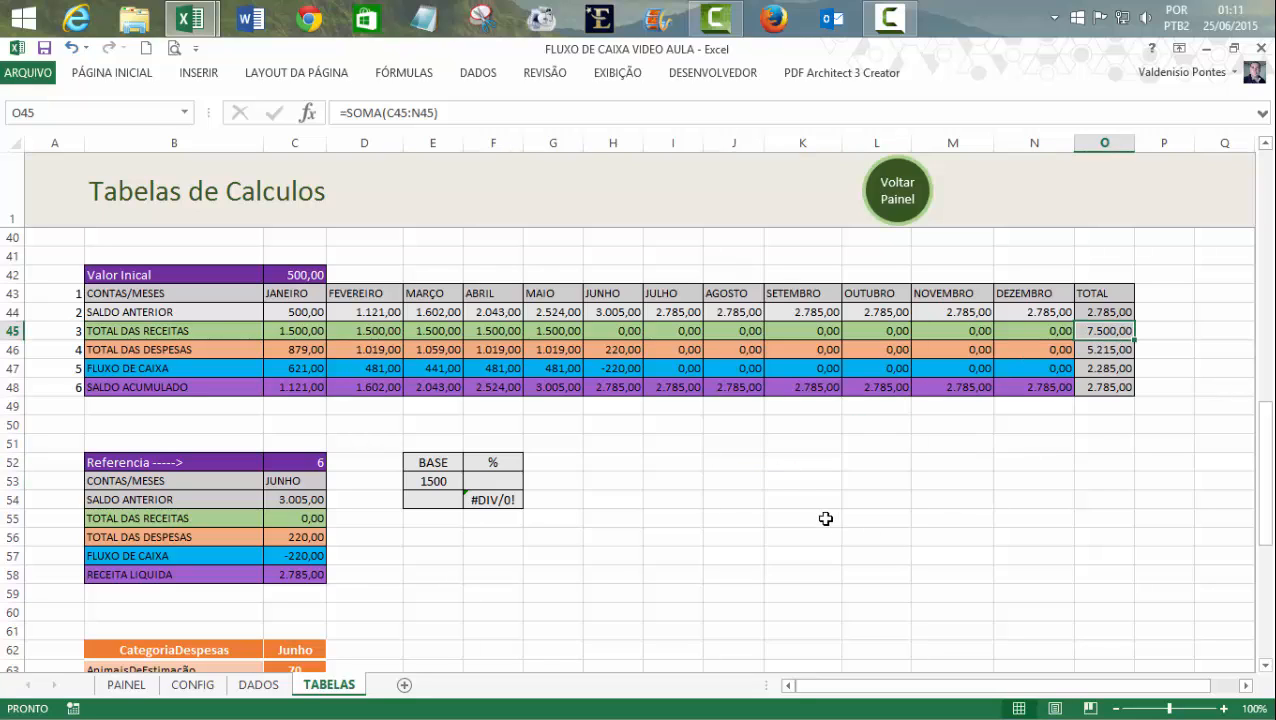
pyautogui.click(445, 483)
# - Replace the percentage formula in F54 with an SE formula whose logical test is VisaoR=0, referencing the TOTAL DAS RECEITAS cell C55
pyautogui.click(493, 499)
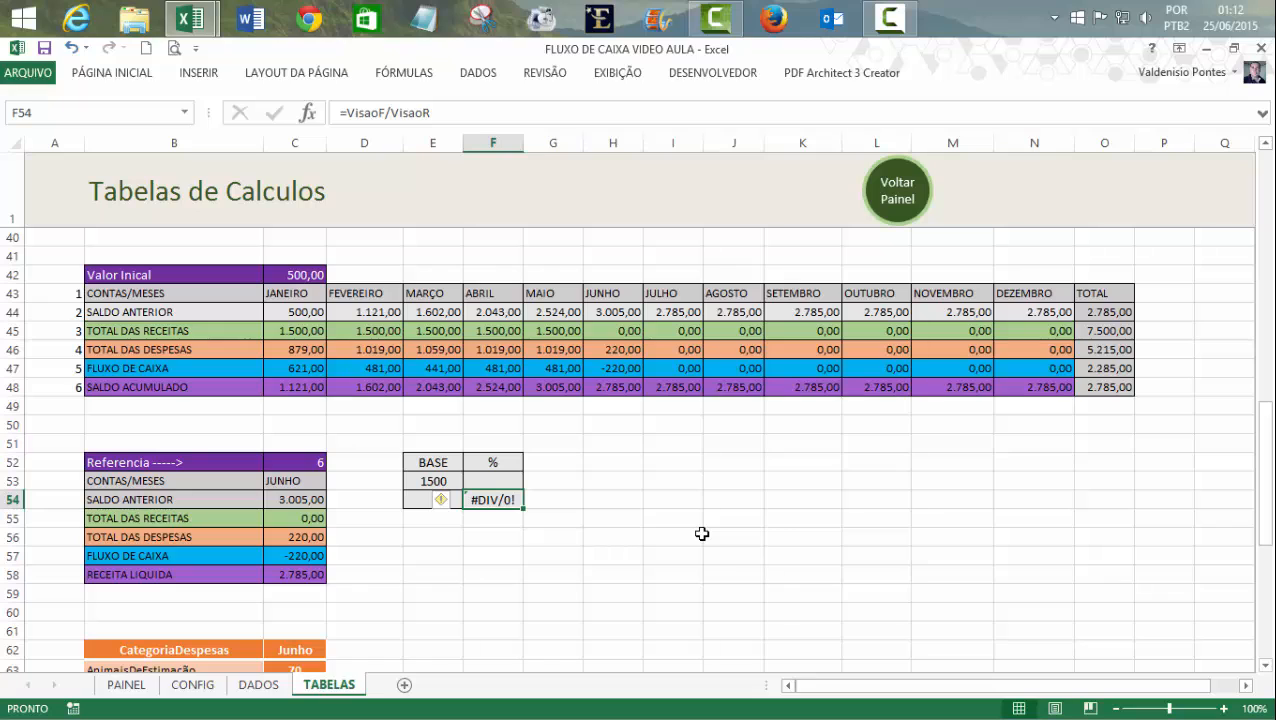
pyautogui.write('=')
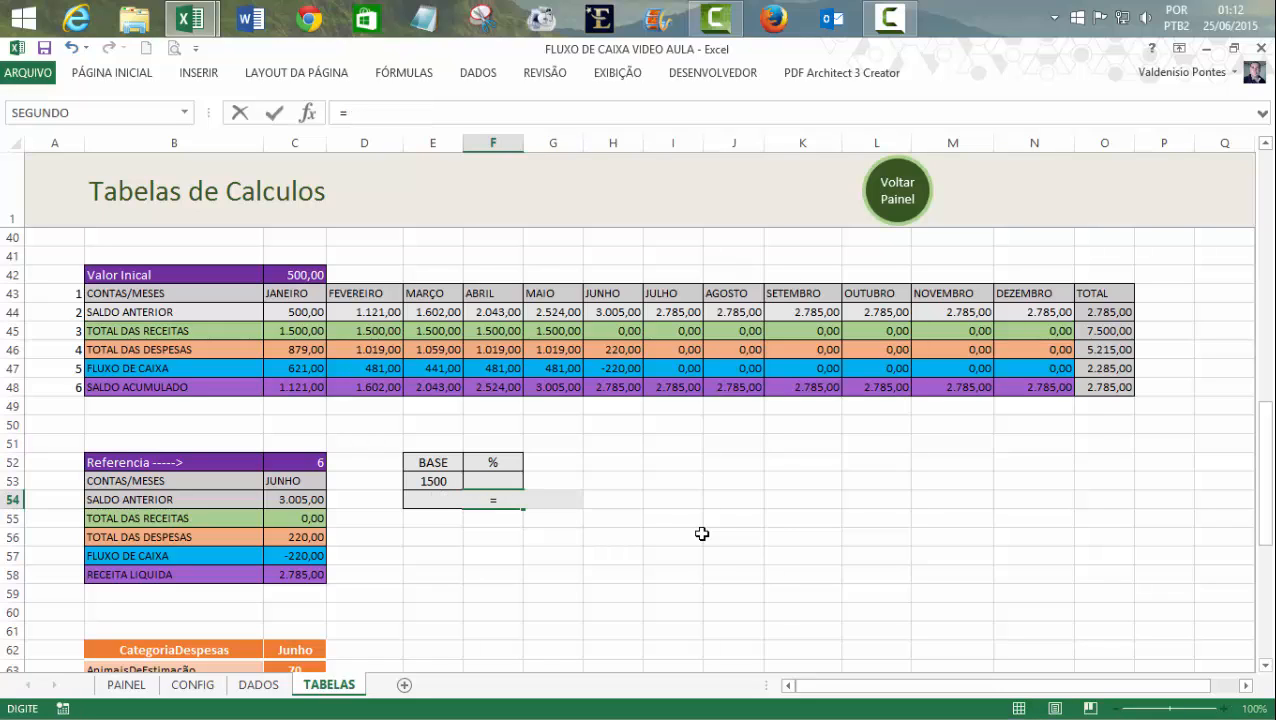
pyautogui.write('se')
pyautogui.press('Tab')
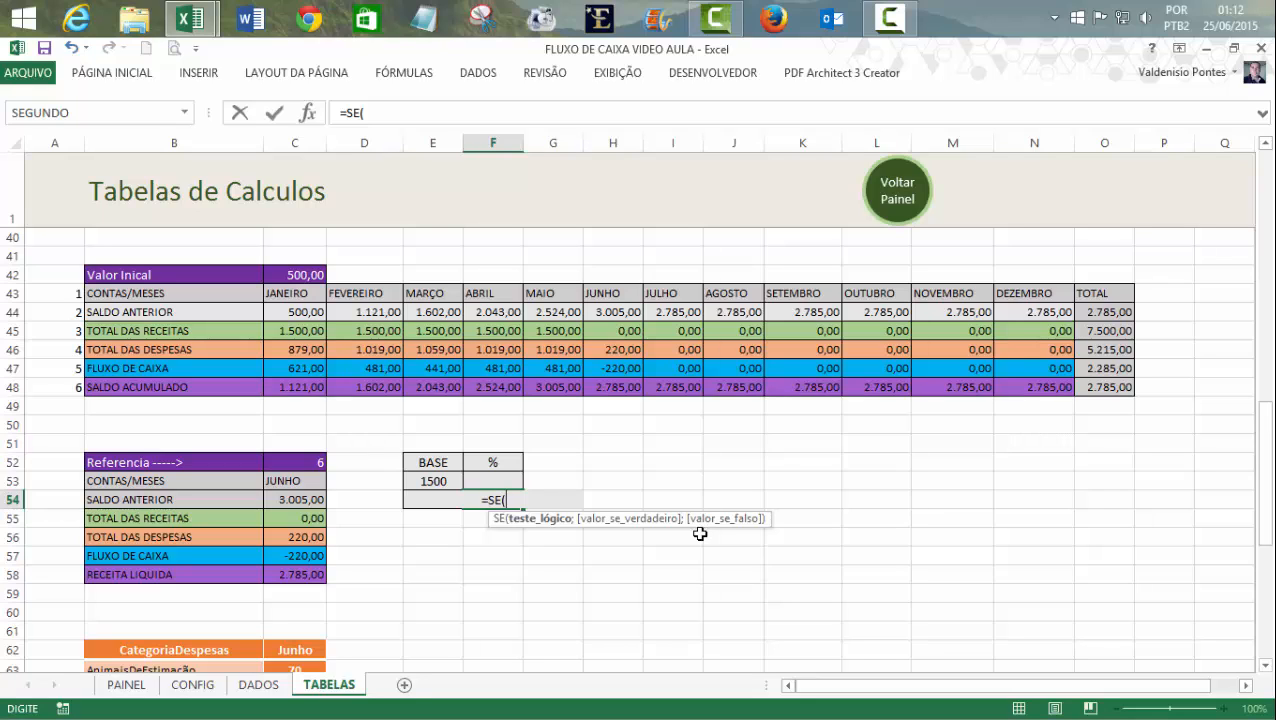
pyautogui.click(289, 519)
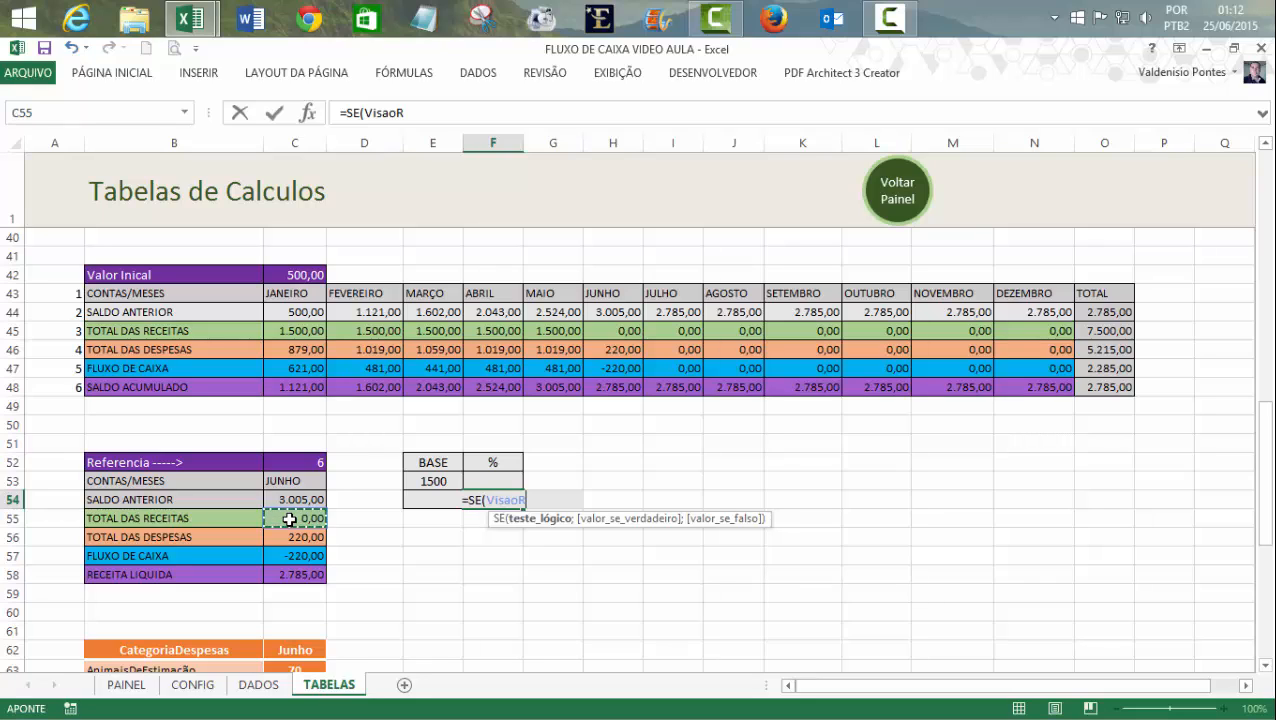
pyautogui.write('=0')
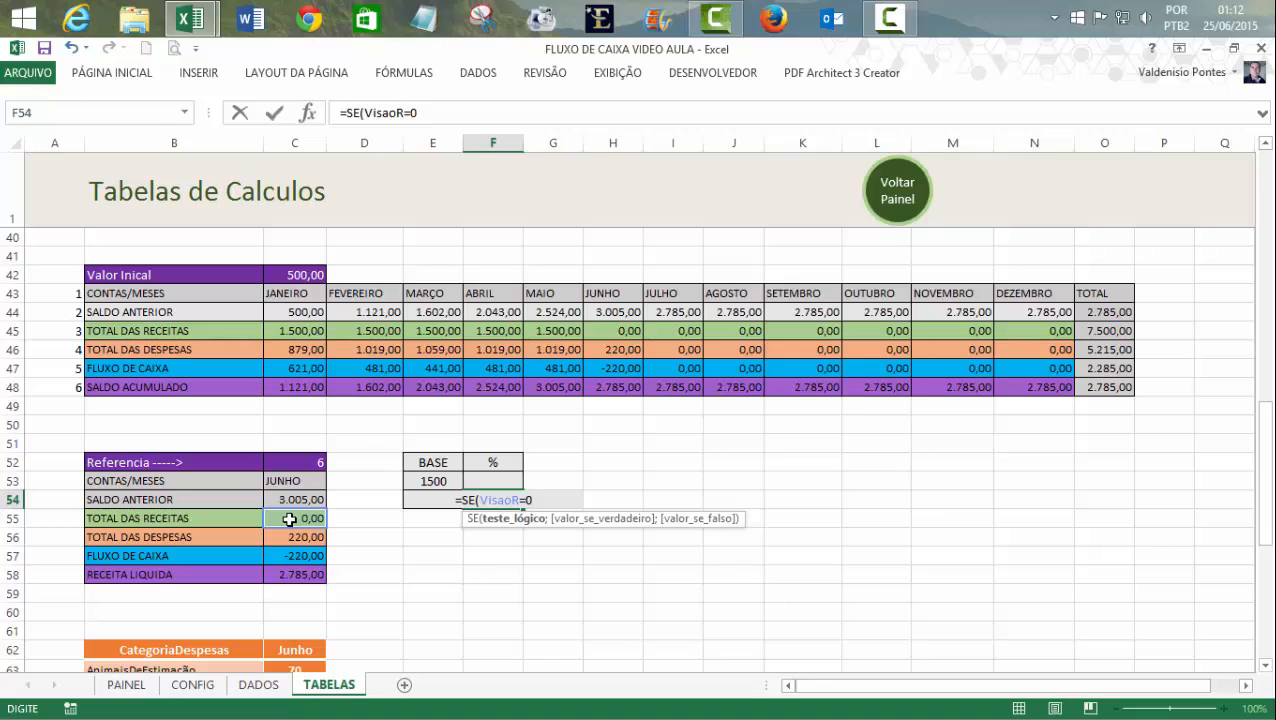
# - Set the SE formula's value-if-true to VisaoF/E53, dividing the FLUXO DE CAIXA cell by the BASE value
pyautogui.write(';')
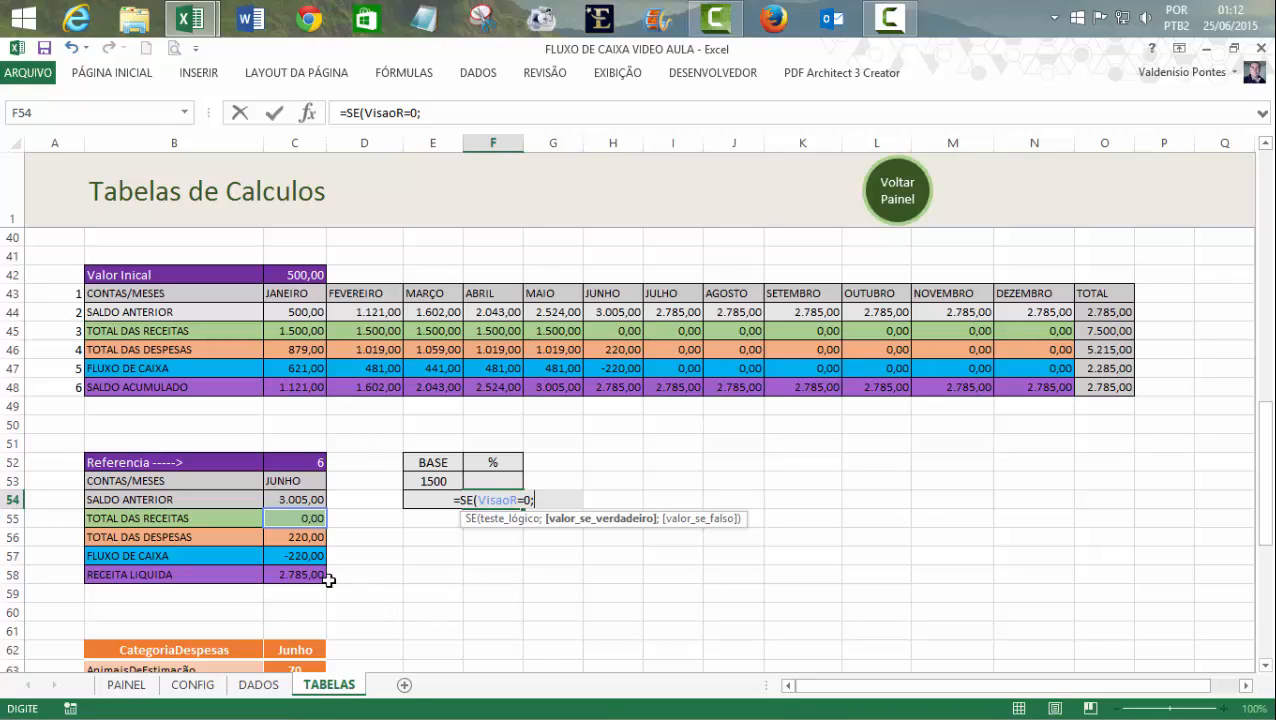
pyautogui.click(301, 557)
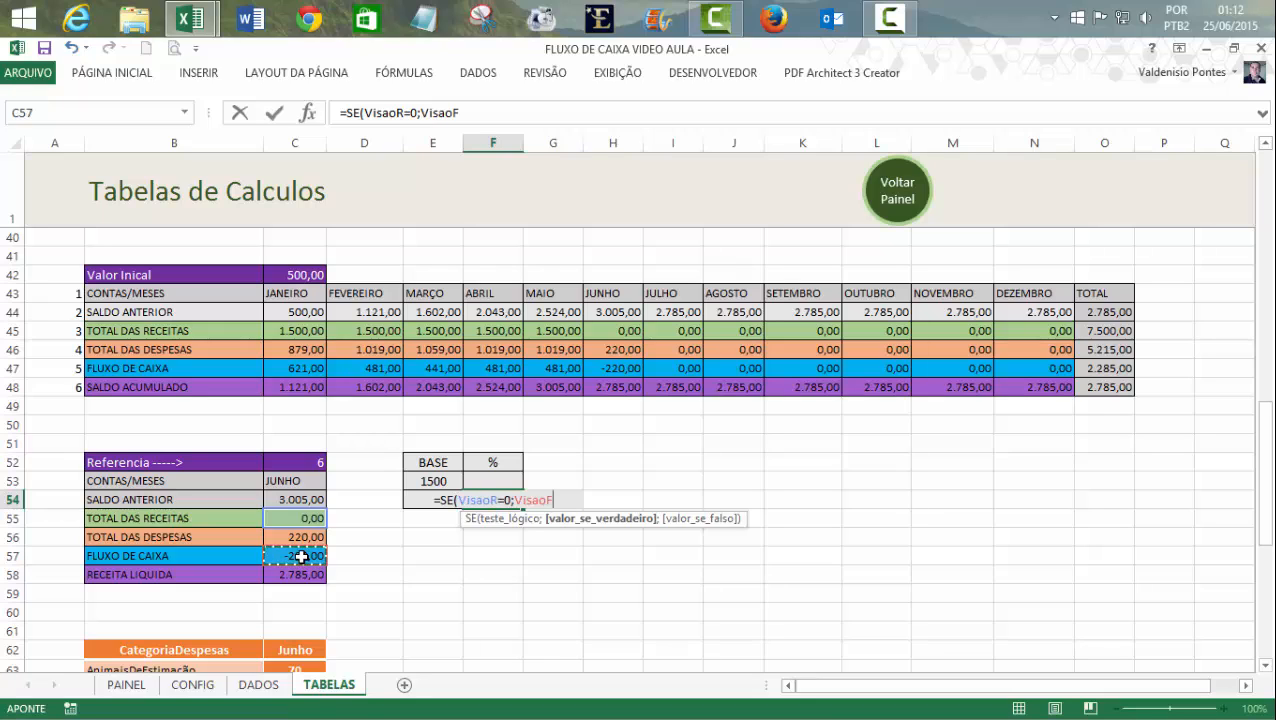
pyautogui.write('/')
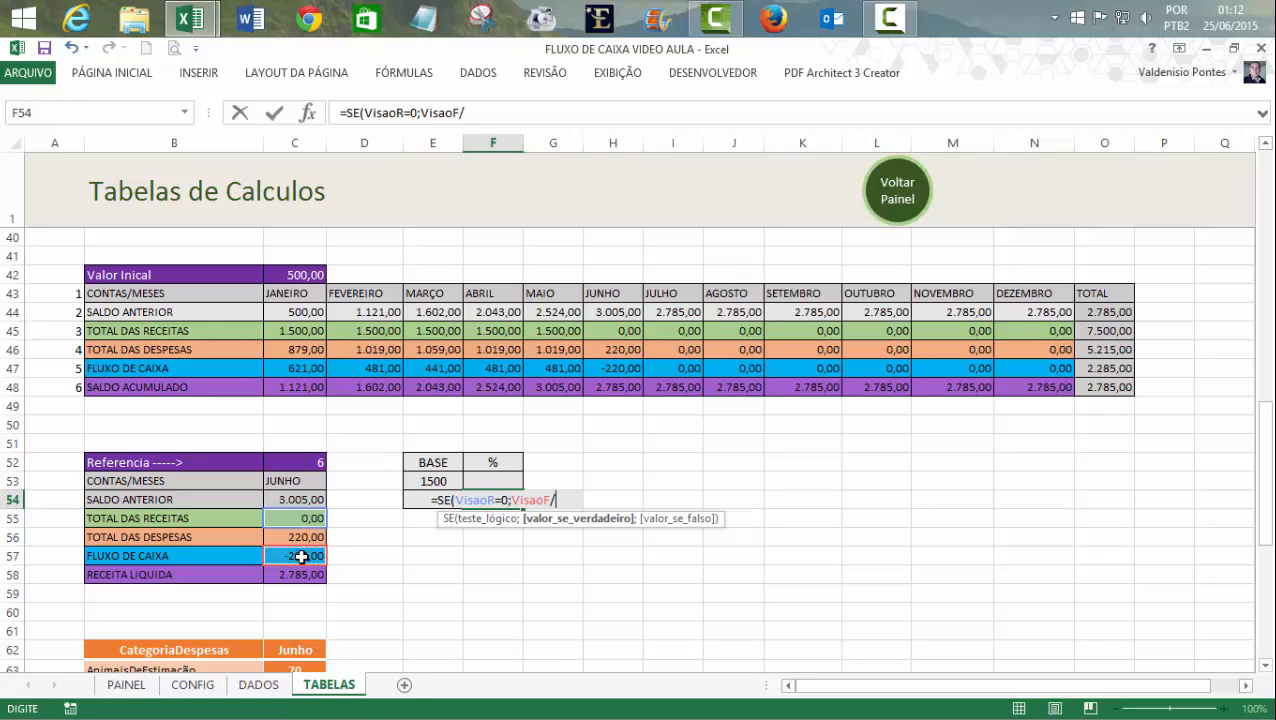
pyautogui.click(424, 481)
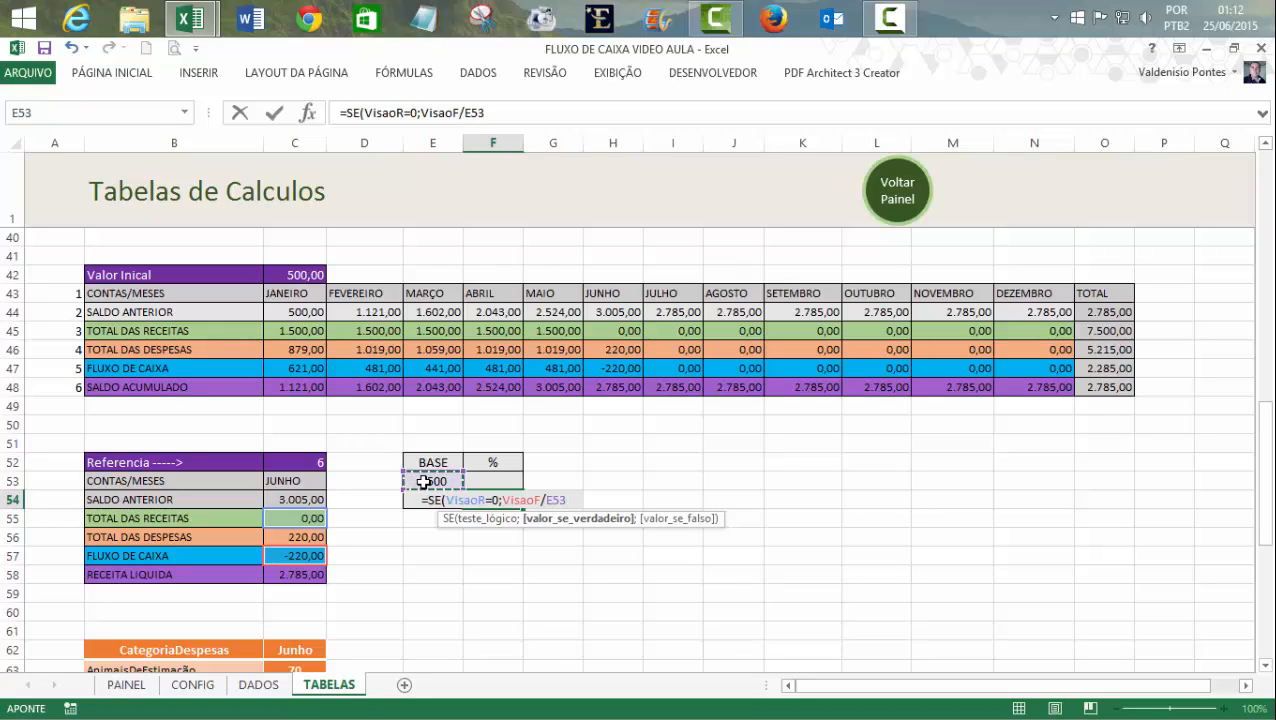
pyautogui.write(';')
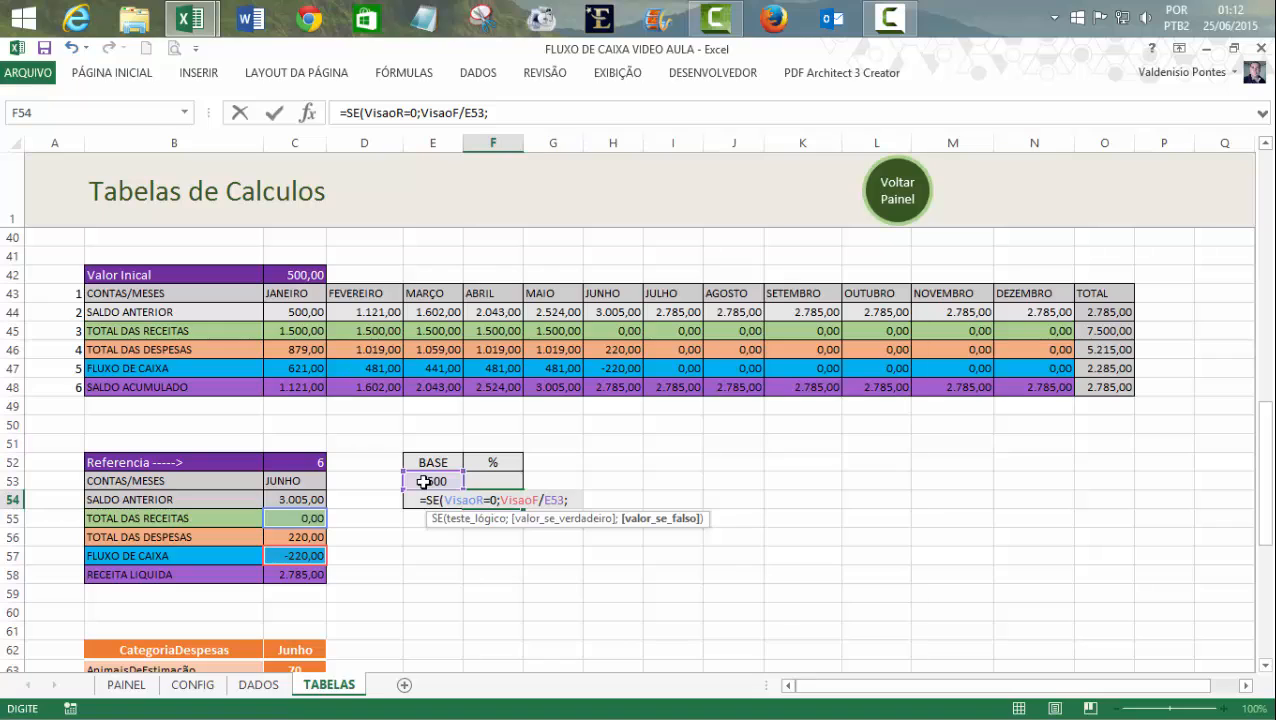
# - Set the SE formula's value-if-false to VisaoF/VisaoR, dividing FLUXO DE CAIXA by TOTAL DAS RECEITAS, and complete the F54 formula
pyautogui.click(303, 555)
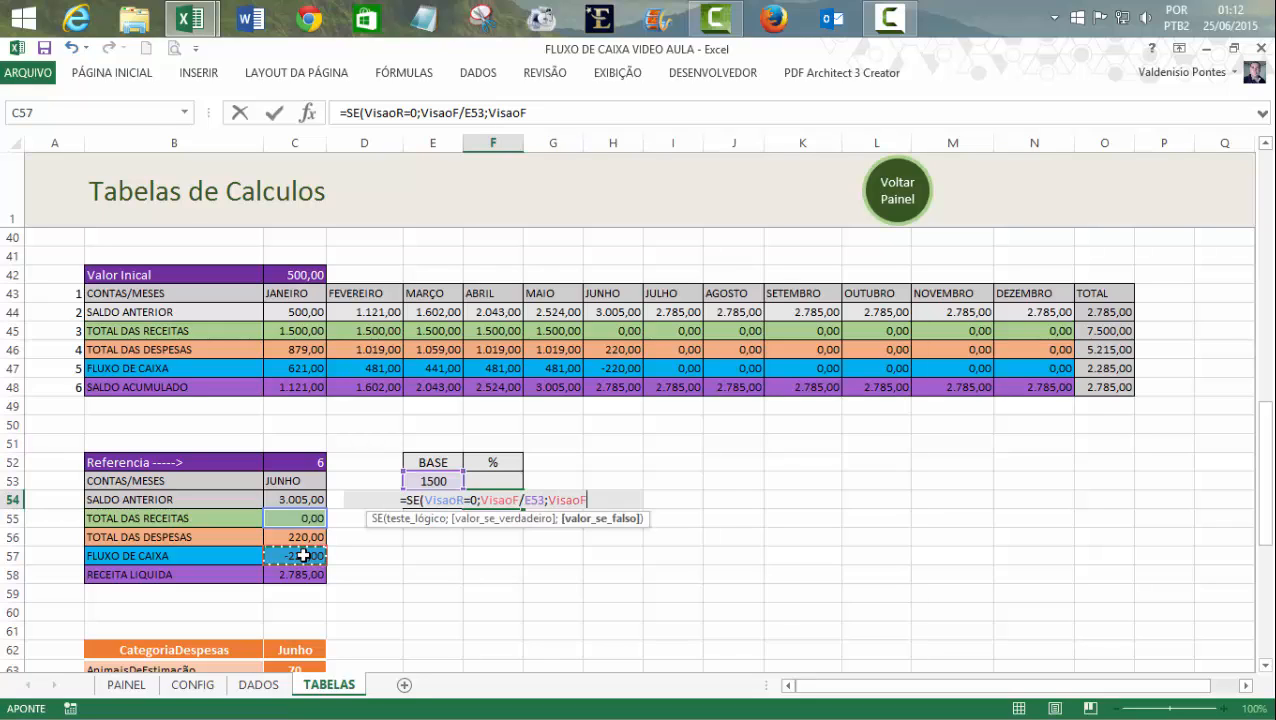
pyautogui.write('/')
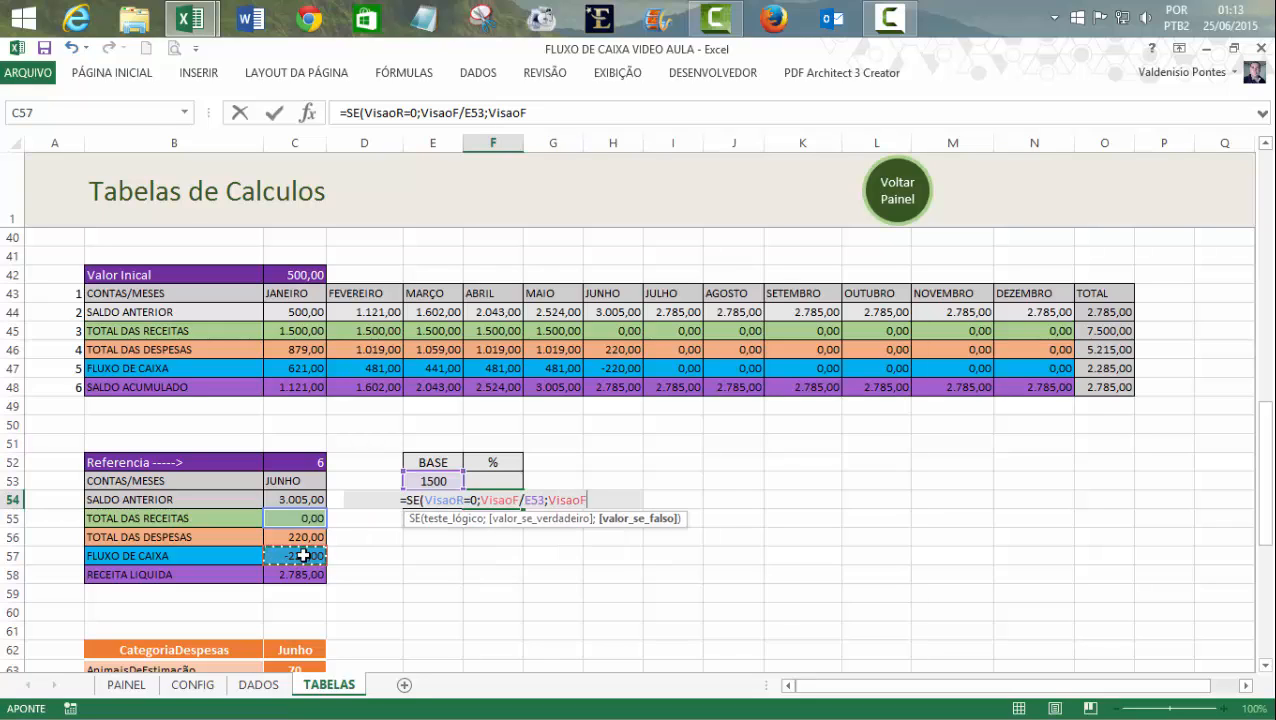
pyautogui.click(300, 518)
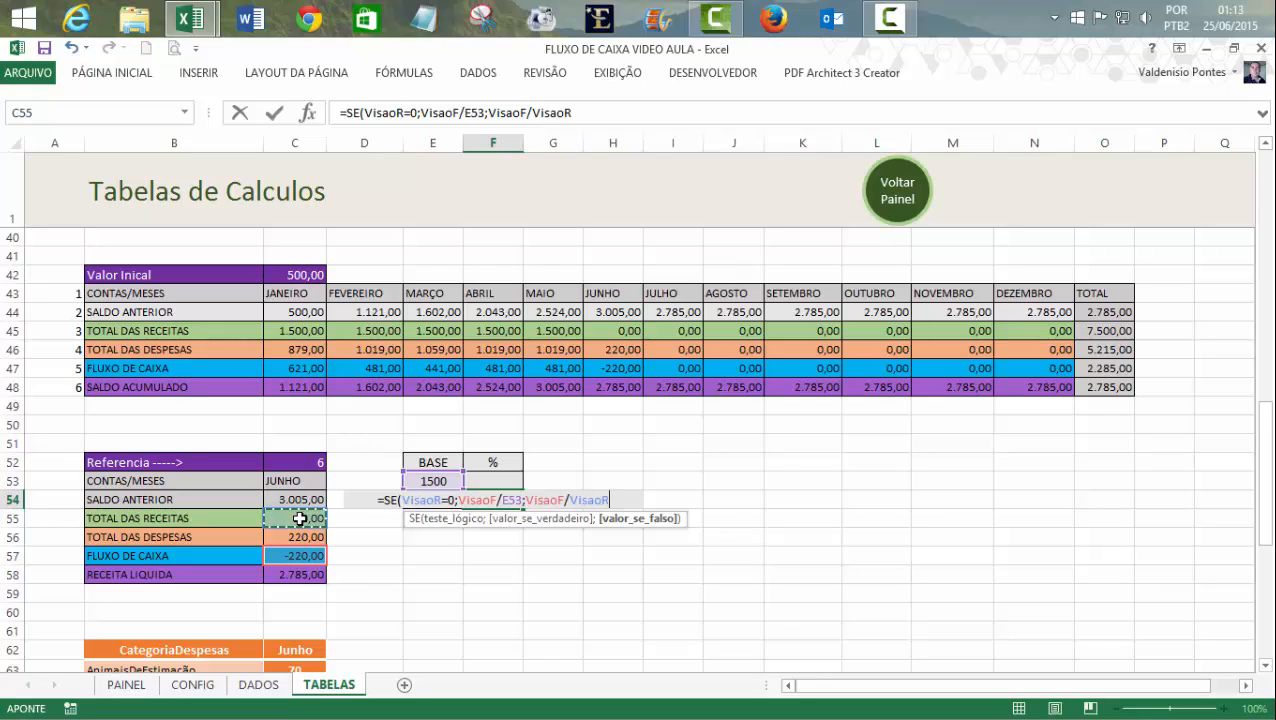
pyautogui.write(')')
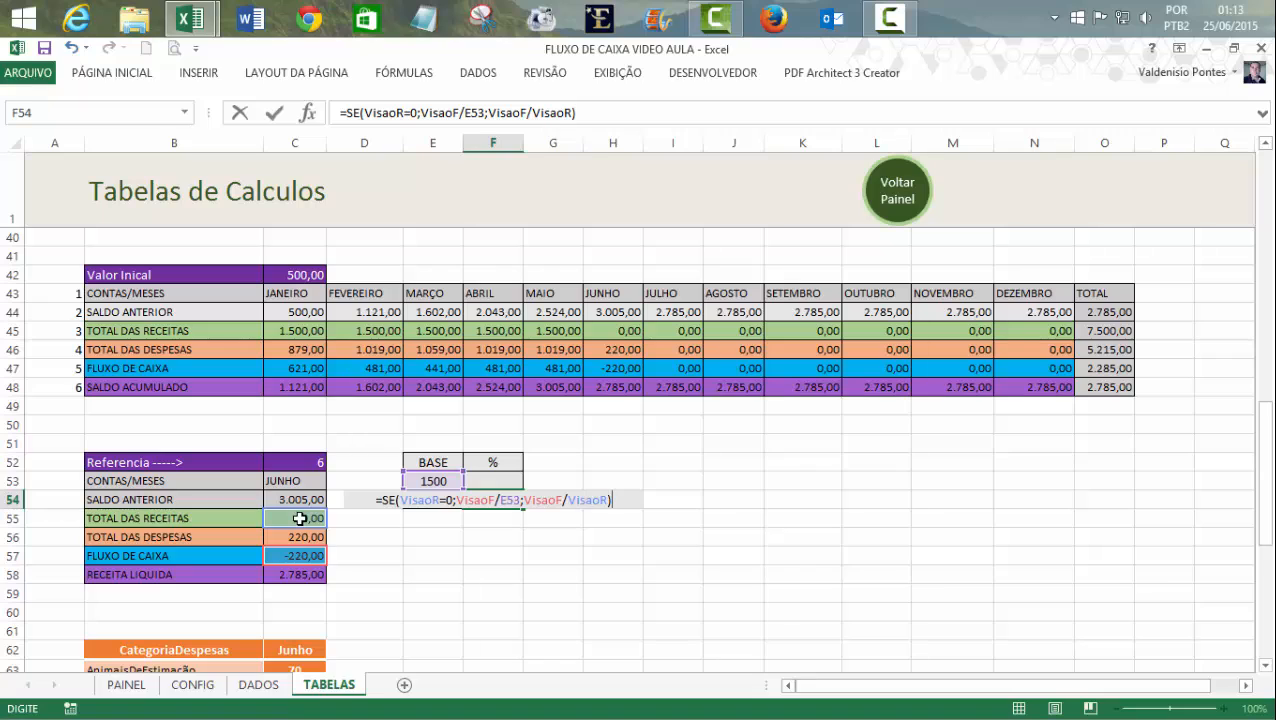
pyautogui.press('Return')
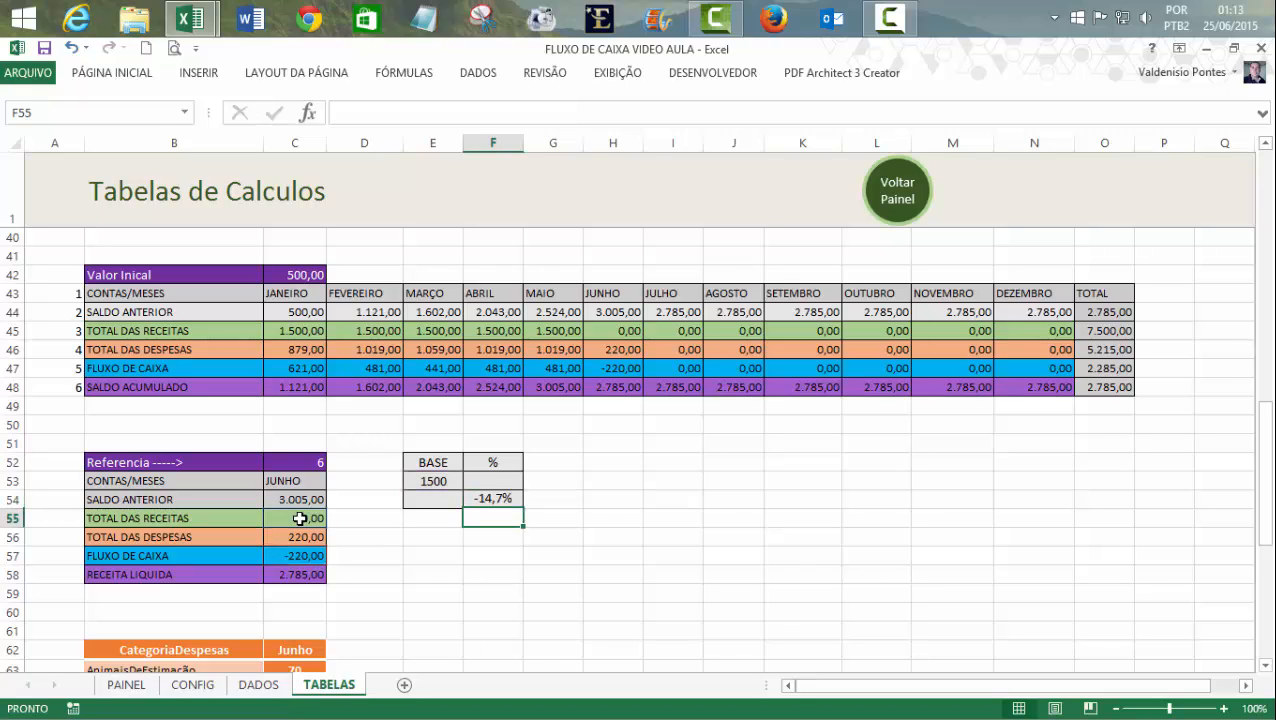
# - Select the percentage cell F54 in the BASE/% table to review its SE formula
pyautogui.click(668, 561)
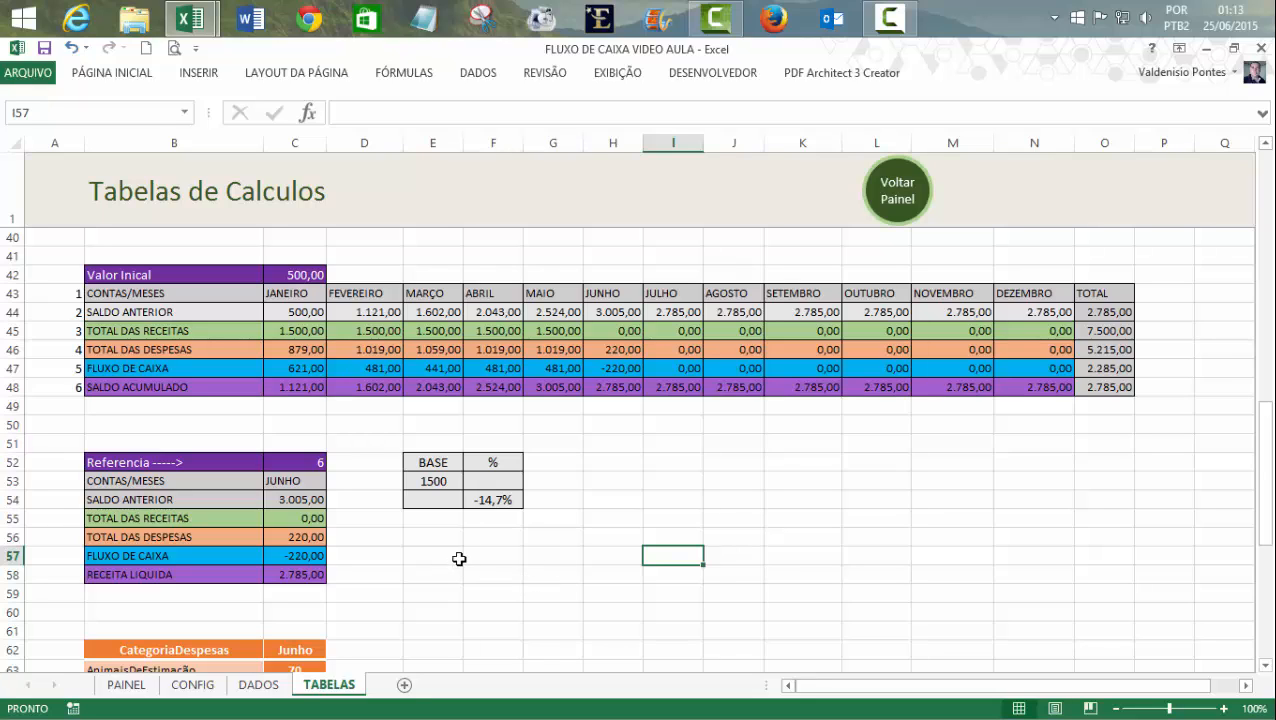
pyautogui.press('Up')
pyautogui.press('Up')
pyautogui.press('Up')
pyautogui.press('Right')
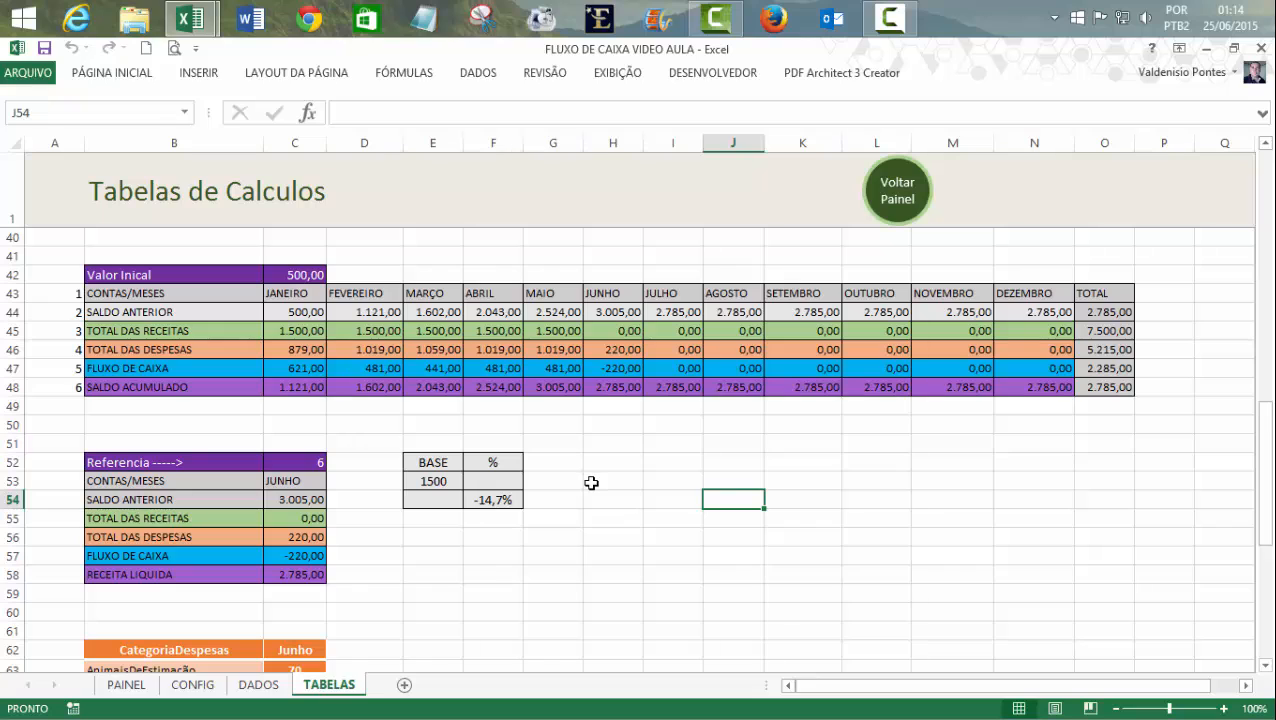
pyautogui.click(499, 500)
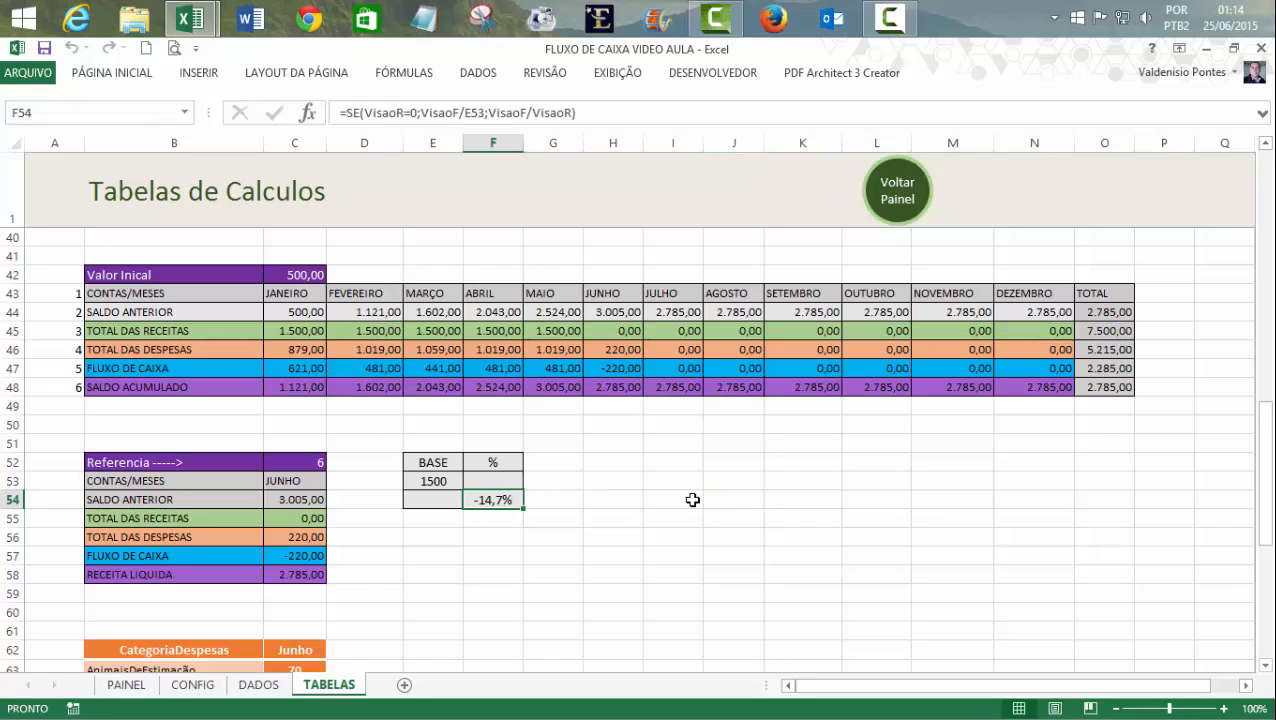